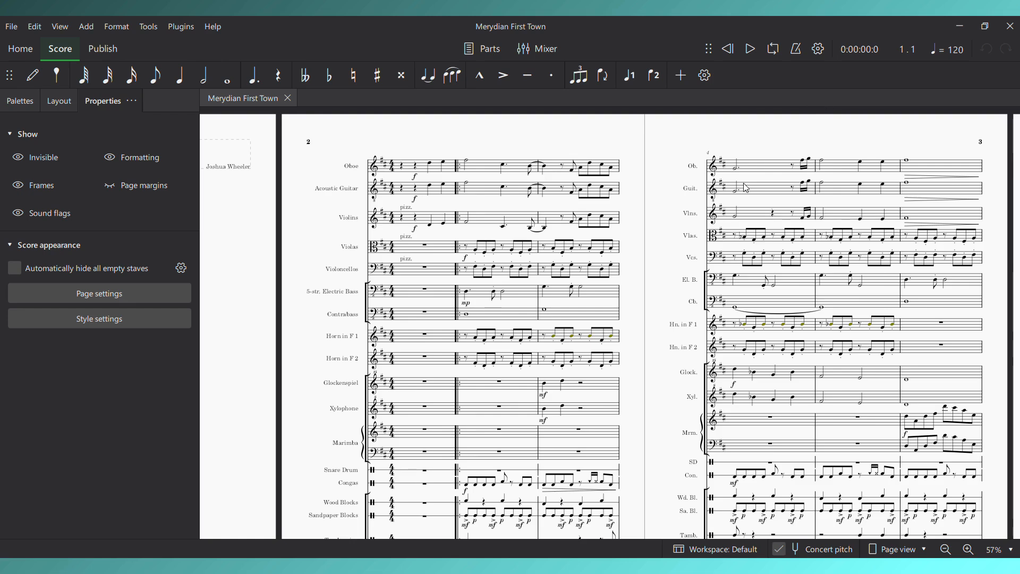
# Play the Merydian First Town score from the beginning to hear it, and stop the playback
pyautogui.click(728, 49)
pyautogui.press('space')
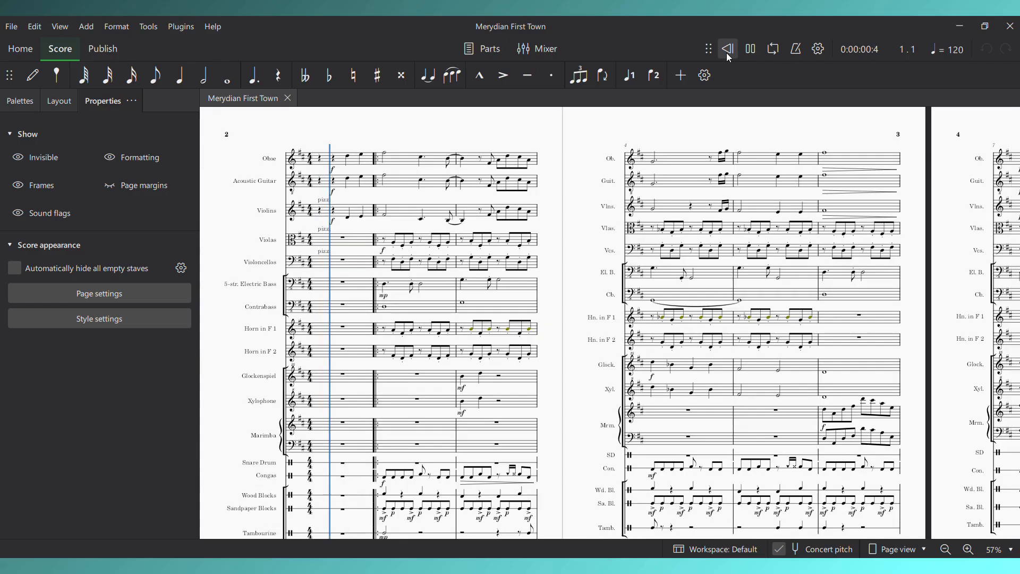
pyautogui.hotkey('ctrl', '-')
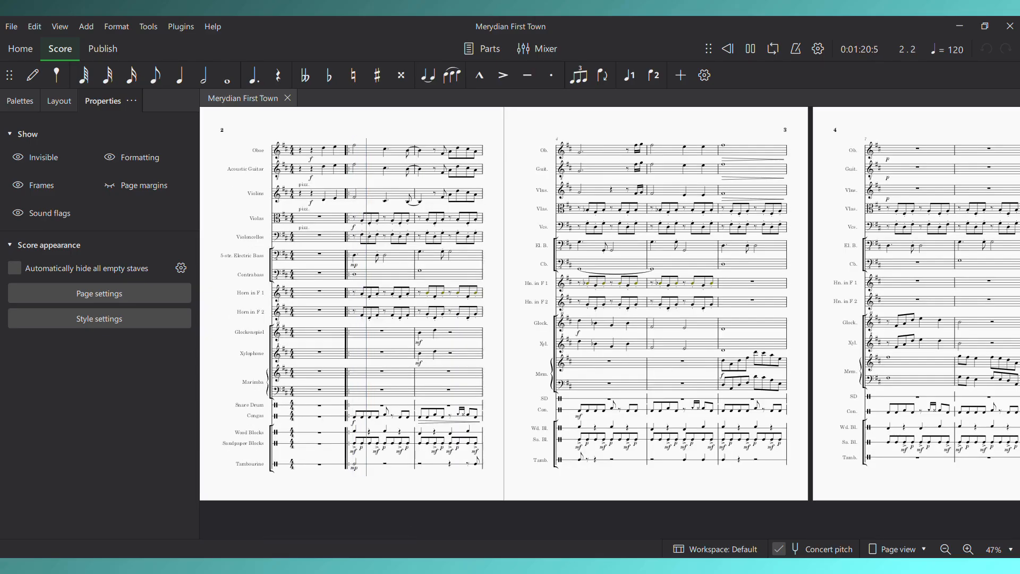
pyautogui.press('space')
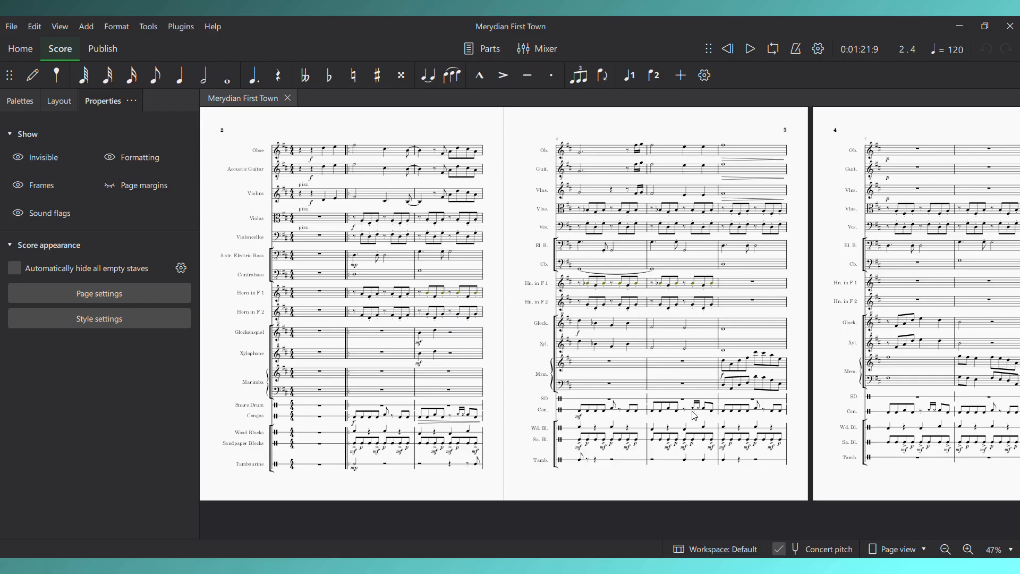
# Switch to the House score and look over its staves from Violins down to Sandpaper Blocks
pyautogui.moveTo(678, 553)
pyautogui.click(733, 516)
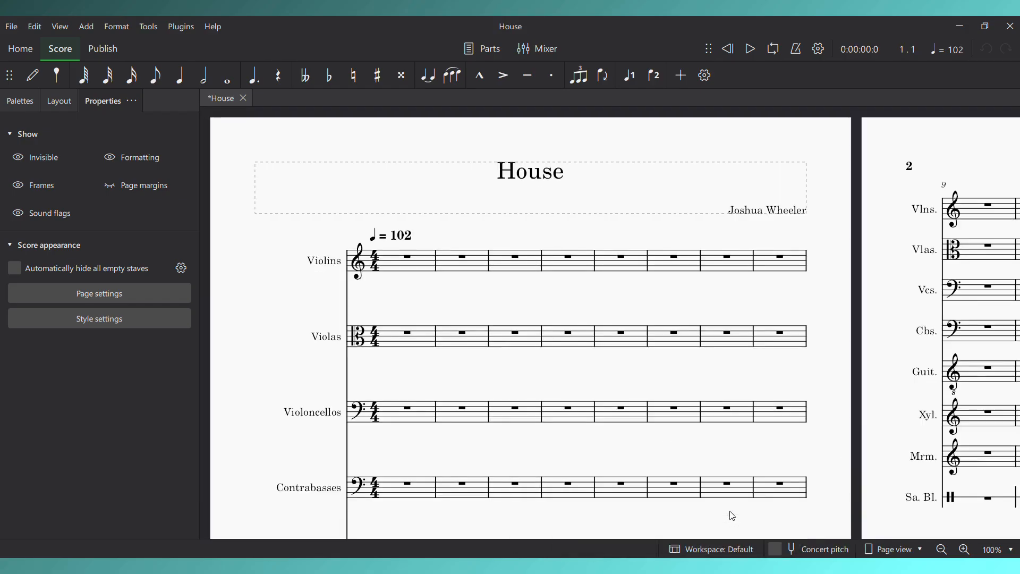
pyautogui.scroll(-3, 249, 364)
pyautogui.scroll(-2, 250, 364)
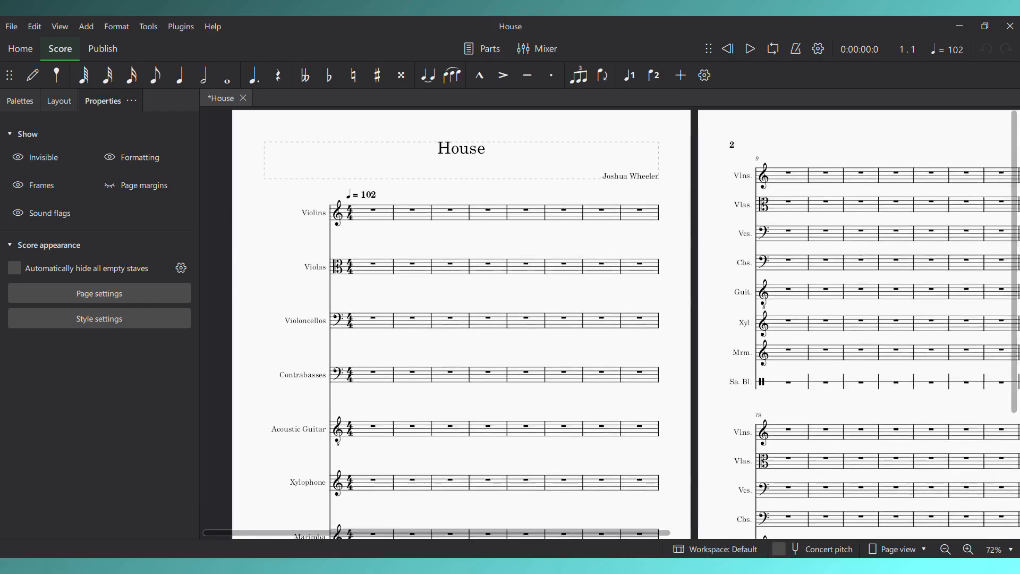
pyautogui.scroll(-1, 250, 364)
pyautogui.scroll(-1, 250, 364)
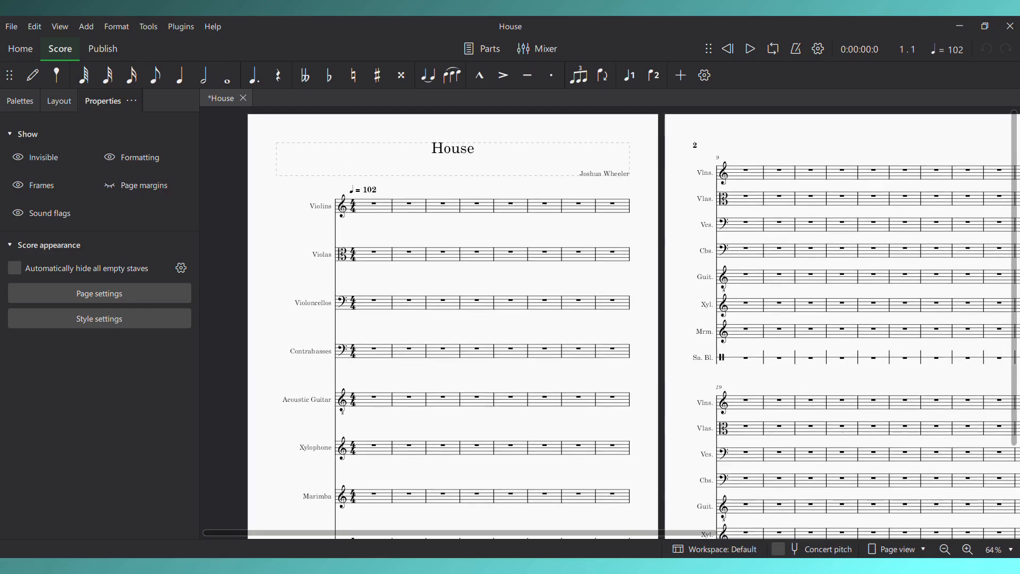
pyautogui.scroll(-2, 249, 364)
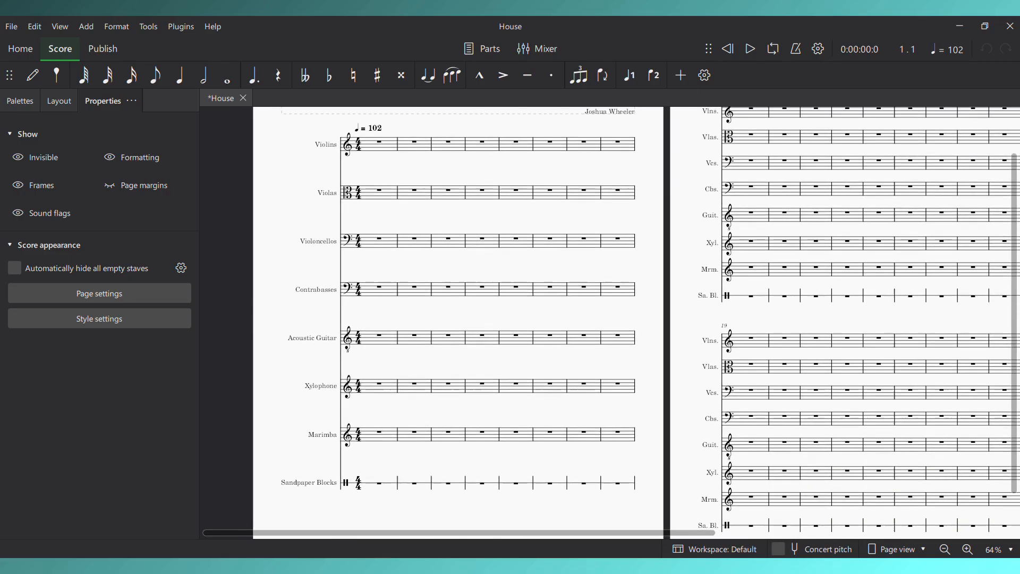
pyautogui.scroll(1, 250, 364)
pyautogui.scroll(-1, 250, 364)
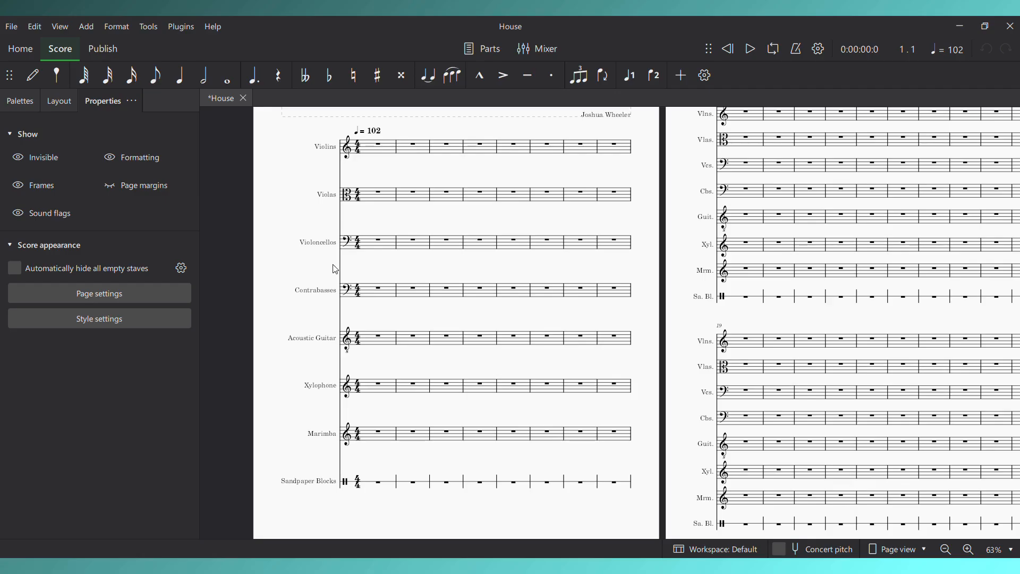
pyautogui.moveTo(410, 213)
pyautogui.mouseDown()
pyautogui.moveTo(336, 217)
pyautogui.moveTo(410, 230)
pyautogui.mouseUp()
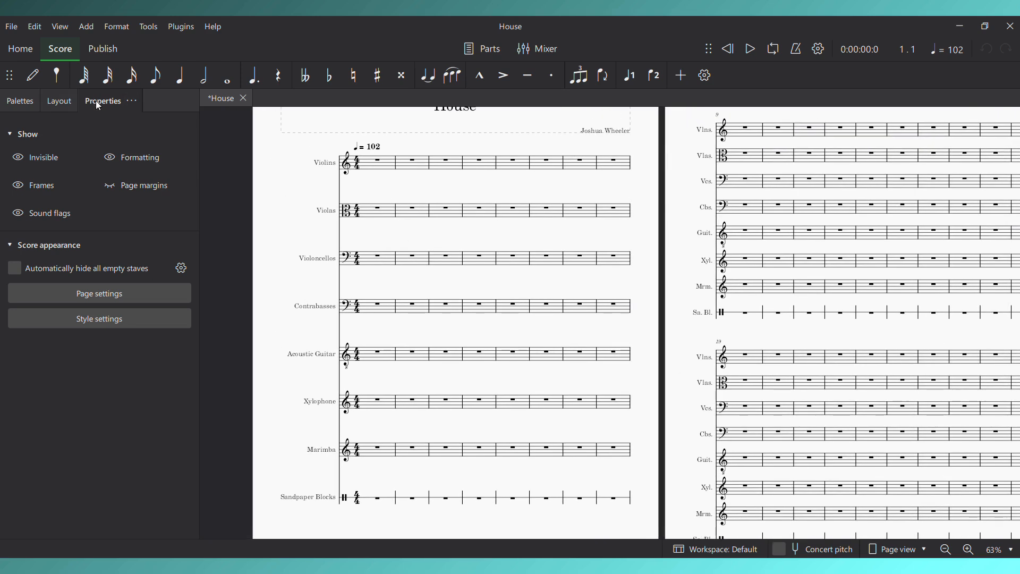
# Add a pizz. playing technique text at measure 1 of the Violins, Violas, Violoncellos and Contrabasses staves
pyautogui.click(59, 102)
pyautogui.click(18, 102)
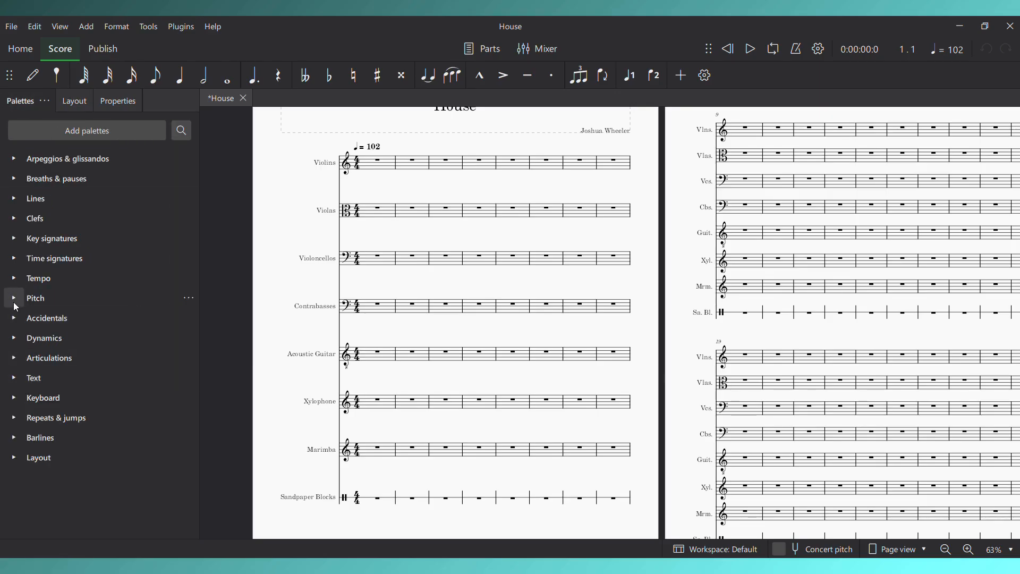
pyautogui.click(13, 378)
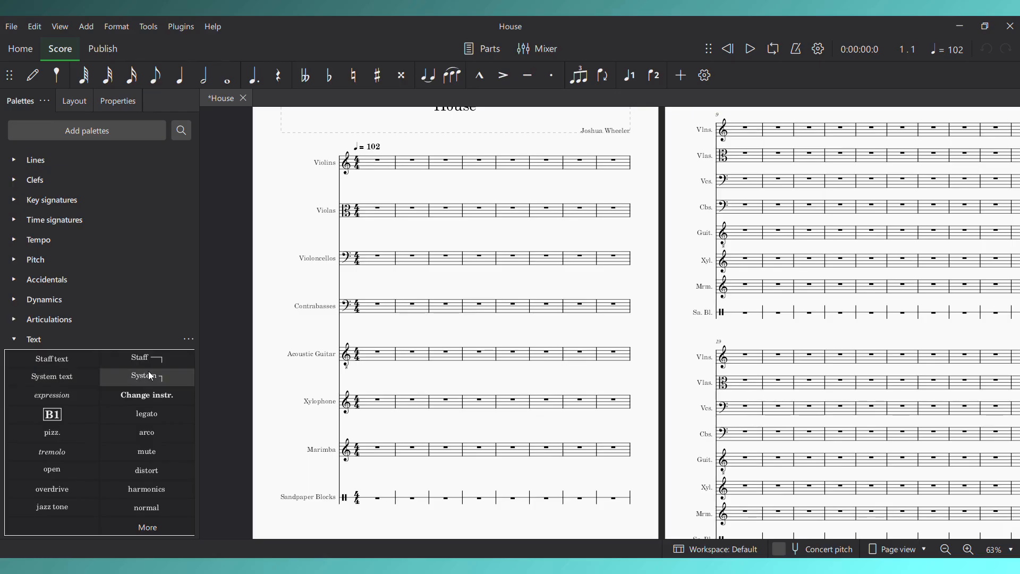
pyautogui.moveTo(62, 425)
pyautogui.mouseDown()
pyautogui.moveTo(481, 244)
pyautogui.moveTo(372, 158)
pyautogui.mouseUp()
pyautogui.moveTo(55, 433); pyautogui.dragTo(387, 198)
pyautogui.moveTo(62, 432); pyautogui.dragTo(377, 252)
pyautogui.moveTo(56, 440); pyautogui.dragTo(376, 290)
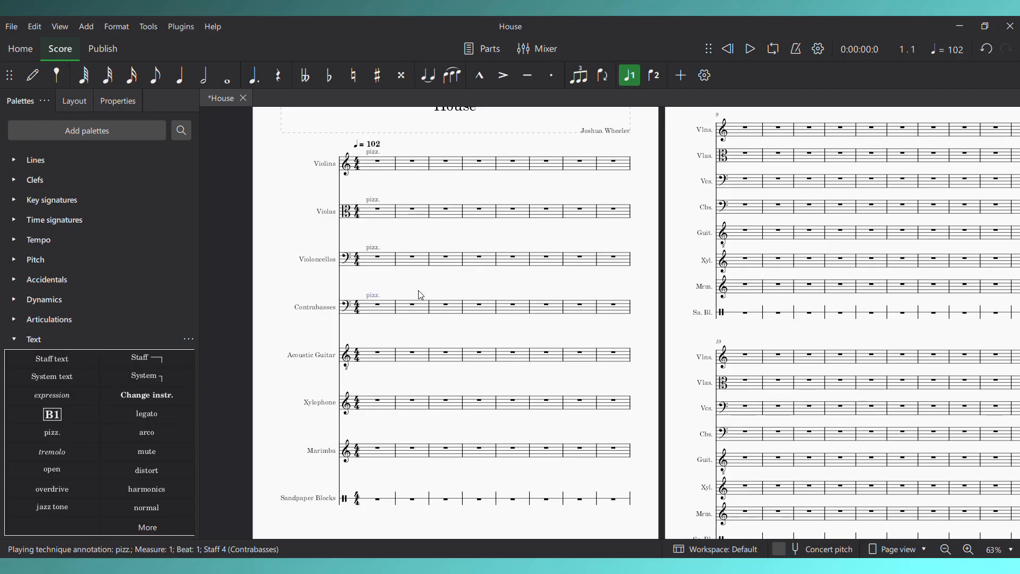
pyautogui.moveTo(419, 291); pyautogui.dragTo(433, 282)
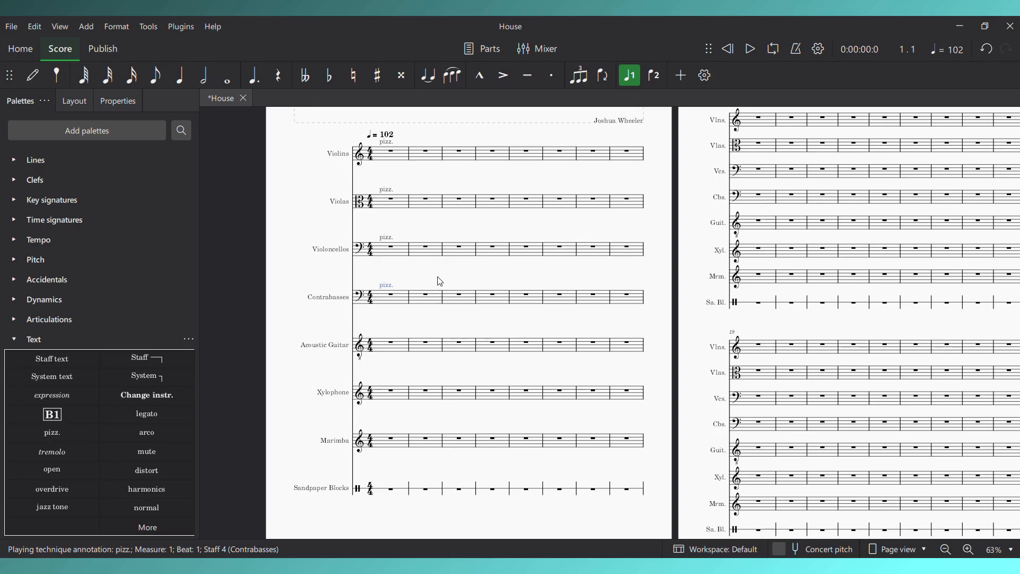
pyautogui.press('Escape')
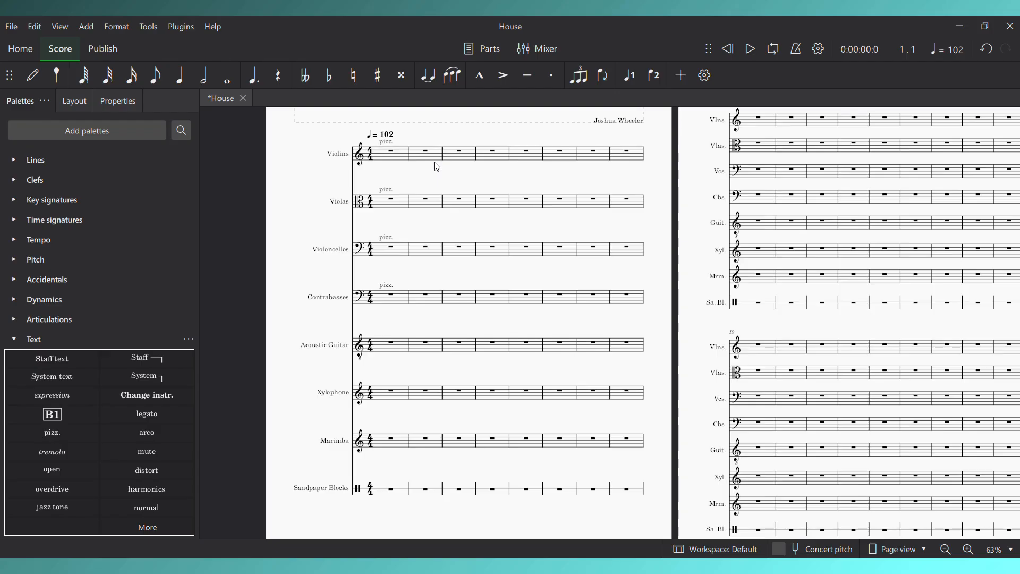
pyautogui.click(393, 205)
pyautogui.press('n')
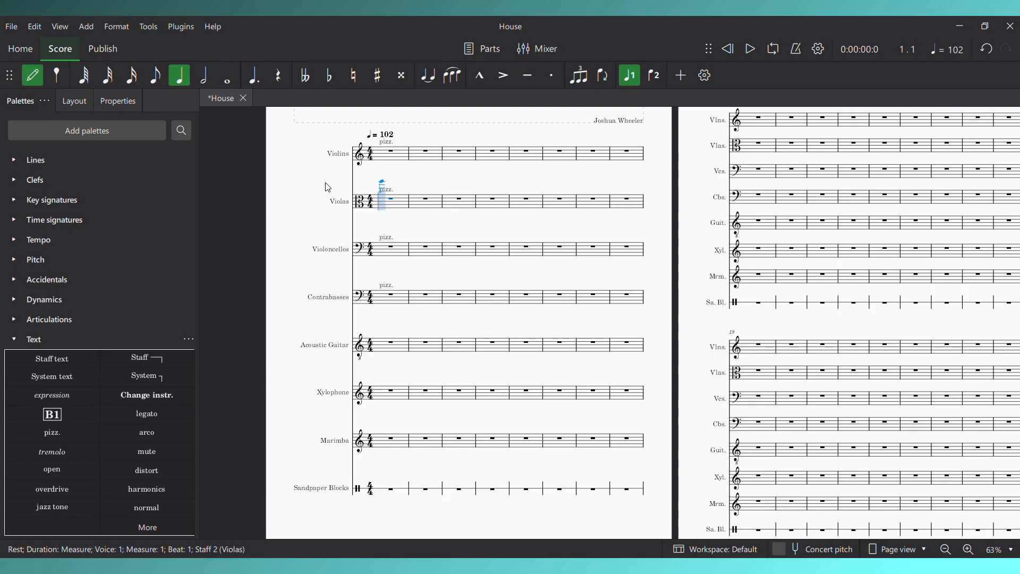
pyautogui.press('Escape')
# Switch concert pitch on and back off to compare how the score is displayed
pyautogui.click(780, 549)
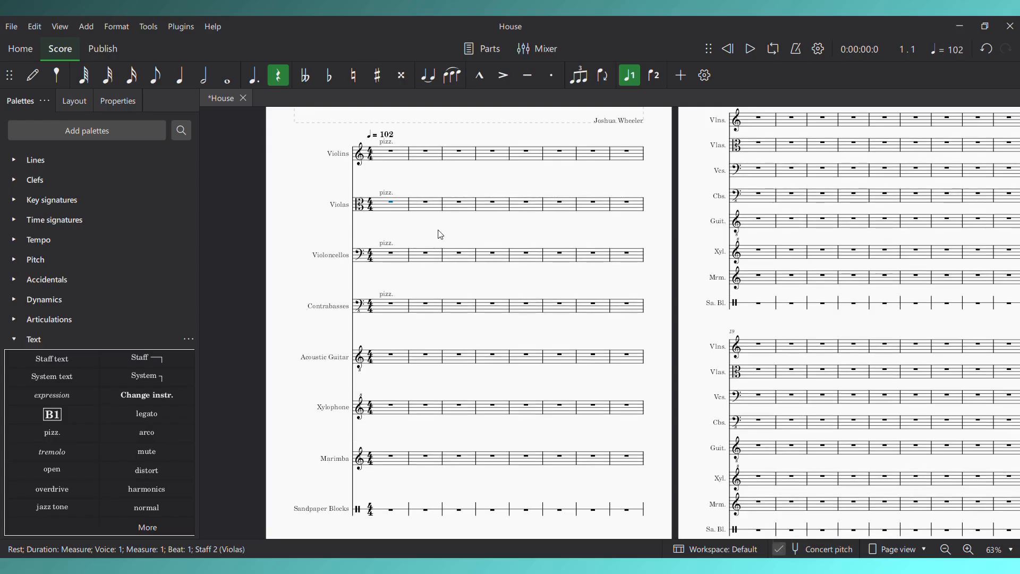
pyautogui.click(780, 549)
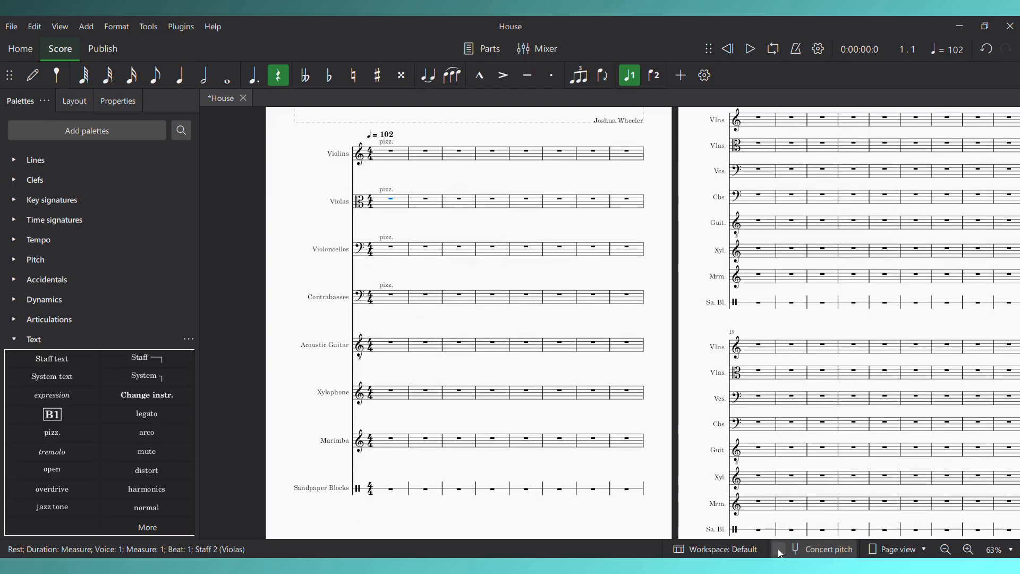
pyautogui.click(780, 551)
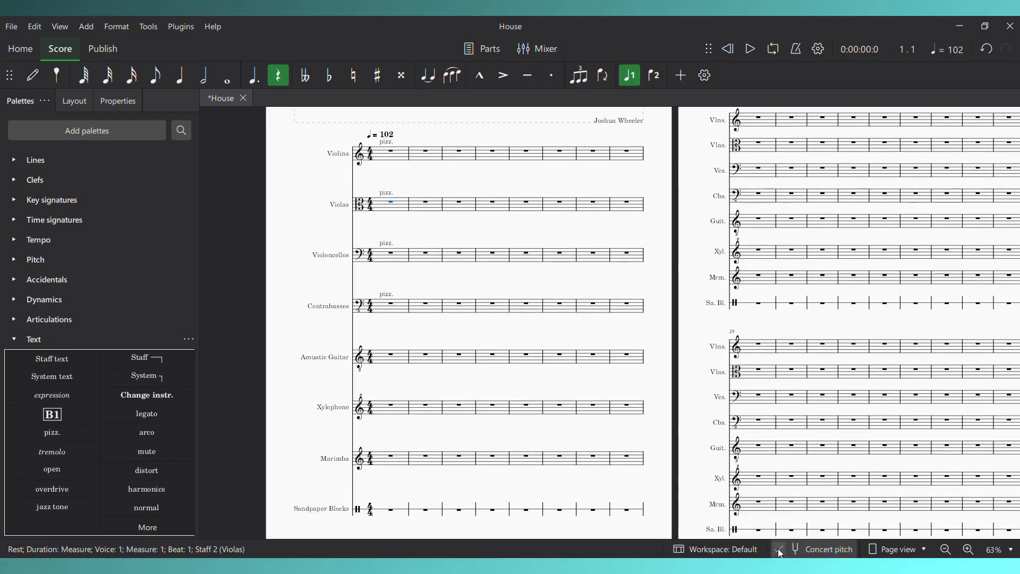
pyautogui.click(780, 551)
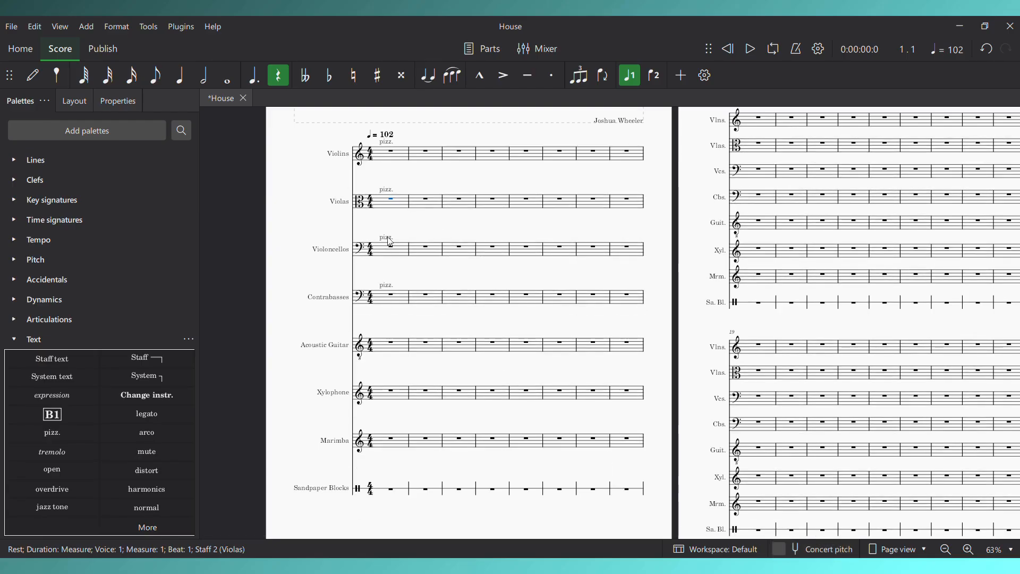
# Enter quarter-note Cs on beats 1 and 3 of Contrabasses measures 1 and 2, with quarter rests between them
pyautogui.press('n')
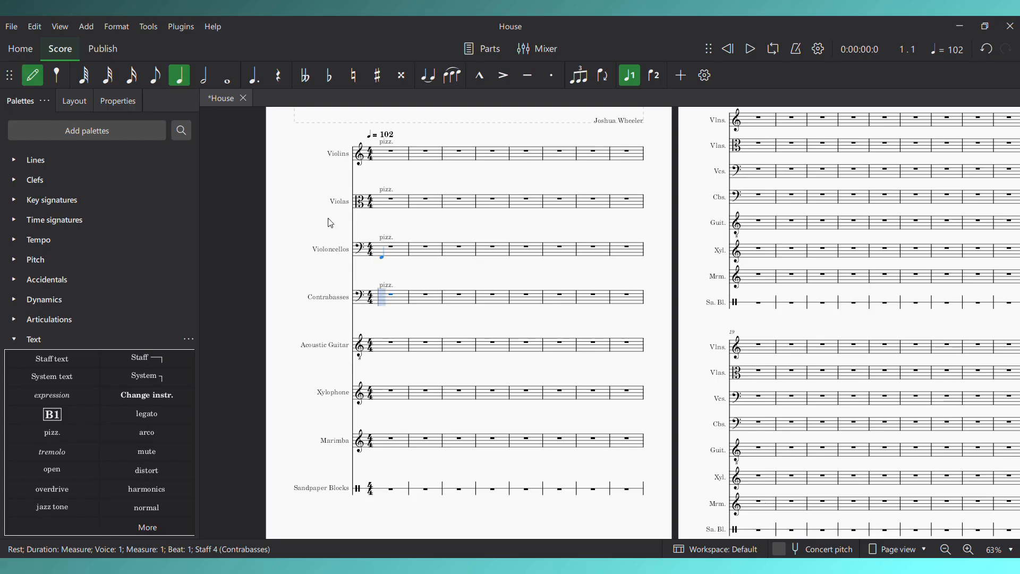
pyautogui.press('c')
pyautogui.press('0')
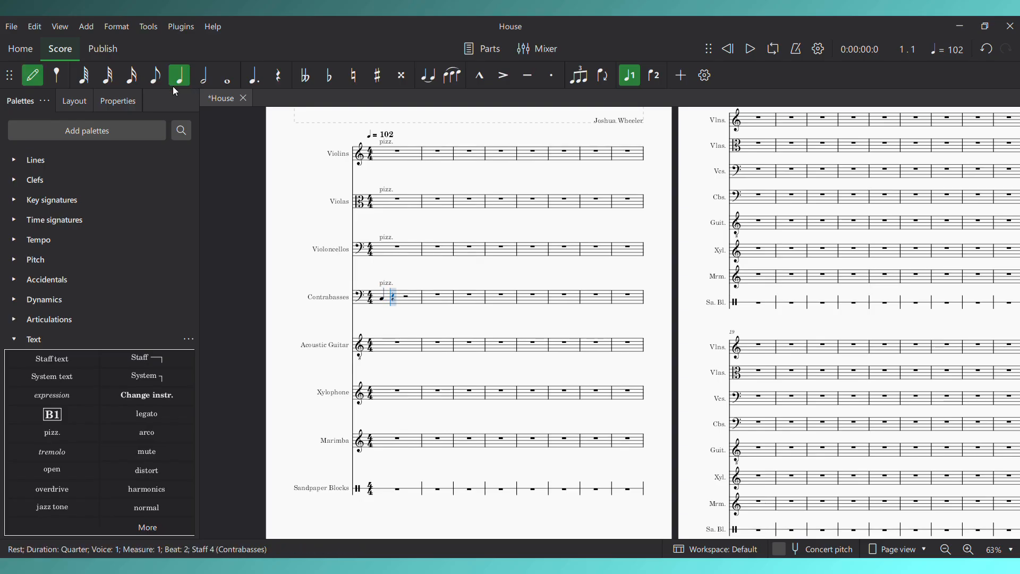
pyautogui.press('c')
pyautogui.press('0')
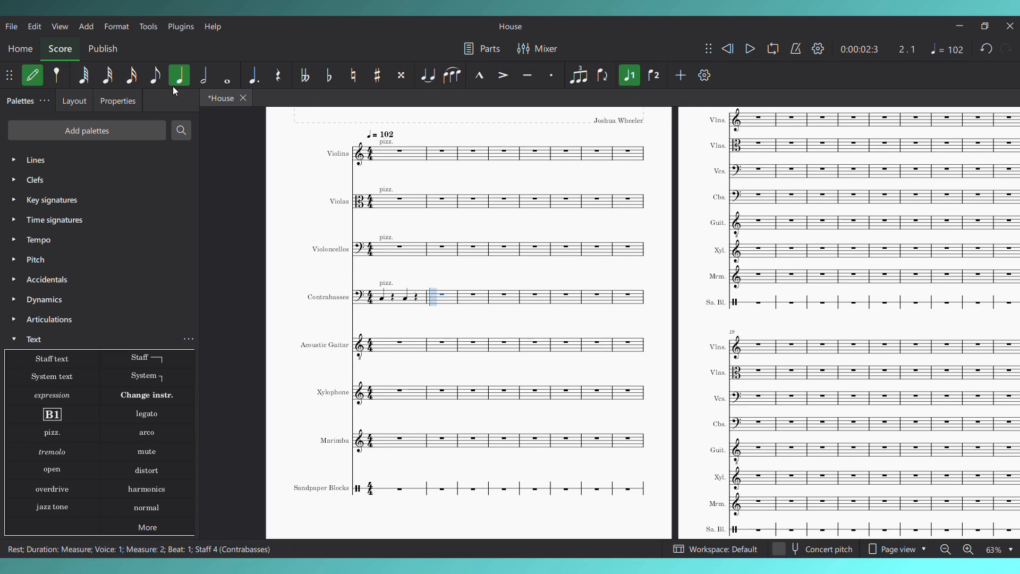
pyautogui.press('XF86AudioRaiseVolume')
pyautogui.press('XF86AudioRaiseVolume')
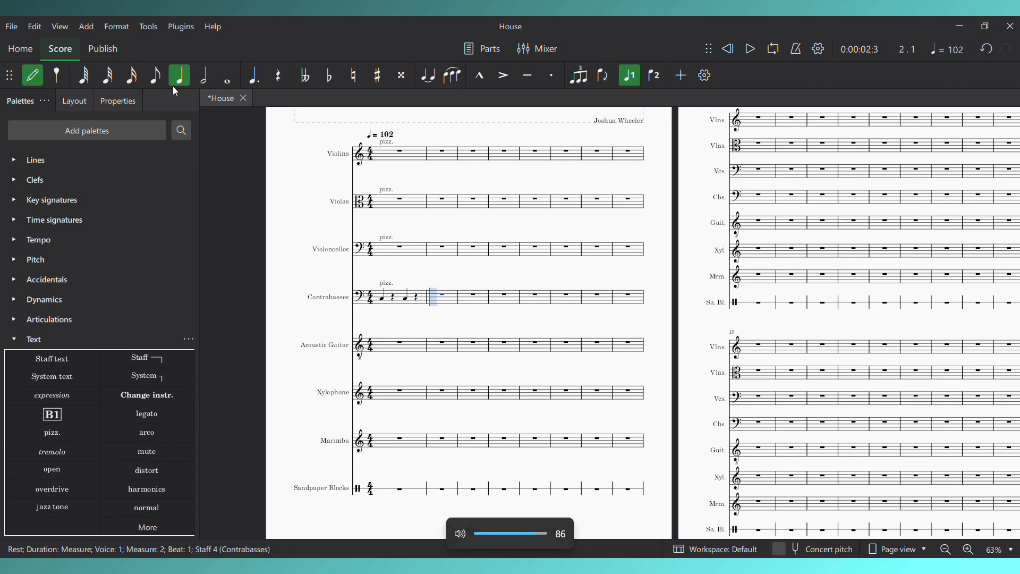
pyautogui.press('c')
pyautogui.press('0')
pyautogui.press('c')
pyautogui.press('0')
# Enter quarter-note Fs on beats 1 and 3 of Contrabasses measures 3 and 4, each followed by a quarter rest
pyautogui.press('c')
pyautogui.press('0')
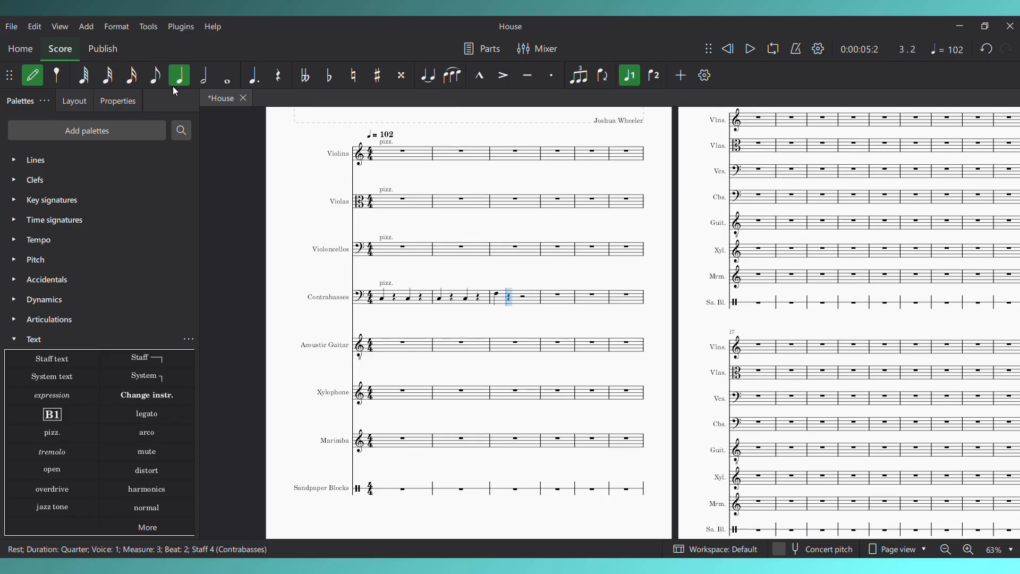
pyautogui.press('c')
pyautogui.press('0')
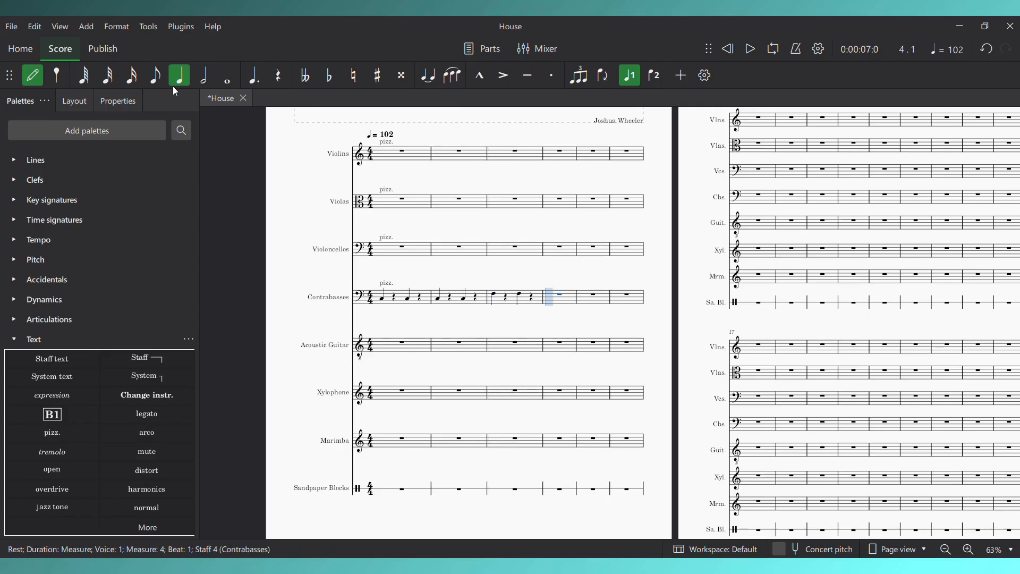
pyautogui.press('c')
pyautogui.press('0')
pyautogui.press('c')
pyautogui.press('0')
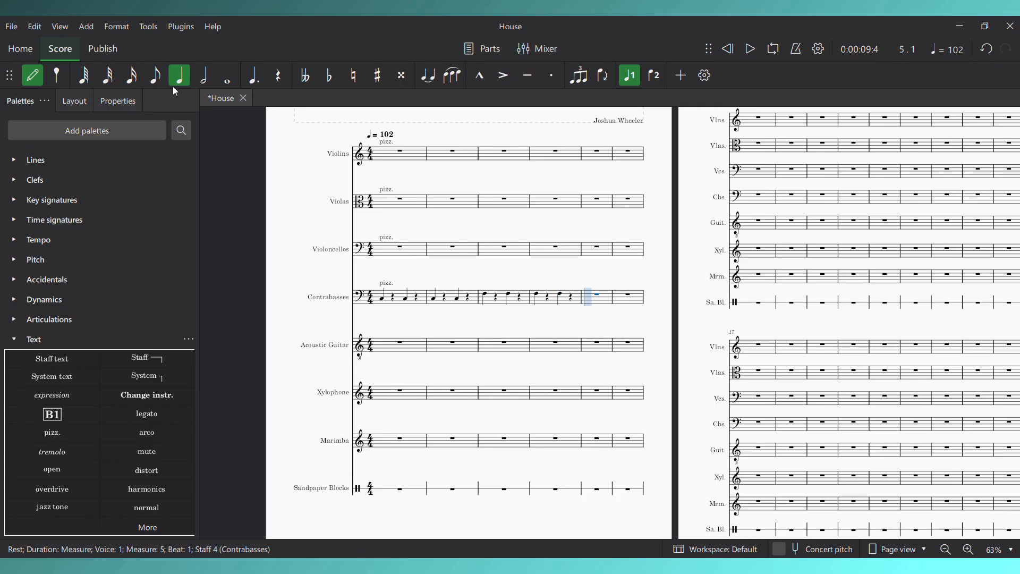
# Enter quarter-note Cs on beats 1 and 3 of Contrabasses measure 5, separated by a quarter rest, and finish note entry
pyautogui.press('c')
pyautogui.press('c')
pyautogui.press('Escape')
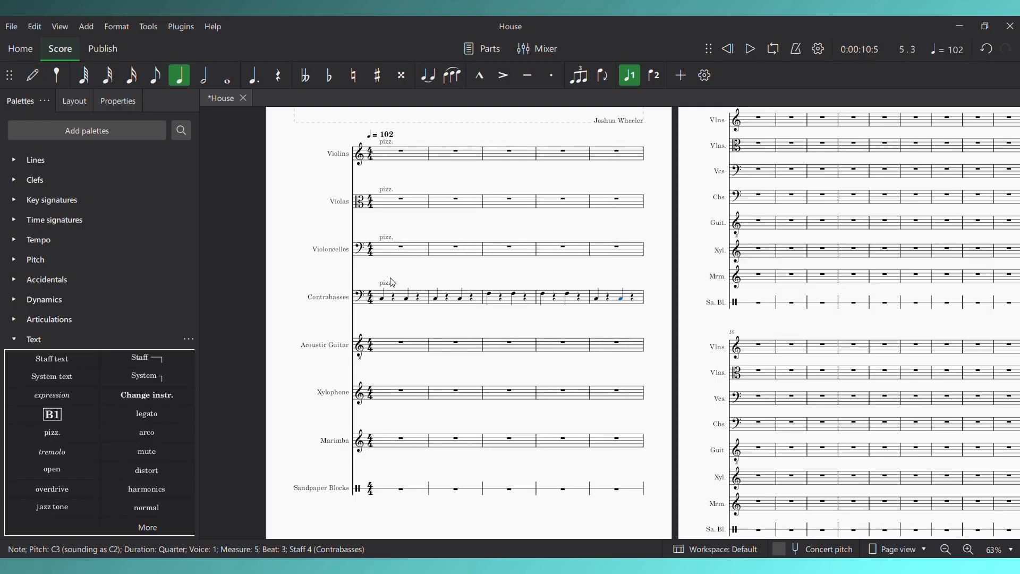
# Split the whole-measure rests in Violoncellos measures 1 and 2 into quarter rests
pyautogui.click(406, 254)
pyautogui.press('n')
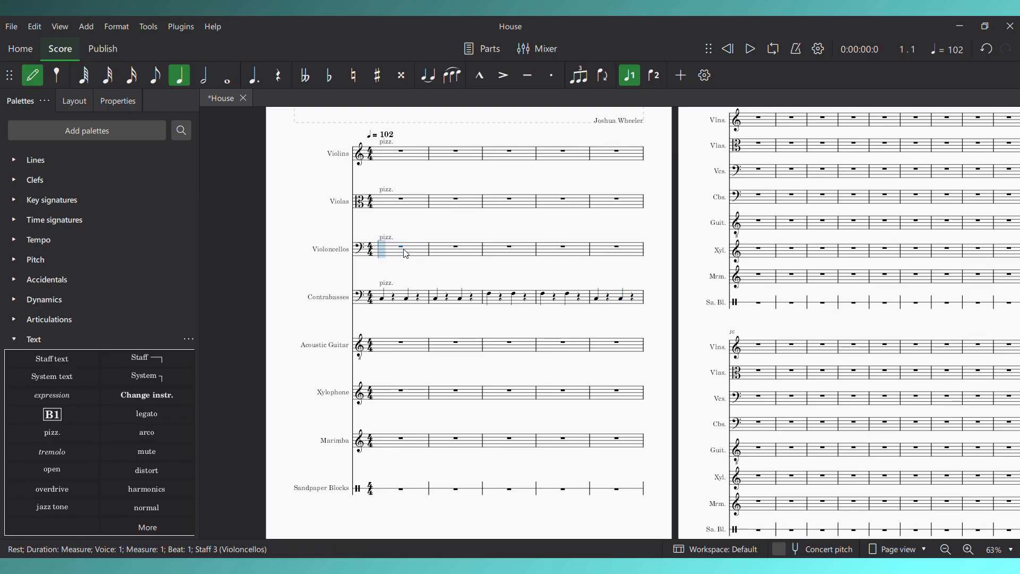
pyautogui.press('Escape')
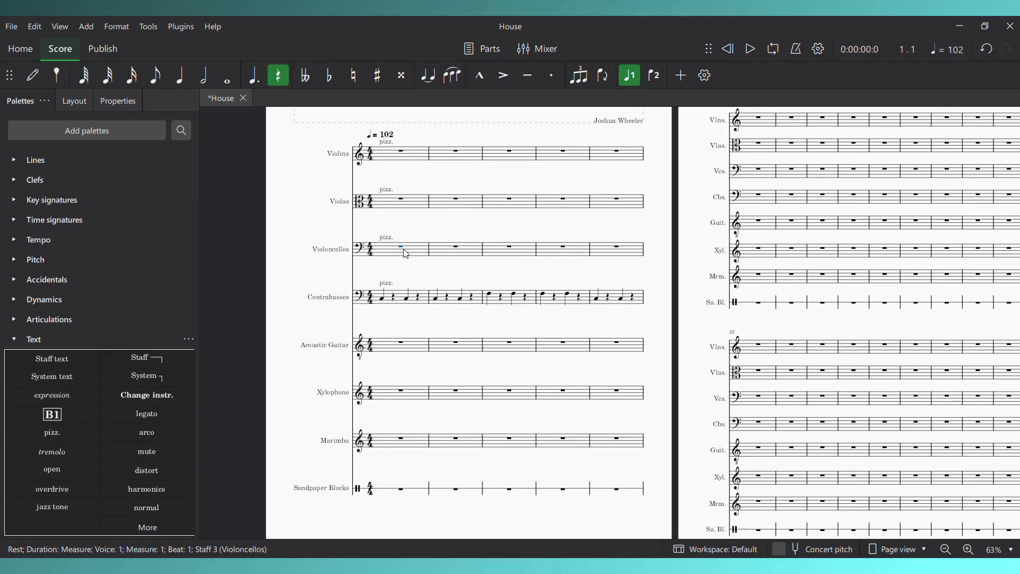
pyautogui.click(179, 75)
pyautogui.click(180, 75)
pyautogui.click(180, 74)
pyautogui.press('Right')
pyautogui.click(179, 75)
pyautogui.press('Right')
pyautogui.press('Right')
pyautogui.click(180, 75)
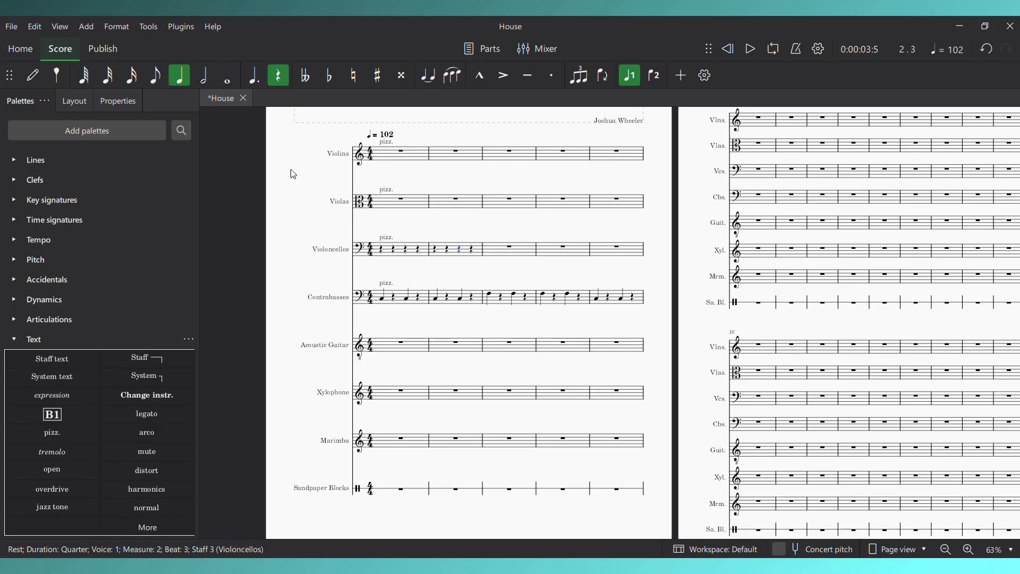
# Copy the quarter rests of Violoncellos measures 1 and 2 into the same measures of the Violas and Violins
pyautogui.keyDown('shift'); pyautogui.click(475, 253); pyautogui.keyUp('shift')
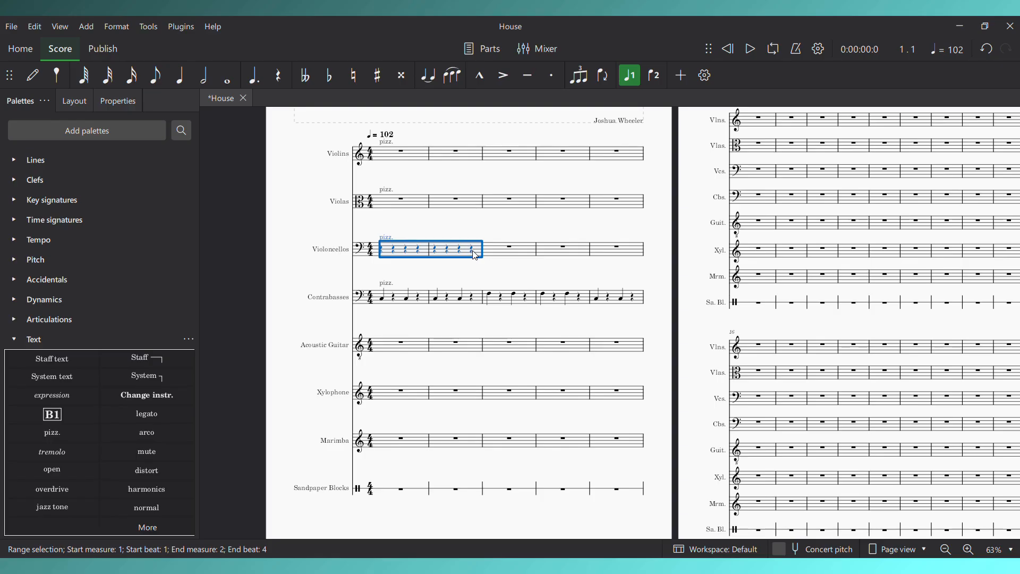
pyautogui.hotkey('ctrl', 'c')
pyautogui.click(404, 204)
pyautogui.hotkey('ctrl', 'v')
pyautogui.click(402, 154)
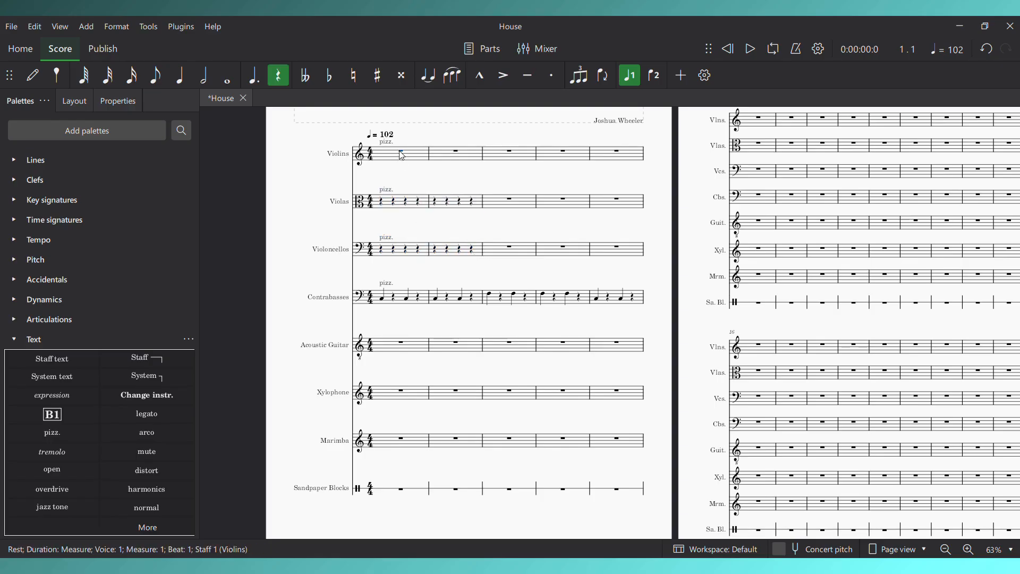
pyautogui.hotkey('ctrl', 'v')
# Enter quarter-note G3s on beats 2 and 4 of Violoncellos measures 1 and 2, and finish note entry
pyautogui.click(398, 254)
pyautogui.press('n')
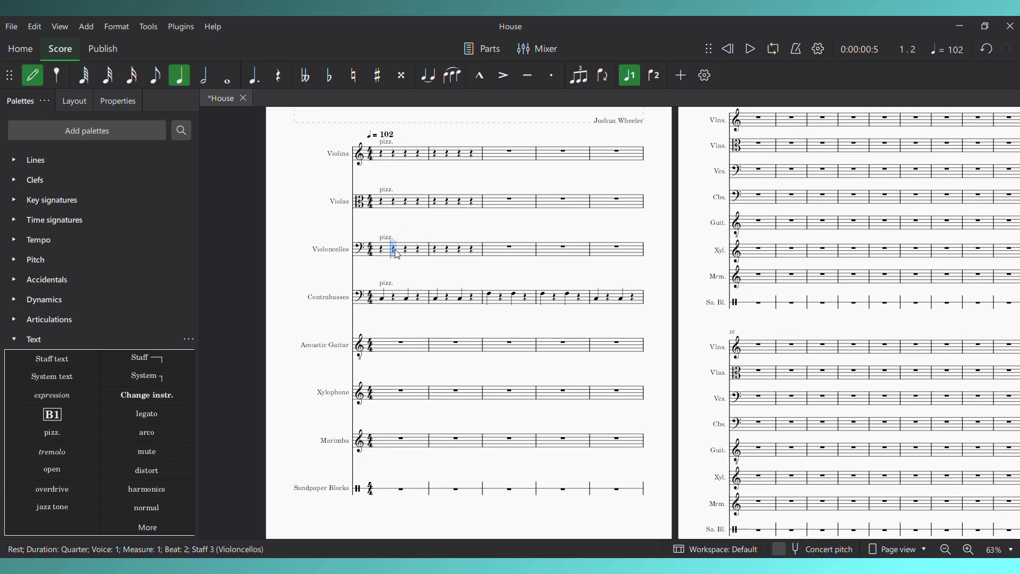
pyautogui.press('g')
pyautogui.press('Right')
pyautogui.press('Right')
pyautogui.press('Right')
pyautogui.press('Right')
pyautogui.press('Left')
pyautogui.press('Left')
pyautogui.press('Left')
pyautogui.press('Right')
pyautogui.press('g')
pyautogui.press('Right')
pyautogui.press('g')
pyautogui.press('Right')
pyautogui.press('g')
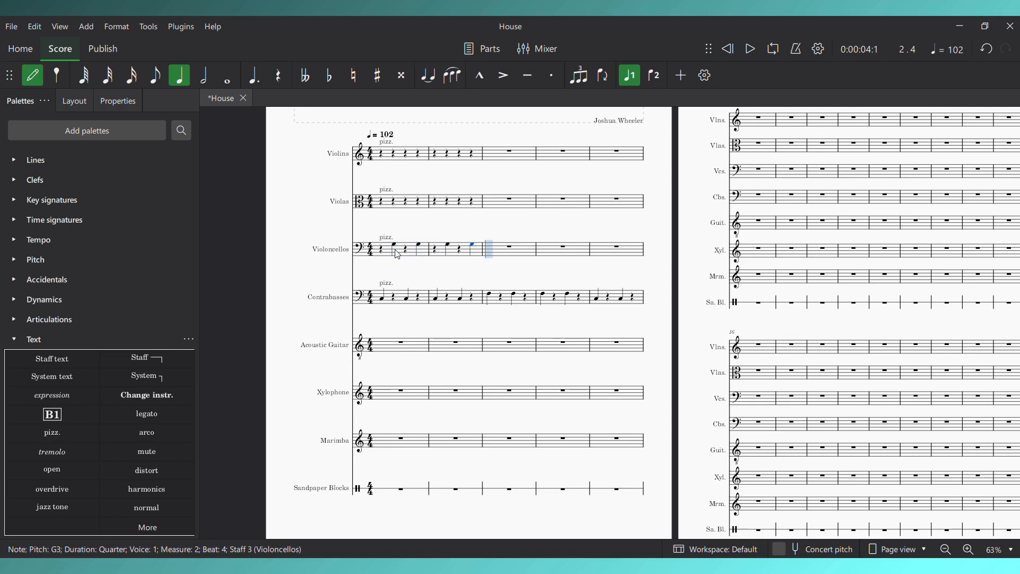
pyautogui.press('Escape')
# Raise the Contrabasses volume in the mixer to about +6 dB and close the mixer
pyautogui.press('F10')
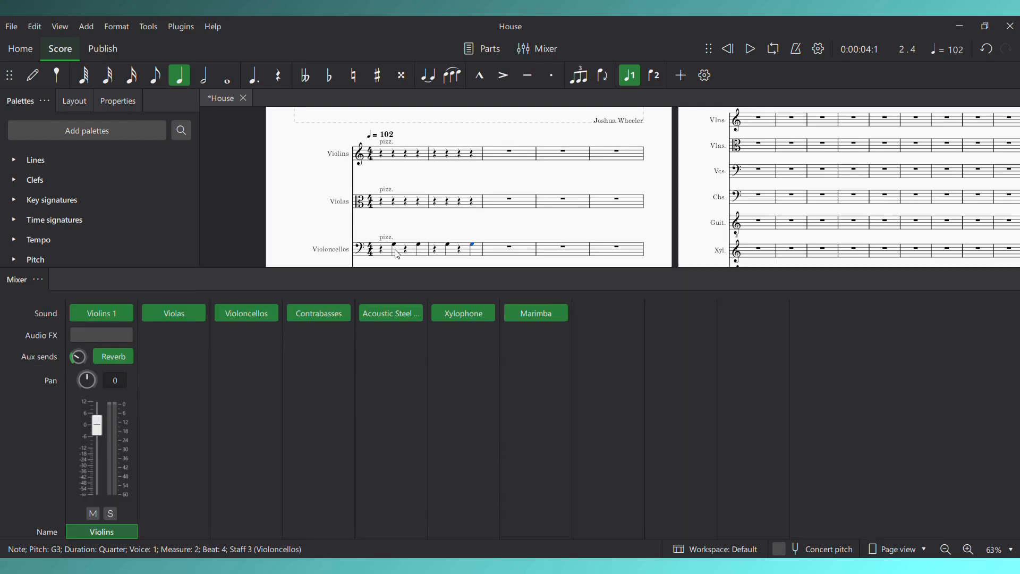
pyautogui.moveTo(314, 432); pyautogui.dragTo(314, 417)
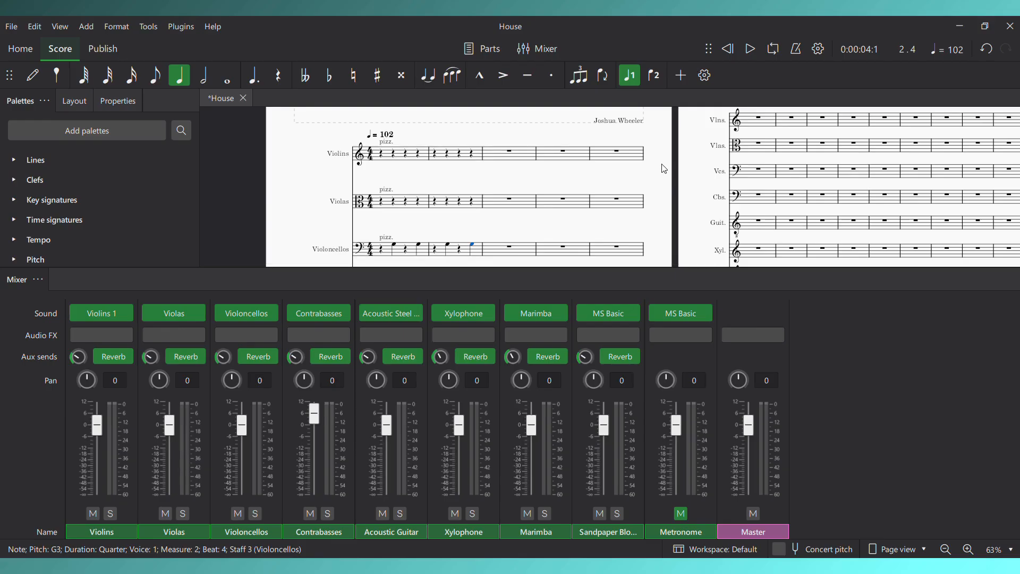
pyautogui.press('F10')
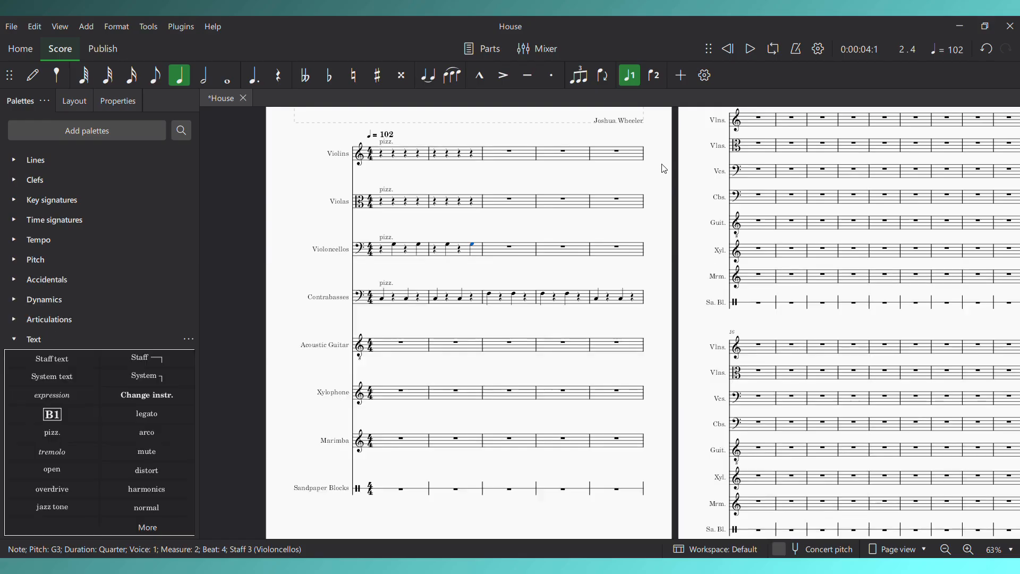
# Enter quarter-note Es on beats 2 and 4 of Violas measures 1 and 2, and finish note entry
pyautogui.click(383, 203)
pyautogui.press('n')
pyautogui.press('e')
pyautogui.press('0')
pyautogui.press('e')
pyautogui.press('0')
pyautogui.press('e')
pyautogui.press('0')
pyautogui.press('e')
pyautogui.press('Escape')
# Lower the notes in Violas measures 1 and 2 by one octave
pyautogui.hotkey('shift', 'Left')
pyautogui.hotkey('shift', 'Left')
pyautogui.hotkey('shift', 'Left')
pyautogui.hotkey('shift', 'Left')
pyautogui.hotkey('shift', 'Left')
pyautogui.hotkey('shift', 'Left')
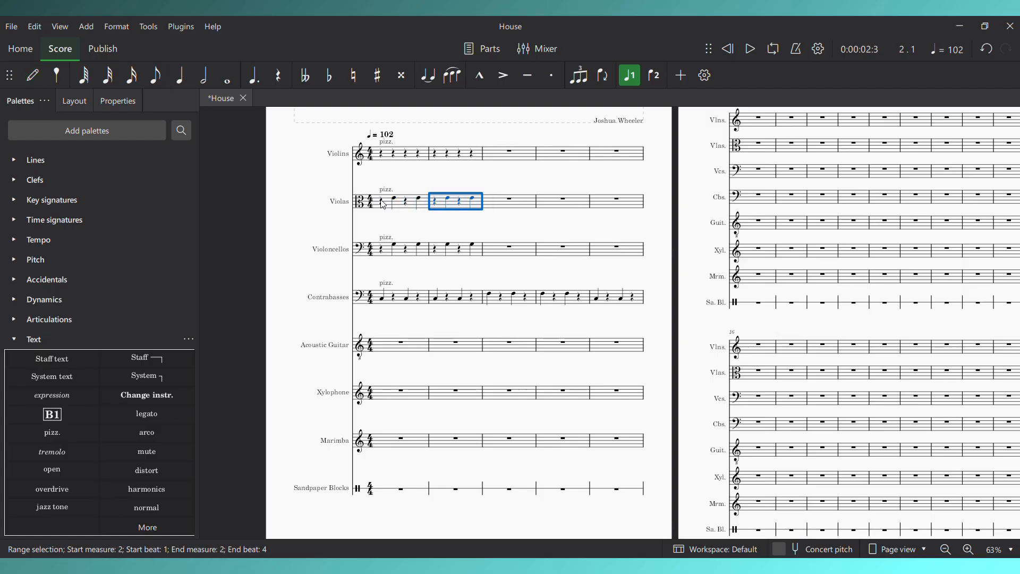
pyautogui.hotkey('ctrl', 'Down')
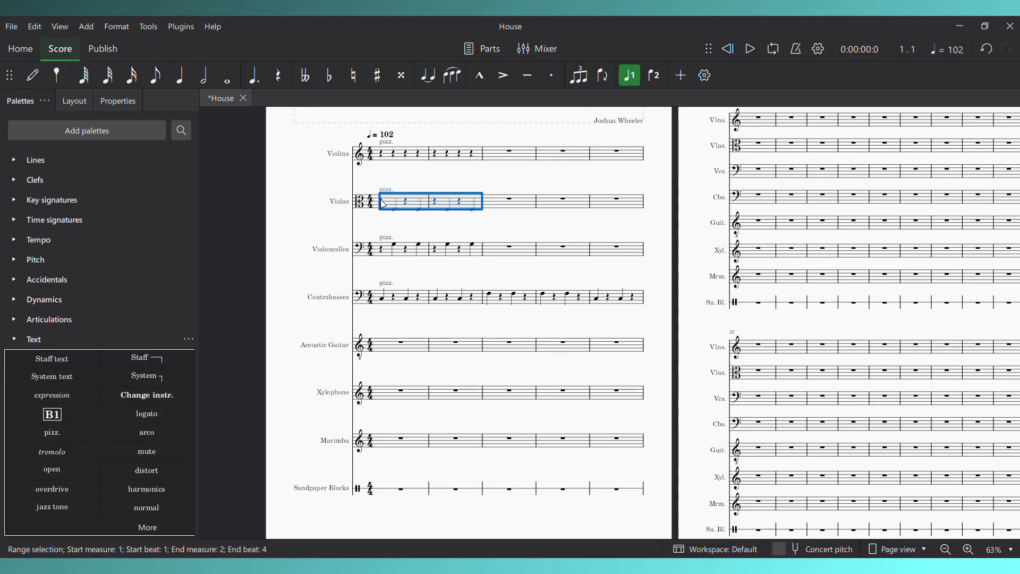
# Play back measures 1 and 2 to hear the Violas with the lower strings
pyautogui.click(383, 205)
pyautogui.press('space')
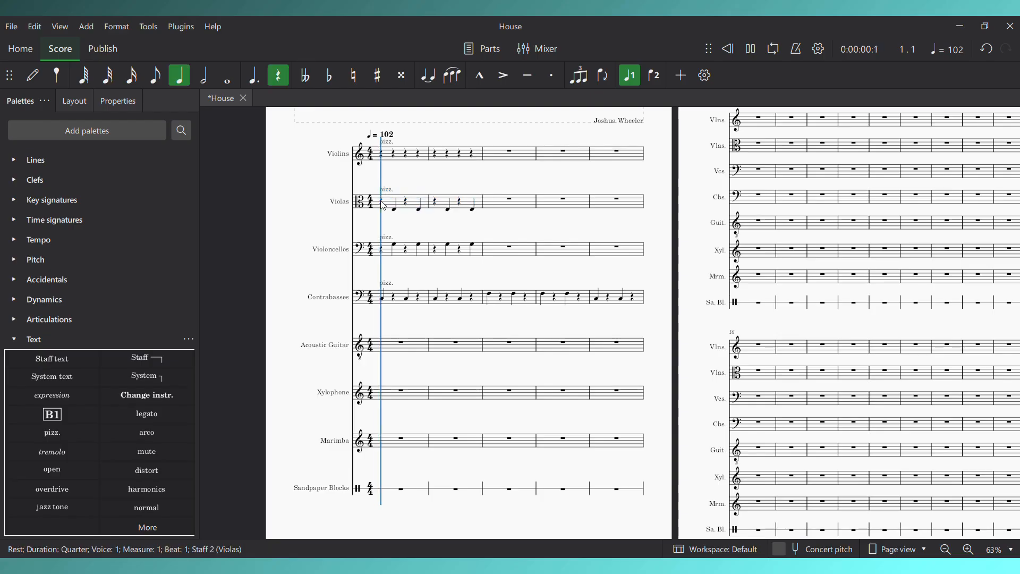
pyautogui.press('space')
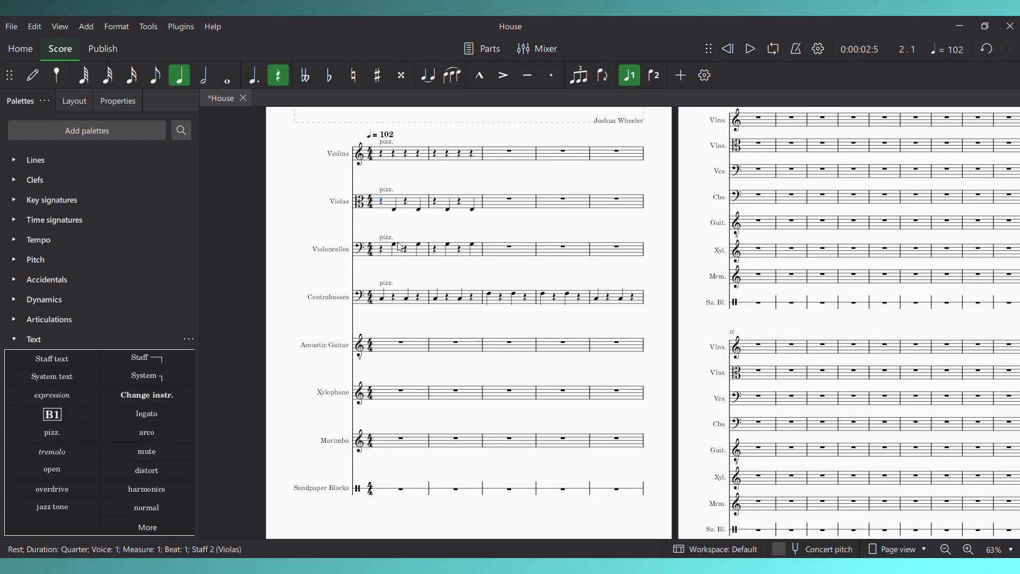
# Add a forte (f) dynamic at beat 1 of Violas measure 1 and play the passage back
pyautogui.click(14, 339)
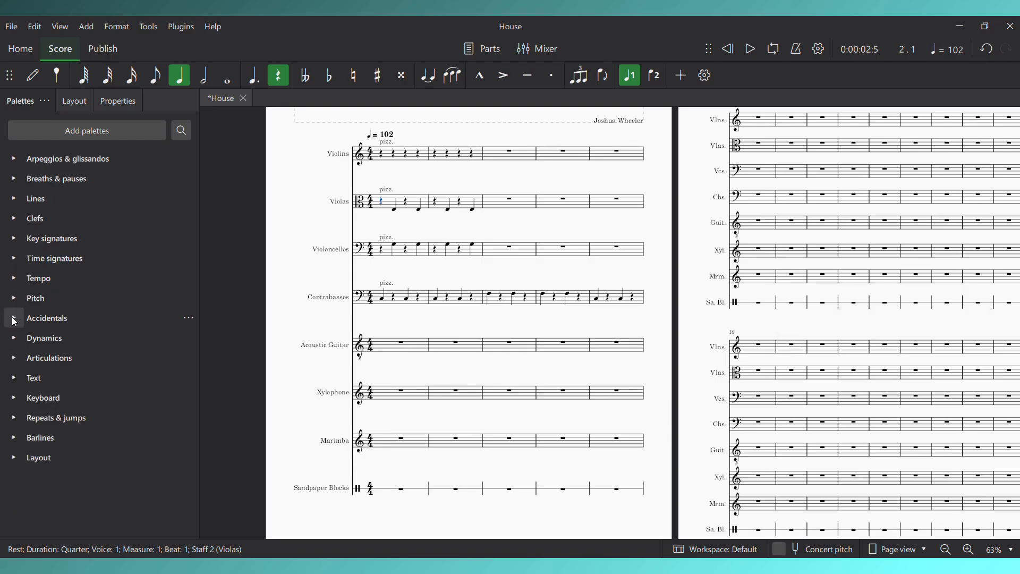
pyautogui.click(14, 338)
pyautogui.moveTo(19, 380); pyautogui.dragTo(382, 206)
pyautogui.click(382, 209)
pyautogui.press('space')
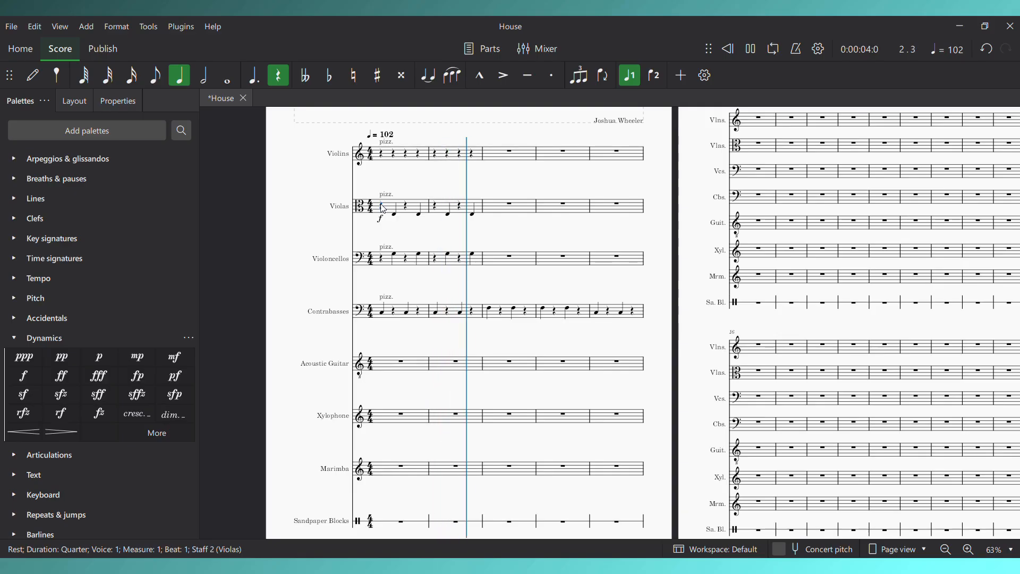
pyautogui.press('space')
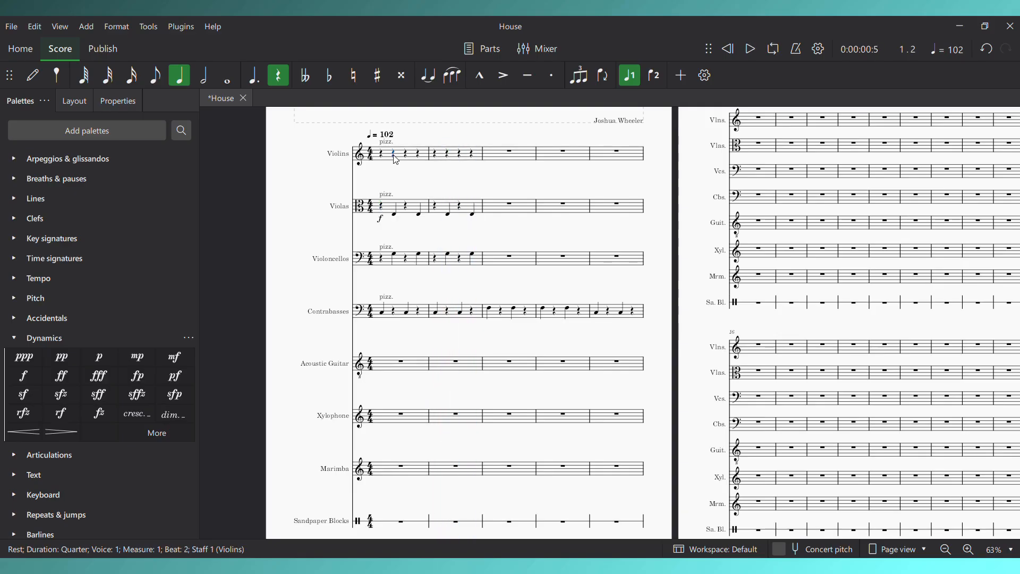
# Enter quarter-note C5s on beats 2 and 4 of Violins measures 1 and 2, and finish note entry
pyautogui.press('n')
pyautogui.press('c')
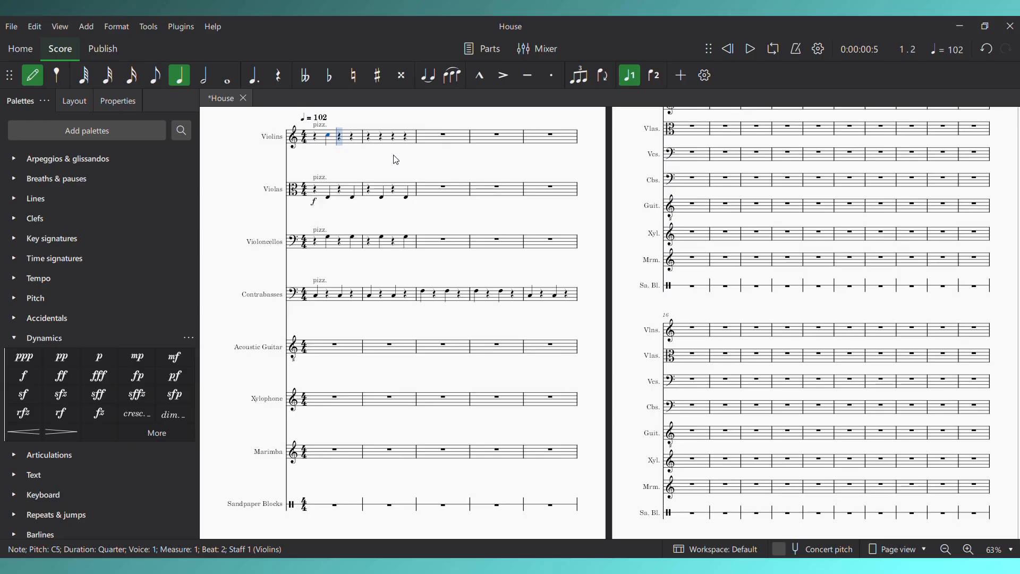
pyautogui.press('Right')
pyautogui.press('c')
pyautogui.press('Right')
pyautogui.press('c')
pyautogui.press('Right')
pyautogui.press('c')
pyautogui.press('Escape')
# Play back the first two measures with the Violins part included
pyautogui.click(315, 139)
pyautogui.press('space')
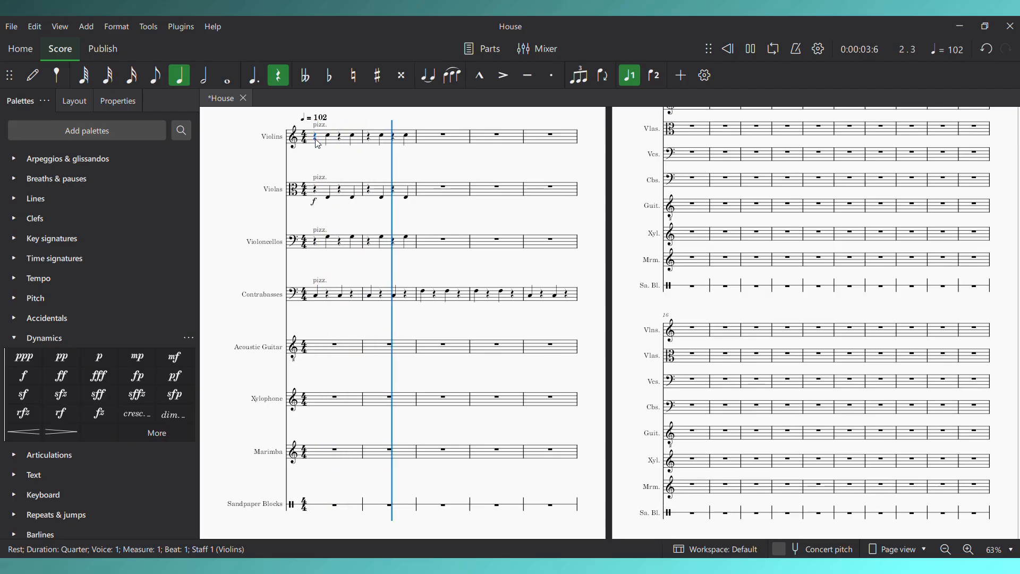
pyautogui.press('space')
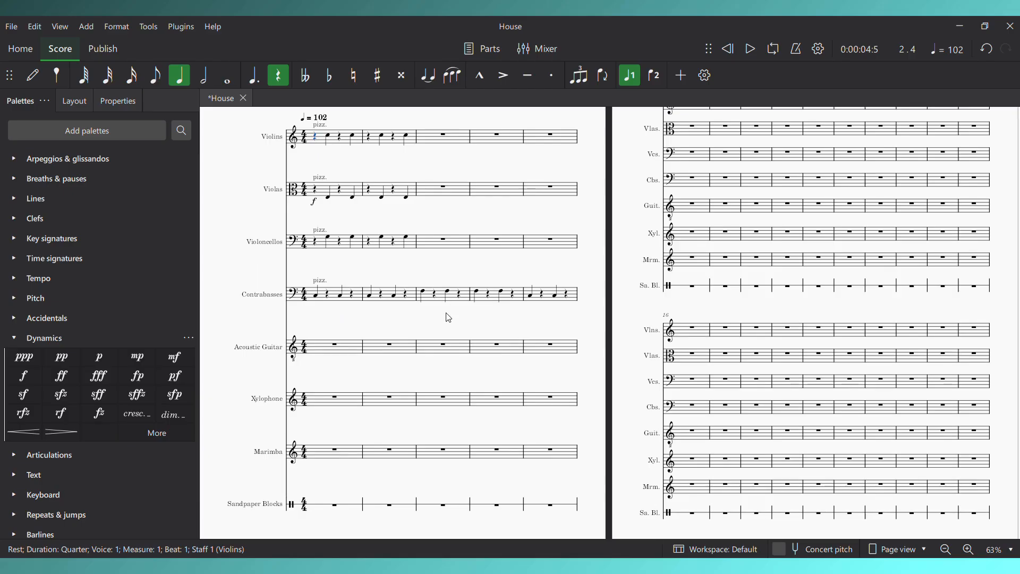
# Copy the Violins pattern of measures 1 and 2 into measures 3 and 4, and delete the duplicated pizz. marking
pyautogui.click(444, 137)
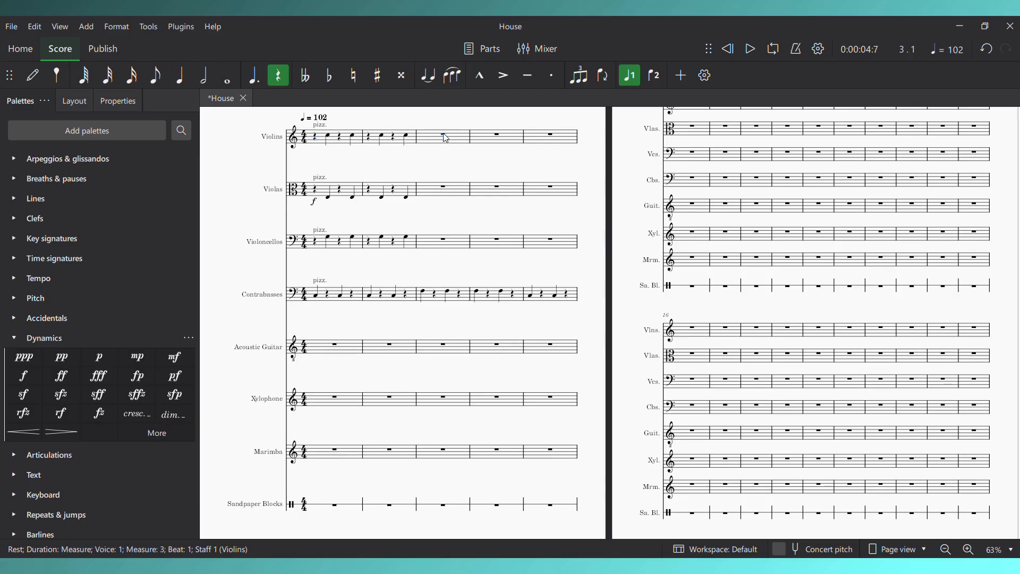
pyautogui.press('n')
pyautogui.press('Escape')
pyautogui.hotkey('shift', 'Left')
pyautogui.hotkey('shift', 'Left')
pyautogui.hotkey('shift', 'Left')
pyautogui.hotkey('shift', 'Left')
pyautogui.hotkey('shift', 'Left')
pyautogui.hotkey('shift', 'Left')
pyautogui.hotkey('shift', 'Left')
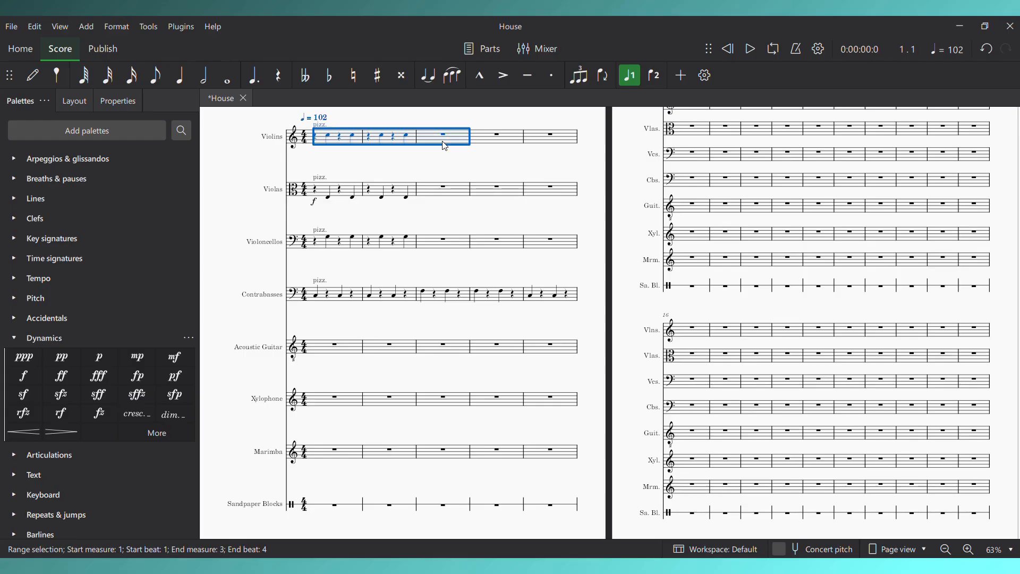
pyautogui.hotkey('ctrl', 'c')
pyautogui.click(445, 139)
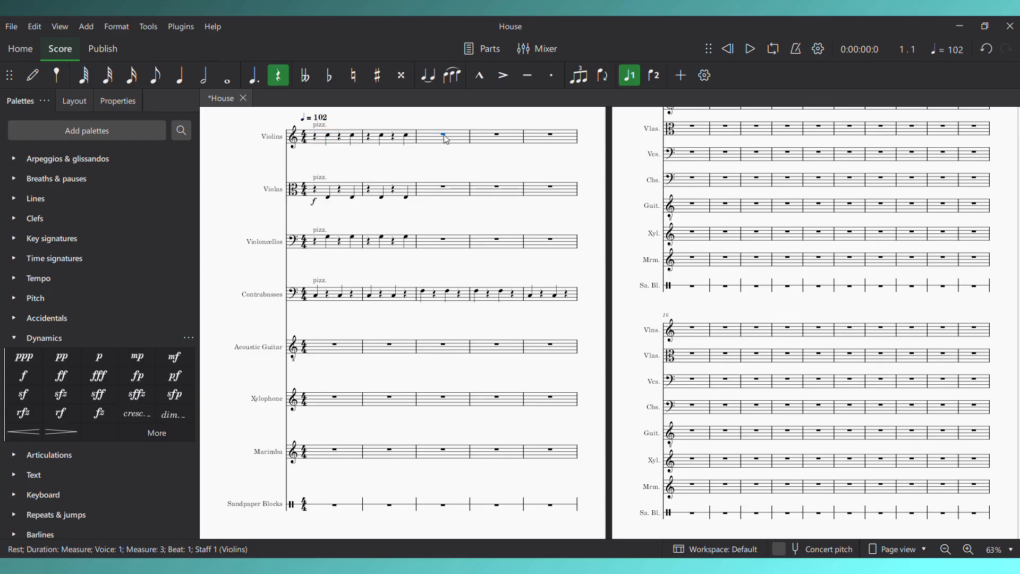
pyautogui.hotkey('ctrl', 'v')
pyautogui.click(429, 125)
pyautogui.press('Delete')
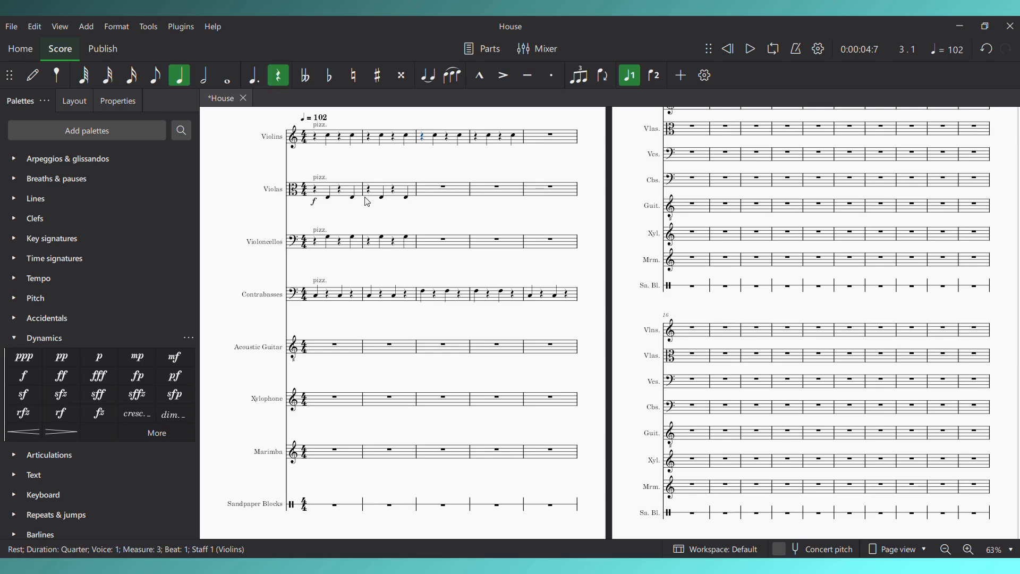
# Copy measure 2 of the Violas and Violoncellos into measures 3 and 4 of the same staves
pyautogui.click(374, 241)
pyautogui.keyDown('shift'); pyautogui.click(371, 187); pyautogui.keyUp('shift')
pyautogui.keyDown('shift'); pyautogui.click(406, 237); pyautogui.keyUp('shift')
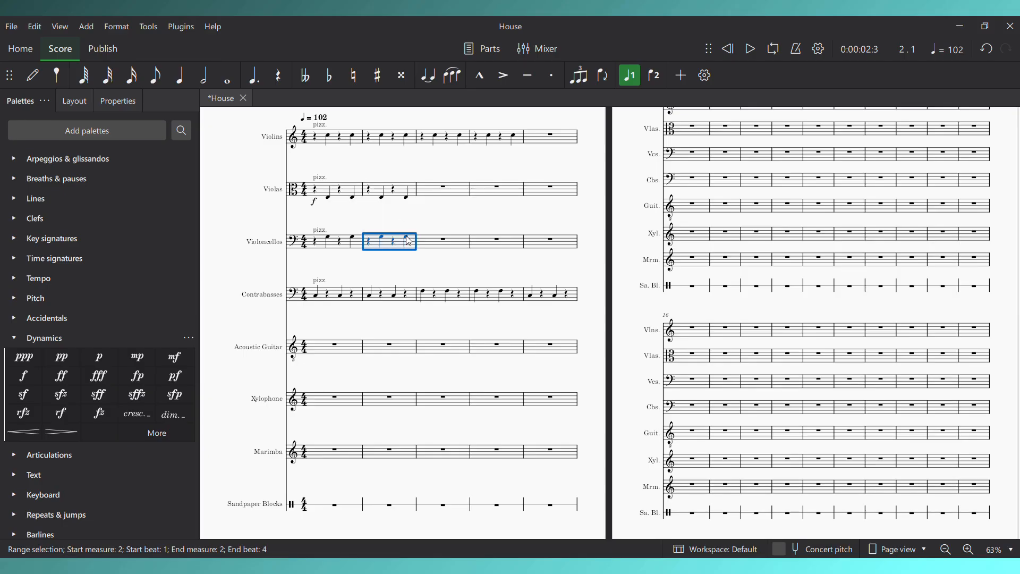
pyautogui.keyDown('shift'); pyautogui.click(409, 201); pyautogui.keyUp('shift')
pyautogui.click(445, 189)
pyautogui.hotkey('ctrl', 'v')
pyautogui.click(494, 192)
pyautogui.hotkey('ctrl', 'v')
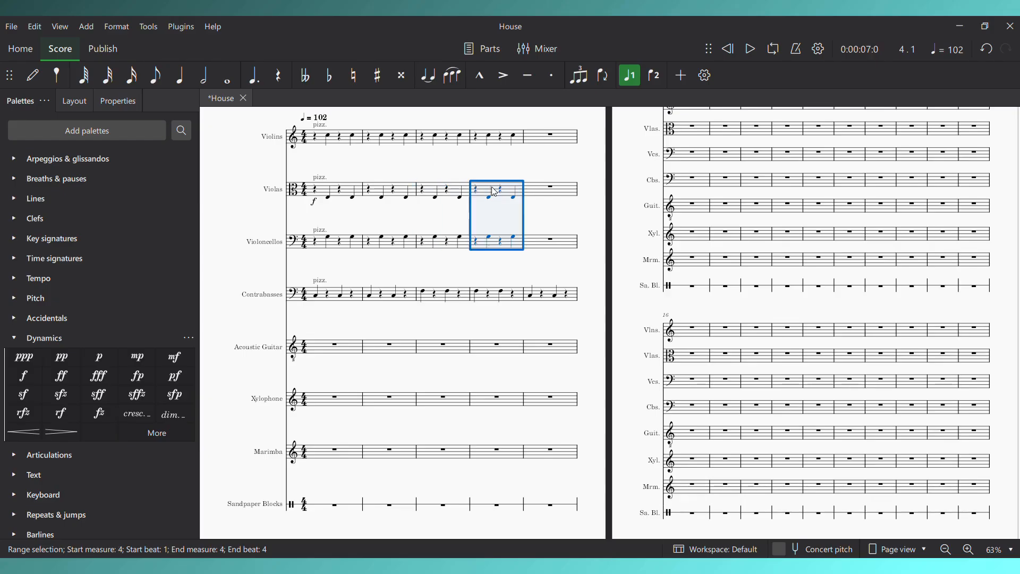
# Raise the notes in measures 3 and 4 to F3 in the Violas and to A3 in the Violoncellos
pyautogui.click(423, 195)
pyautogui.keyDown('shift'); pyautogui.click(514, 202); pyautogui.keyUp('shift')
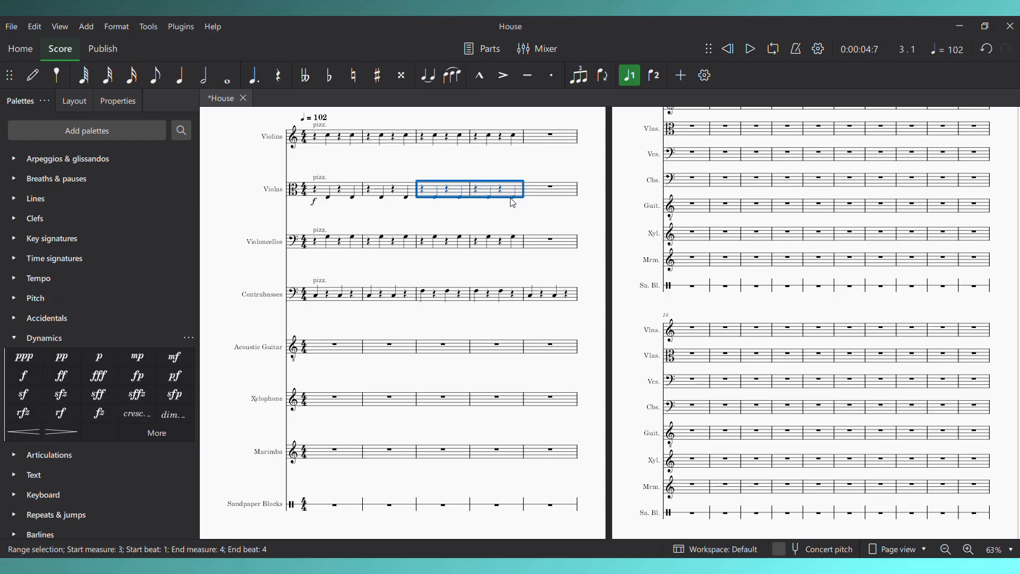
pyautogui.click(424, 243)
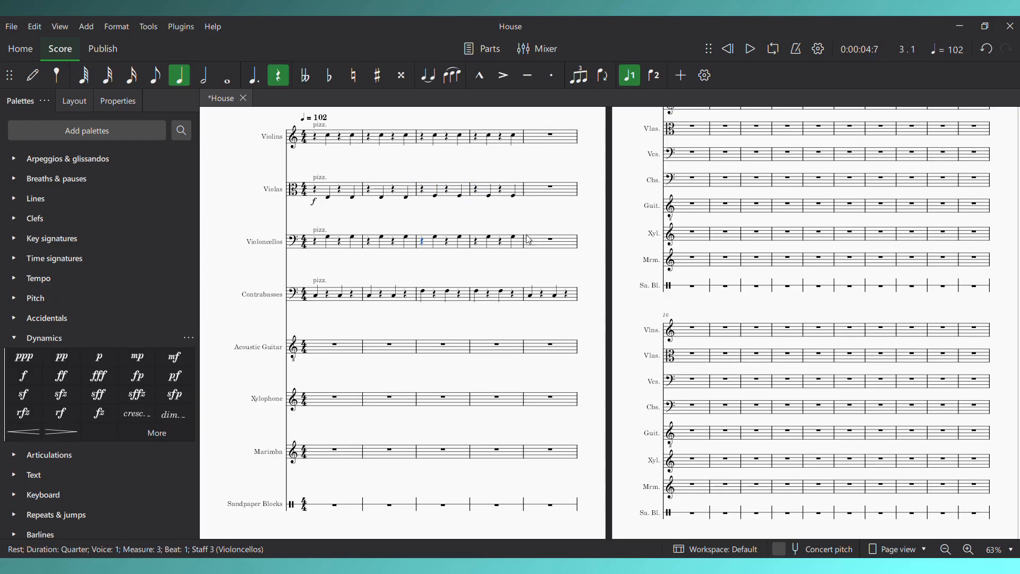
pyautogui.keyDown('shift'); pyautogui.click(514, 240); pyautogui.keyUp('shift')
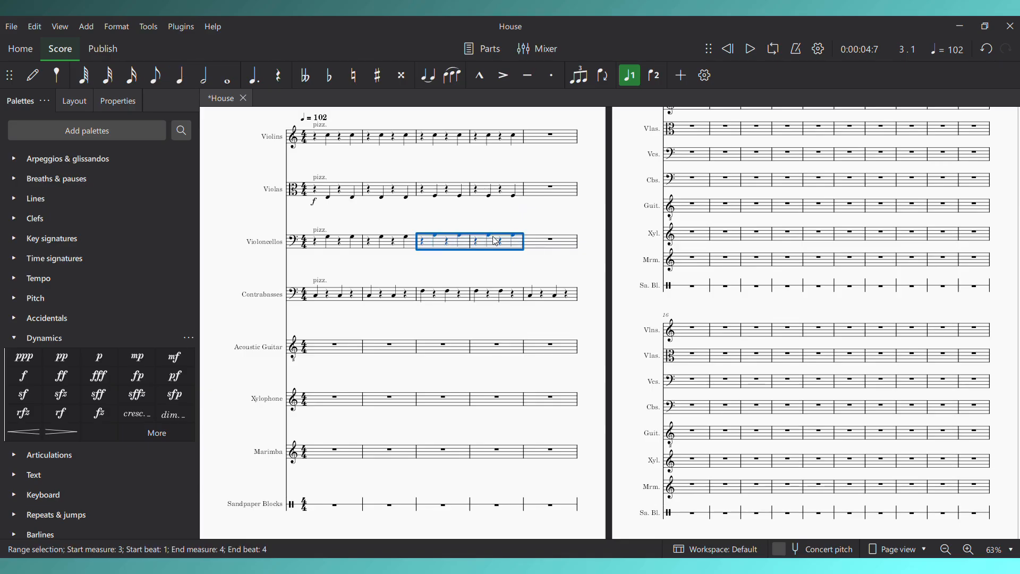
# Play back the string accompaniment of measures 1 through 4
pyautogui.click(319, 194)
pyautogui.press('space')
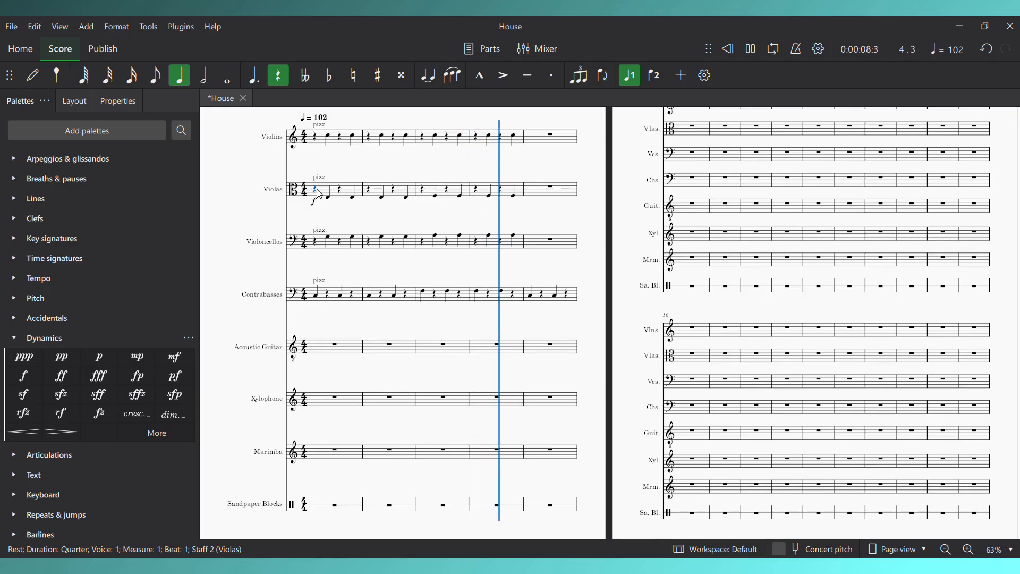
pyautogui.press('space')
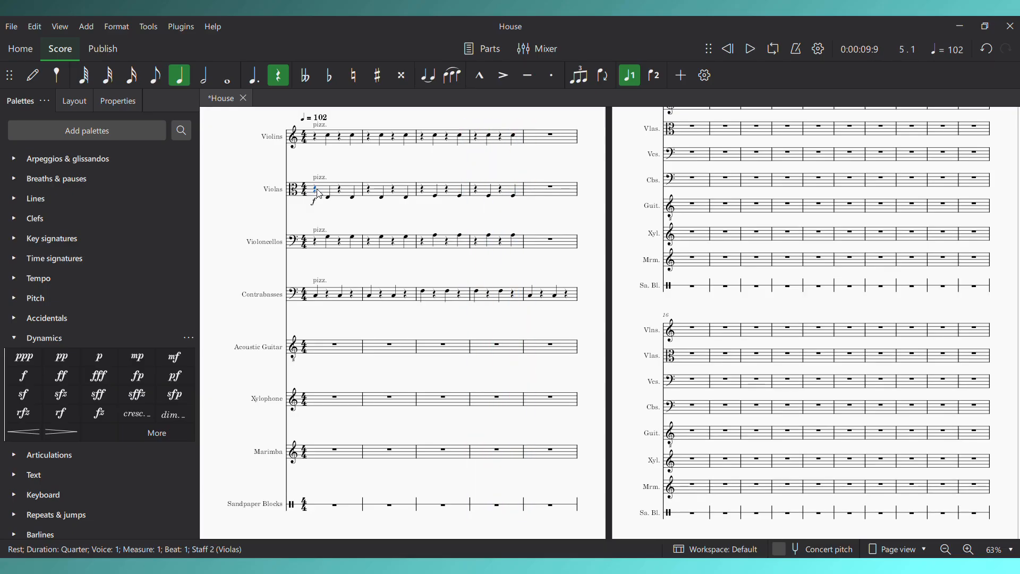
# Lower the Violoncellos notes on beats 2 and 4 of measure 4 to A♭3
pyautogui.click(490, 237)
pyautogui.press('Down')
pyautogui.press('Right')
pyautogui.press('Right')
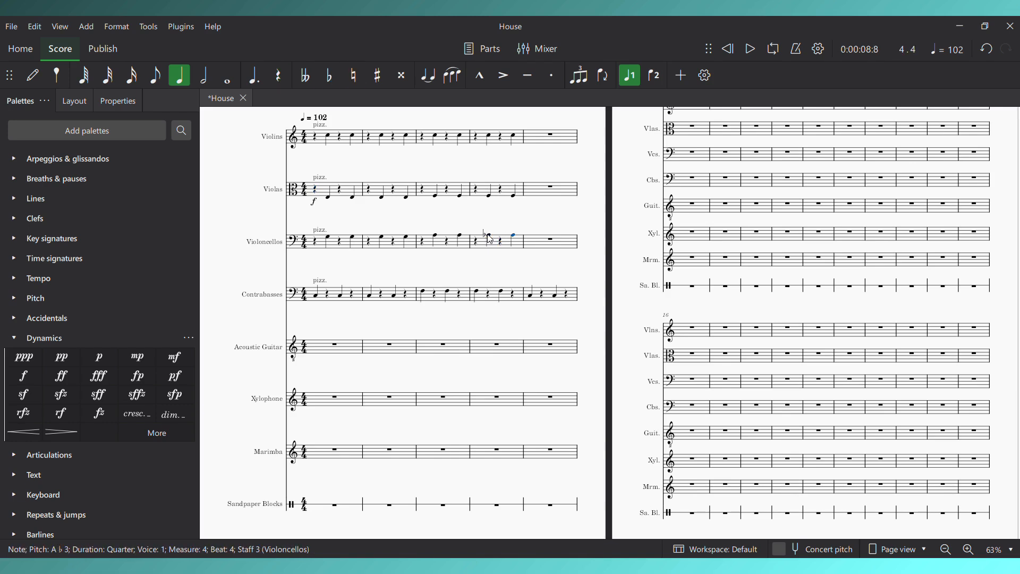
# Copy measure 2 of the Violins, Violas and Violoncellos into measure 5 of the same staves
pyautogui.click(369, 140)
pyautogui.keyDown('shift'); pyautogui.click(408, 240); pyautogui.keyUp('shift')
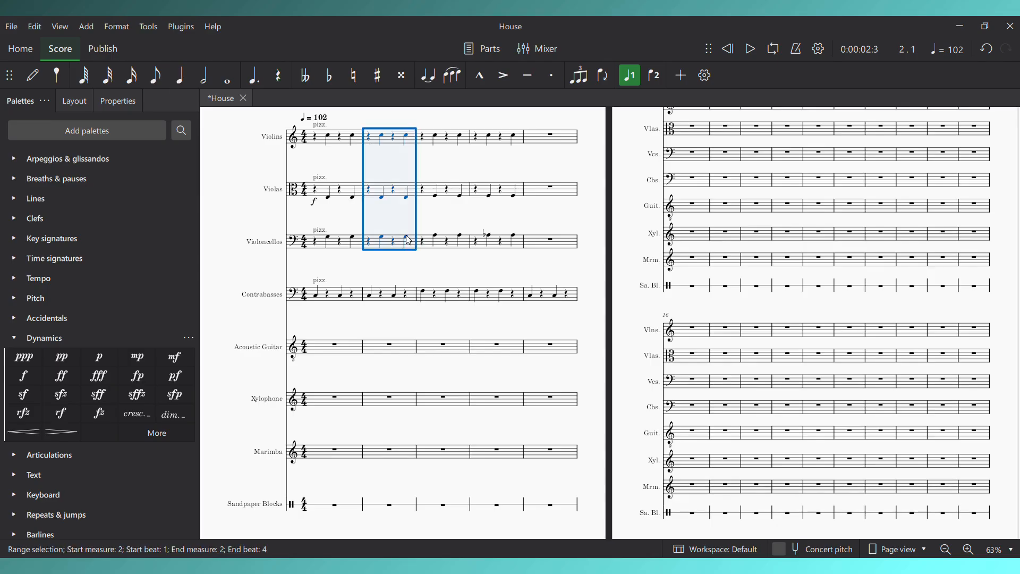
pyautogui.click(553, 143)
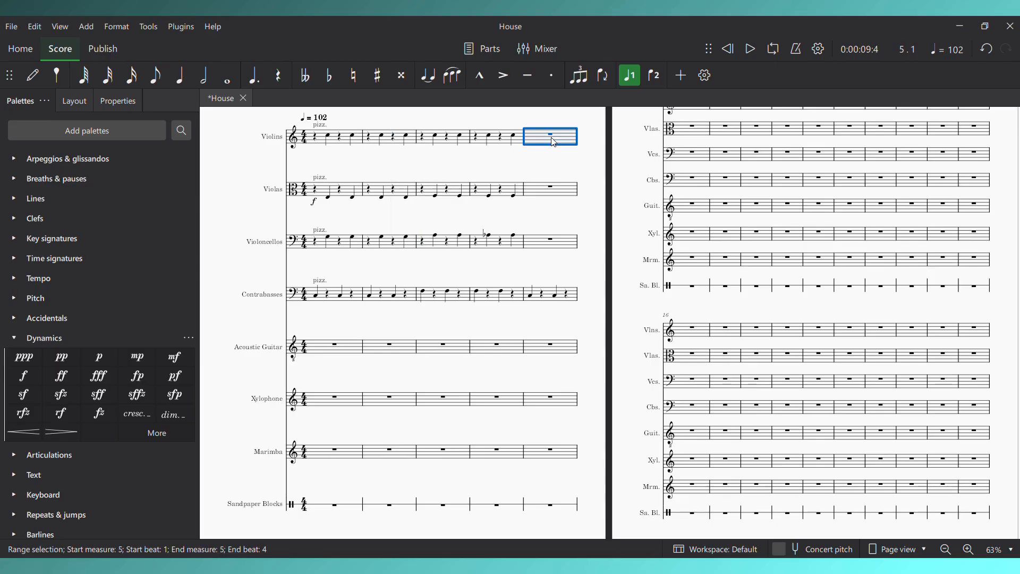
pyautogui.hotkey('ctrl', 'v')
# Play back the string accompaniment from measure 1 into measure 5
pyautogui.click(314, 141)
pyautogui.click(316, 142)
pyautogui.press('space')
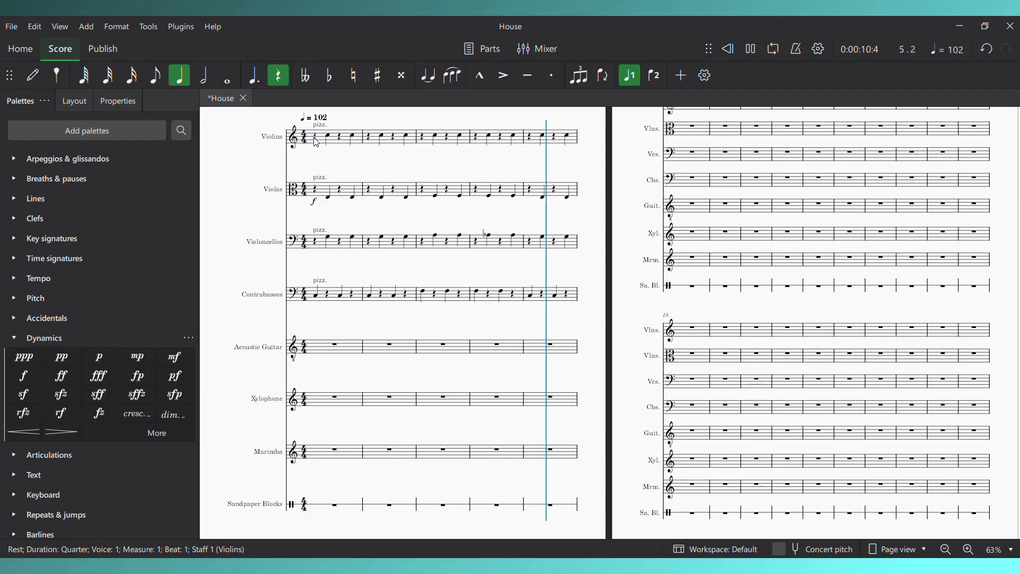
pyautogui.press('space')
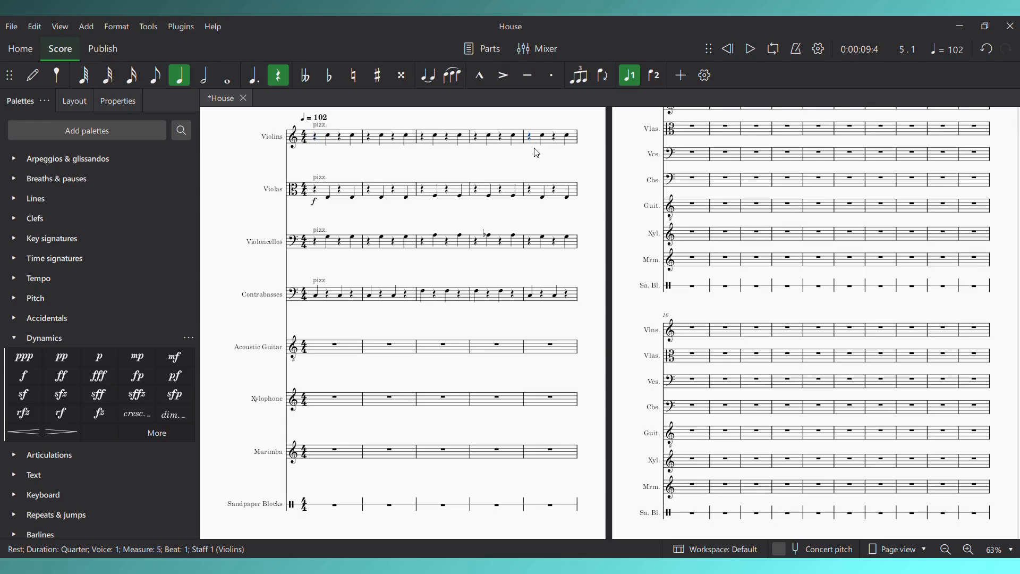
# Copy measure 5 of all four string staves into measure 6
pyautogui.keyDown('shift'); pyautogui.click(569, 296); pyautogui.keyUp('shift')
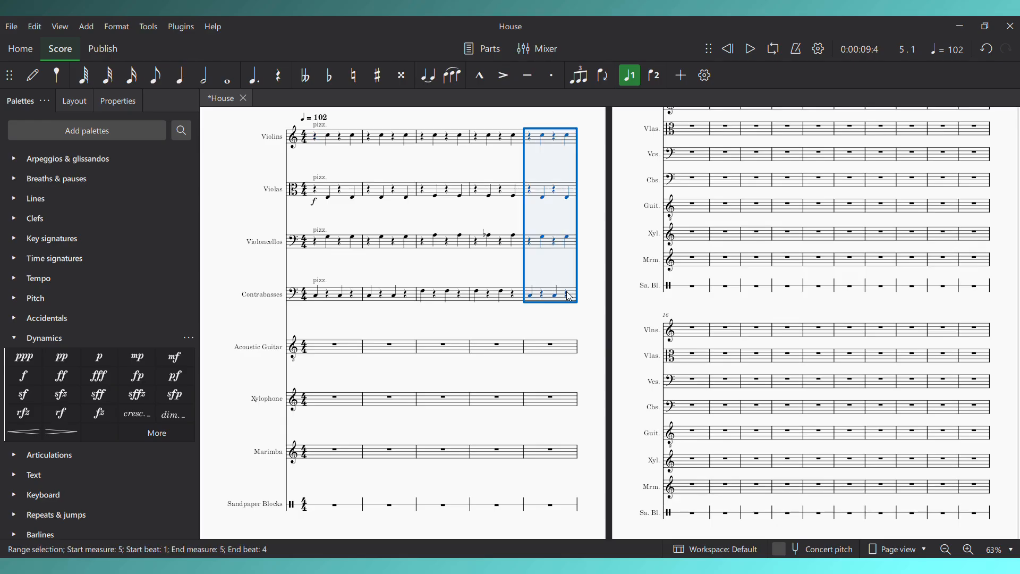
pyautogui.moveTo(626, 258); pyautogui.dragTo(458, 335)
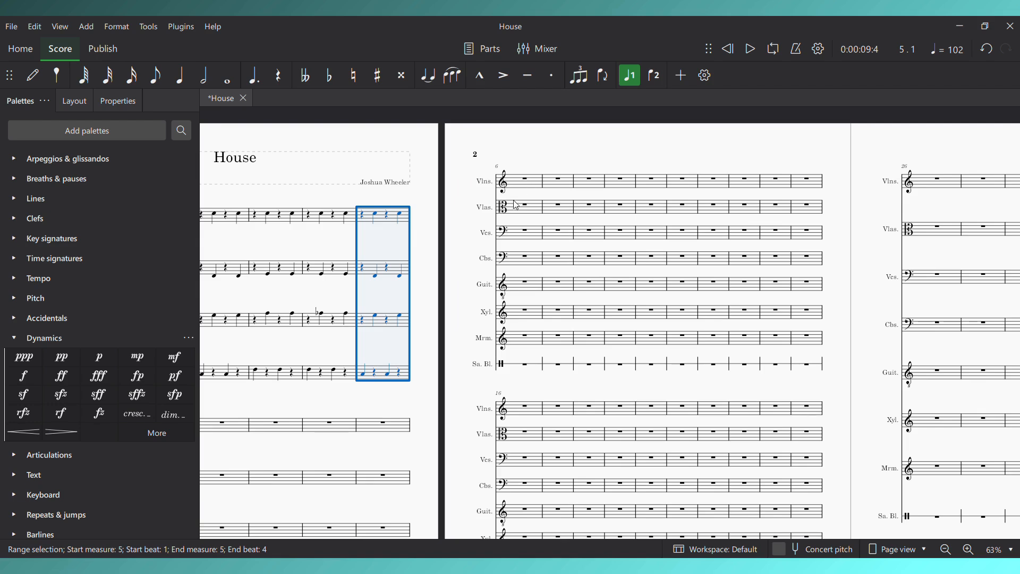
pyautogui.click(529, 186)
pyautogui.hotkey('ctrl', 'v')
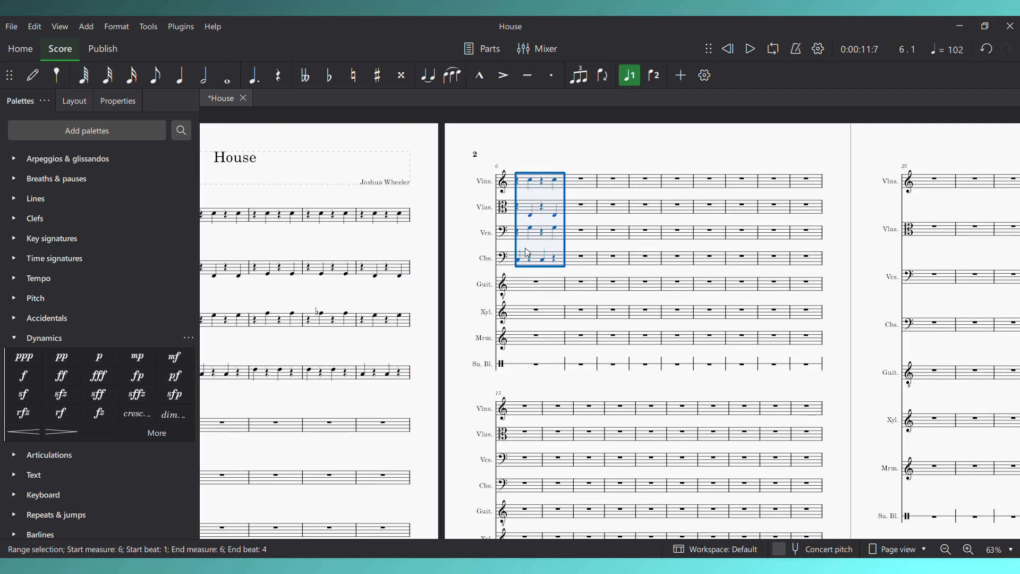
# Lower the Violins notes on beats 2 and 4 of measure 6 to B4
pyautogui.click(531, 183)
pyautogui.press('Down')
pyautogui.press('Down')
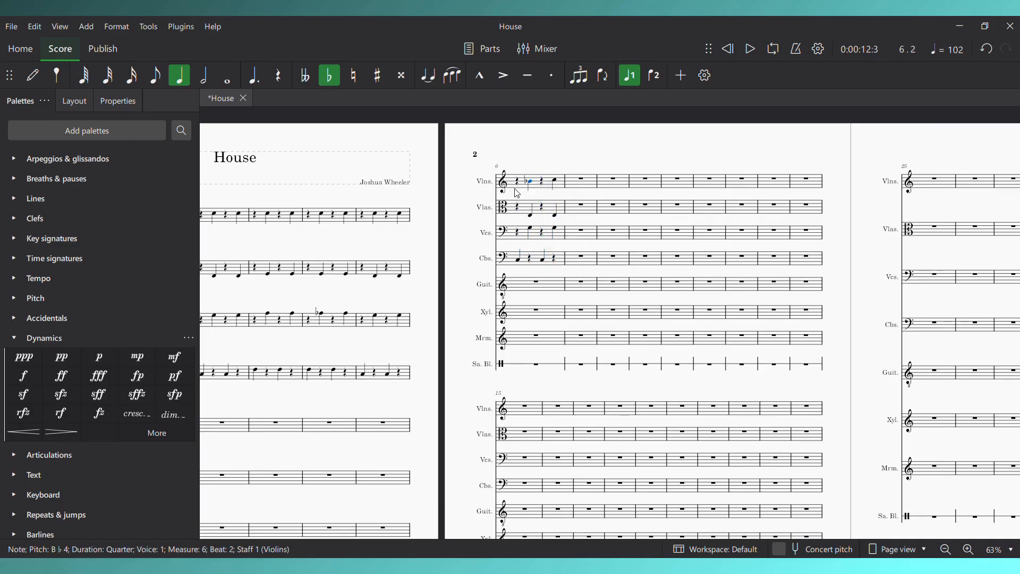
pyautogui.press('Right')
pyautogui.press('Right')
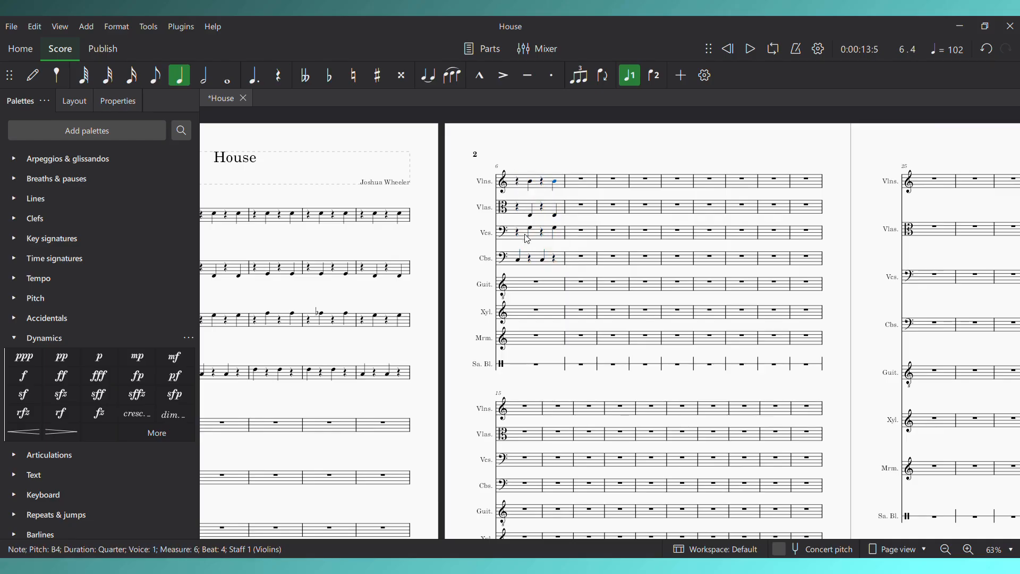
# Lower the Contrabasses notes on beats 1 and 3 of measure 6 to G2
pyautogui.click(519, 261)
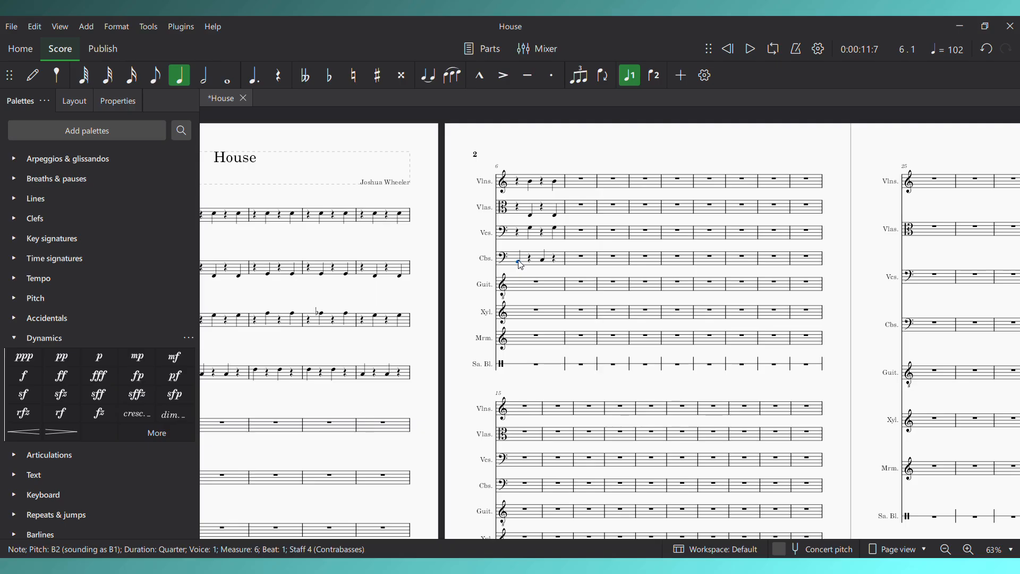
pyautogui.press('Down')
pyautogui.press('Down')
pyautogui.press('Down')
pyautogui.press('Down')
pyautogui.press('Right')
pyautogui.press('Right')
pyautogui.press('Down')
pyautogui.press('Down')
pyautogui.press('Down')
pyautogui.press('Down')
pyautogui.press('Down')
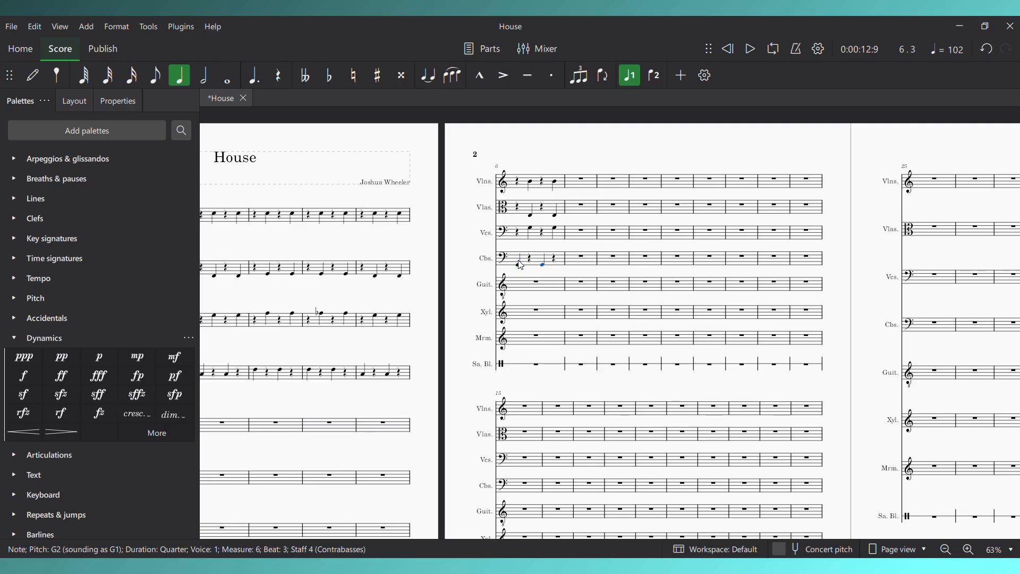
# Lower the Violas notes on beats 2 and 4 of measure 6 to D3 and raise both by an octave
pyautogui.click(532, 231)
pyautogui.press('Right')
pyautogui.press('Right')
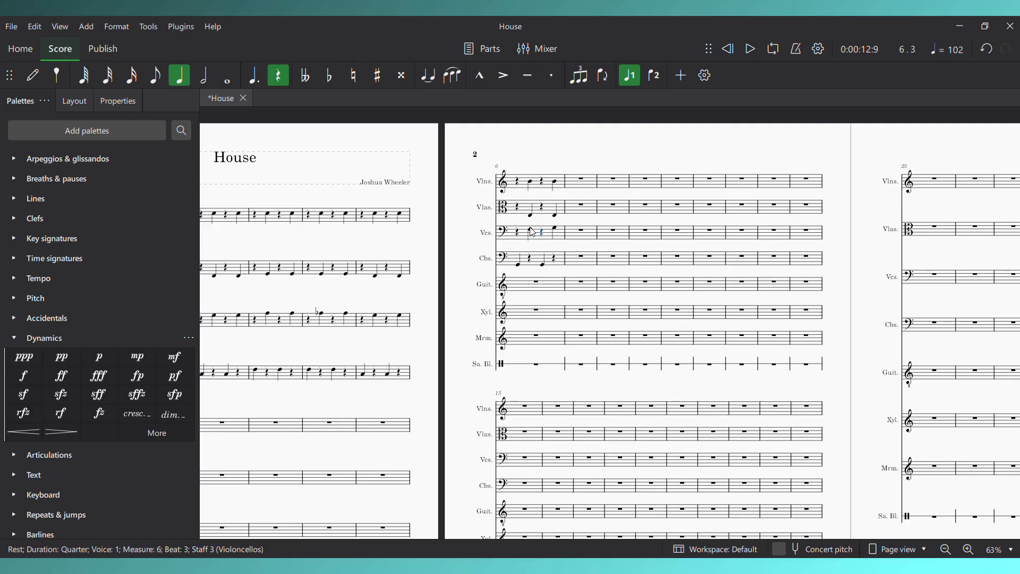
pyautogui.click(532, 218)
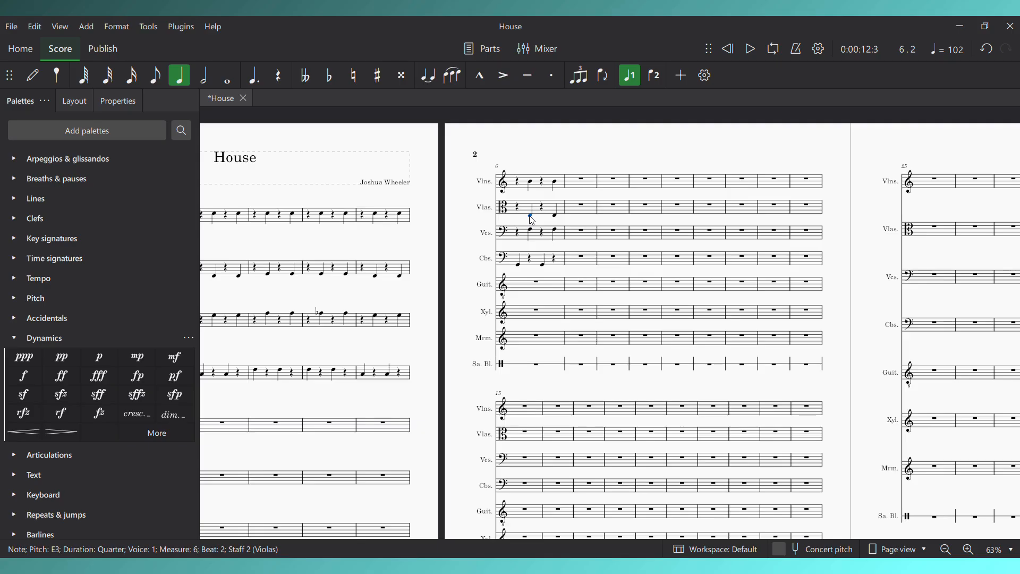
pyautogui.press('Down')
pyautogui.press('Down')
pyautogui.press('Right')
pyautogui.press('Right')
pyautogui.press('Down')
pyautogui.press('Down')
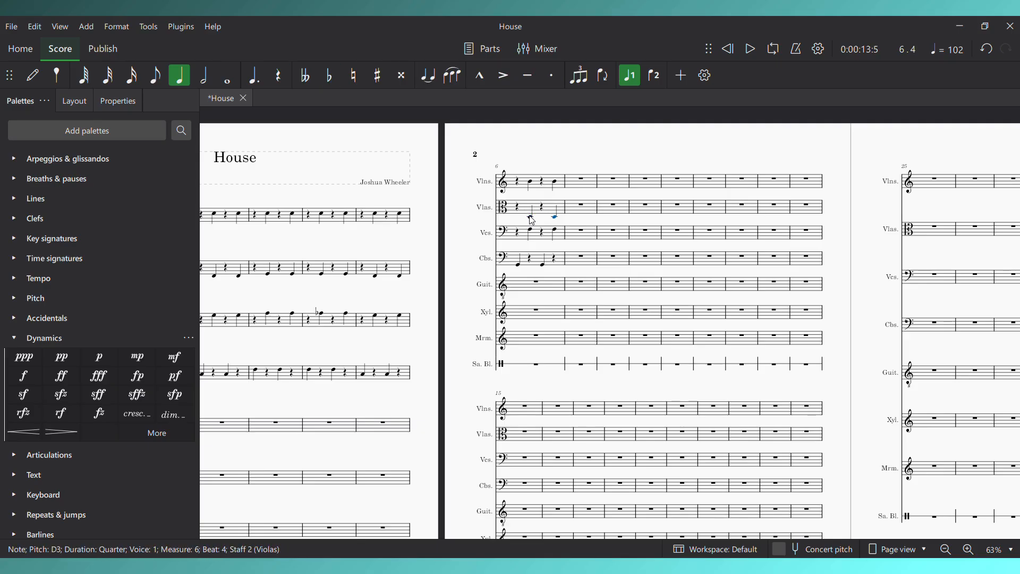
pyautogui.hotkey('shift', 'Left')
pyautogui.hotkey('shift', 'Left')
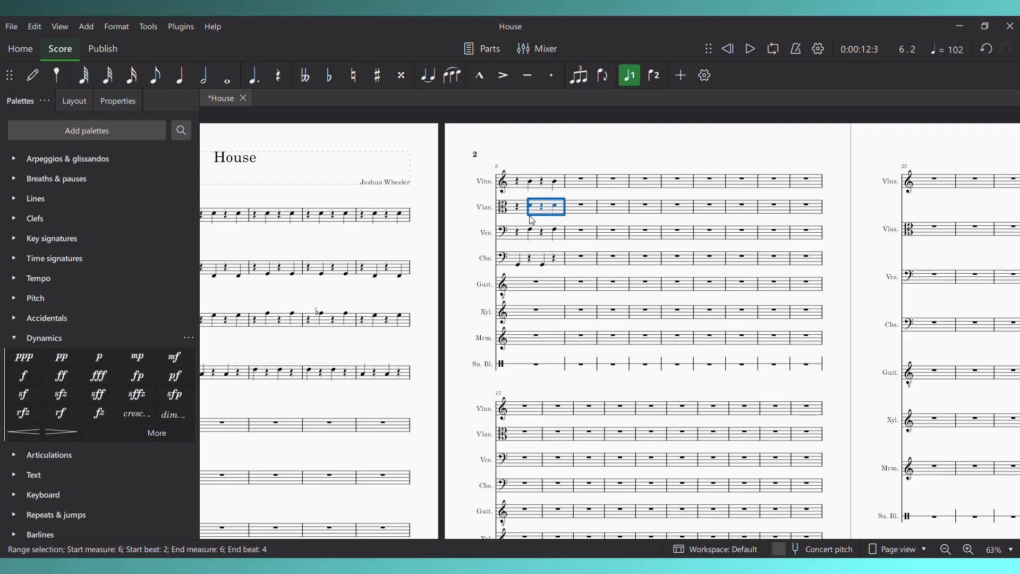
# Play back the string accompaniment from the beginning of the score through measure 6
pyautogui.click(520, 183)
pyautogui.press('space')
pyautogui.press('space')
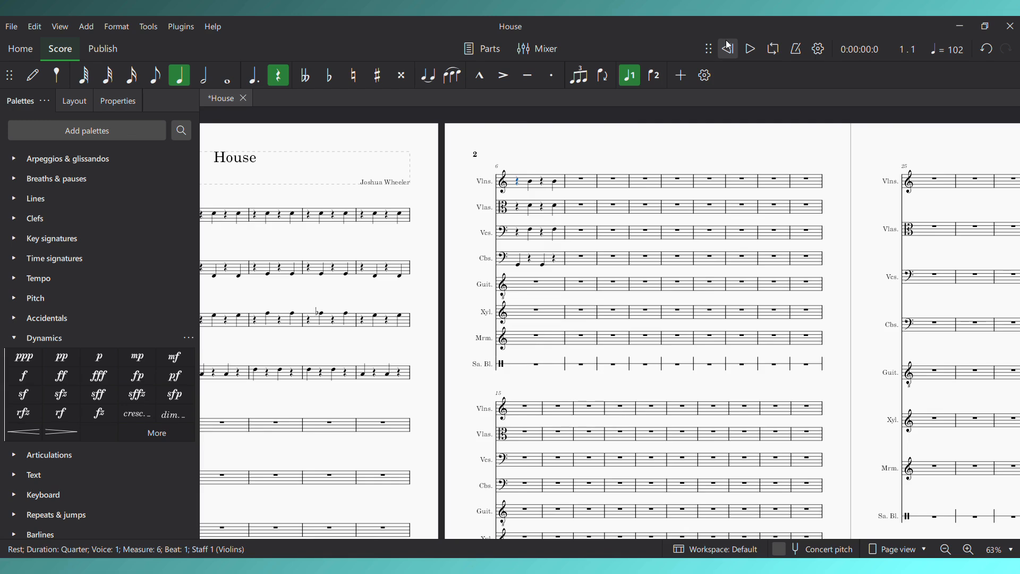
pyautogui.press('space')
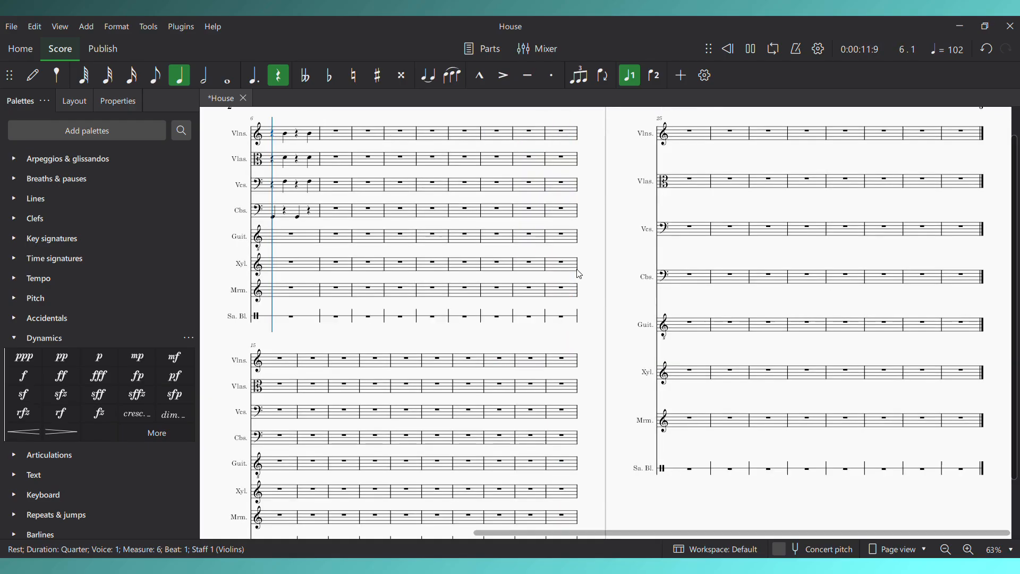
pyautogui.press('space')
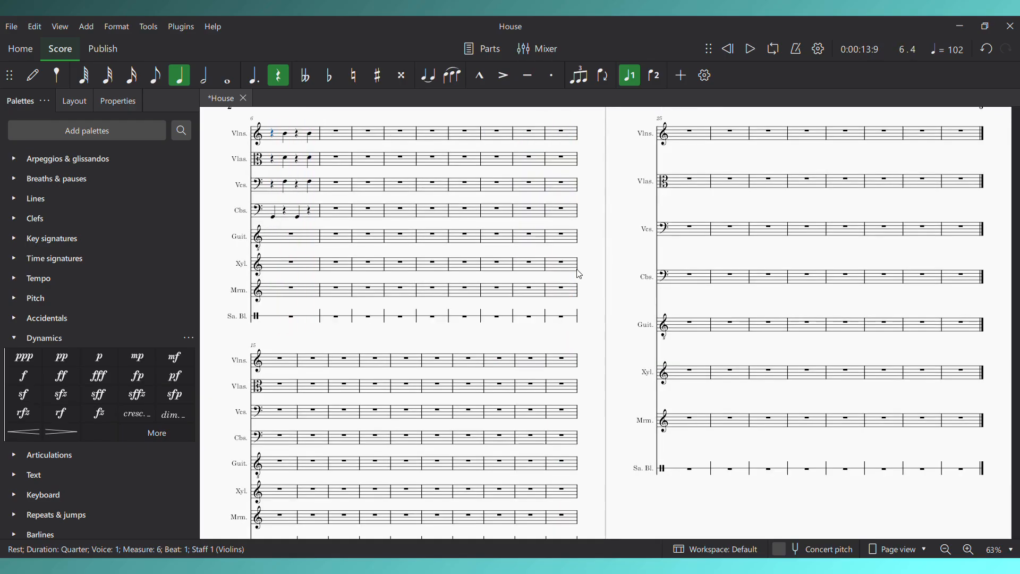
# Shift measures 1 to 6 of the four string staves one measure later, so the passage starts in measure 2
pyautogui.hscroll(-10, 595, 303)
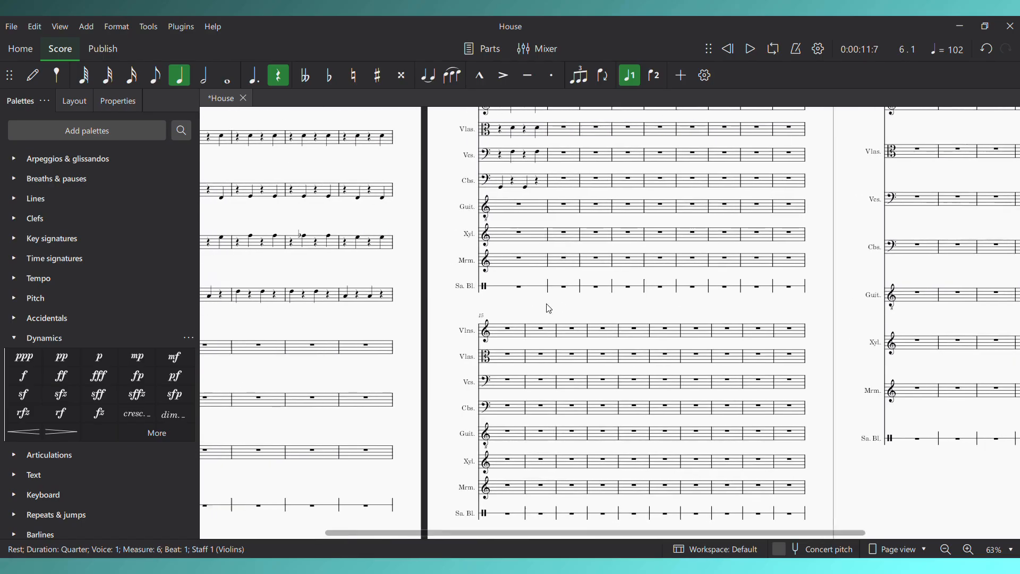
pyautogui.click(525, 177)
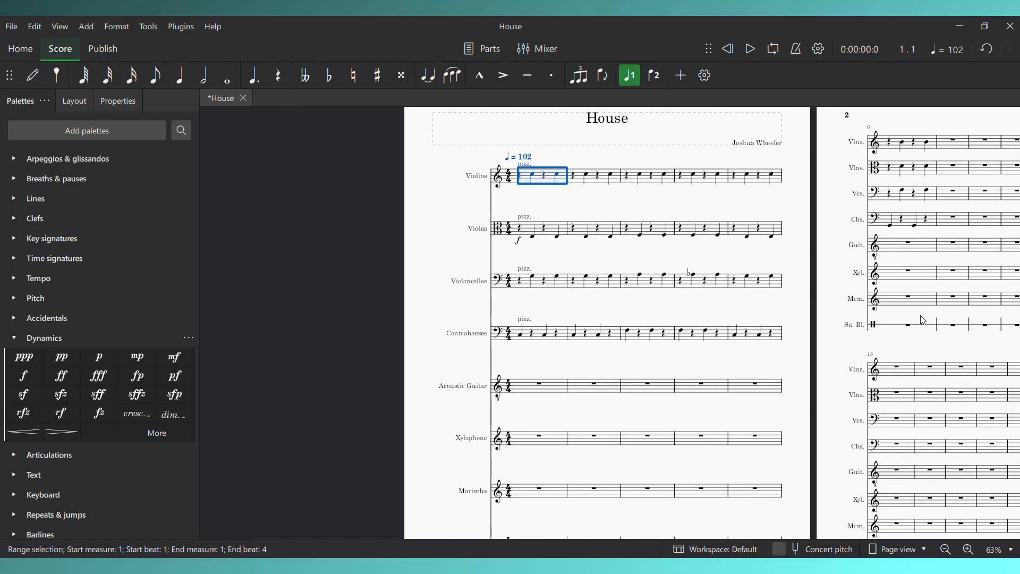
pyautogui.hscroll(8, 924, 320)
pyautogui.scroll(1, 923, 319)
pyautogui.keyDown('shift'); pyautogui.click(722, 254); pyautogui.keyUp('shift')
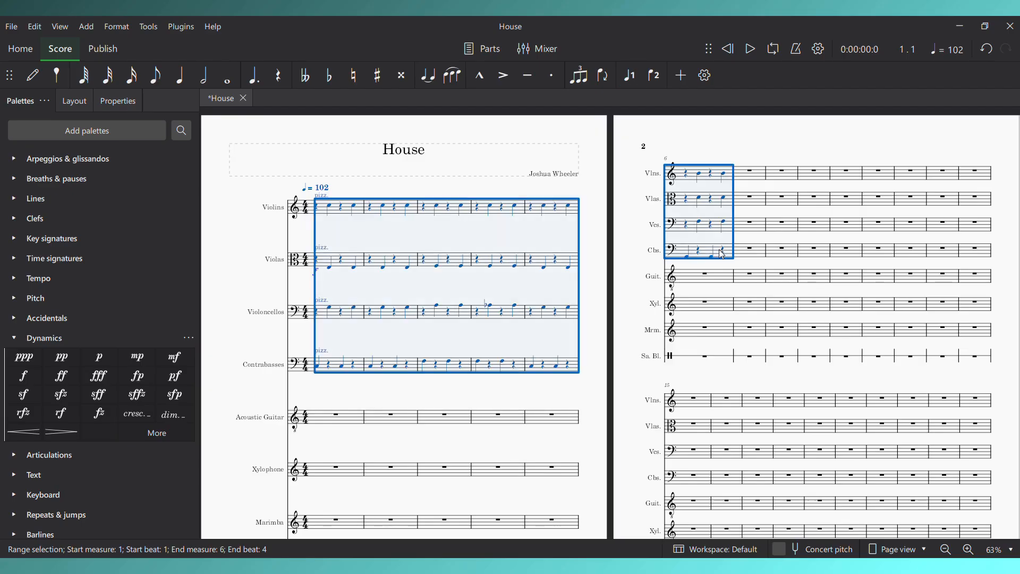
pyautogui.press('Delete')
pyautogui.click(362, 206)
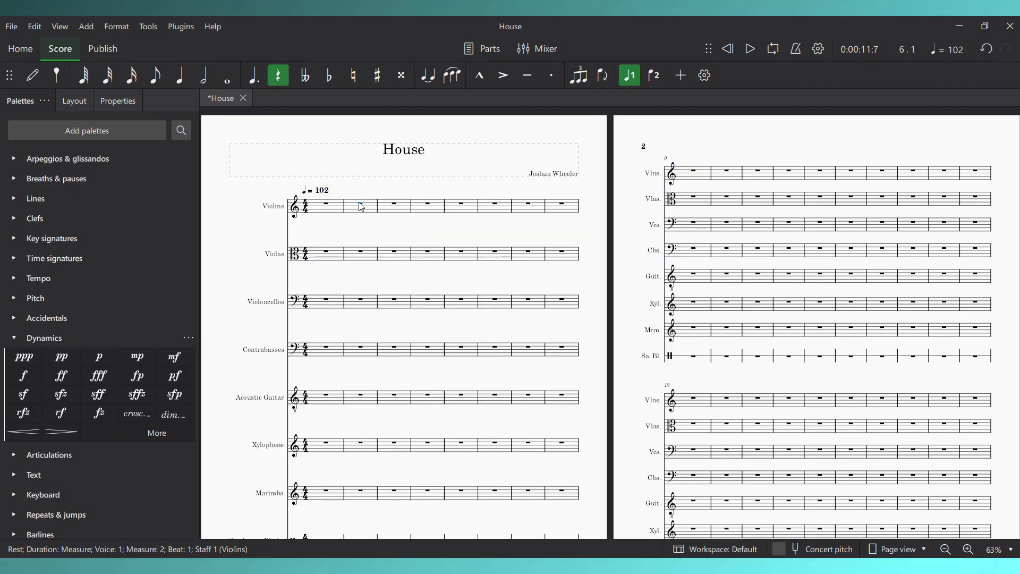
pyautogui.hotkey('ctrl', 'v')
# Enter eighth notes C4 and D4 on beat 4 of Acoustic Guitar measure 1, followed by a half note E4 in measure 2
pyautogui.scroll(-3, 330, 251)
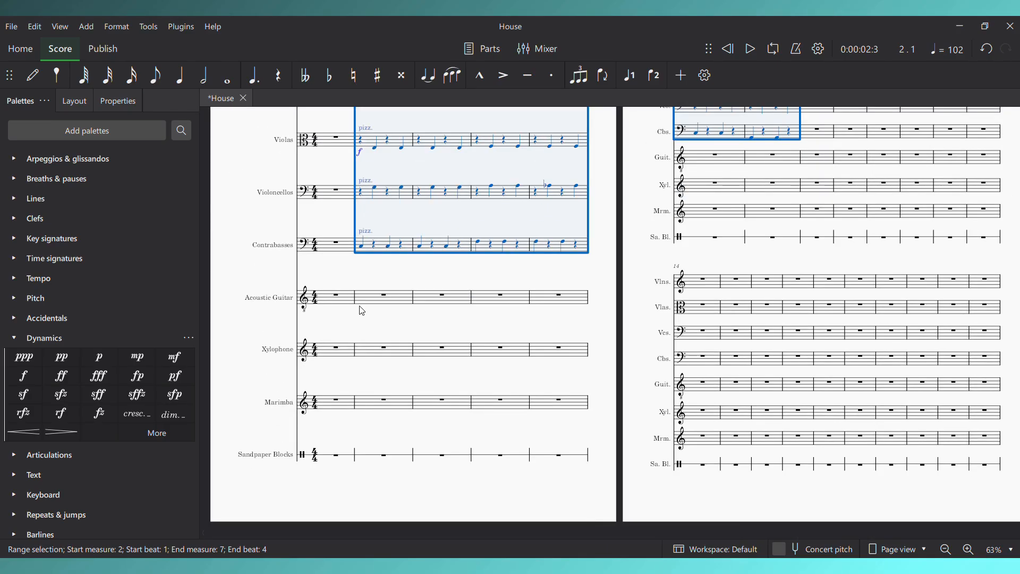
pyautogui.click(337, 298)
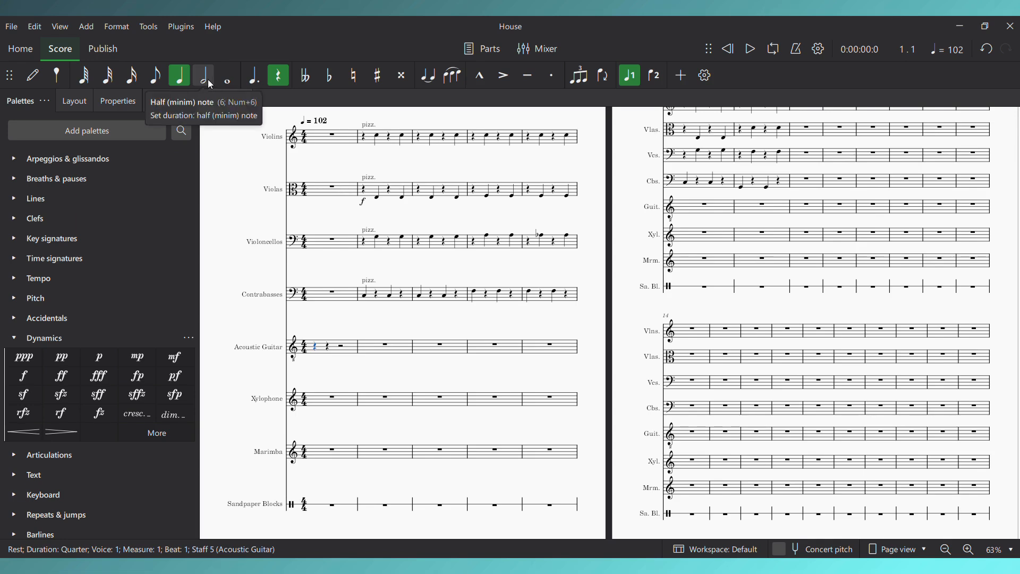
pyautogui.click(204, 79)
pyautogui.press('5')
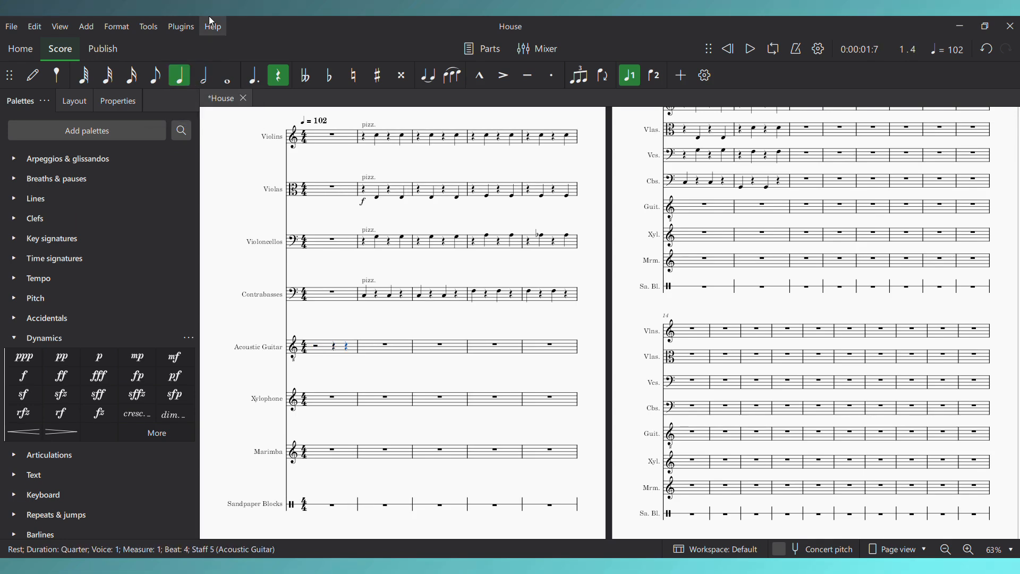
pyautogui.click(153, 78)
pyautogui.press('Right')
pyautogui.press('Left')
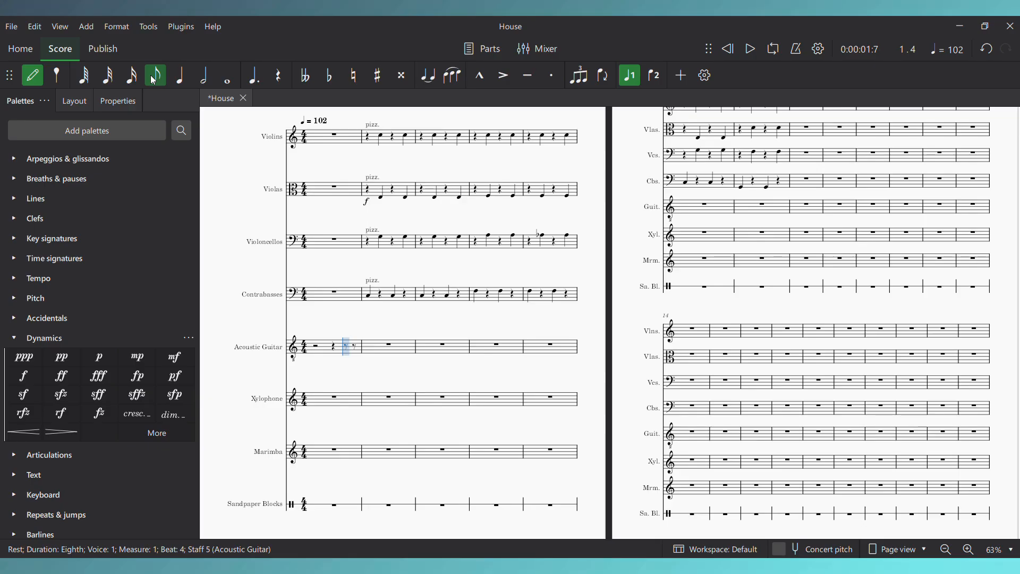
pyautogui.press('g')
pyautogui.press('d')
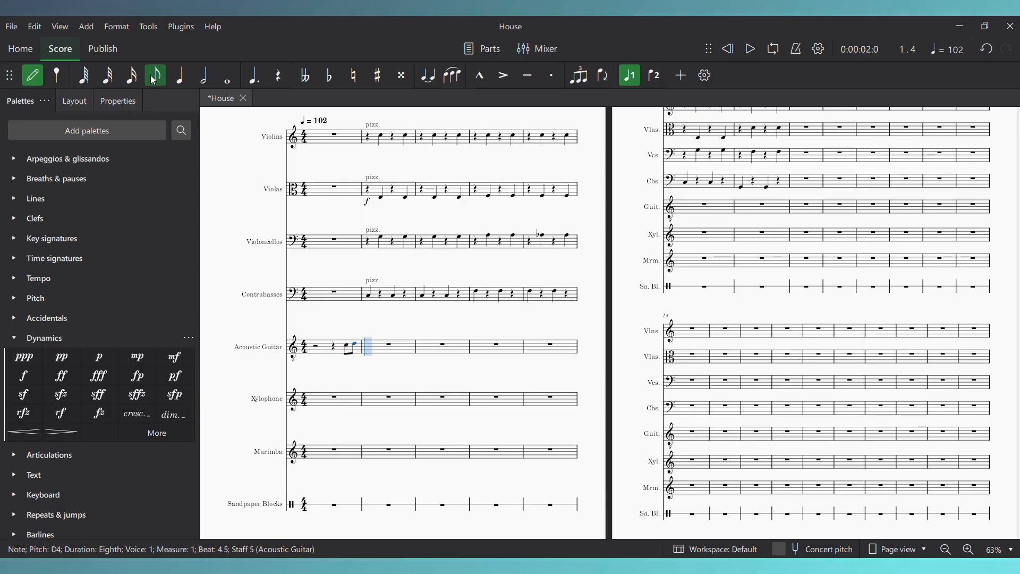
pyautogui.click(204, 80)
pyautogui.press('e')
pyautogui.press('Escape')
# Play back the Acoustic Guitar pickup with the strings from measure 1 into measure 2
pyautogui.press('Left')
pyautogui.press('Left')
pyautogui.press('Left')
pyautogui.press('Left')
pyautogui.press('space')
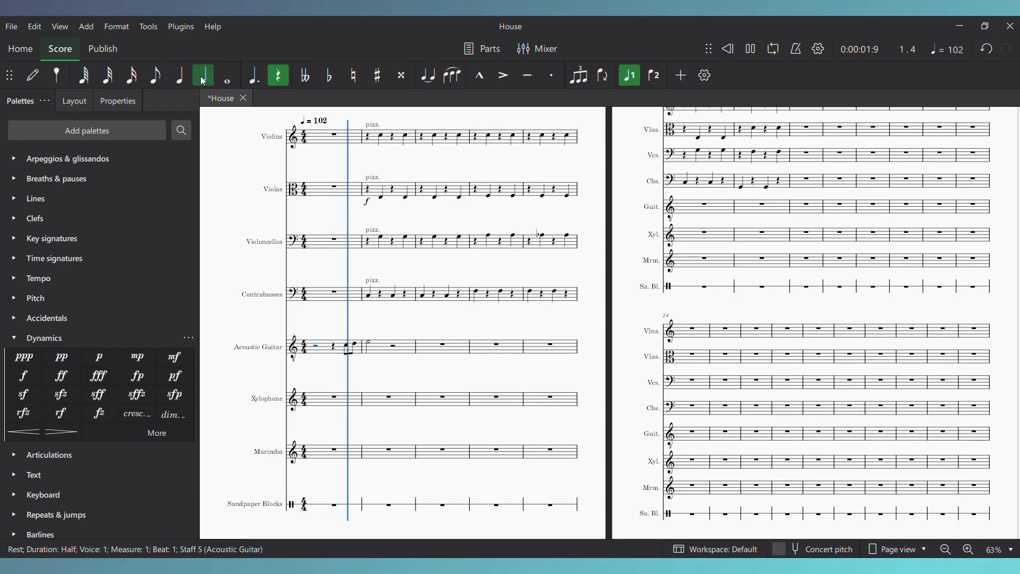
pyautogui.press('space')
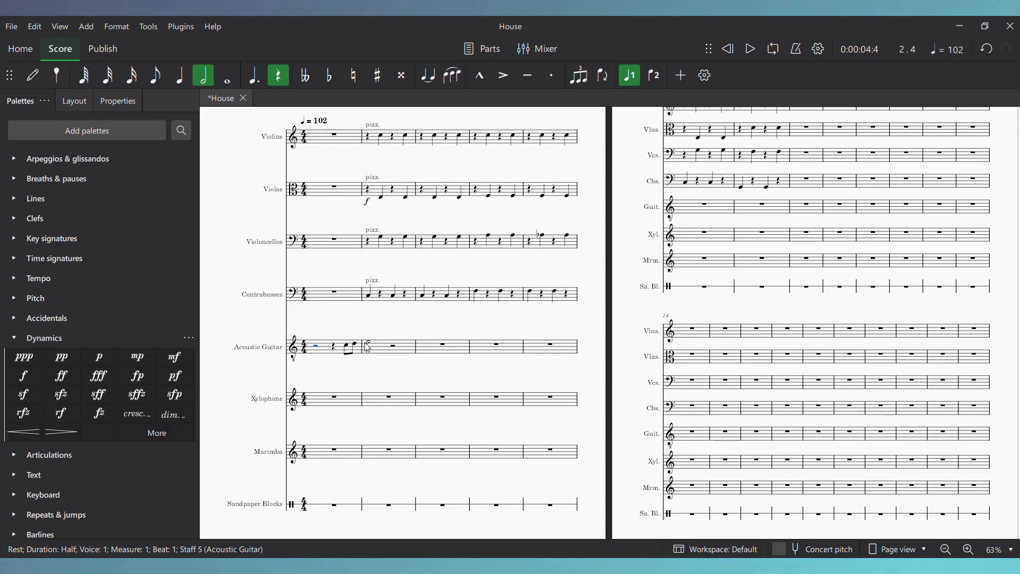
# Lengthen the Acoustic Guitar E4 in measure 2 to a whole note and tie it to a half note in measure 3
pyautogui.click(368, 347)
pyautogui.click(227, 75)
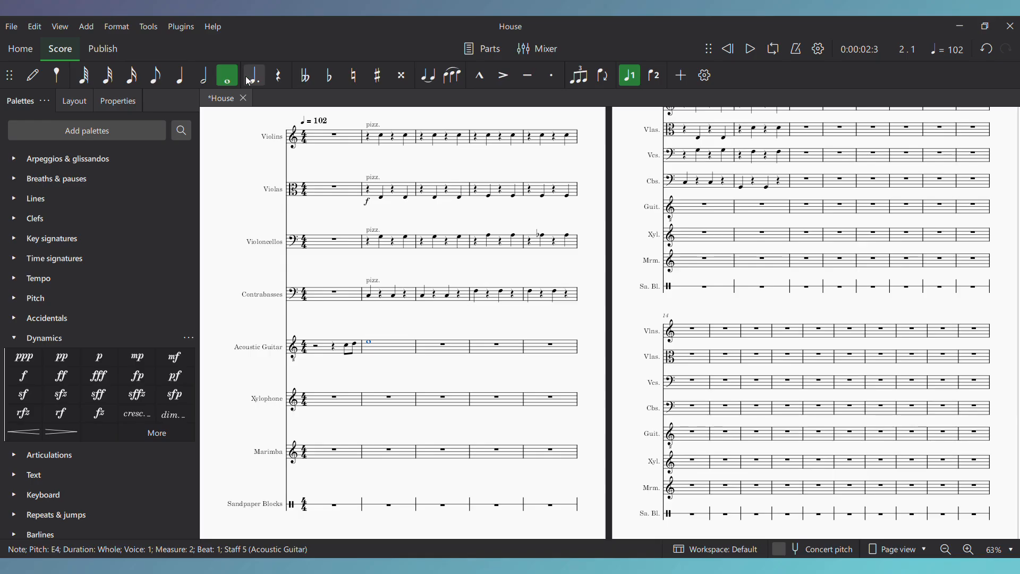
pyautogui.press('+')
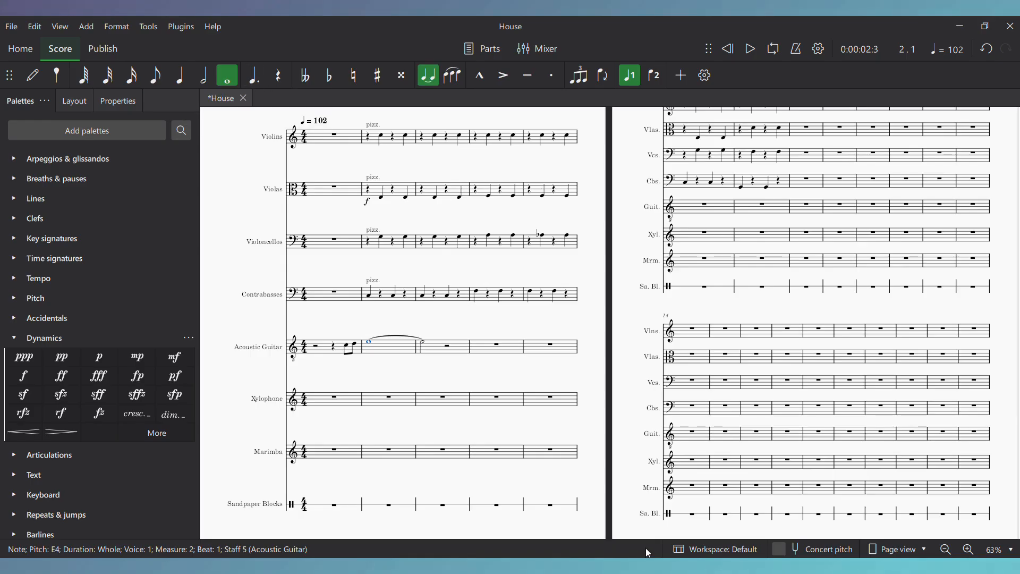
# Look over the opening pages of the Merydian First Town score and return to the House score
pyautogui.click(608, 521)
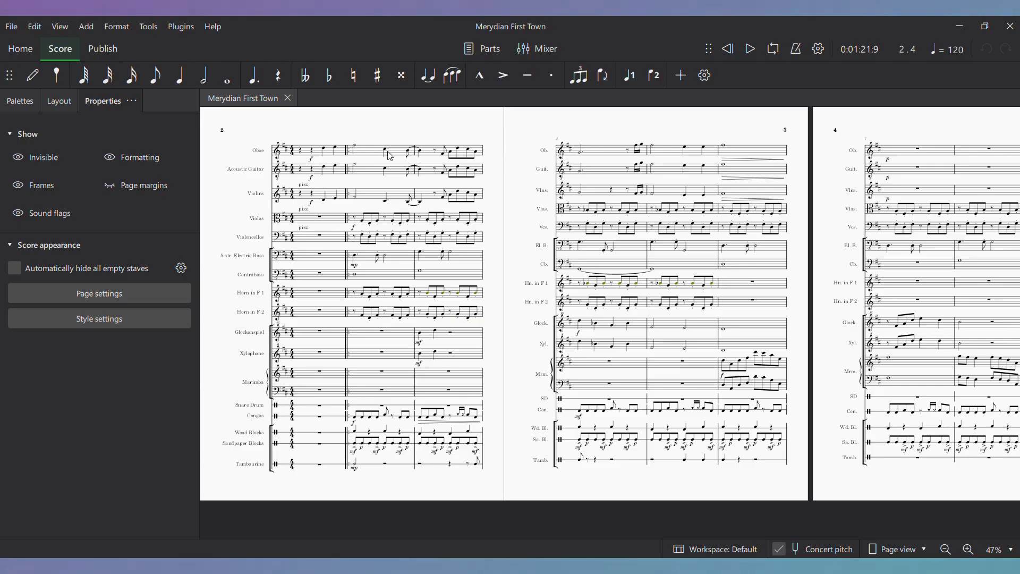
pyautogui.moveTo(570, 566)
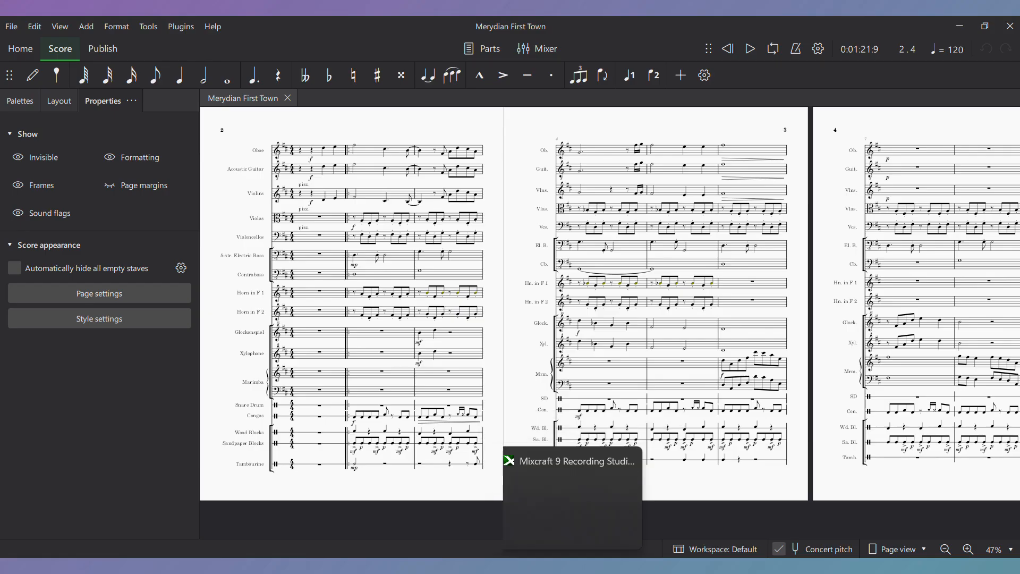
pyautogui.moveTo(658, 566)
pyautogui.moveTo(710, 536)
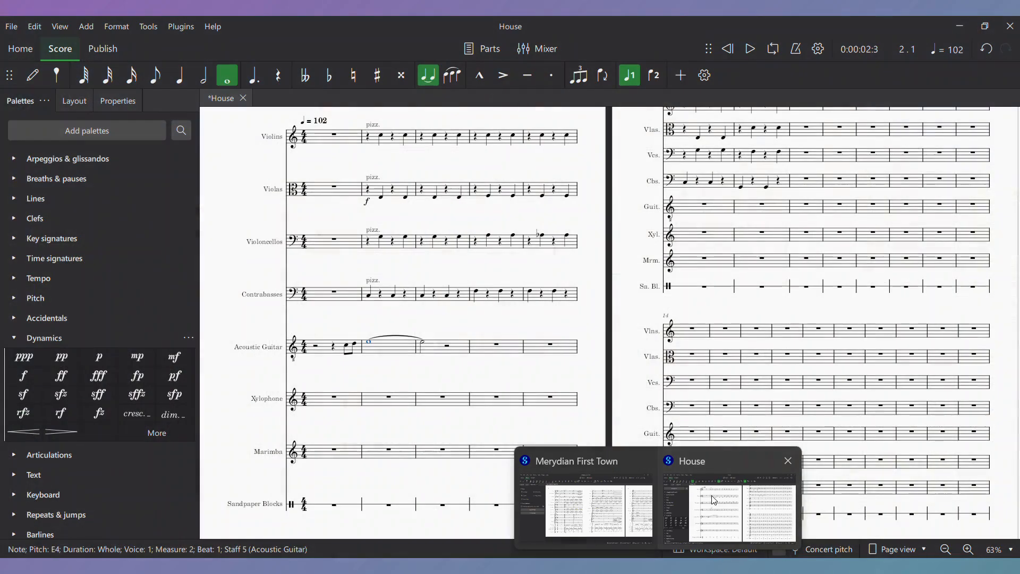
pyautogui.click(713, 500)
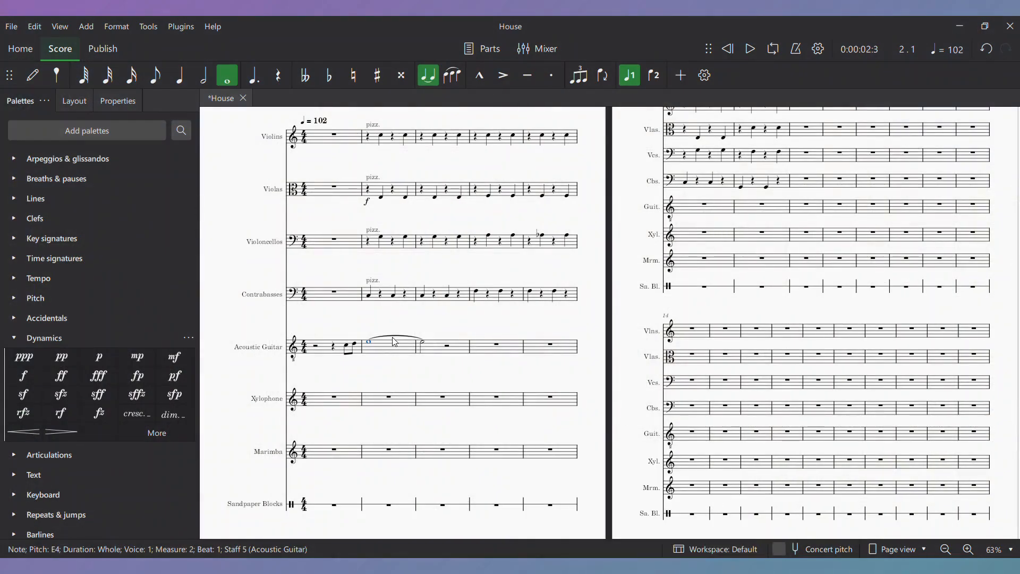
# Play back the guitar melody from its pickup on beat 4 of measure 1 into measure 3
pyautogui.click(348, 348)
pyautogui.press('space')
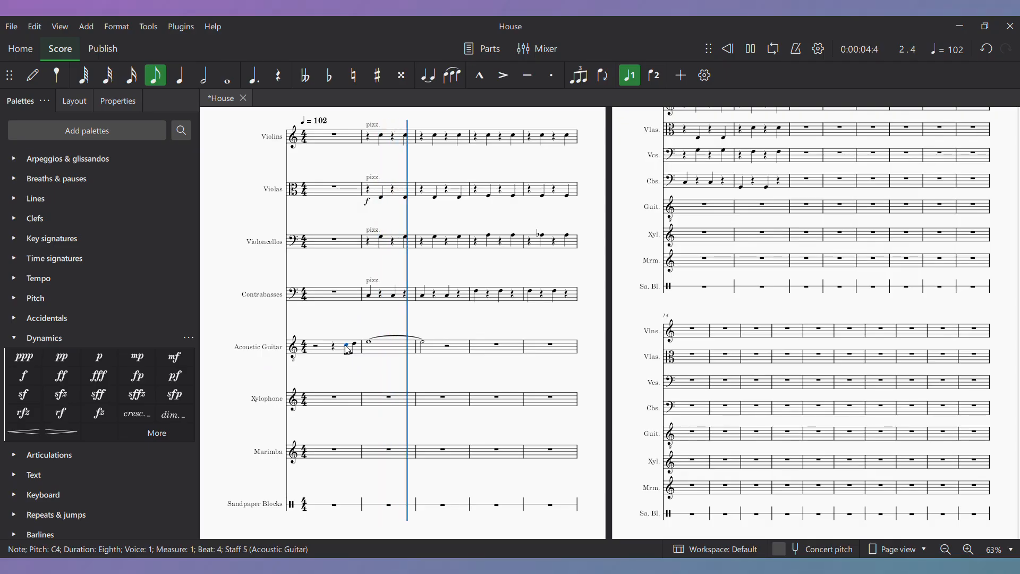
pyautogui.press('space')
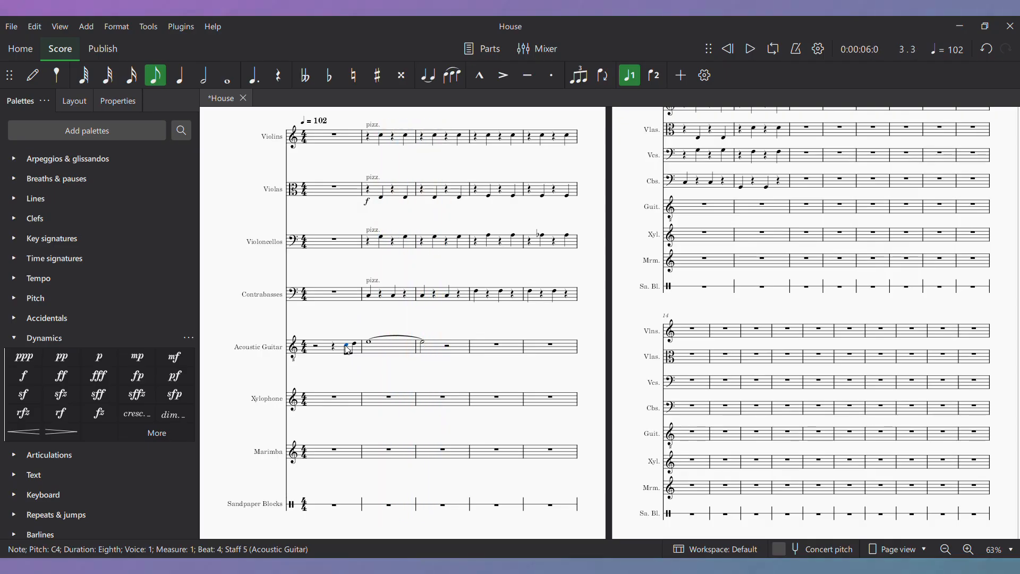
# Enter half notes B3 on beat 3 of Acoustic Guitar measure 3 and A3 on beat 1 of measure 4
pyautogui.press('n')
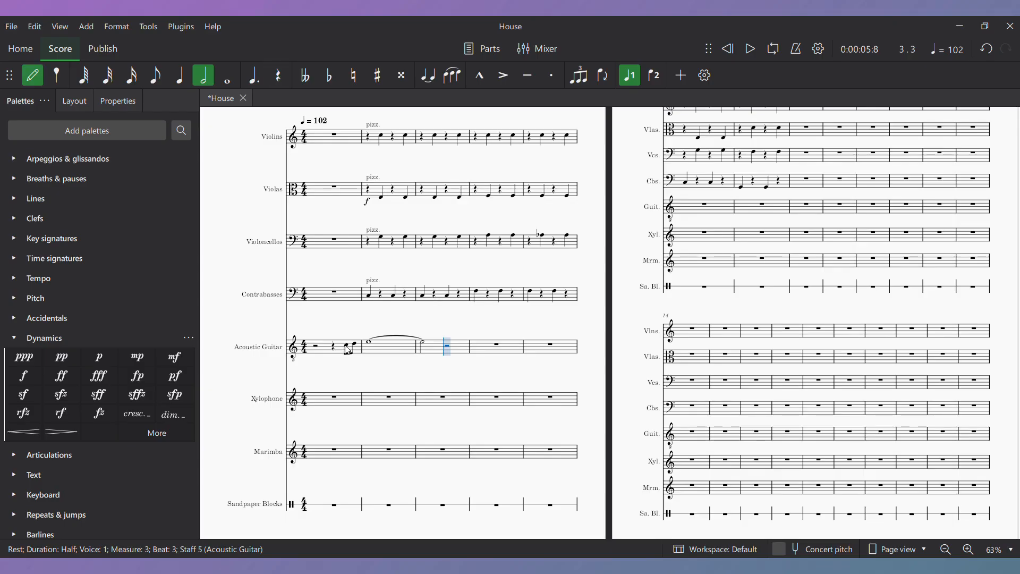
pyautogui.press('b')
pyautogui.press('a')
pyautogui.press('Escape')
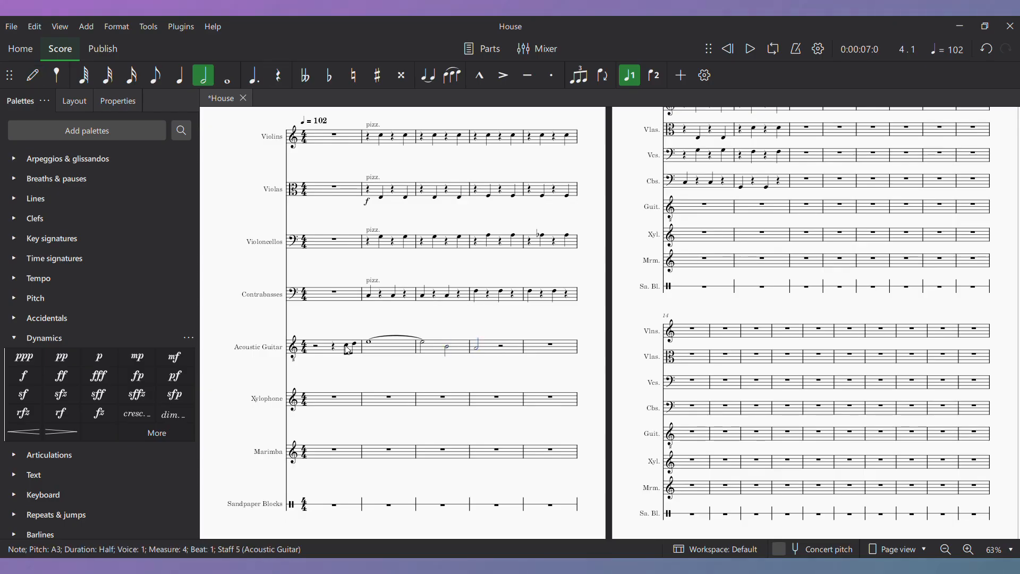
# Play back the guitar melody from its pickup in measure 1 through measure 4
pyautogui.click(349, 351)
pyautogui.press('space')
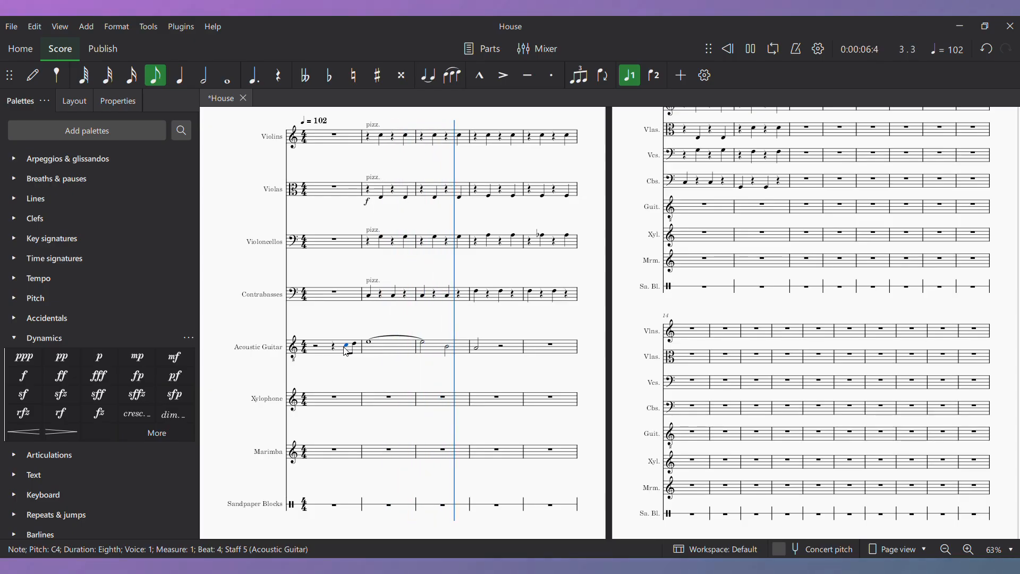
pyautogui.press('space')
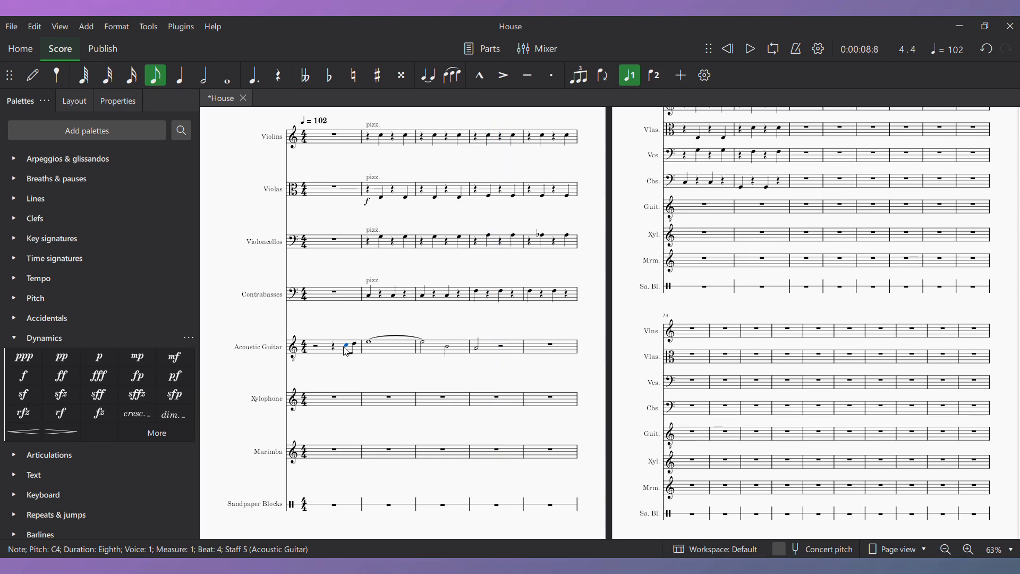
# Dot the Acoustic Guitar A3 half note in measure 4 and add a quarter-note C4 tied to a half note in measure 5
pyautogui.click(478, 350)
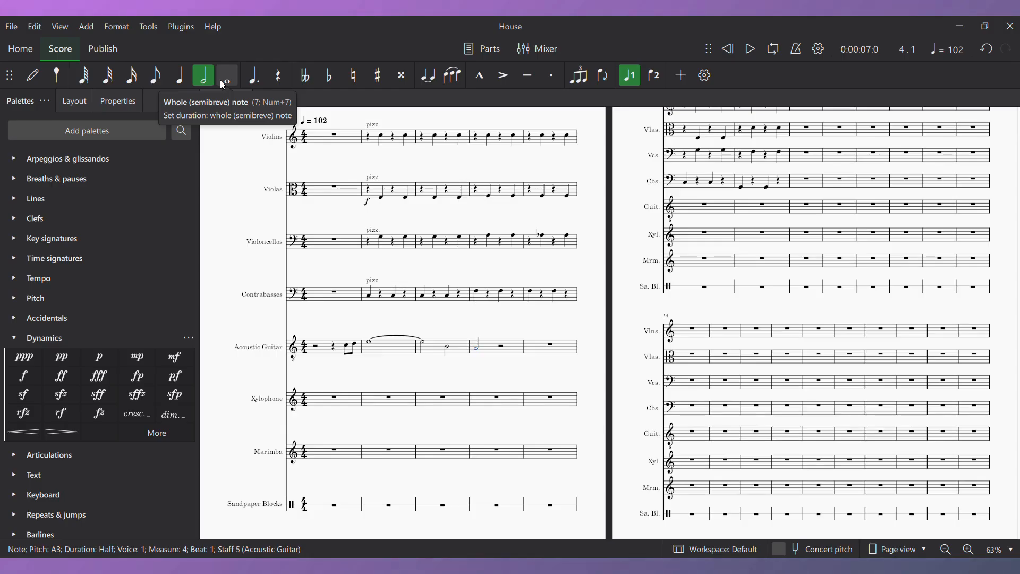
pyautogui.click(253, 81)
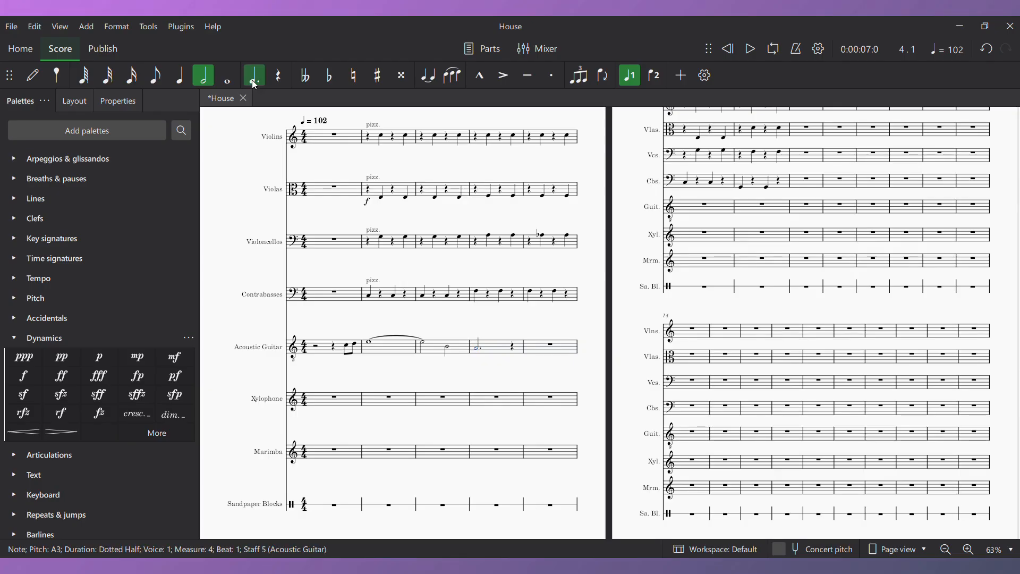
pyautogui.press('n')
pyautogui.press('c')
pyautogui.press('c')
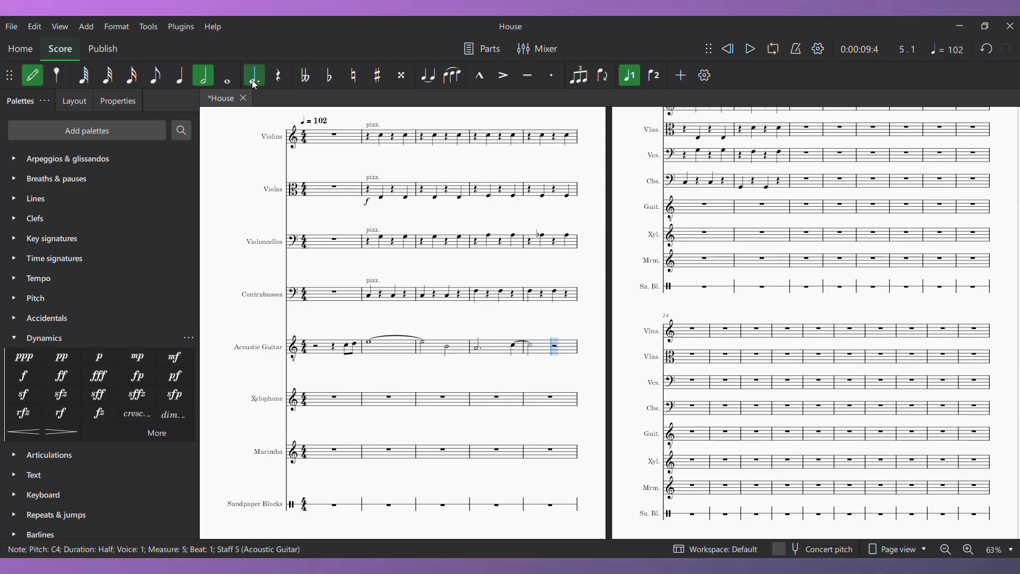
# Remove the tie between the Acoustic Guitar C4 quarter note in measure 4 and the half note in measure 5
pyautogui.press('Escape')
pyautogui.press('Left')
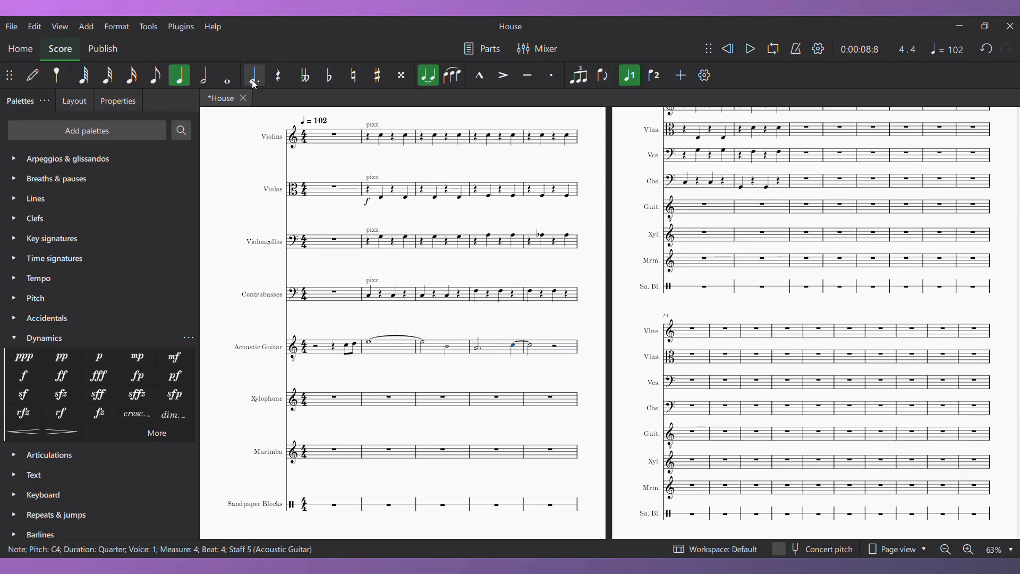
pyautogui.click(529, 344)
pyautogui.press('Delete')
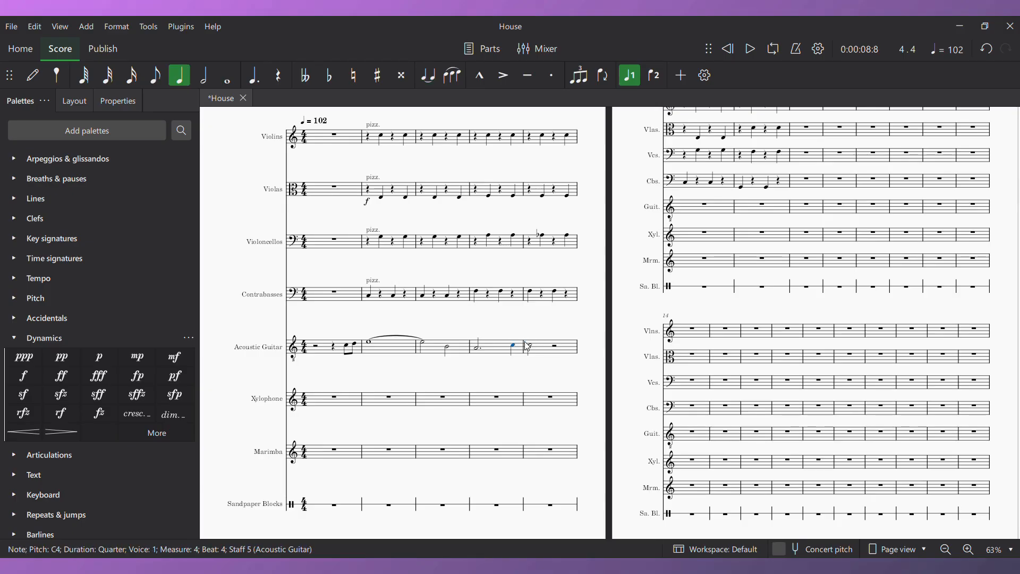
# Play back the score from the Acoustic Guitar B3 half note in measure 3 into measure 5
pyautogui.click(449, 350)
pyautogui.press('space')
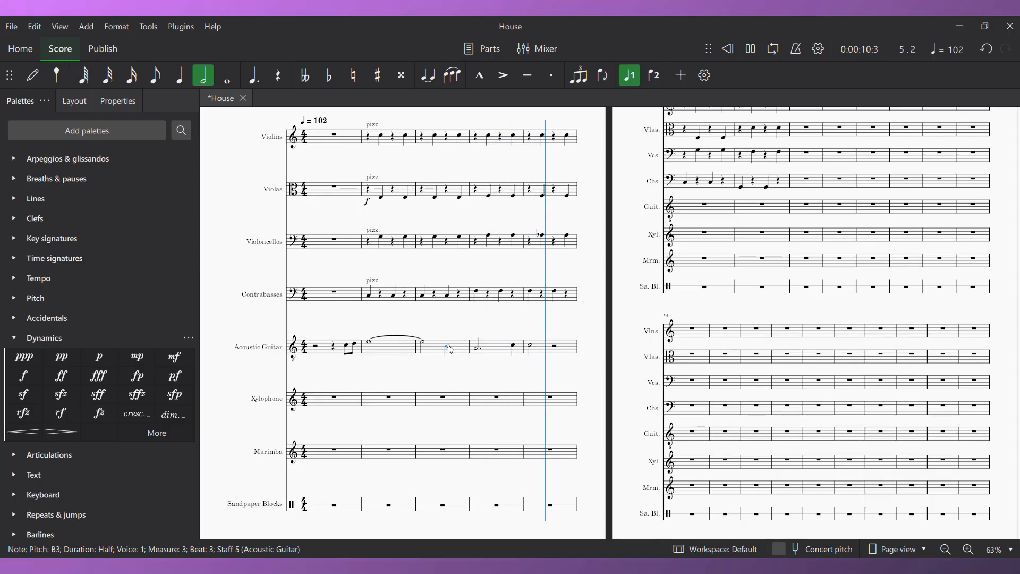
pyautogui.press('space')
# Split the Acoustic Guitar half rest in measure 5 into quarters and enter a quarter-note F on beat 4
pyautogui.click(533, 349)
pyautogui.press('Right')
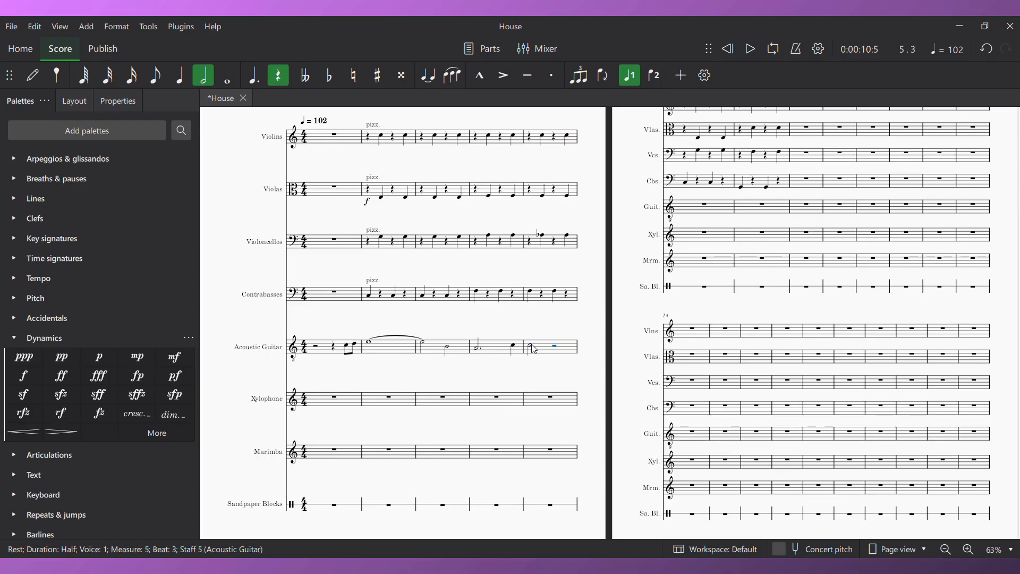
pyautogui.click(178, 77)
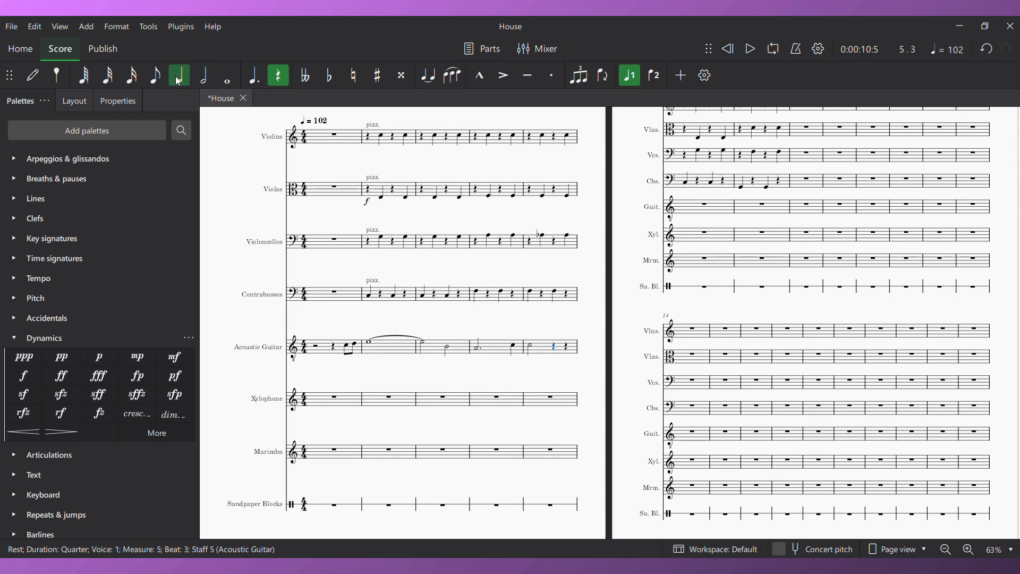
pyautogui.press('n')
pyautogui.press('Right')
pyautogui.press('f')
# Enter whole notes E4 in measure 6 and D4 in measure 7 of the Acoustic Guitar
pyautogui.click(204, 76)
pyautogui.press('e')
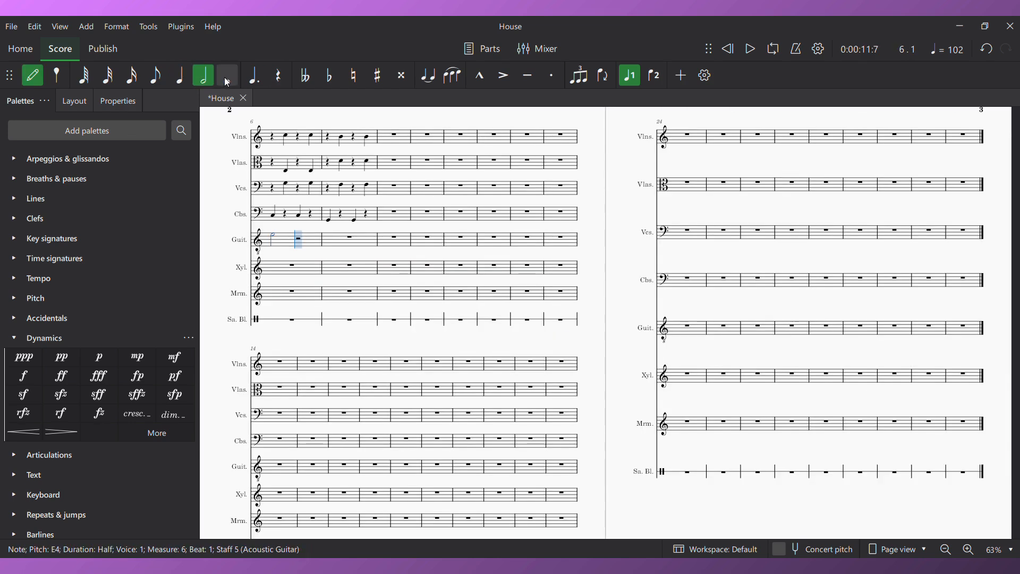
pyautogui.click(227, 82)
pyautogui.press('e')
pyautogui.press('d')
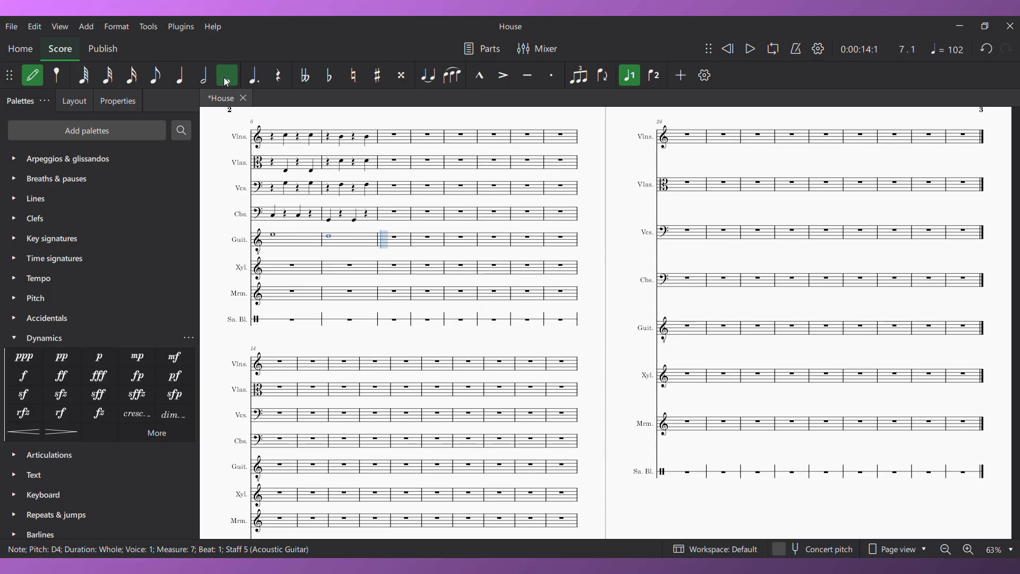
pyautogui.press('Escape')
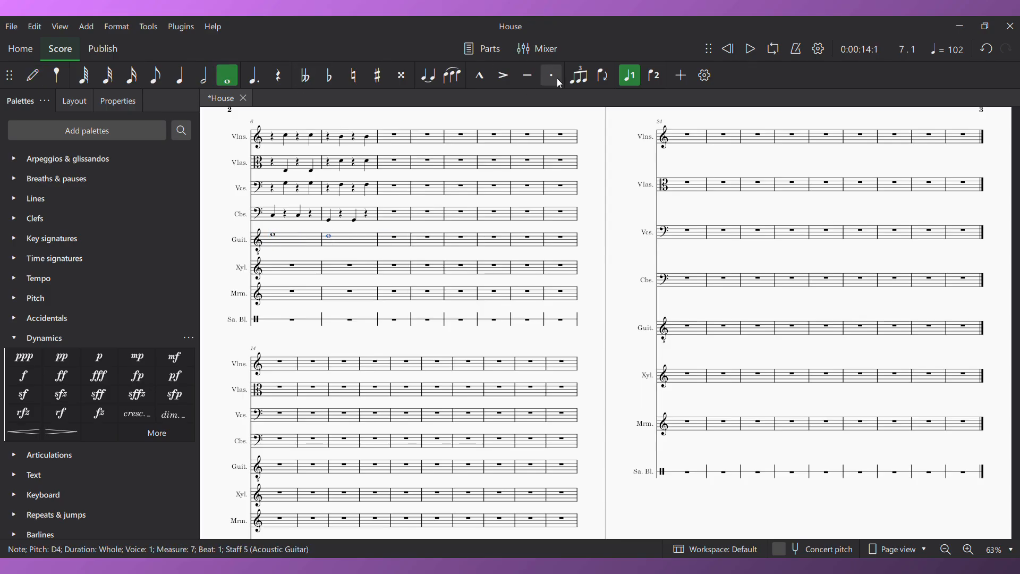
# Play back the score from the beginning through measure 7
pyautogui.click(728, 48)
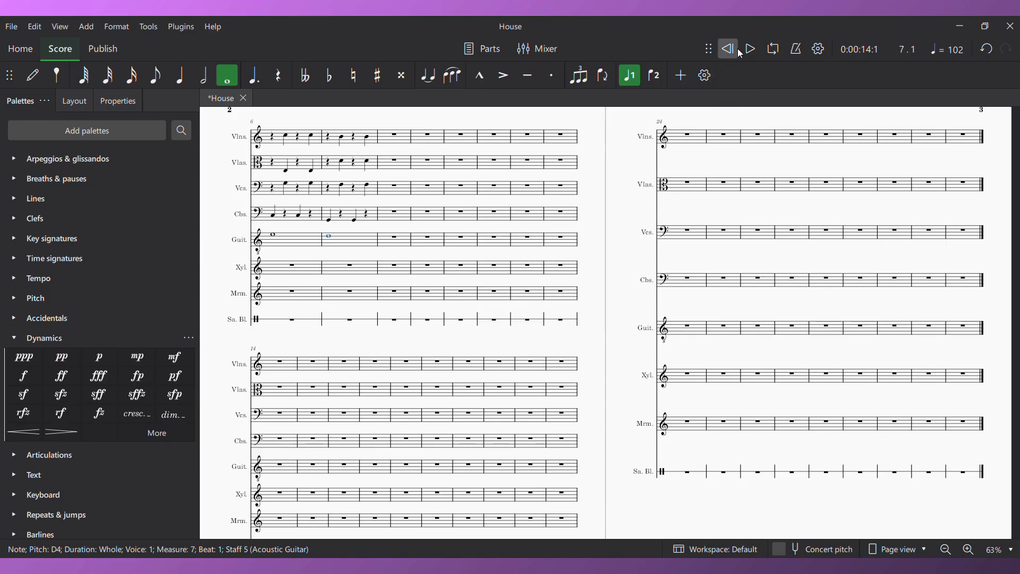
pyautogui.press('space')
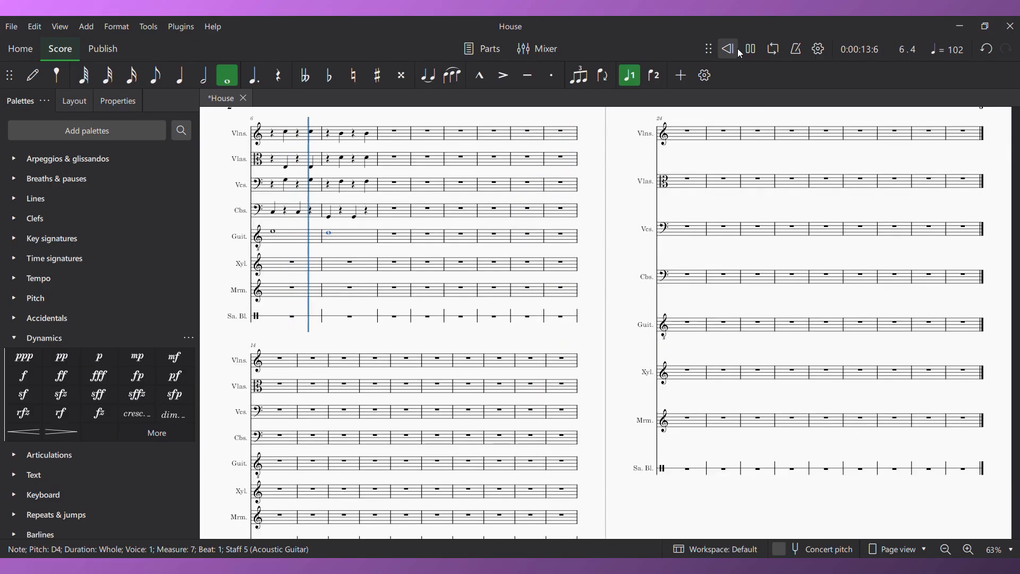
pyautogui.press('space')
pyautogui.press('n')
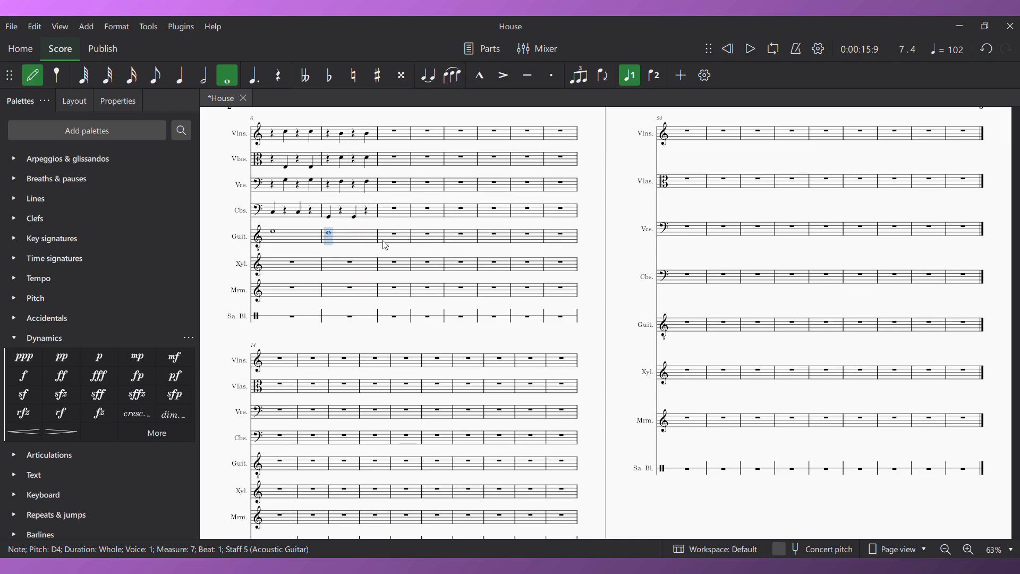
pyautogui.press('n')
pyautogui.press('n')
pyautogui.press('Right')
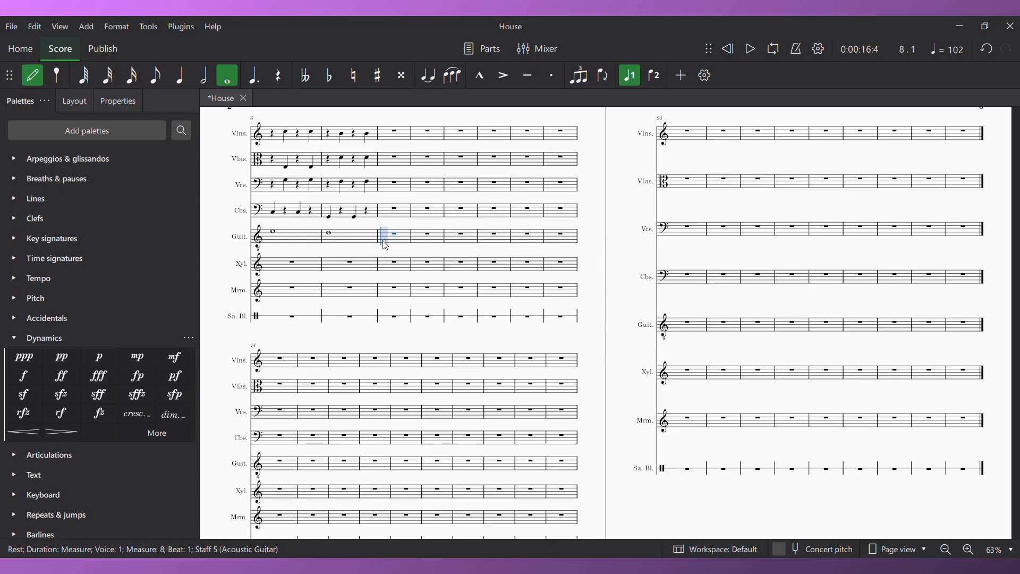
pyautogui.press('n')
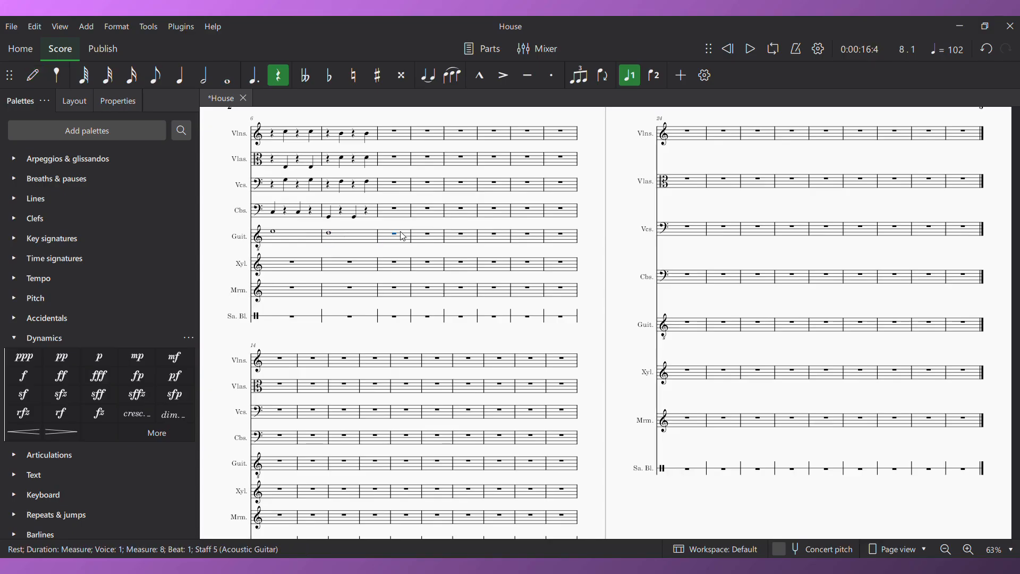
# Play back measure 6 from the first Contrabasses note
pyautogui.hscroll(-5, 474, 321)
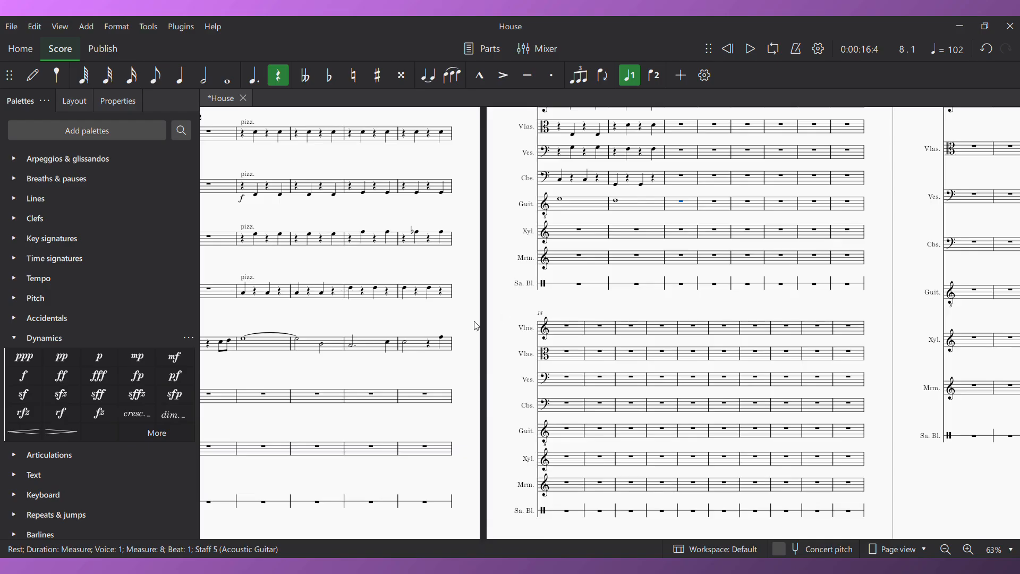
pyautogui.hscroll(-1, 586, 287)
pyautogui.scroll(3, 586, 287)
pyautogui.hscroll(5, 586, 287)
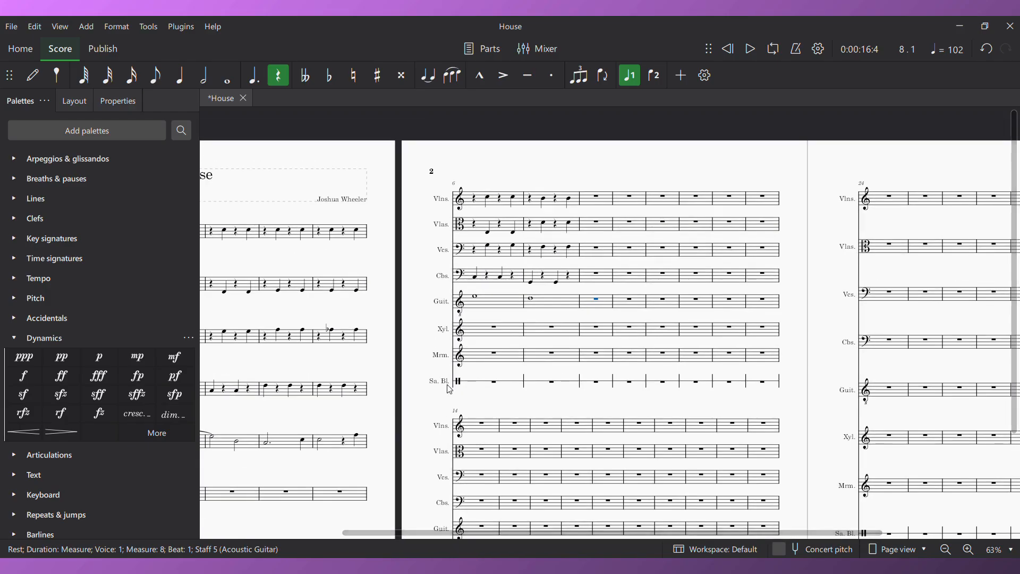
pyautogui.click(531, 283)
pyautogui.click(476, 280)
pyautogui.press('space')
pyautogui.press('space')
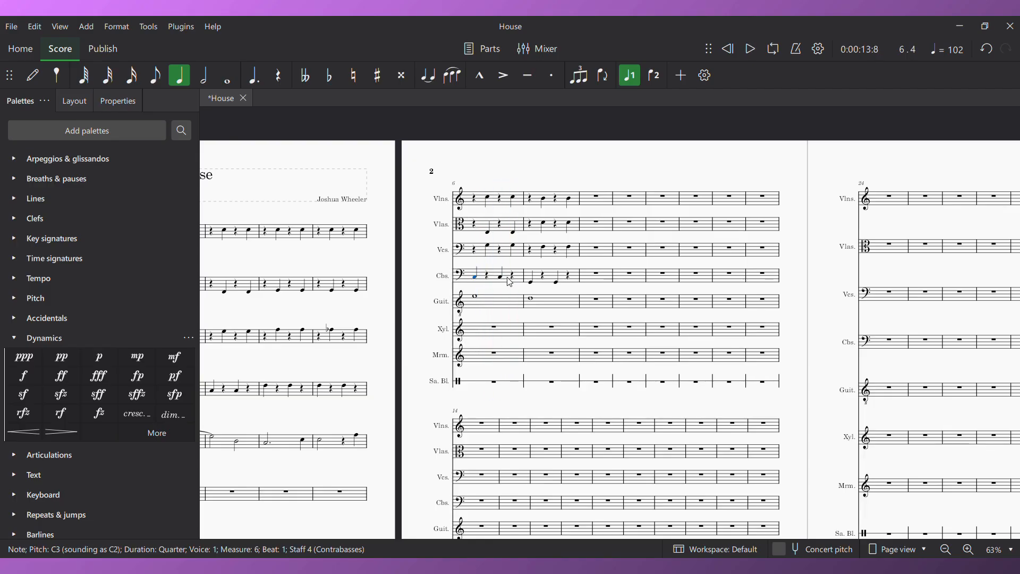
# Move the measure 7 music of all four string staves, Violins through Contrabasses, to measure 8
pyautogui.click(536, 281)
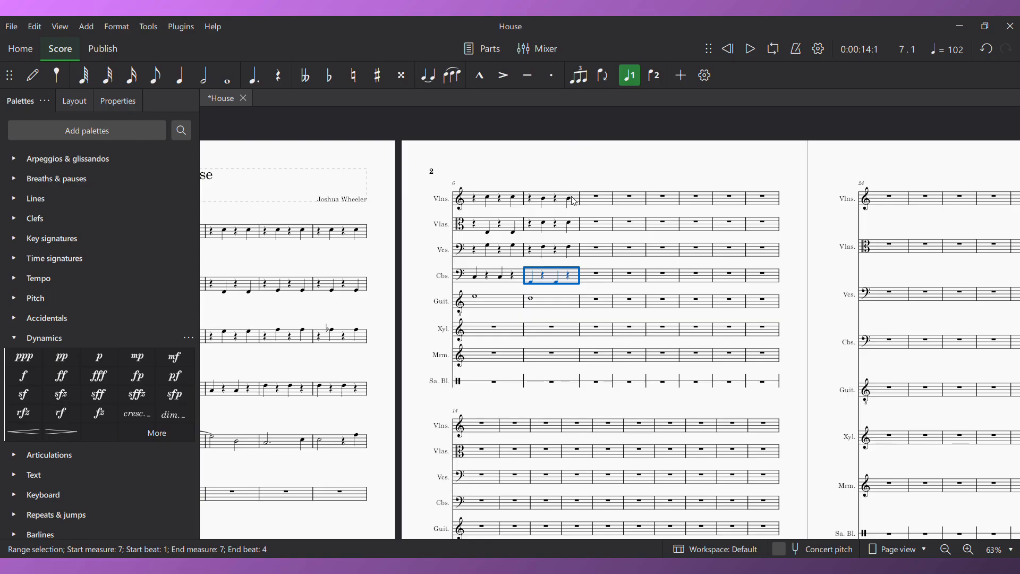
pyautogui.keyDown('shift'); pyautogui.click(574, 203); pyautogui.keyUp('shift')
pyautogui.hotkey('ctrl', 'x')
pyautogui.click(574, 199)
pyautogui.hotkey('ctrl', 'v')
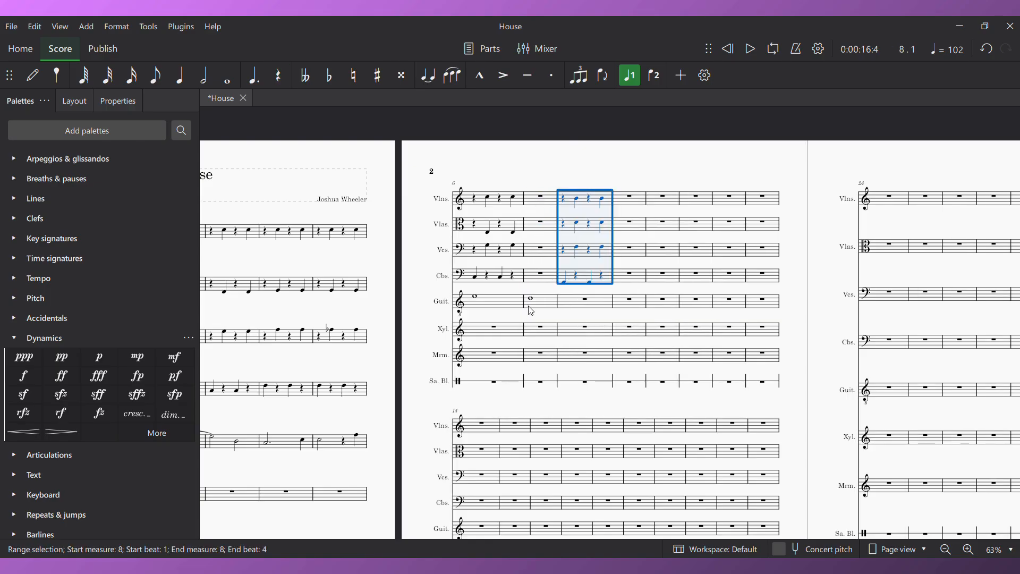
# Extend the Acoustic Guitar D4 whole note in measure 7 with a tied whole note in measure 8
pyautogui.click(531, 309)
pyautogui.click(229, 77)
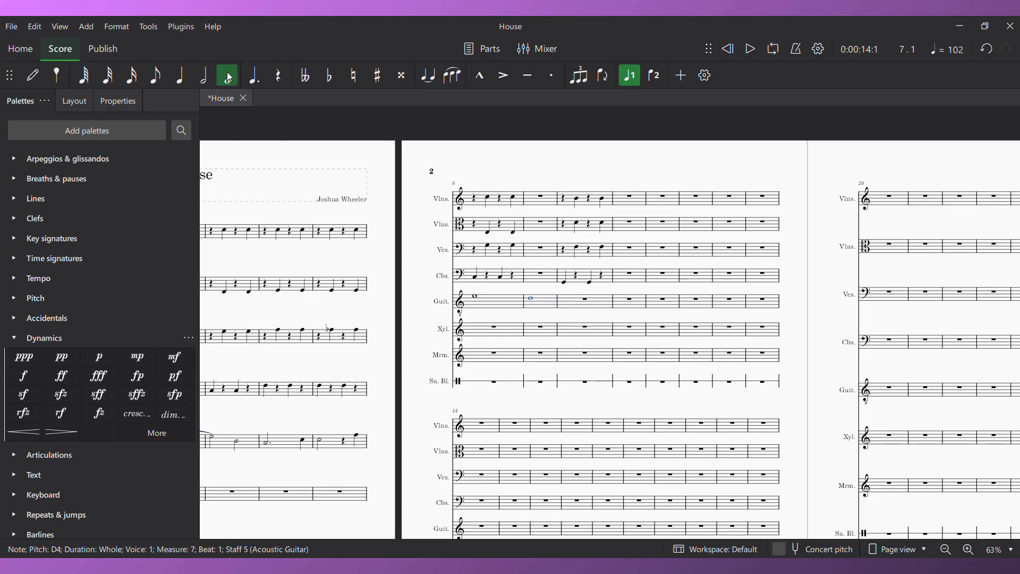
pyautogui.press('t')
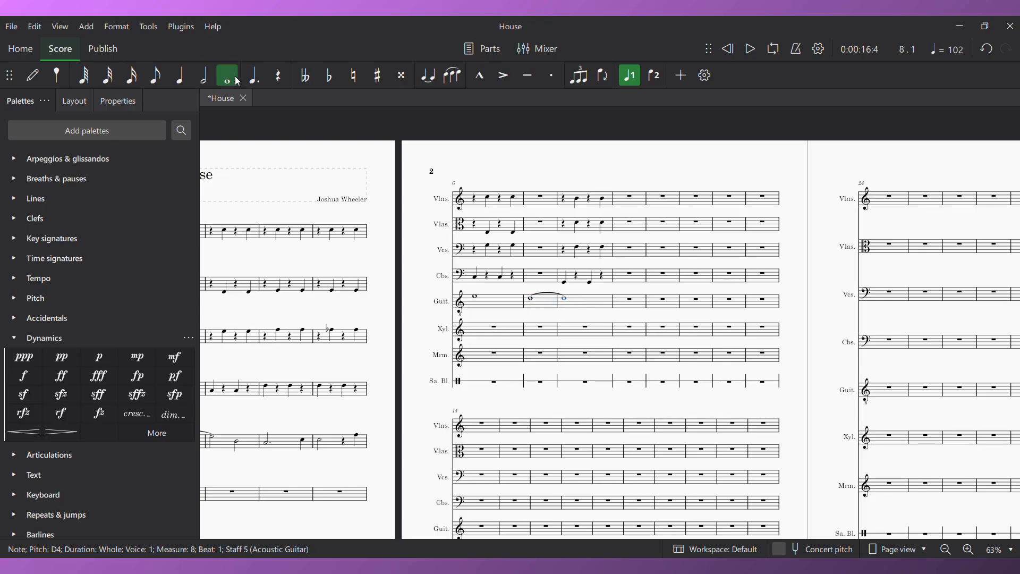
# Replace the Contrabasses rest on beat 4 of measure 6 with an eighth rest and an eighth-note C♯3
pyautogui.click(512, 275)
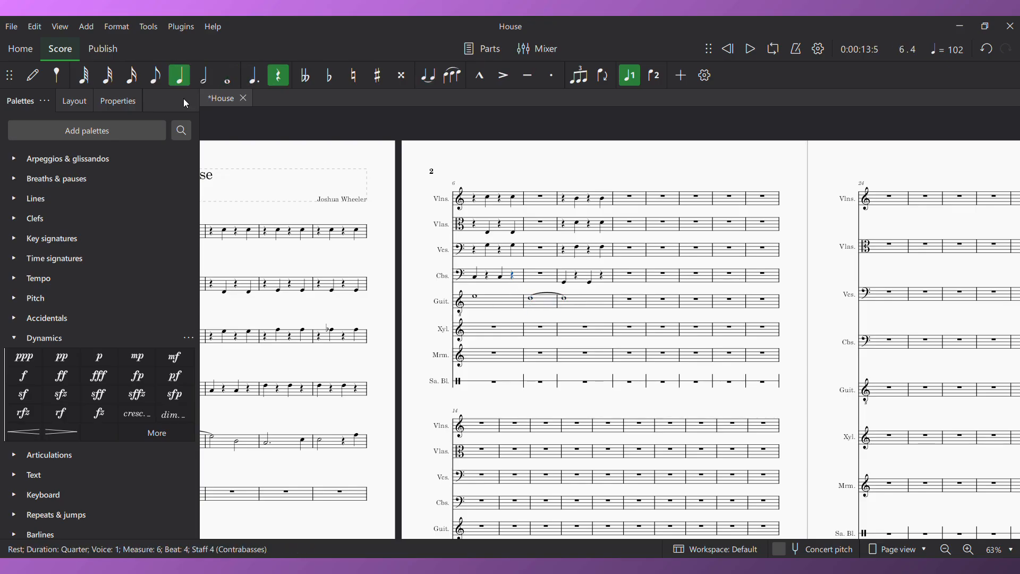
pyautogui.click(156, 76)
pyautogui.press('Right')
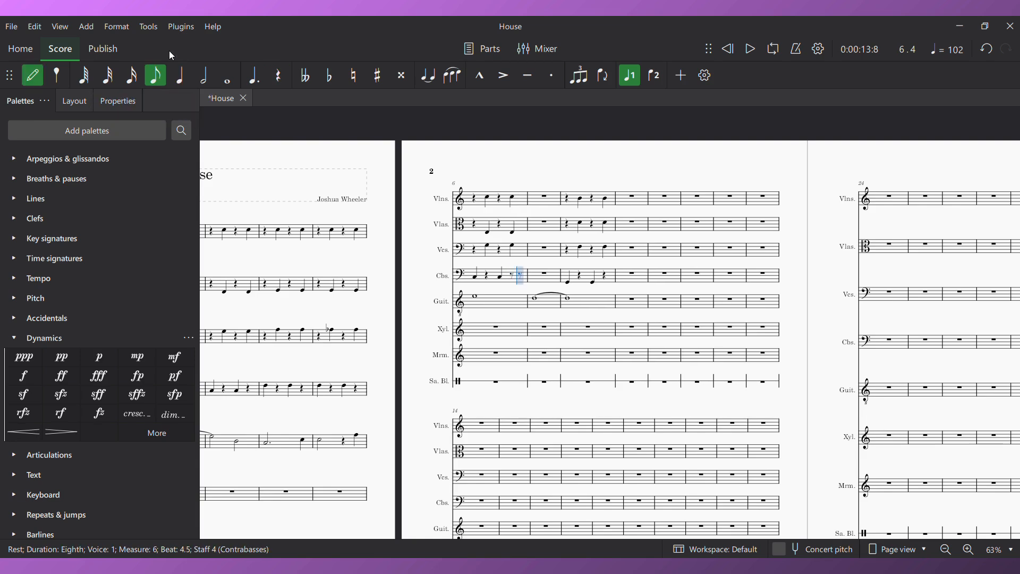
pyautogui.press('c')
pyautogui.press('Up')
pyautogui.press('Escape')
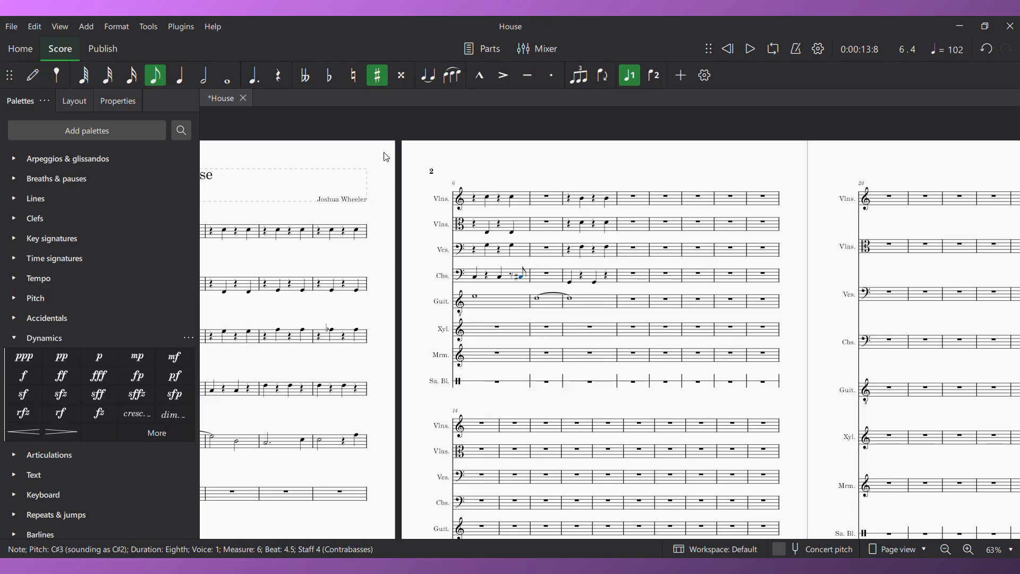
# Enter quarter-note D3 on beats 1 and 3 of Contrabasses measure 7, with quarter rests on beats 2 and 4
pyautogui.click(547, 277)
pyautogui.press('n')
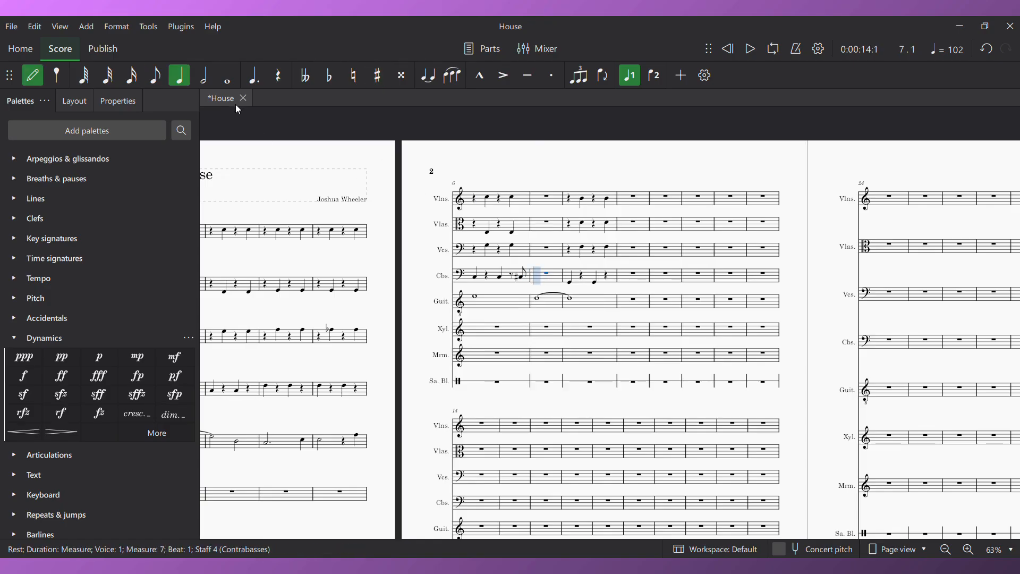
pyautogui.click(222, 72)
pyautogui.press('d')
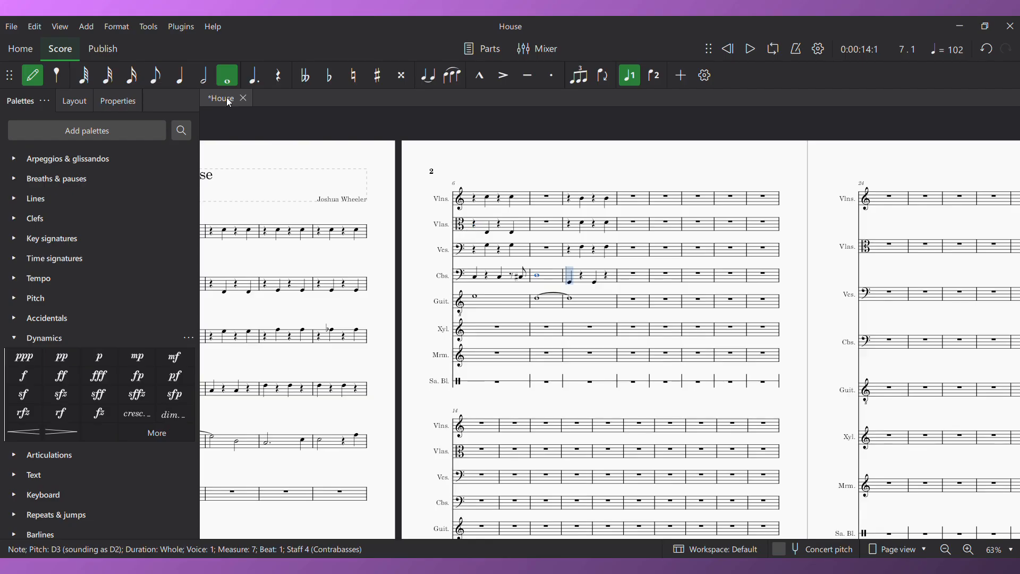
pyautogui.click(179, 72)
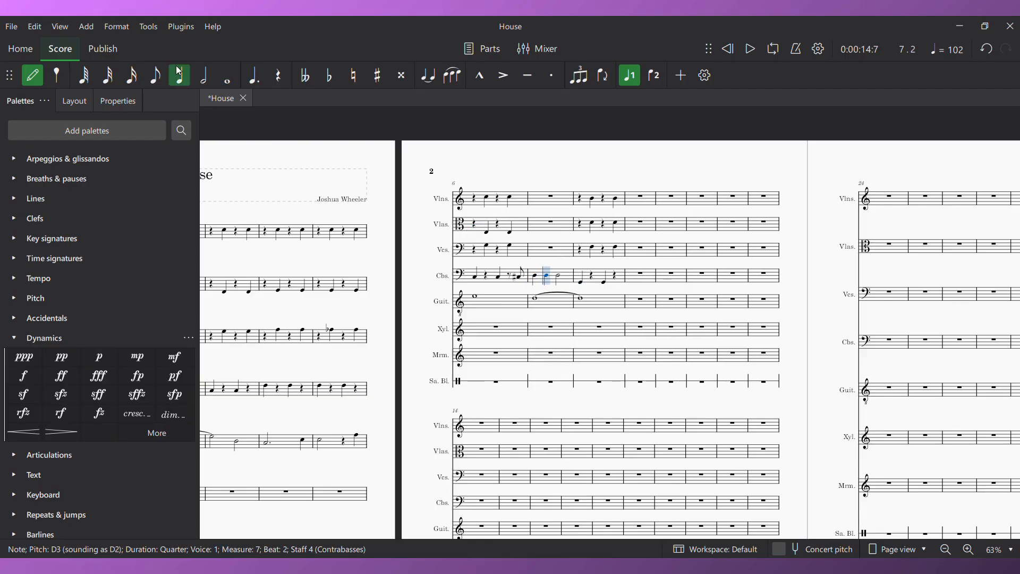
pyautogui.press('d')
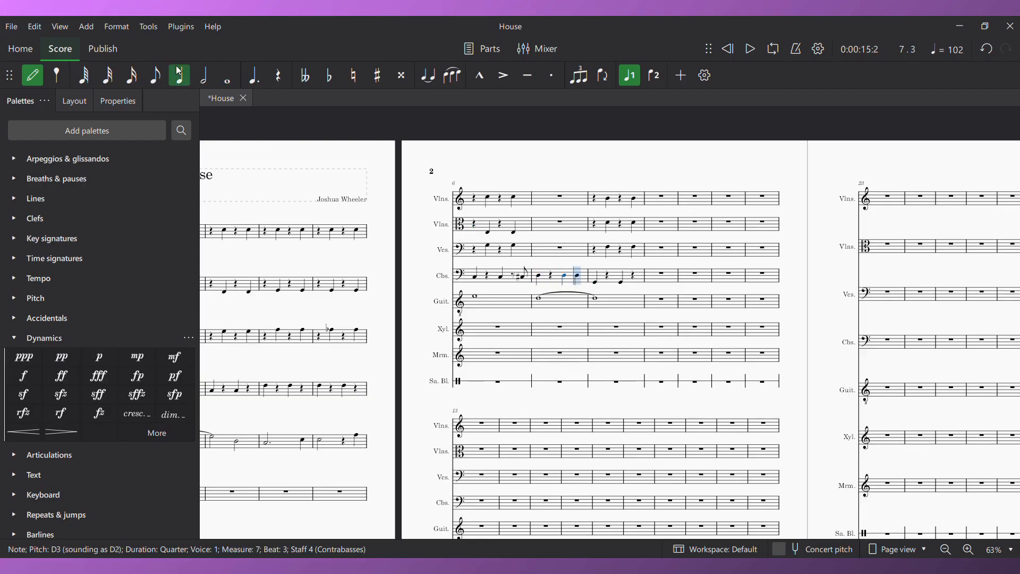
pyautogui.press('Delete')
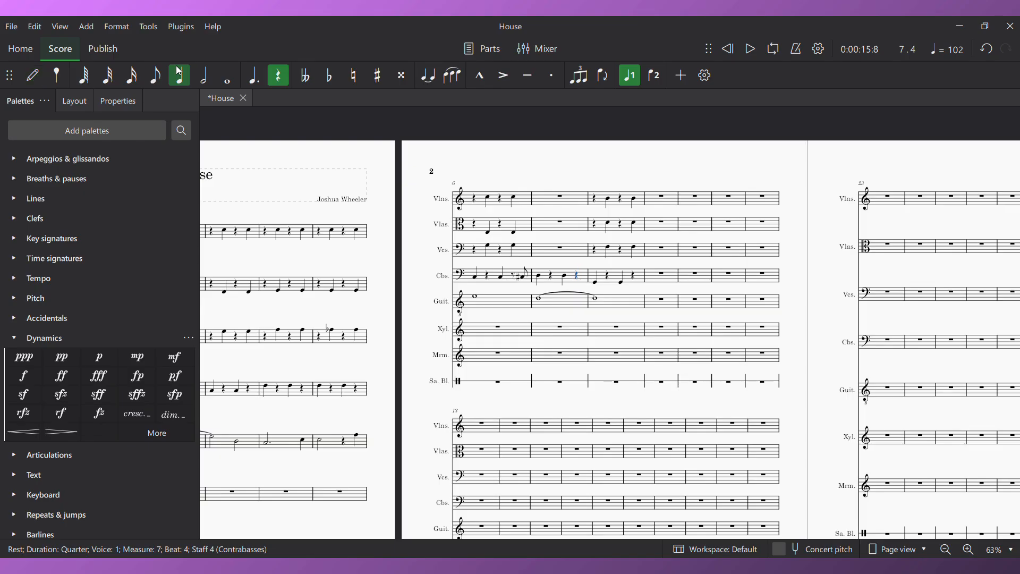
# Copy the Violins, Violas and Violoncellos music from measure 6 to measure 7 and transpose the copy up two semitones
pyautogui.click(478, 210)
pyautogui.keyDown('shift'); pyautogui.click(520, 248); pyautogui.keyUp('shift')
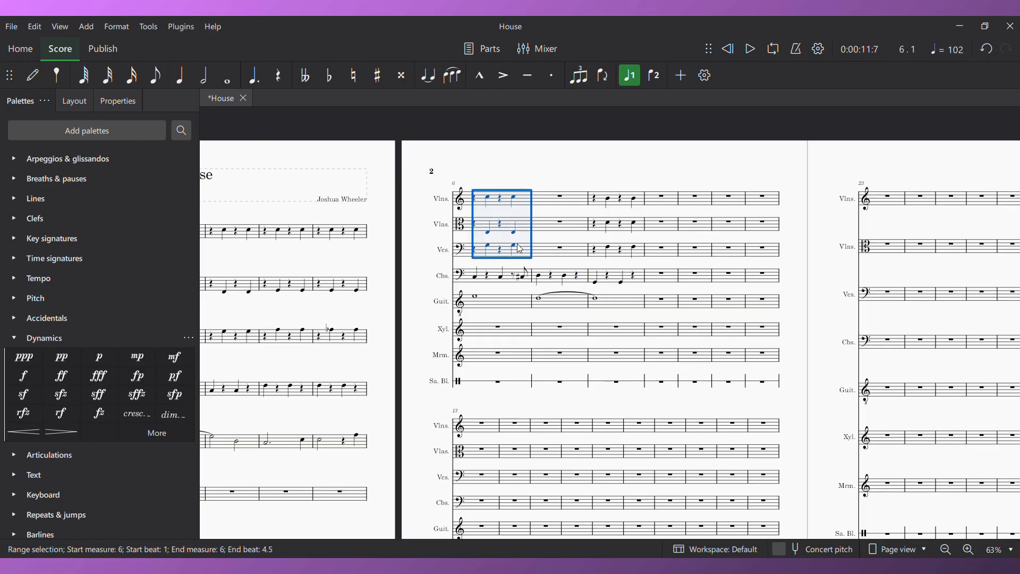
pyautogui.click(559, 201)
pyautogui.hotkey('ctrl', 'v')
pyautogui.press('Up')
pyautogui.press('Up')
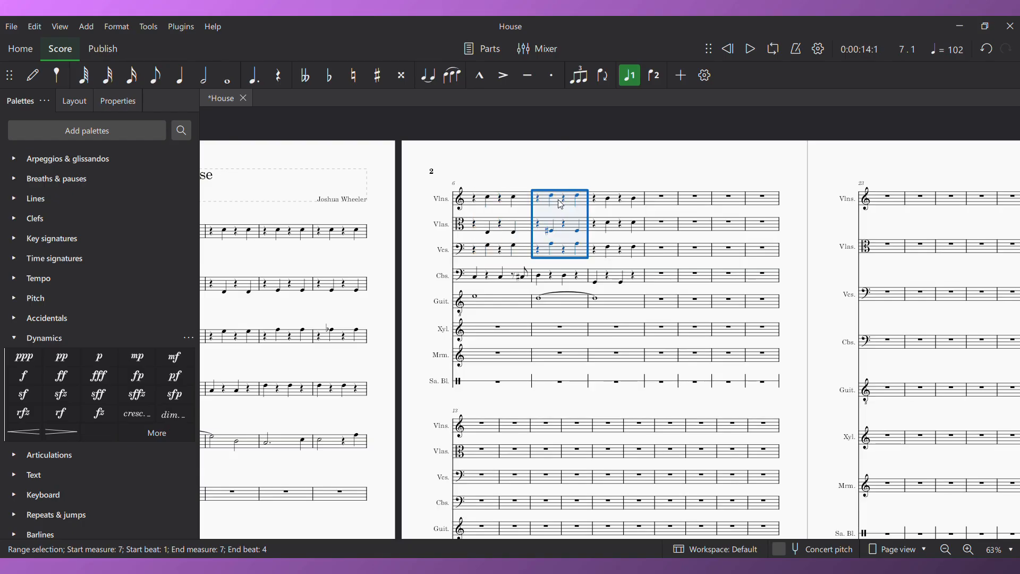
# Play back the score from the start of measure 6 through measure 8
pyautogui.click(474, 201)
pyautogui.press('space')
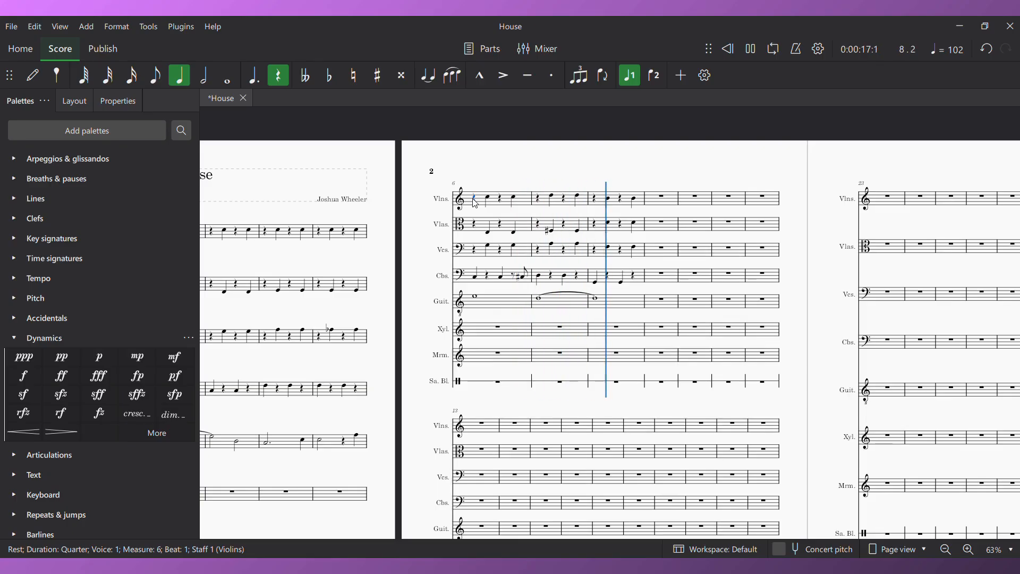
pyautogui.press('space')
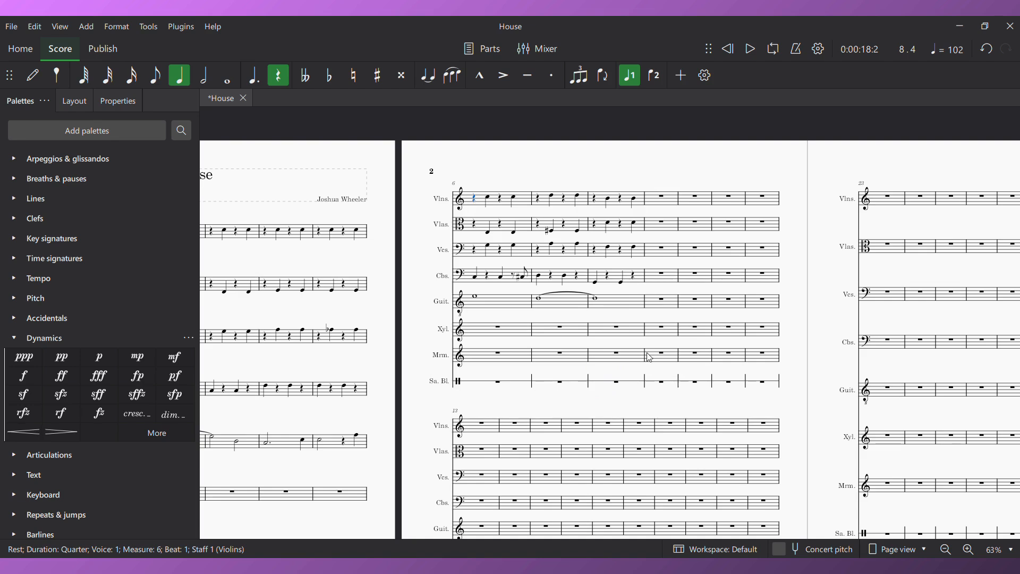
# Shorten the Acoustic Guitar D4 in measure 8 to a quarter note and enter a quarter-note B3 on beat 2
pyautogui.click(597, 301)
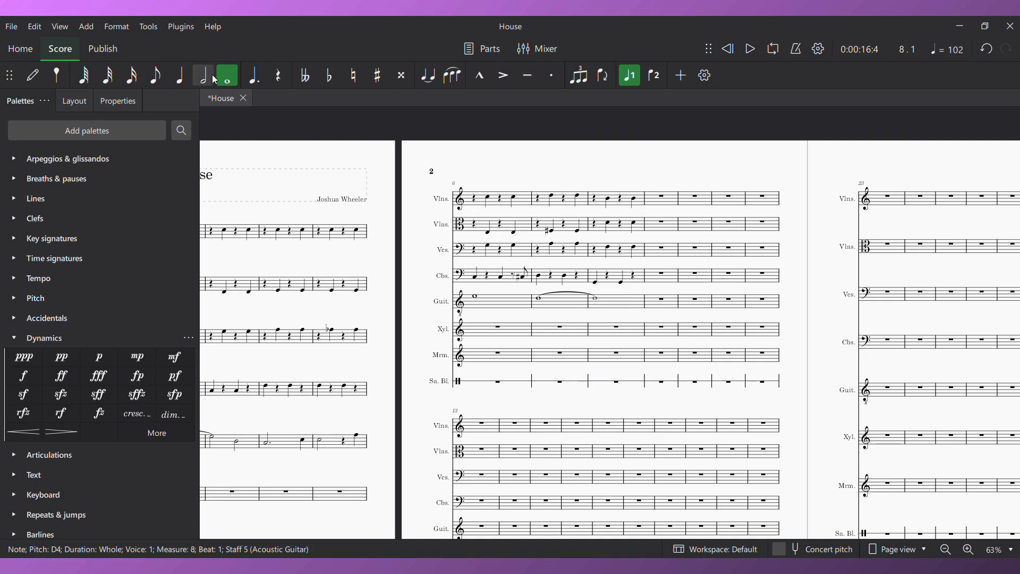
pyautogui.click(188, 76)
pyautogui.press('b')
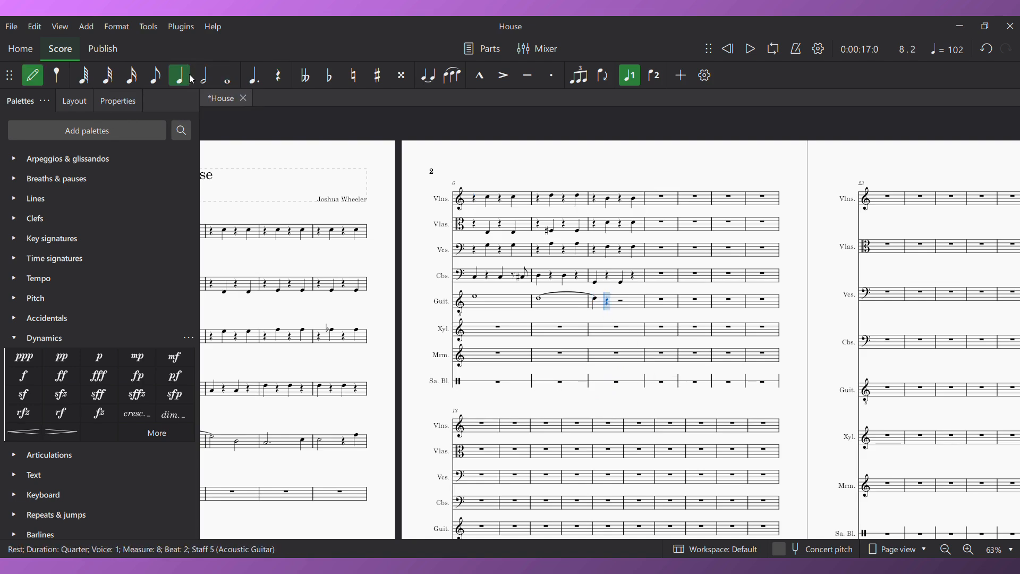
pyautogui.press('Escape')
pyautogui.press('n')
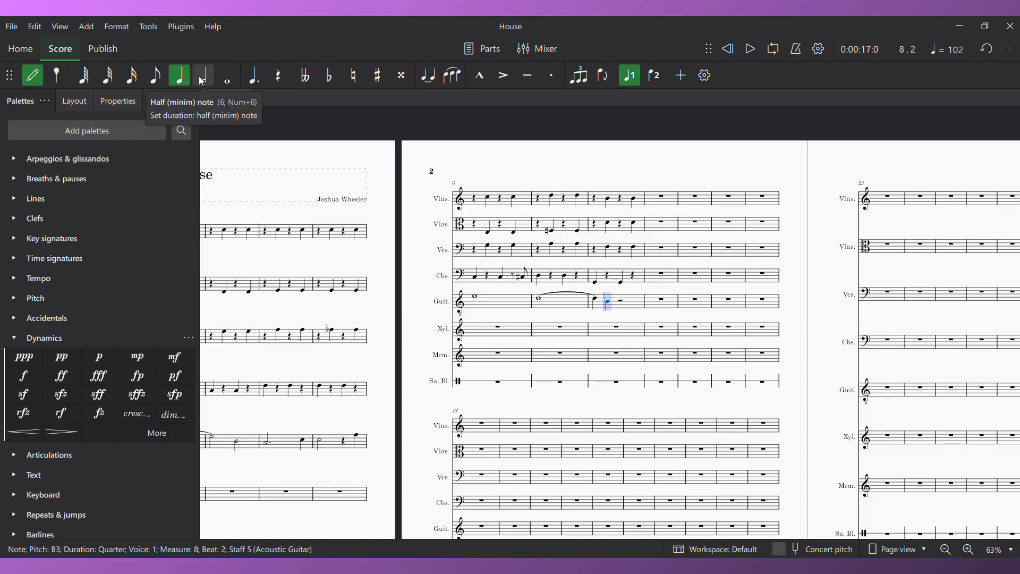
# Enter quarter-note A3 and B3 on beats 3 and 4 of Acoustic Guitar measure 8, and a whole-note B3 in measure 9
pyautogui.press('Right')
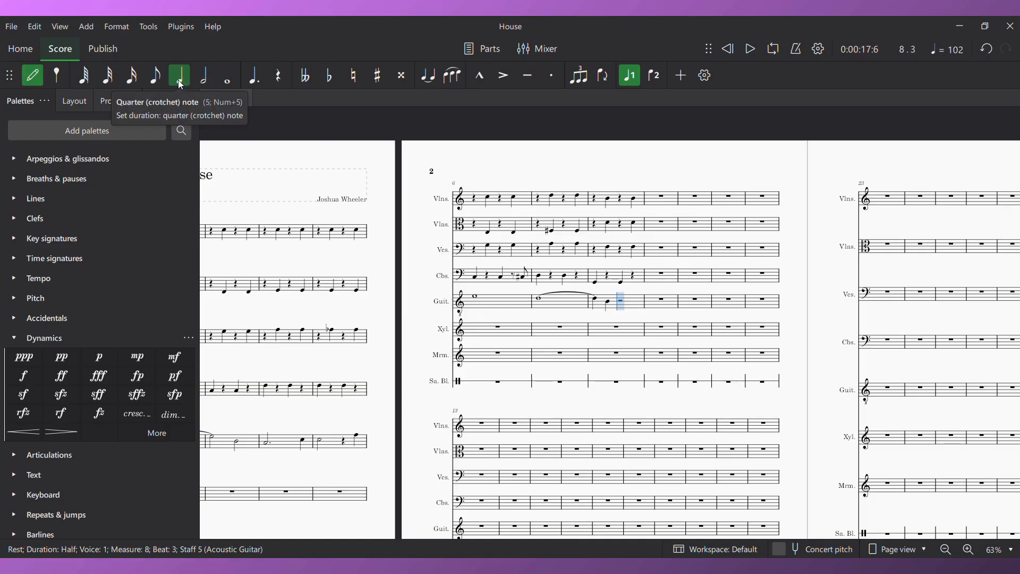
pyautogui.press('a')
pyautogui.press('b')
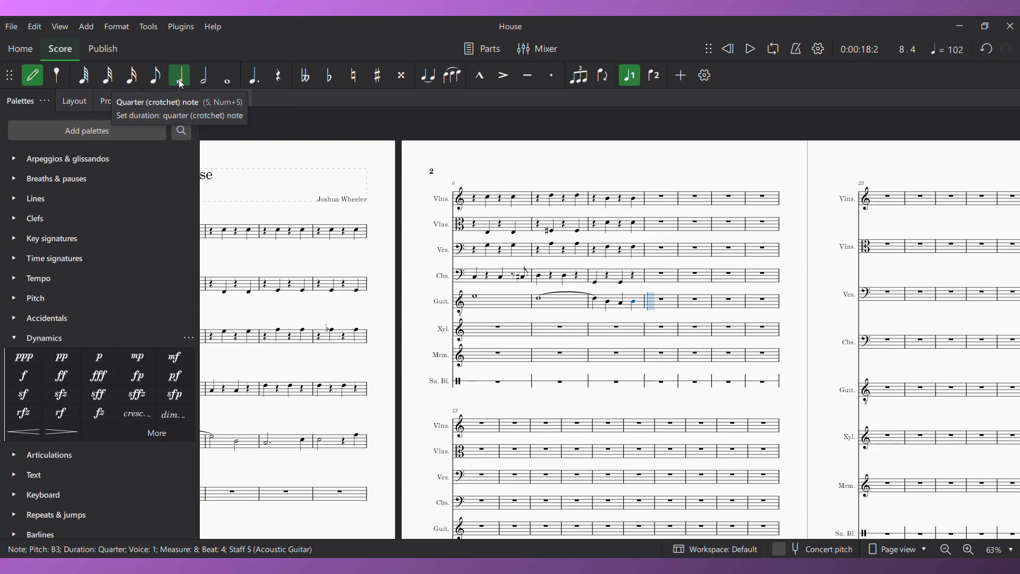
pyautogui.click(229, 77)
pyautogui.press('c')
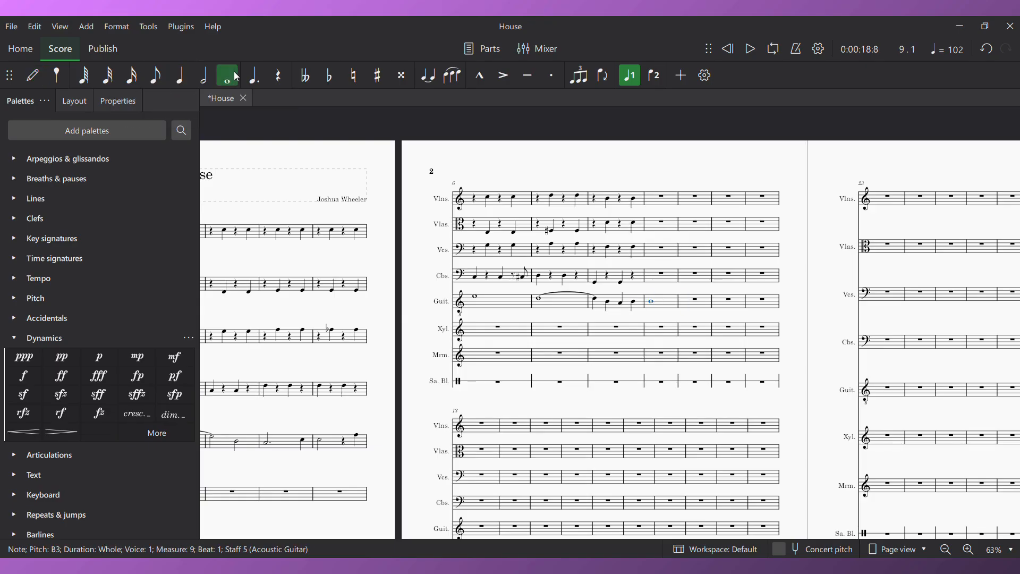
# Change the Acoustic Guitar notes in measure 8 to B-flat3 on beat 3 and A3 on beat 4
pyautogui.press('Left')
pyautogui.press('Left')
pyautogui.press('Left')
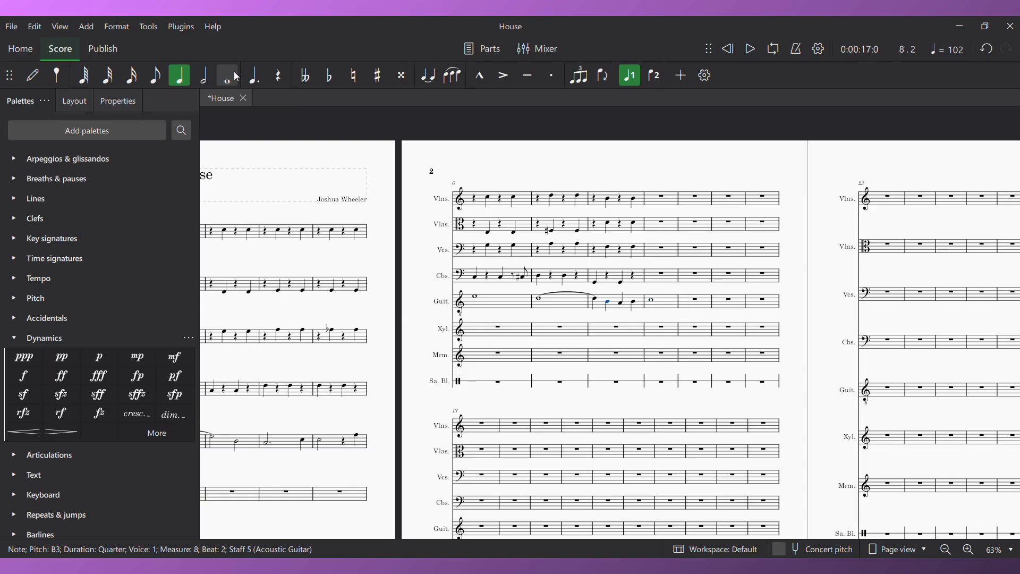
pyautogui.press('Right')
pyautogui.press('Down')
pyautogui.press('Right')
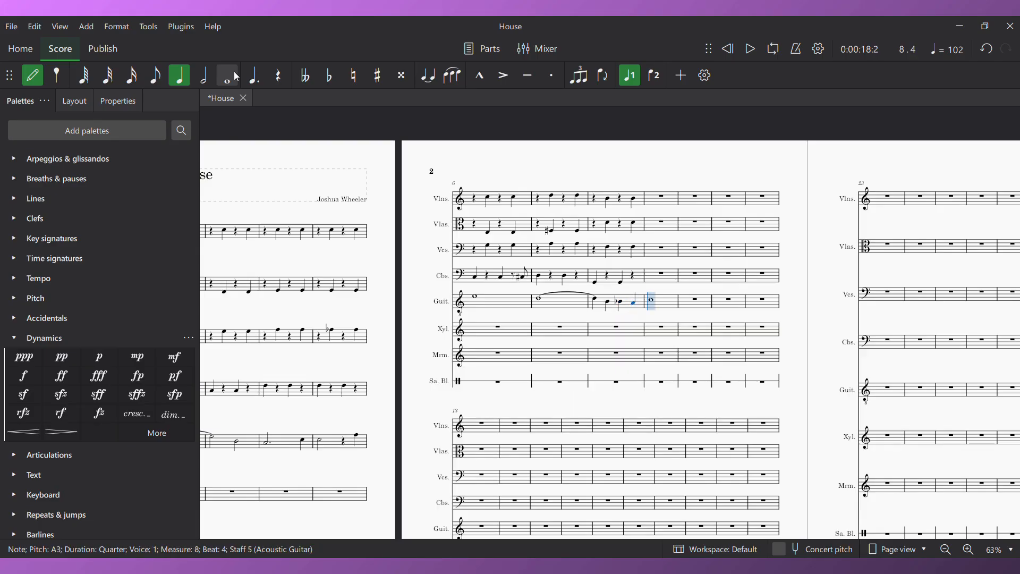
# Play back the score from the start of measure 6 to the beginning of measure 9
pyautogui.click(476, 277)
pyautogui.press('space')
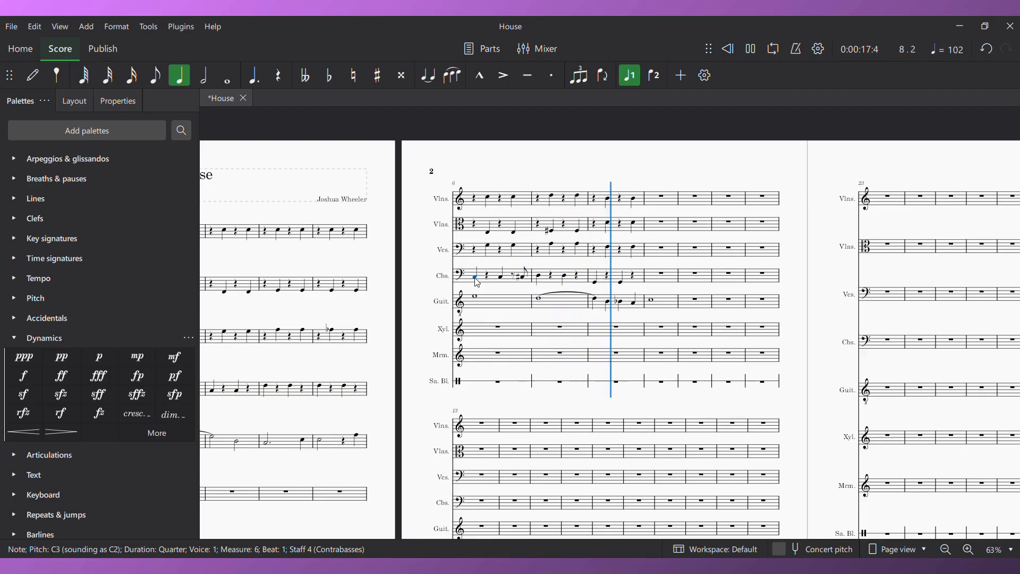
pyautogui.press('space')
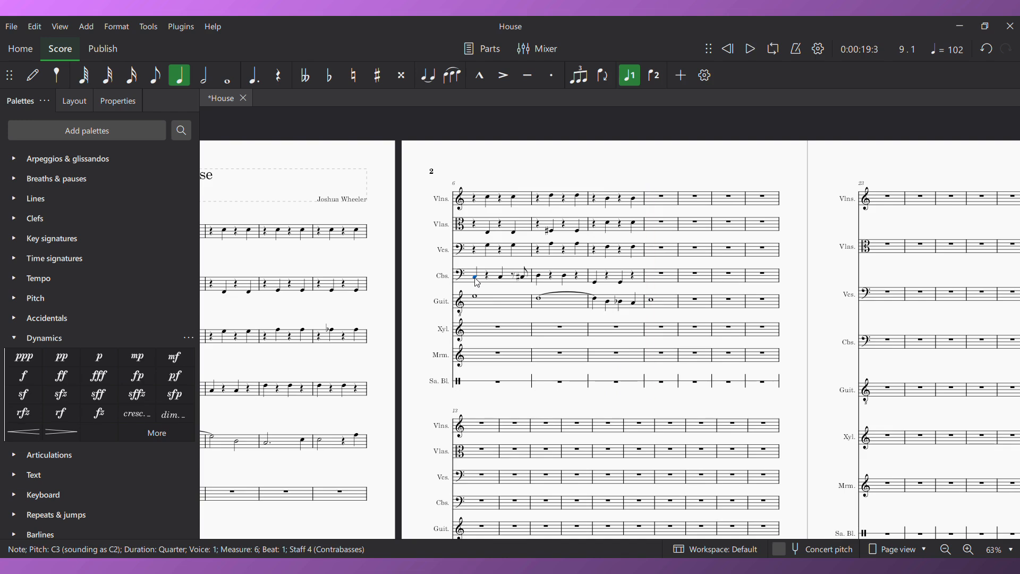
# Lengthen the Acoustic Guitar B3 on beat 2 of measure 8 to a half note, replacing the beat 3 note
pyautogui.click(610, 302)
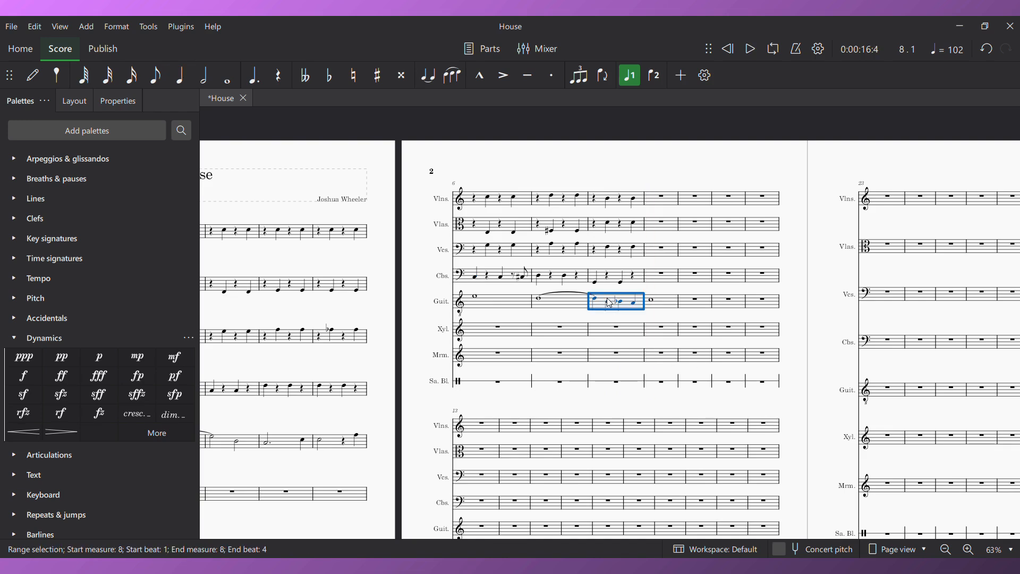
pyautogui.click(609, 303)
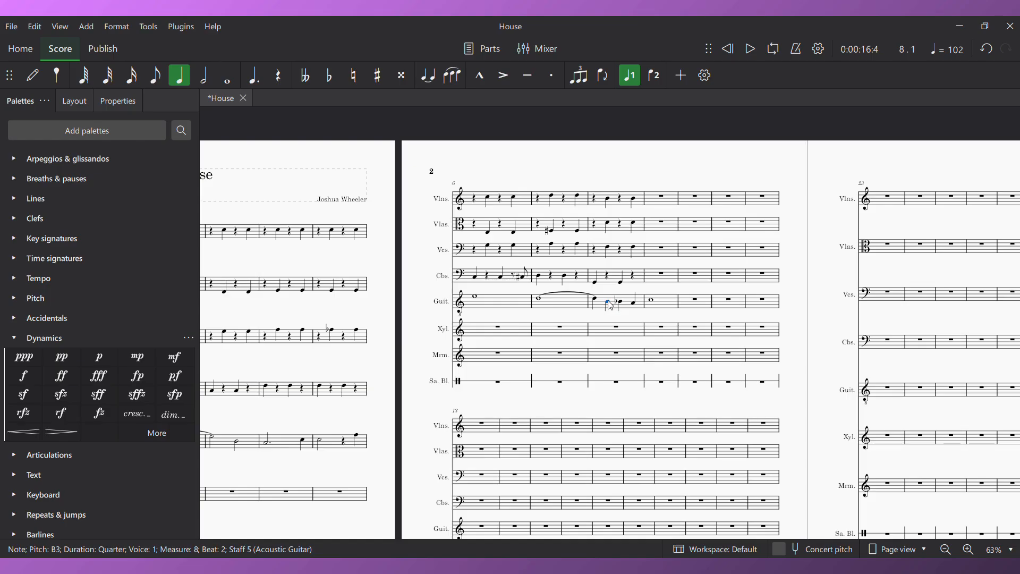
pyautogui.click(203, 77)
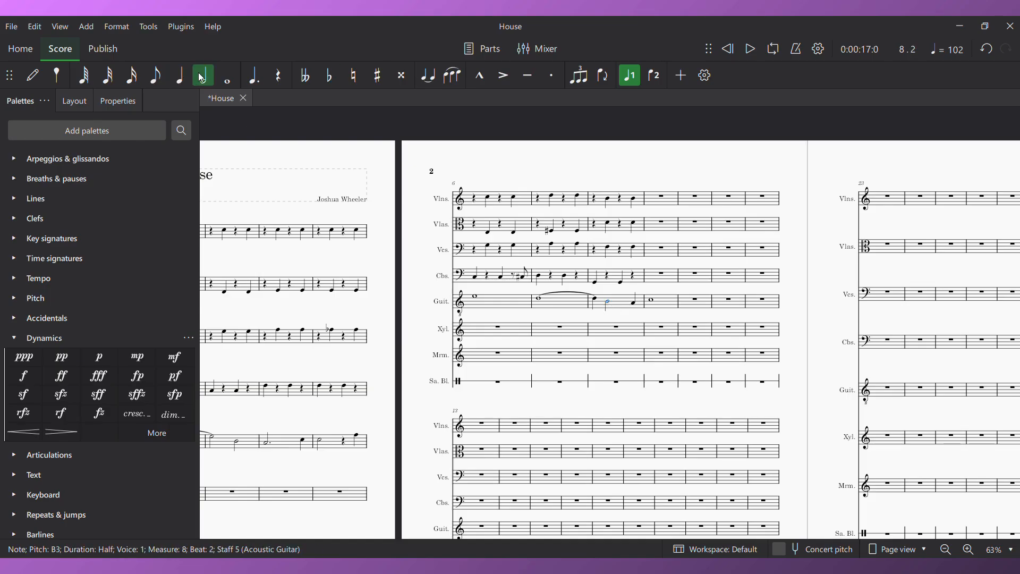
# Play back the score from the Acoustic Guitar's measure 6 note through the revised melody in measure 8
pyautogui.click(480, 303)
pyautogui.press('space')
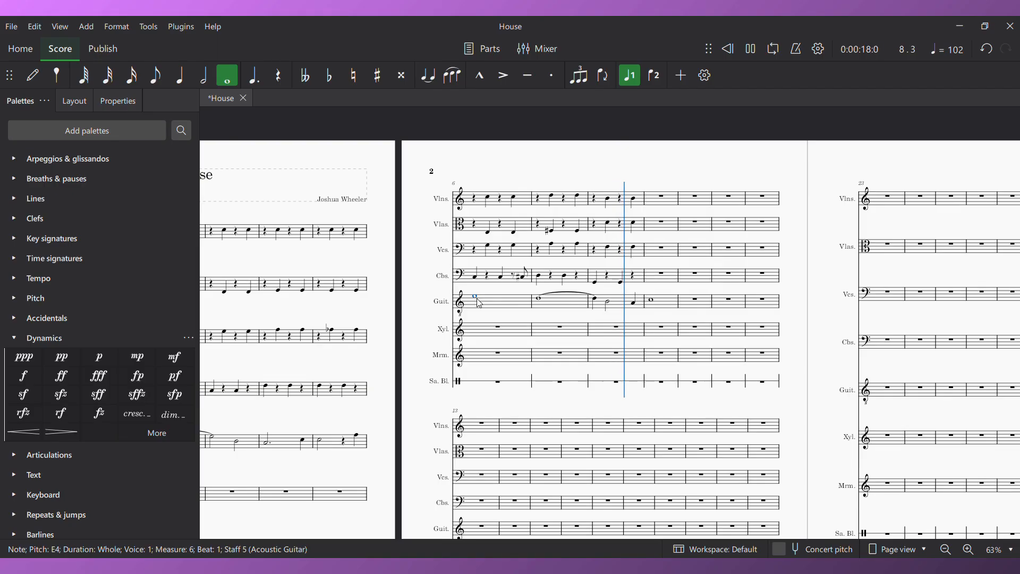
pyautogui.press('space')
pyautogui.click(578, 197)
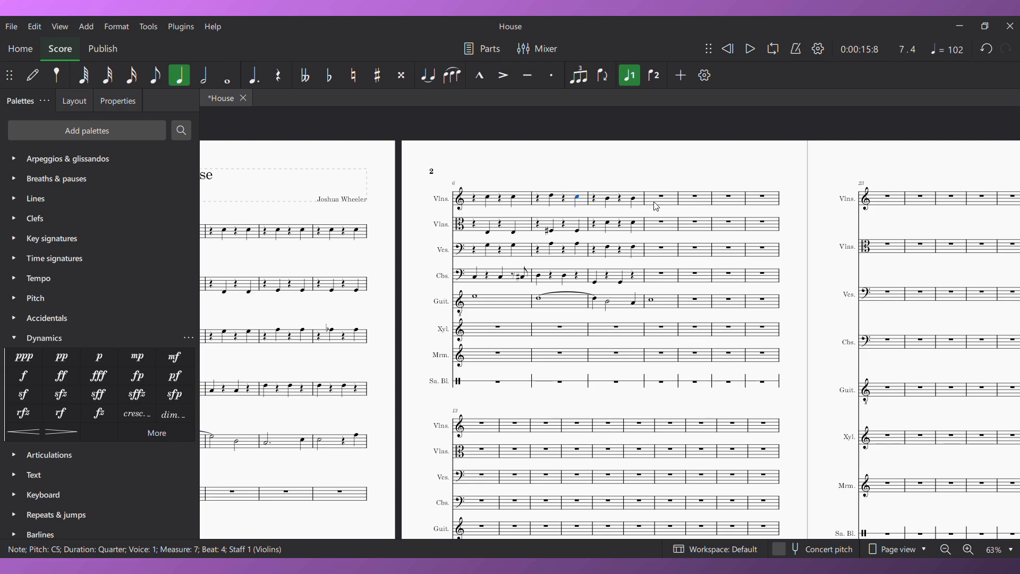
# Copy the Violins, Violas, Violoncellos and Contrabasses music from measure 3 into measures 9 and 10
pyautogui.moveTo(389, 296); pyautogui.dragTo(433, 294)
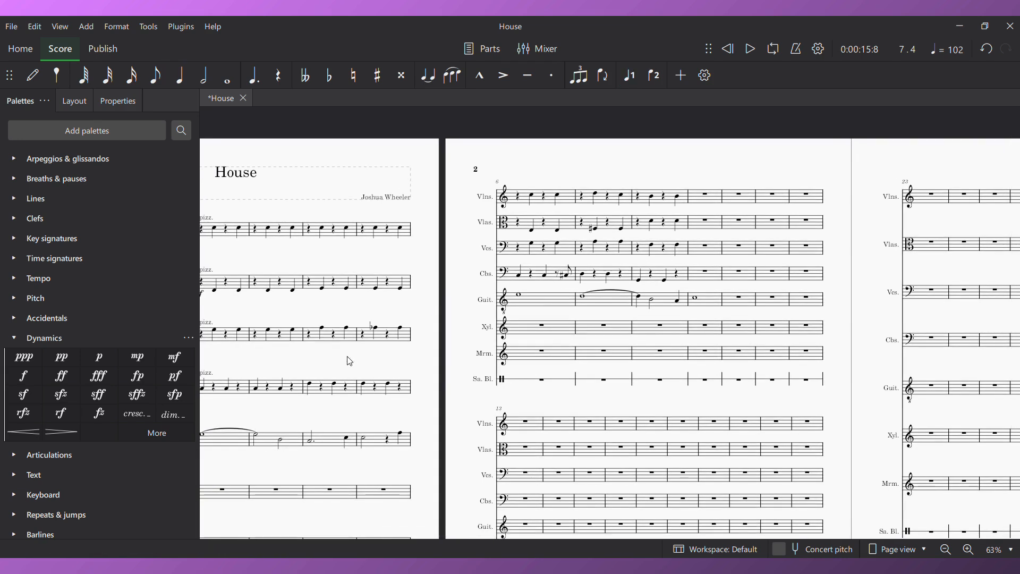
pyautogui.moveTo(350, 361); pyautogui.dragTo(408, 355)
pyautogui.click(315, 385)
pyautogui.keyDown('shift'); pyautogui.click(353, 224); pyautogui.keyUp('shift')
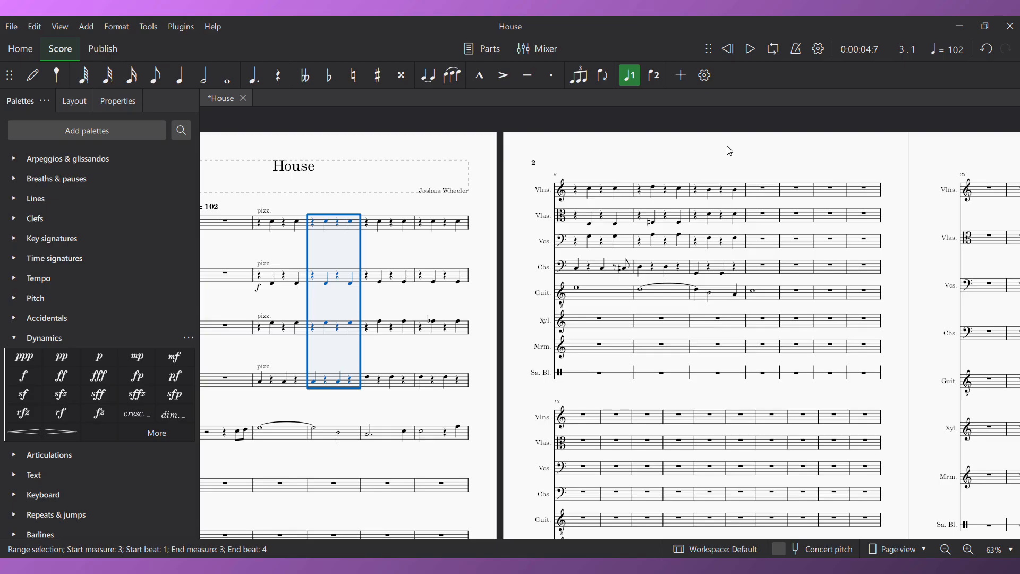
pyautogui.click(763, 194)
pyautogui.hotkey('ctrl', 'v')
pyautogui.click(800, 192)
pyautogui.hotkey('ctrl', 'v')
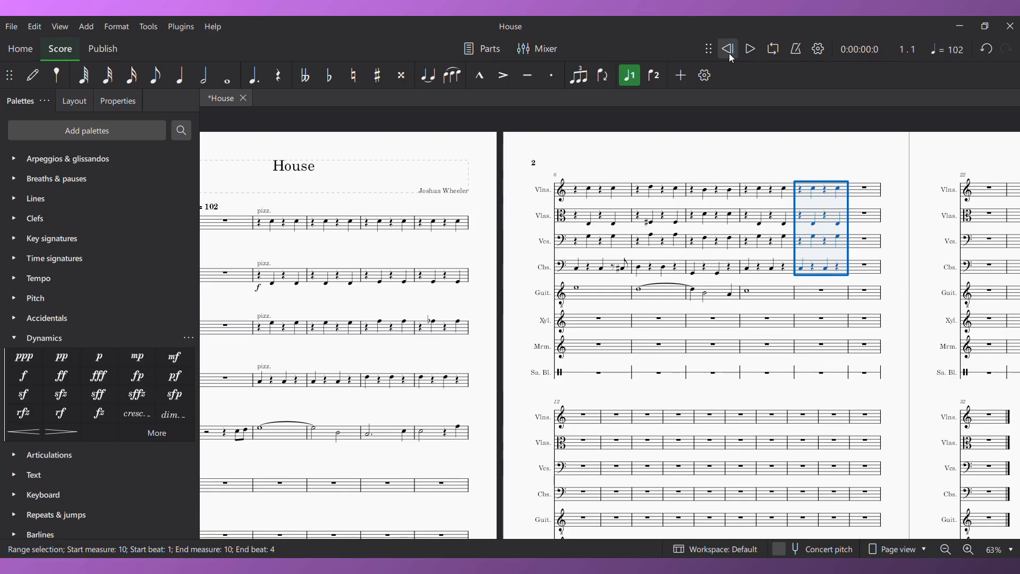
# Rewind the score to the beginning and play it back
pyautogui.click(730, 49)
pyautogui.press('space')
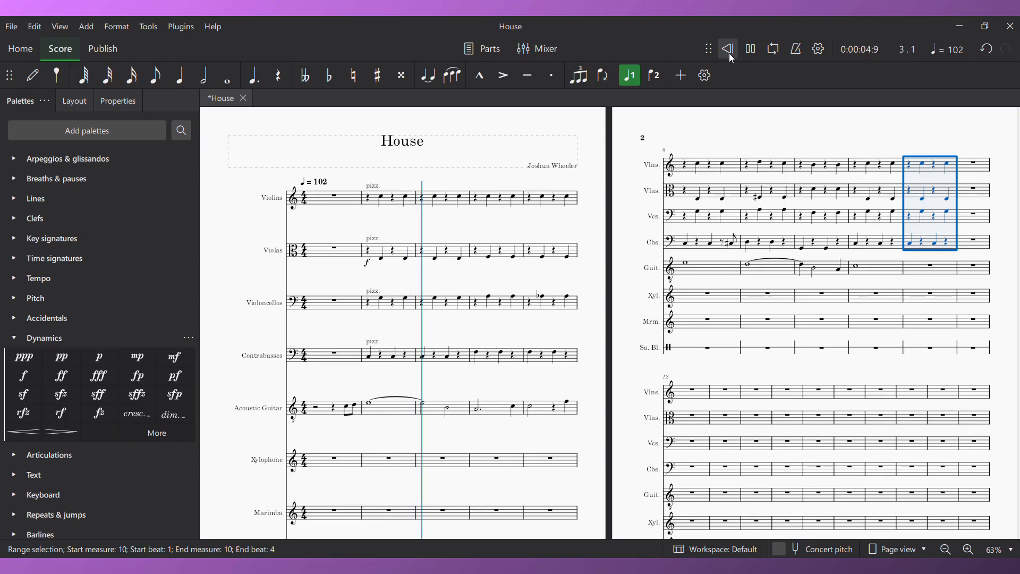
pyautogui.press('space')
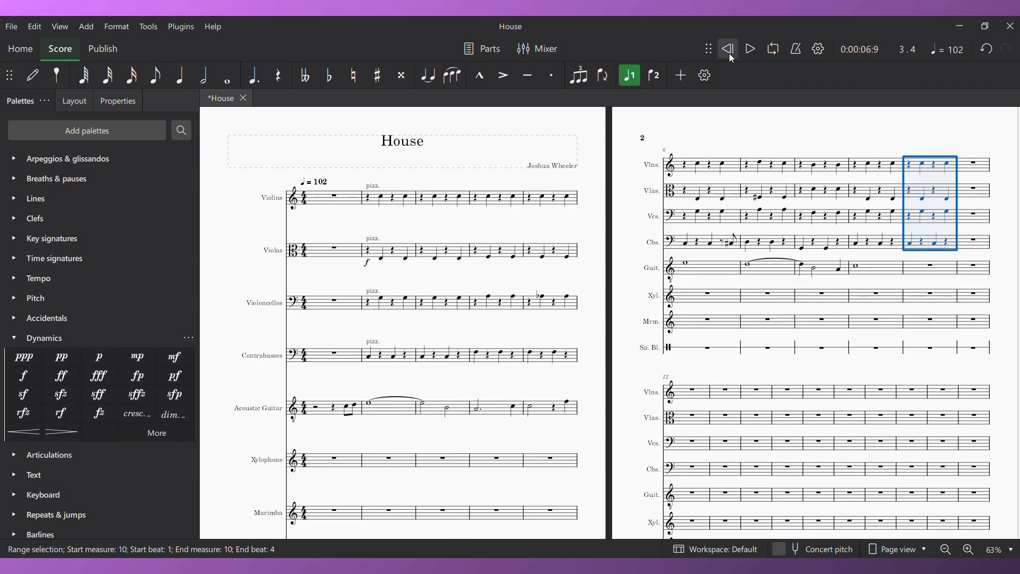
pyautogui.click(605, 183)
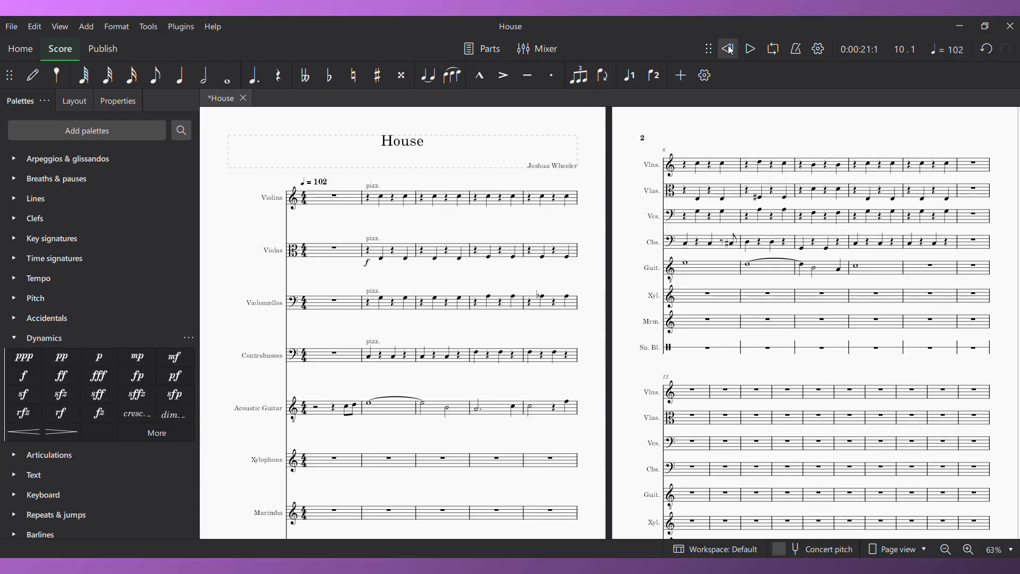
pyautogui.press('space')
# Copy the Violins through Contrabasses music of measures 2 to 8 and paste it starting at measure 9
pyautogui.click(368, 201)
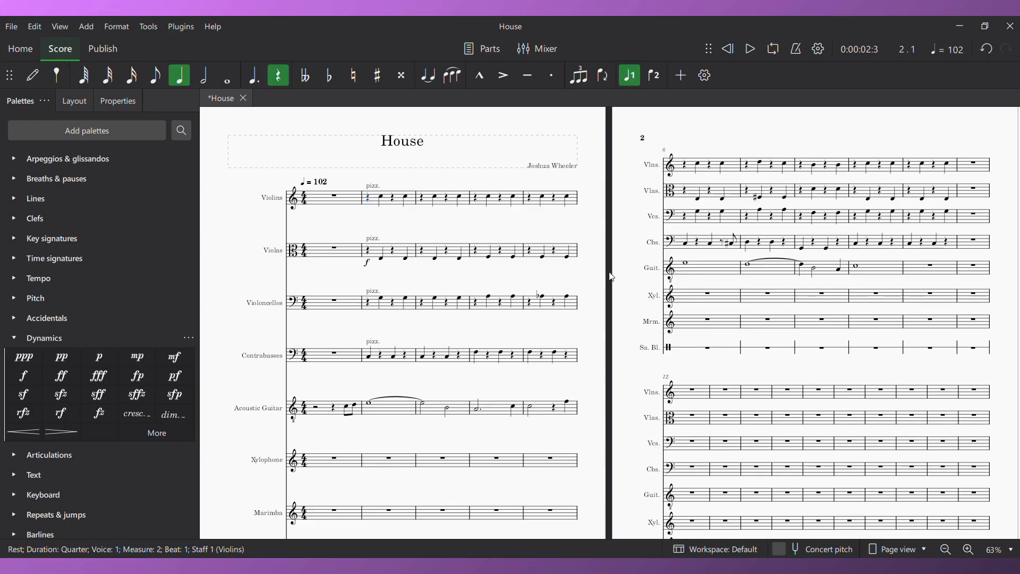
pyautogui.moveTo(610, 273); pyautogui.dragTo(410, 297)
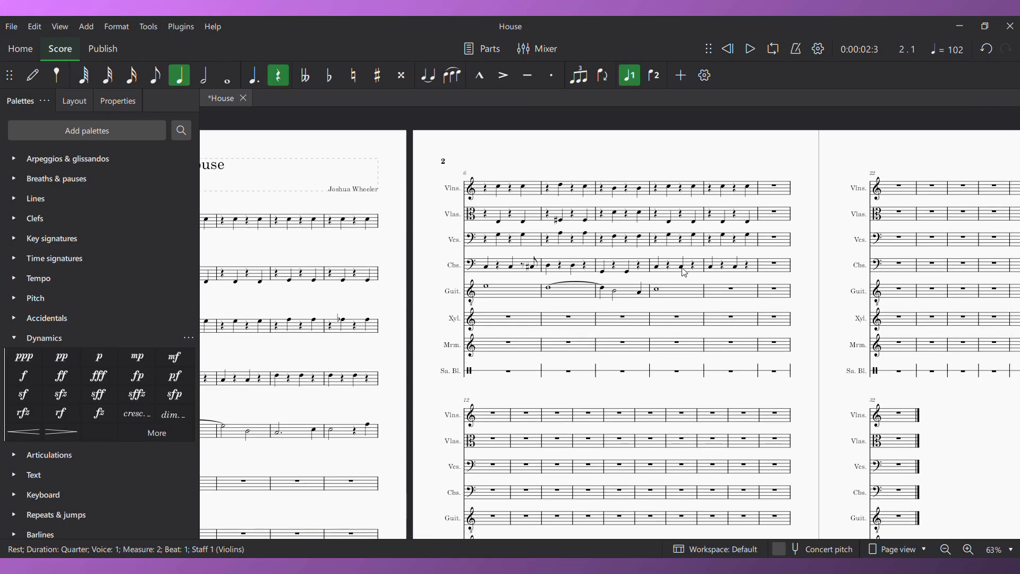
pyautogui.keyDown('shift'); pyautogui.click(640, 272); pyautogui.keyUp('shift')
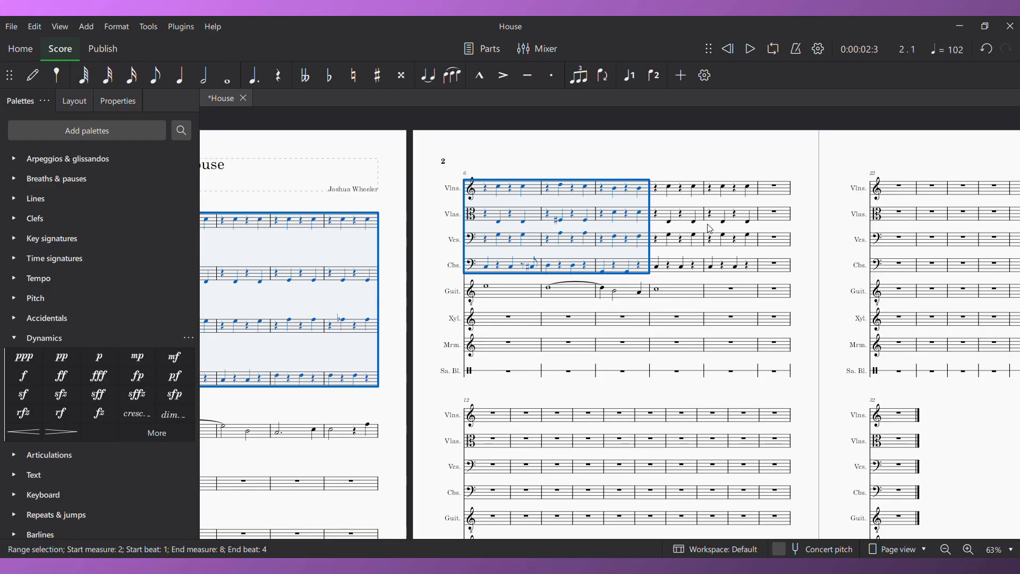
pyautogui.click(658, 190)
pyautogui.hotkey('ctrl', 'v')
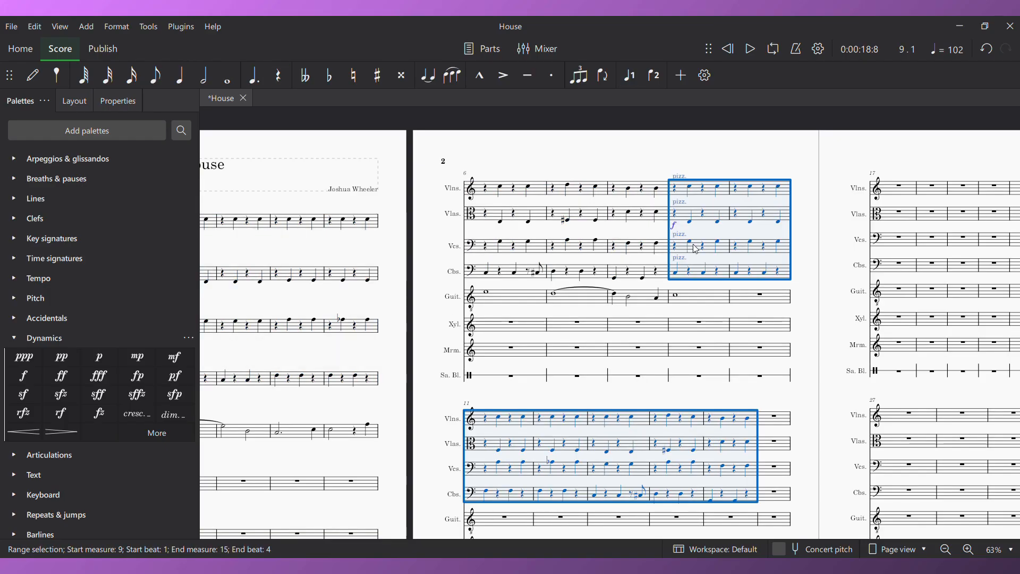
# Start eighth-note input in Xylophone measure 9, leaving an eighth rest on beat 1, and exit note input at beat 1.5
pyautogui.click(702, 324)
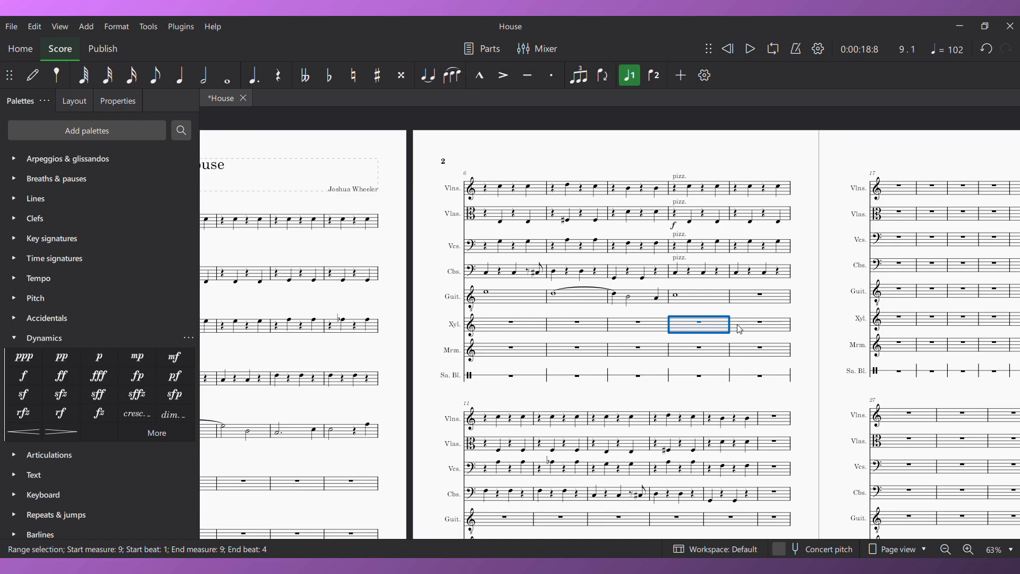
pyautogui.click(155, 79)
pyautogui.press('n')
pyautogui.press('Right')
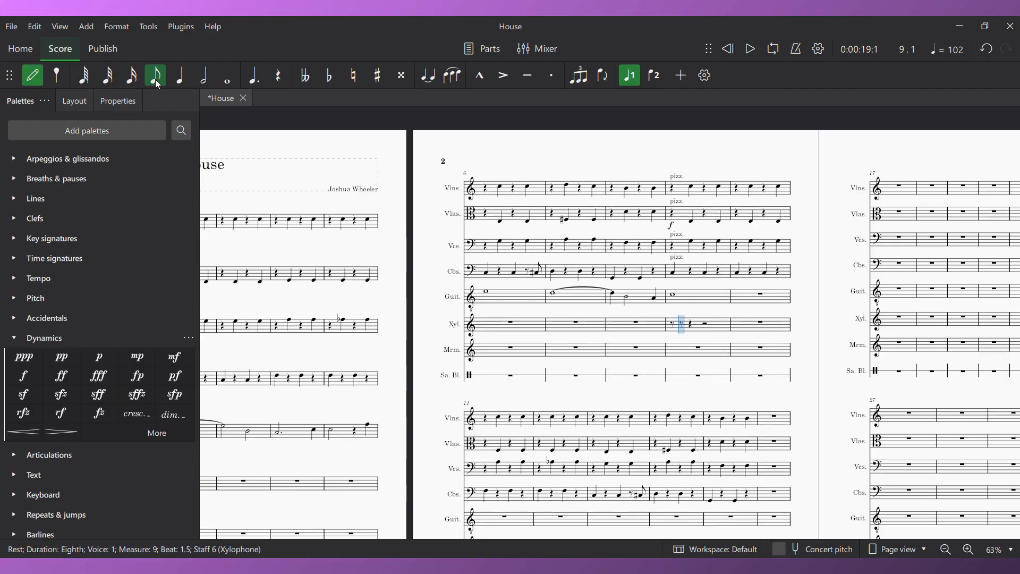
pyautogui.press('Escape')
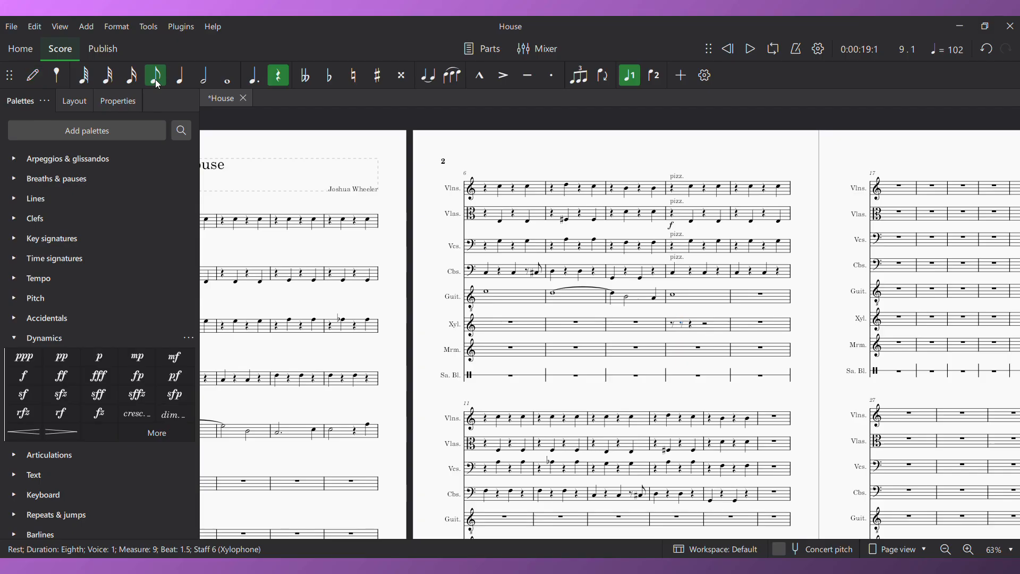
# Enter a quarter note, two eighth notes and two quarter notes in Sandpaper Blocks measure 2
pyautogui.moveTo(425, 426); pyautogui.dragTo(705, 208)
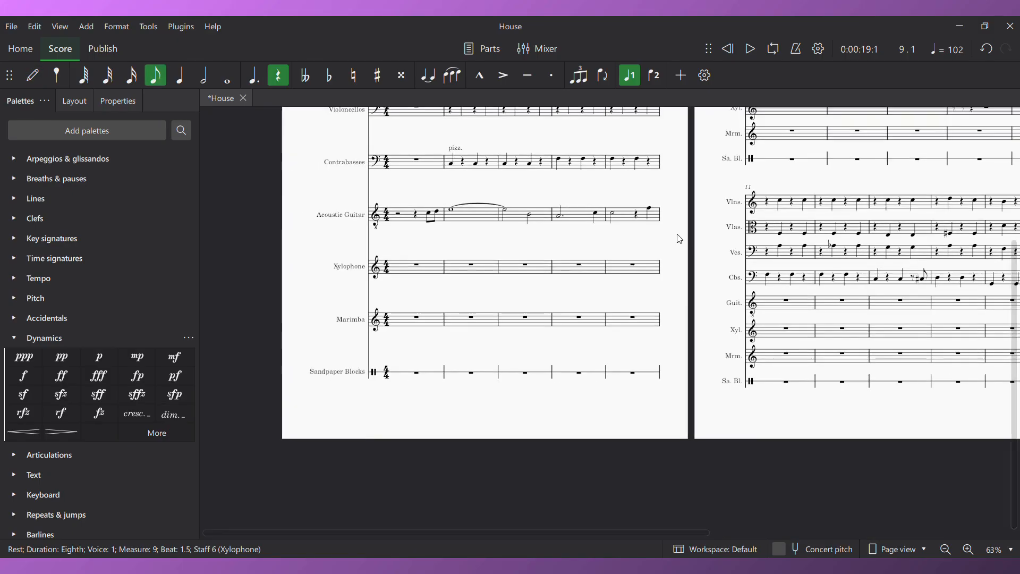
pyautogui.moveTo(469, 370); pyautogui.dragTo(472, 411)
pyautogui.click(476, 415)
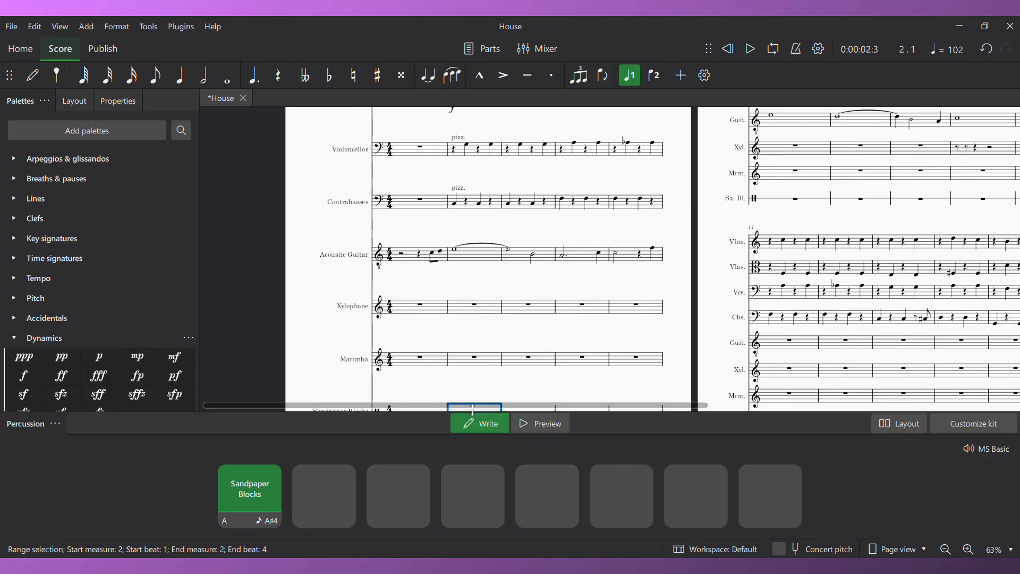
pyautogui.press('n')
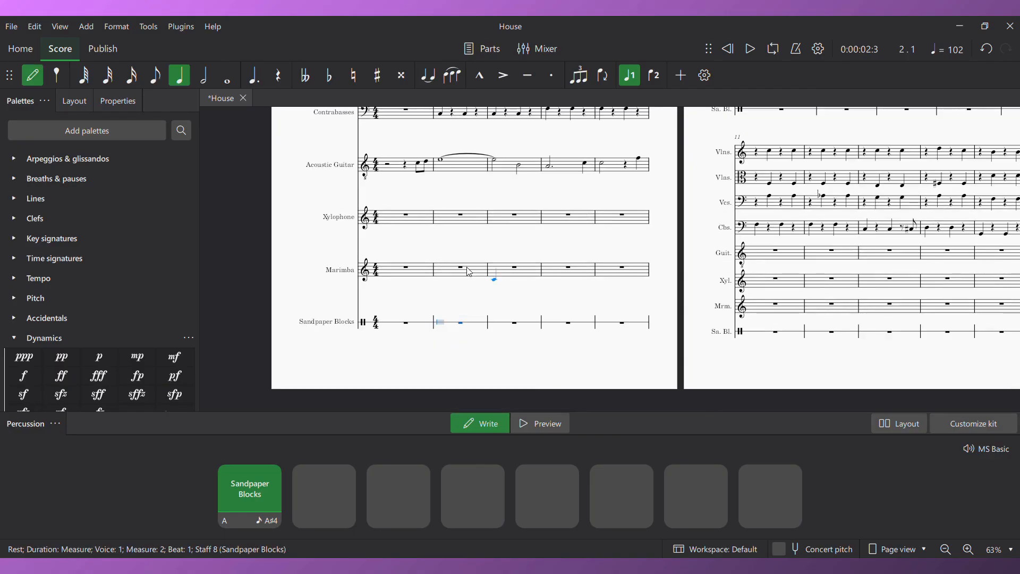
pyautogui.press('a')
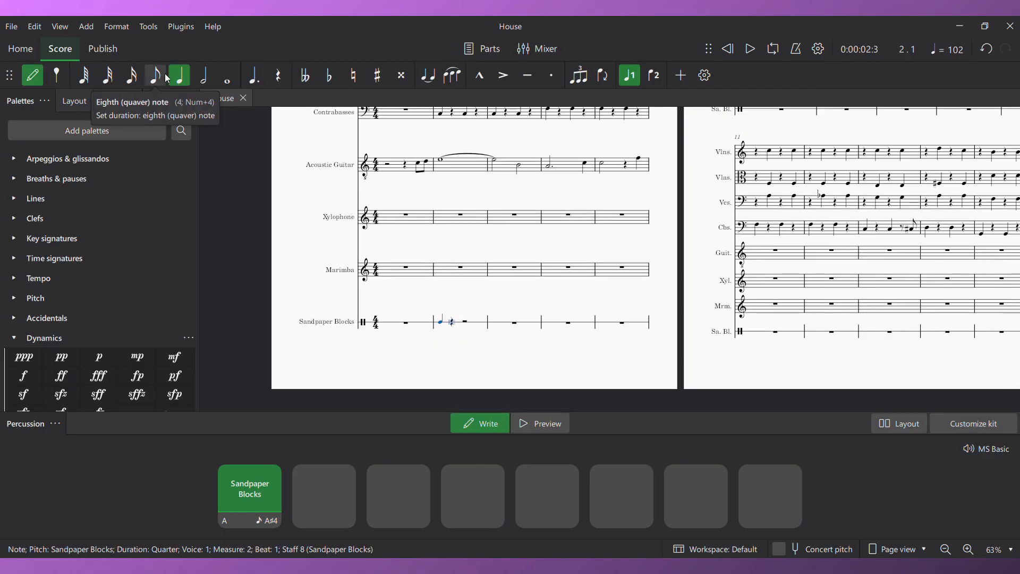
pyautogui.click(155, 80)
pyautogui.press('a')
pyautogui.press('a')
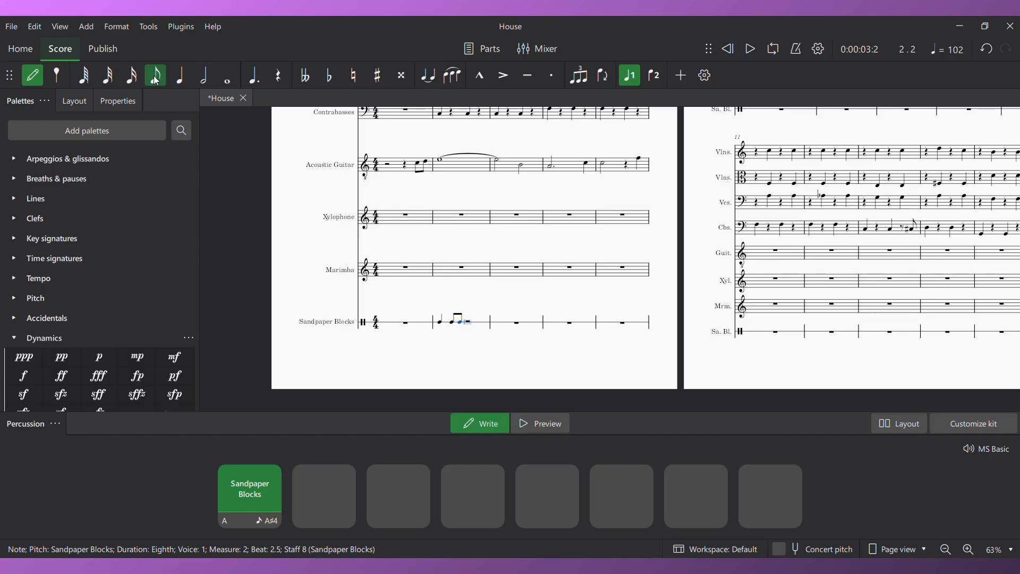
pyautogui.click(180, 77)
pyautogui.press('a')
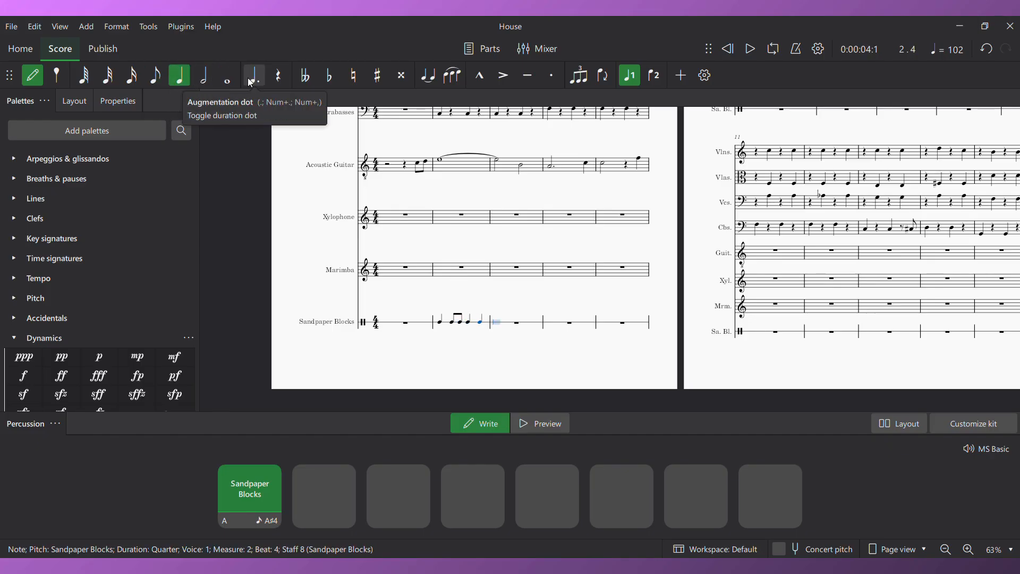
# Enter a quarter note, two eighth notes and a half note in Sandpaper Blocks measure 3
pyautogui.press('4')
pyautogui.press('a')
pyautogui.press('a')
pyautogui.click(204, 83)
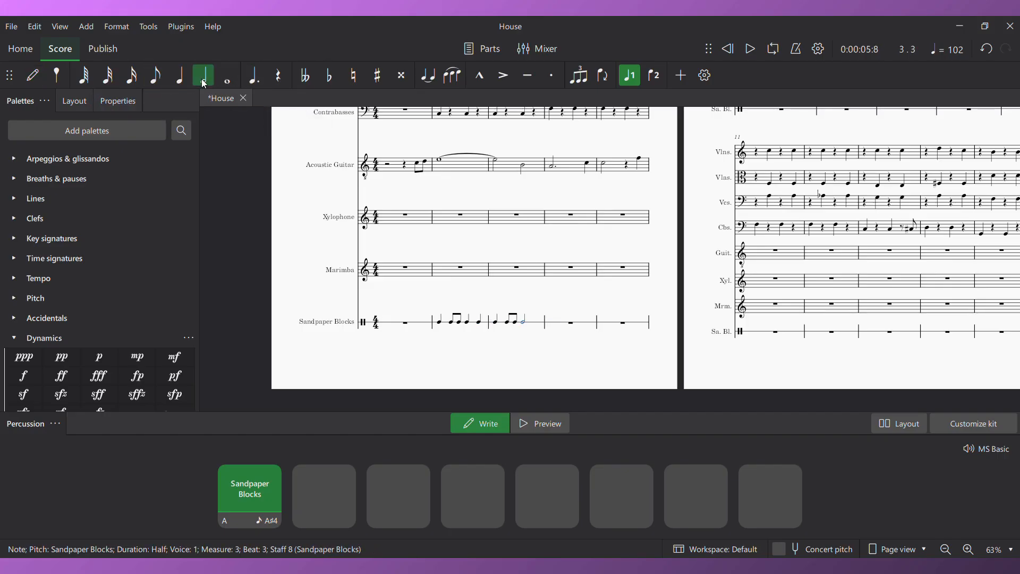
# Clear the Sandpaper Blocks rhythm from measures 2 and 3
pyautogui.hotkey('shift', 'Left')
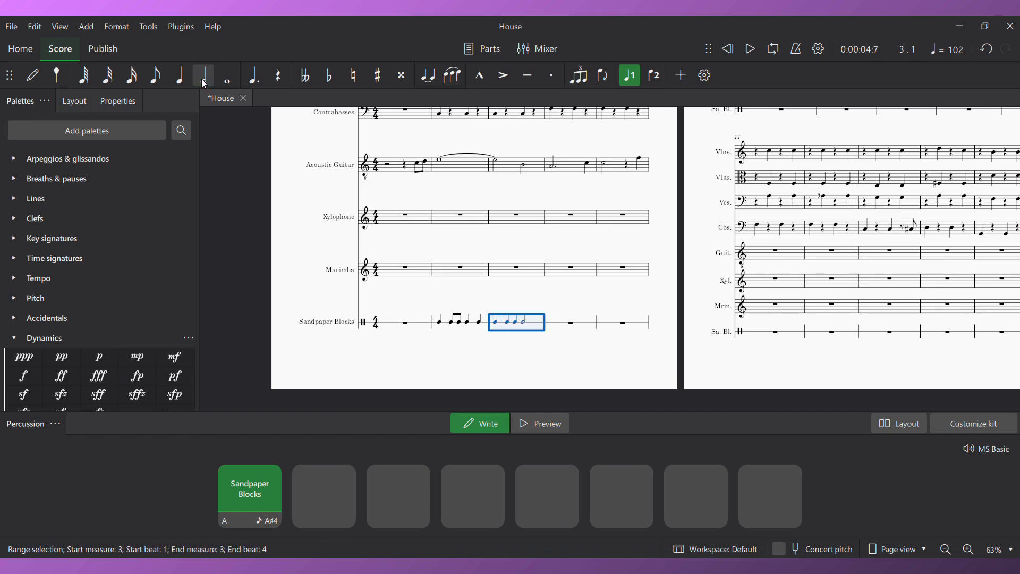
pyautogui.press('Delete')
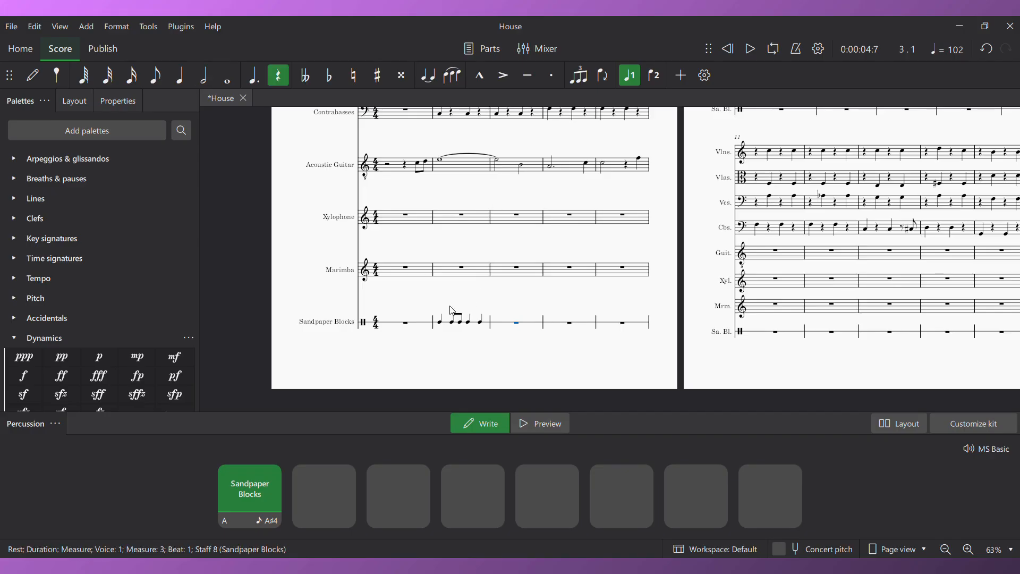
pyautogui.hotkey('ctrl', 'v')
pyautogui.keyDown('shift'); pyautogui.click(489, 325); pyautogui.keyUp('shift')
pyautogui.hotkey('ctrl', 'x')
pyautogui.click(462, 328)
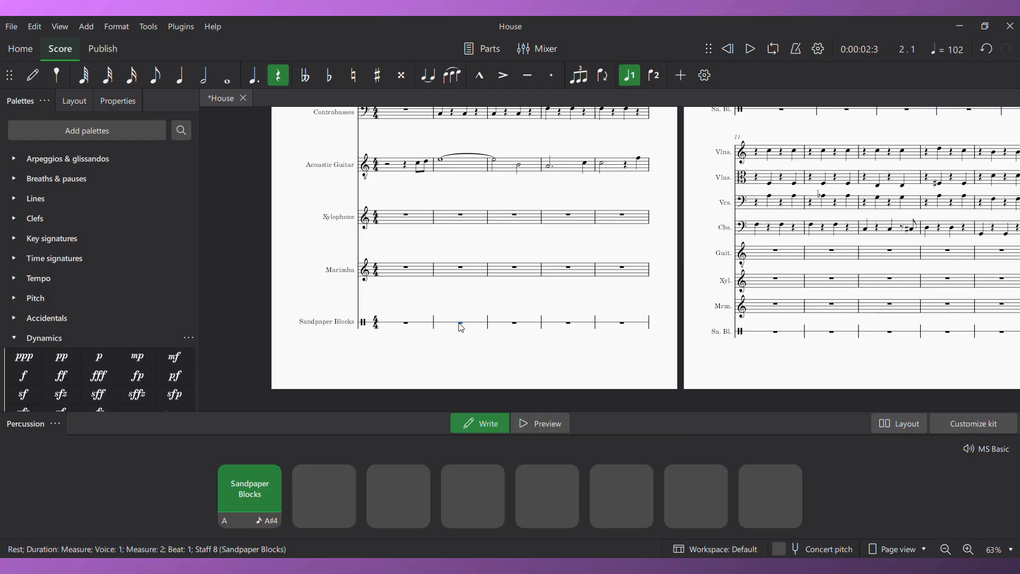
# Paste the two-measure Sandpaper Blocks rhythm into measures 2–3 and repeat it consecutively through measure 9
pyautogui.hotkey('ctrl', 'v')
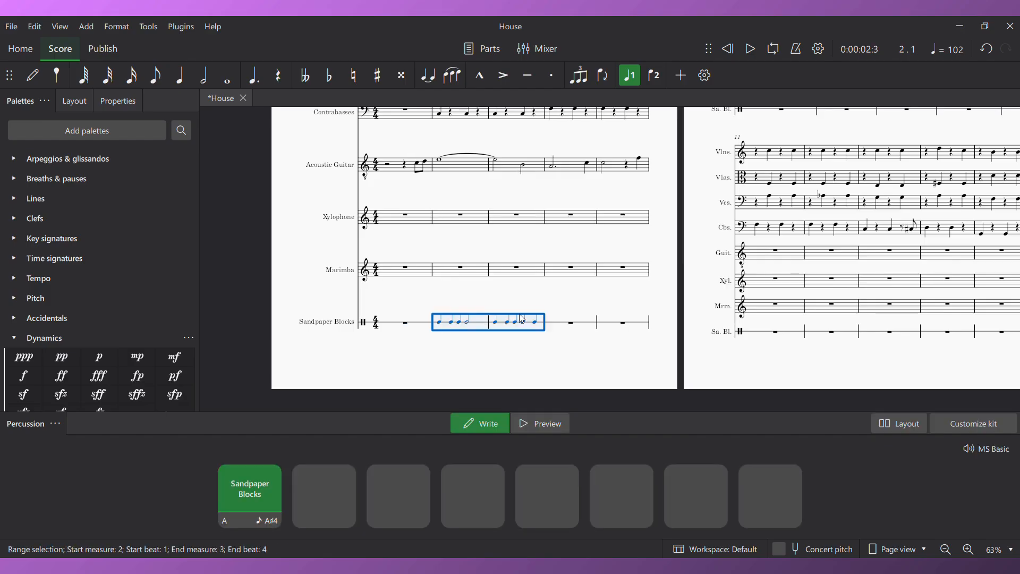
pyautogui.click(570, 324)
pyautogui.hotkey('ctrl', 'v')
pyautogui.press('Right')
pyautogui.hotkey('ctrl', 'v')
pyautogui.press('Right')
pyautogui.hotkey('ctrl', 'v')
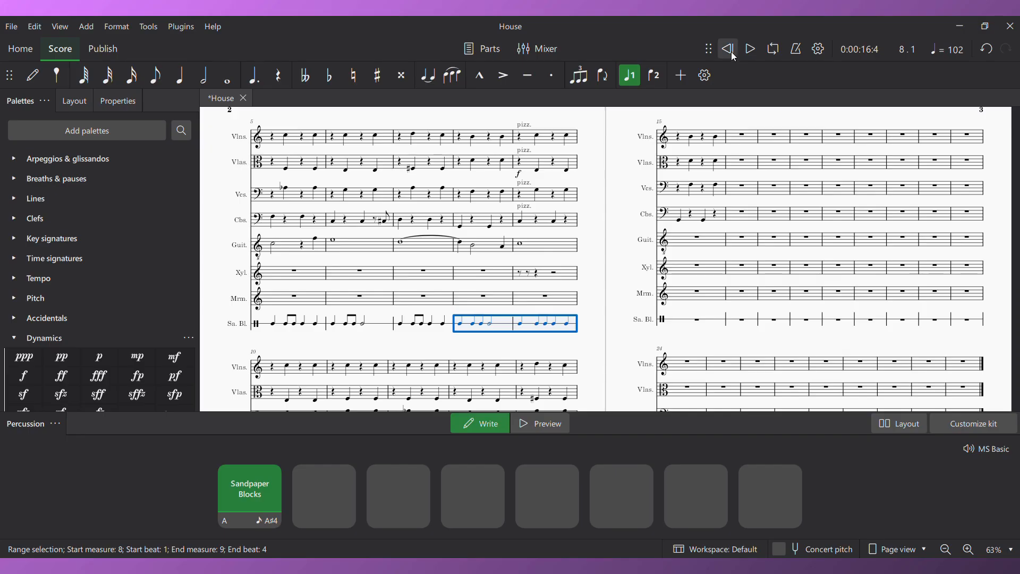
# Play the score from the beginning and lower the Sandpaper Blocks mixer volume to about -9 dB
pyautogui.press('space')
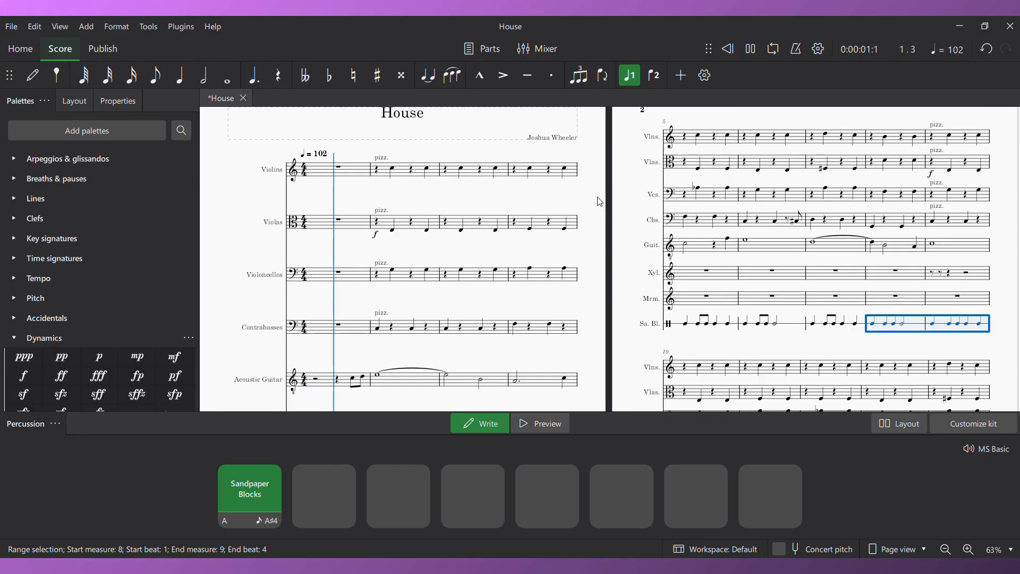
pyautogui.click(617, 196)
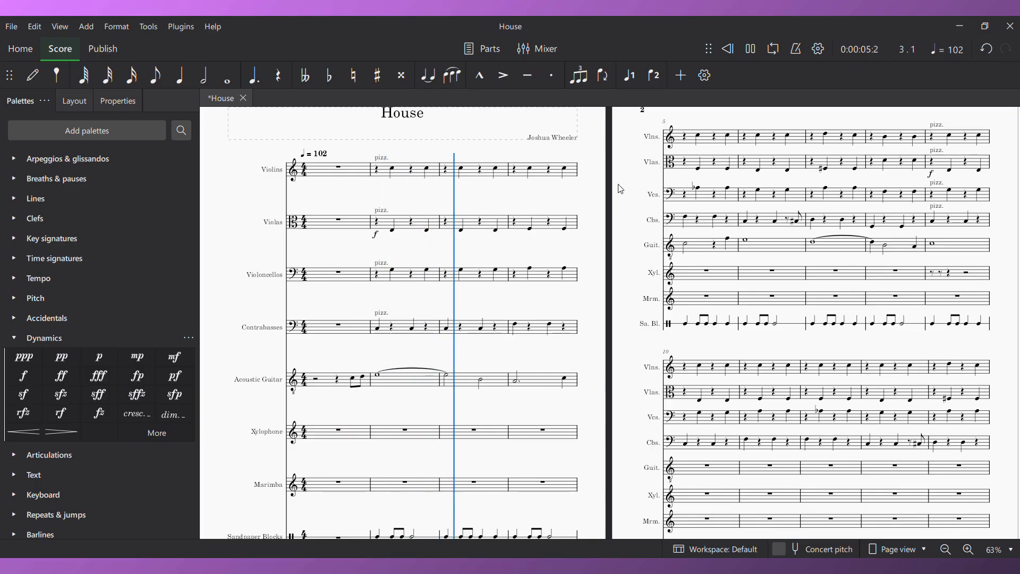
pyautogui.press('F10')
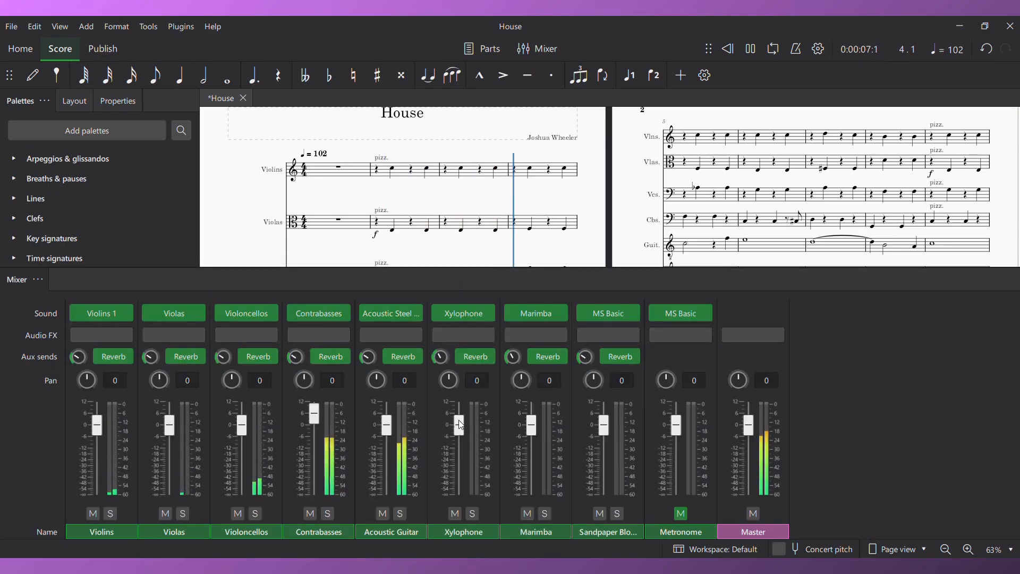
pyautogui.moveTo(604, 426); pyautogui.dragTo(604, 447)
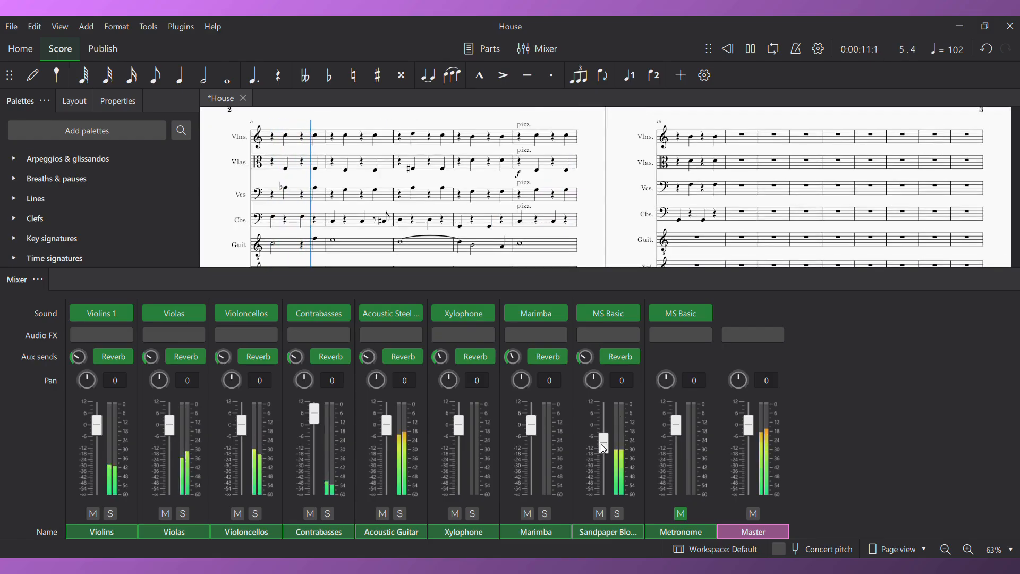
# Change the Acoustic Guitar's playback sound to Acoustic Nylon from Muse Guitars Vol. 1
pyautogui.click(414, 313)
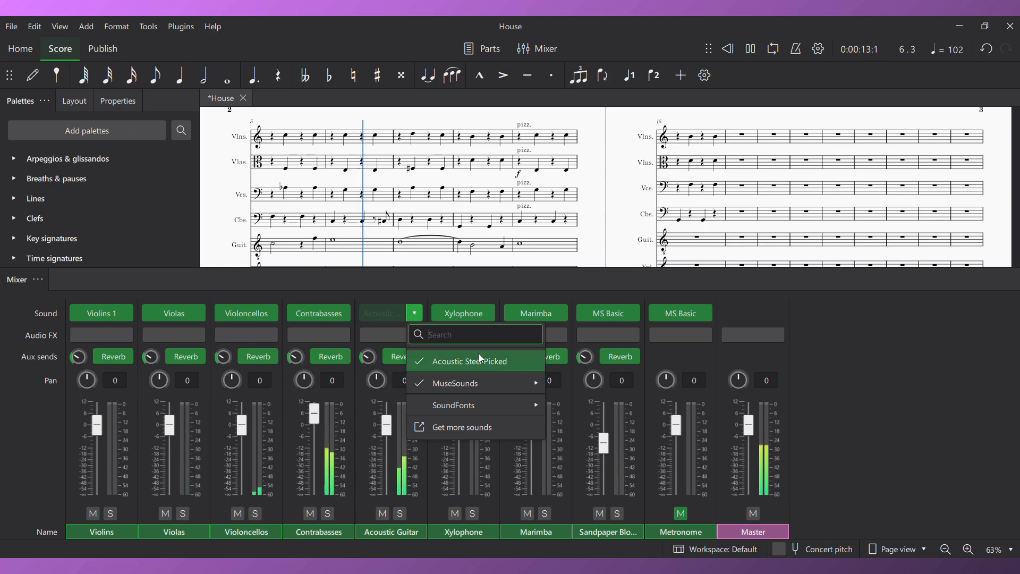
pyautogui.moveTo(526, 386)
pyautogui.moveTo(612, 384)
pyautogui.moveTo(765, 418)
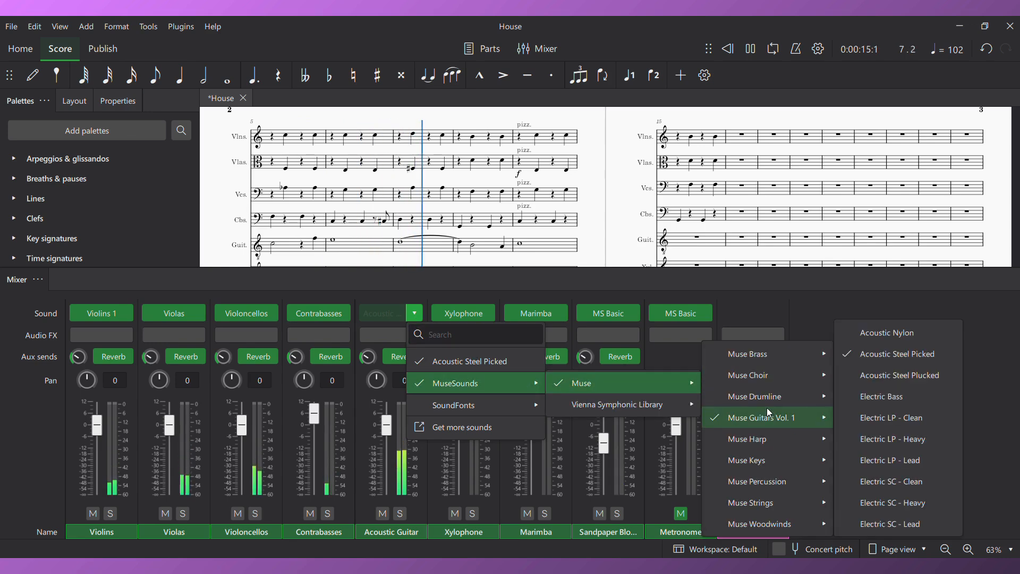
pyautogui.click(904, 332)
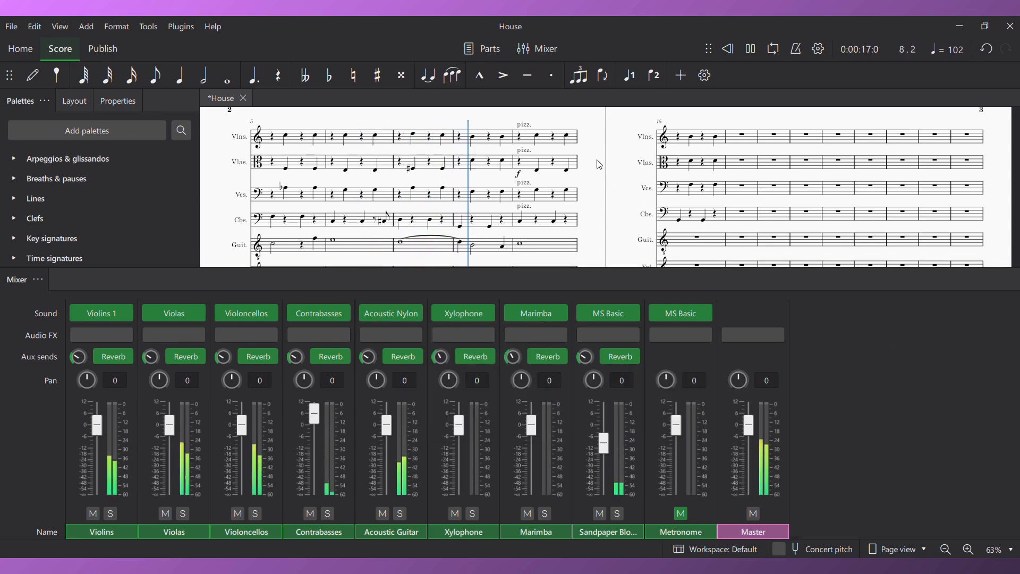
# Replay the score from the beginning and raise the Acoustic Guitar mixer volume to about 3 dB
pyautogui.click(724, 52)
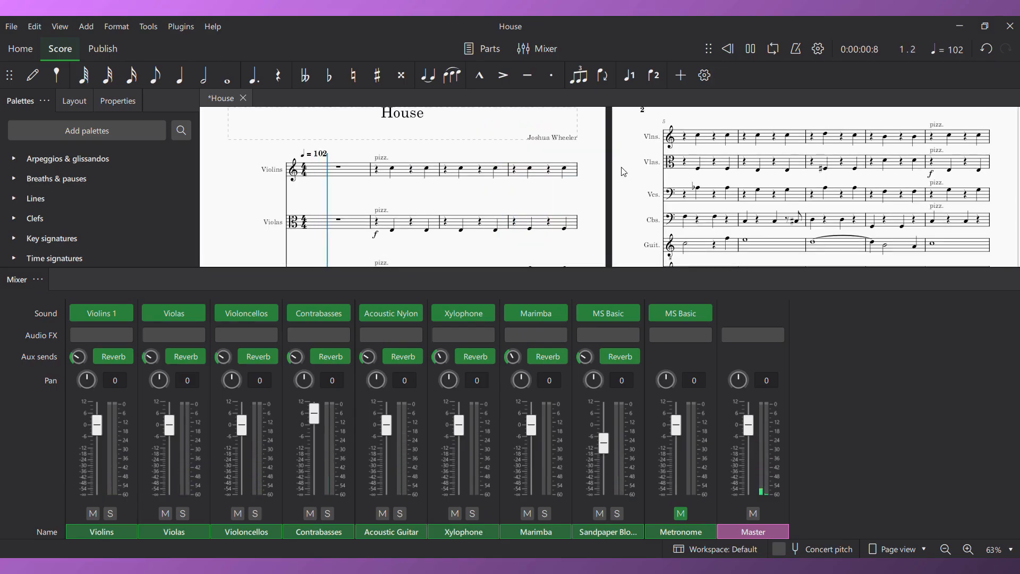
pyautogui.press('F10')
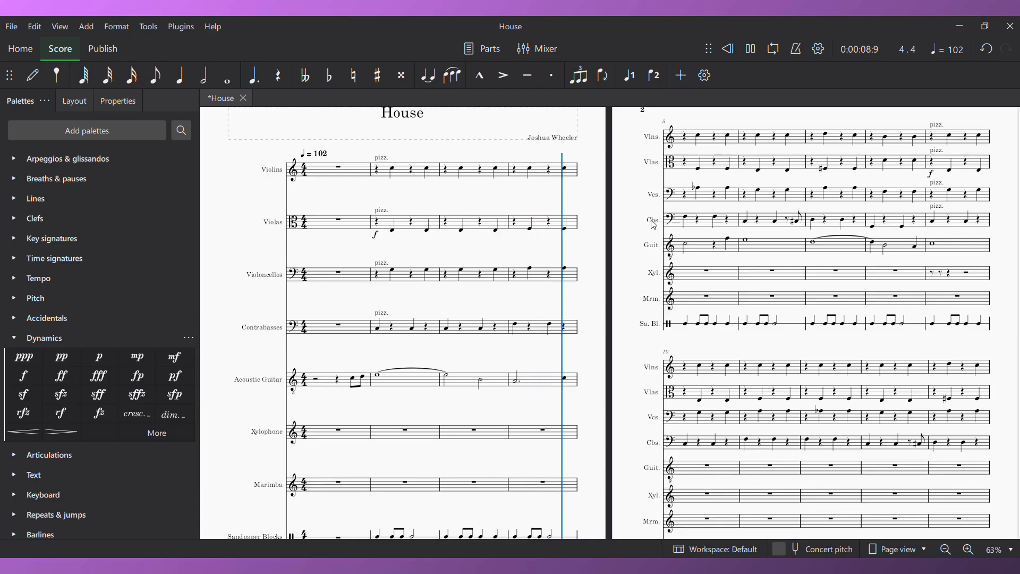
pyautogui.press('F10')
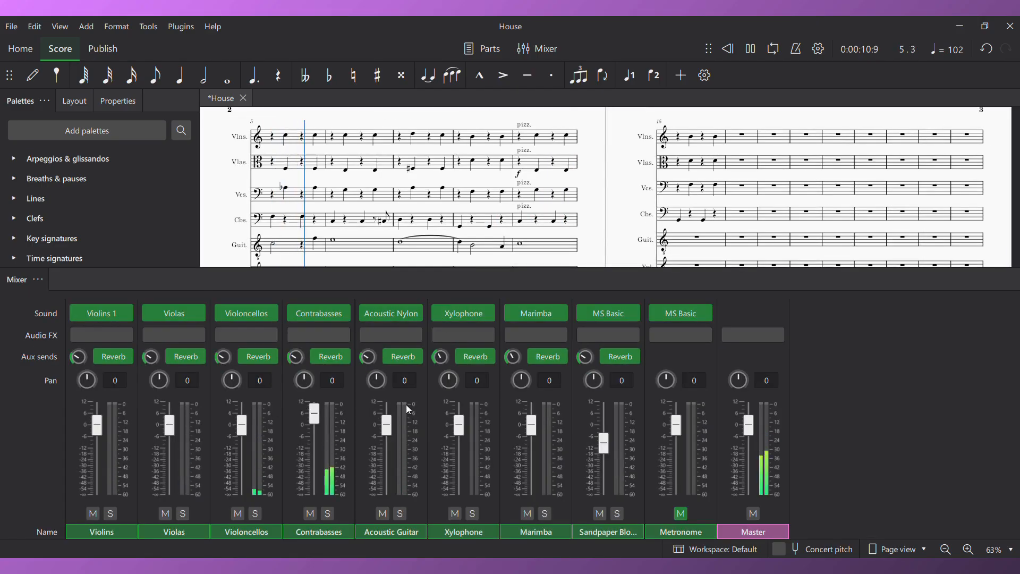
pyautogui.moveTo(387, 428); pyautogui.dragTo(386, 423)
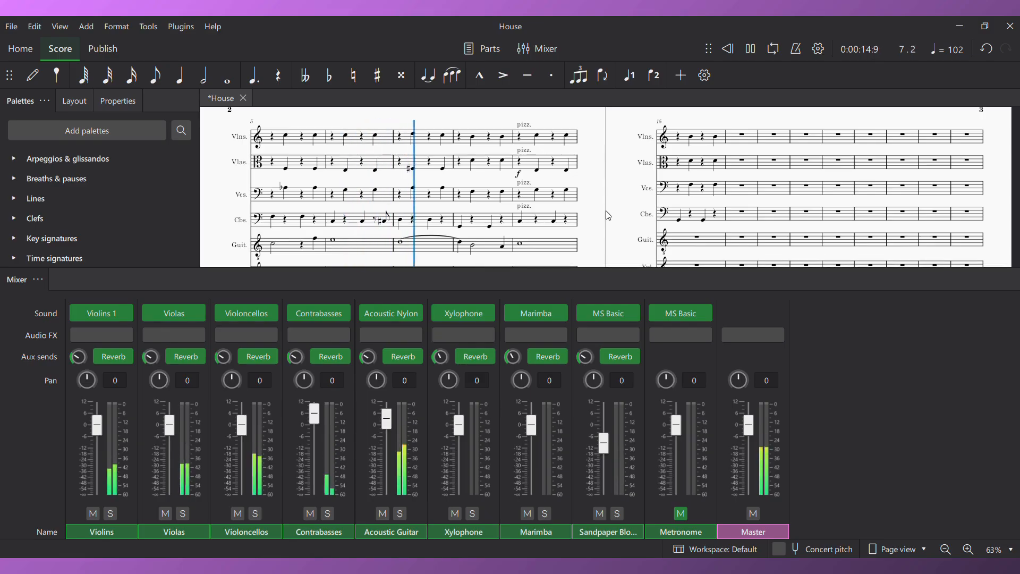
pyautogui.press('F10')
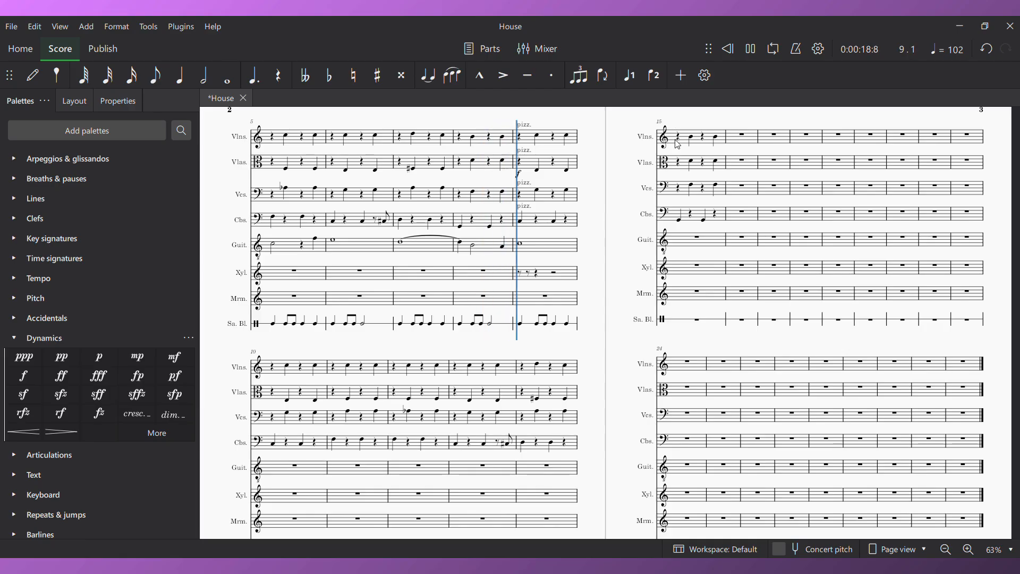
pyautogui.press('space')
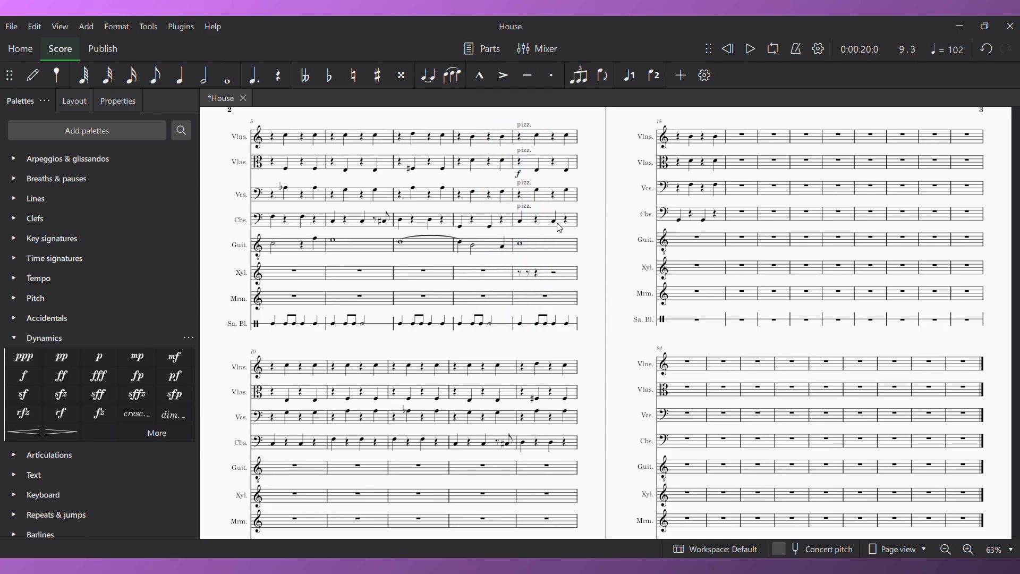
# Enter a quarter note D3 on beat 4 of Contrabasses measure 8
pyautogui.click(489, 228)
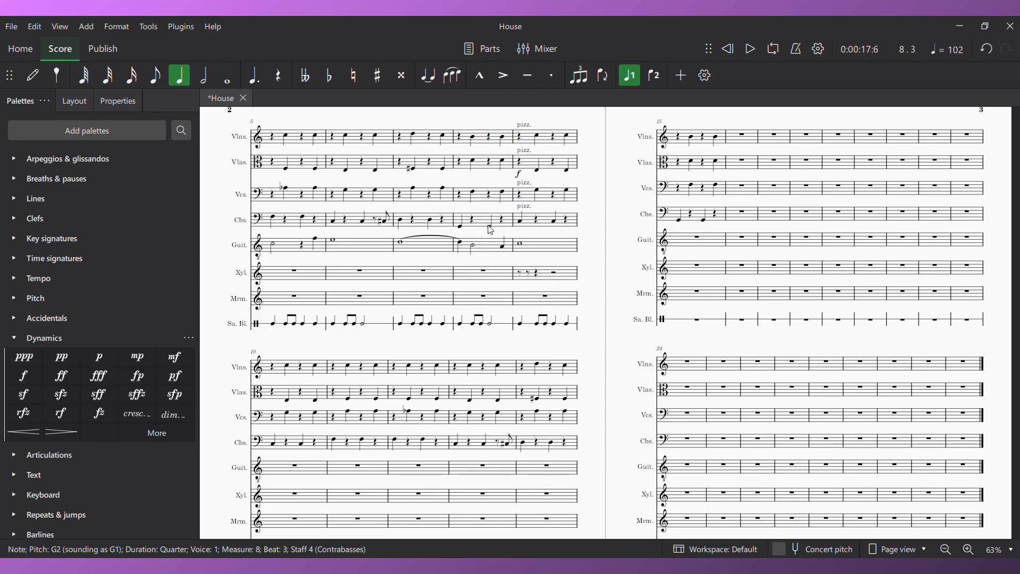
pyautogui.press('n')
pyautogui.press('d')
pyautogui.scroll(5, 490, 230)
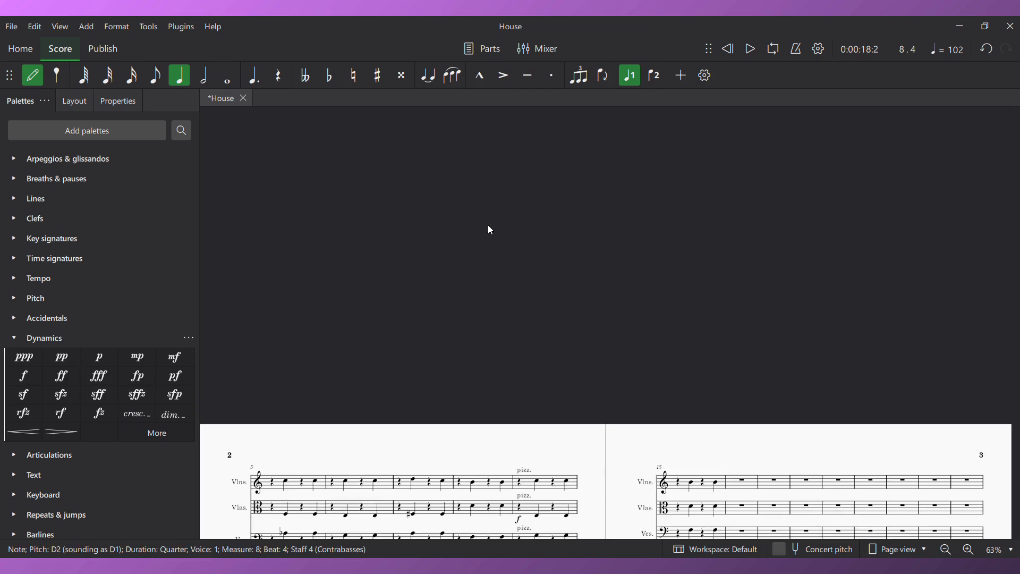
pyautogui.scroll(-5, 491, 230)
pyautogui.hotkey('ctrl', 'Up')
pyautogui.press('Escape')
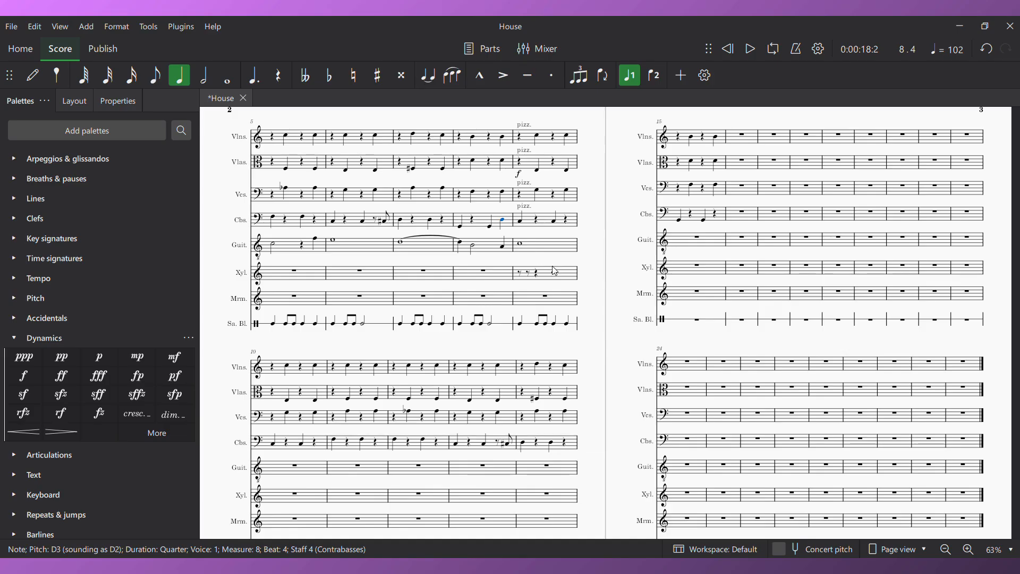
# Play back the end of measure 8 into measure 9 to hear the new contrabass note
pyautogui.moveTo(305, 355); pyautogui.dragTo(666, 286)
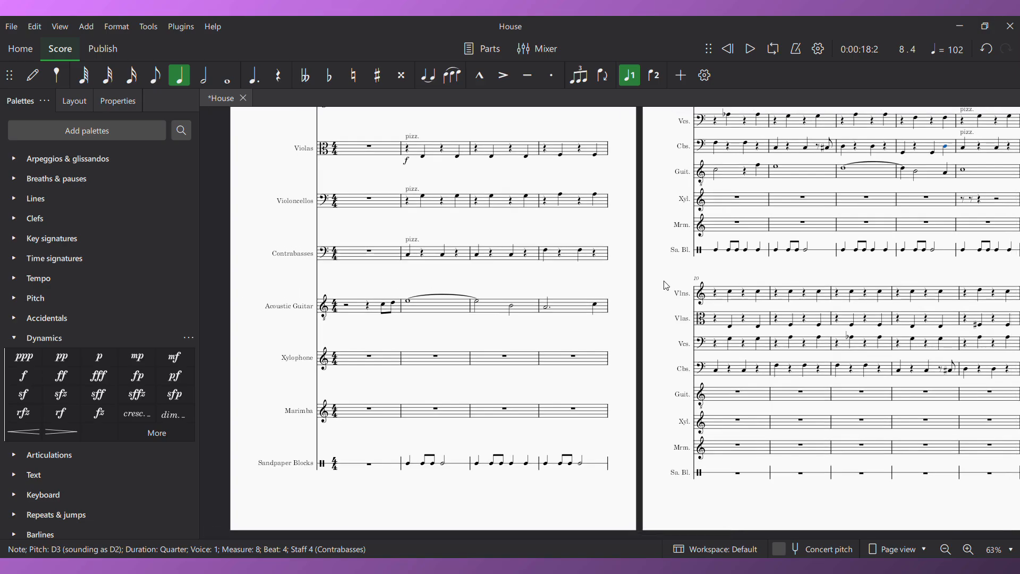
pyautogui.click(384, 308)
pyautogui.press('space')
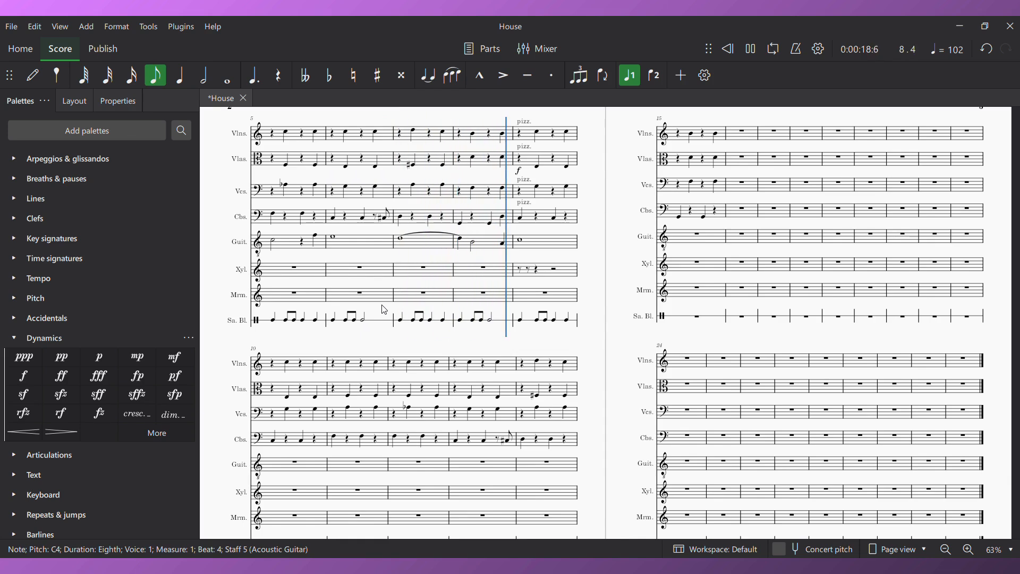
pyautogui.press('space')
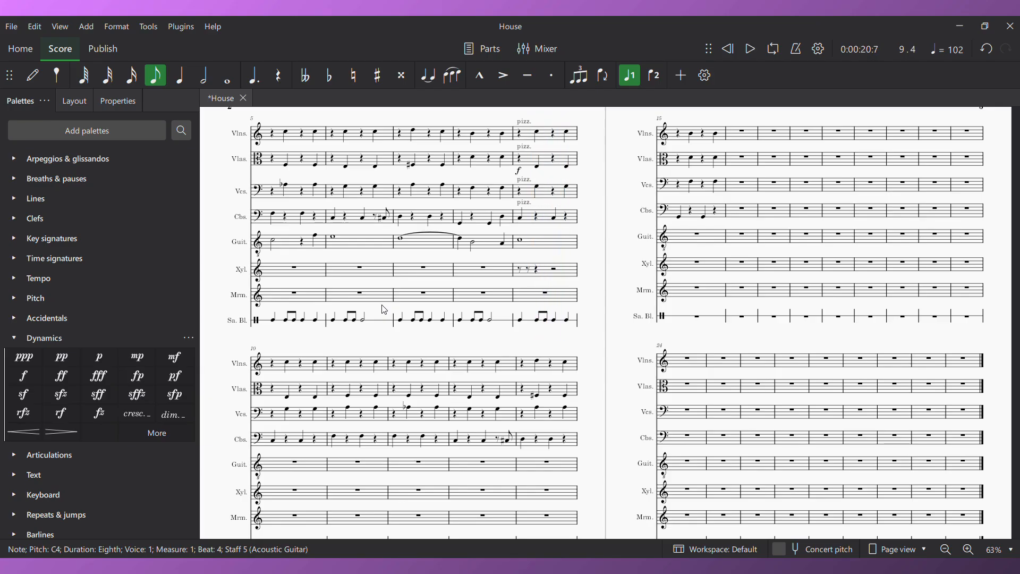
# Reset Xylophone measure 9 to a full-measure rest and insert an empty measure before measure 10
pyautogui.click(522, 272)
pyautogui.click(556, 268)
pyautogui.press('Delete')
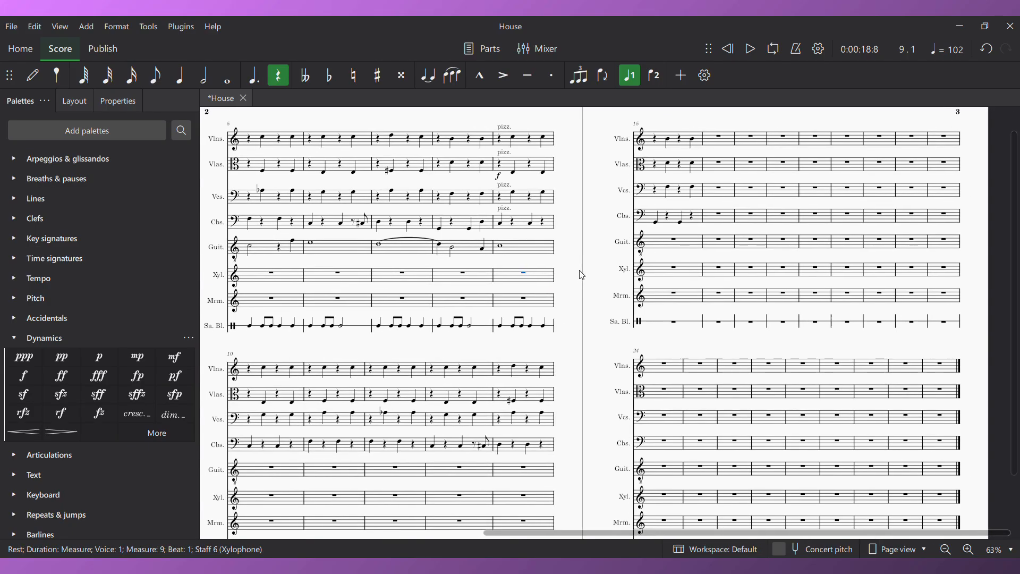
pyautogui.click(250, 370)
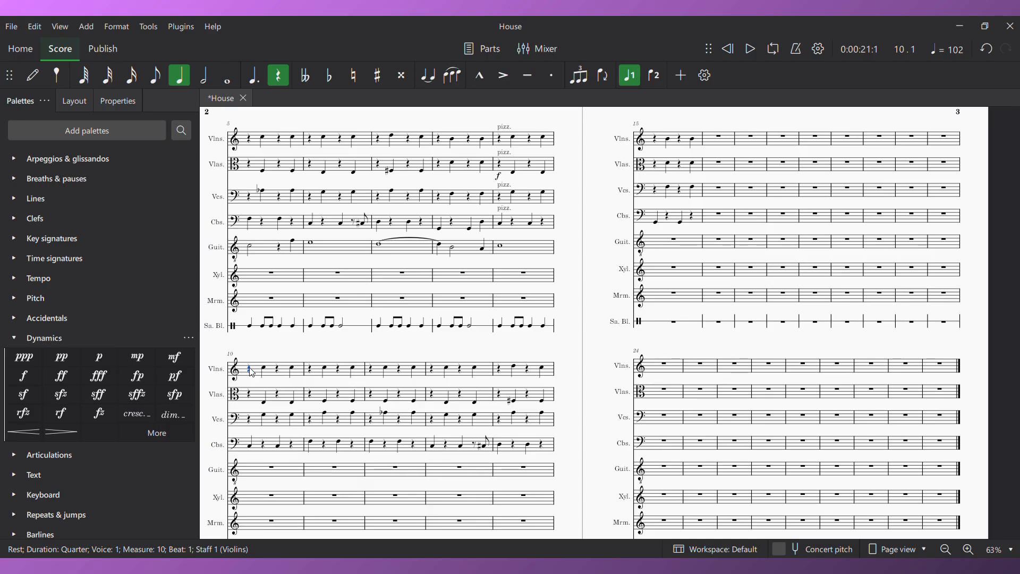
pyautogui.press('Insert')
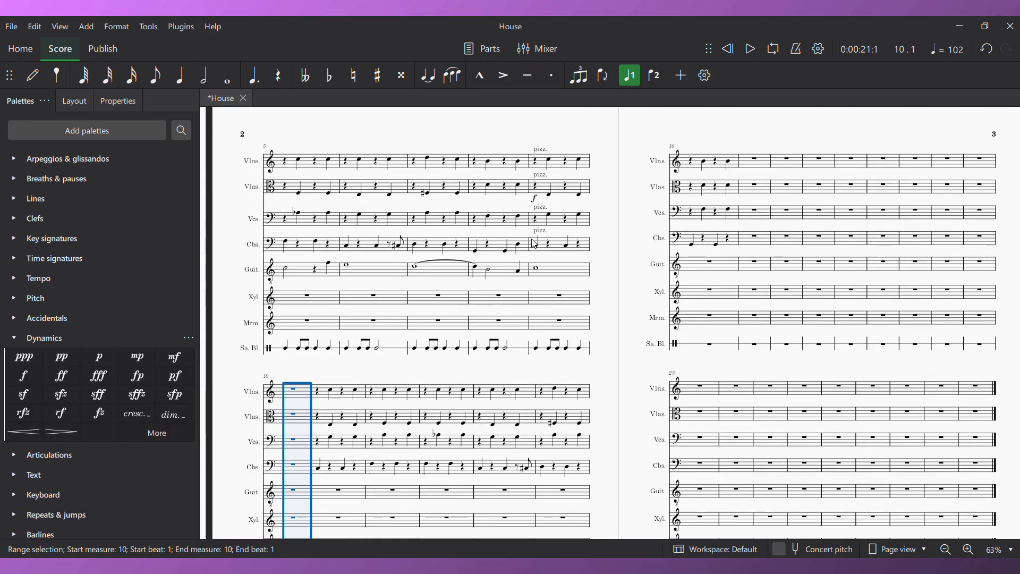
# Delete the f dynamic from Violas measure 9 and copy that measure's four string parts into measure 10
pyautogui.click(537, 244)
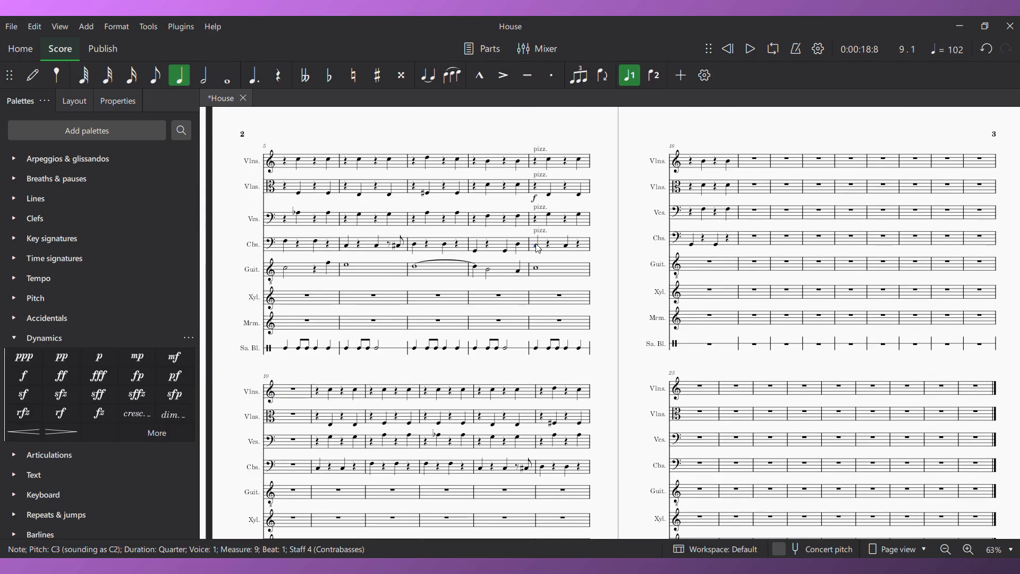
pyautogui.click(537, 199)
pyautogui.press('Delete')
pyautogui.click(534, 161)
pyautogui.keyDown('shift'); pyautogui.click(579, 242); pyautogui.keyUp('shift')
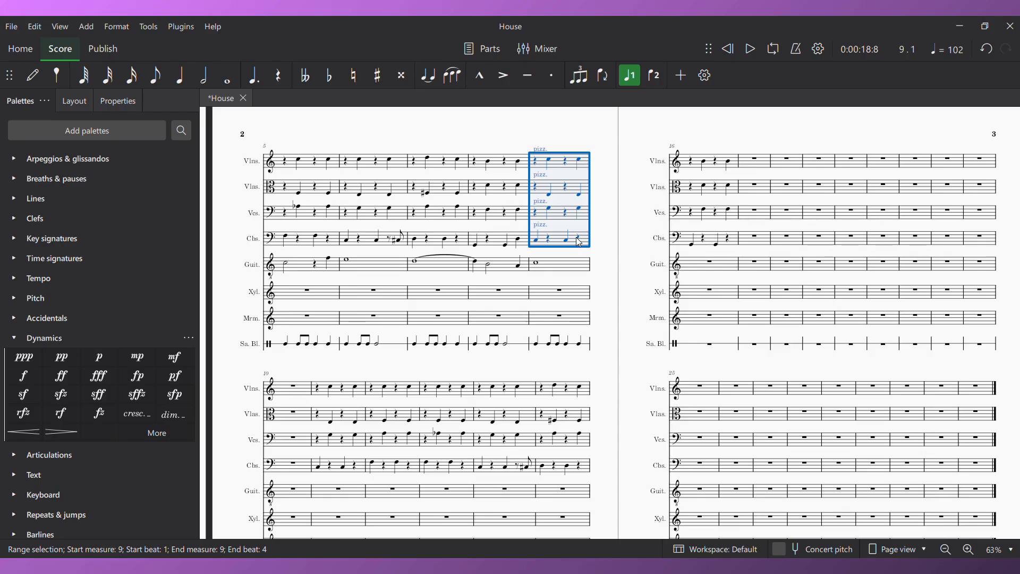
pyautogui.click(293, 393)
pyautogui.hotkey('ctrl', 'v')
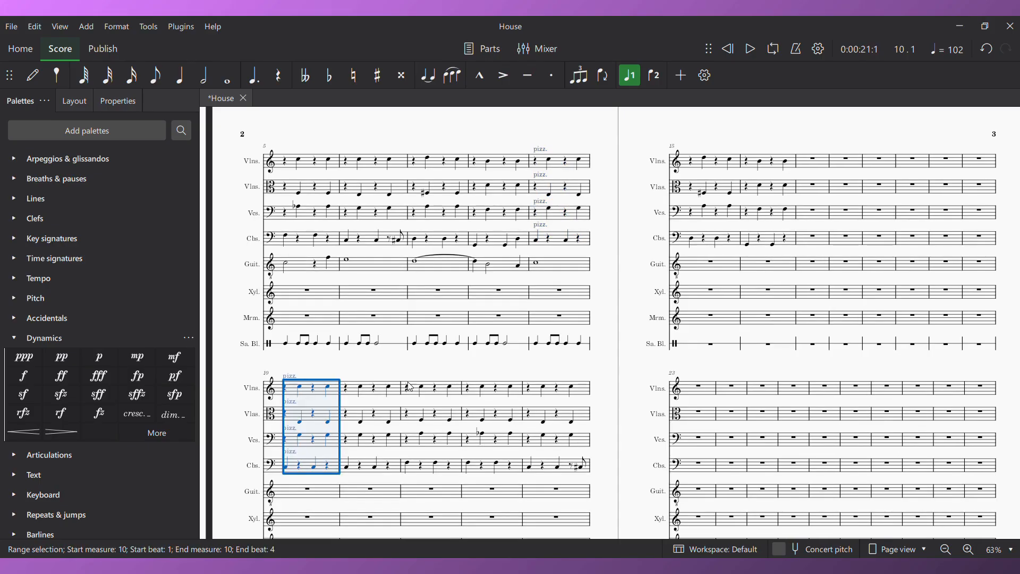
# Play back the transition into measure 10 to check the extended string accompaniment
pyautogui.moveTo(543, 354); pyautogui.dragTo(585, 347)
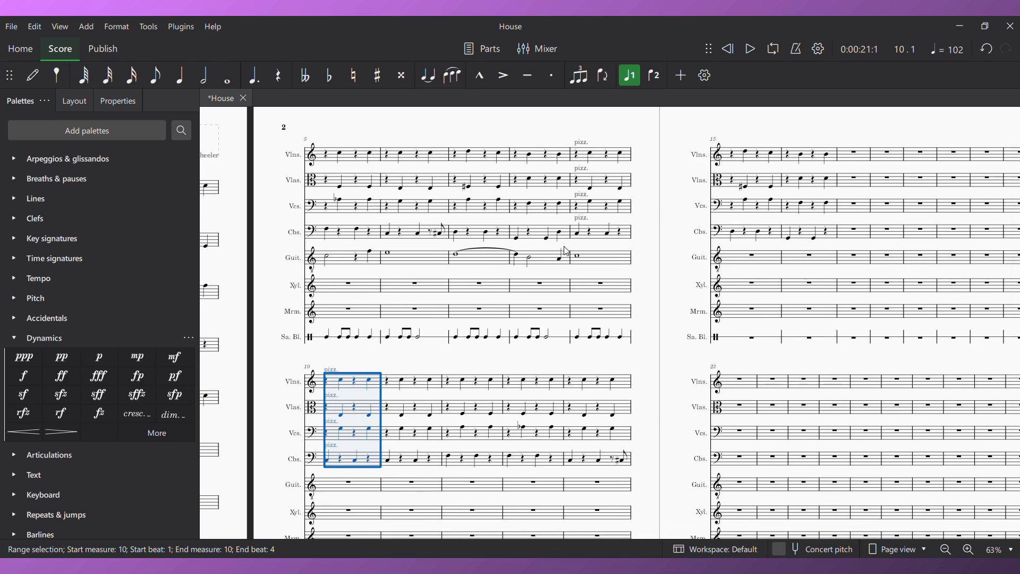
pyautogui.click(515, 181)
pyautogui.press('space')
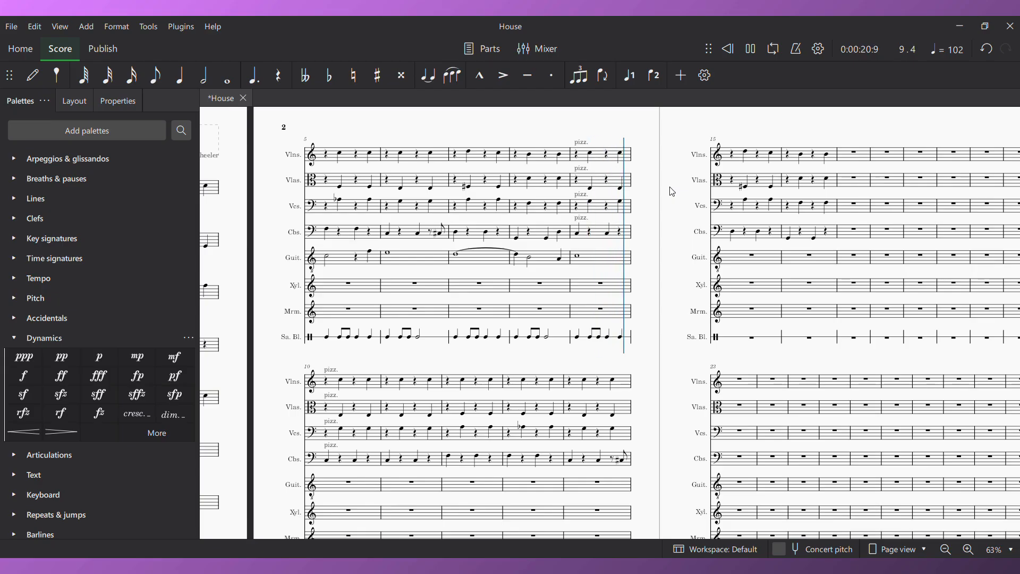
pyautogui.press('space')
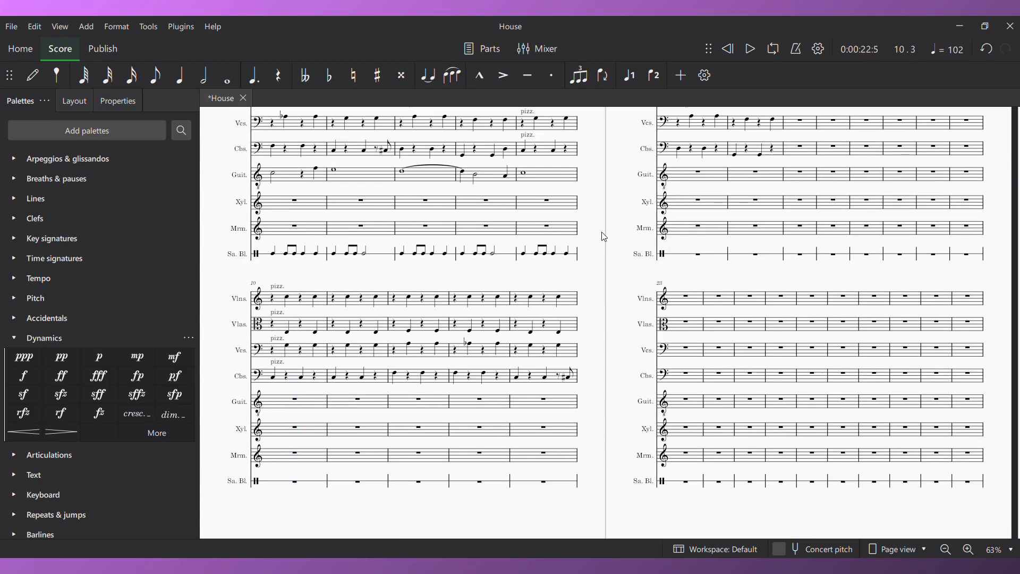
# Divide the full-measure rest in Xylophone measure 10 into a half rest and an eighth rest, with eighth-note entry starting at beat 3.5
pyautogui.click(298, 431)
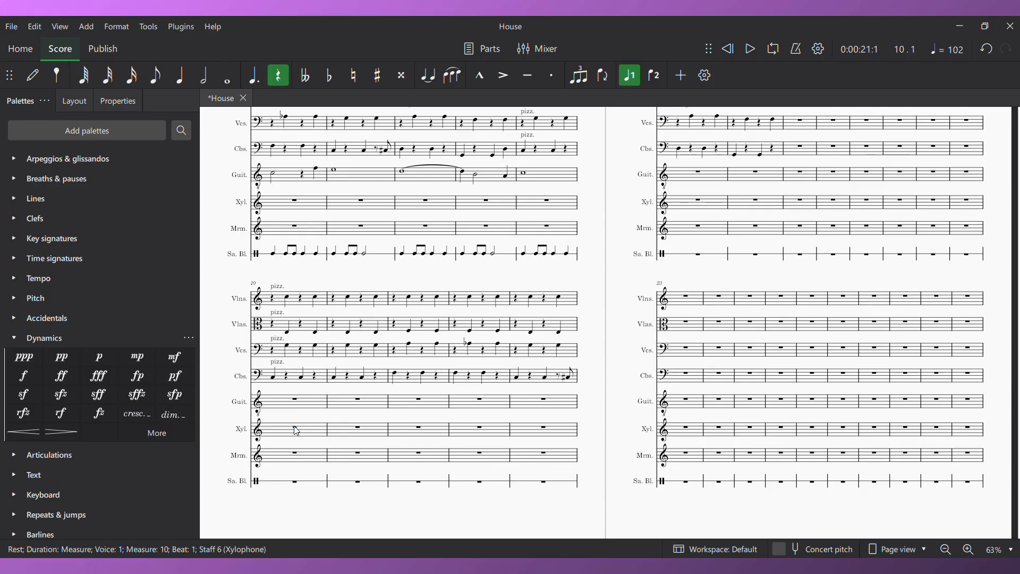
pyautogui.click(210, 78)
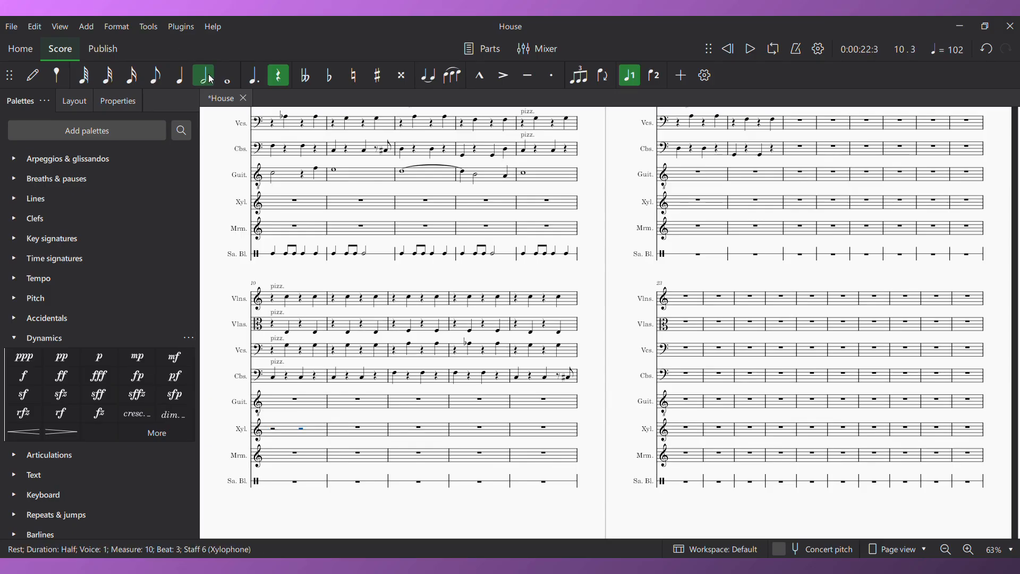
pyautogui.press('5')
pyautogui.press('n')
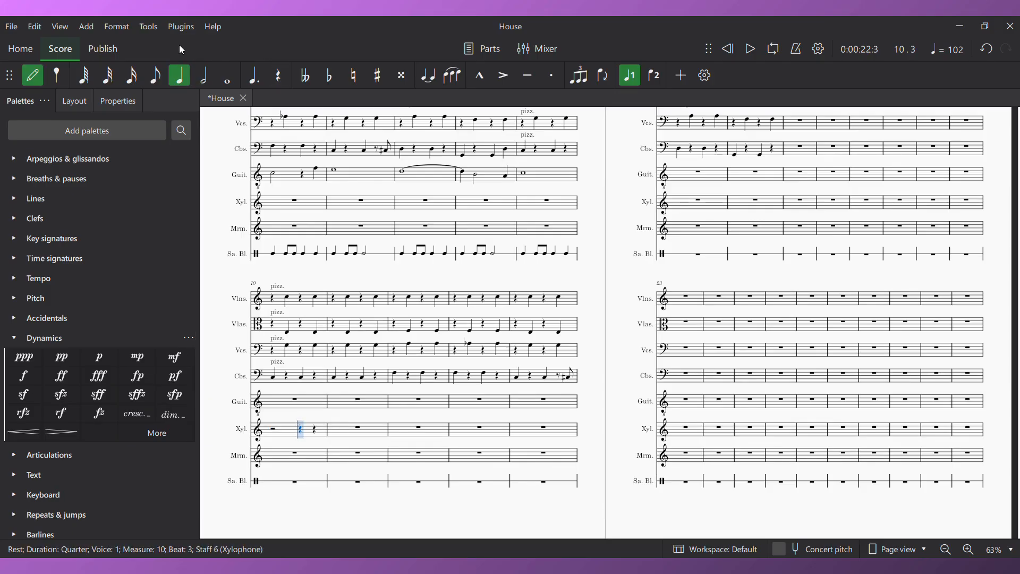
pyautogui.press('Escape')
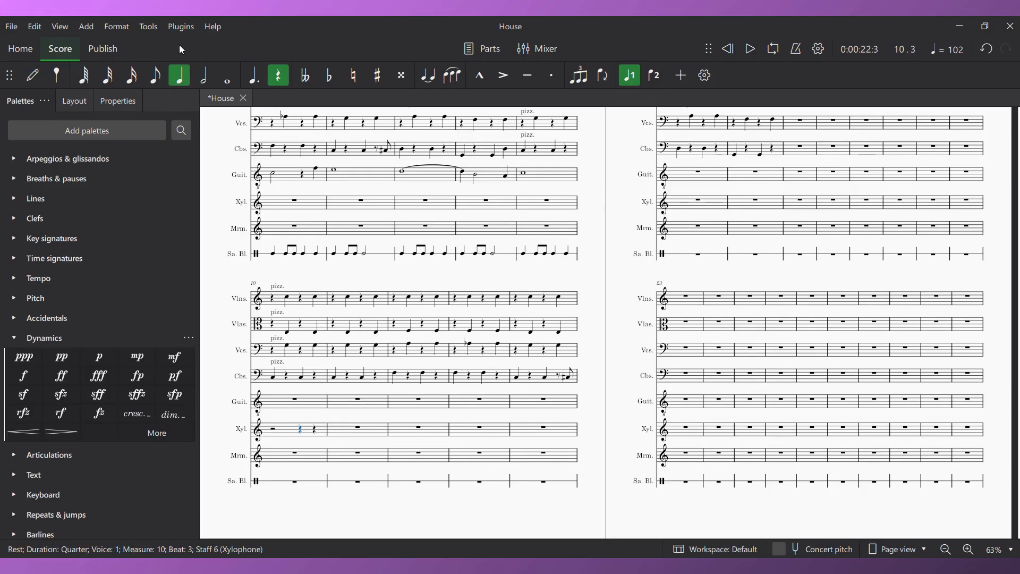
pyautogui.click(158, 78)
pyautogui.press('n')
pyautogui.press('Right')
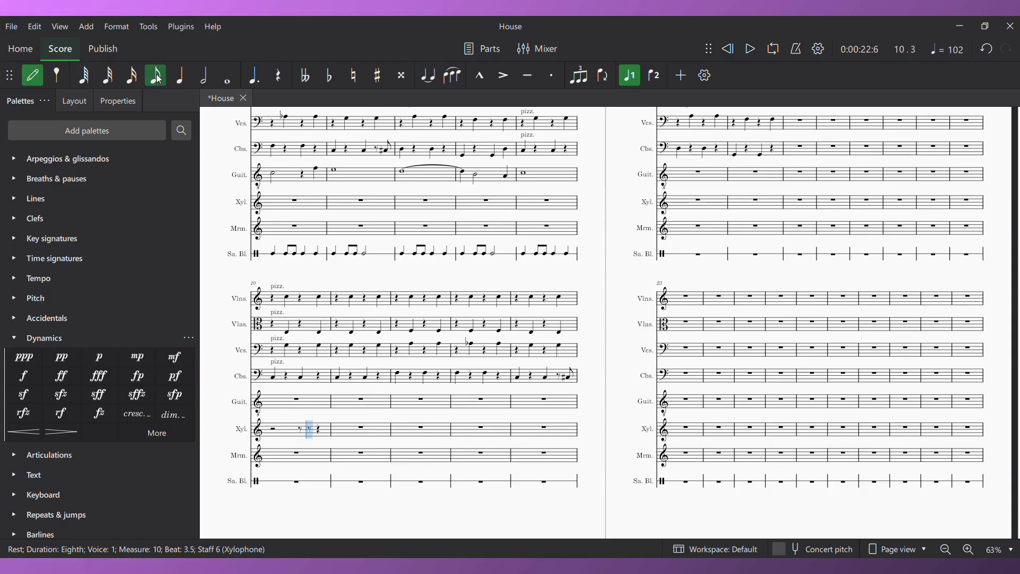
# Enter eighth notes G4, A4 and C5 from beat 3.5 of Xylophone measure 10, leading to a half note E5 in measure 11
pyautogui.press('f')
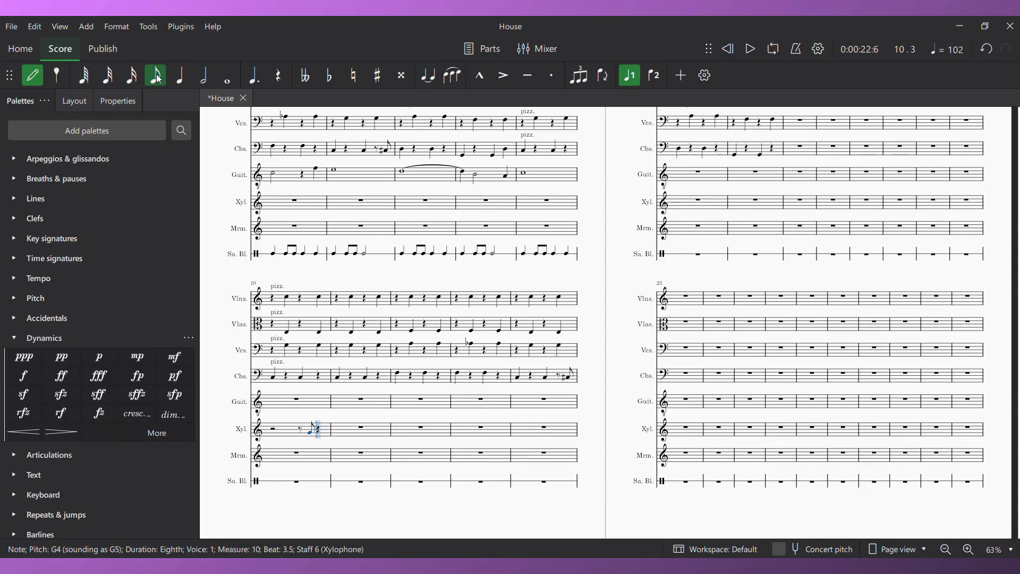
pyautogui.press('a')
pyautogui.press('c')
pyautogui.click(204, 78)
pyautogui.press('e')
pyautogui.press('Escape')
# Play back the new xylophone phrase from beat 3 of measure 10 into measure 11
pyautogui.press('Left')
pyautogui.press('Left')
pyautogui.press('Left')
pyautogui.press('Left')
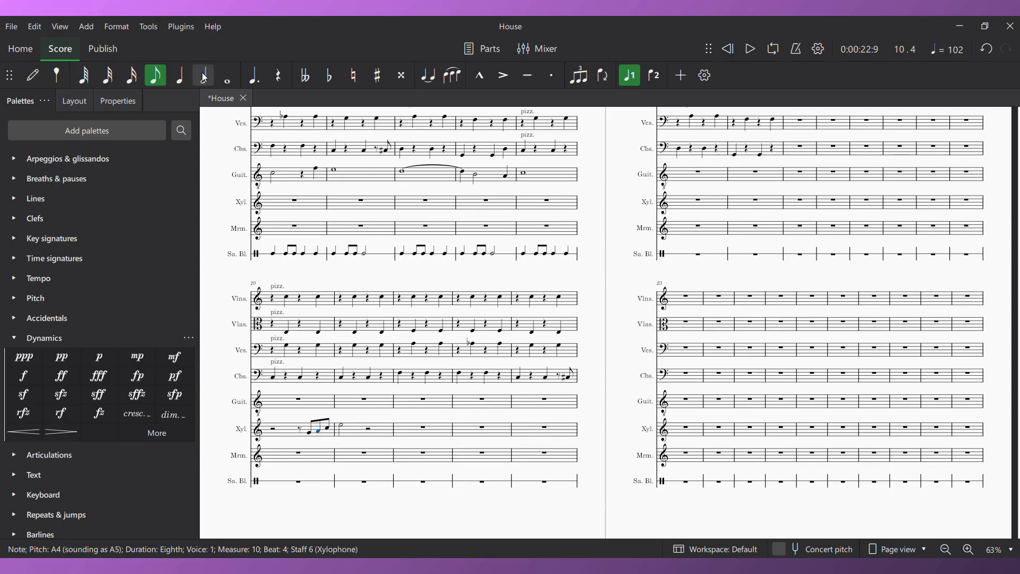
pyautogui.press('space')
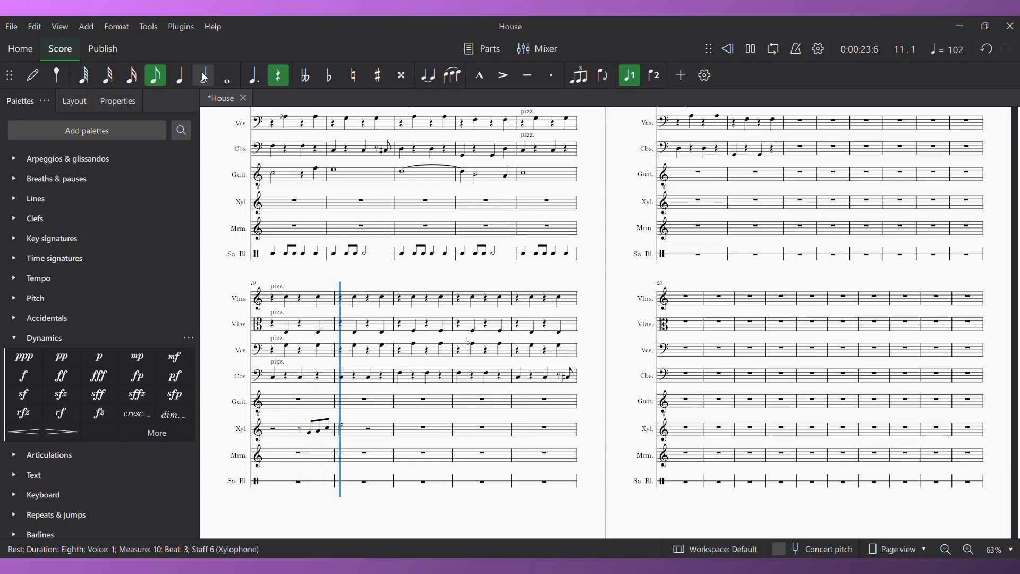
pyautogui.press('space')
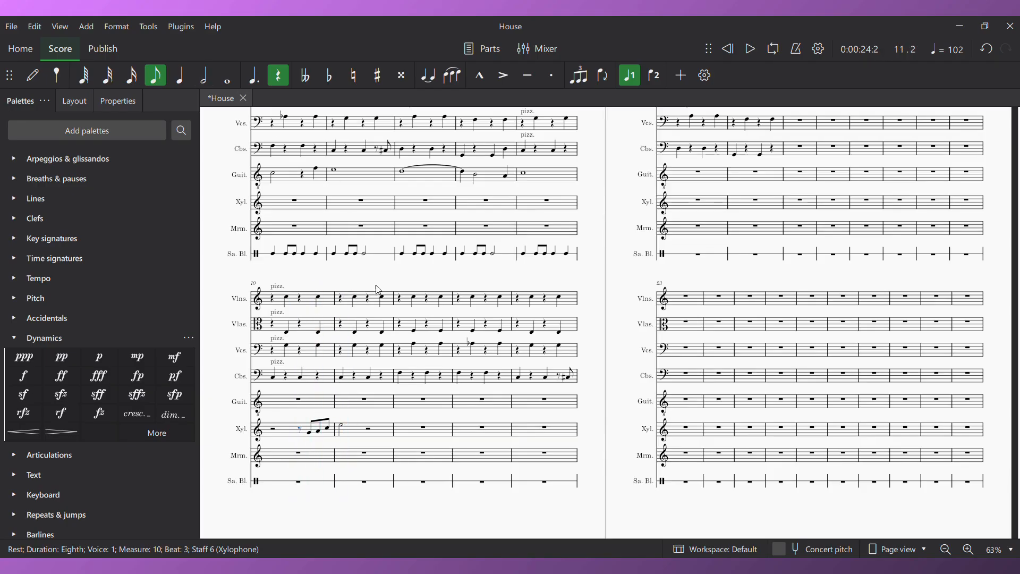
# Add decrescendo hairpins to the four string parts from the start of measure 9 through beat 3 of measure 10
pyautogui.scroll(3, 396, 287)
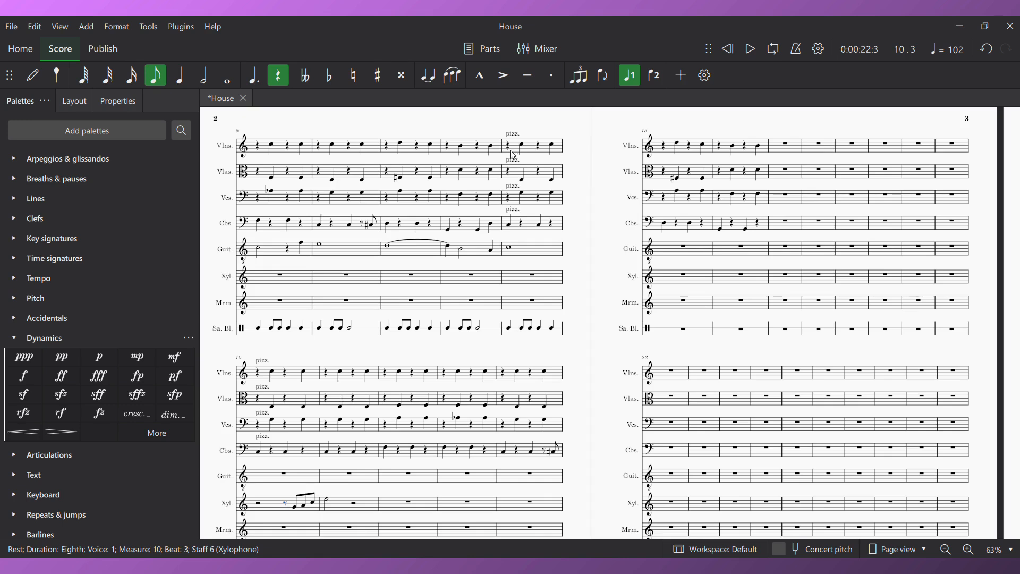
pyautogui.click(510, 148)
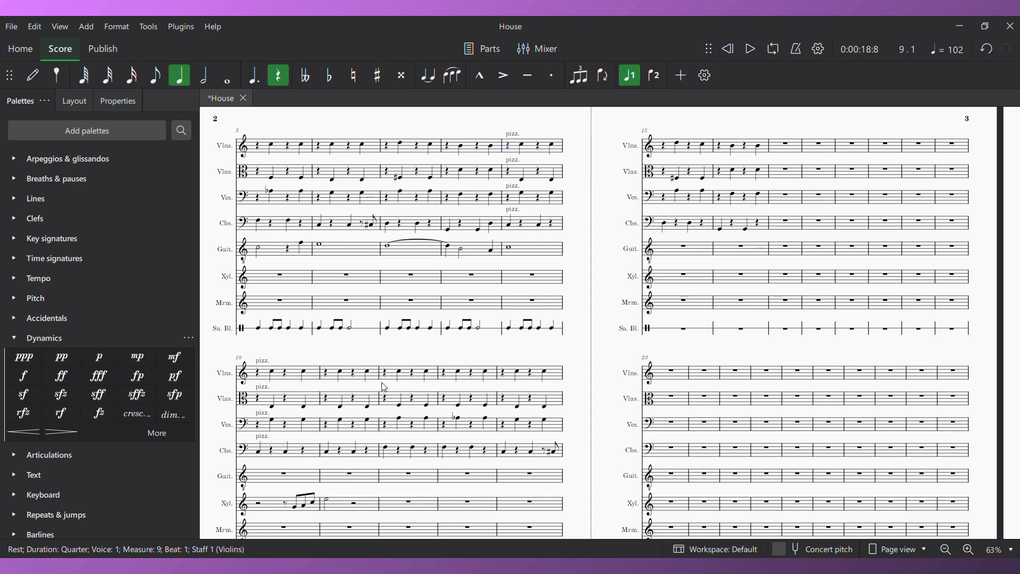
pyautogui.keyDown('shift'); pyautogui.click(289, 458); pyautogui.keyUp('shift')
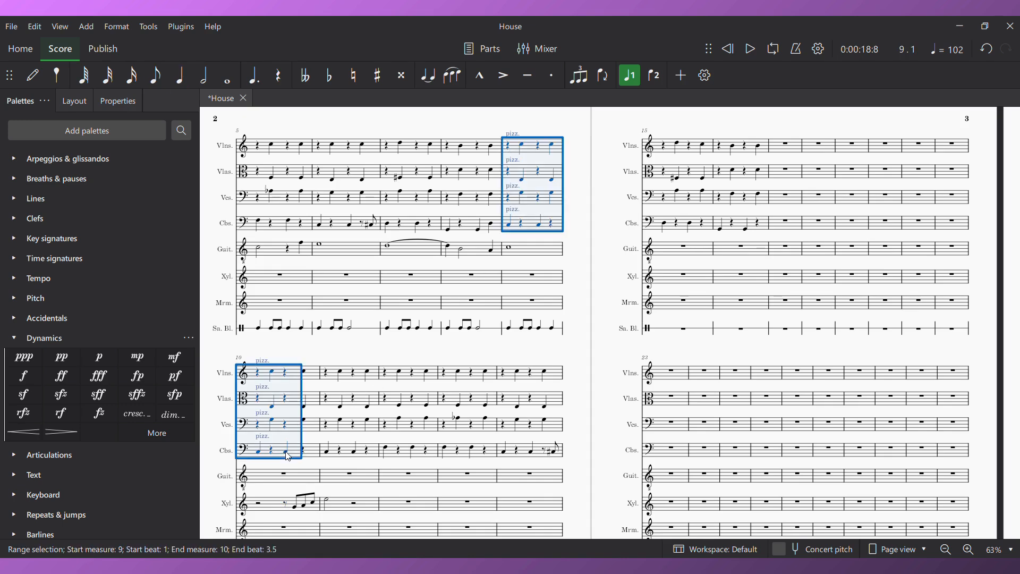
pyautogui.press('less')
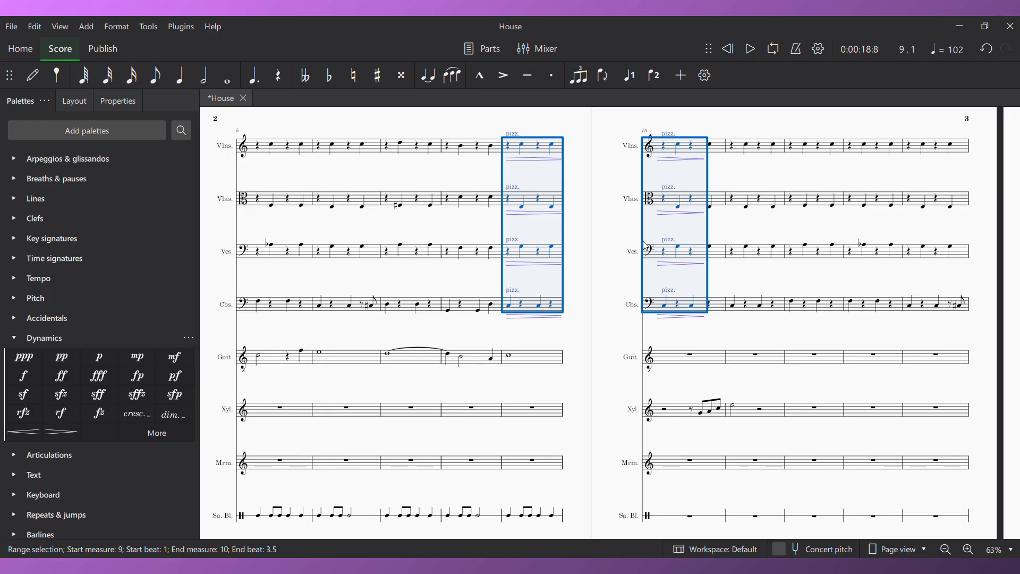
# Play back measures 9 and 10 to hear the string decrescendo leading into the xylophone phrase
pyautogui.click(507, 151)
pyautogui.press('space')
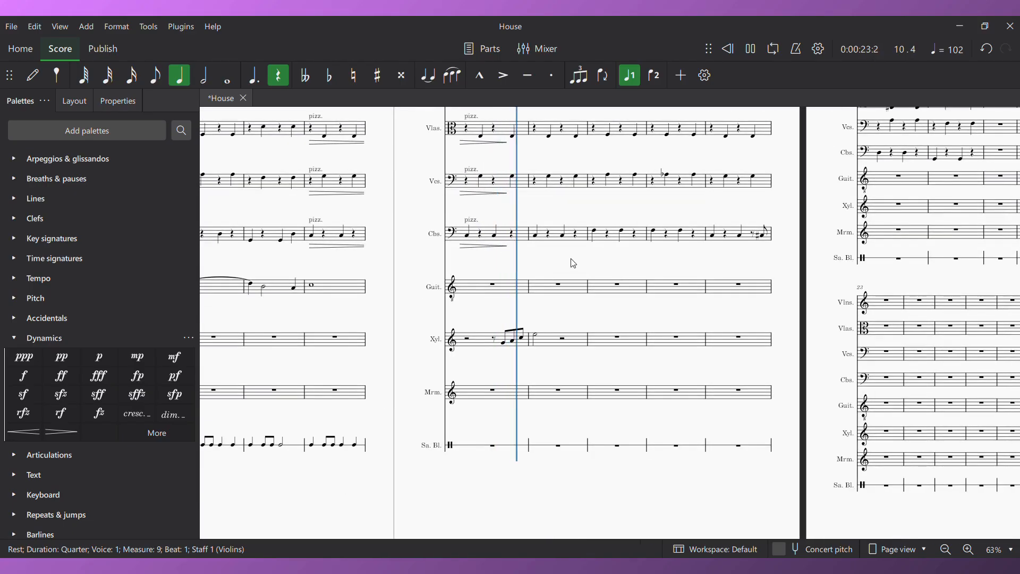
pyautogui.press('space')
# Copy the Xylophone phrase from measure 10 through the half note in measure 11 into the Marimba staff at measure 10
pyautogui.click(422, 369)
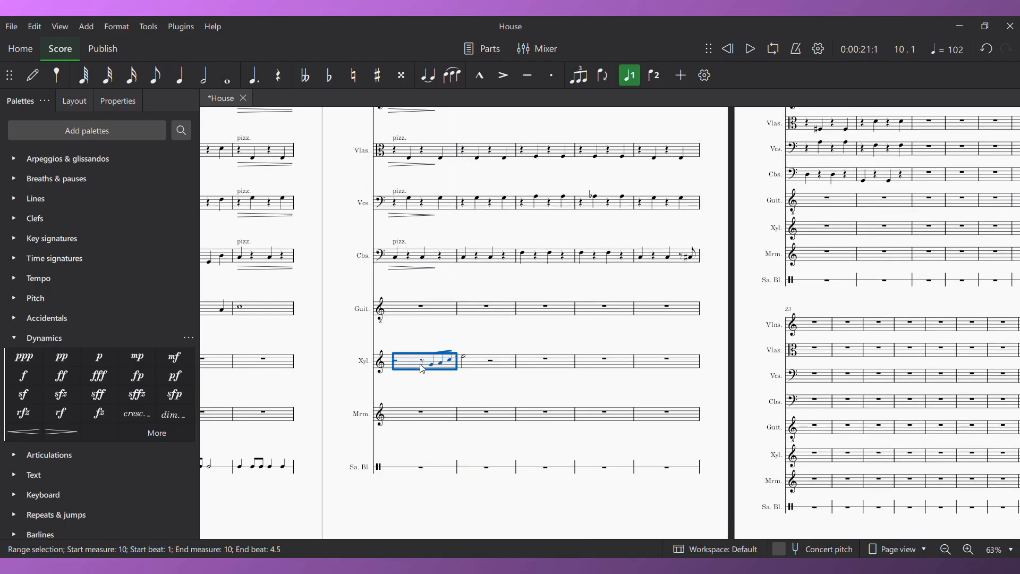
pyautogui.moveTo(462, 361); pyautogui.dragTo(465, 362)
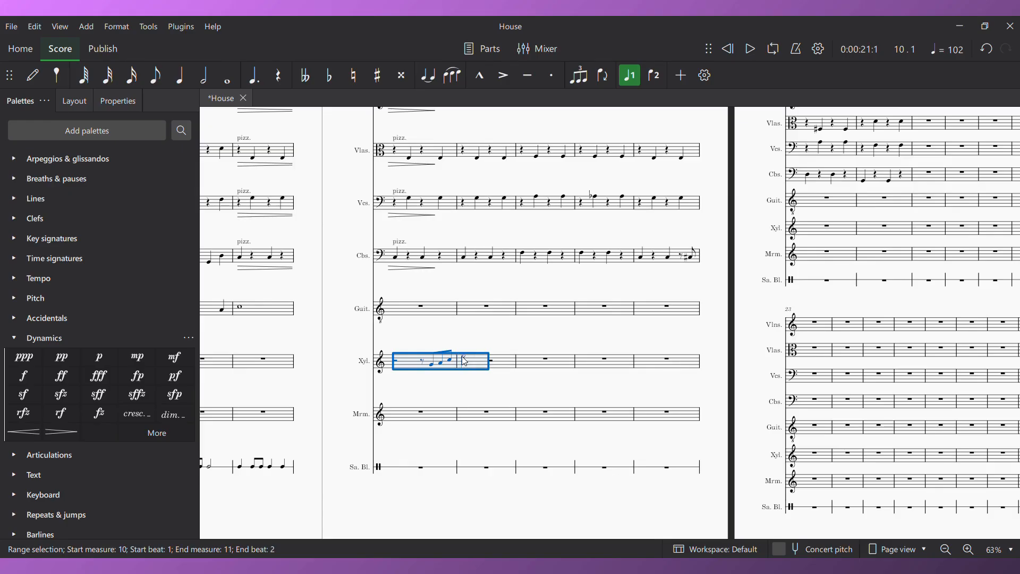
pyautogui.click(422, 413)
pyautogui.hotkey('ctrl', 'v')
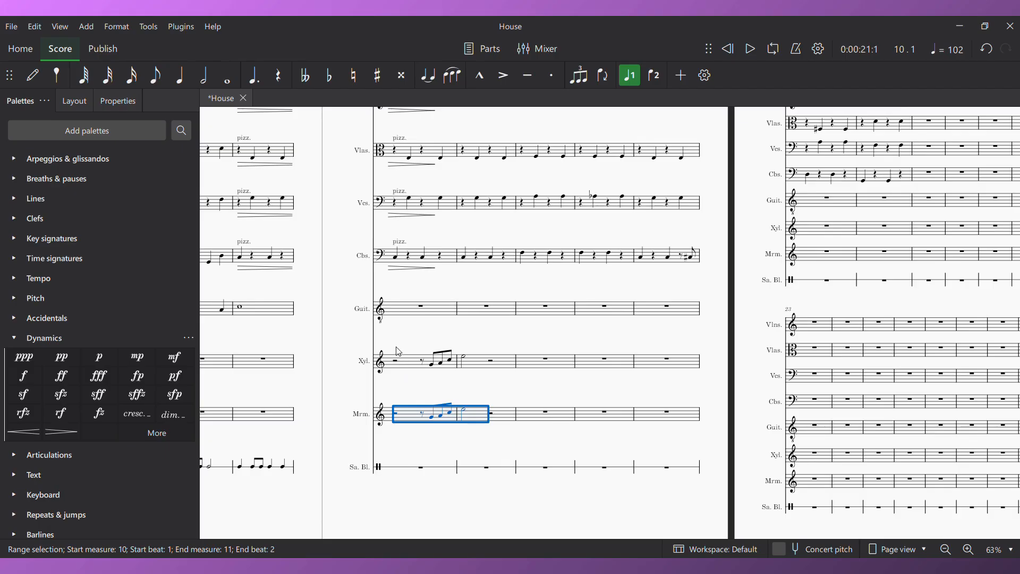
pyautogui.press('Escape')
# Play back measures 10 and 11 to hear the xylophone and marimba together
pyautogui.click(398, 366)
pyautogui.press('space')
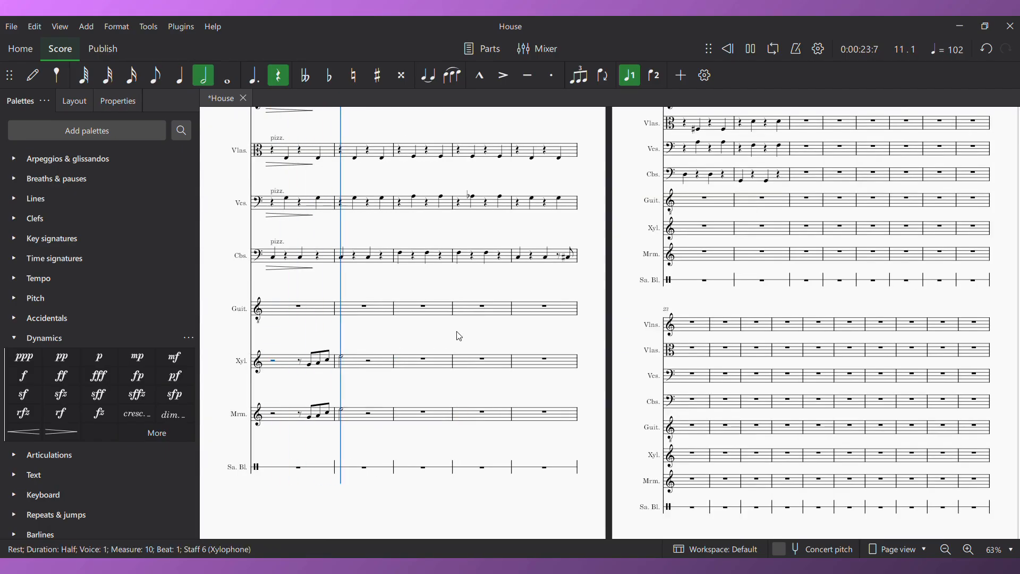
pyautogui.press('space')
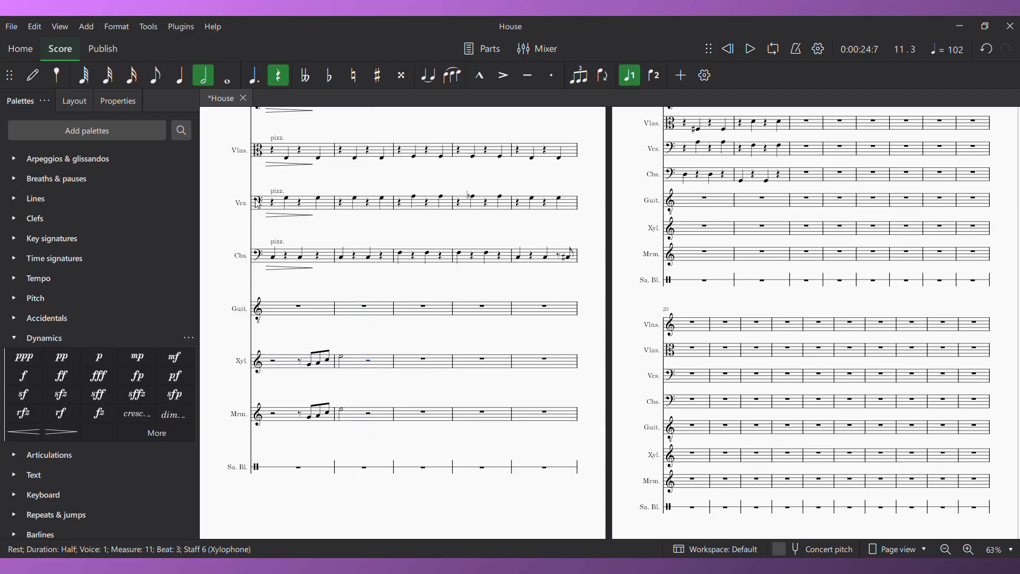
pyautogui.press('Left')
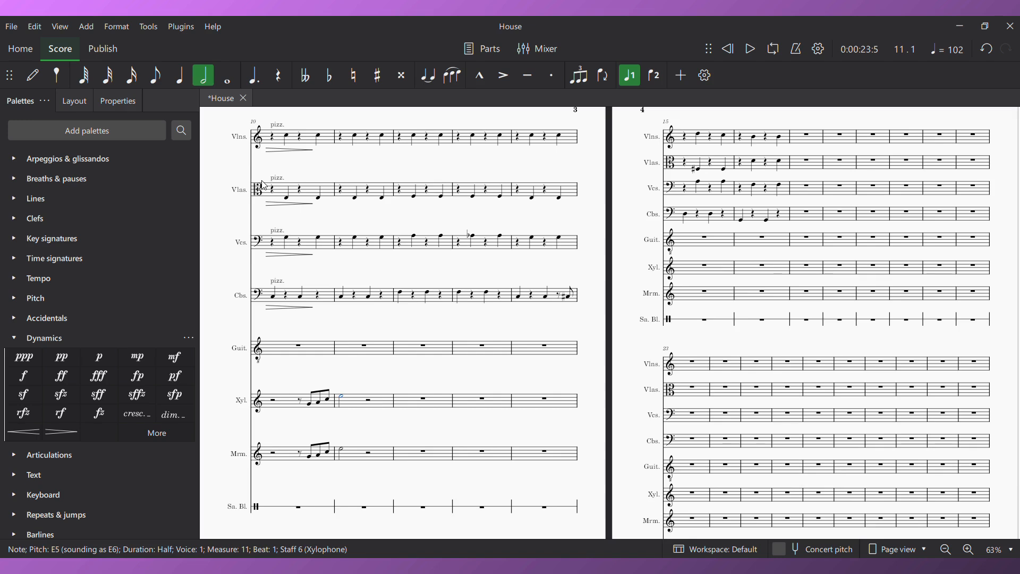
pyautogui.press('Right')
pyautogui.press('n')
pyautogui.press('Escape')
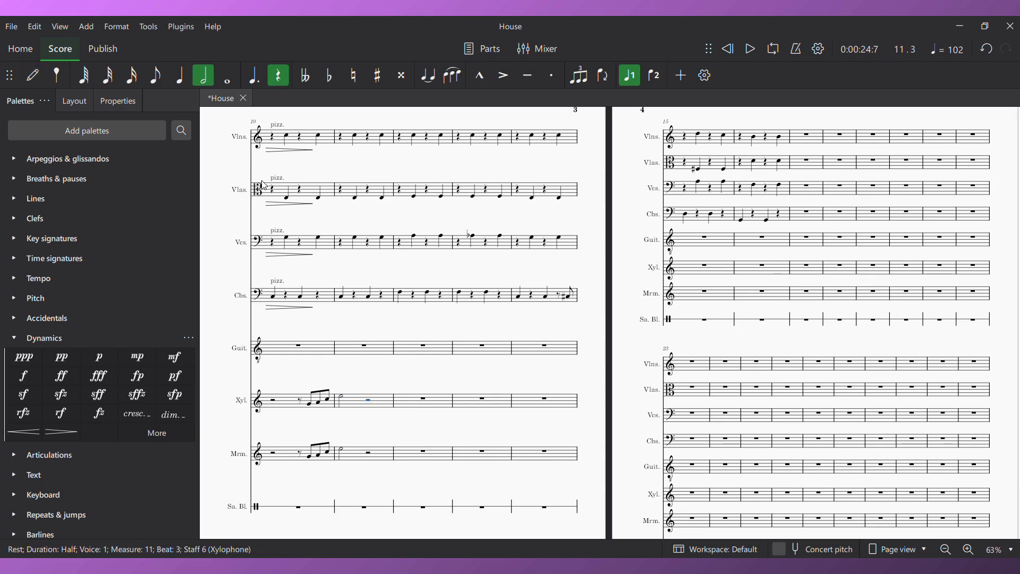
pyautogui.press('Left')
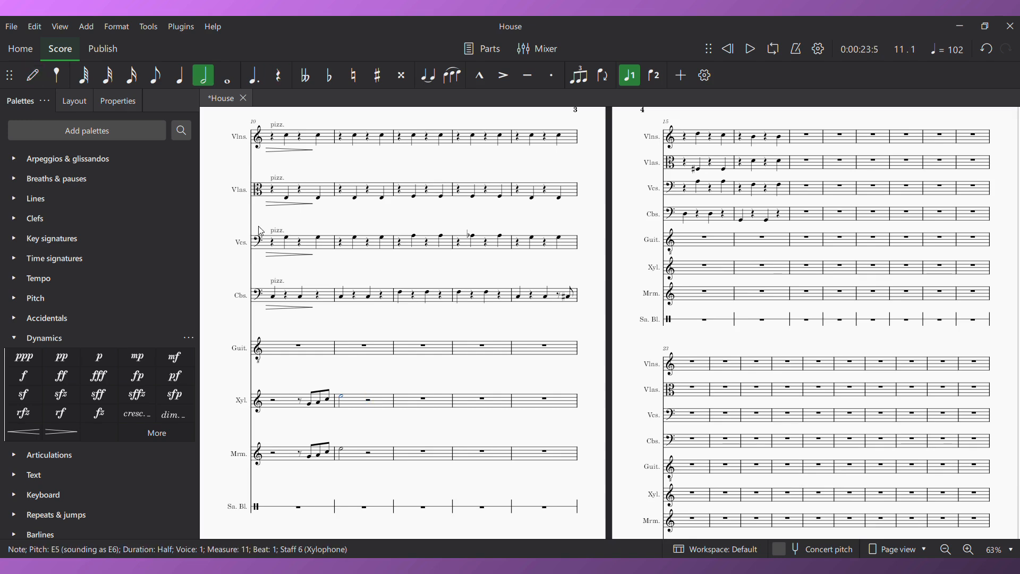
# Enter a quarter note G5 on beat 4 of Xylophone measure 11 and a half note F5 at the start of measure 12
pyautogui.moveTo(310, 343); pyautogui.dragTo(687, 338)
pyautogui.moveTo(568, 338); pyautogui.dragTo(554, 387)
pyautogui.click(532, 408)
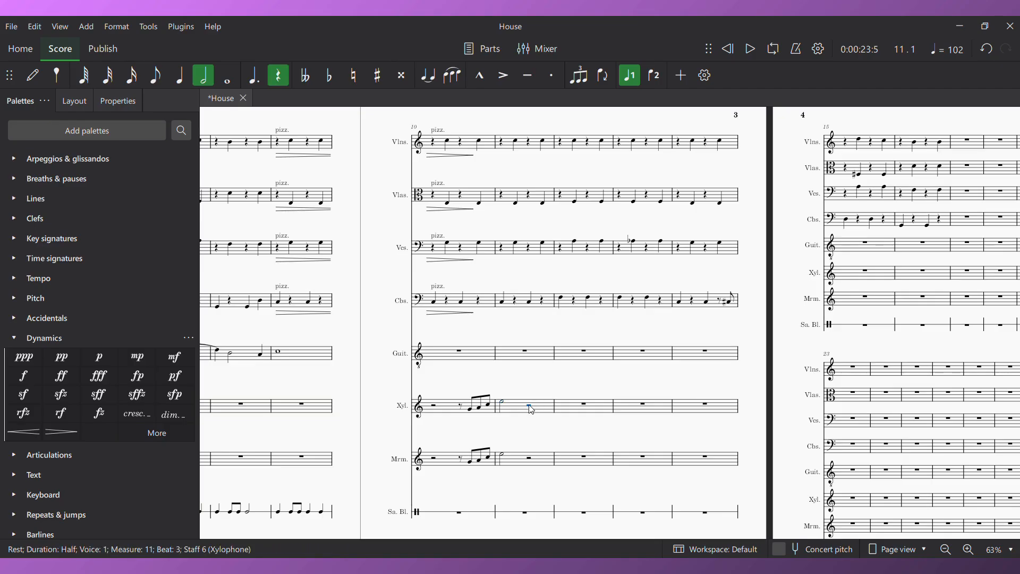
pyautogui.click(180, 81)
pyautogui.press('n')
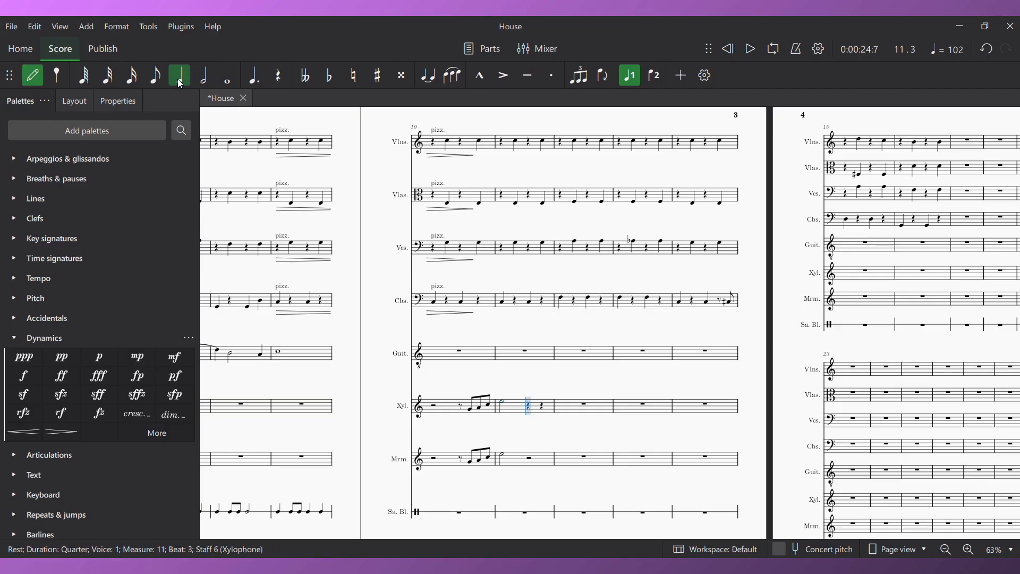
pyautogui.press('Right')
pyautogui.press('g')
pyautogui.click(204, 80)
pyautogui.press('e')
pyautogui.press('Escape')
# Lengthen the E5 in Xylophone measure 11 to a dotted half note and play the melody back into measure 12
pyautogui.press('Right')
pyautogui.press('Left')
pyautogui.click(253, 75)
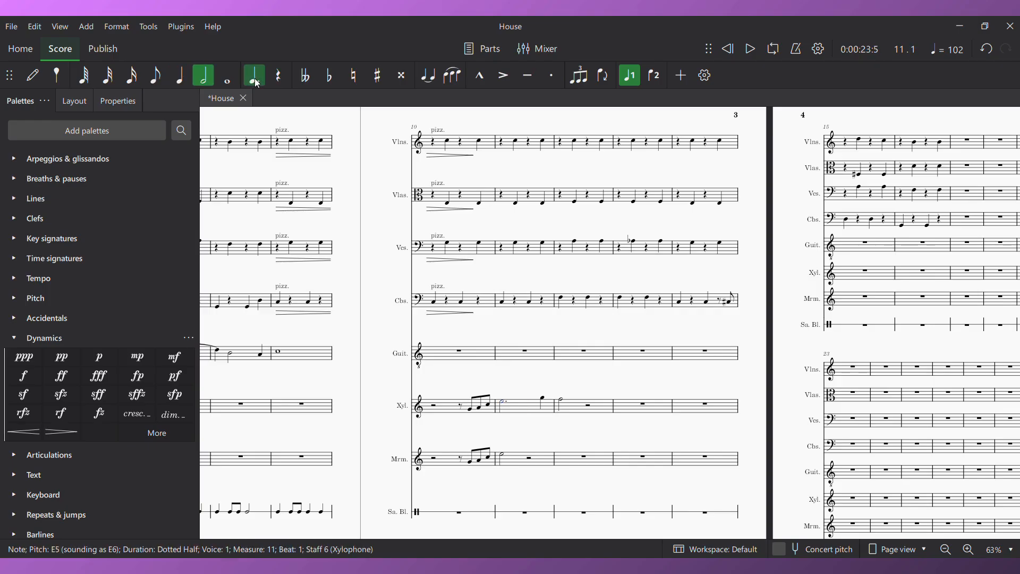
pyautogui.press('space')
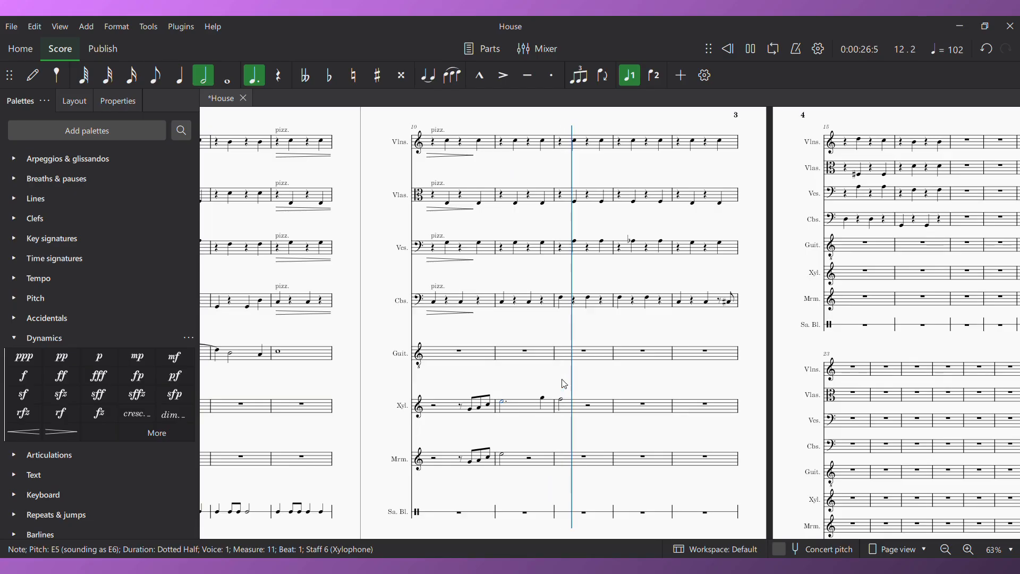
pyautogui.press('space')
# Enter eighth notes F5, E5 and C5 from beat 3.5 of Xylophone measure 12, after an eighth rest
pyautogui.press('Right')
pyautogui.press('Right')
pyautogui.press('Right')
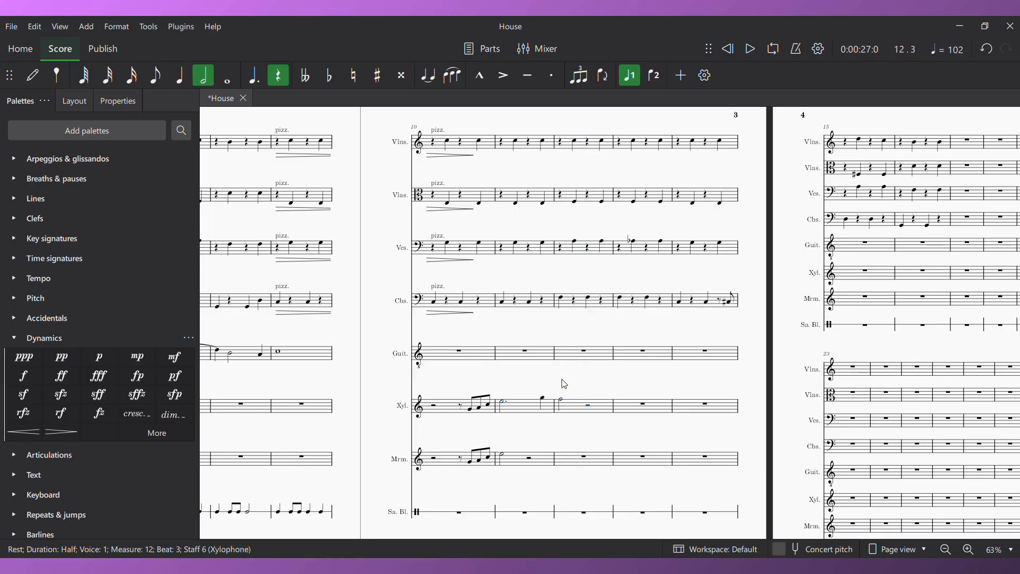
pyautogui.click(154, 75)
pyautogui.press('n')
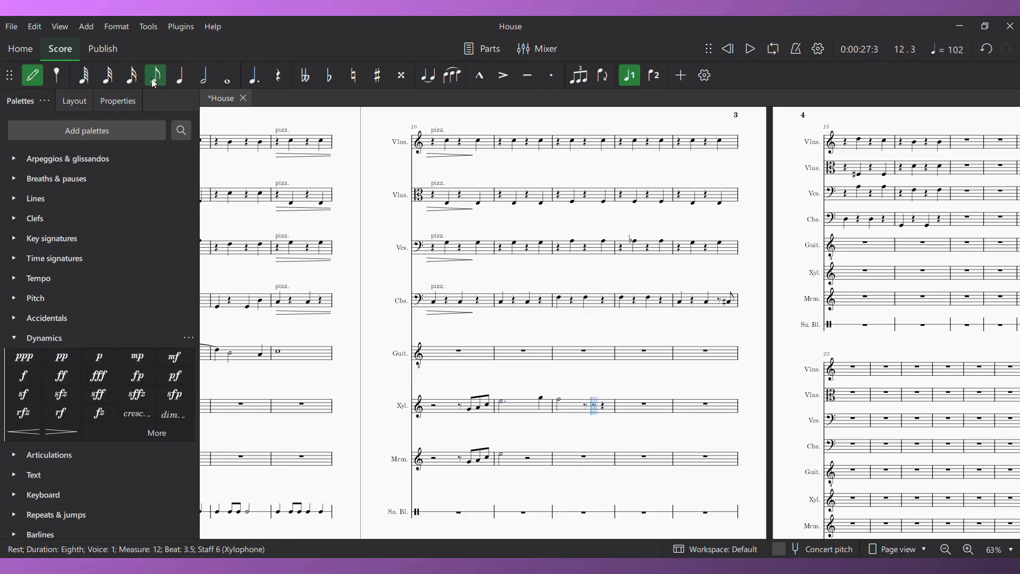
pyautogui.press('Right')
pyautogui.press('f')
pyautogui.press('e')
pyautogui.press('c')
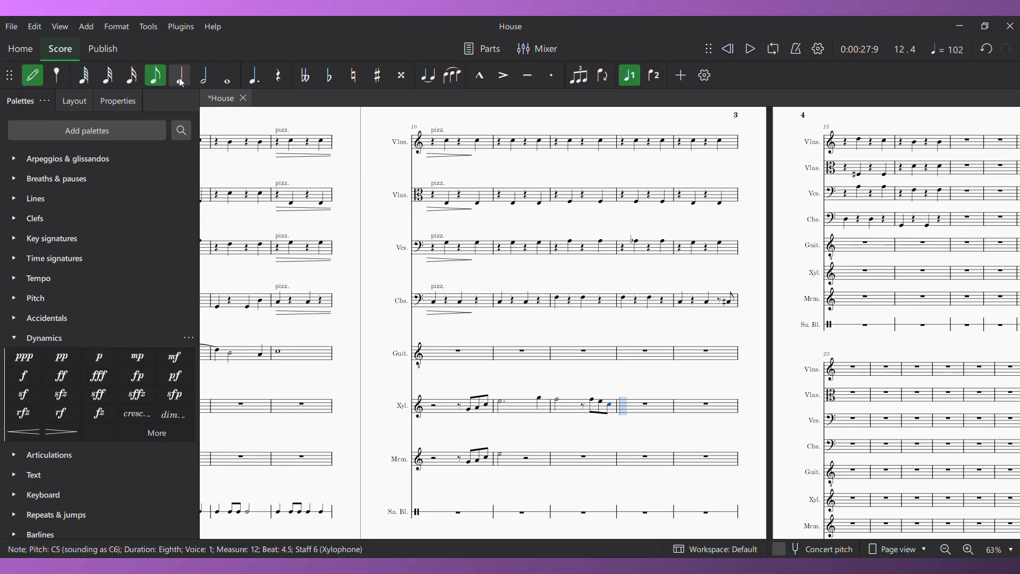
# Replace the last two eighth notes of Xylophone measure 12 with C5 and G4
pyautogui.press('Left')
pyautogui.press('Left')
pyautogui.press('c')
pyautogui.press('g')
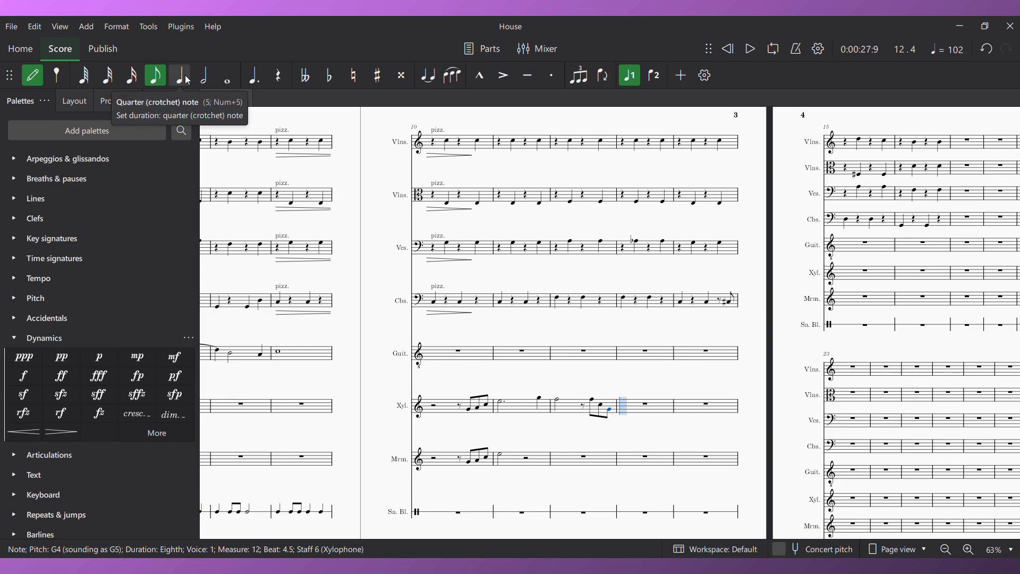
# Enter a dotted quarter note A♭4 at the start of Xylophone measure 13
pyautogui.click(187, 81)
pyautogui.click(257, 80)
pyautogui.press('a')
pyautogui.press('Down')
pyautogui.press('Escape')
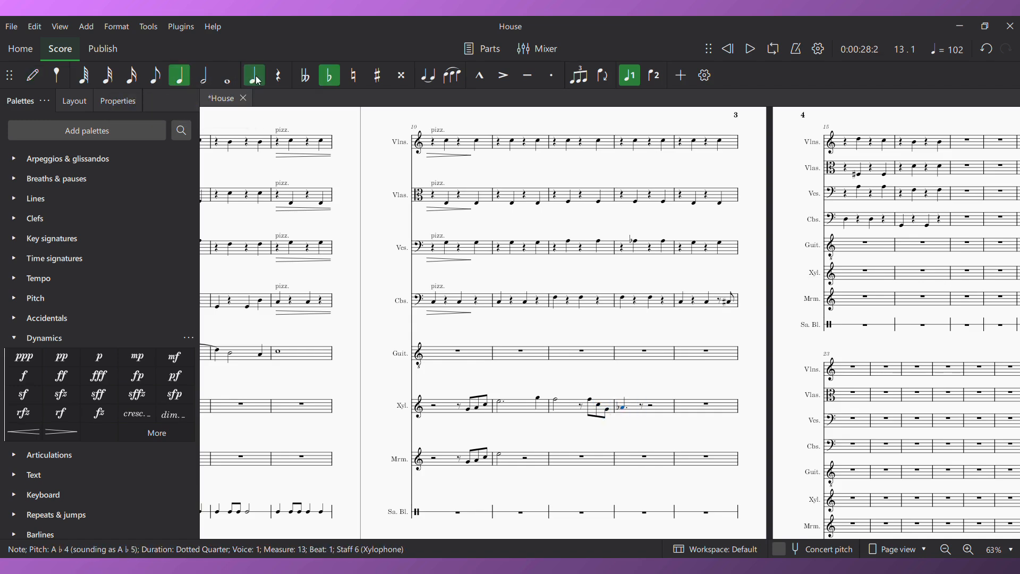
pyautogui.press('Left')
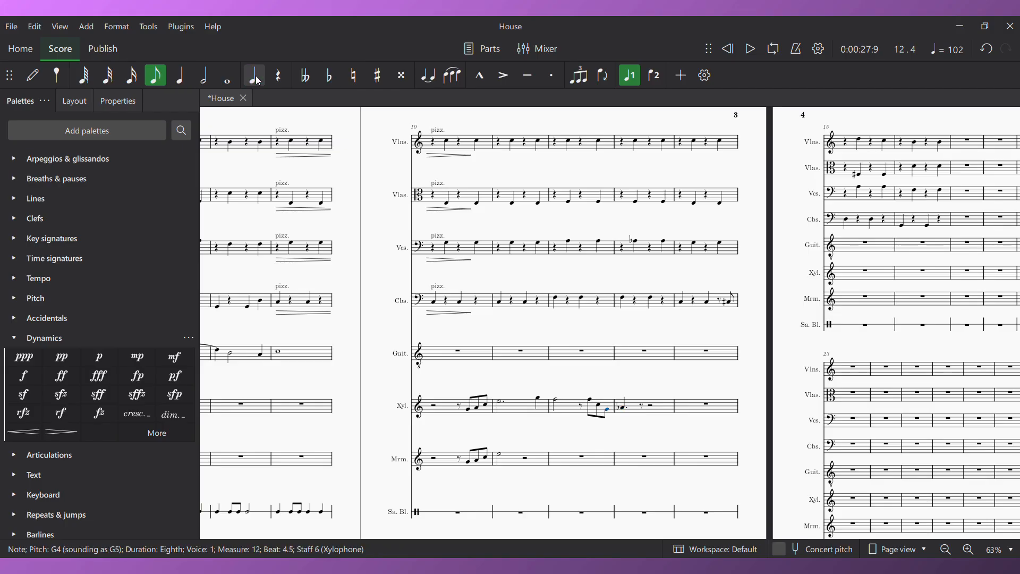
pyautogui.hotkey('shift', 'Left')
pyautogui.hotkey('shift', 'Left')
pyautogui.hotkey('shift', 'Left')
pyautogui.hotkey('shift', 'Left')
pyautogui.hotkey('shift', 'Left')
# Copy the Xylophone melody from the start of measure 11 through the A♭4 in measure 13 into the Marimba staff at measure 11
pyautogui.press('Right')
pyautogui.press('Right')
pyautogui.press('Right')
pyautogui.press('Right')
pyautogui.press('Right')
pyautogui.hotkey('shift', 'Left')
pyautogui.hotkey('shift', 'Left')
pyautogui.hotkey('shift', 'Left')
pyautogui.hotkey('shift', 'Left')
pyautogui.hotkey('shift', 'Left')
pyautogui.hotkey('shift', 'Left')
pyautogui.hotkey('shift', 'Left')
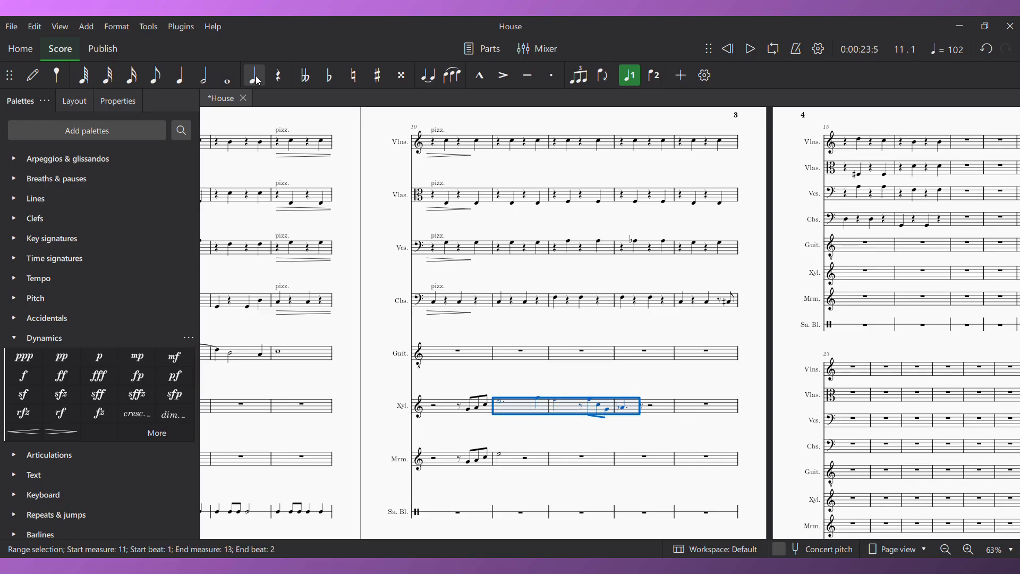
pyautogui.click(503, 460)
pyautogui.hotkey('ctrl', 'v')
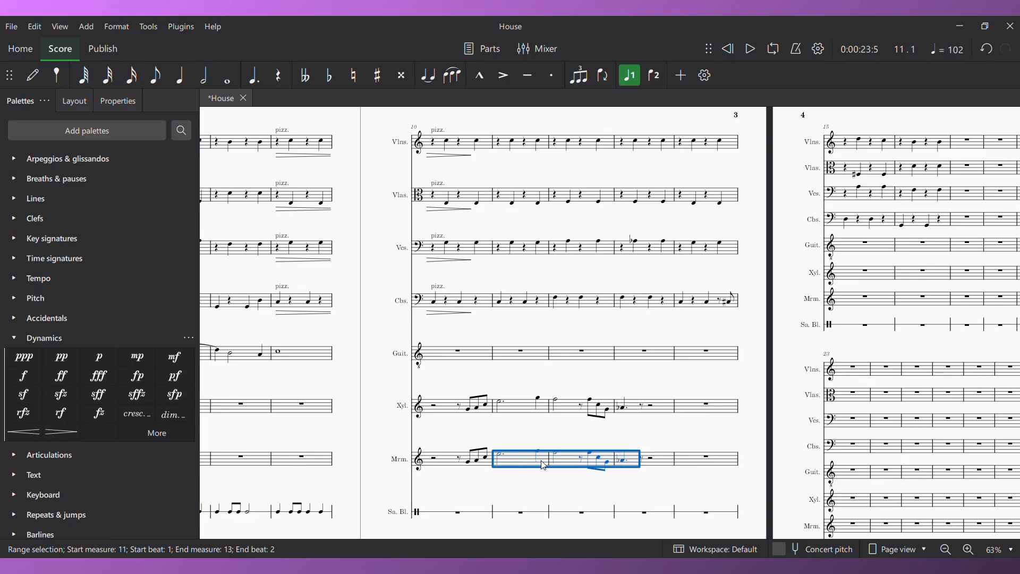
pyautogui.click(604, 522)
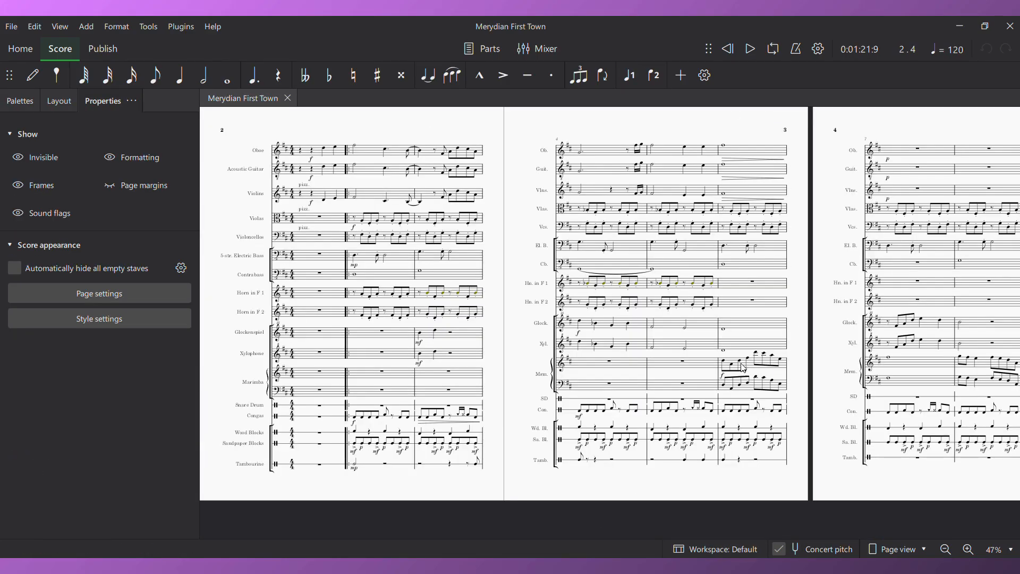
# Examine the marimba and percussion parts on pages 4 and 5 of the Merydian First Town score
pyautogui.moveTo(817, 378); pyautogui.dragTo(225, 377)
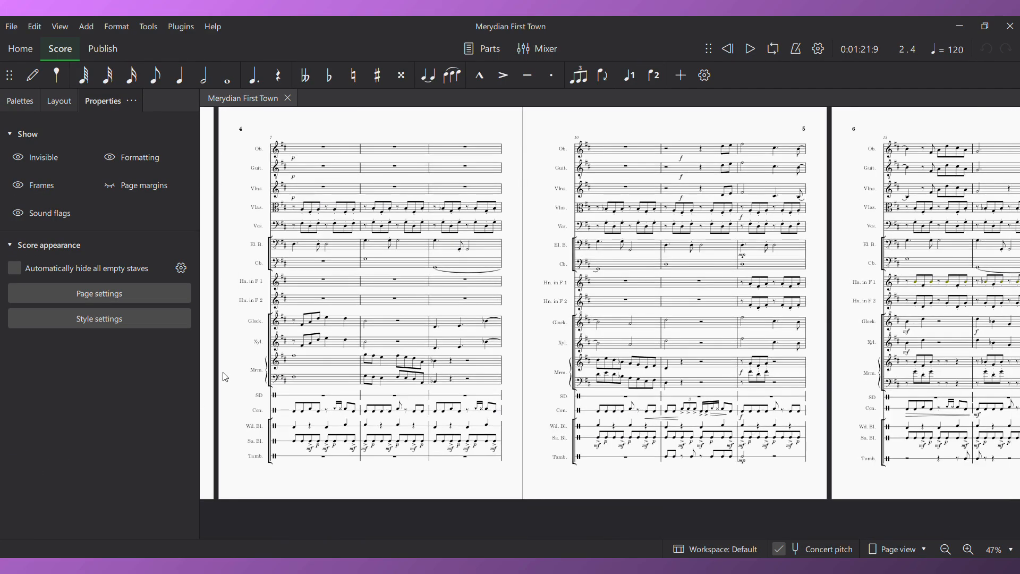
pyautogui.scroll(7, 298, 377)
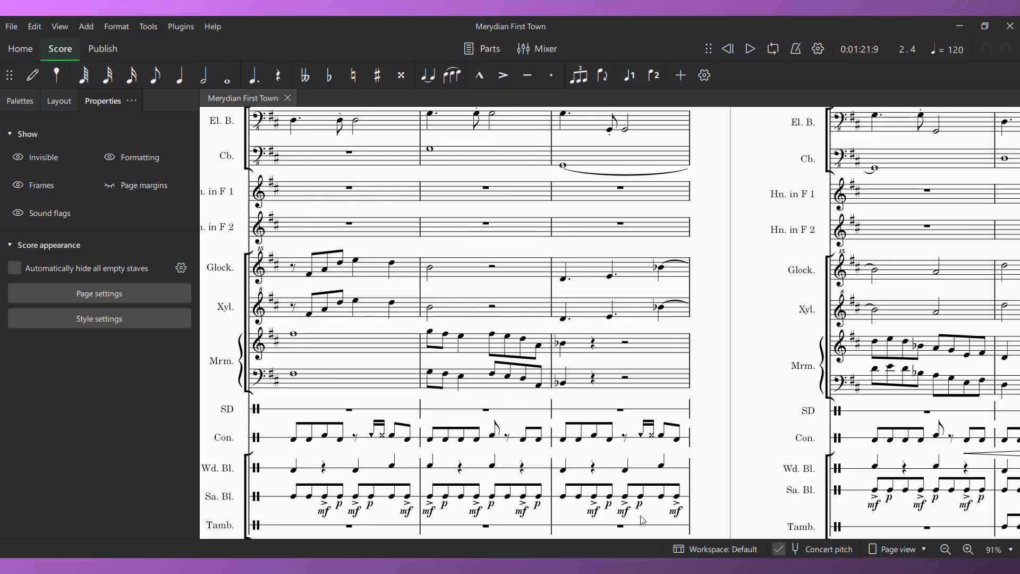
pyautogui.click(720, 512)
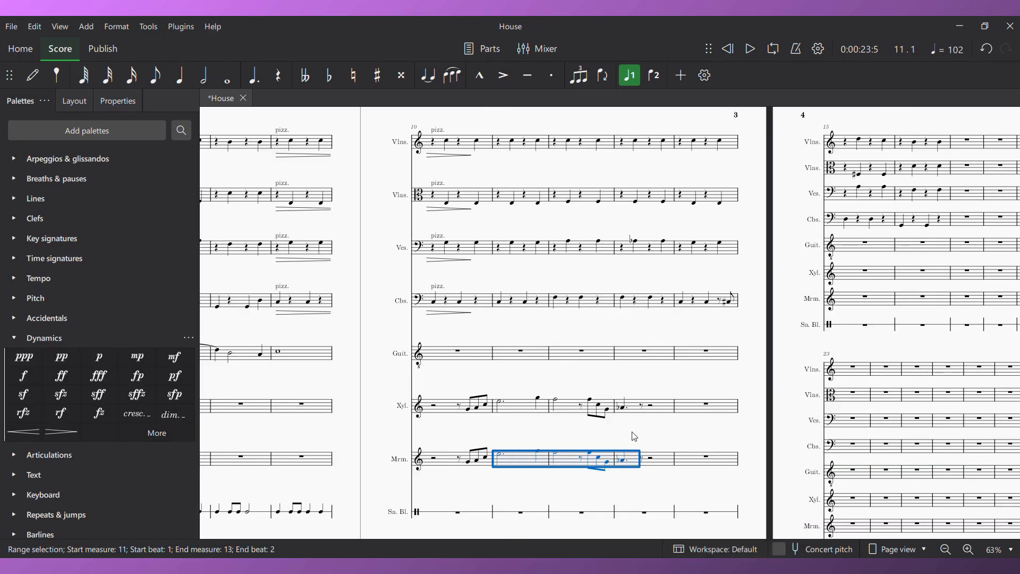
# Play back the House score from measure 10
pyautogui.click(458, 353)
pyautogui.press('space')
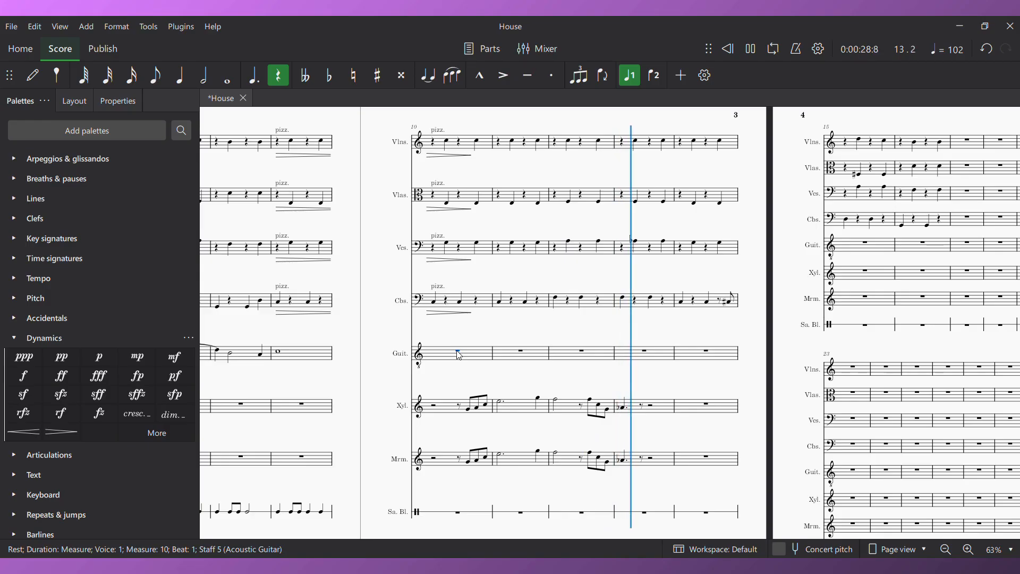
pyautogui.press('space')
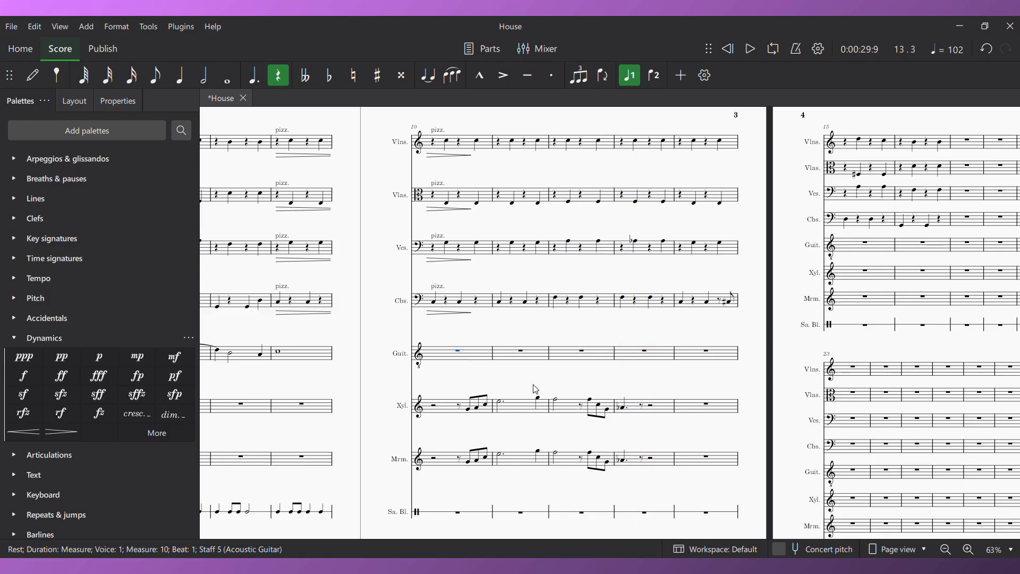
# Replace the eighth notes at beats 3.5 and 4 of Xylophone measure 12 with C5 and B4
pyautogui.click(595, 407)
pyautogui.click(591, 399)
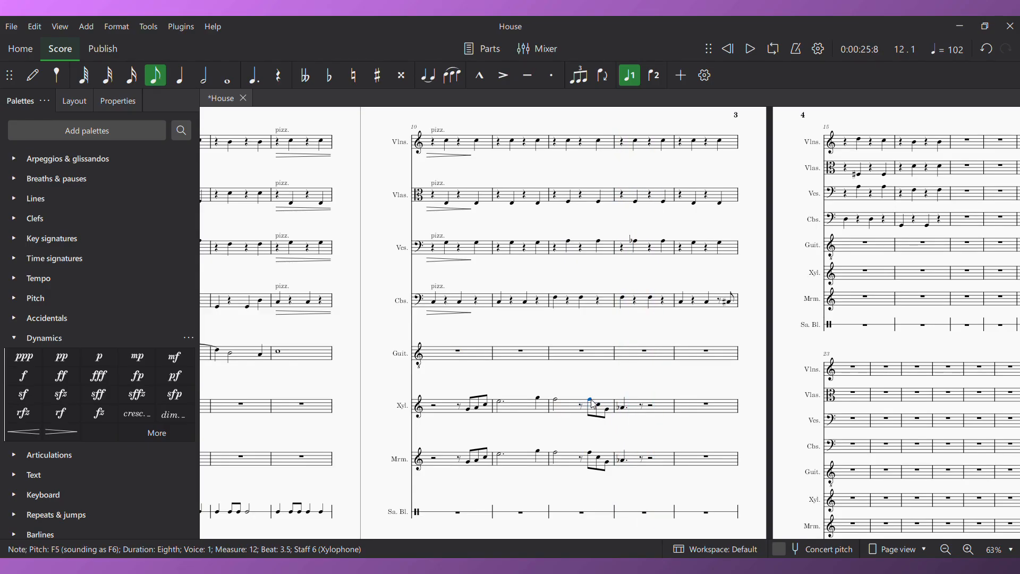
pyautogui.press('c')
pyautogui.press('b')
pyautogui.press('Right')
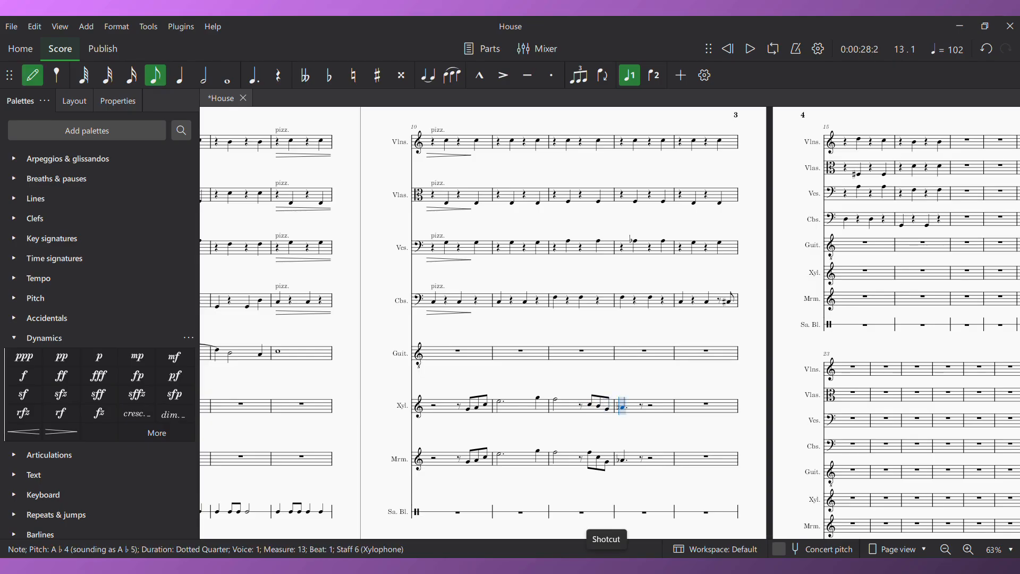
pyautogui.press('Escape')
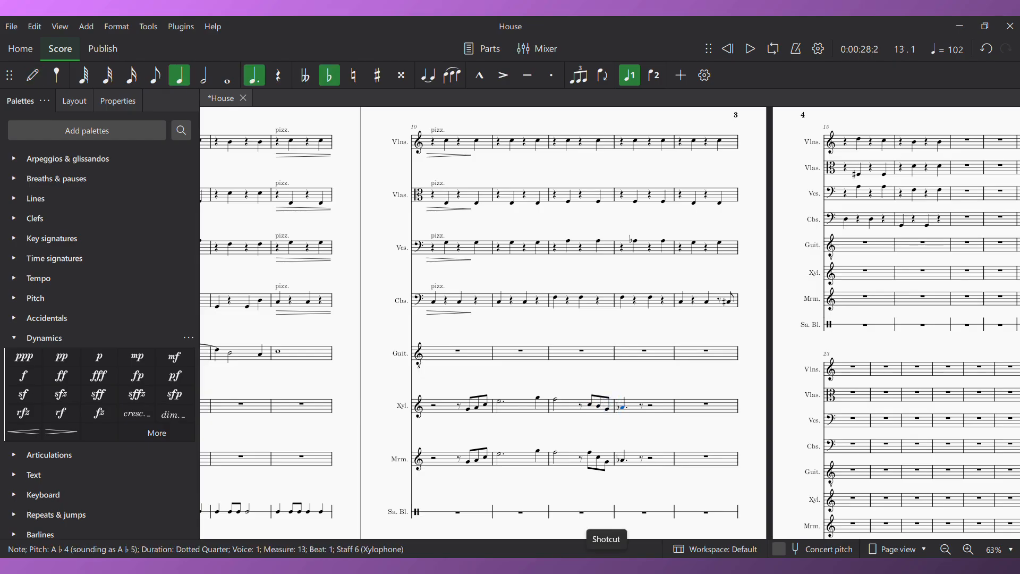
# Replace the eighth notes at beats 3.5 and 4 of Marimba measure 12 with C5 and B4
pyautogui.click(594, 456)
pyautogui.press('n')
pyautogui.press('c')
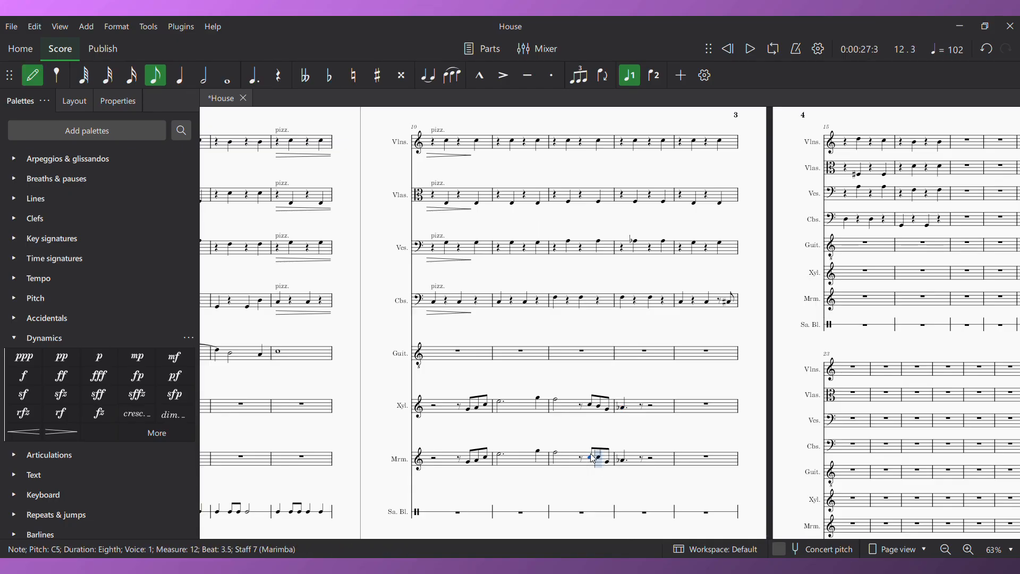
pyautogui.press('b')
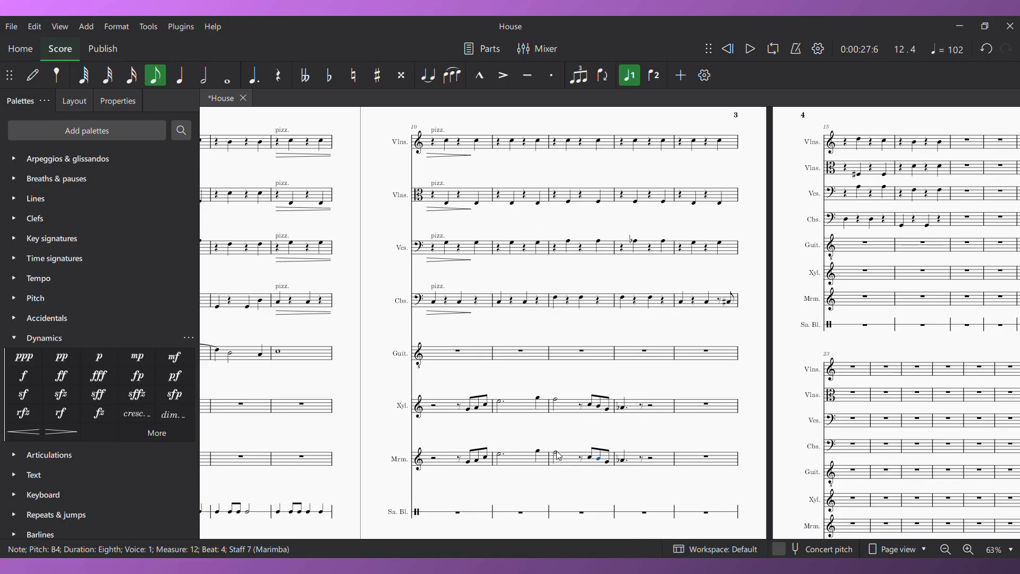
pyautogui.press('Escape')
# Play back the score from measure 11 to hear the revised mallet melody
pyautogui.click(501, 457)
pyautogui.press('space')
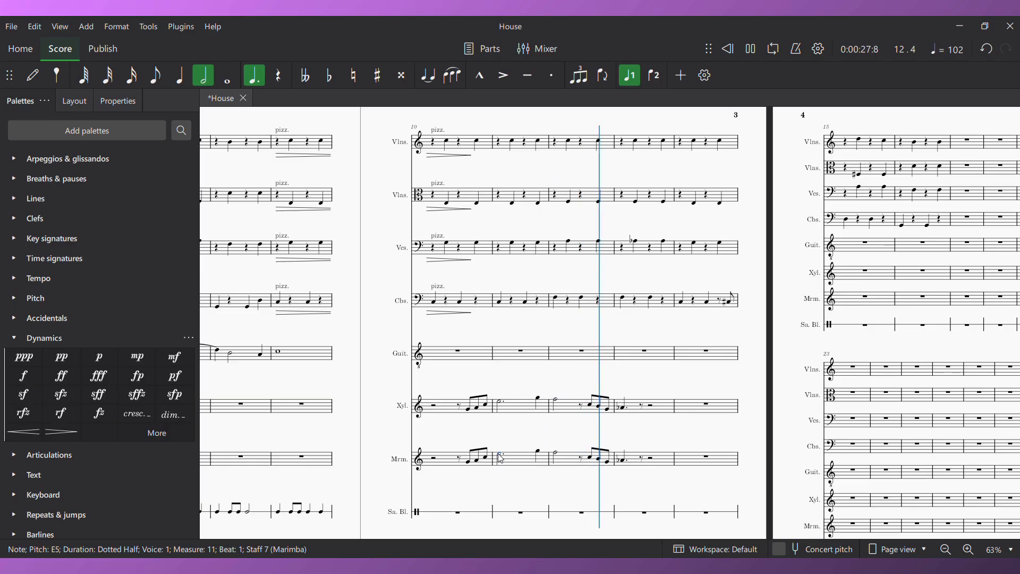
pyautogui.press('space')
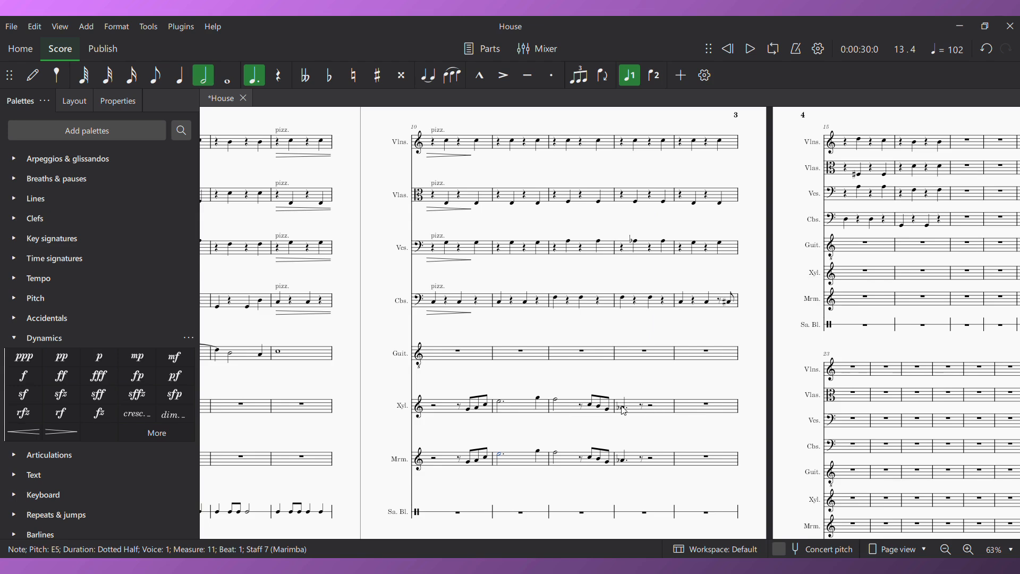
# Enter quarter notes C5 and A♭4 from beat 3 of Xylophone measure 13 and a whole note G4 in measure 14
pyautogui.click(656, 408)
pyautogui.press('n')
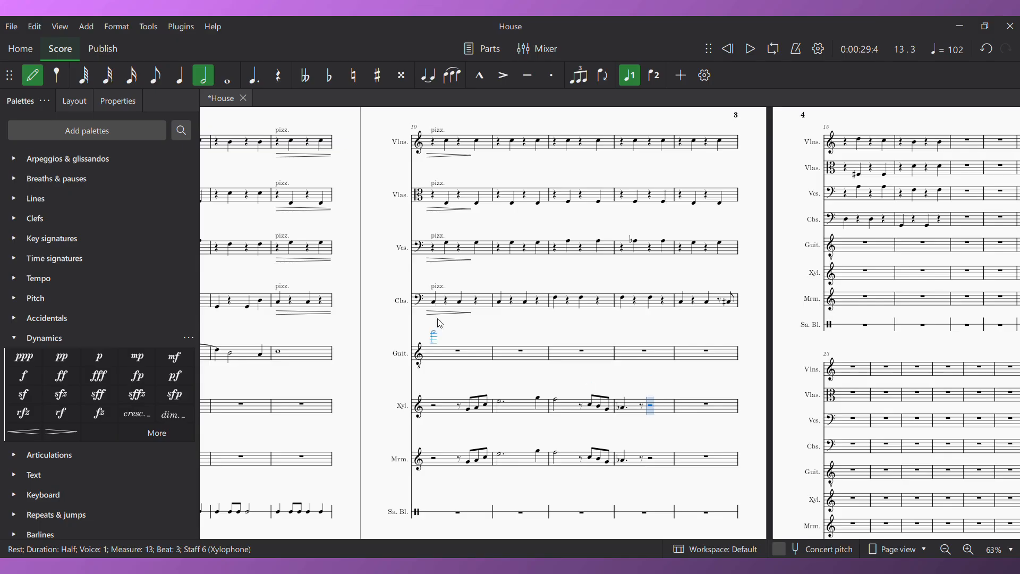
pyautogui.click(181, 80)
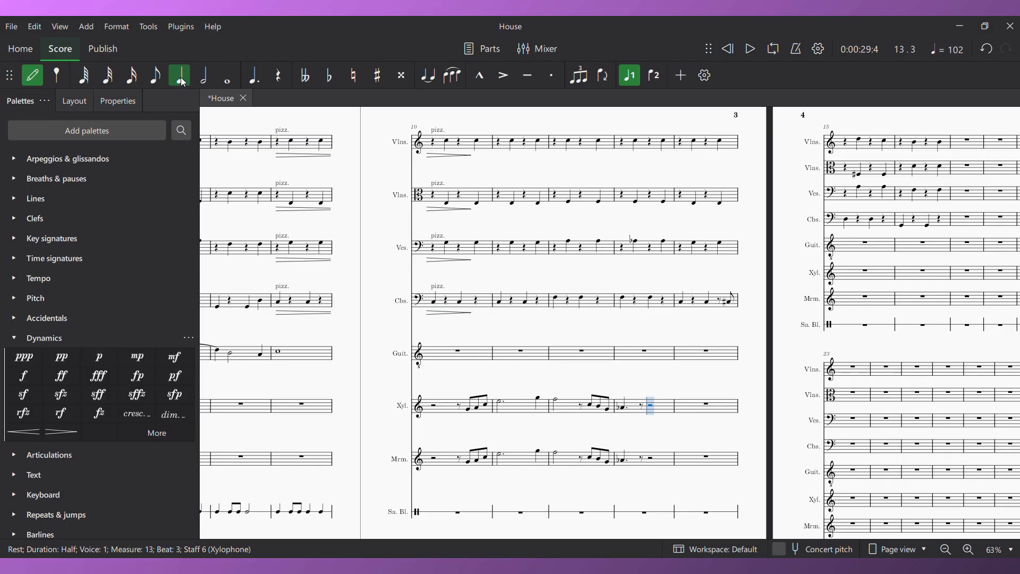
pyautogui.press('c')
pyautogui.press('a')
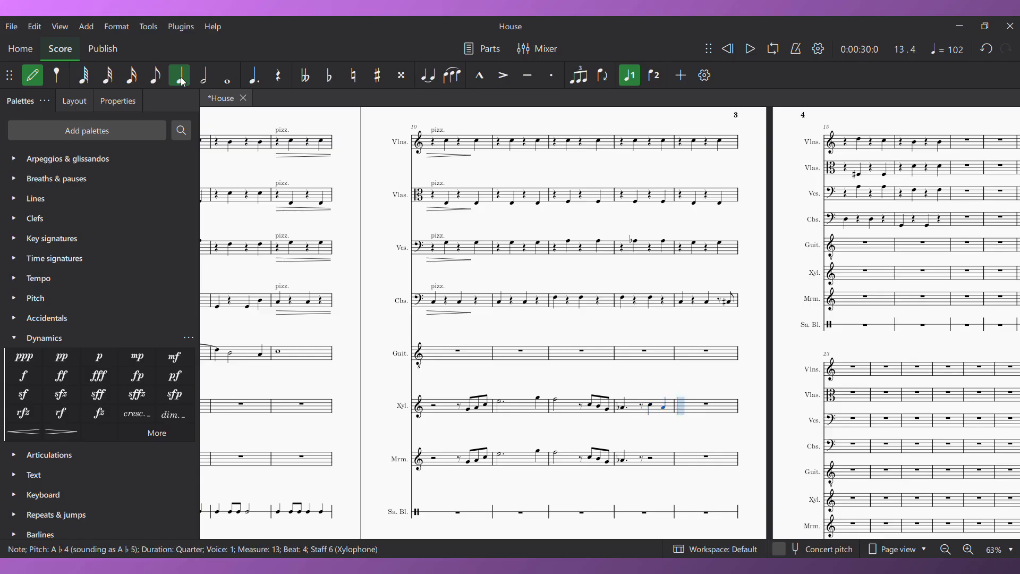
pyautogui.click(228, 77)
pyautogui.press('g')
pyautogui.press('Escape')
# Copy the Xylophone notes from beat 3 of measure 13 through measure 14 into the Marimba staff at the same beat
pyautogui.press('Right')
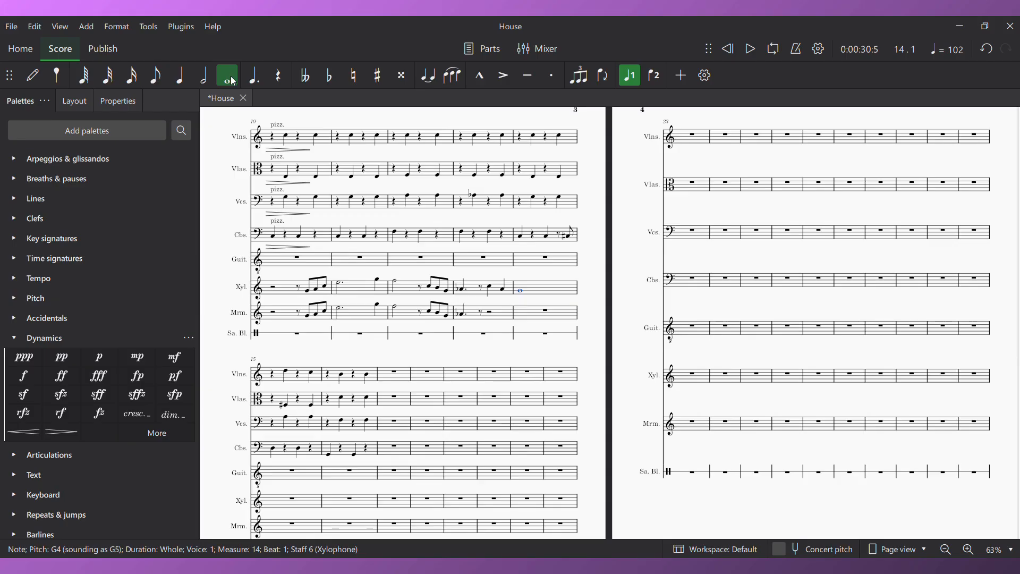
pyautogui.press('Left')
pyautogui.press('Left')
pyautogui.press('Right')
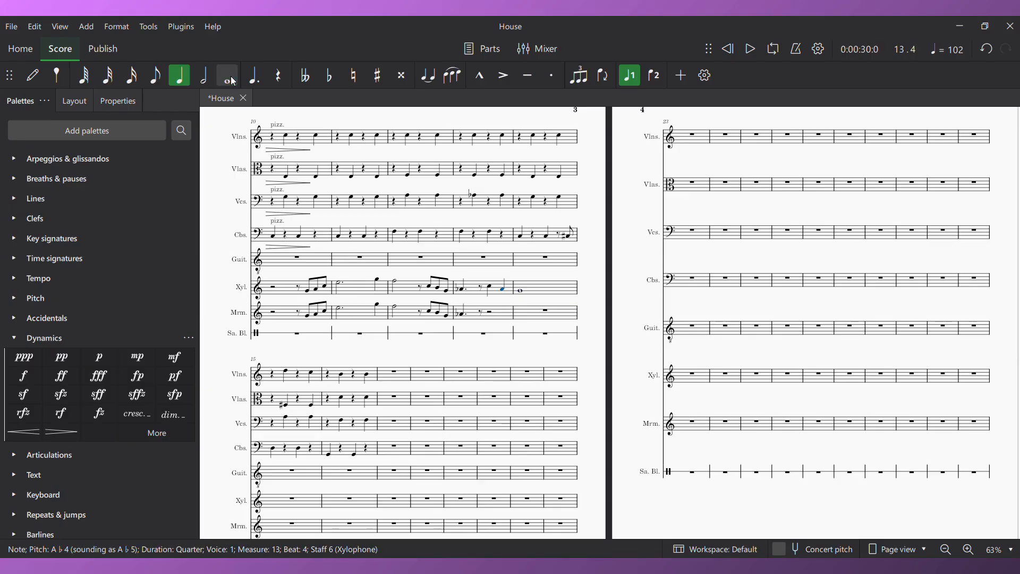
pyautogui.hotkey('shift', 'Right')
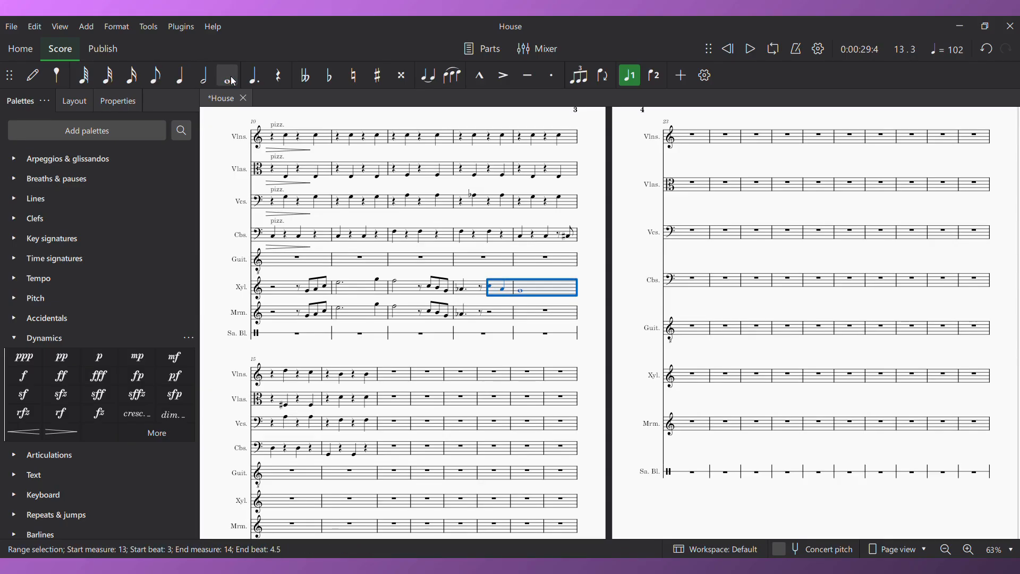
pyautogui.click(492, 314)
pyautogui.hotkey('ctrl', 'v')
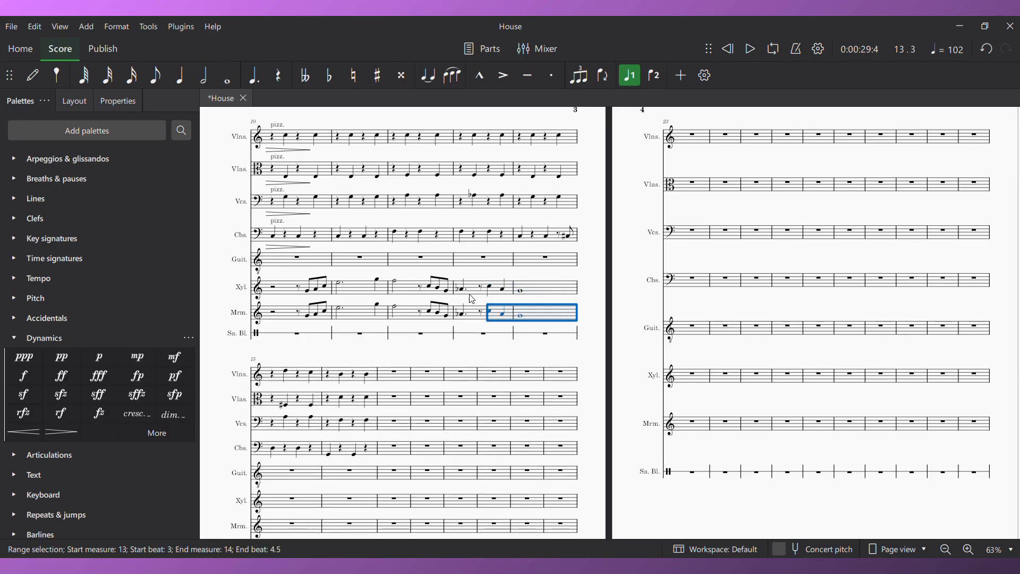
# Play back the score from measure 13 into measure 15
pyautogui.click(467, 297)
pyautogui.press('space')
pyautogui.click(586, 293)
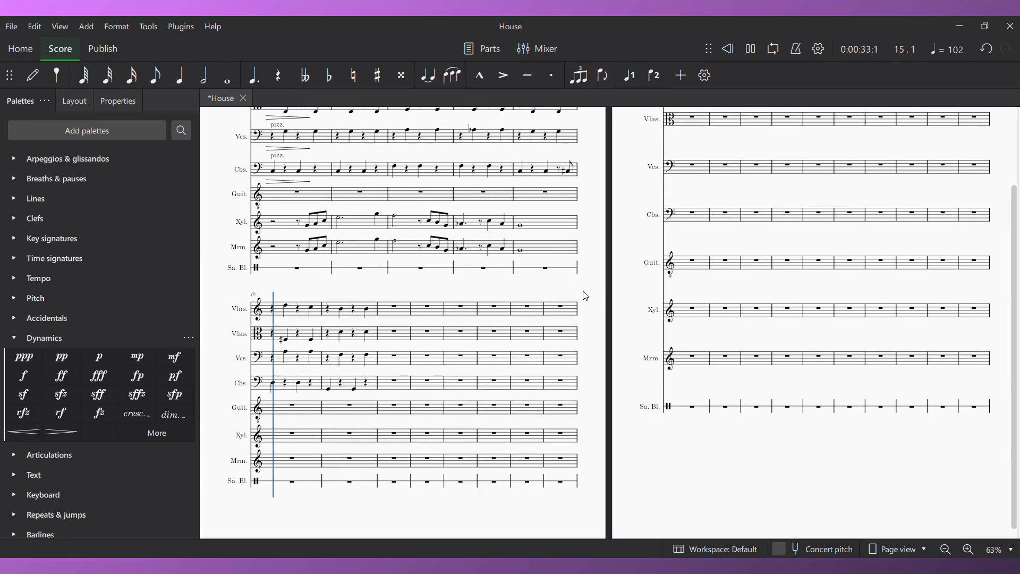
pyautogui.press('space')
# Add crescendo hairpins under the Violins, Violas, Violoncellos and Contrabasses in measure 14
pyautogui.moveTo(595, 322); pyautogui.dragTo(618, 404)
pyautogui.click(540, 155)
pyautogui.keyDown('shift'); pyautogui.click(593, 257); pyautogui.keyUp('shift')
pyautogui.hotkey('shift', '.')
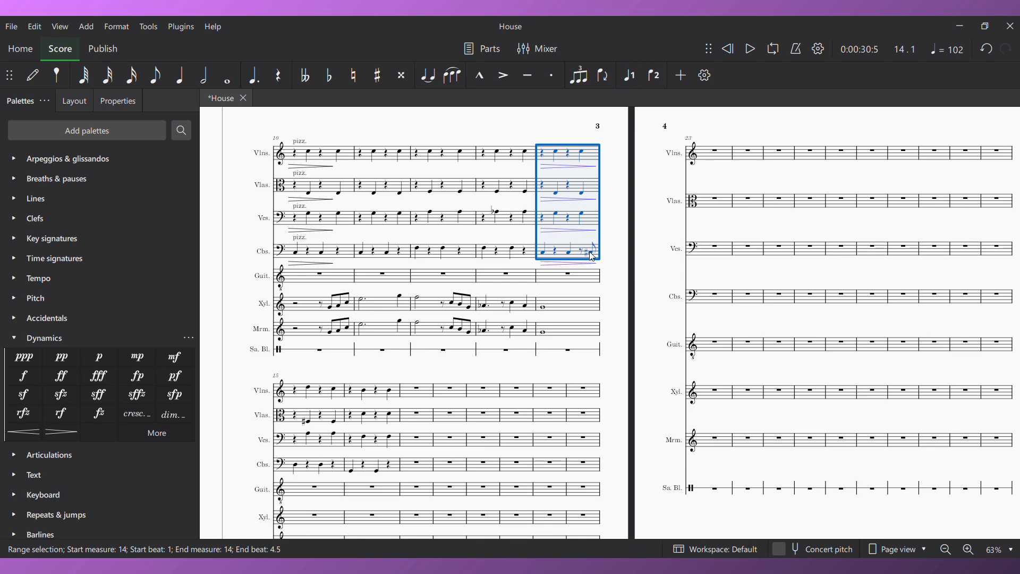
pyautogui.hotkey('ctrl', 'z')
pyautogui.hotkey('ctrl', 'y')
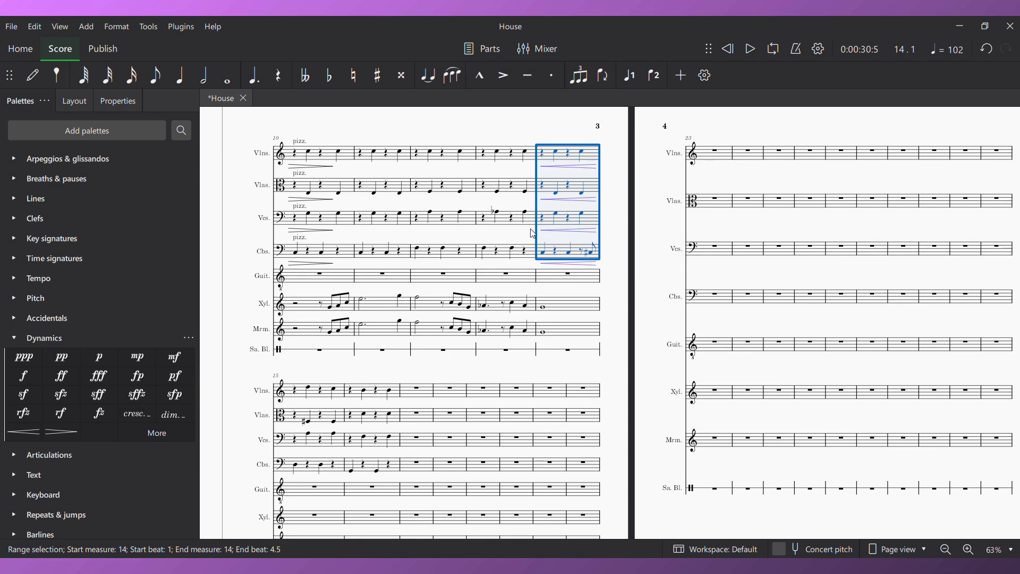
# Play back the score from measure 14 and again from the beginning of the piece
pyautogui.scroll(-5, 630, 325)
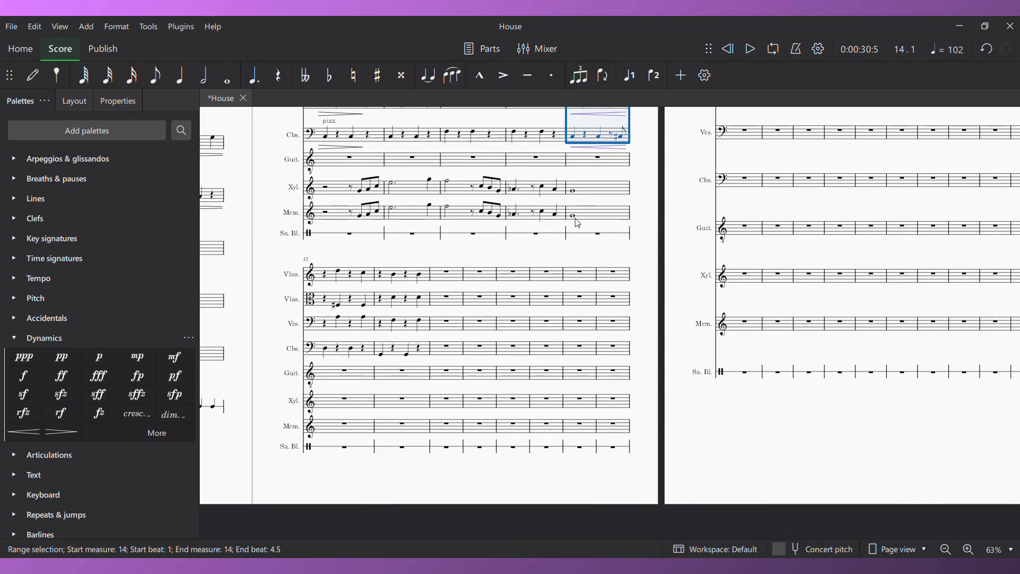
pyautogui.click(574, 191)
pyautogui.keyDown('shift'); pyautogui.click(577, 215); pyautogui.keyUp('shift')
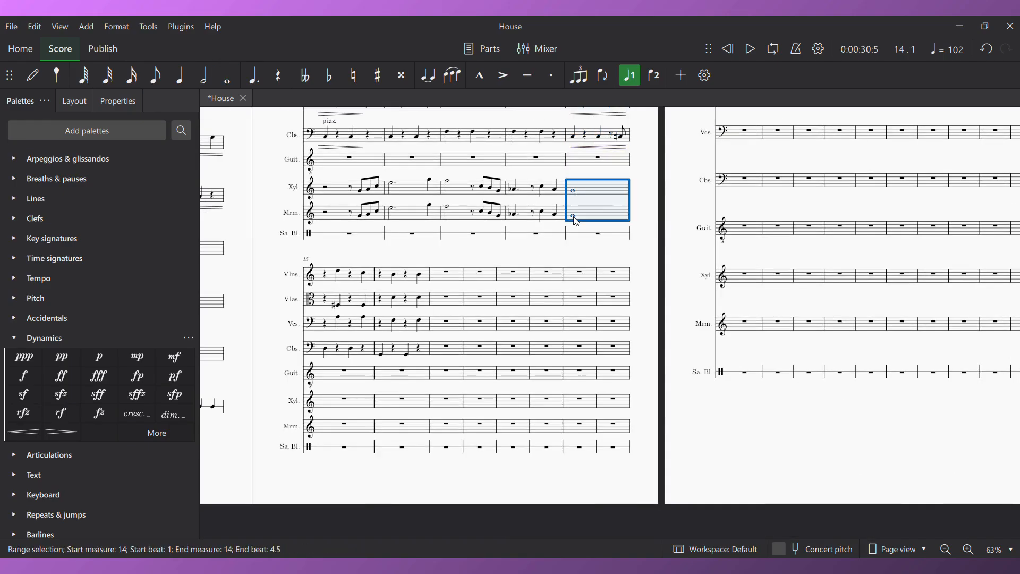
pyautogui.press('space')
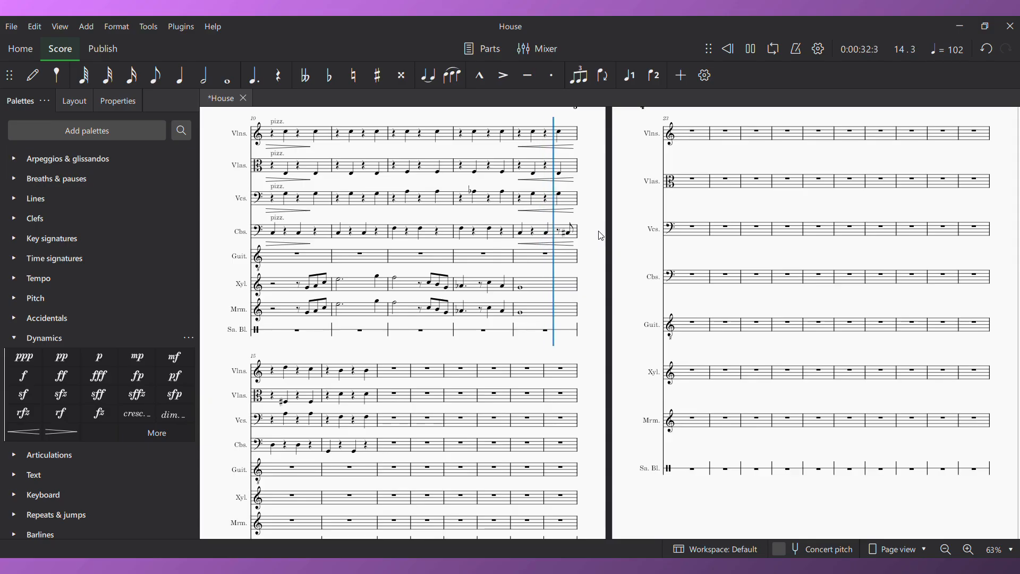
pyautogui.press('space')
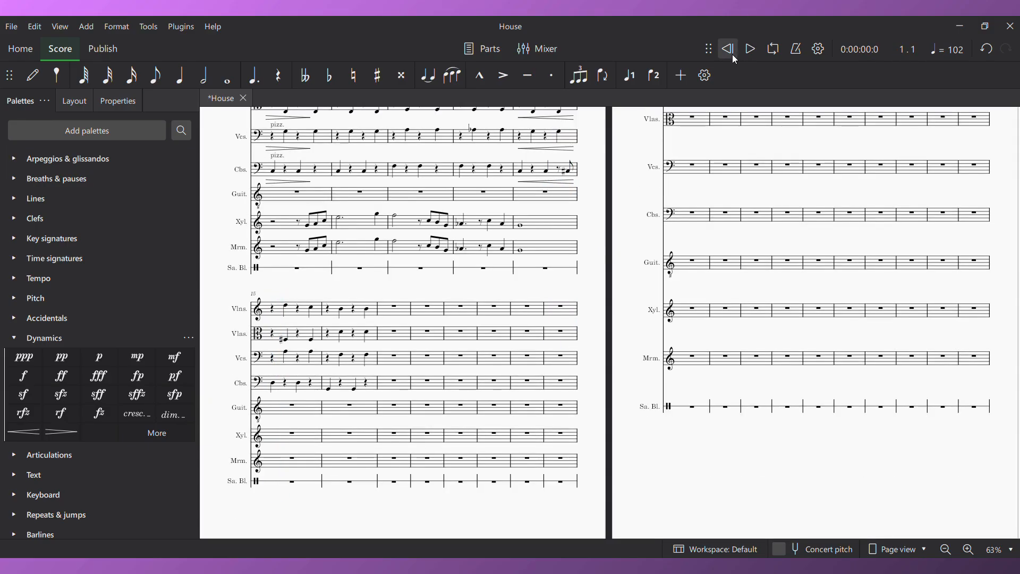
pyautogui.press('space')
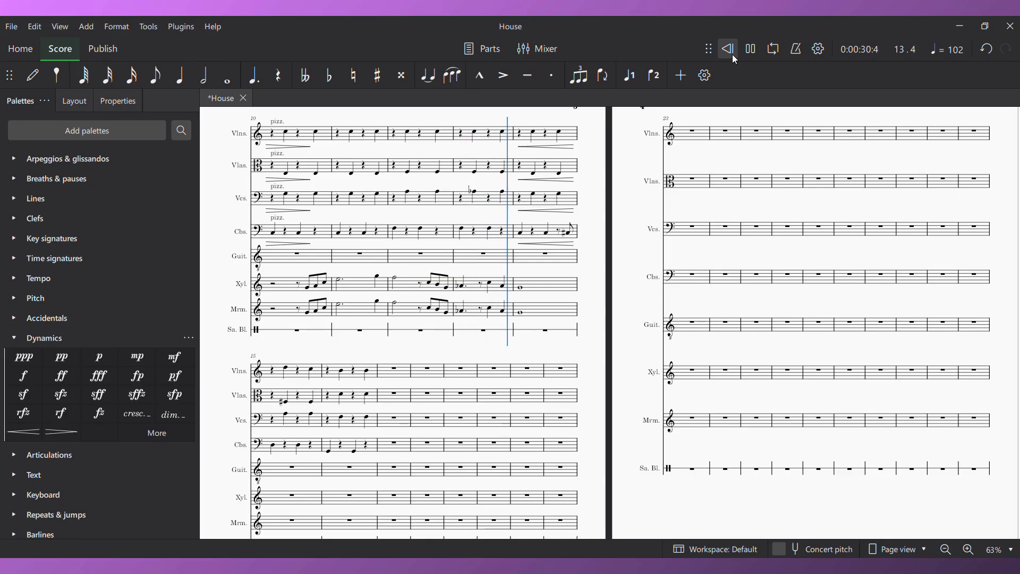
pyautogui.press('space')
# Enter quarter notes A4 and C5 and a half note D5 in Xylophone measure 15
pyautogui.moveTo(604, 258); pyautogui.dragTo(619, 204)
pyautogui.moveTo(620, 244); pyautogui.dragTo(654, 221)
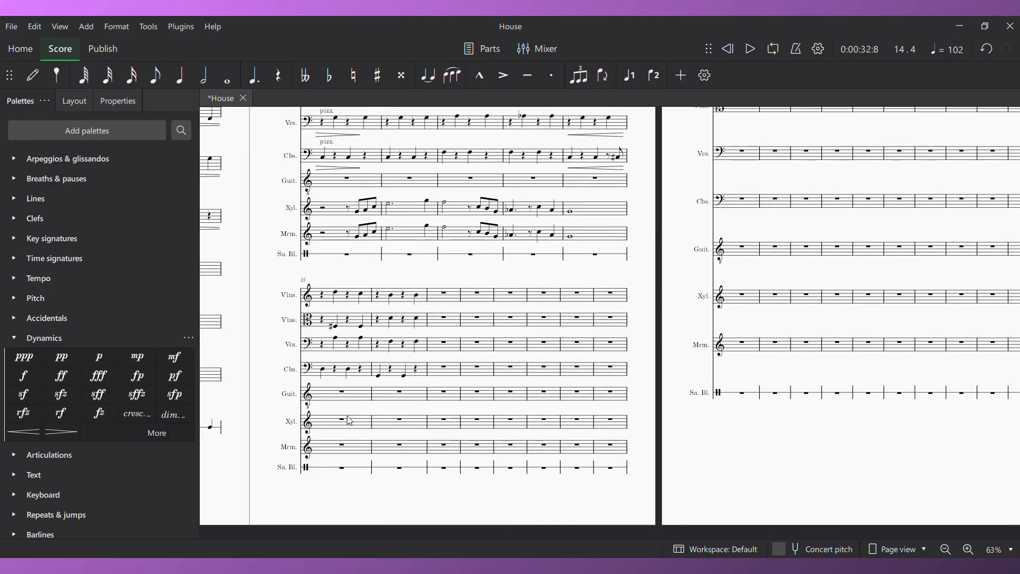
pyautogui.click(340, 422)
pyautogui.press('n')
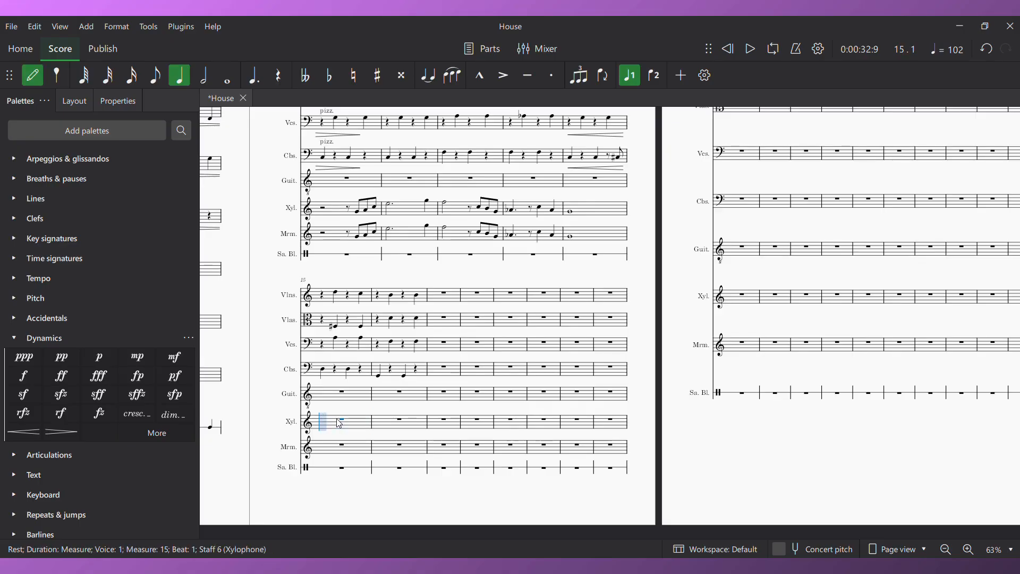
pyautogui.click(228, 73)
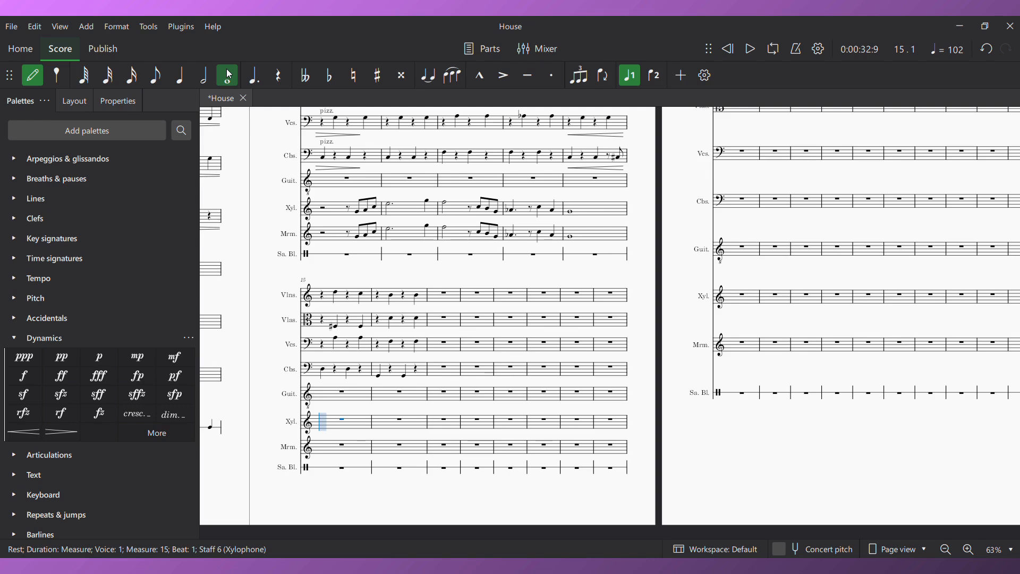
pyautogui.click(182, 80)
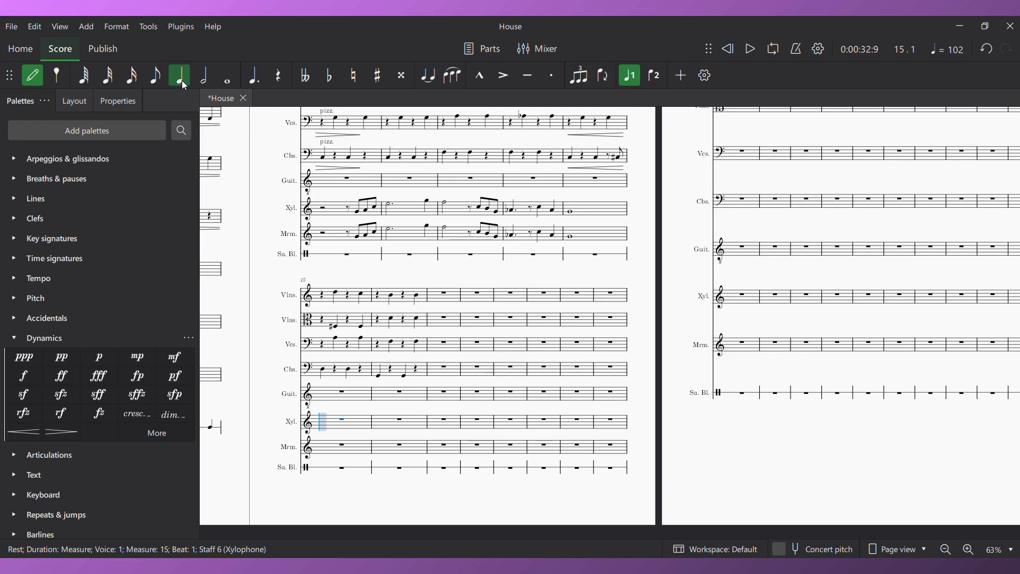
pyautogui.press('a')
pyautogui.press('c')
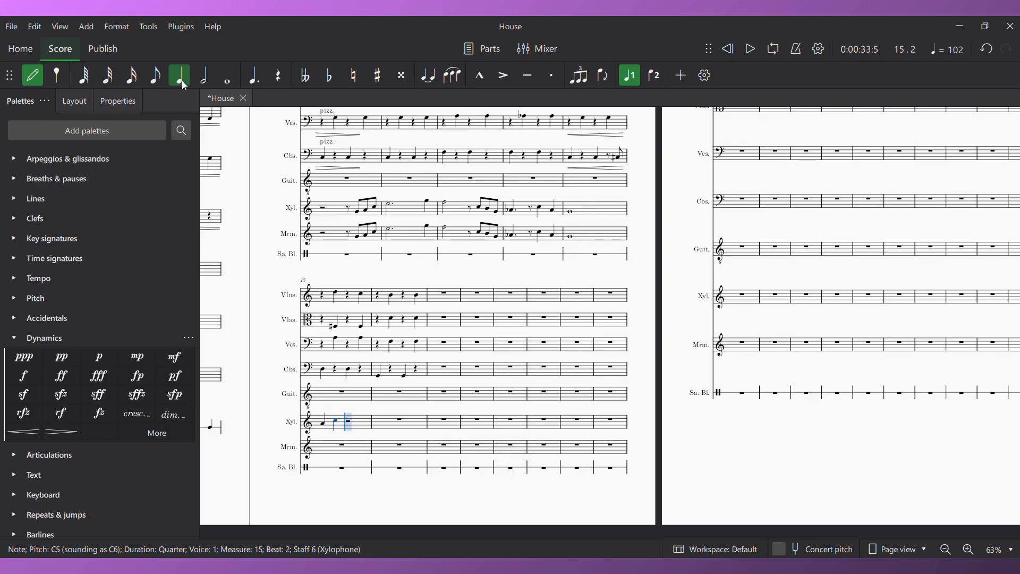
pyautogui.press('d')
pyautogui.press('Escape')
pyautogui.press('6')
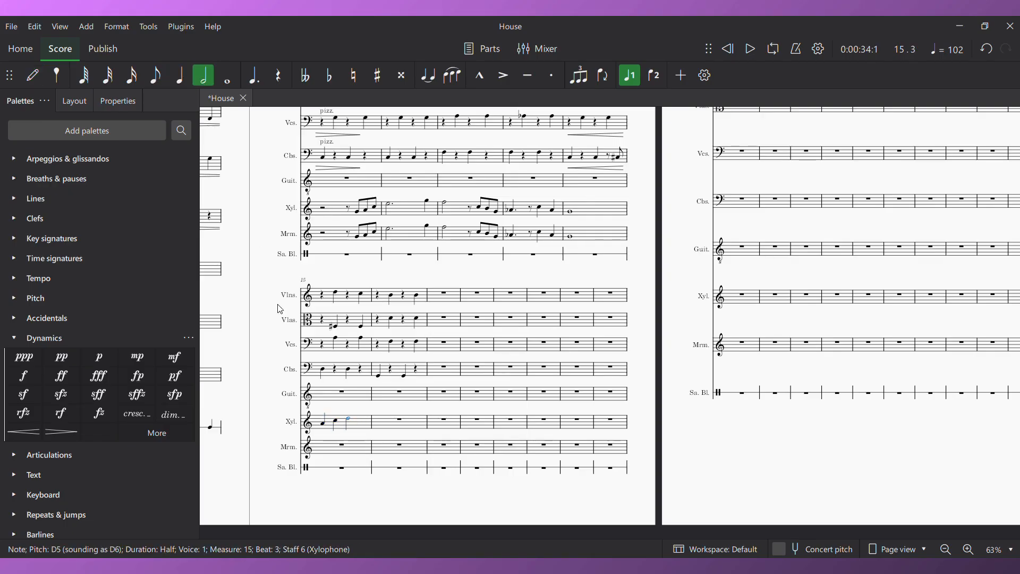
# Enter quarter notes G4 and B4 and a half note D5 in Xylophone measure 16
pyautogui.click(325, 425)
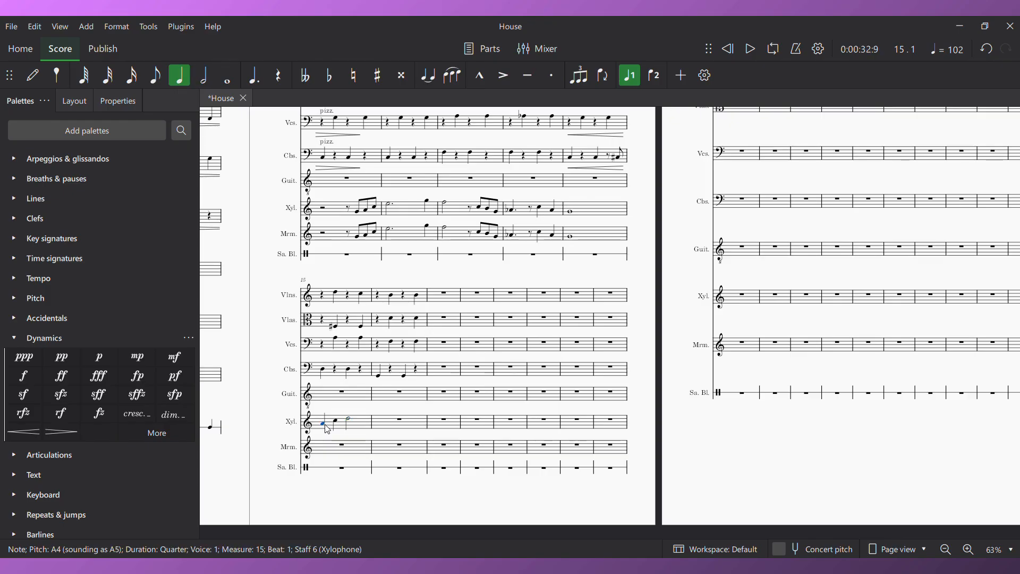
pyautogui.press('Right')
pyautogui.press('Right')
pyautogui.press('Right')
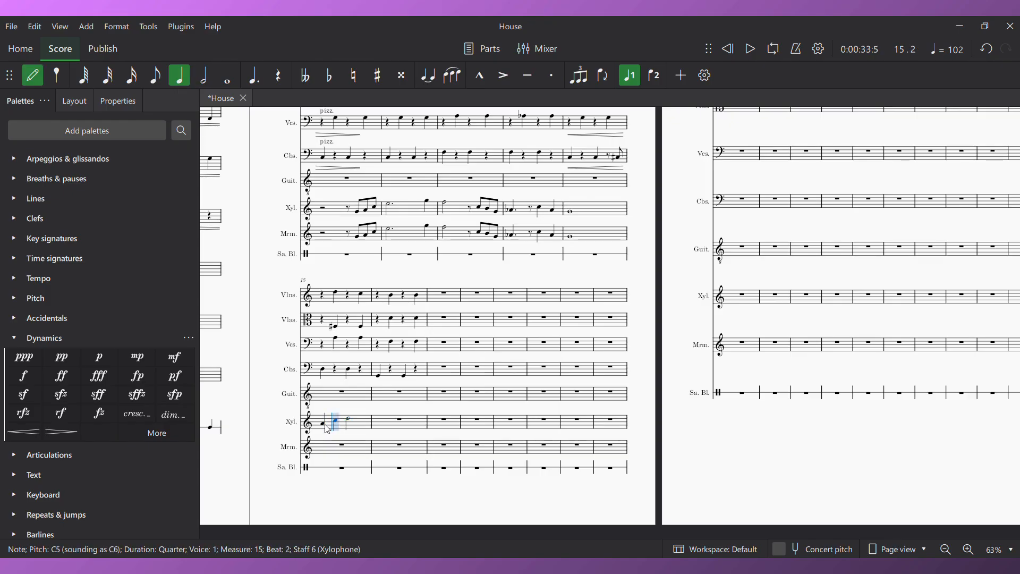
pyautogui.press('g')
pyautogui.hotkey('ctrl', 'Down')
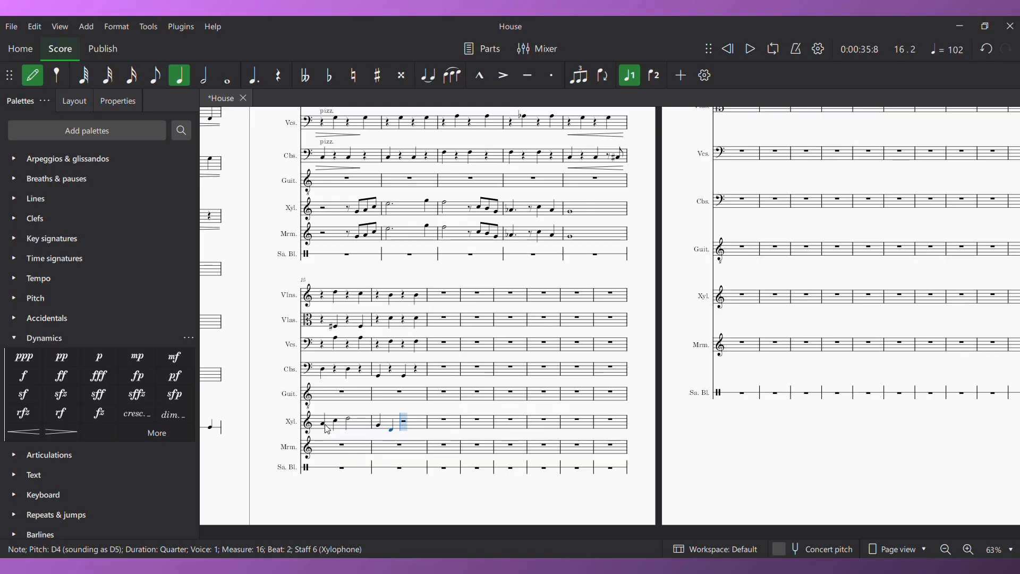
pyautogui.press('b')
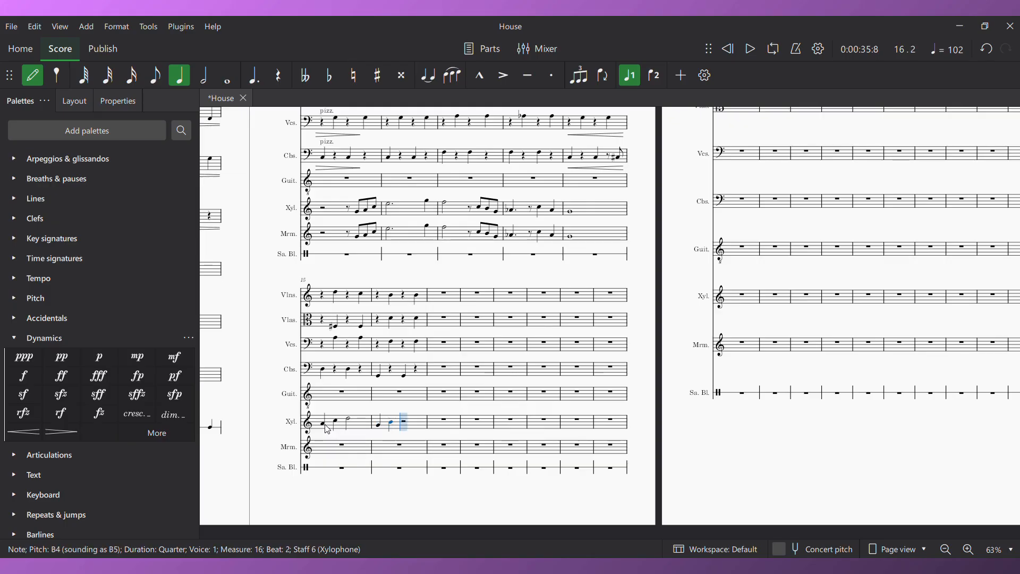
pyautogui.press('d')
pyautogui.press('Escape')
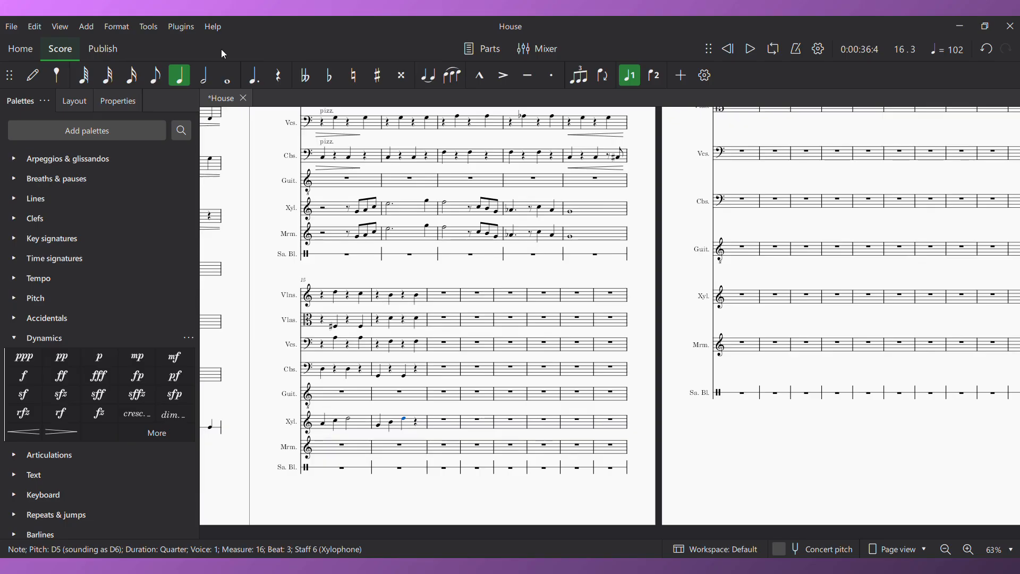
pyautogui.click(202, 76)
# Copy the Xylophone melody of measures 15 and 16 into the Marimba staff, one octave lower than first pasted if needed to match the Xylophone's notation
pyautogui.press('Left')
pyautogui.press('Left')
pyautogui.press('Left')
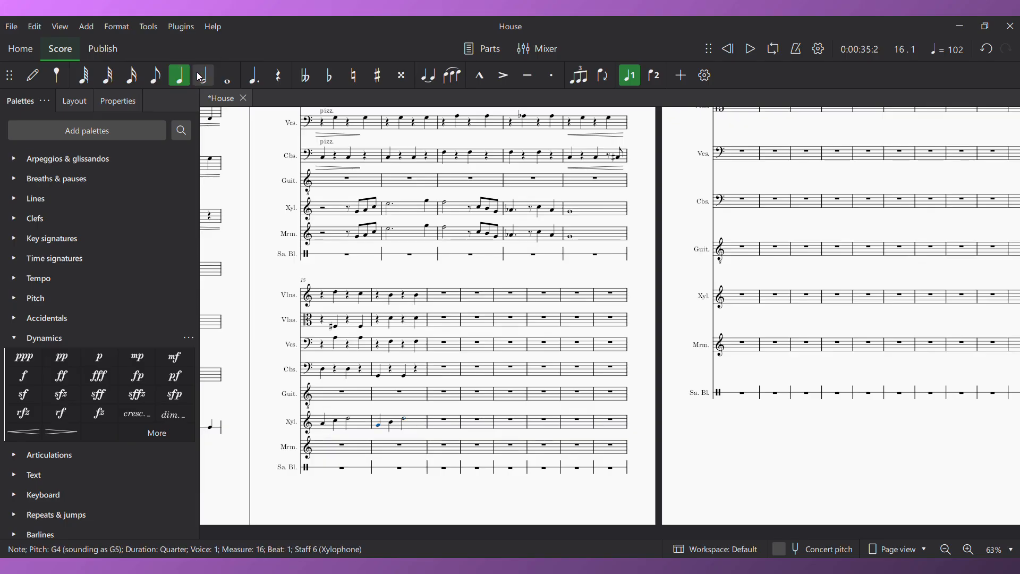
pyautogui.hotkey('ctrl', 'shift', 'Left')
pyautogui.hotkey('shift', 'Right')
pyautogui.click(344, 451)
pyautogui.hotkey('ctrl', 'v')
pyautogui.hotkey('ctrl', 'Down')
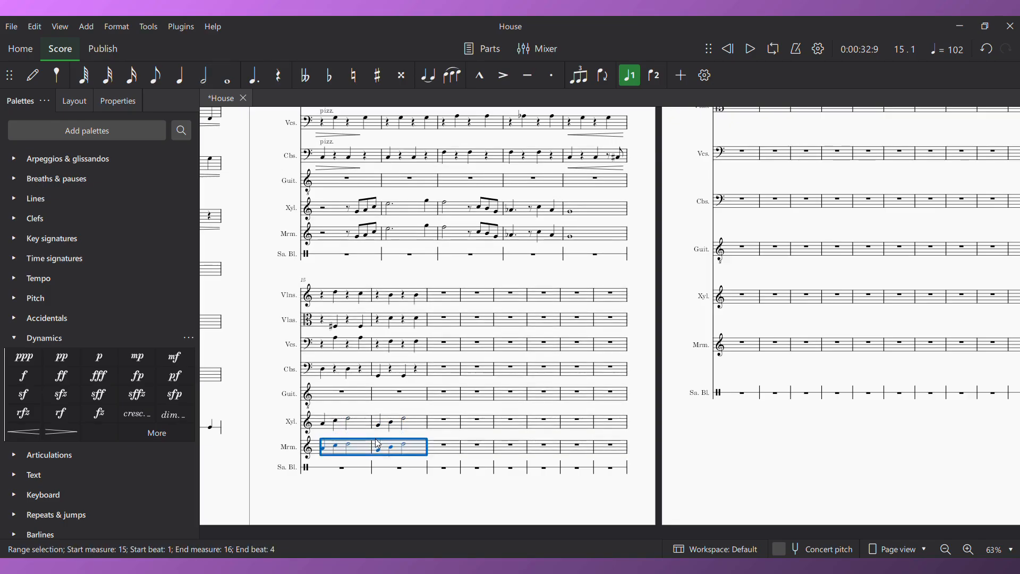
# Enter a quarter note C5 on the first beat of Xylophone measure 17
pyautogui.click(448, 425)
pyautogui.press('n')
pyautogui.press('5')
pyautogui.press('c')
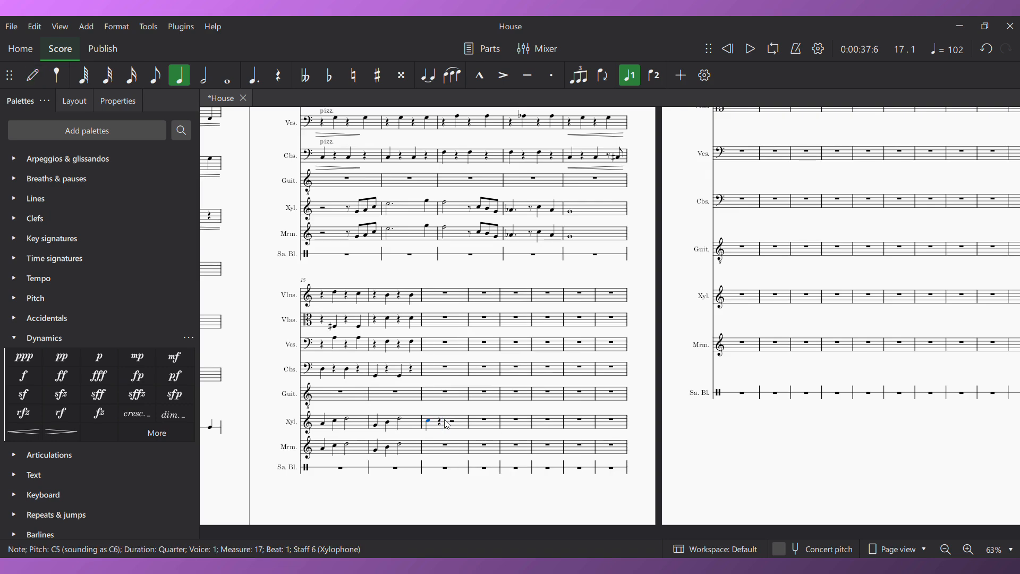
# Copy the Violins, Violas, Violoncellos and Contrabasses parts of measure 3 into measure 17
pyautogui.moveTo(401, 267); pyautogui.dragTo(540, 396)
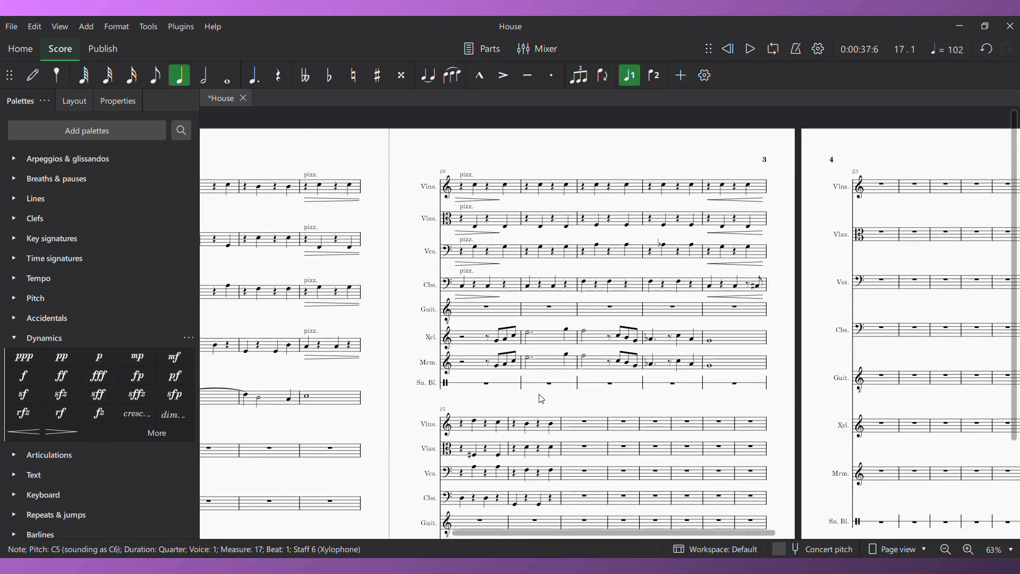
pyautogui.moveTo(392, 245); pyautogui.dragTo(501, 269)
pyautogui.click(728, 48)
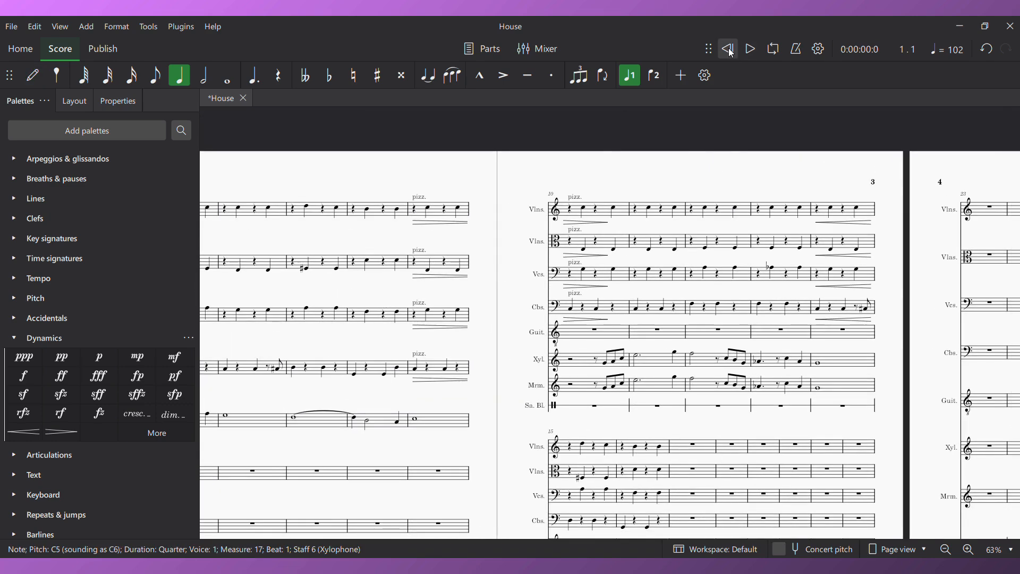
pyautogui.click(378, 135)
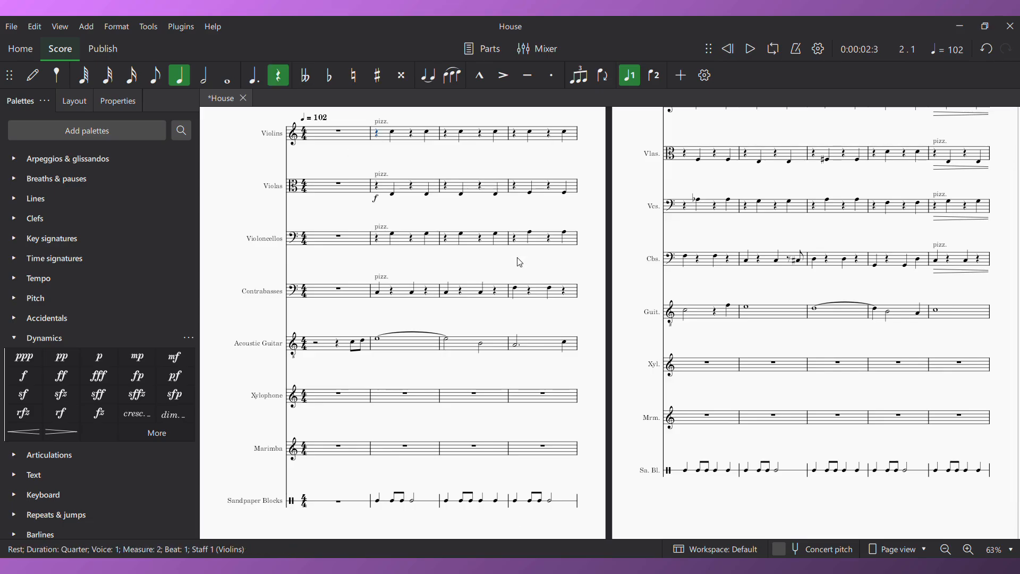
pyautogui.click(446, 292)
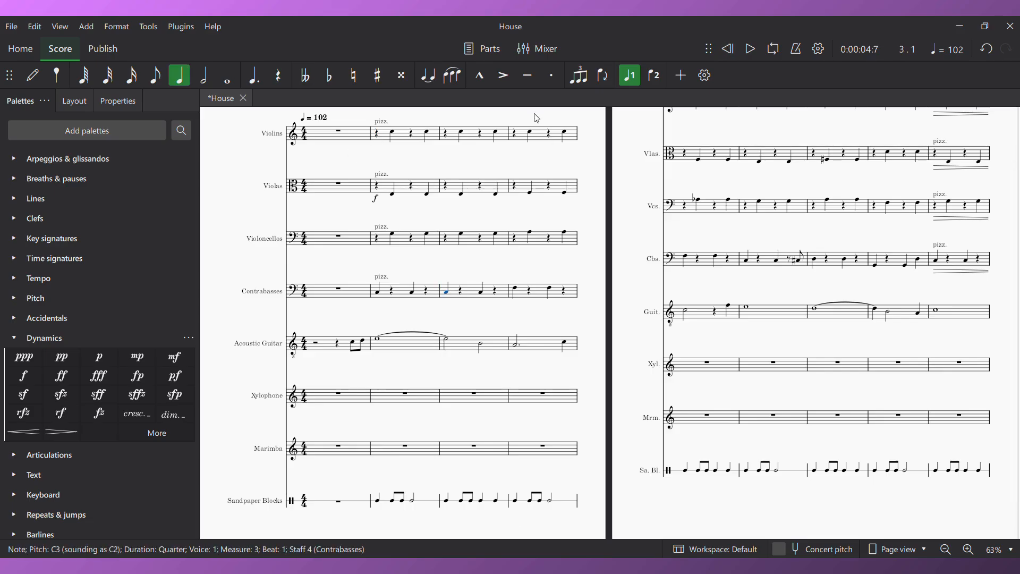
pyautogui.keyDown('shift'); pyautogui.click(497, 136); pyautogui.keyUp('shift')
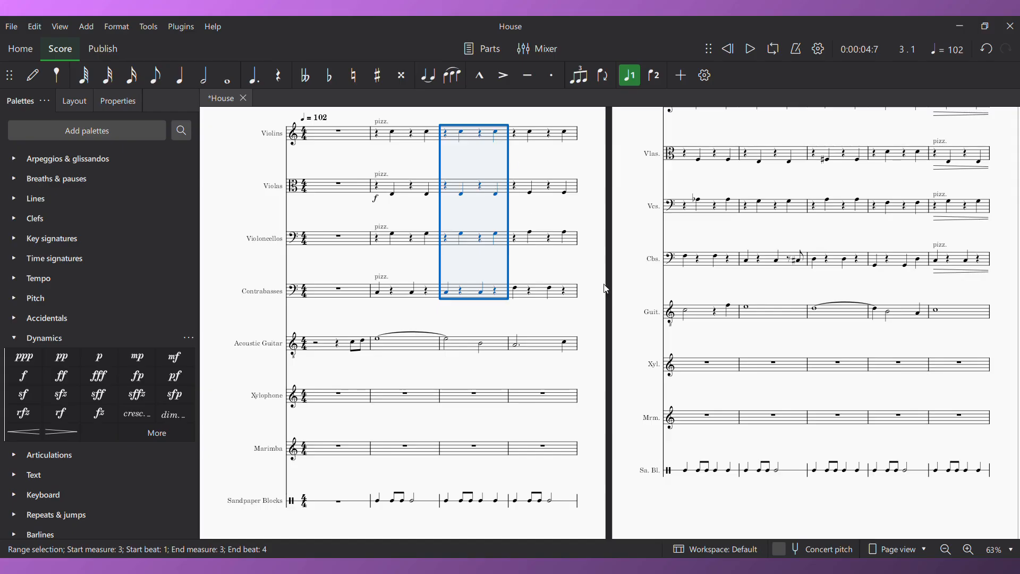
pyautogui.moveTo(607, 288); pyautogui.dragTo(344, 269)
pyautogui.hscroll(5, 742, 319)
pyautogui.click(706, 317)
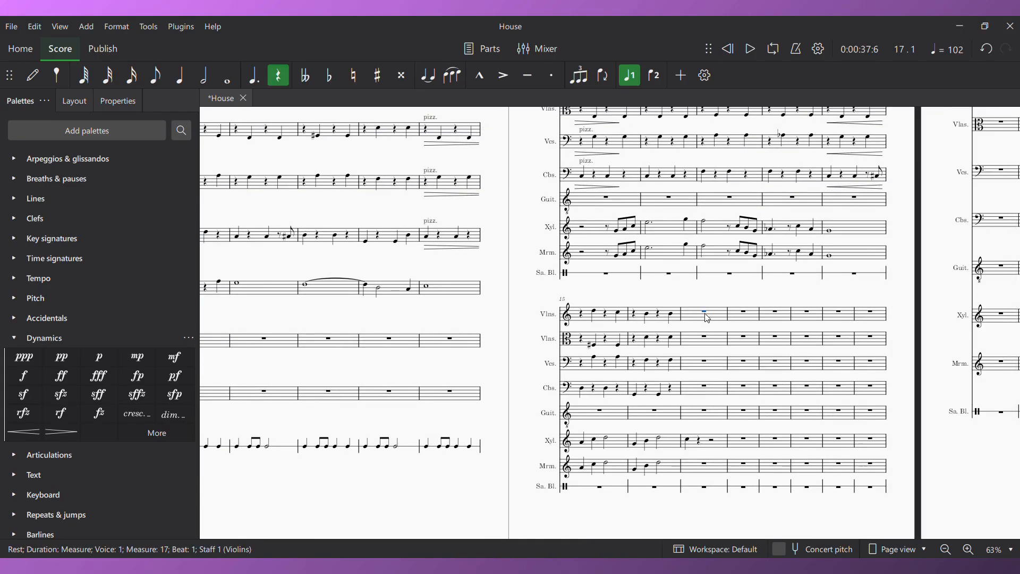
pyautogui.hotkey('ctrl', 'v')
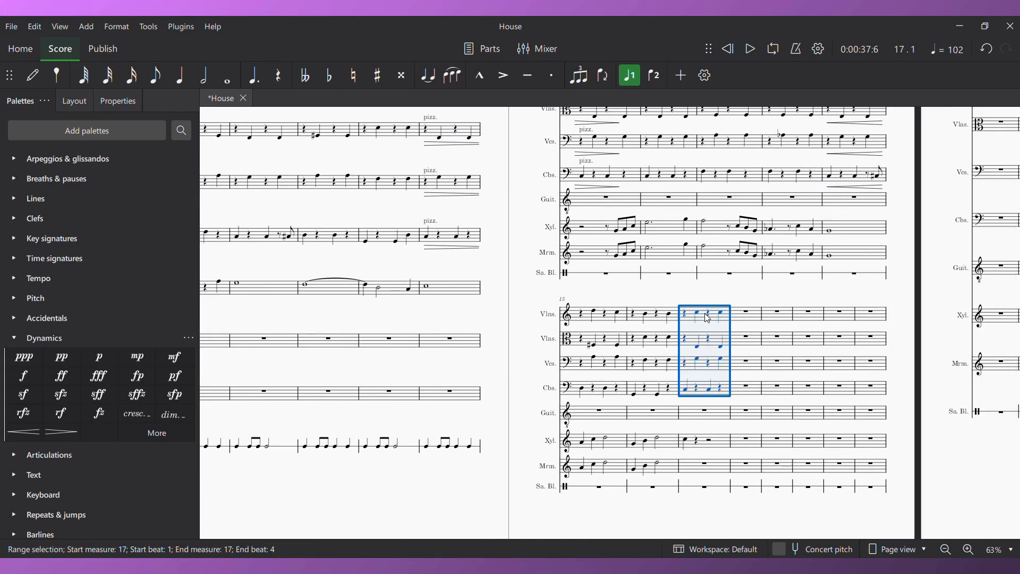
# Enter C5 in Marimba measure 17 and make the Xylophone and Marimba C5 notes there whole notes
pyautogui.click(707, 469)
pyautogui.press('n')
pyautogui.press('c')
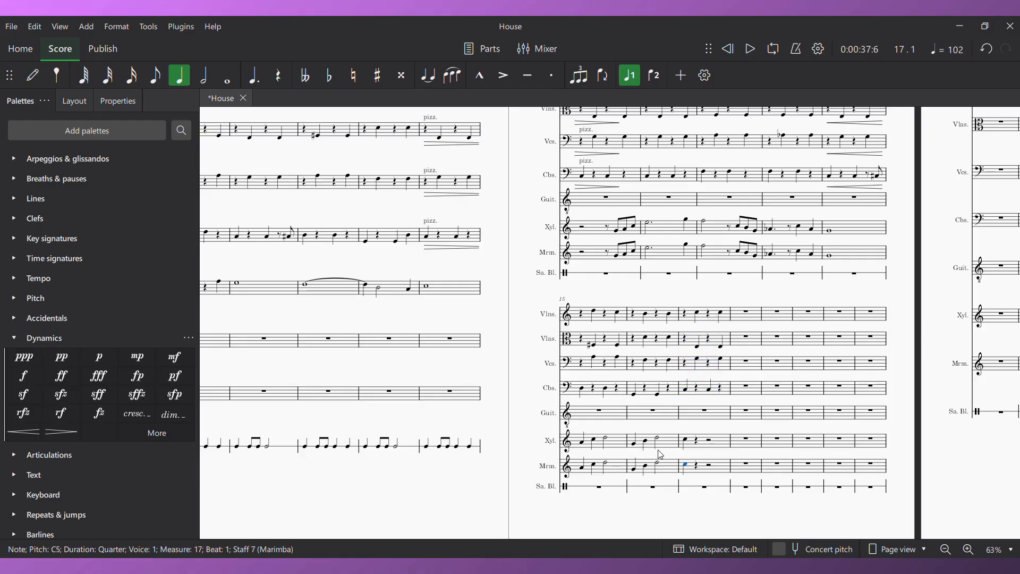
pyautogui.hotkey('shift', 'Up')
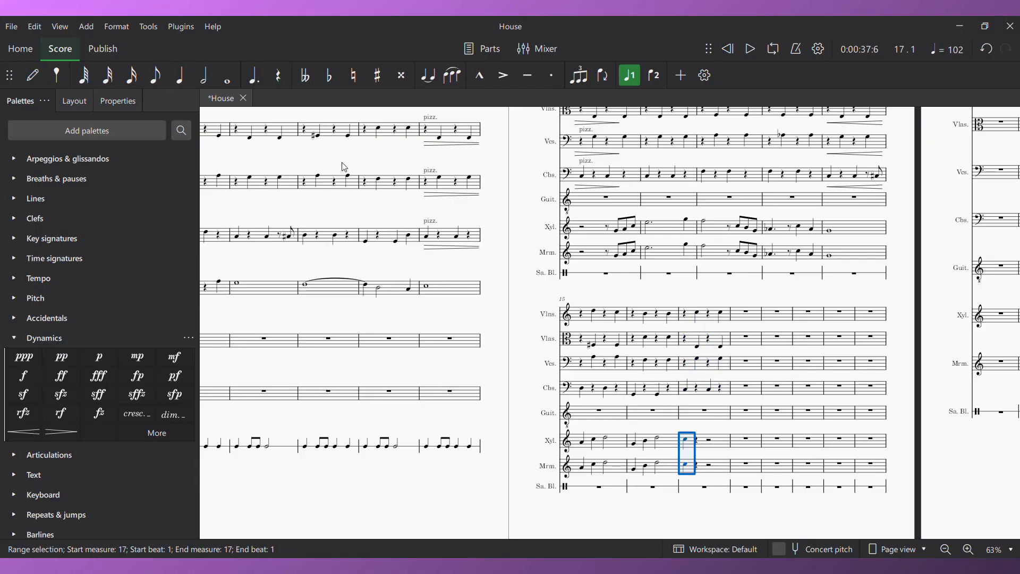
pyautogui.click(221, 82)
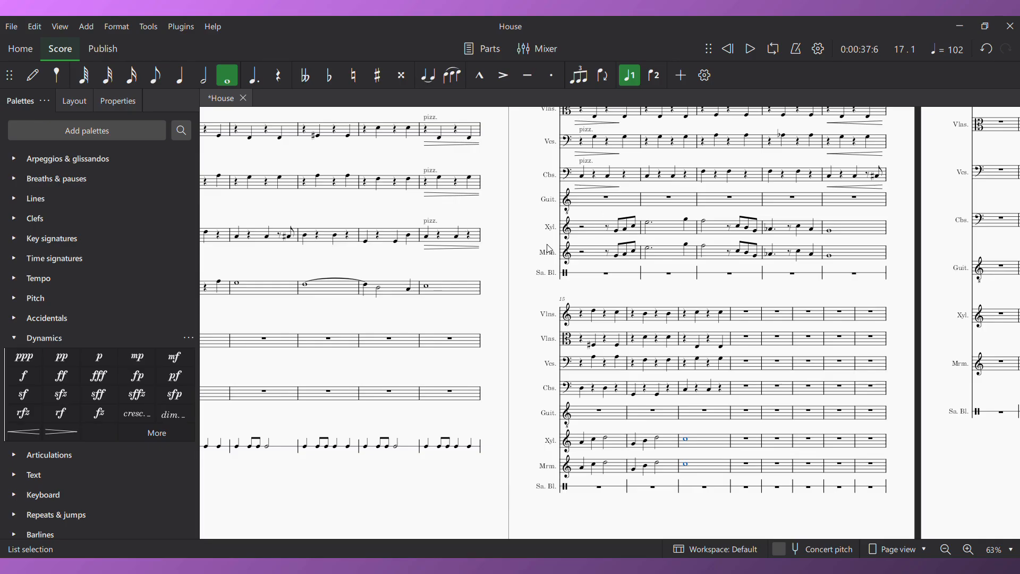
# Play back the score from the beginning into measure 17
pyautogui.click(729, 52)
pyautogui.press('space')
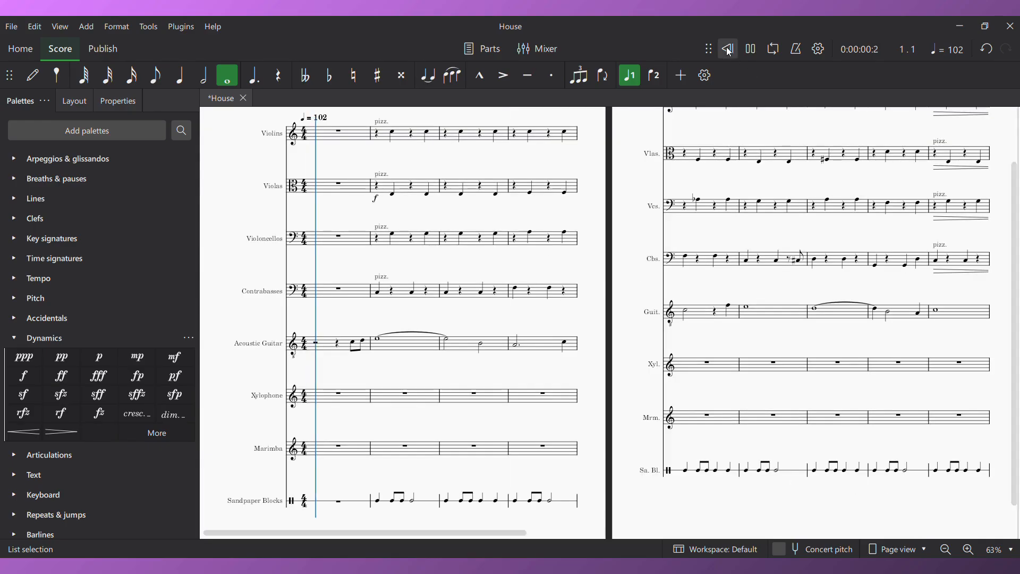
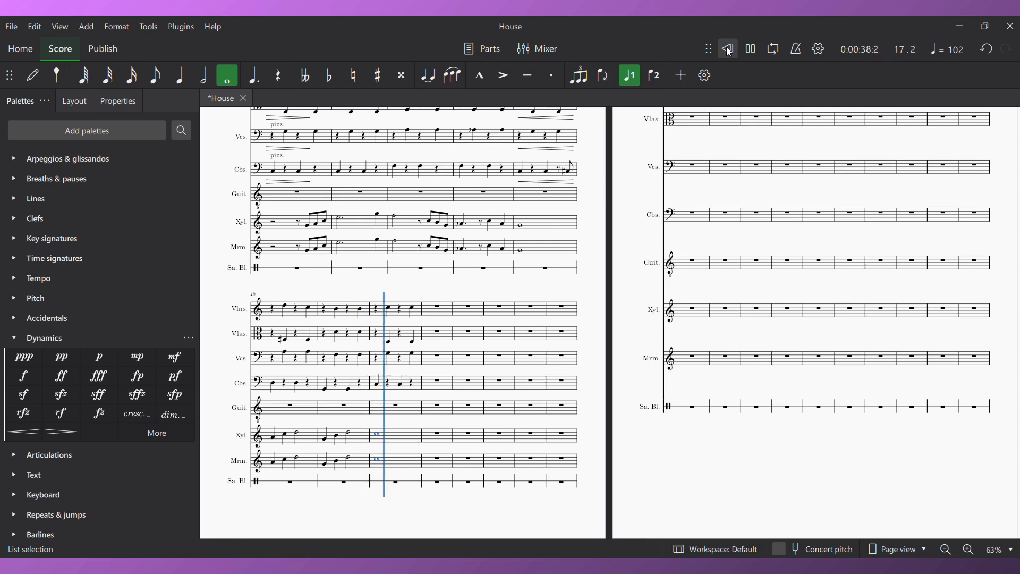
pyautogui.press('space')
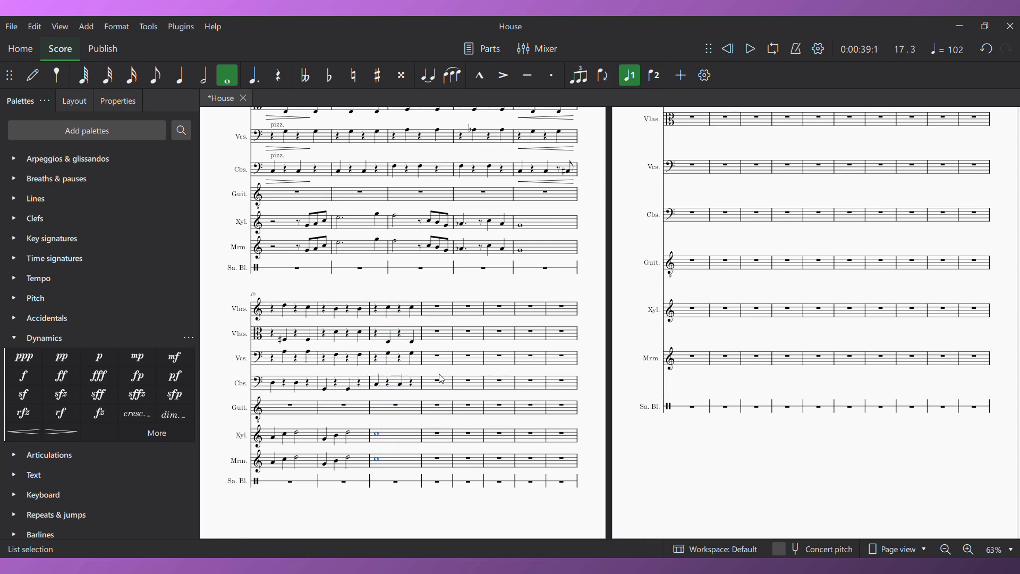
# Change the Marimba's D5 in measure 16 to a dotted quarter and add an eighth note C5 after it
pyautogui.click(350, 460)
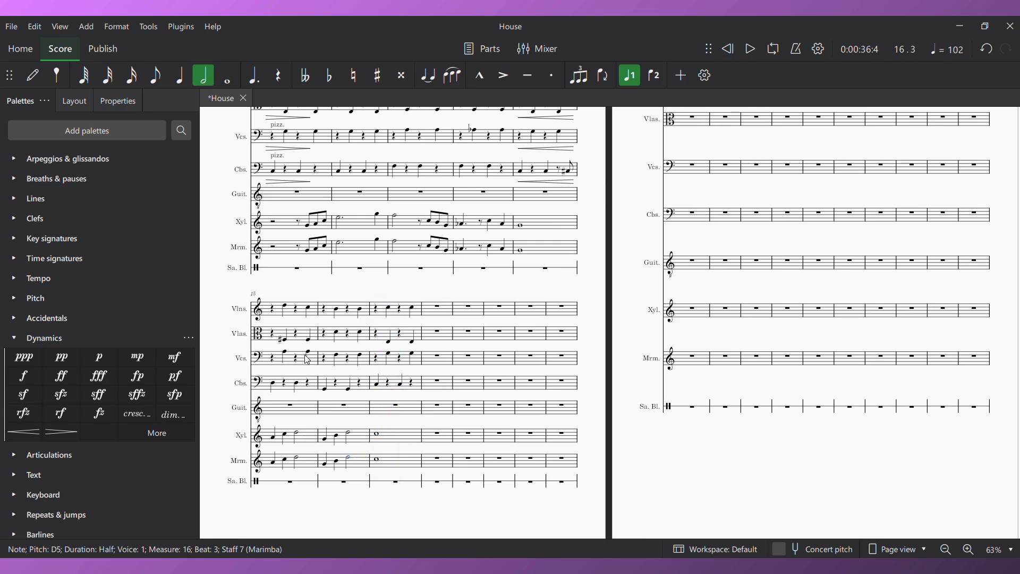
pyautogui.click(179, 75)
pyautogui.click(254, 75)
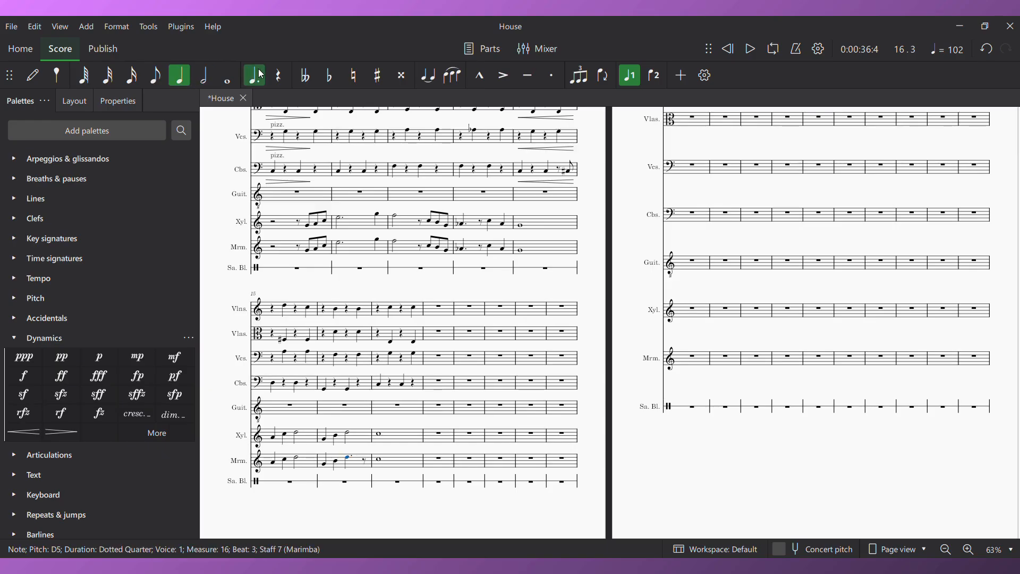
pyautogui.press('Right')
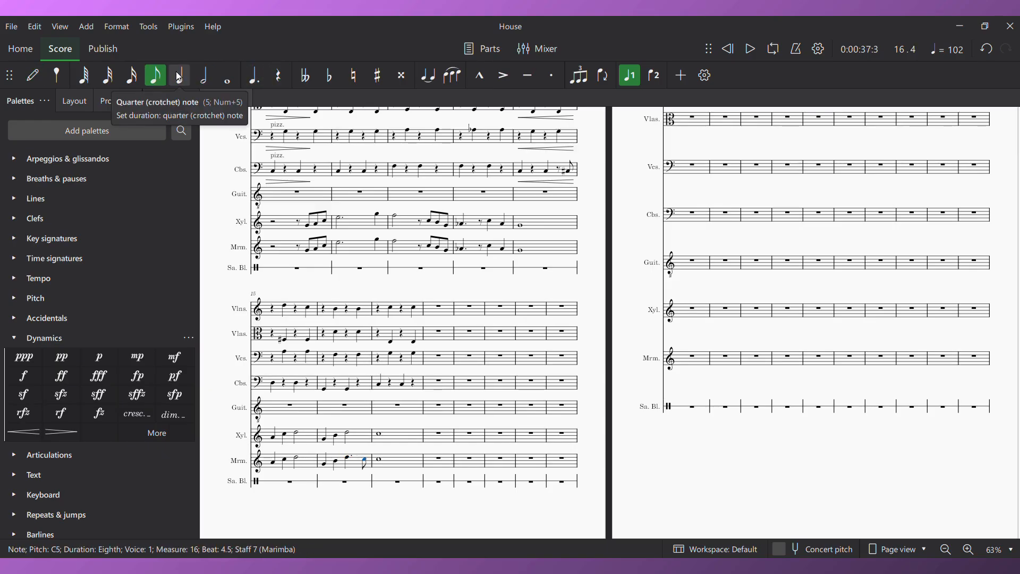
# Copy Marimba measure 16 over Xylophone measure 16
pyautogui.hotkey('shift', 'Left')
pyautogui.hotkey('shift', 'Left')
pyautogui.hotkey('shift', 'Left')
pyautogui.hotkey('shift', 'Left')
pyautogui.hotkey('shift', 'Right')
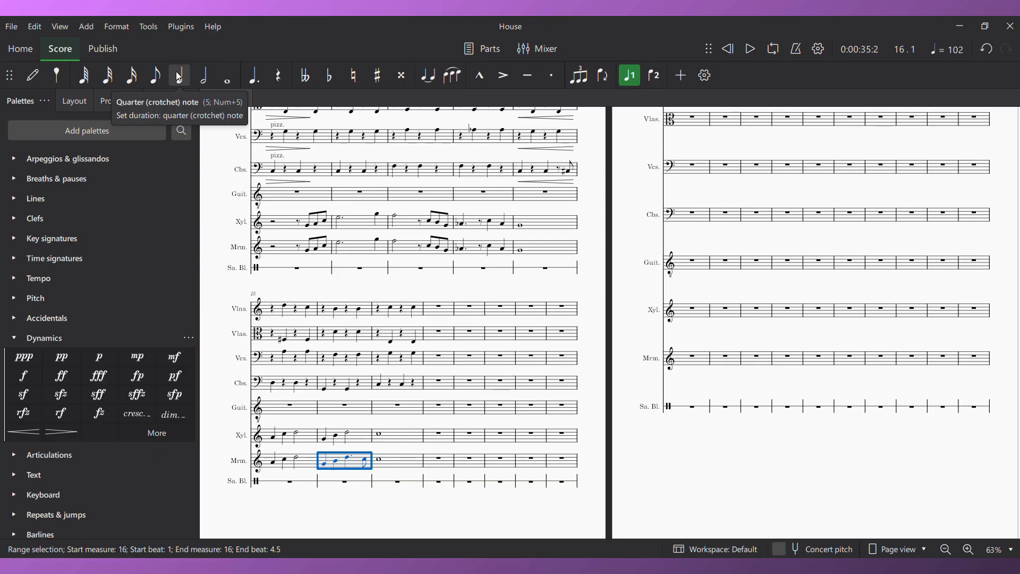
pyautogui.click(327, 440)
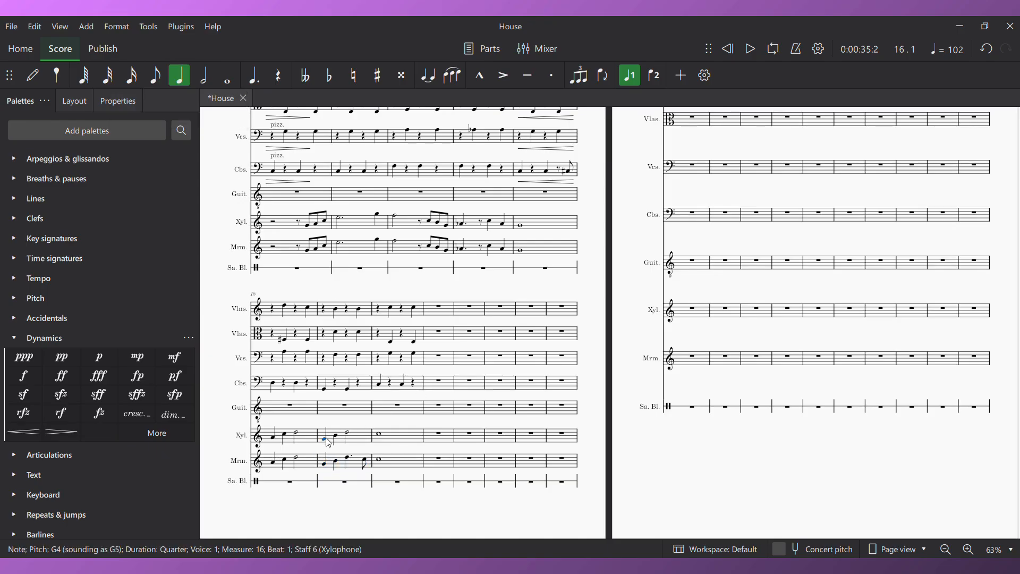
pyautogui.hotkey('ctrl', 'v')
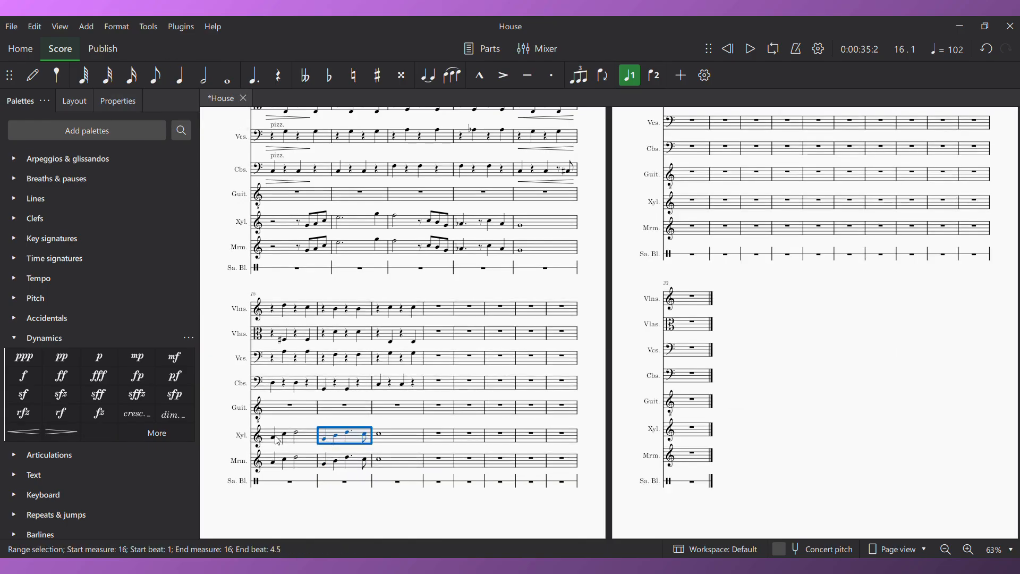
# Play back the score from measure 15 into measure 17
pyautogui.click(275, 440)
pyautogui.press('space')
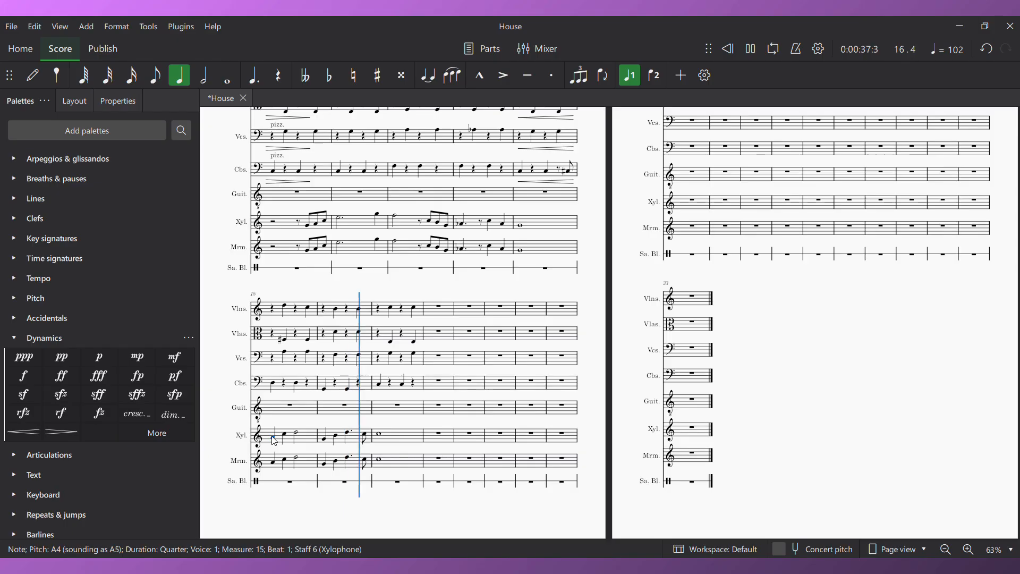
pyautogui.press('space')
pyautogui.hotkey('ctrl', 's')
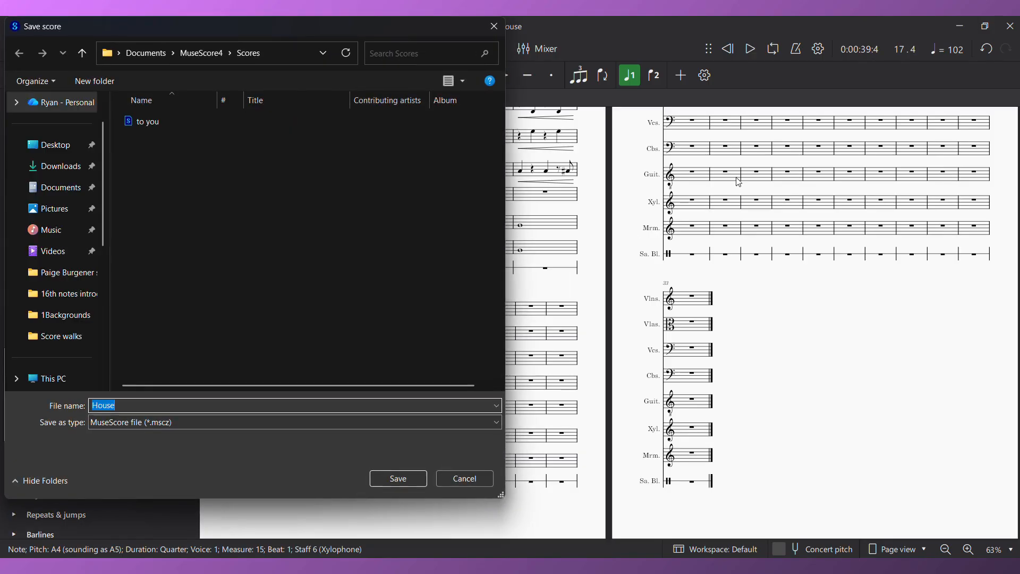
pyautogui.doubleClick(374, 27)
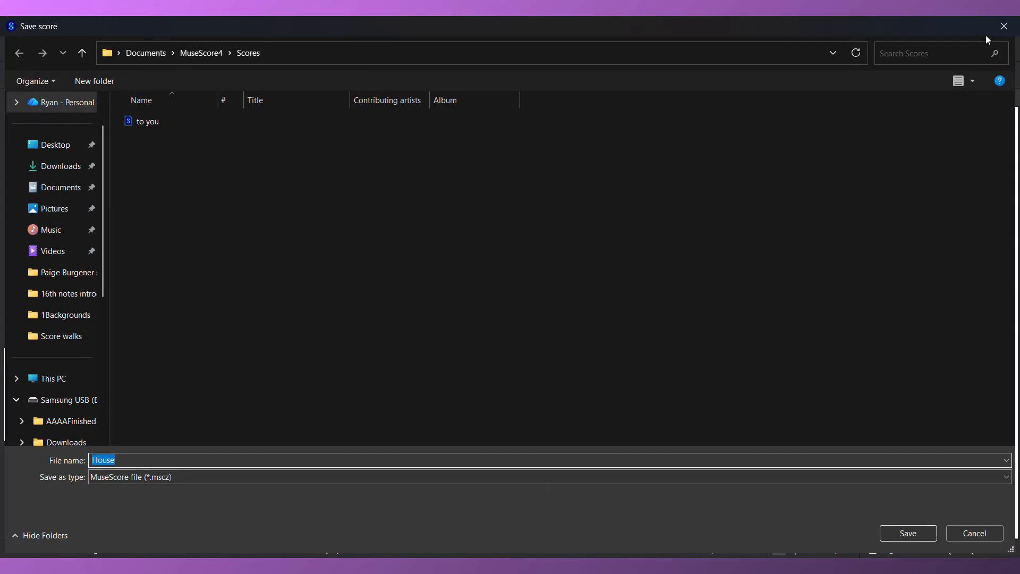
pyautogui.press('Return')
# Delete the Sandpaper Blocks notes from measure 2 onward
pyautogui.click(727, 52)
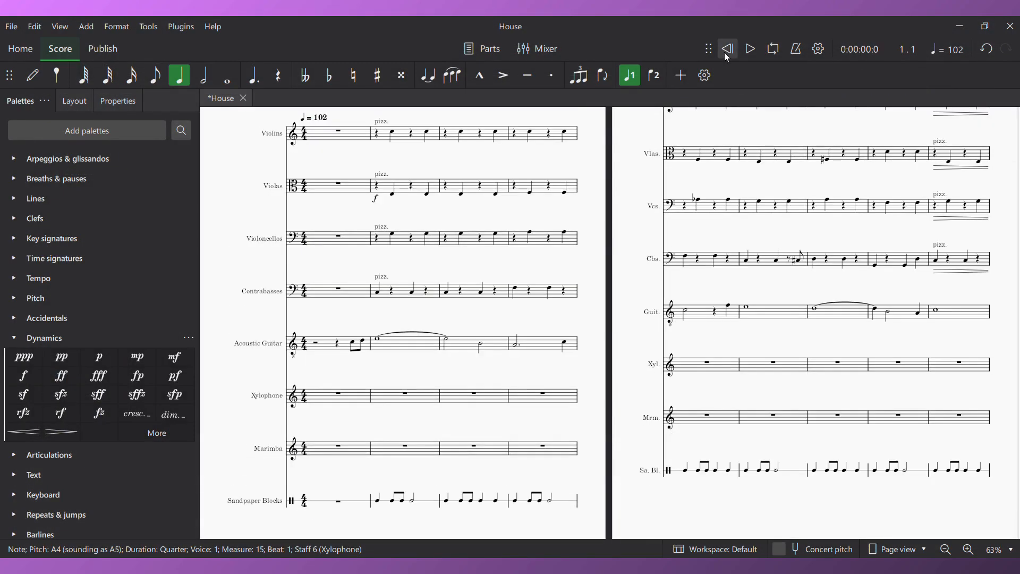
pyautogui.scroll(-2, 614, 462)
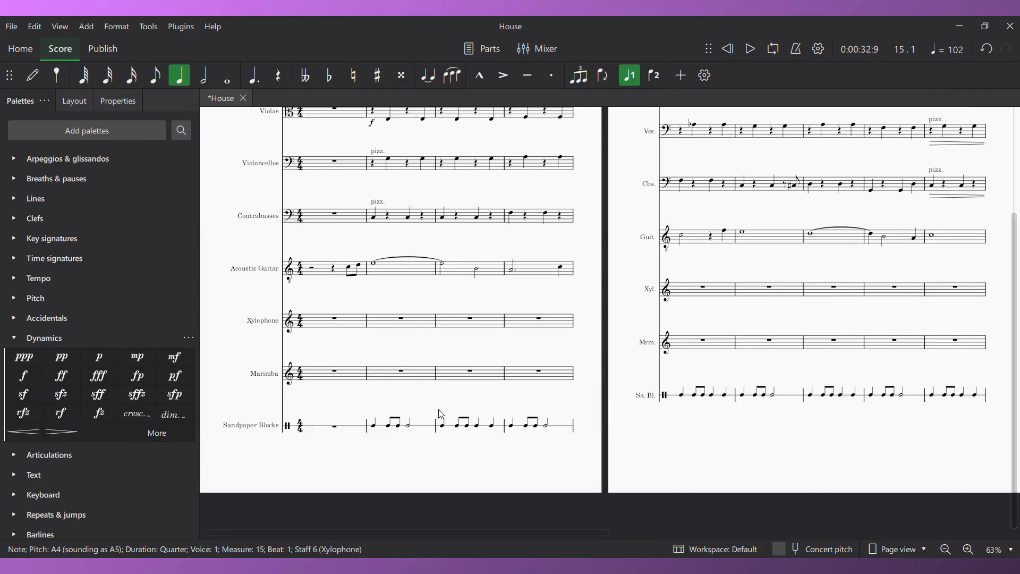
pyautogui.click(379, 424)
pyautogui.scroll(-5, 546, 285)
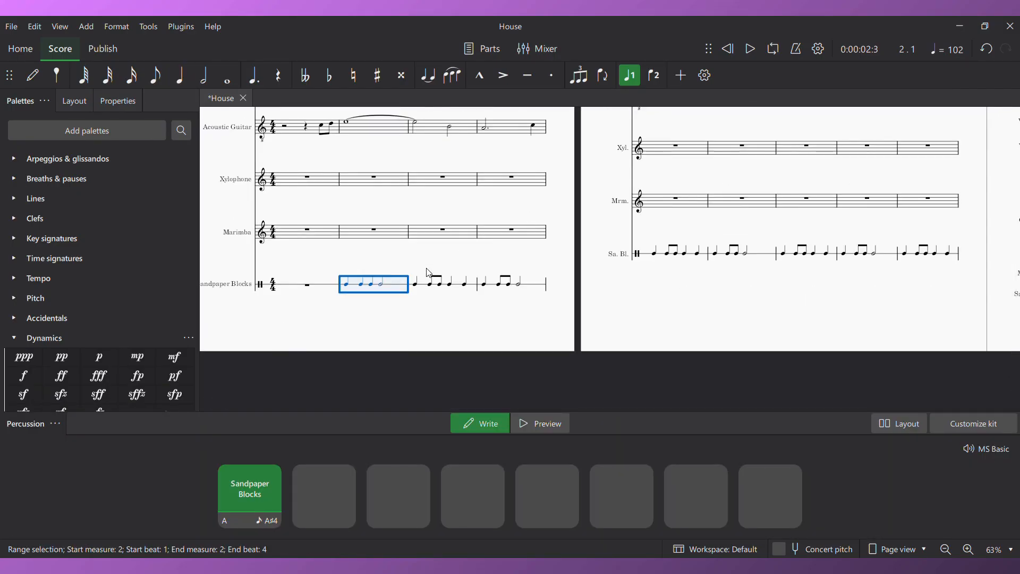
pyautogui.hotkey('shift', 'Right')
pyautogui.hotkey('shift', 'Right')
pyautogui.hotkey('shift', 'Right')
pyautogui.hotkey('shift', 'Right')
pyautogui.hotkey('shift', 'Right')
pyautogui.hotkey('shift', 'Right')
pyautogui.hotkey('shift', 'Right')
pyautogui.hotkey('shift', 'Right')
pyautogui.hotkey('shift', 'Right')
pyautogui.hotkey('shift', 'Right')
pyautogui.hotkey('shift', 'Right')
pyautogui.hotkey('shift', 'Right')
pyautogui.hotkey('shift', 'Right')
pyautogui.hotkey('shift', 'Right')
pyautogui.hotkey('shift', 'Right')
pyautogui.hotkey('shift', 'Right')
pyautogui.hotkey('shift', 'Right')
pyautogui.hotkey('shift', 'Right')
pyautogui.hotkey('shift', 'Right')
pyautogui.hotkey('shift', 'Right')
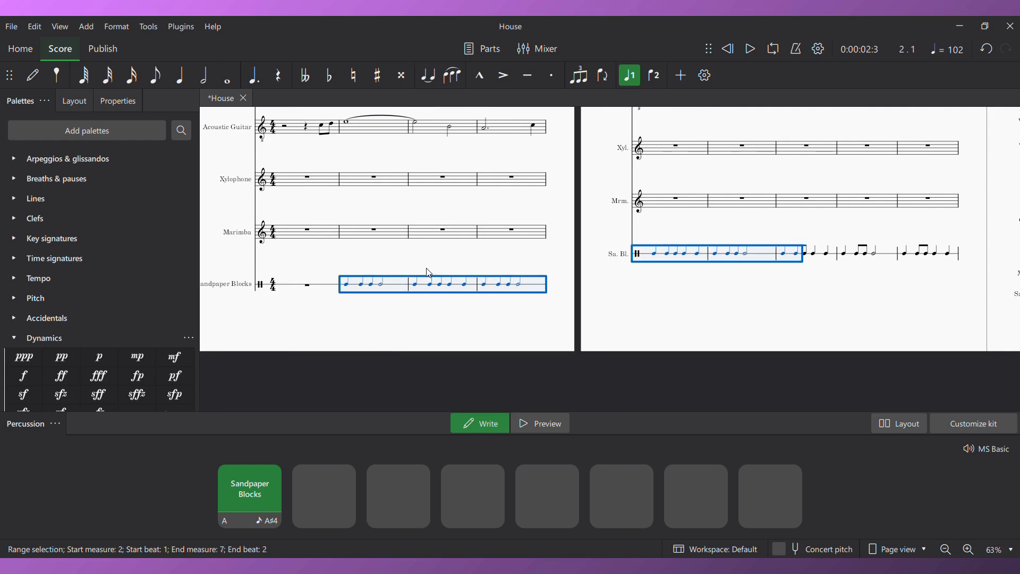
pyautogui.hotkey('shift', 'Right')
pyautogui.hotkey('shift', 'Right')
pyautogui.hotkey('shift', 'Right')
pyautogui.hotkey('ctrl', 'Delete')
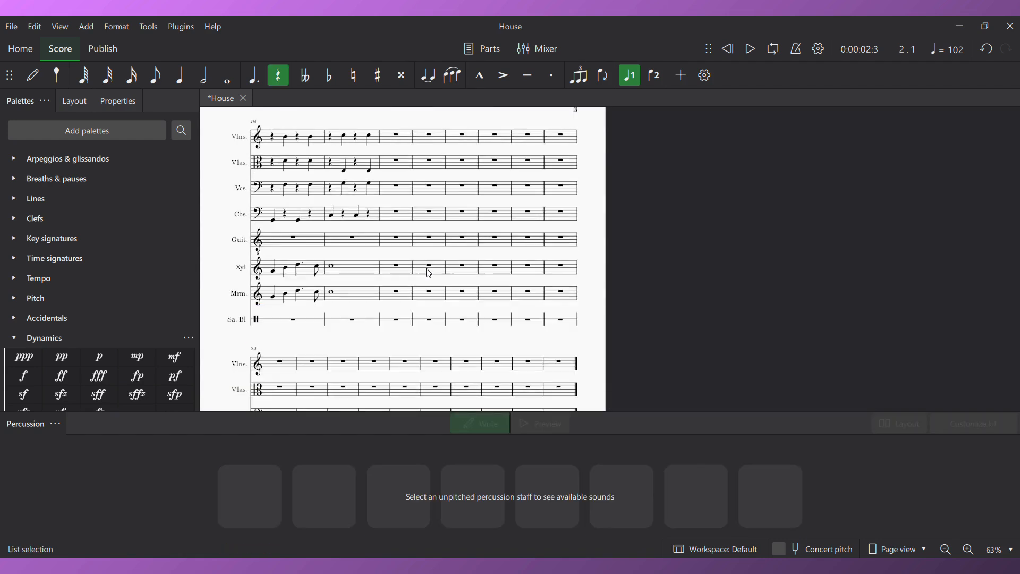
# Enter a quarter note, quarter rest and two eighth notes in Sandpaper Blocks measure 2
pyautogui.moveTo(231, 340); pyautogui.dragTo(701, 256)
pyautogui.moveTo(239, 287); pyautogui.dragTo(562, 279)
pyautogui.moveTo(613, 258); pyautogui.dragTo(780, 167)
pyautogui.click(509, 353)
pyautogui.press('n')
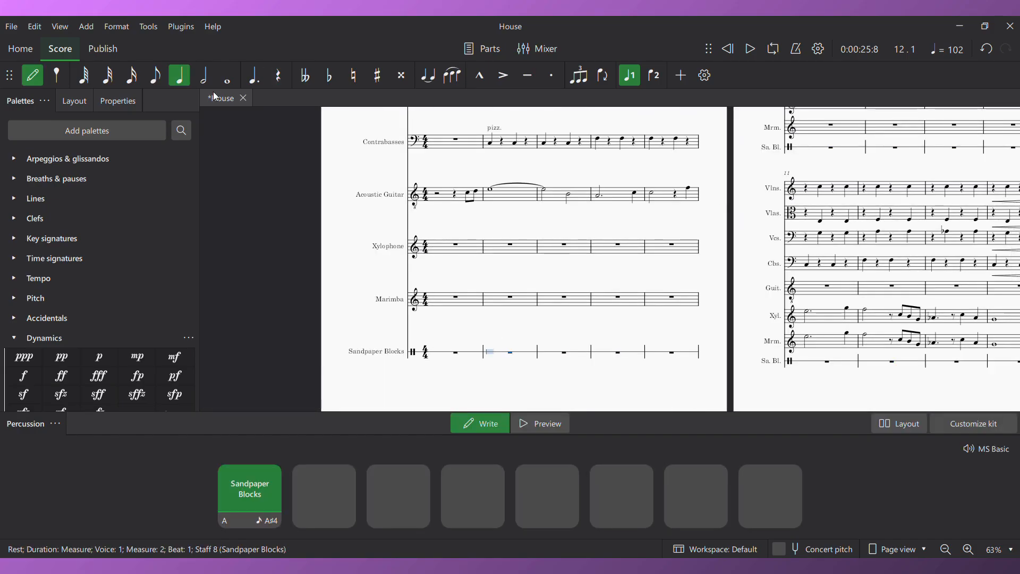
pyautogui.press('a')
pyautogui.press('0')
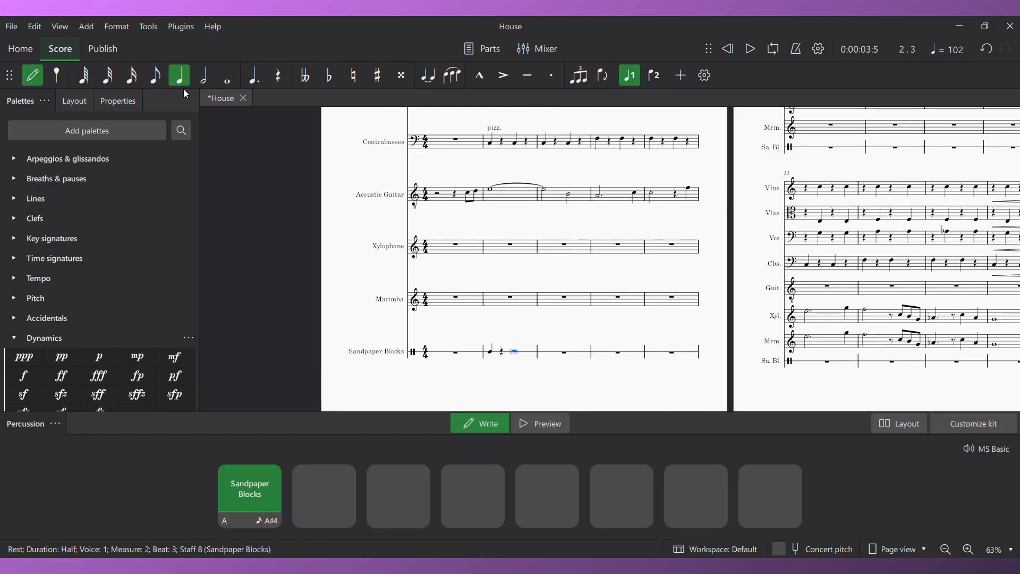
pyautogui.click(155, 78)
pyautogui.press('a')
pyautogui.press('a')
pyautogui.press('Escape')
# Play back the opening of the score from measure 1 into measure 3
pyautogui.press('Left')
pyautogui.press('Left')
pyautogui.press('Left')
pyautogui.press('Left')
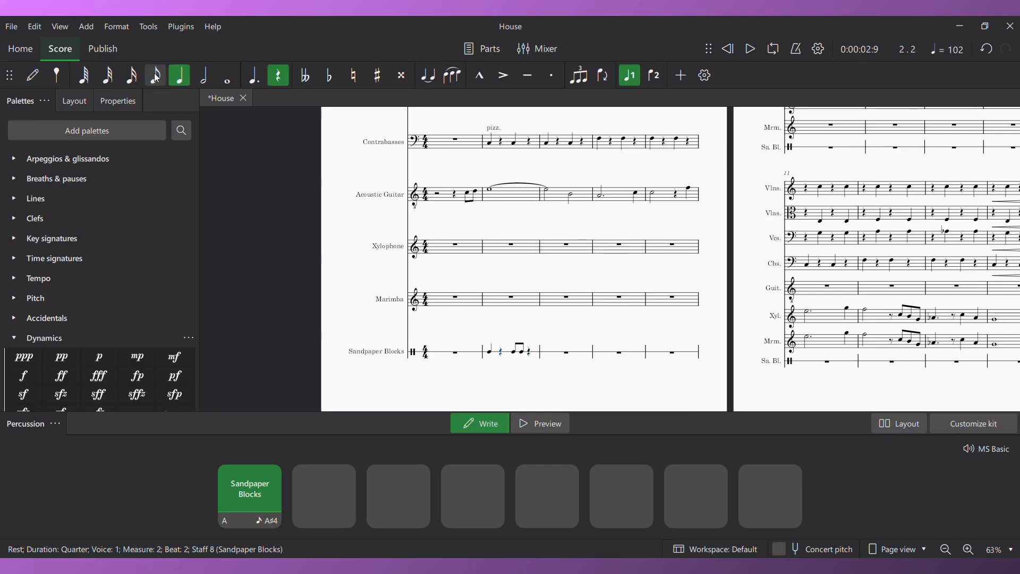
pyautogui.press('space')
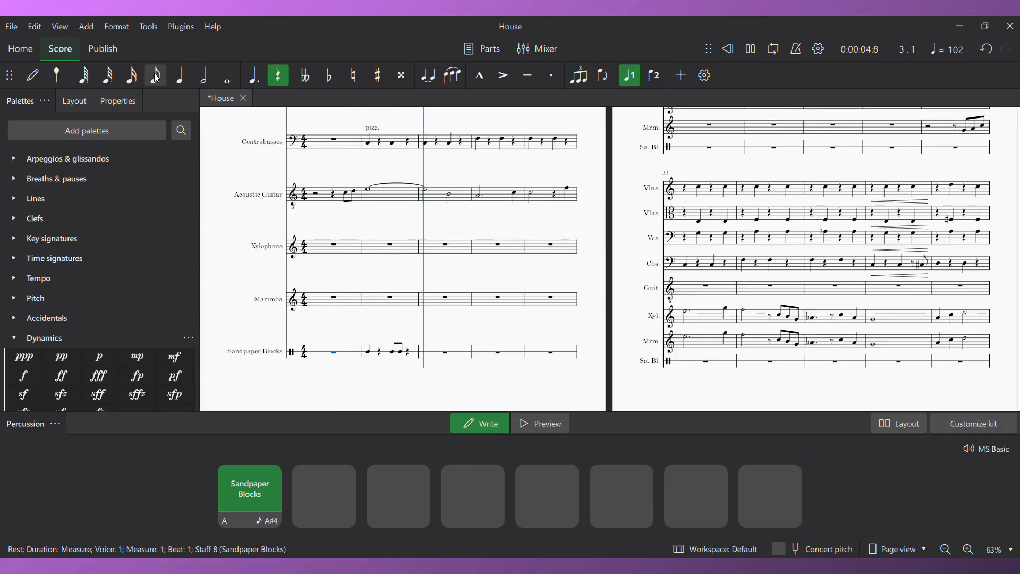
pyautogui.press('space')
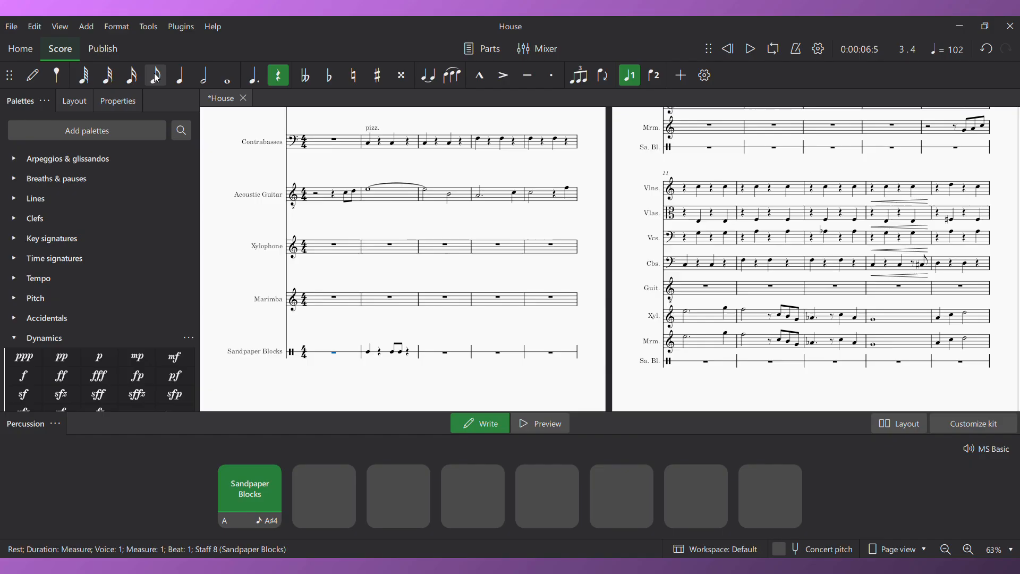
# Copy Sandpaper Blocks measure 2 into measure 3 and delete the copy's first two beats
pyautogui.click(369, 355)
pyautogui.keyDown('shift'); pyautogui.click(411, 355); pyautogui.keyUp('shift')
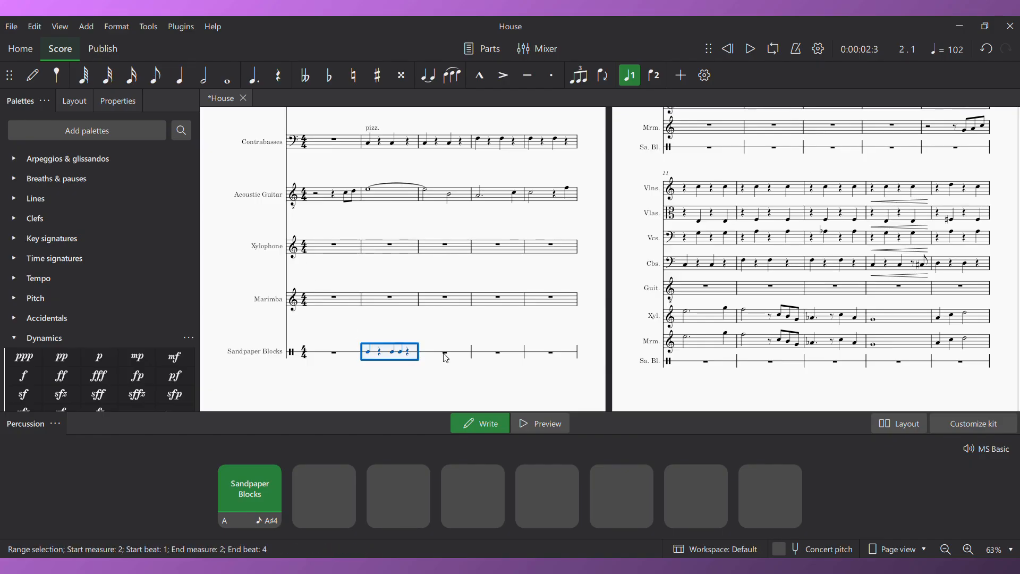
pyautogui.click(445, 353)
pyautogui.hotkey('ctrl', 'v')
pyautogui.click(423, 352)
pyautogui.hotkey('shift', 'Right')
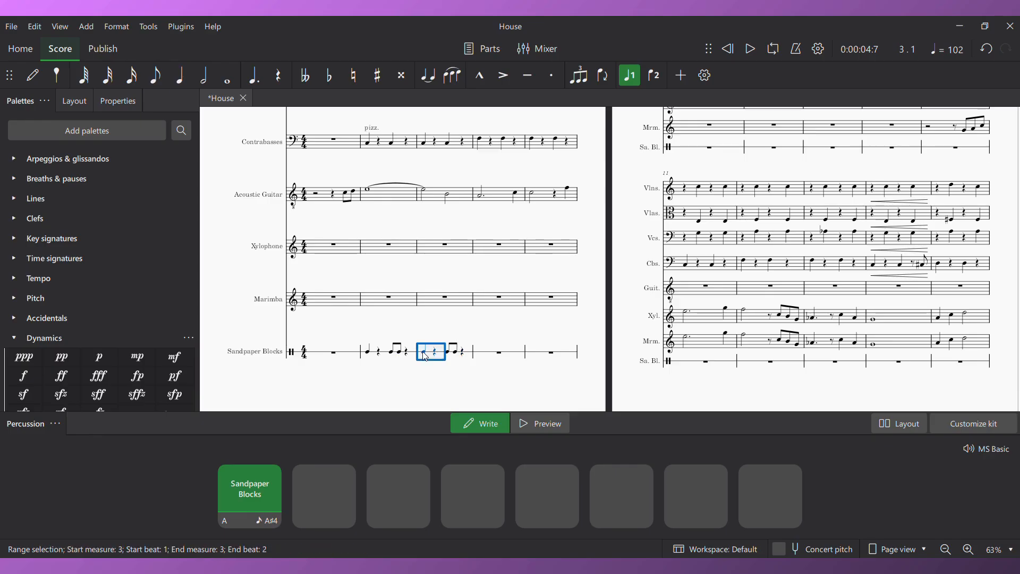
pyautogui.press('Delete')
# Copy Sandpaper Blocks measures 2–3 into measures 4–5
pyautogui.click(366, 354)
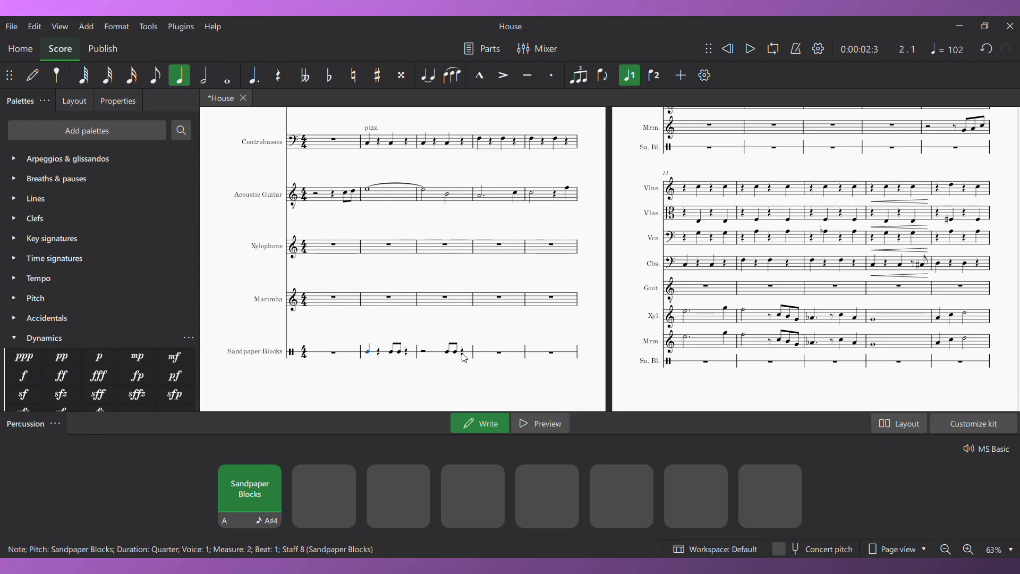
pyautogui.keyDown('shift'); pyautogui.click(464, 355); pyautogui.keyUp('shift')
pyautogui.hotkey('ctrl', 'c')
pyautogui.click(500, 354)
pyautogui.hotkey('ctrl', 'v')
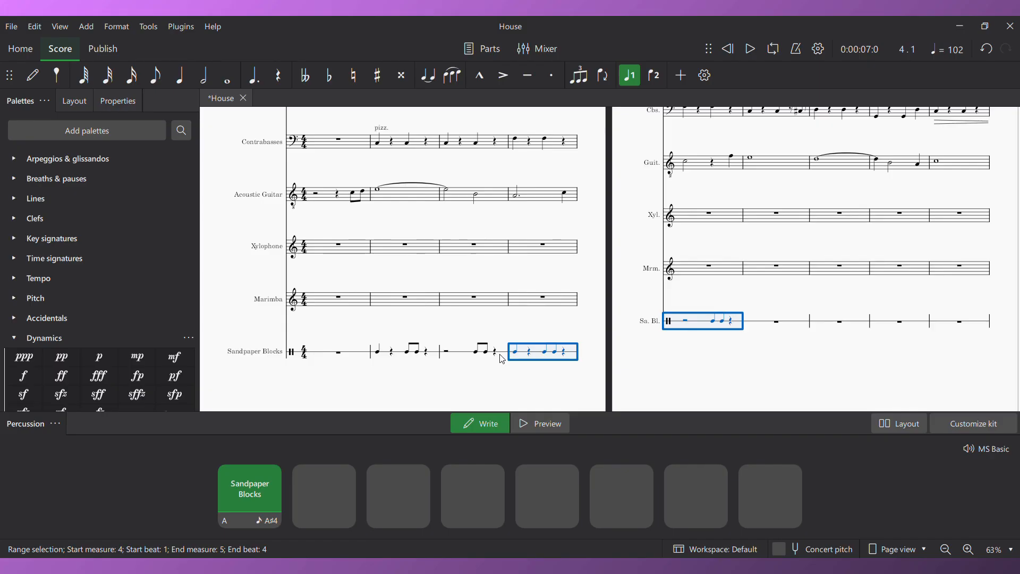
# Repeat Sandpaper Blocks measures 2–5 three times to fill the staff through measure 17
pyautogui.keyDown('shift'); pyautogui.click(377, 355); pyautogui.keyUp('shift')
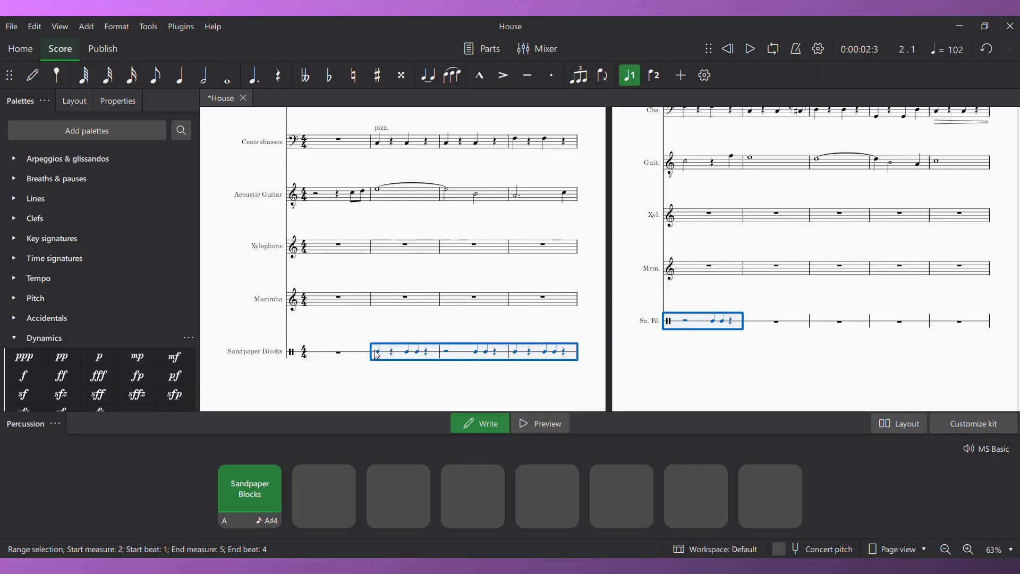
pyautogui.press('r')
pyautogui.press('r')
pyautogui.press('r')
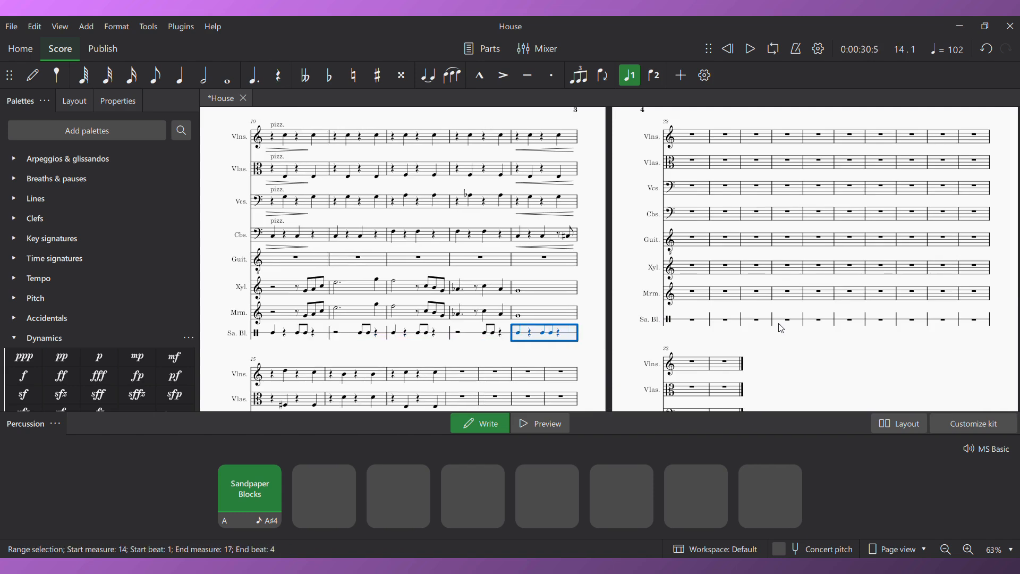
pyautogui.press('Right')
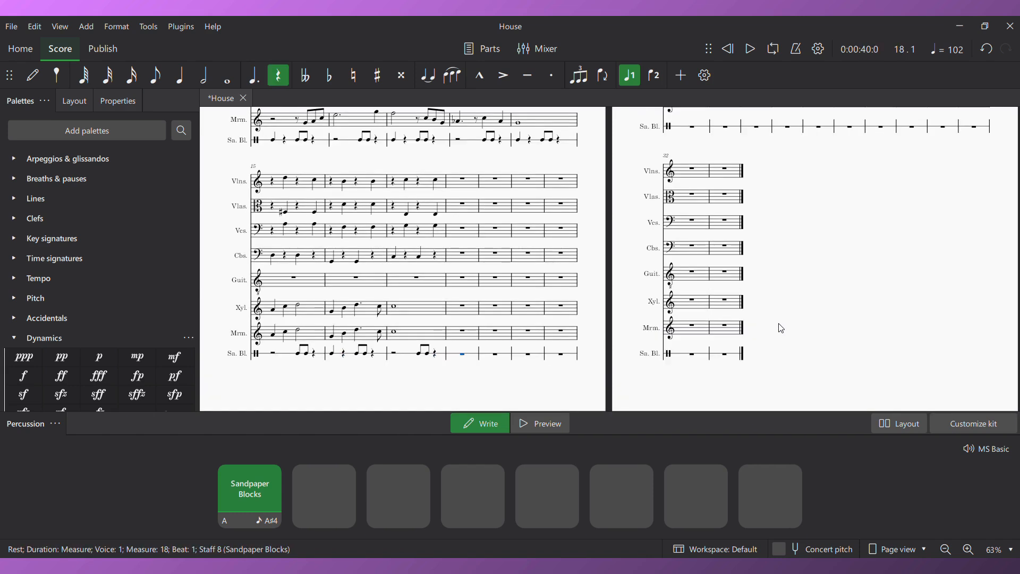
# Play back the score from the beginning through measure 17
pyautogui.click(729, 48)
pyautogui.press('space')
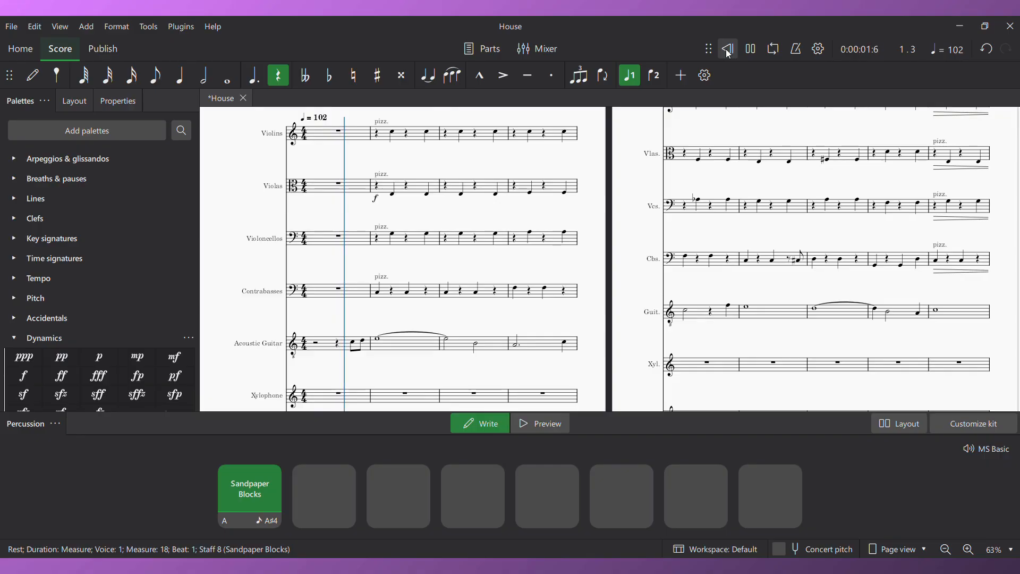
pyautogui.click(629, 185)
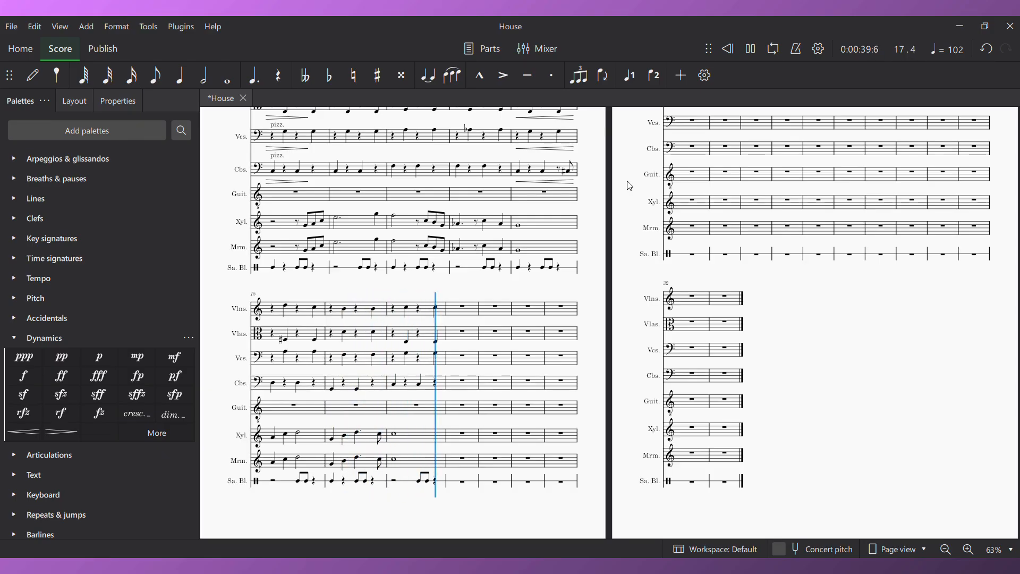
pyautogui.press('space')
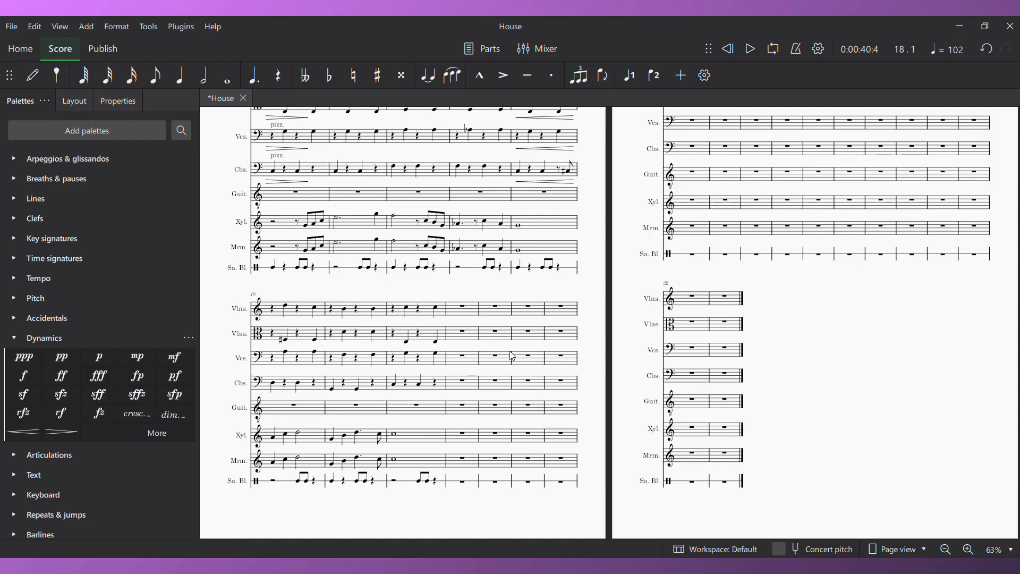
# Copy measure 17 of the four string staves, Violins through Contrabasses, into measure 18
pyautogui.click(393, 309)
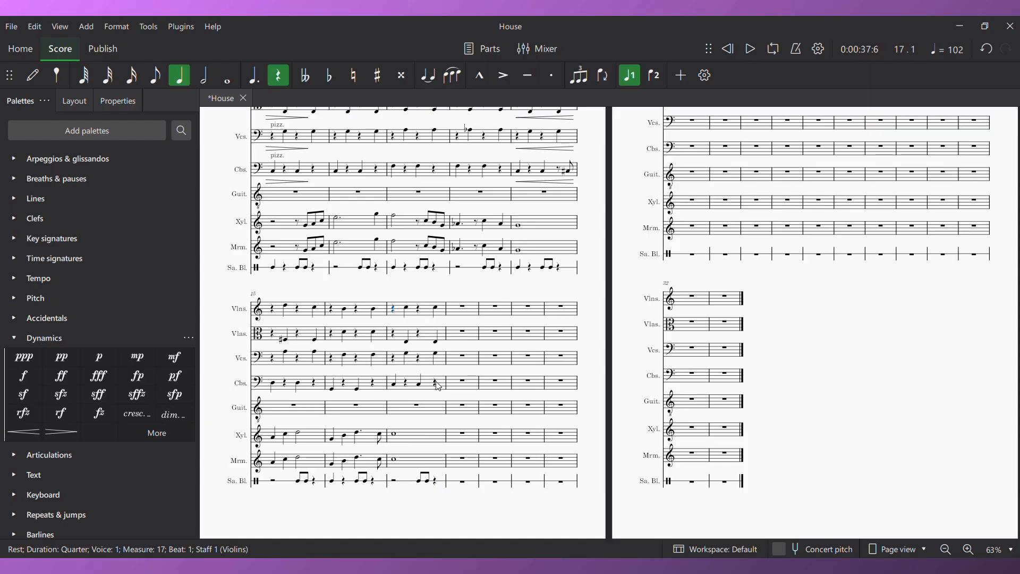
pyautogui.keyDown('shift'); pyautogui.click(439, 386); pyautogui.keyUp('shift')
pyautogui.hotkey('ctrl', 'c')
pyautogui.click(463, 309)
pyautogui.hotkey('ctrl', 'v')
pyautogui.click(386, 314)
pyautogui.press('Escape')
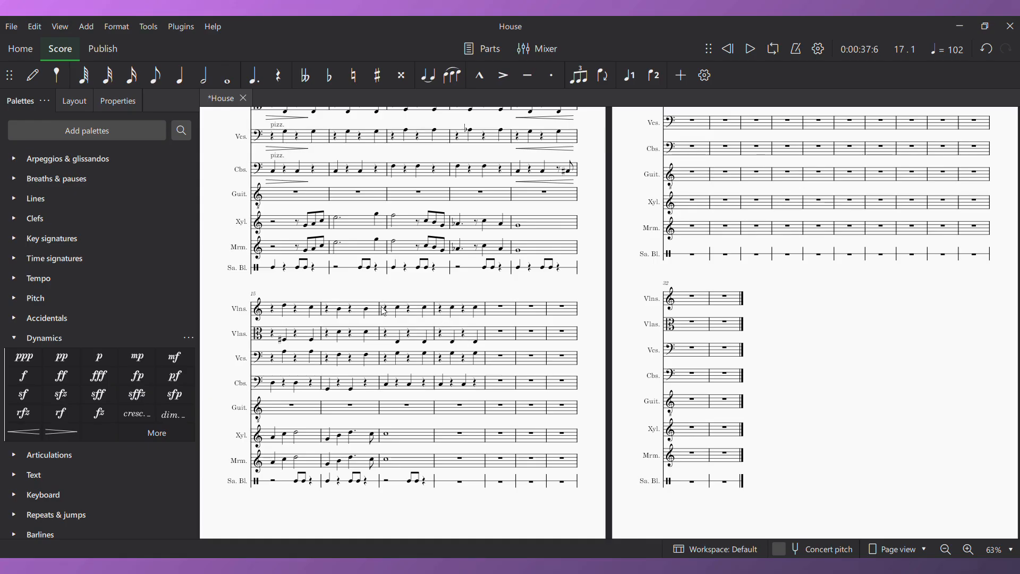
# Replace the beat 4 rest in Contrabasses measure 18 with an eighth rest and an eighth note B2
pyautogui.click(475, 391)
pyautogui.press('n')
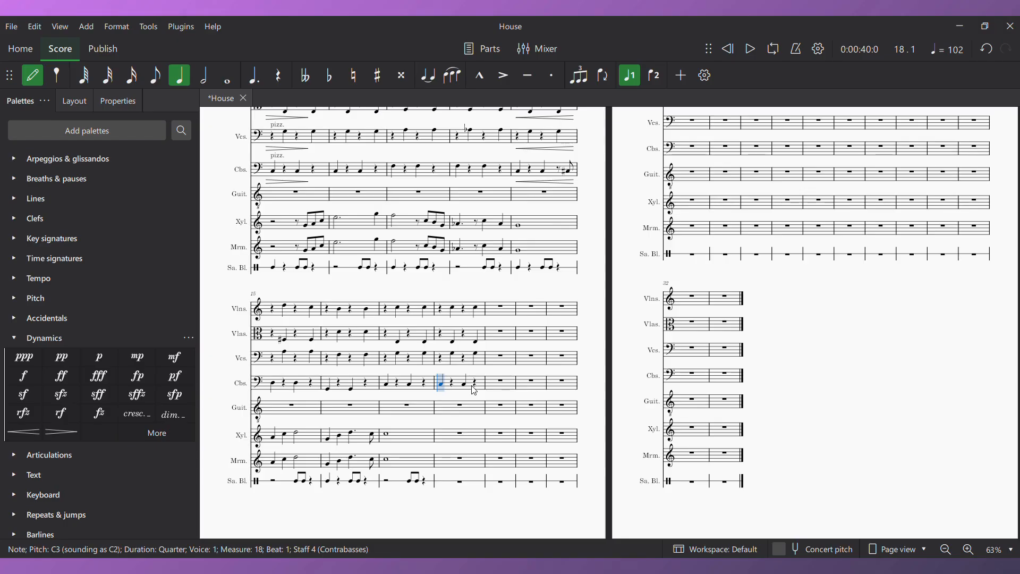
pyautogui.press('Right')
pyautogui.press('Right')
pyautogui.press('Right')
pyautogui.press('Escape')
pyautogui.press('Right')
pyautogui.press('Left')
pyautogui.click(157, 77)
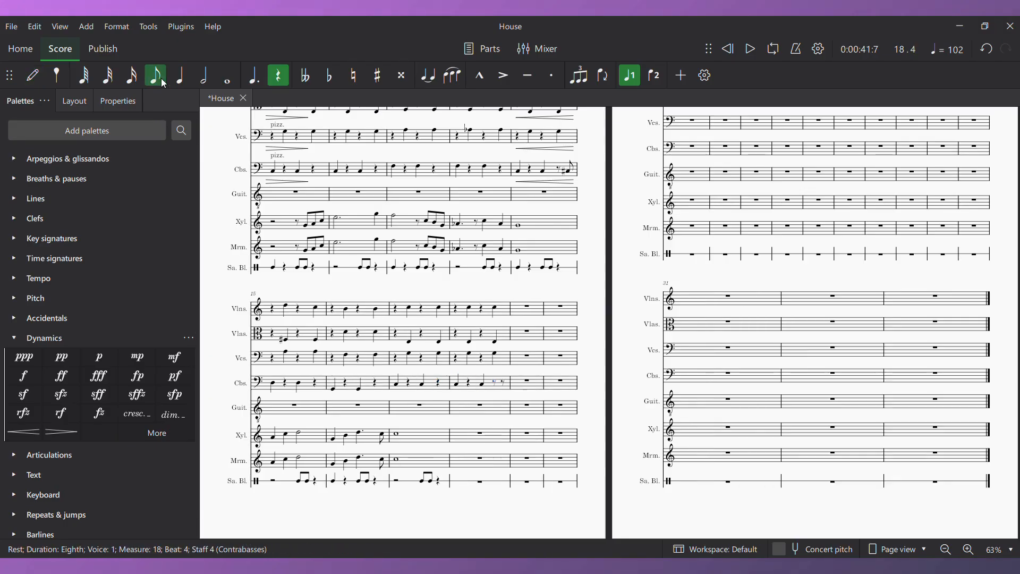
pyautogui.press('n')
pyautogui.press('b')
pyautogui.press('Escape')
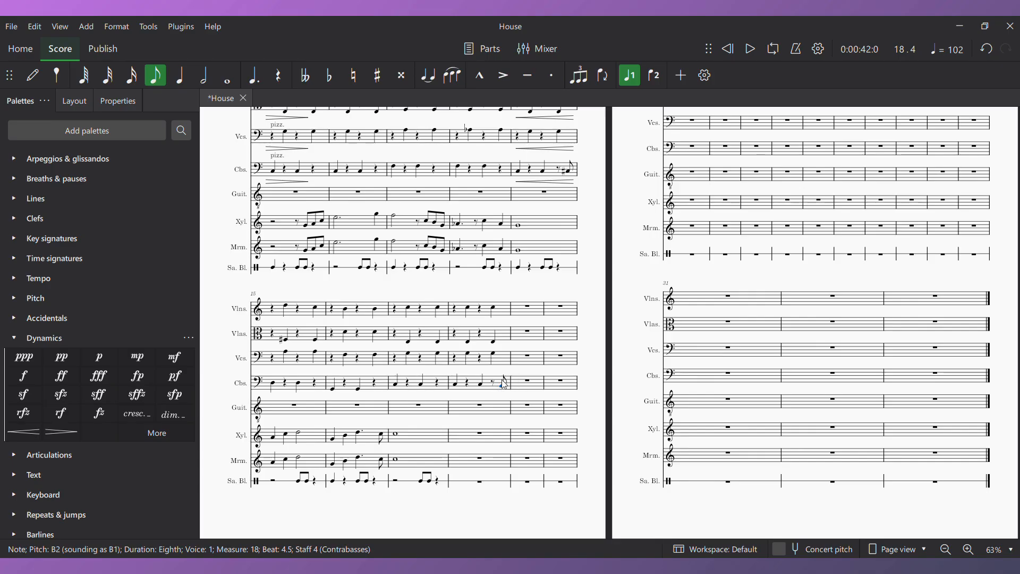
# Enter quarter notes A2 on beats 1 and 3 of Contrabasses measure 19, separated by quarter rests
pyautogui.click(529, 383)
pyautogui.press('n')
pyautogui.press('a')
pyautogui.press('0')
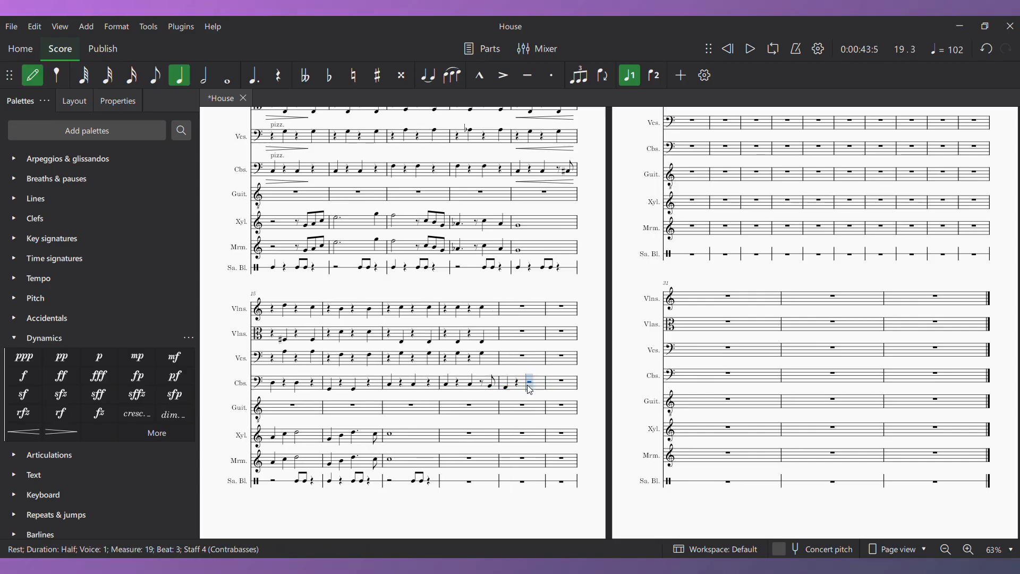
pyautogui.press('Escape')
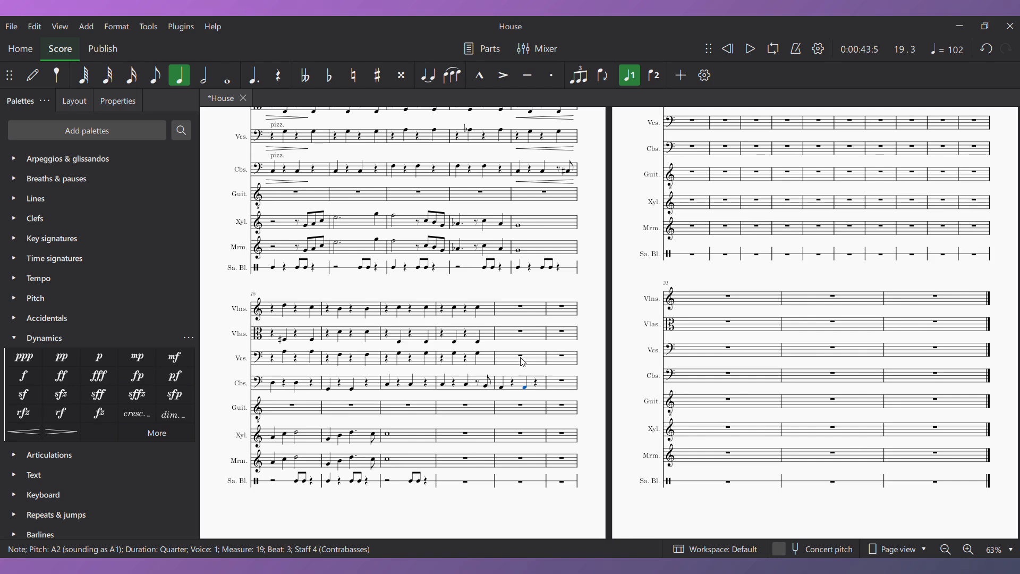
# Split the measure 19 rests of the Violins, Violas and Violoncellos into quarter rests
pyautogui.click(523, 362)
pyautogui.keyDown('shift'); pyautogui.click(523, 309); pyautogui.keyUp('shift')
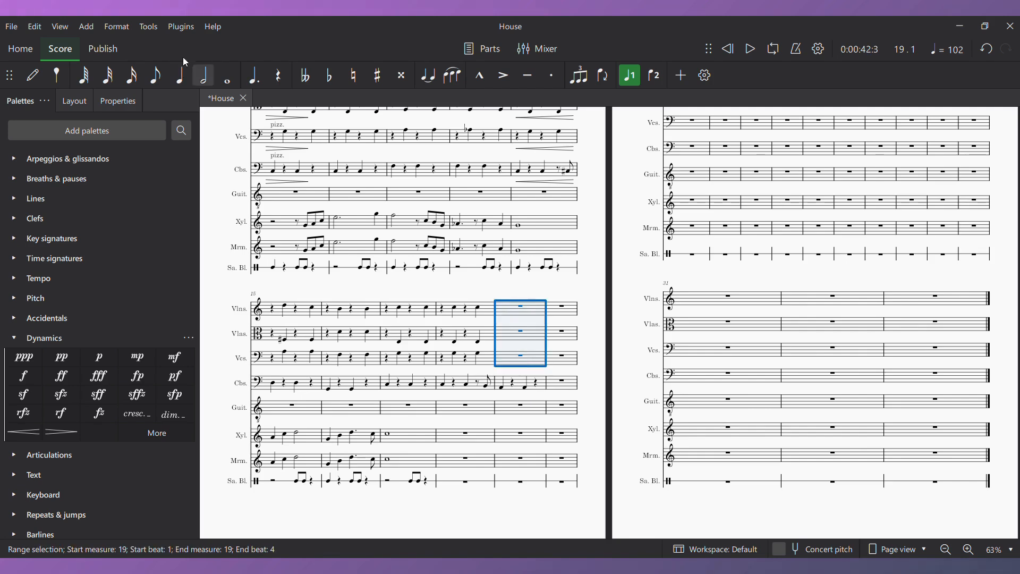
pyautogui.press('0')
pyautogui.click(527, 314)
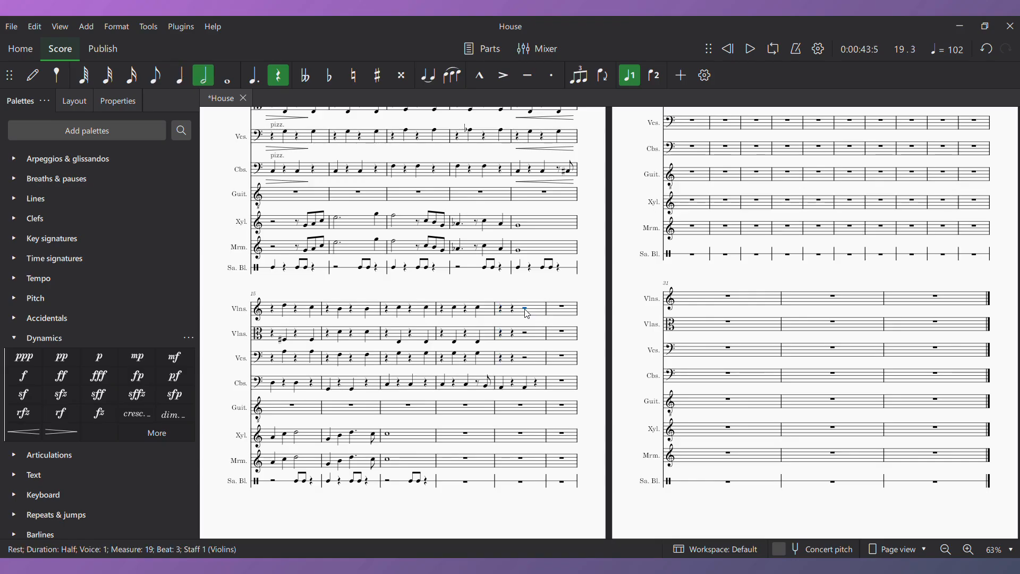
pyautogui.hotkey('shift', 'Down')
pyautogui.hotkey('shift', 'Down')
pyautogui.click(181, 76)
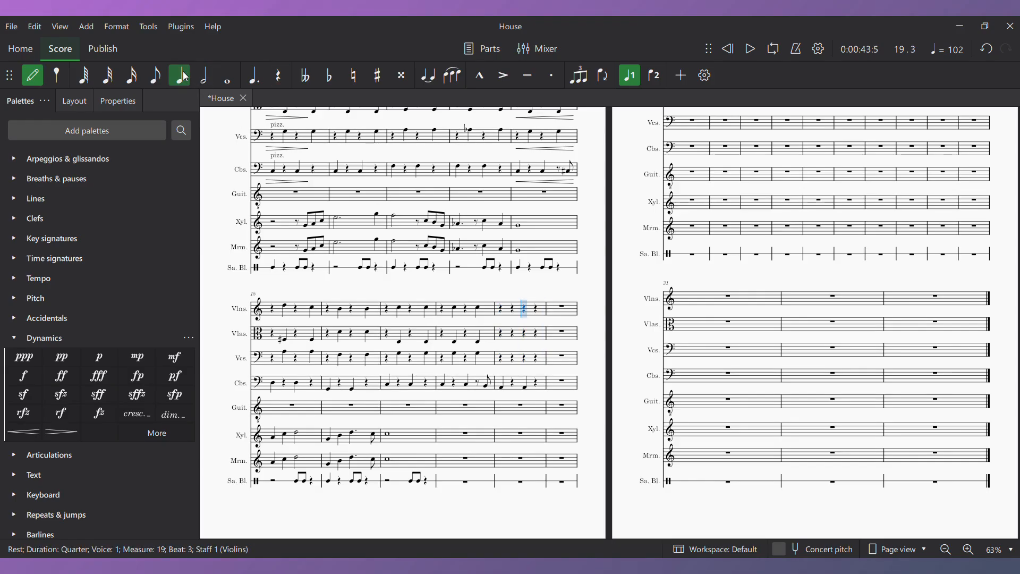
# Enter quarter notes A4 on beats 2 and 4 of Violins measure 19
pyautogui.press('Left')
pyautogui.press('a')
pyautogui.press('Right')
pyautogui.press('Right')
pyautogui.press('a')
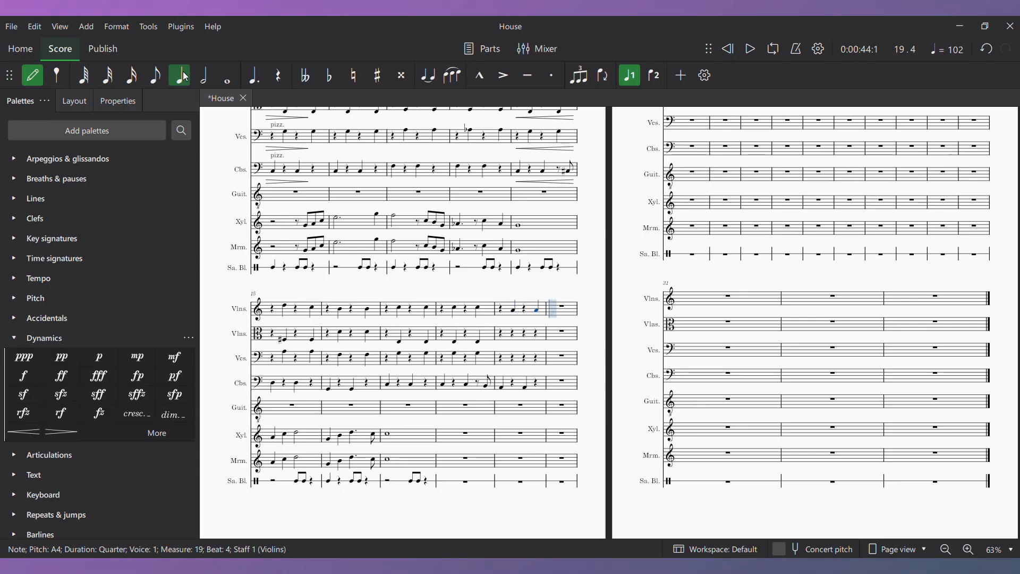
pyautogui.press('Escape')
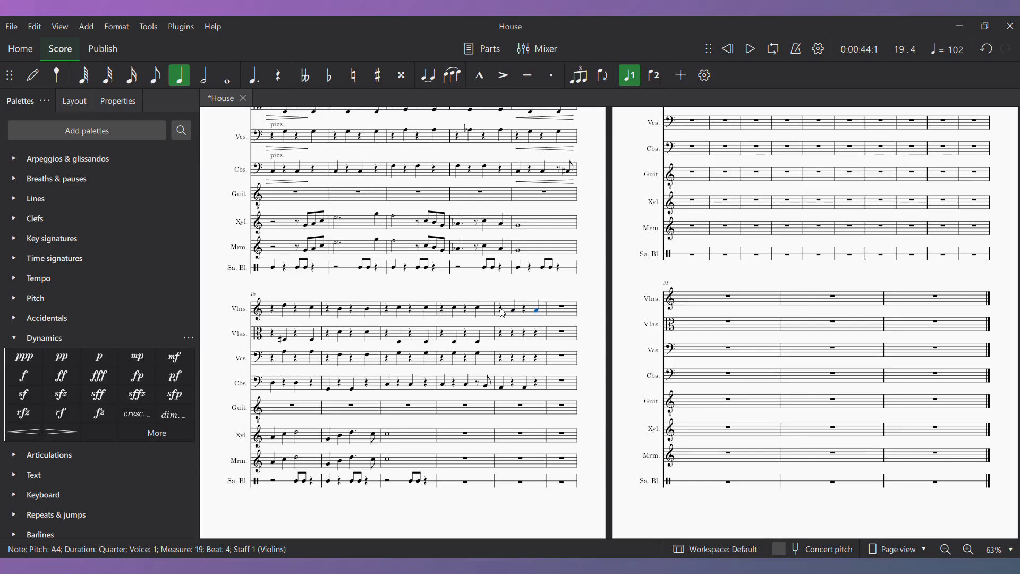
# Change the first half of Violins measure 19 to an eighth rest followed by eighth notes A4, E4 and A4
pyautogui.press('Delete')
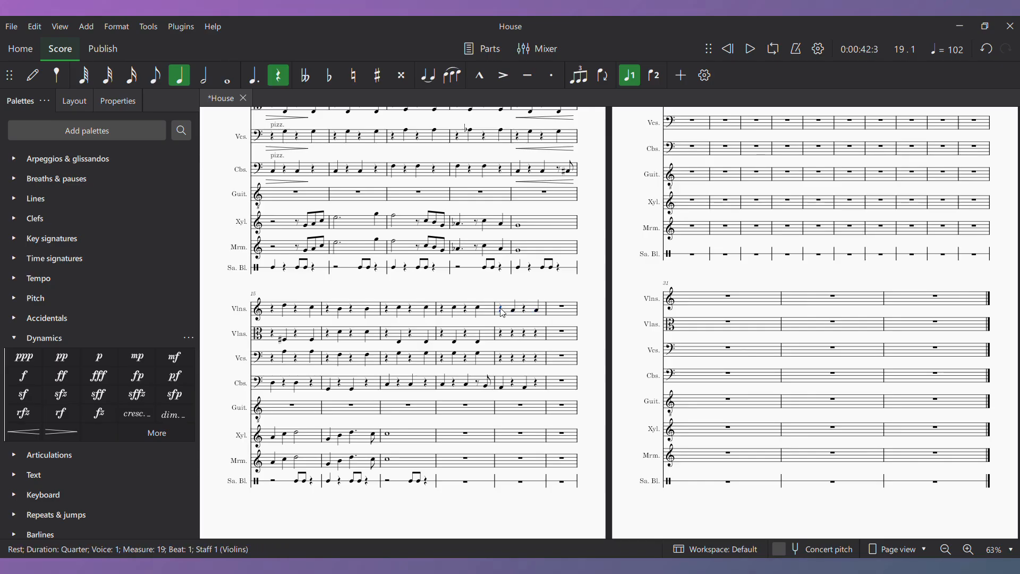
pyautogui.click(155, 76)
pyautogui.press('Right')
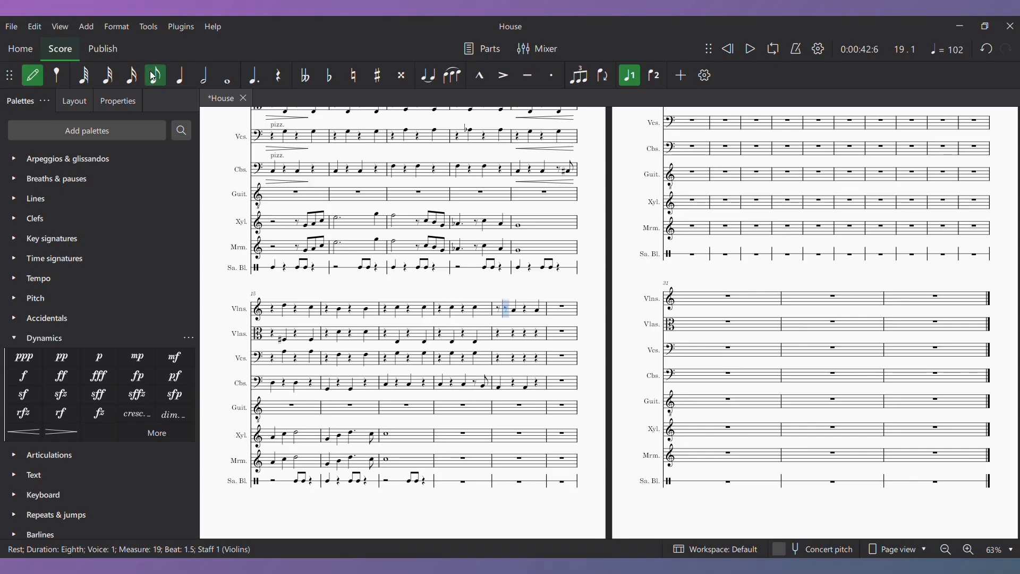
pyautogui.press('a')
pyautogui.press('a')
pyautogui.press('a')
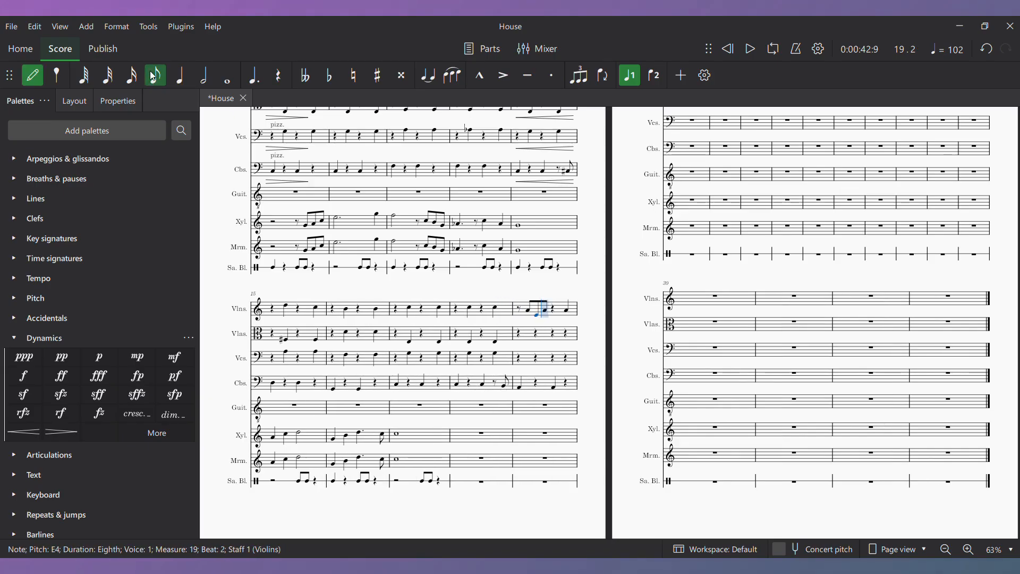
pyautogui.press('Escape')
# Change beats 3 and 4 of Violins measure 19 to an eighth rest and eighth notes A4, E4 and A4
pyautogui.click(153, 77)
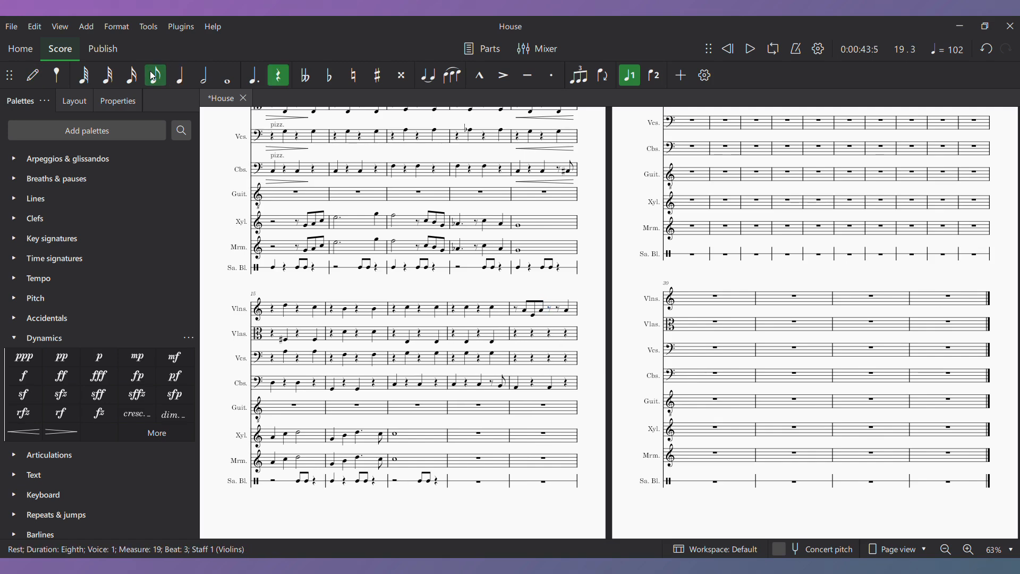
pyautogui.press('n')
pyautogui.press('a')
pyautogui.press('e')
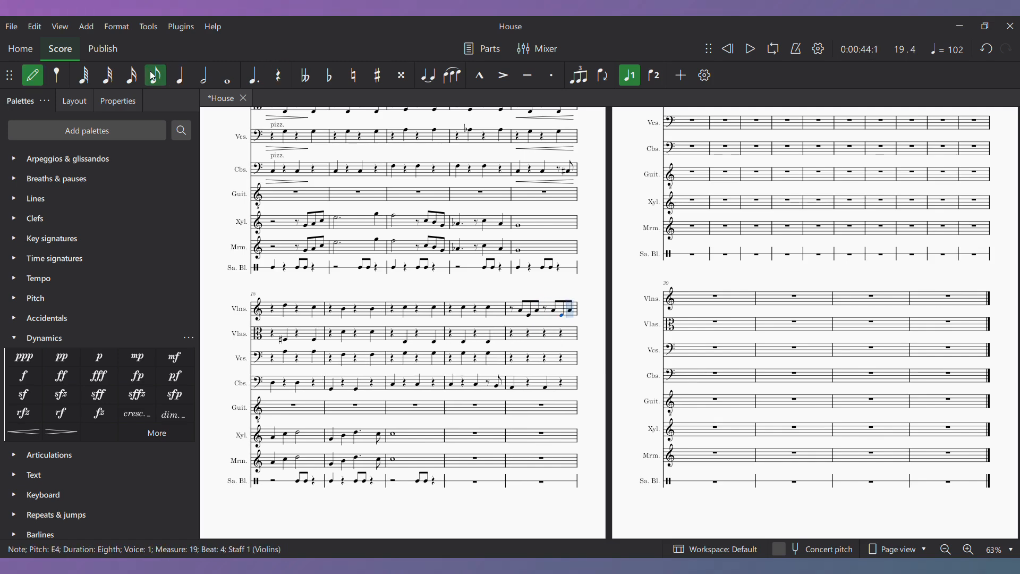
pyautogui.press('Escape')
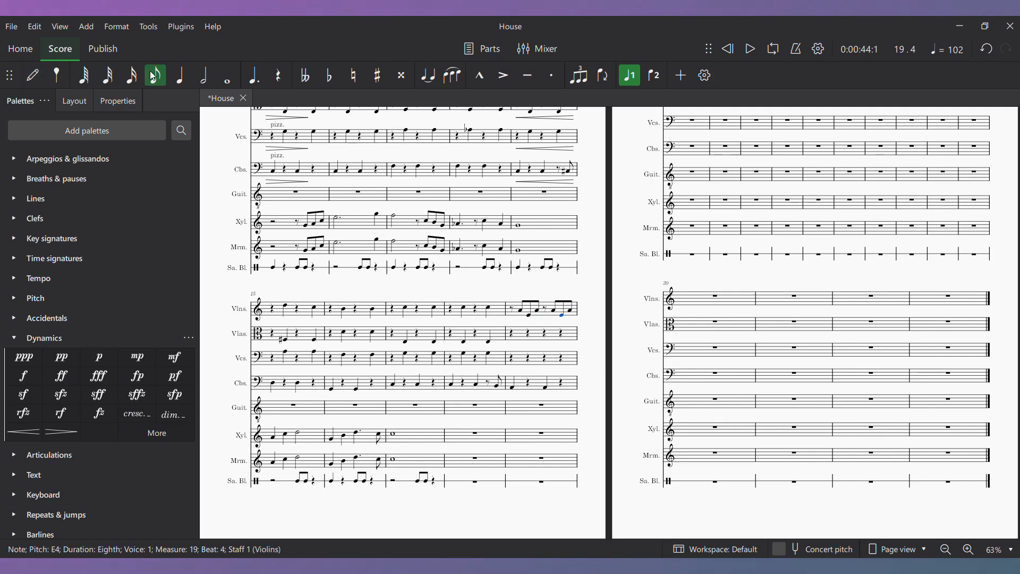
# Change the first half of Violas measure 19 to an eighth rest followed by eighth notes C4, A3 and C4
pyautogui.click(511, 311)
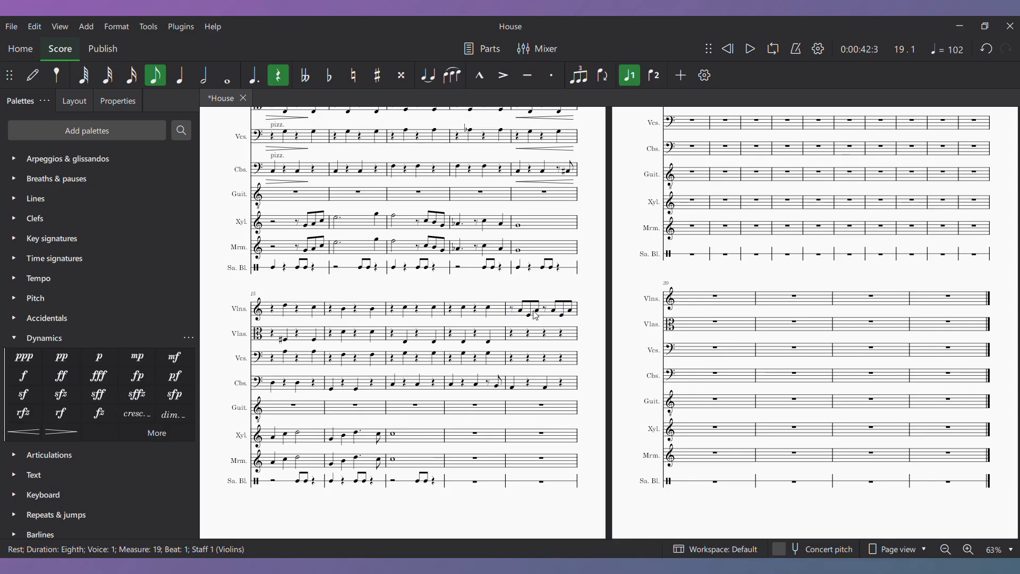
pyautogui.click(512, 338)
pyautogui.click(156, 78)
pyautogui.write('nc')
pyautogui.press('pageup')
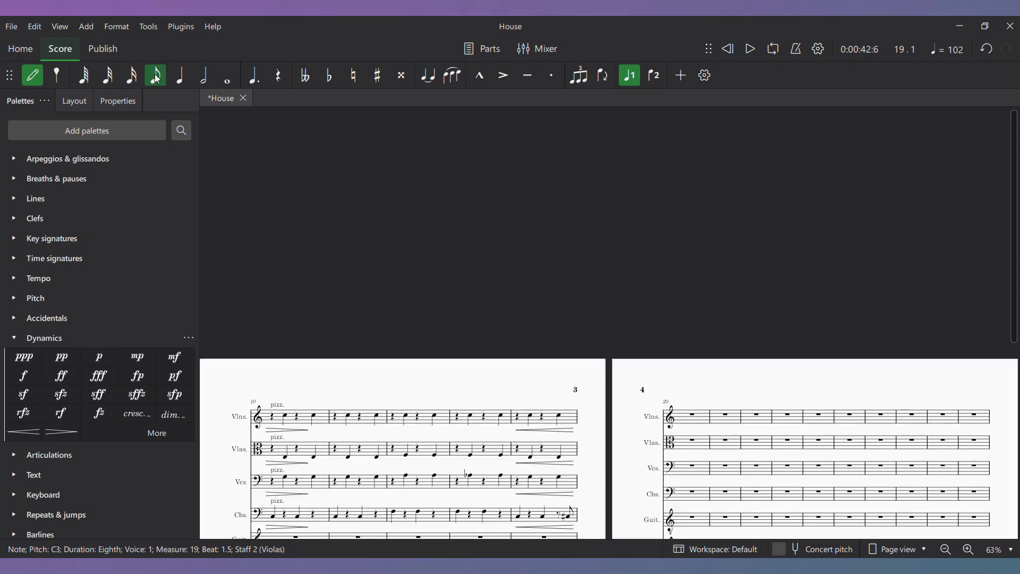
pyautogui.press('pagedown')
pyautogui.hotkey('ctrl', 'Up')
pyautogui.press('a')
pyautogui.press('c')
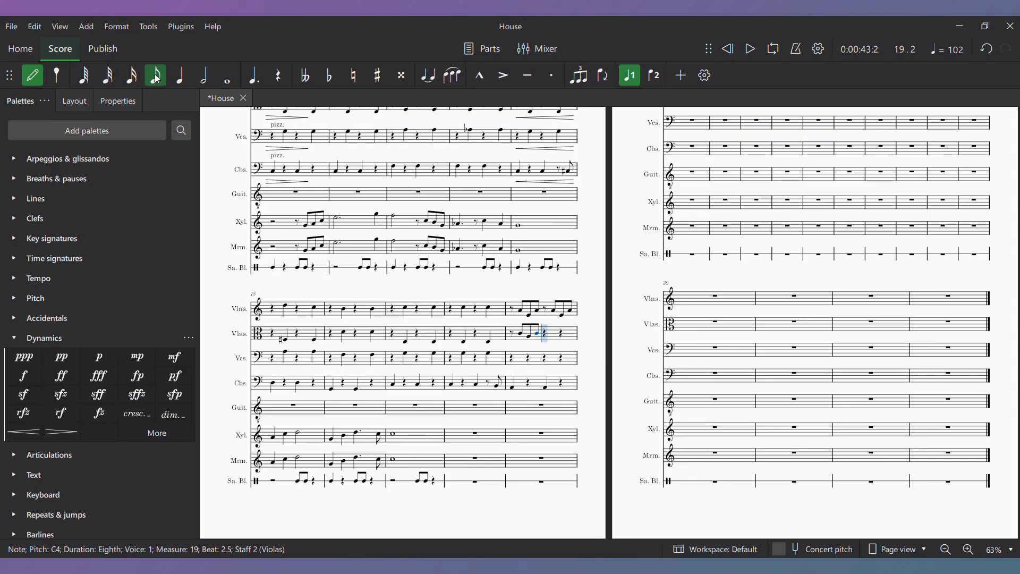
pyautogui.press('Escape')
# Copy the first half of Violas measure 19 onto beats 3 and 4 of the same measure
pyautogui.hotkey('shift', 'Left')
pyautogui.hotkey('shift', 'Left')
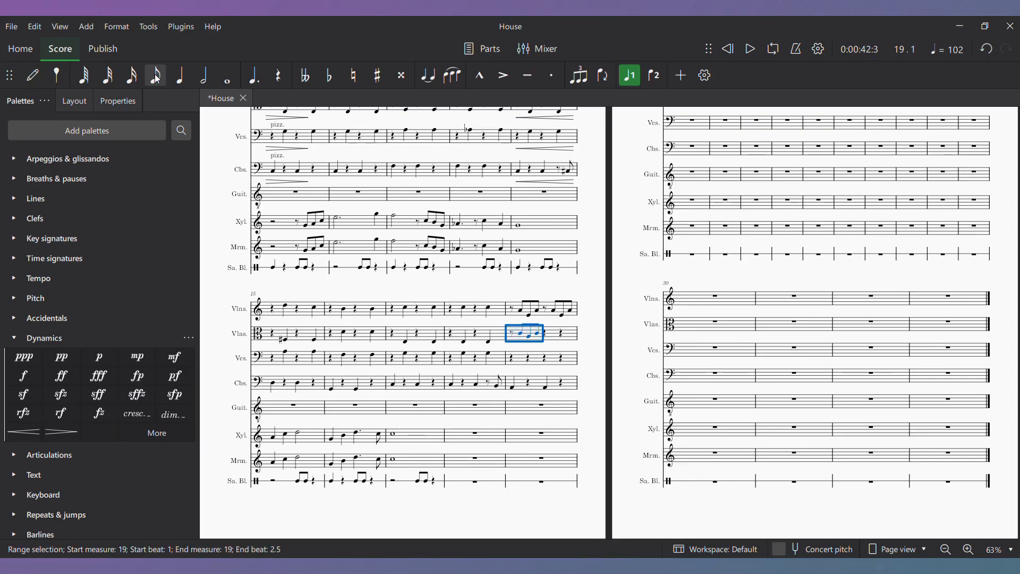
pyautogui.press('Right')
pyautogui.press('Right')
pyautogui.press('Right')
pyautogui.press('Right')
pyautogui.hotkey('ctrl', 'v')
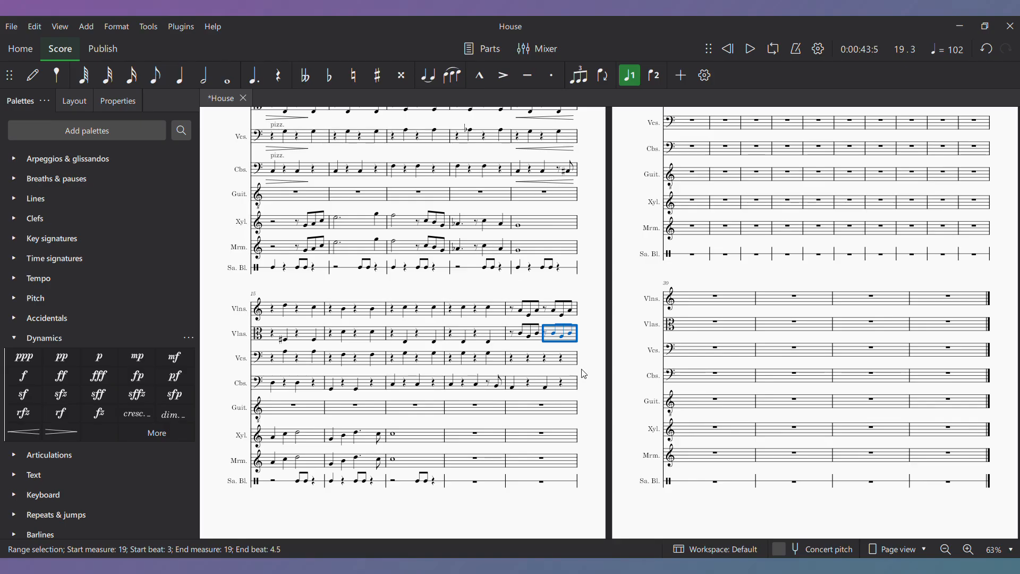
# Change the first half of Violoncellos measure 19 to an eighth rest followed by eighth notes E4, C4 and E4
pyautogui.click(513, 362)
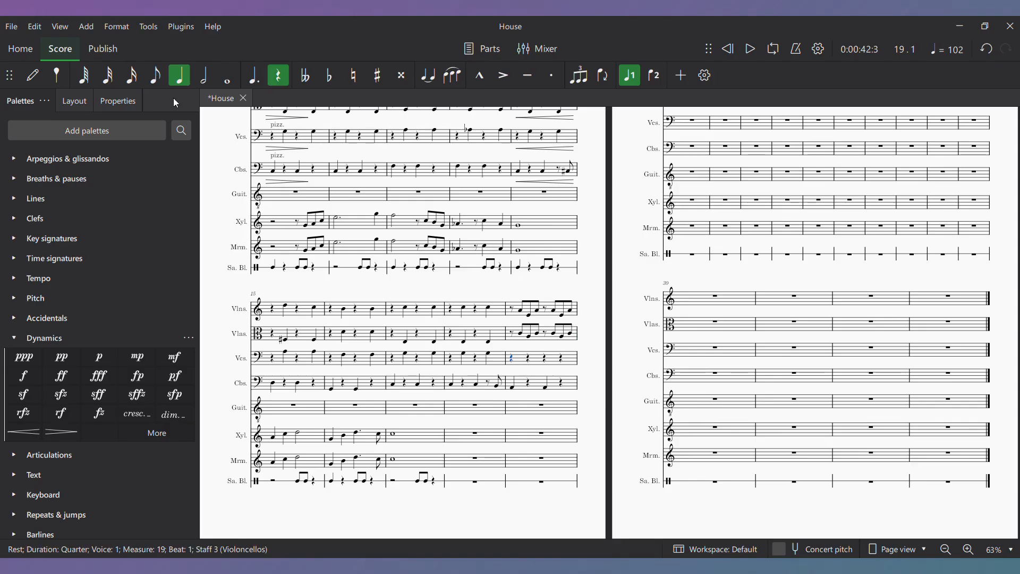
pyautogui.click(155, 76)
pyautogui.press('Right')
pyautogui.press('n')
pyautogui.press('e')
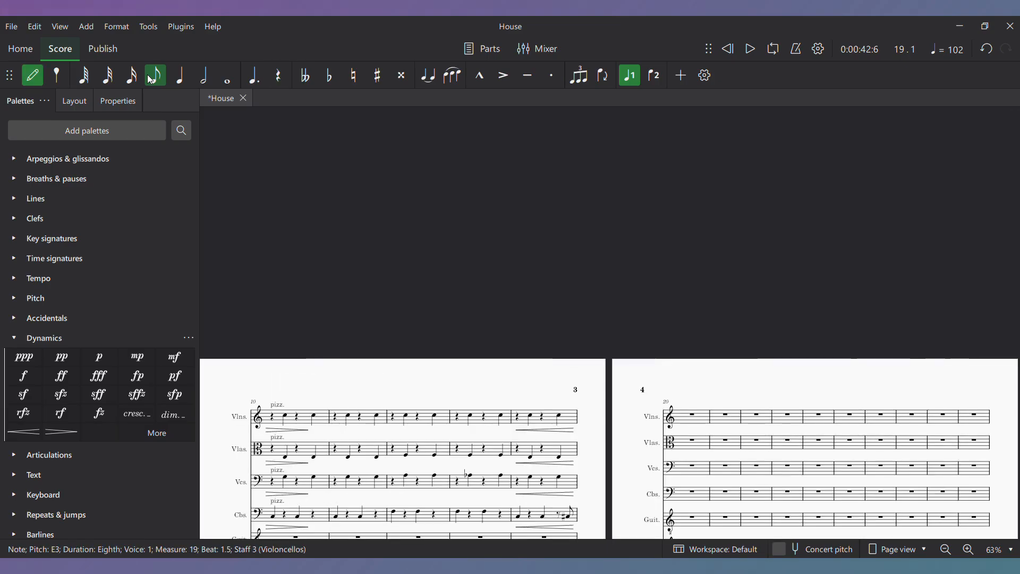
pyautogui.hotkey('ctrl', 'Up')
pyautogui.press('c')
pyautogui.press('e')
pyautogui.press('Escape')
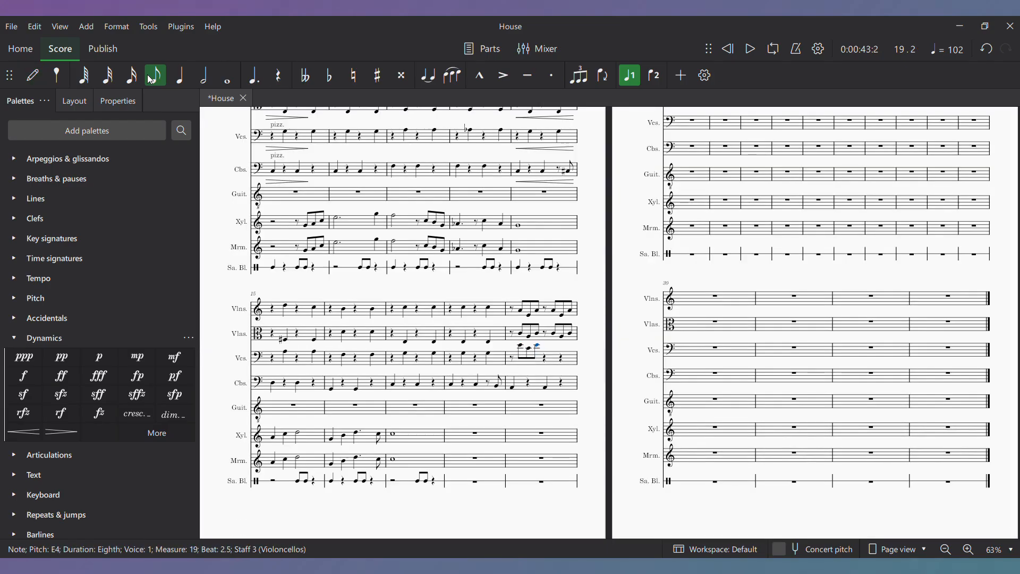
# Copy the first half of Violoncellos measure 19 onto beats 3 and 4 of the same measure
pyautogui.hotkey('shift', 'Left')
pyautogui.hotkey('shift', 'Left')
pyautogui.hotkey('shift', 'Left')
pyautogui.press('Right')
pyautogui.press('Right')
pyautogui.press('Right')
pyautogui.press('Right')
pyautogui.hotkey('shift', 'Right')
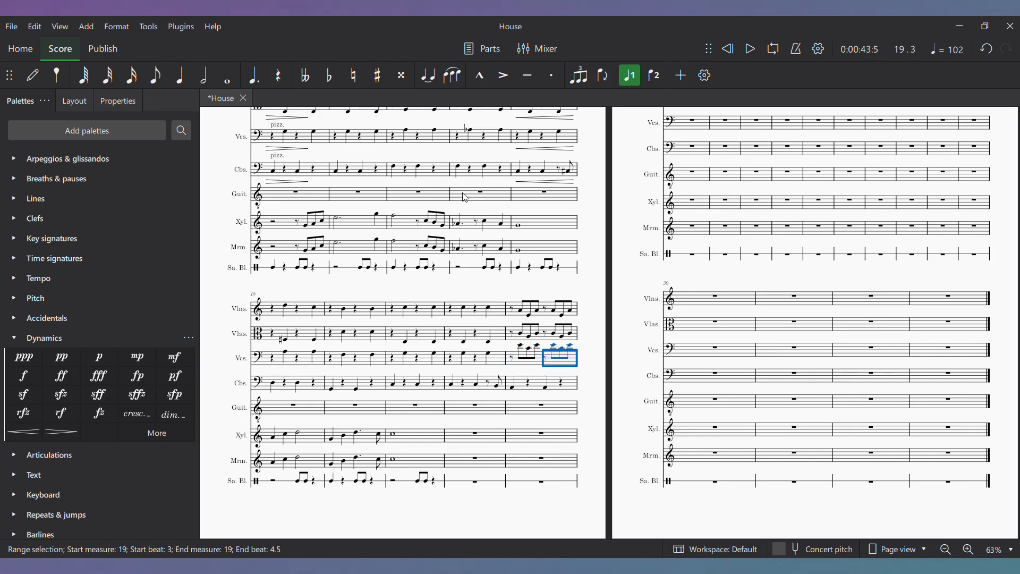
# Play back measure 19 to check the new string rhythm
pyautogui.click(514, 314)
pyautogui.press('space')
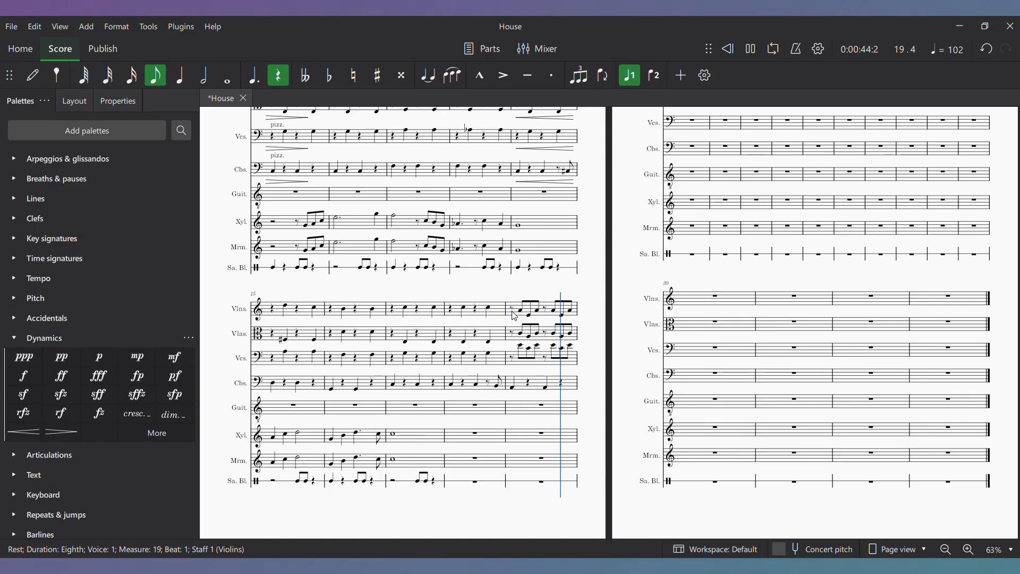
pyautogui.press('space')
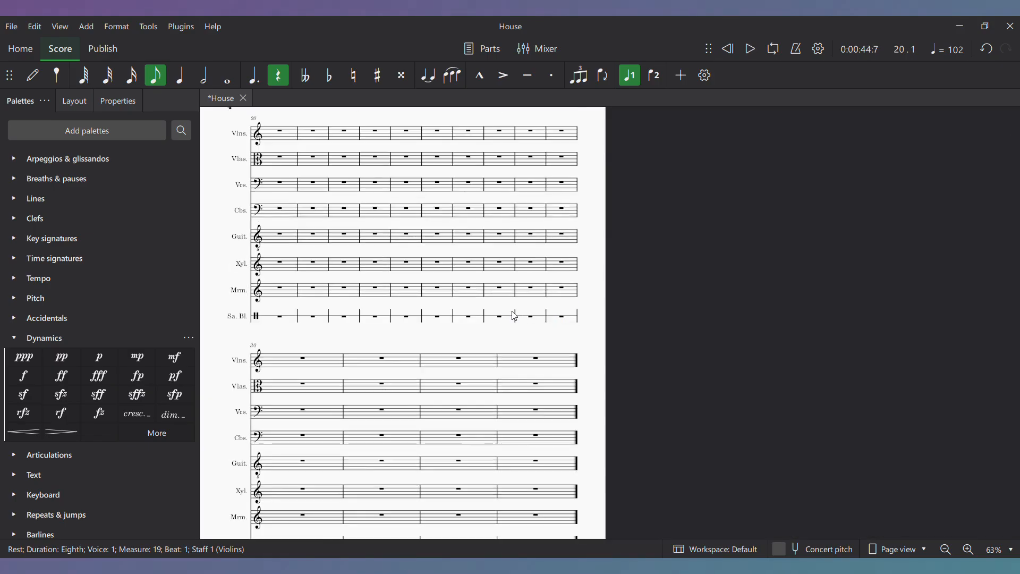
# Copy measure 19 of the Violins, Violas, Violoncellos and Contrabasses into measure 20
pyautogui.moveTo(411, 345); pyautogui.dragTo(744, 236)
pyautogui.keyDown('shift'); pyautogui.click(484, 342); pyautogui.keyUp('shift')
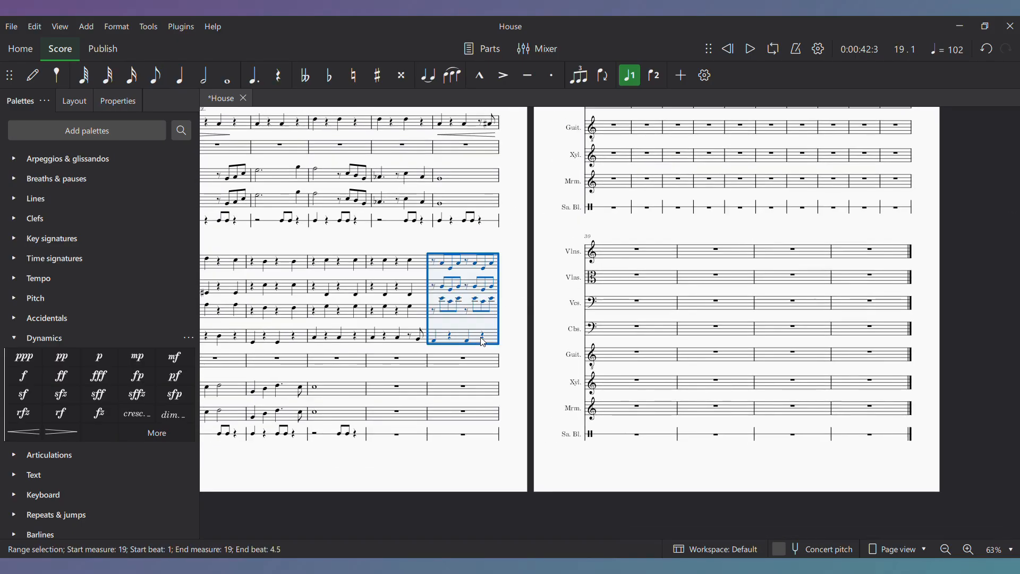
pyautogui.scroll(5, 505, 319)
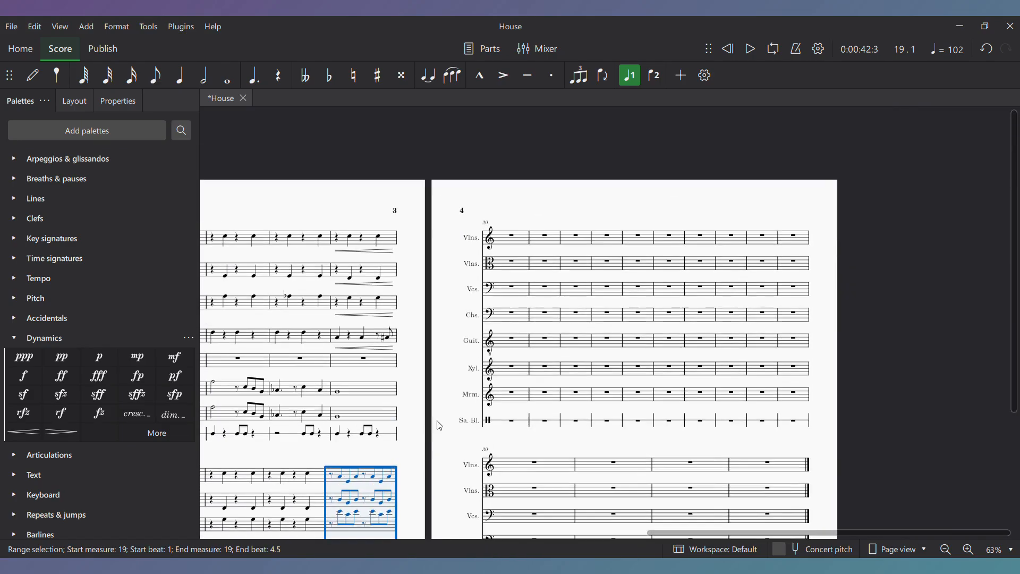
pyautogui.click(515, 235)
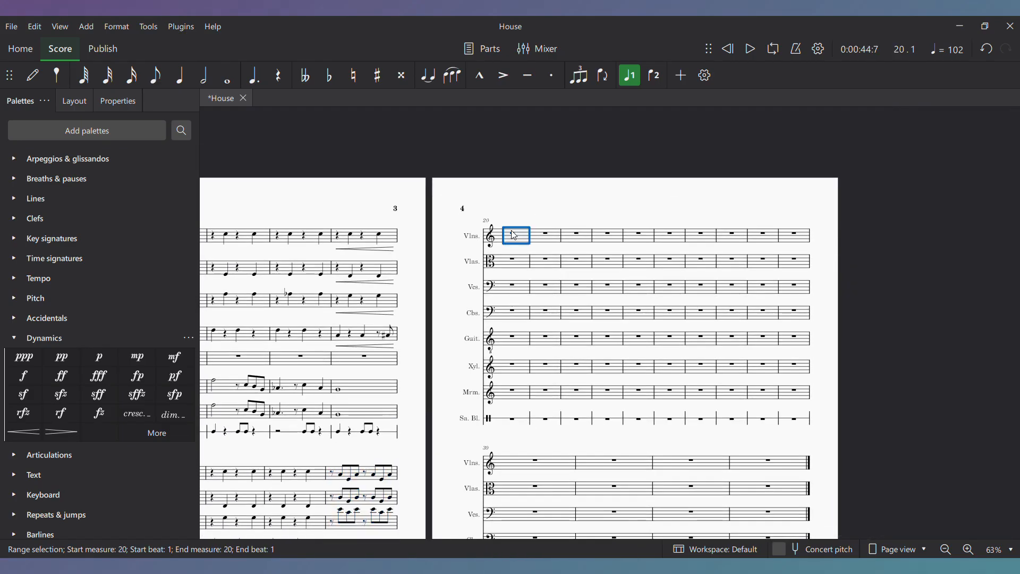
pyautogui.hotkey('ctrl', 'v')
# Play back the score from measure 14 through the new string measures
pyautogui.hscroll(-5, 500, 291)
pyautogui.scroll(-2, 499, 291)
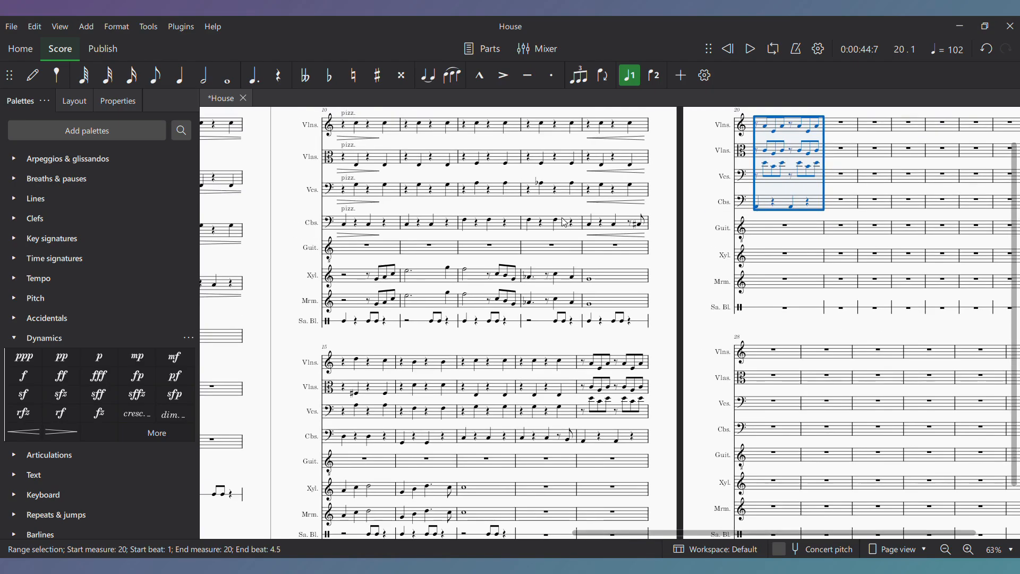
pyautogui.click(344, 125)
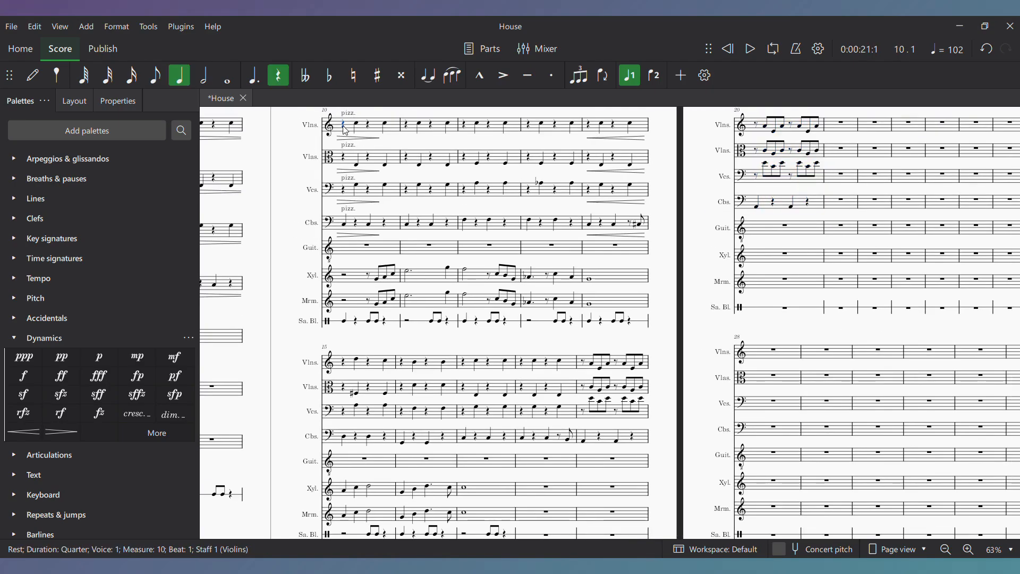
pyautogui.click(591, 192)
pyautogui.press('space')
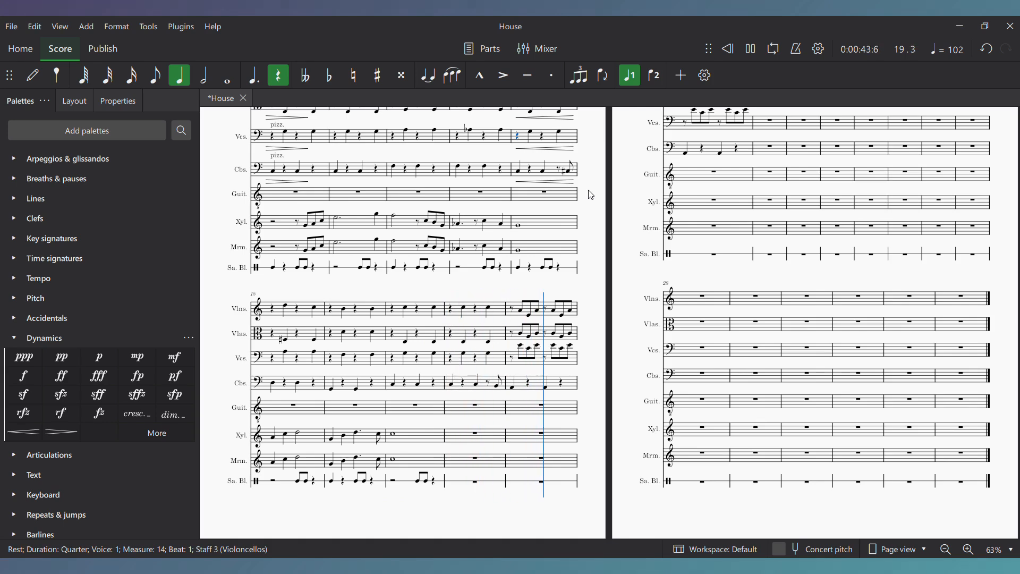
pyautogui.press('space')
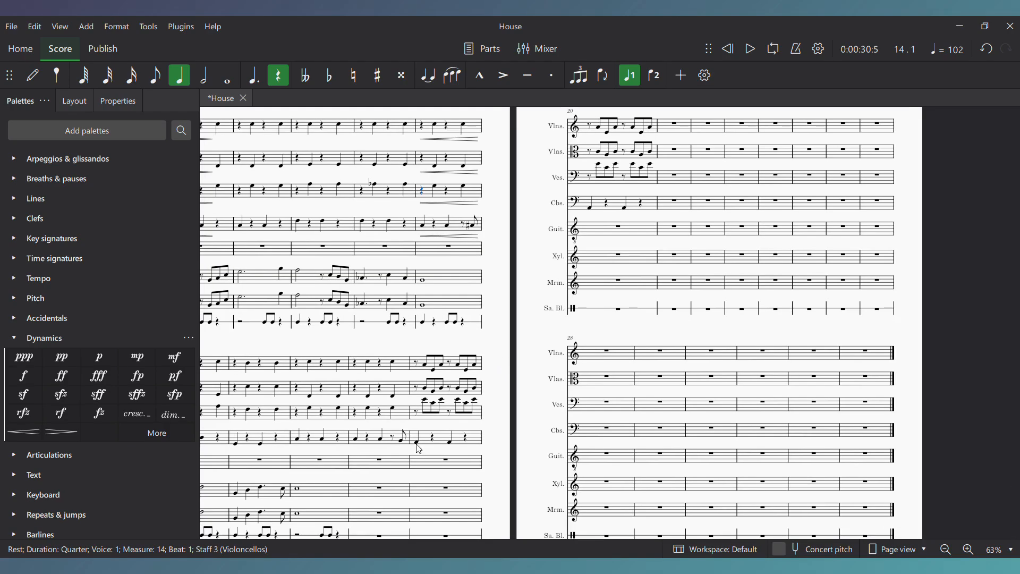
# Play back the score again from the start of measure 19
pyautogui.click(417, 366)
pyautogui.press('space')
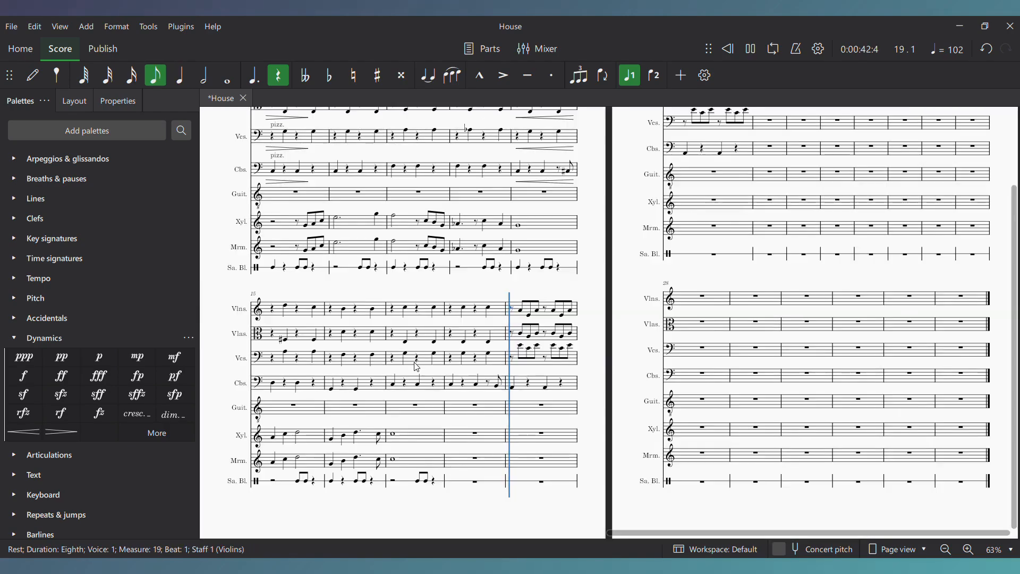
pyautogui.press('space')
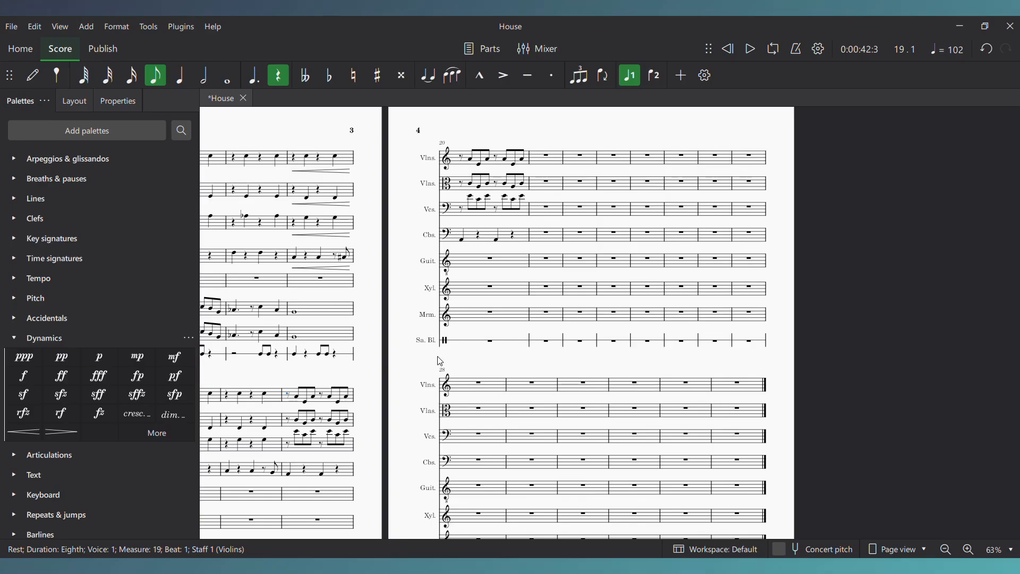
# Change the three eighth notes in the first half of Violins measure 20 to A4, C5 and E5
pyautogui.click(473, 164)
pyautogui.press('n')
pyautogui.press('a')
pyautogui.press('c')
pyautogui.press('e')
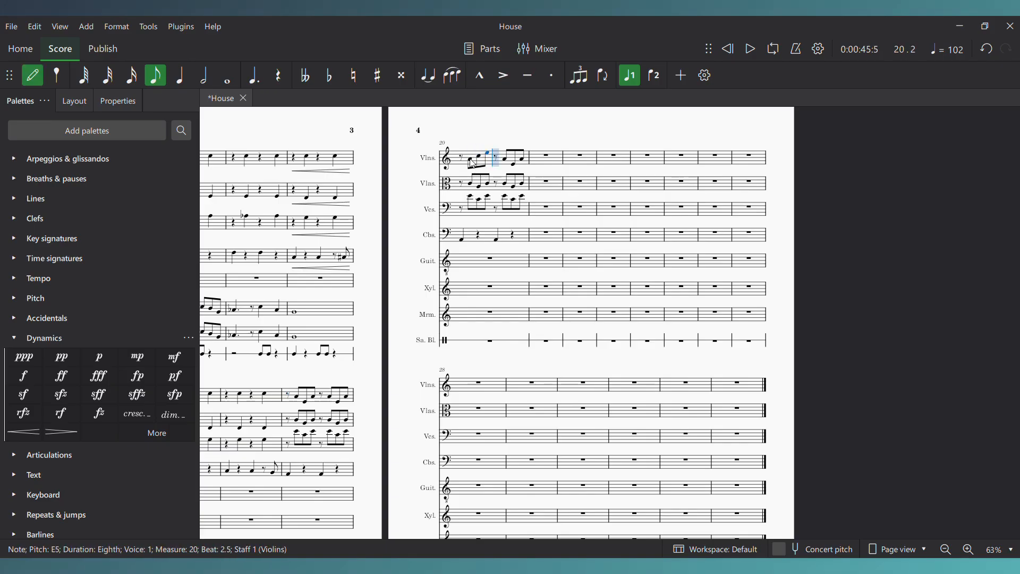
pyautogui.press('Escape')
# Change the three eighth notes in the first half of Violas measure 20 to C4, E4 and A4
pyautogui.click(472, 187)
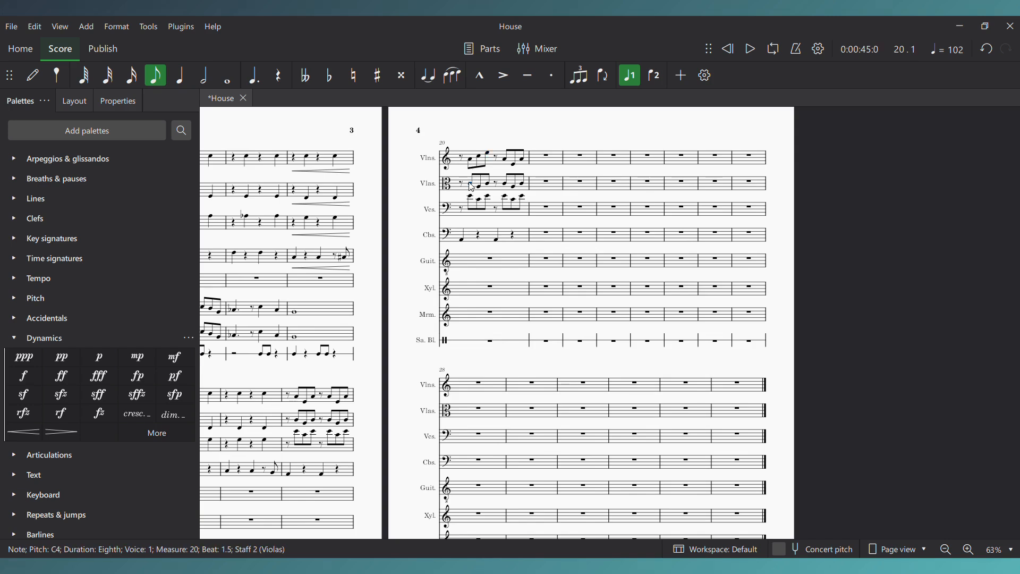
pyautogui.press('c')
pyautogui.press('e')
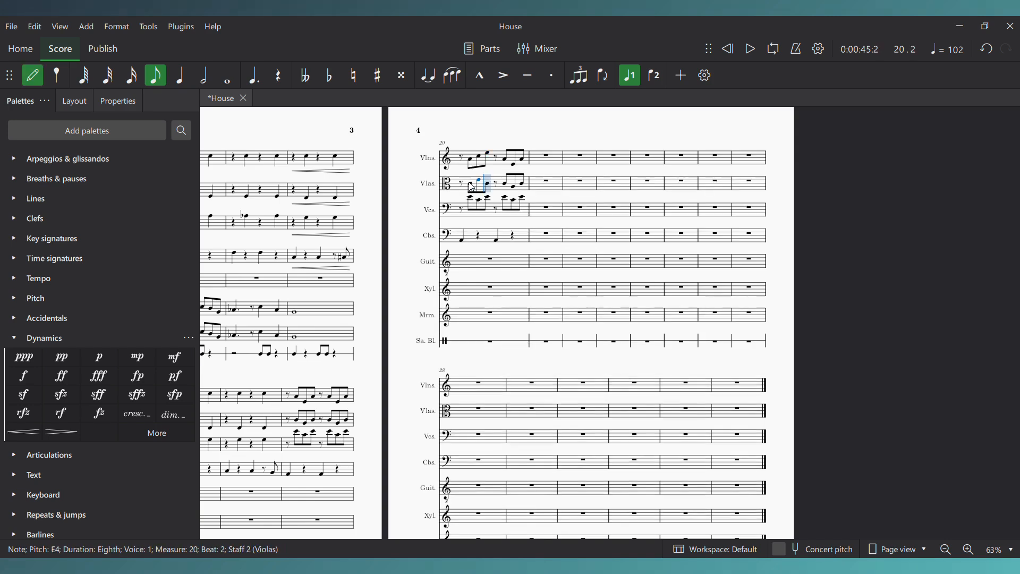
pyautogui.press('a')
pyautogui.press('Escape')
# Enter eighth notes A4, C5 and B4 after the first E4 in Violoncellos measure 20
pyautogui.click(474, 200)
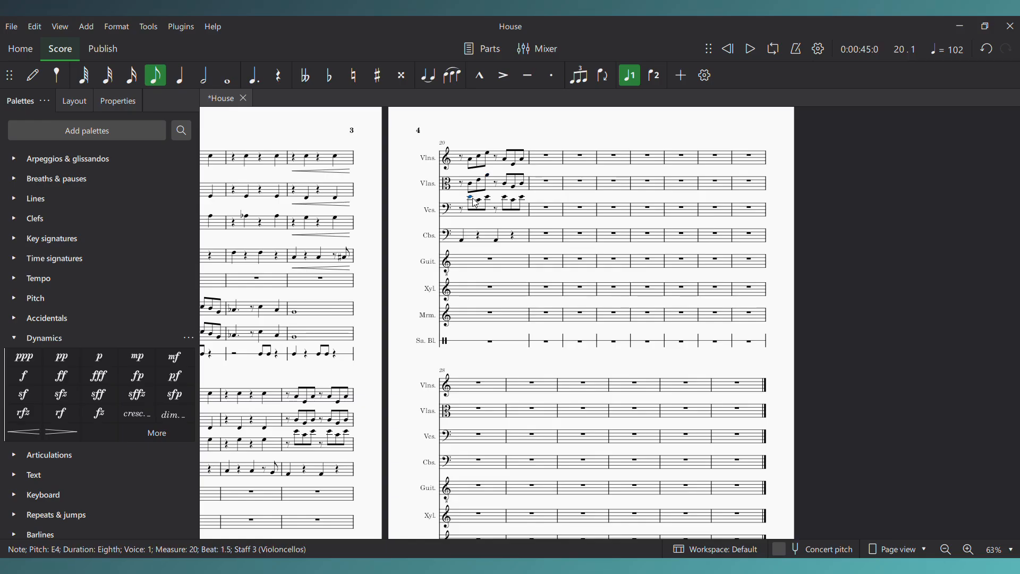
pyautogui.press('n')
pyautogui.press('c')
pyautogui.hotkey('ctrl', 'z')
pyautogui.press('a')
pyautogui.press('c')
pyautogui.press('b')
pyautogui.press('Escape')
pyautogui.press('Left')
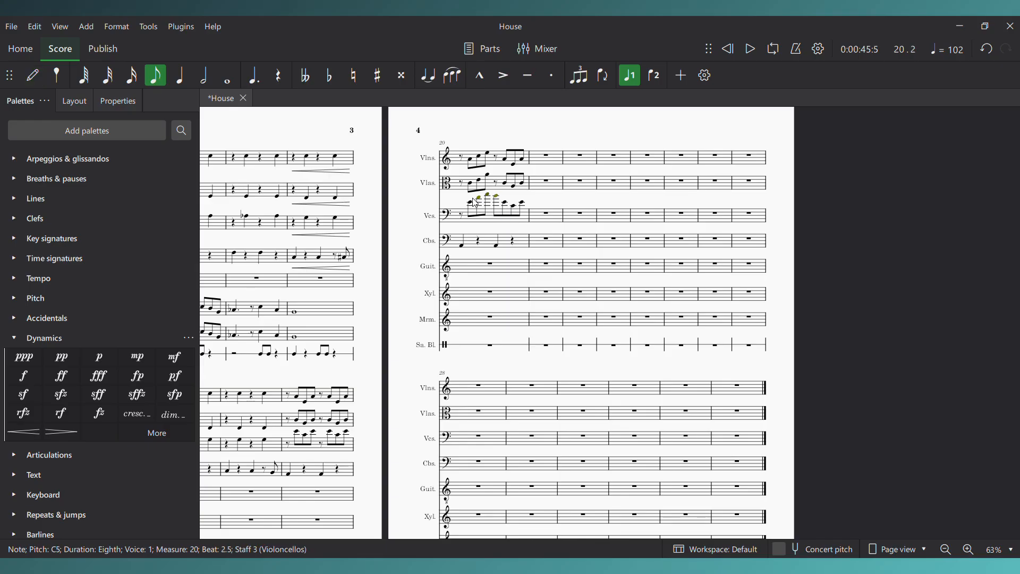
# Lower the first three notes of Violoncellos measure 20 by an octave and restore the eighth rest on beat 3
pyautogui.hotkey('shift', 'Left')
pyautogui.hotkey('shift', 'Left')
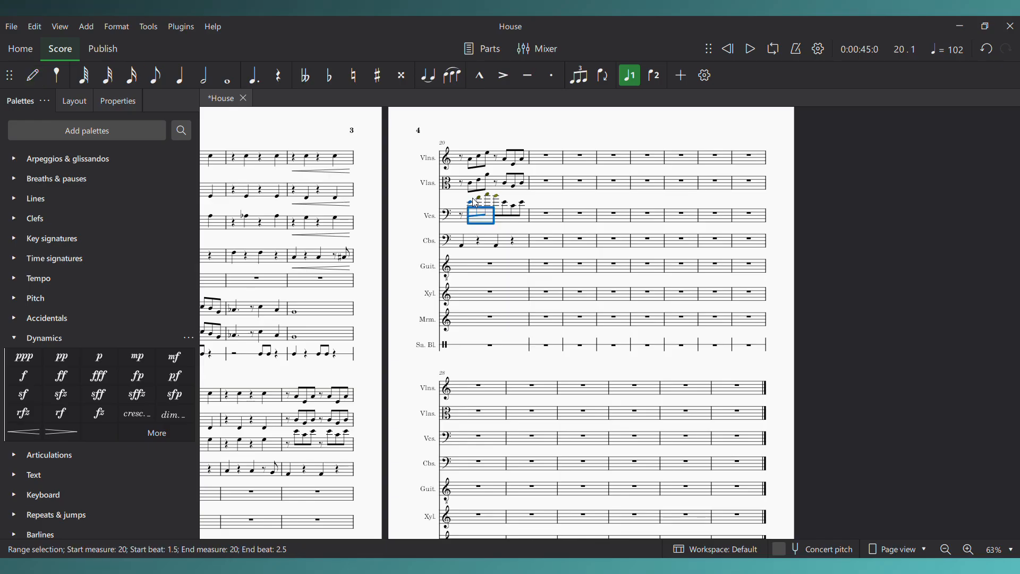
pyautogui.scroll(-5, 475, 204)
pyautogui.scroll(5, 476, 204)
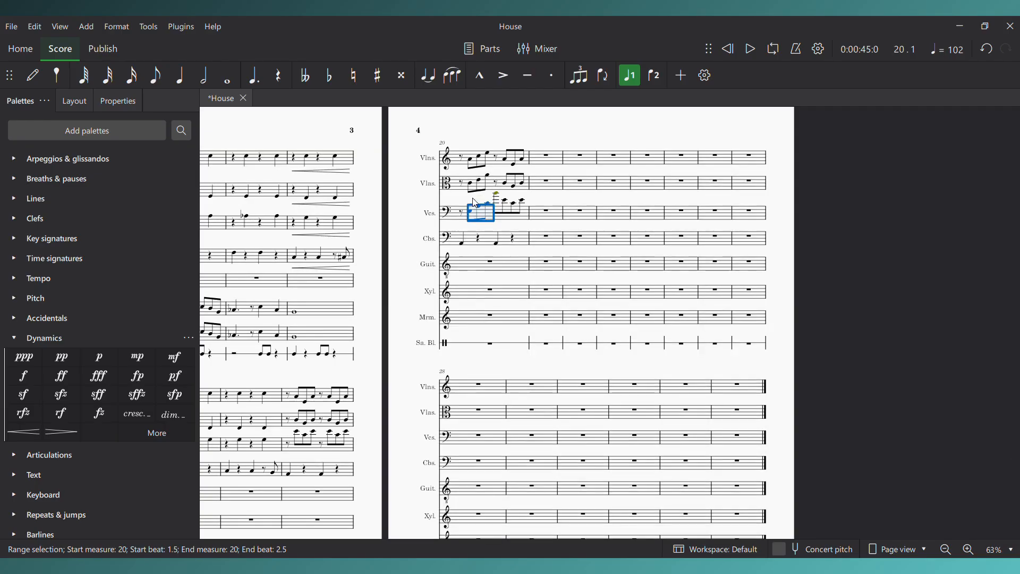
pyautogui.click(499, 201)
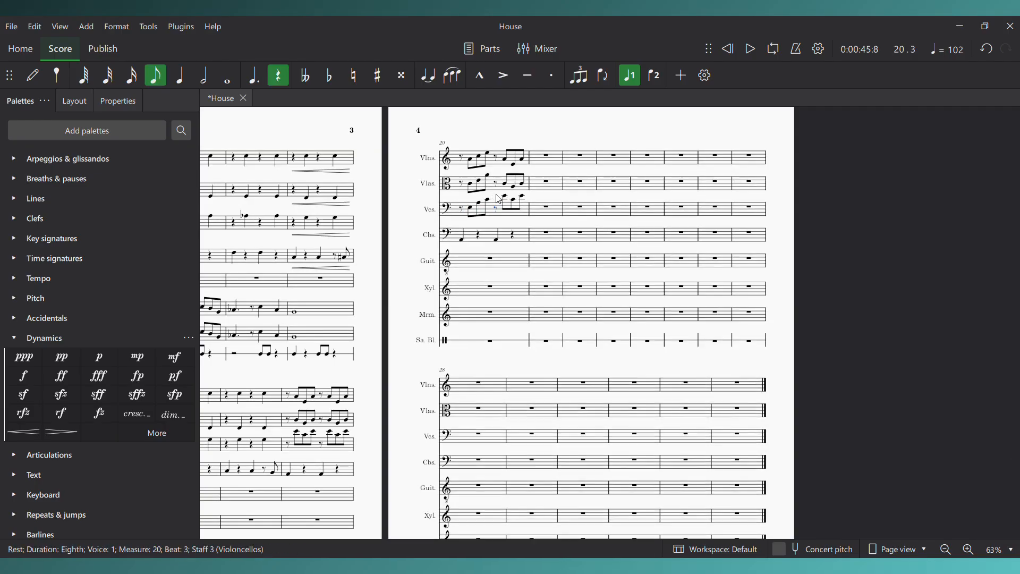
# Play back the first half of measure 20
pyautogui.click(462, 158)
pyautogui.press('space')
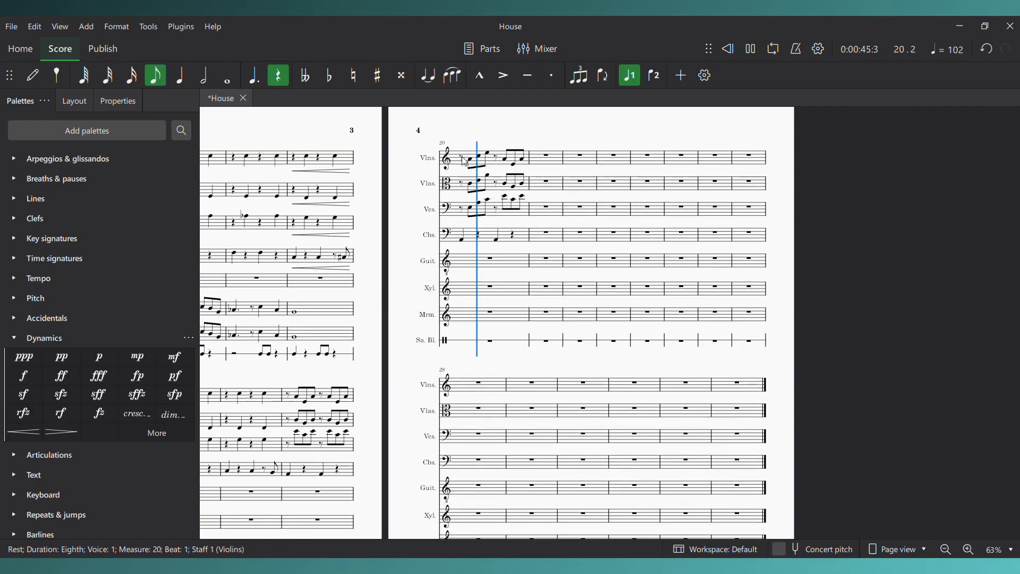
pyautogui.press('space')
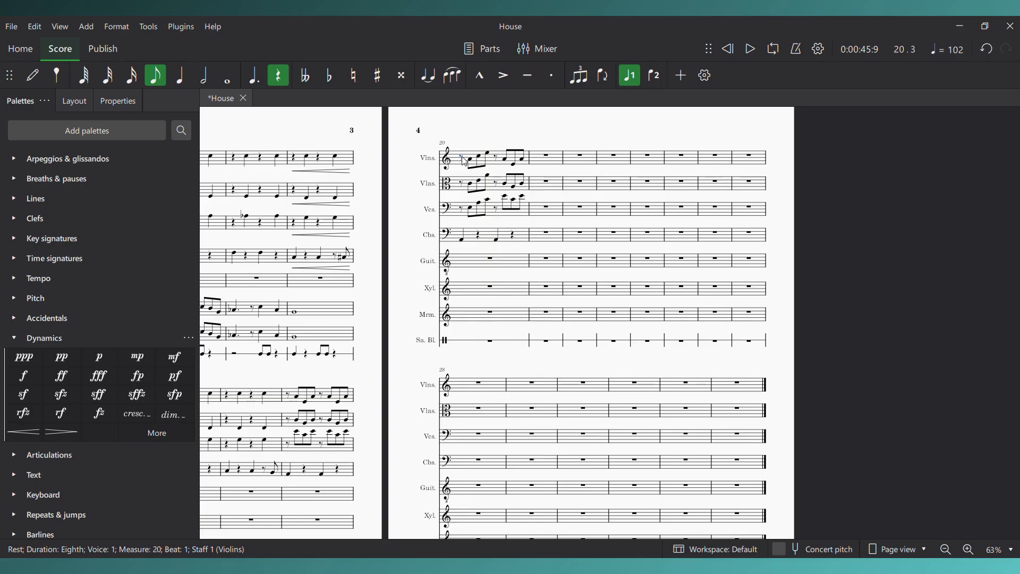
# Replace beats 3 and 4 of Violins measure 20 with quarter notes A5 and E5
pyautogui.click(500, 164)
pyautogui.press('n')
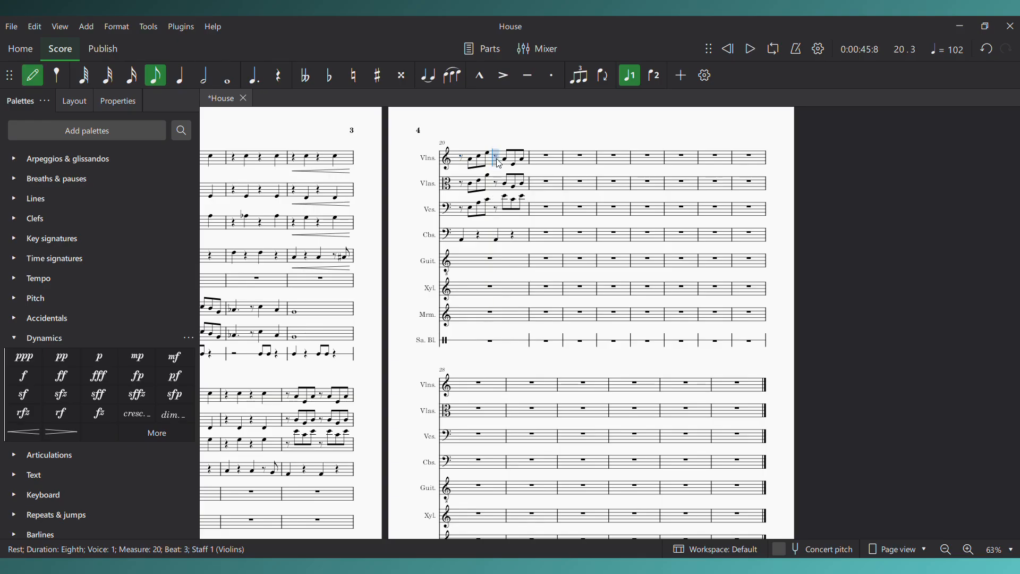
pyautogui.click(181, 79)
pyautogui.press('a')
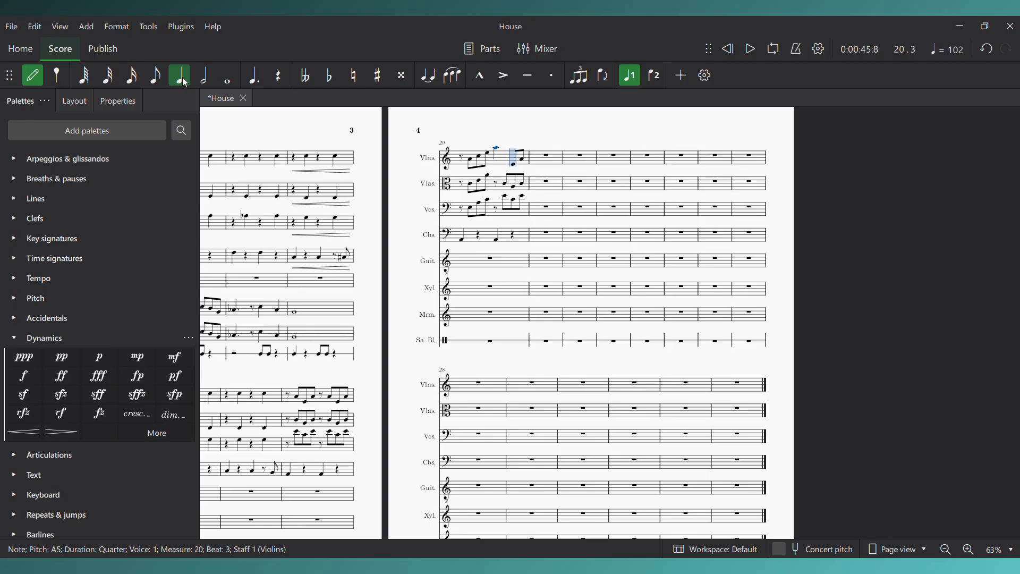
pyautogui.press('e')
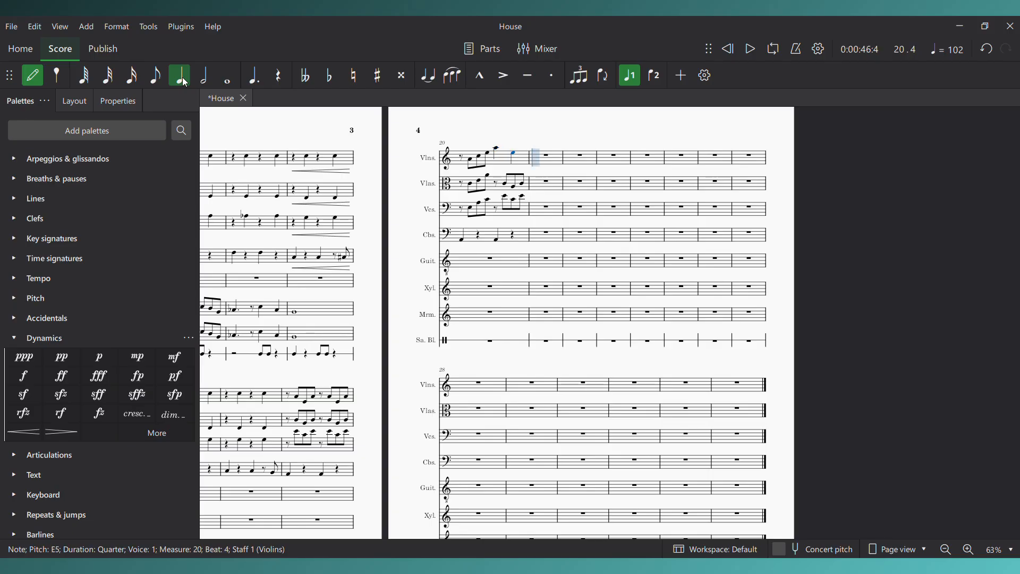
# Change the quarter note on beat 3 of Violins measure 20 to G5
pyautogui.press('Left')
pyautogui.press('Left')
pyautogui.press('Left')
pyautogui.press('Right')
pyautogui.press('g')
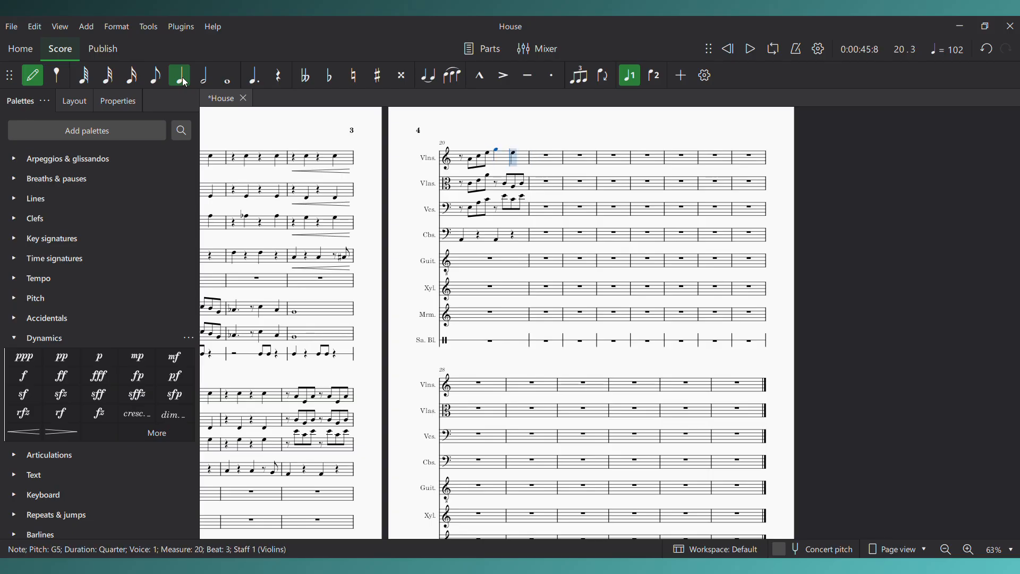
pyautogui.press('Right')
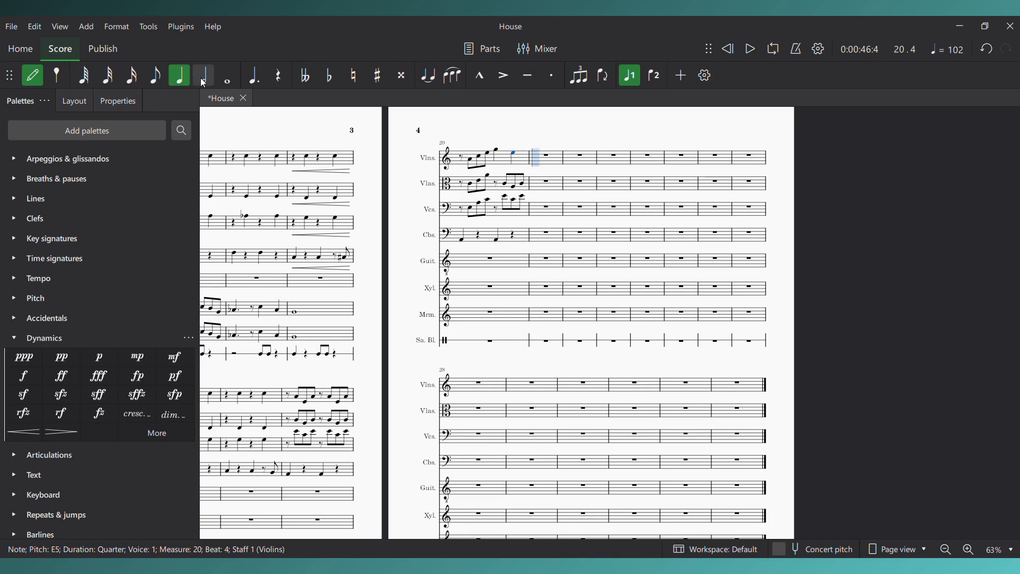
# Add a quarter note D5 on beat 1 of Violins measure 21
pyautogui.press('d')
pyautogui.press('Escape')
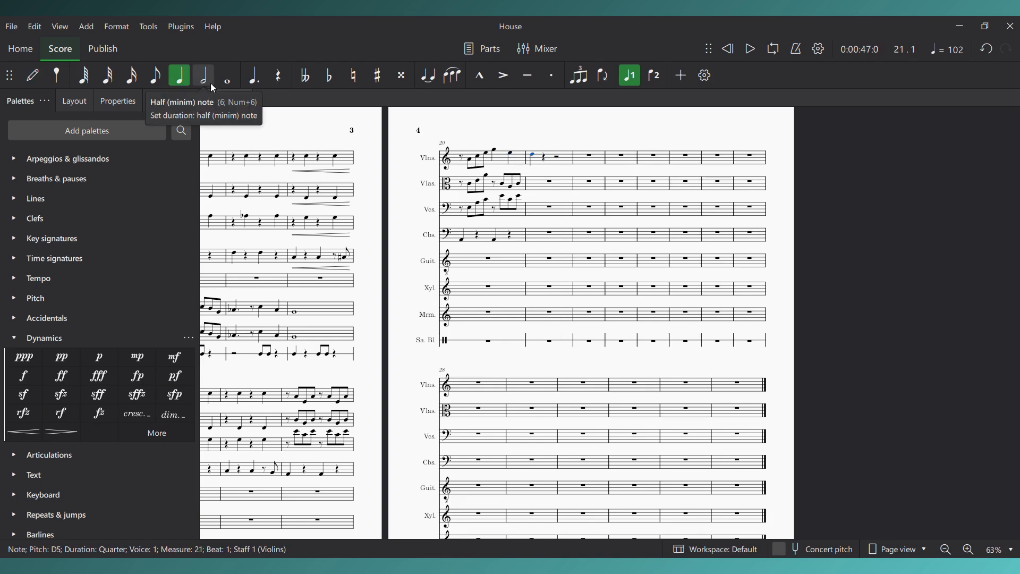
# Replace beats 3 and 4 of Violas measure 20 with quarter notes E4 and C4, and add quarter note A3 on beat 1 of measure 21
pyautogui.click(494, 186)
pyautogui.press('n')
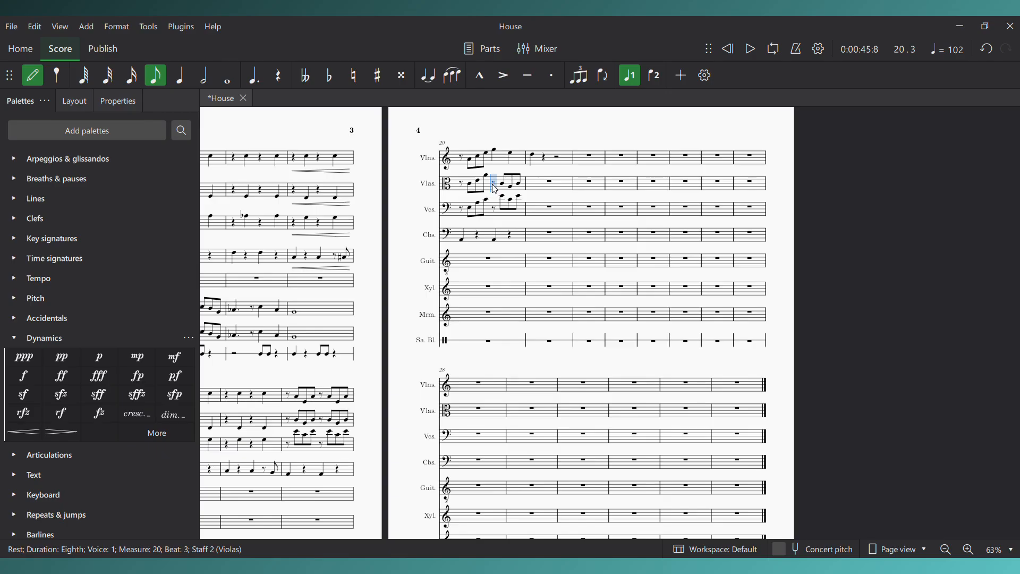
pyautogui.press('e')
pyautogui.click(181, 80)
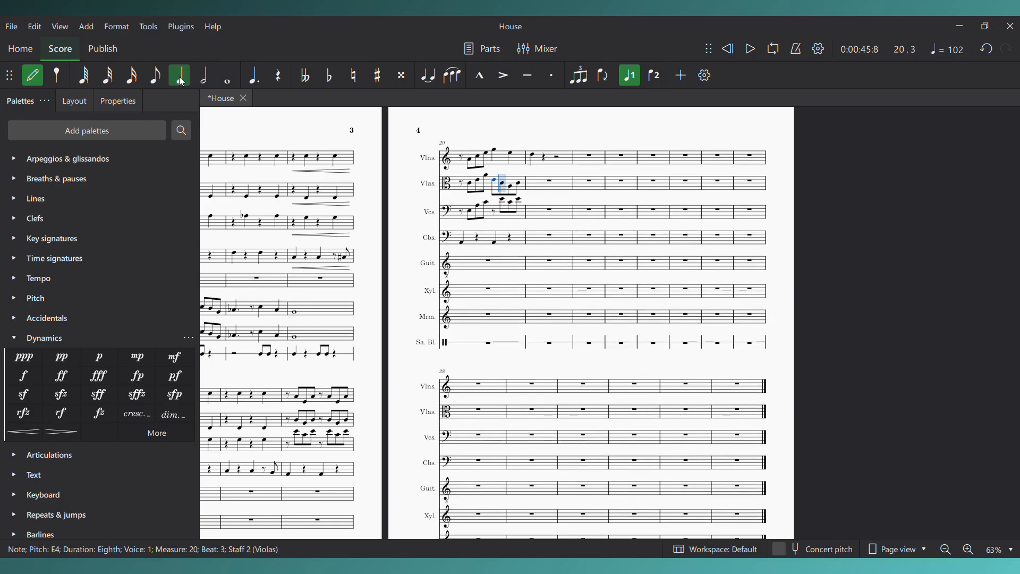
pyautogui.press('c')
pyautogui.press('a')
pyautogui.press('Escape')
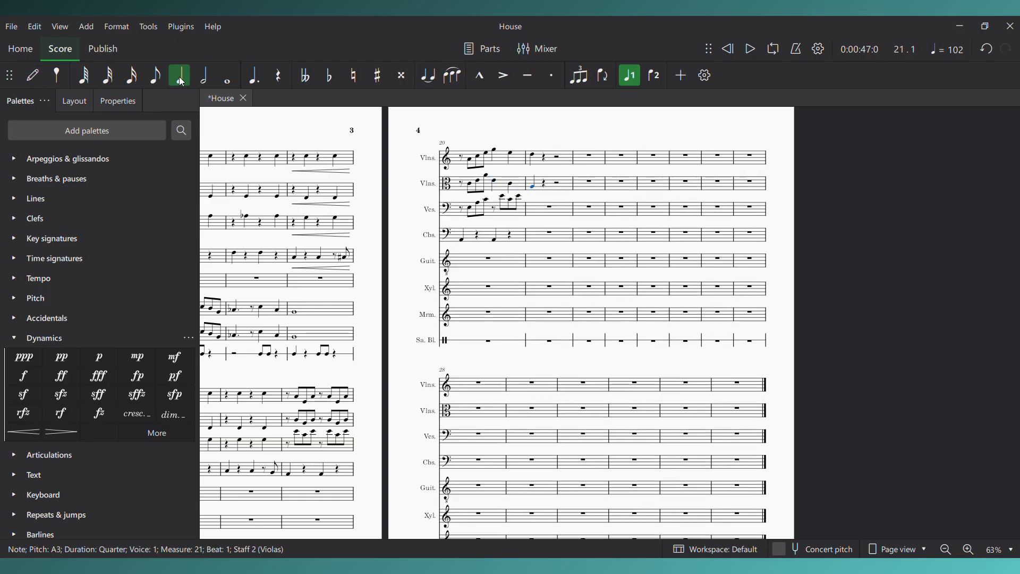
# Replace the eighth rest on beat 3 of Violoncellos measure 20 with an eighth note C4
pyautogui.click(488, 202)
pyautogui.press('n')
pyautogui.press('Right')
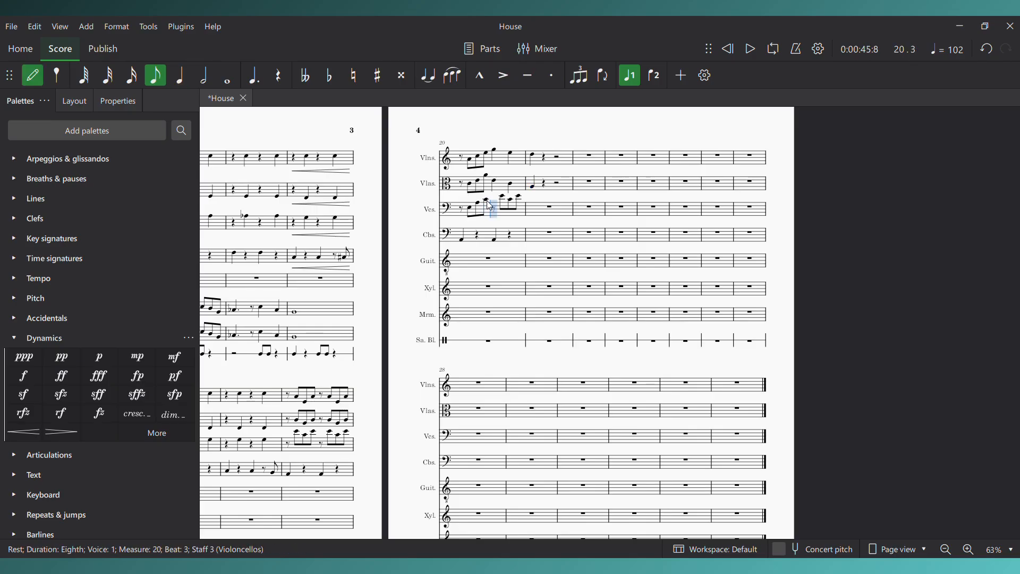
pyautogui.press('c')
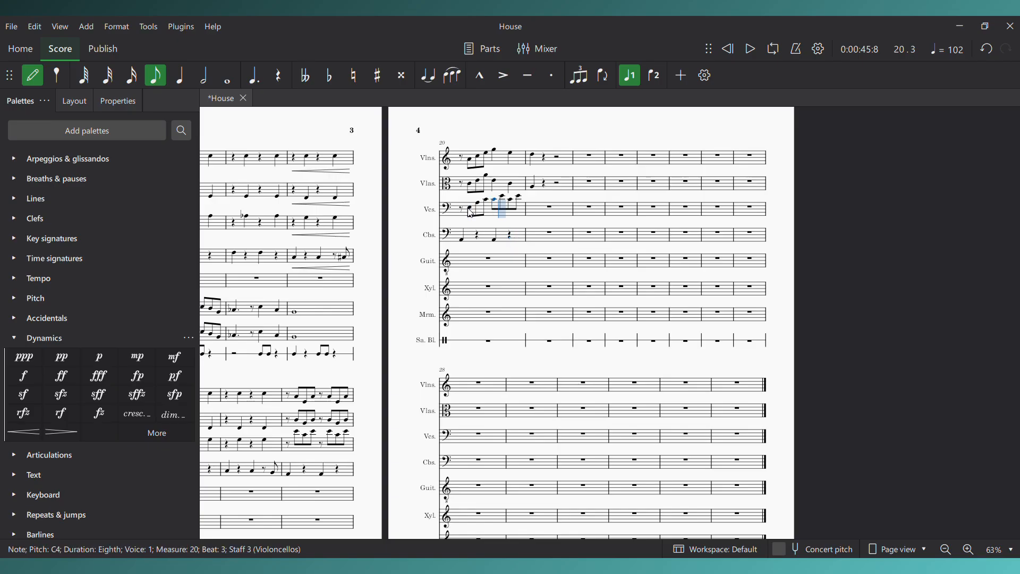
pyautogui.press('Escape')
# Play back measure 20 twice from its first beat, continuing into measure 21 the second time
pyautogui.click(489, 203)
pyautogui.press('Left')
pyautogui.press('Left')
pyautogui.press('Left')
pyautogui.press('space')
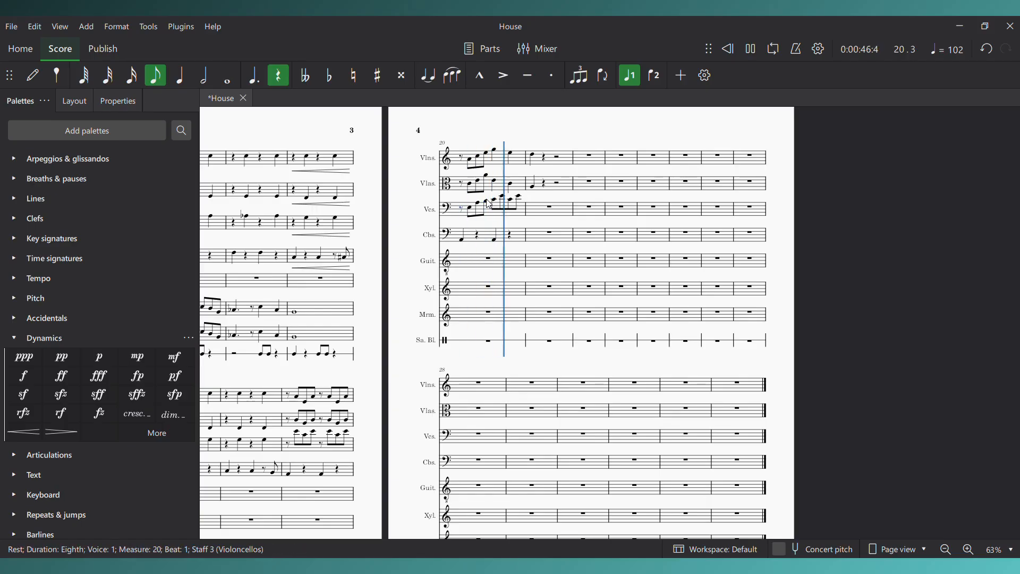
pyautogui.press('space')
pyautogui.press('Right')
pyautogui.press('Right')
pyautogui.press('Right')
pyautogui.press('Right')
pyautogui.press('Right')
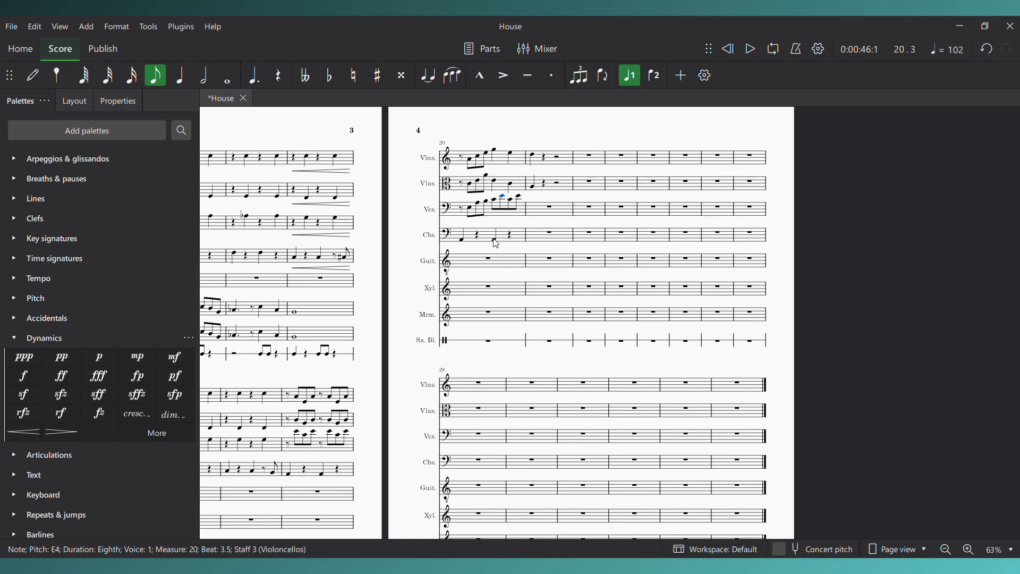
pyautogui.click(465, 214)
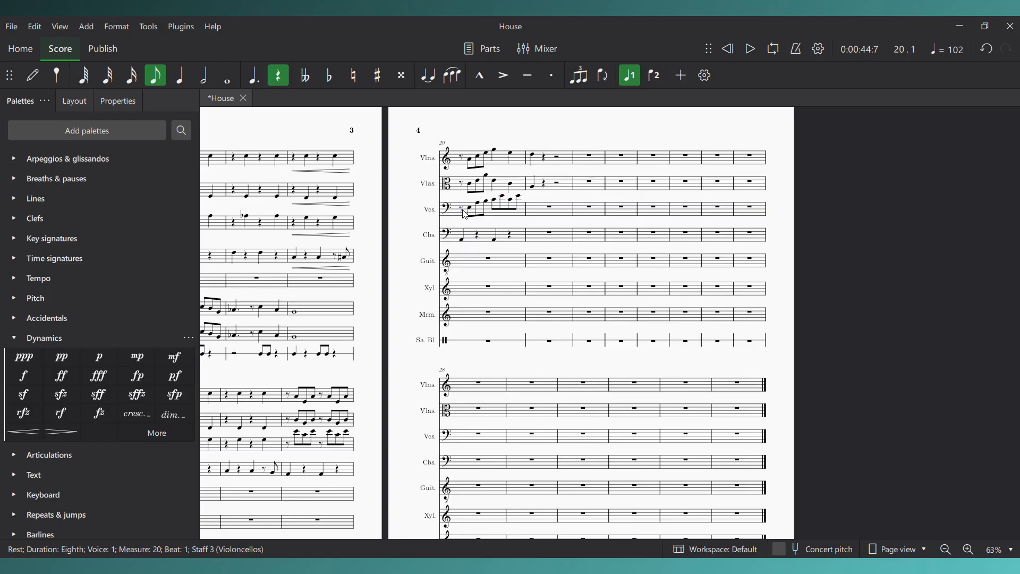
pyautogui.press('space')
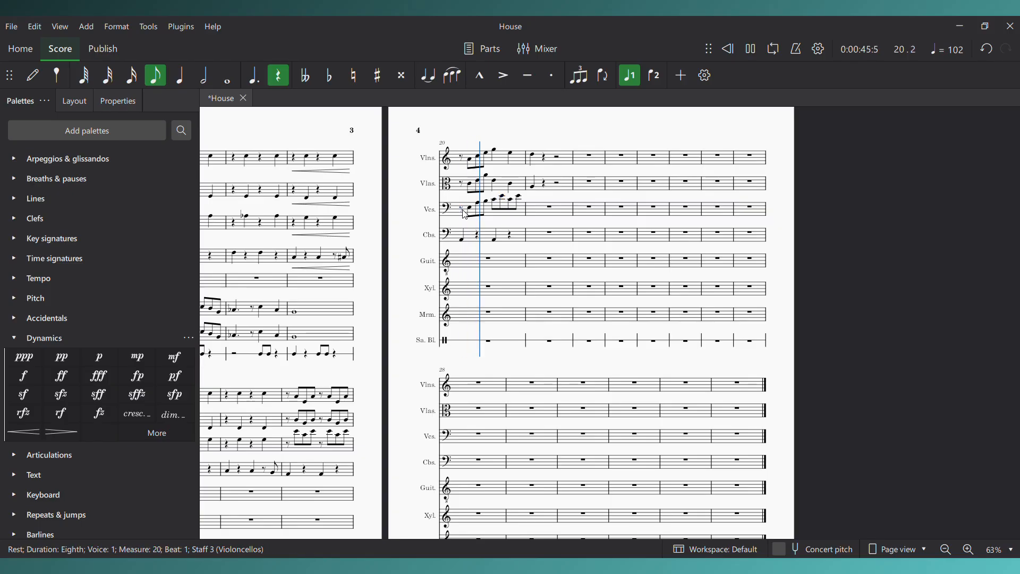
pyautogui.press('space')
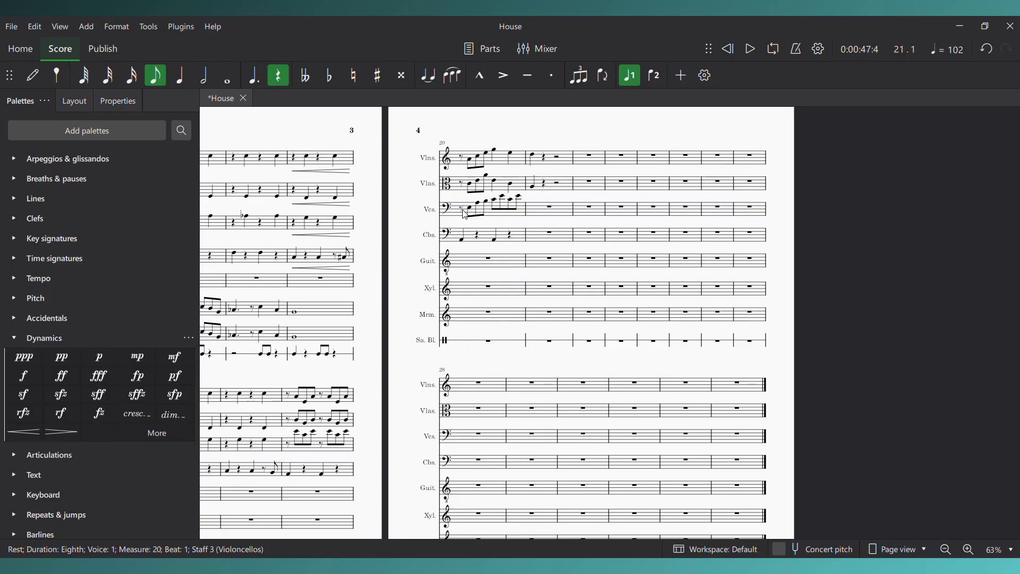
# Replace beats 3 and 4 of Violoncellos measure 20 with quarter notes C4 and A3, and add quarter note F3 on beat 1 of measure 21
pyautogui.click(492, 199)
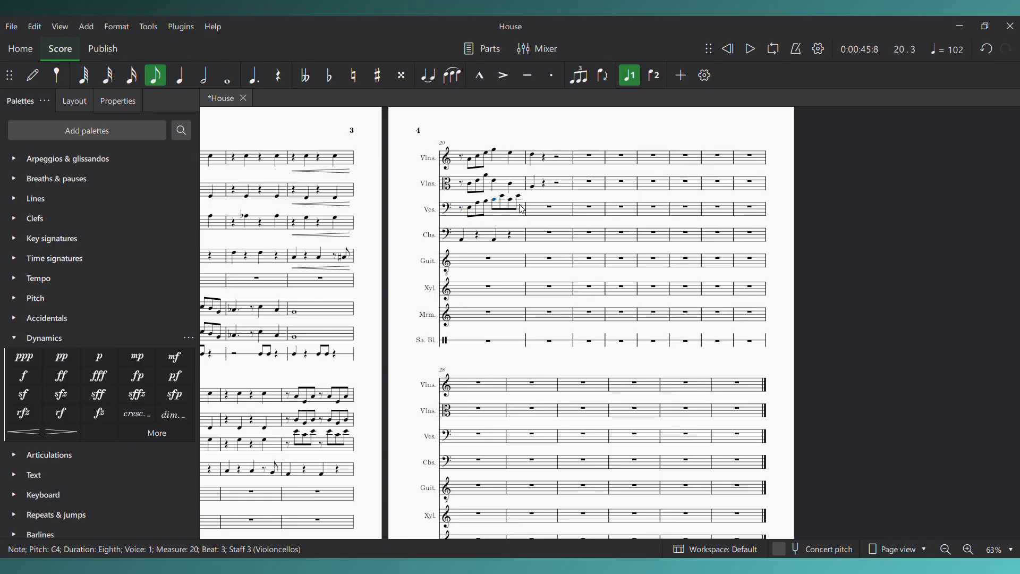
pyautogui.press('n')
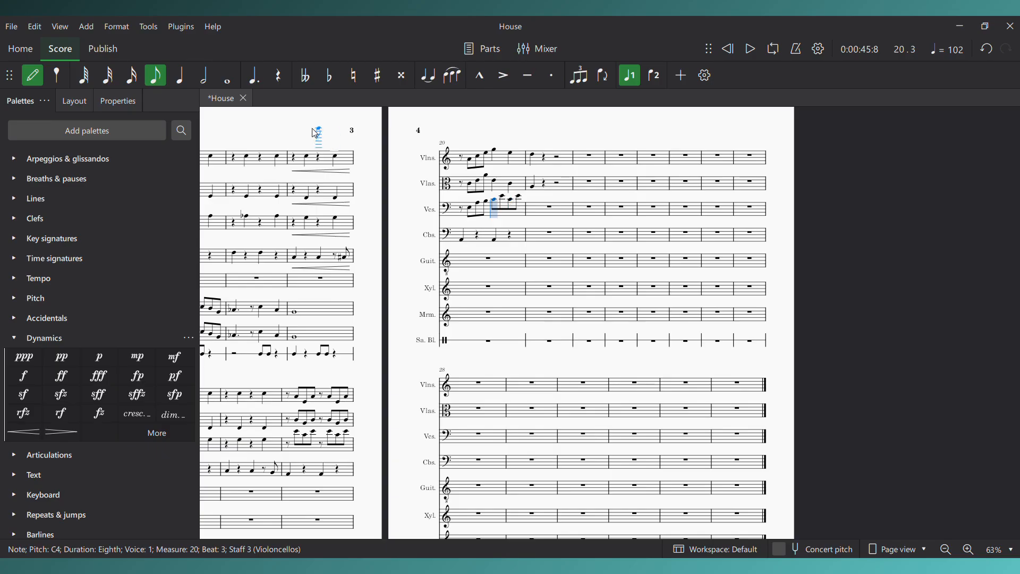
pyautogui.click(179, 77)
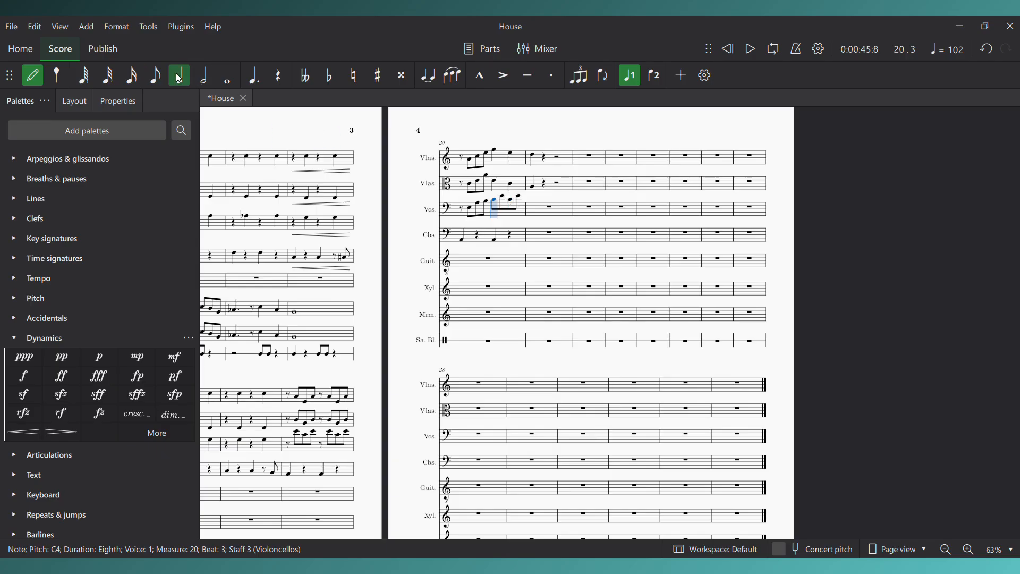
pyautogui.press('c')
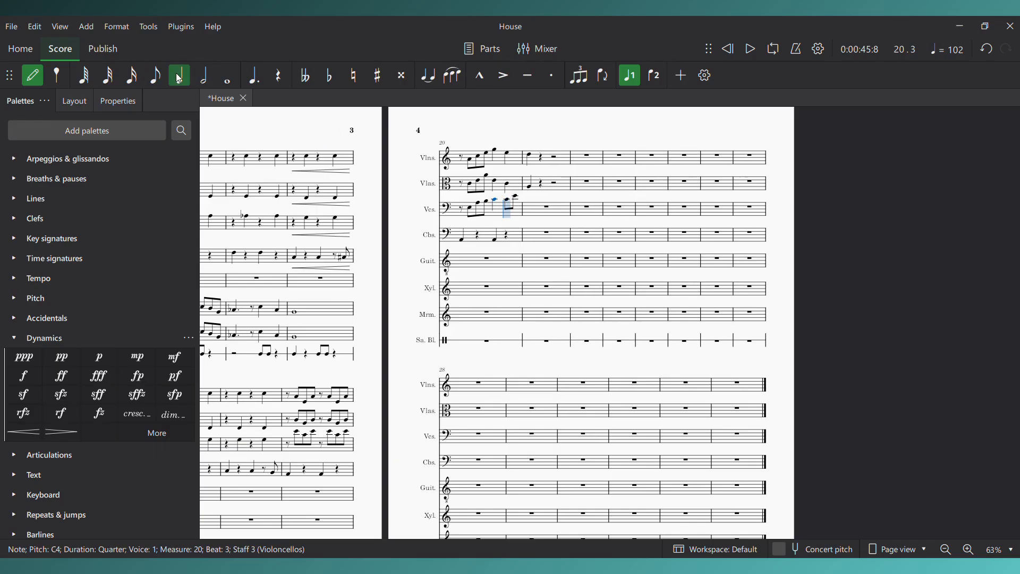
pyautogui.press('a')
pyautogui.press('f')
pyautogui.press('Escape')
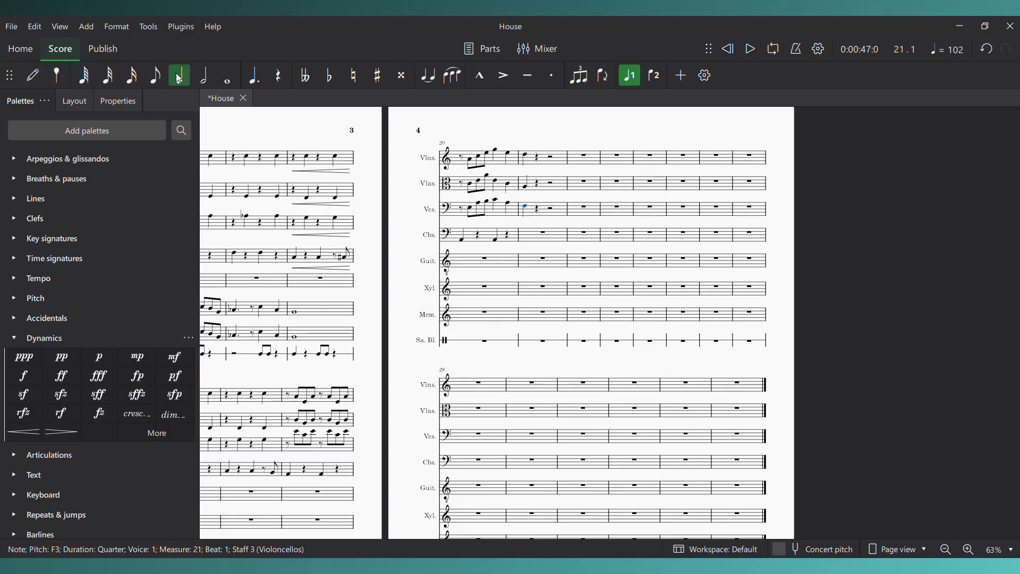
# Enter a D3 quarter note on beat 1 of measure 21 in the Contrabasses staff
pyautogui.click(544, 235)
pyautogui.press('n')
pyautogui.press('Escape')
pyautogui.press('n')
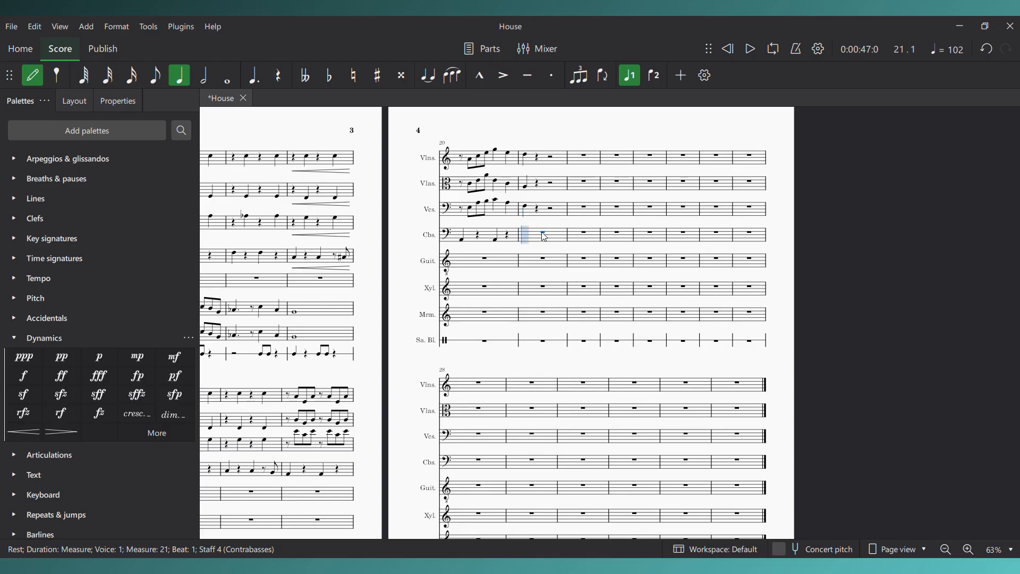
pyautogui.press('d')
pyautogui.press('Escape')
# Add a second D3 on beat 3 of measure 21 in the Contrabasses and set its duration to a quarter note
pyautogui.press('Right')
pyautogui.press('Right')
pyautogui.press('n')
pyautogui.press('d')
pyautogui.press('Escape')
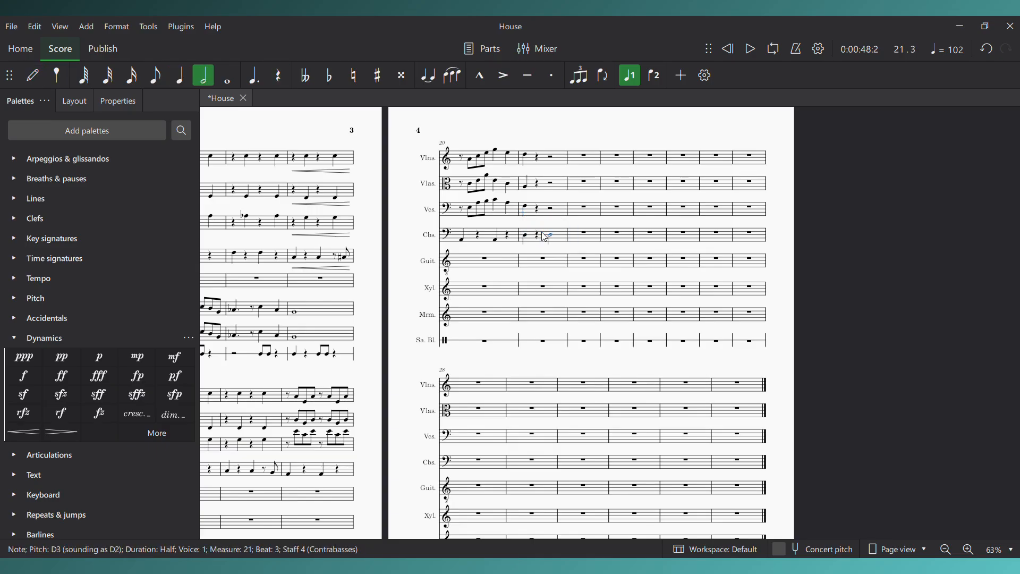
pyautogui.press('4')
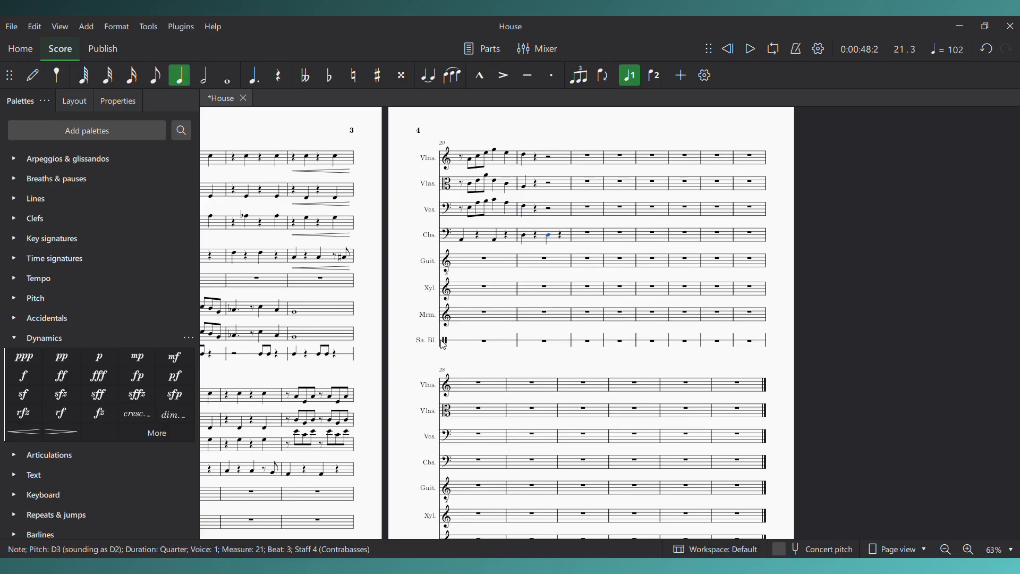
# Play back the score from the start of measure 20 through the new contrabass notes
pyautogui.click(464, 159)
pyautogui.press('space')
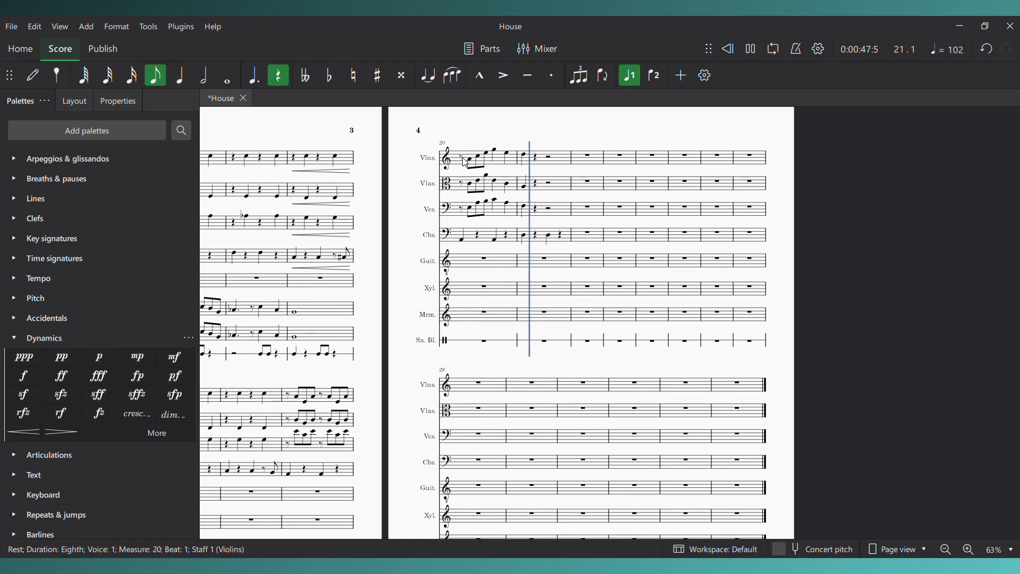
pyautogui.press('space')
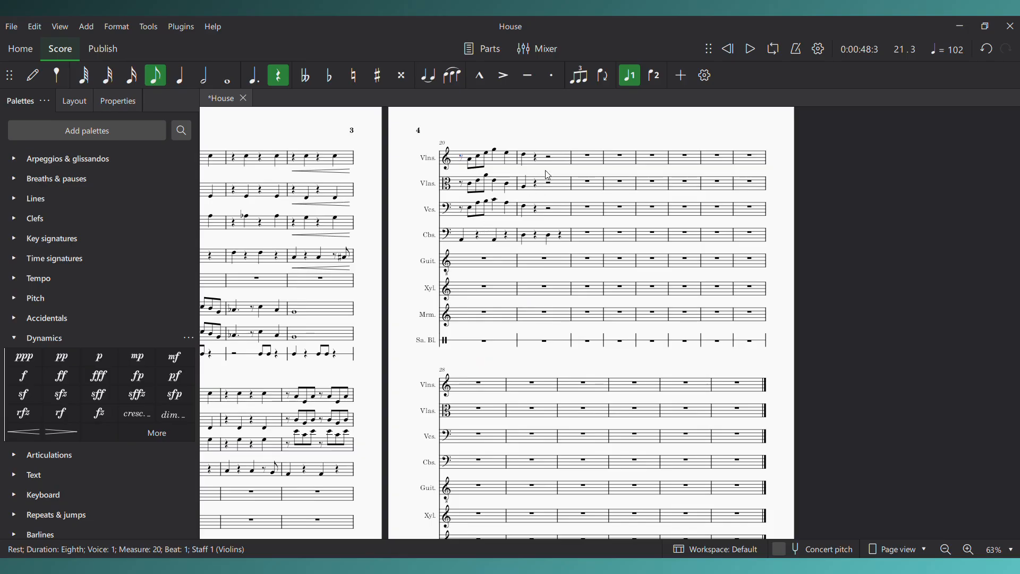
# Copy the Sandpaper Blocks rhythm from measures 16–17 into measures 18–19 and repeat it in measures 20–21
pyautogui.moveTo(374, 318); pyautogui.dragTo(452, 259)
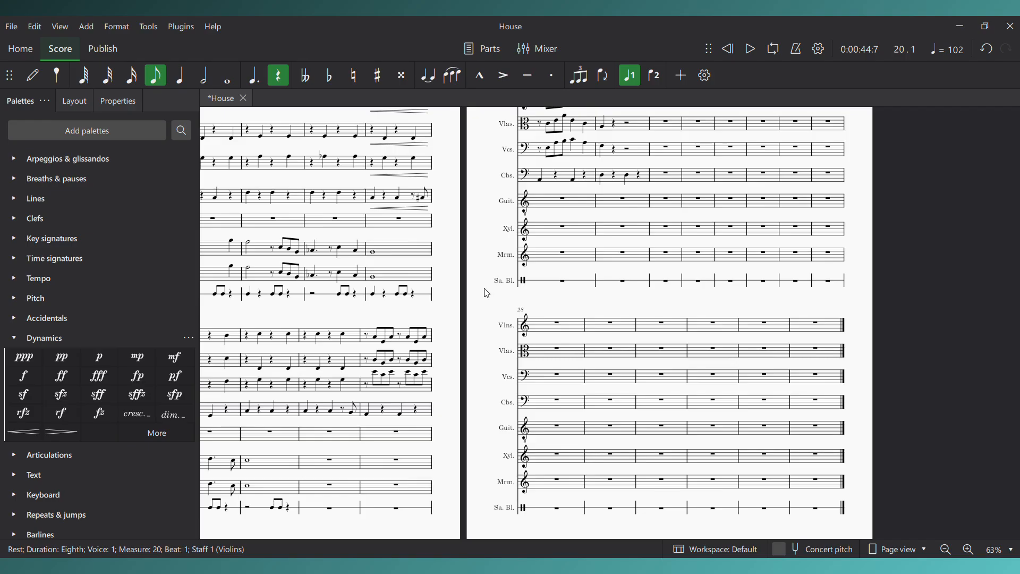
pyautogui.moveTo(466, 299); pyautogui.dragTo(502, 296)
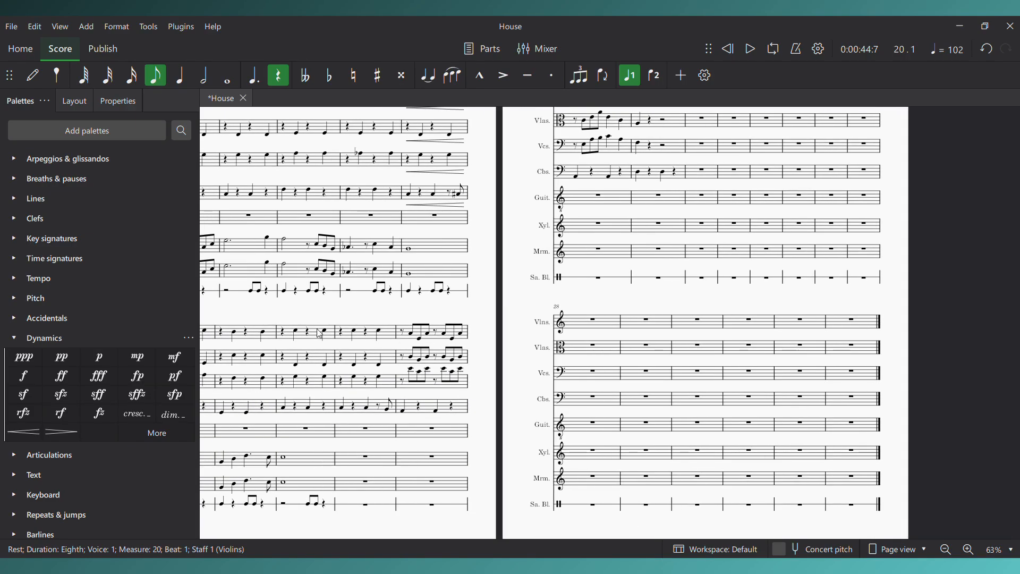
pyautogui.click(284, 333)
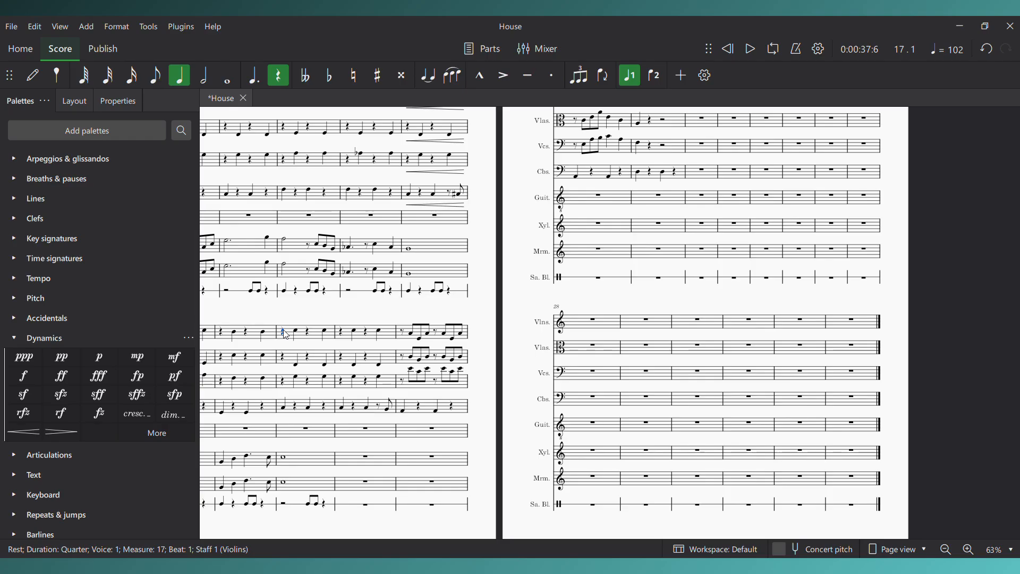
pyautogui.click(223, 505)
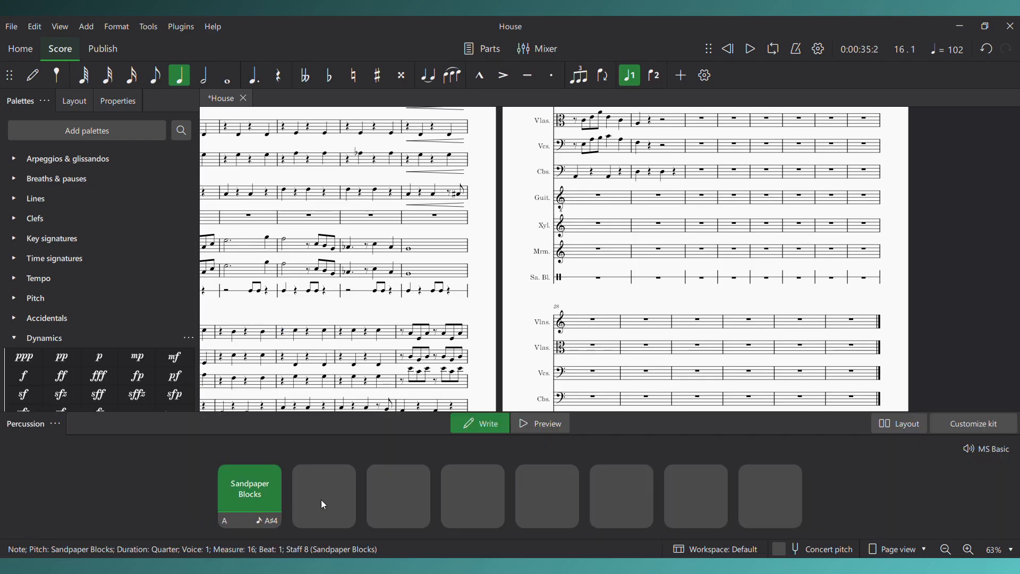
pyautogui.keyDown('shift'); pyautogui.click(343, 332); pyautogui.keyUp('shift')
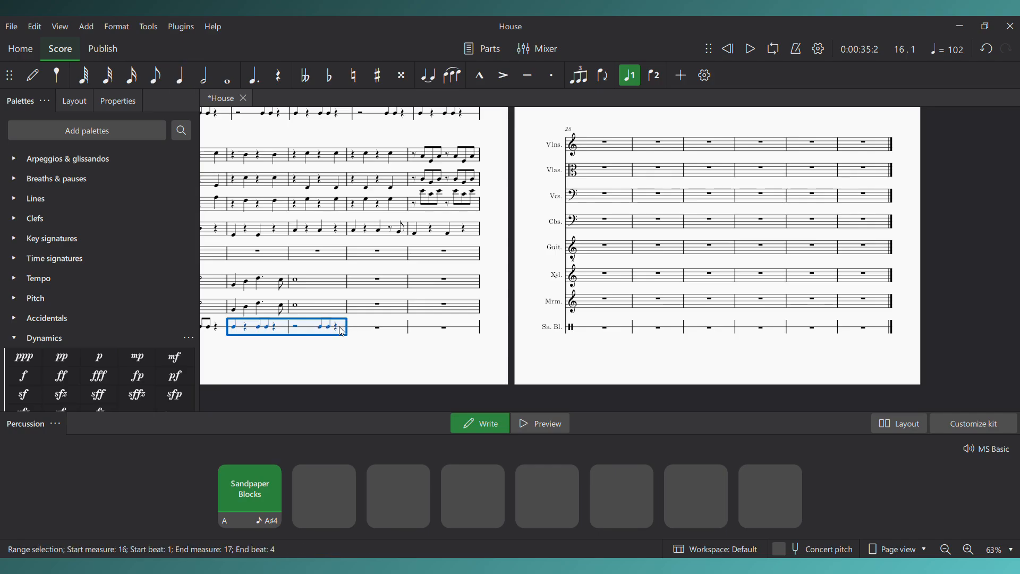
pyautogui.click(376, 331)
pyautogui.hotkey('ctrl', 'v')
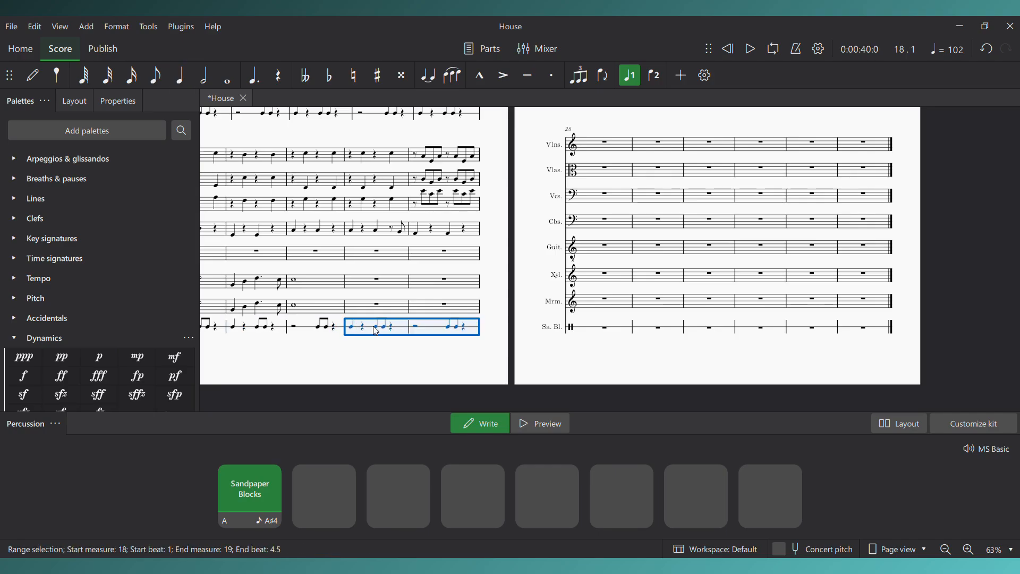
pyautogui.press('r')
pyautogui.moveTo(267, 336); pyautogui.dragTo(767, 223)
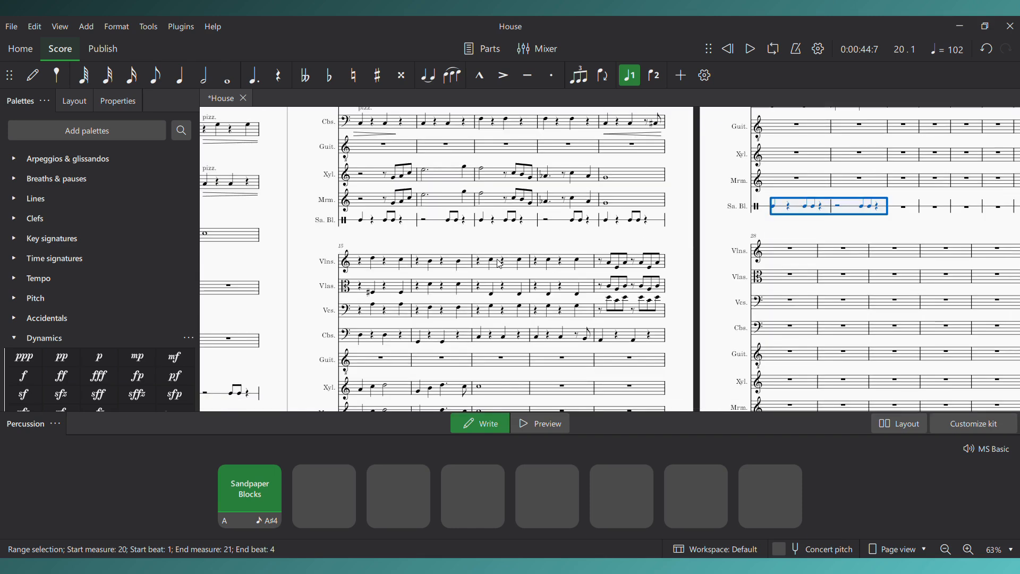
# Play back the score from measure 17 into measure 21 to check the percussion with the strings
pyautogui.click(481, 263)
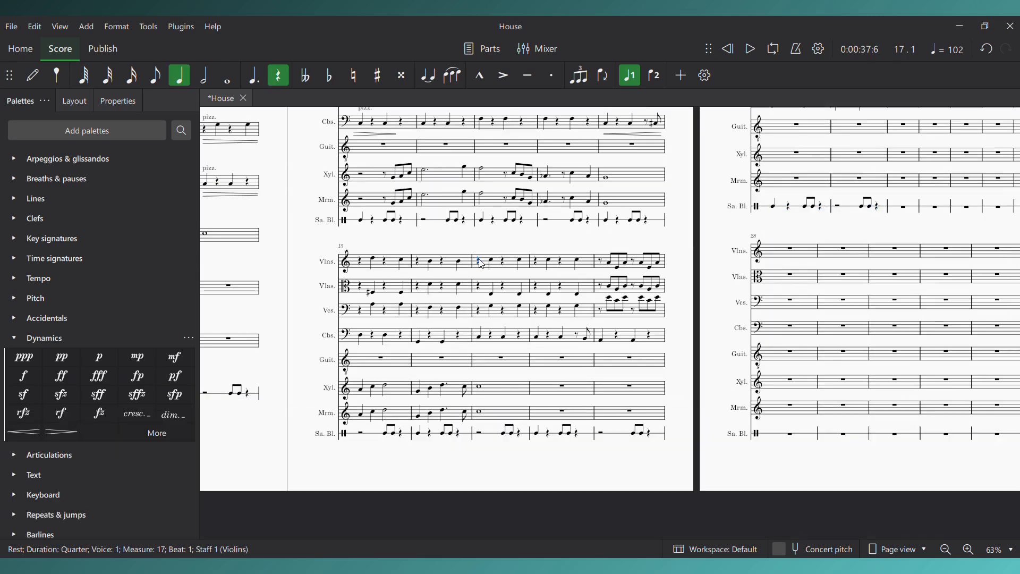
pyautogui.press('space')
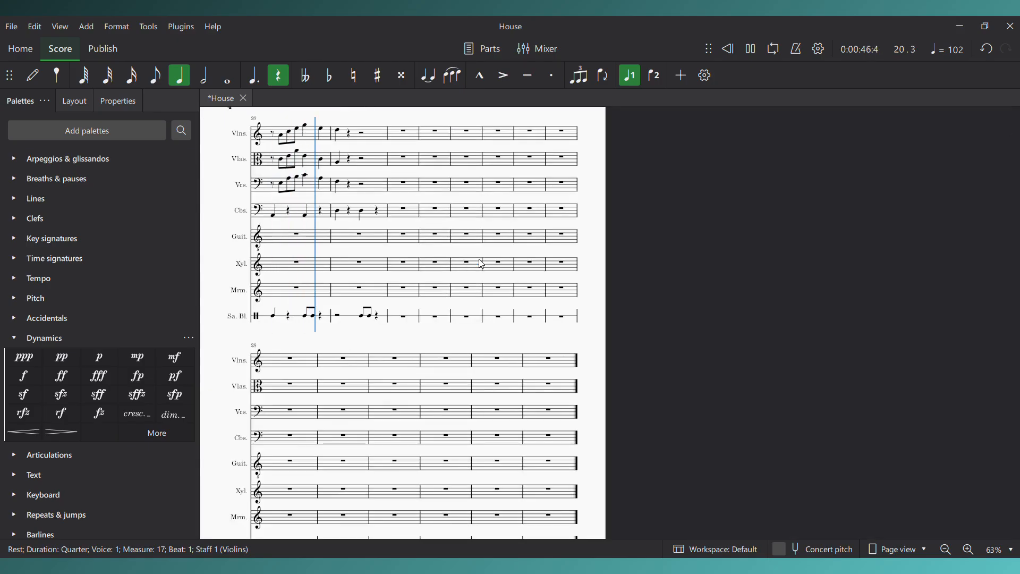
pyautogui.press('space')
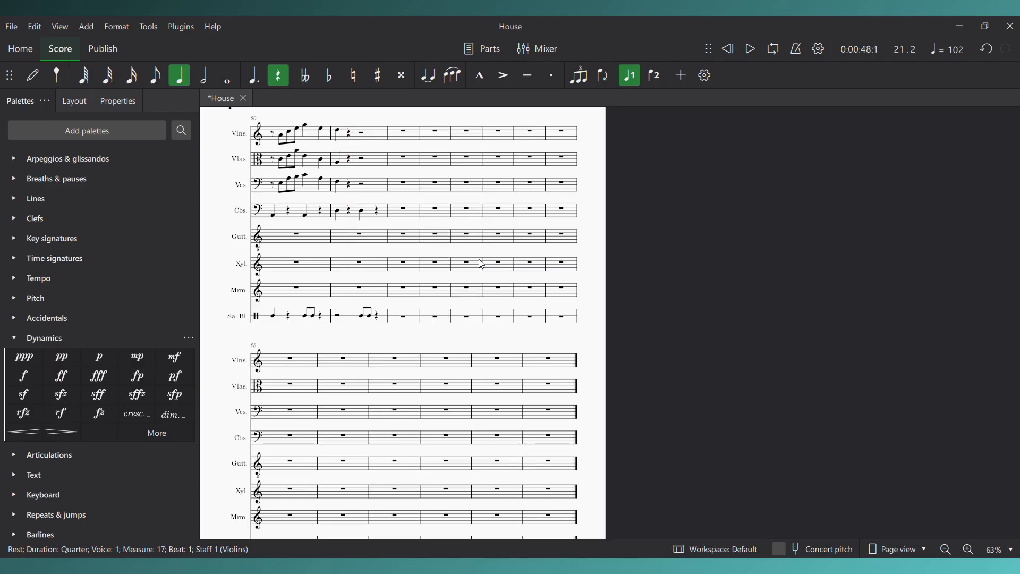
# Shorten the Violins' G5 on beat 3 of measure 20 to an eighth note by entering an eighth-note C5 on beat 3.5
pyautogui.click(306, 128)
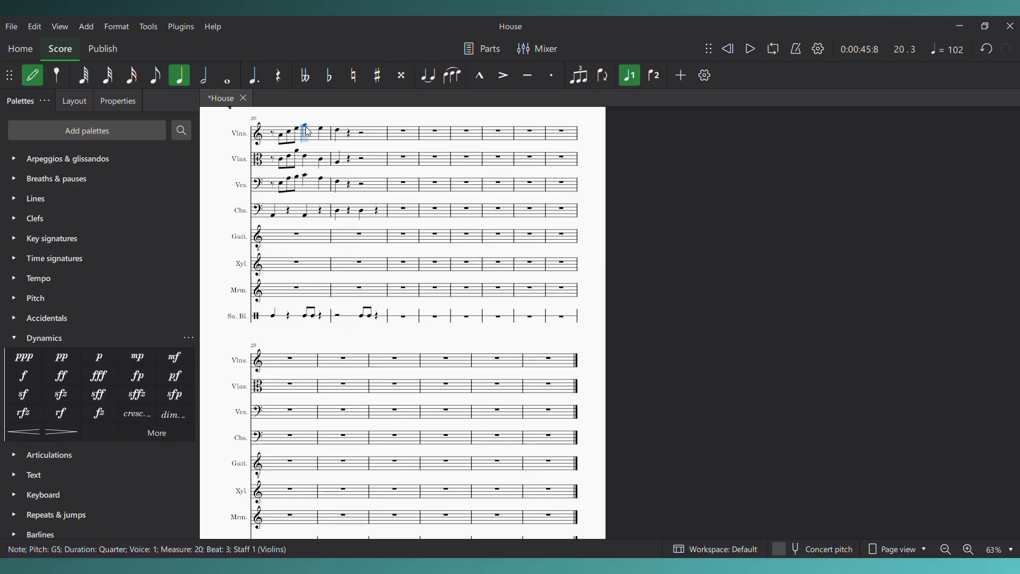
pyautogui.press('Escape')
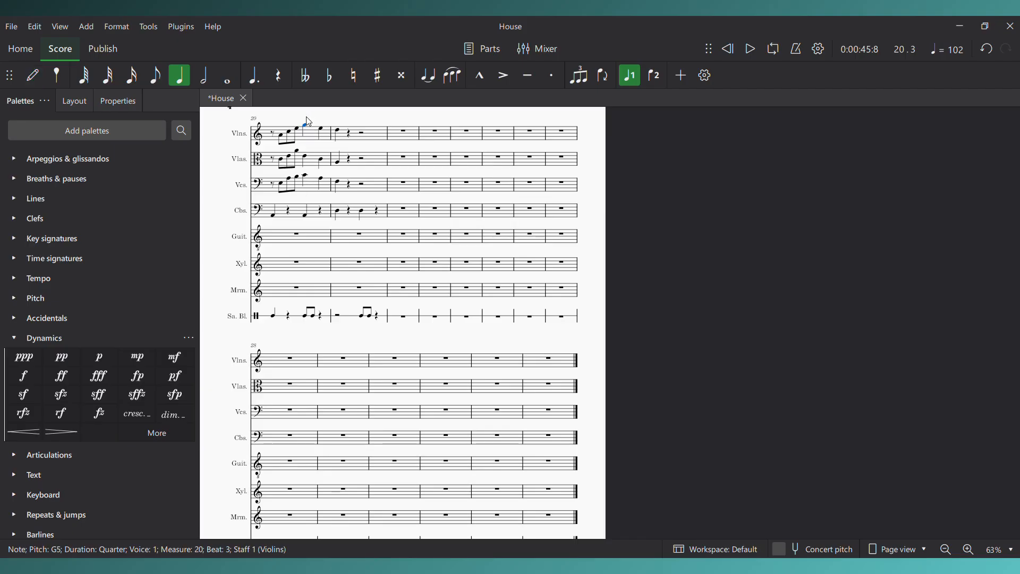
pyautogui.press('n')
pyautogui.click(155, 75)
pyautogui.press('e')
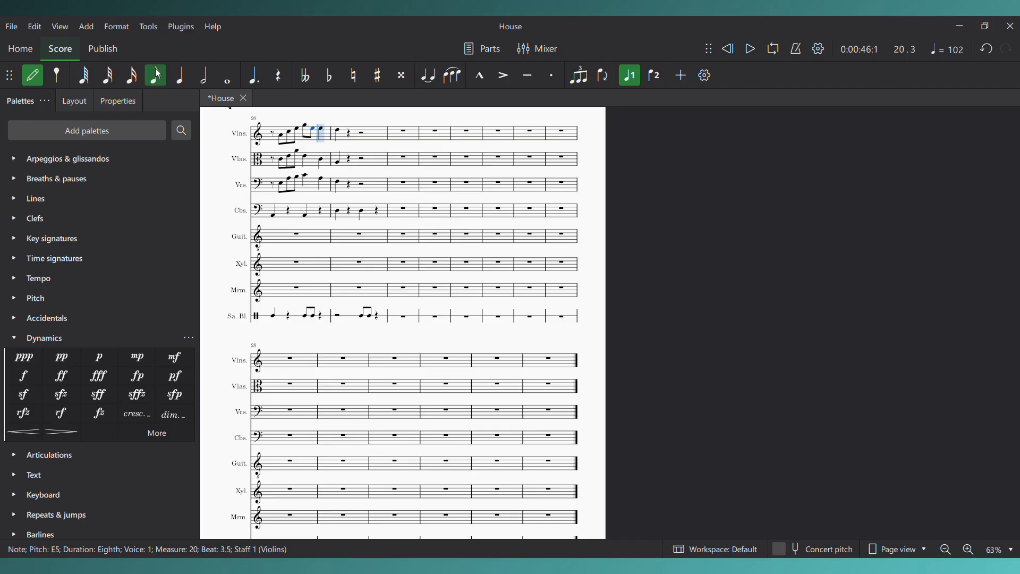
pyautogui.press('Left')
pyautogui.press('c')
pyautogui.press('pagedown')
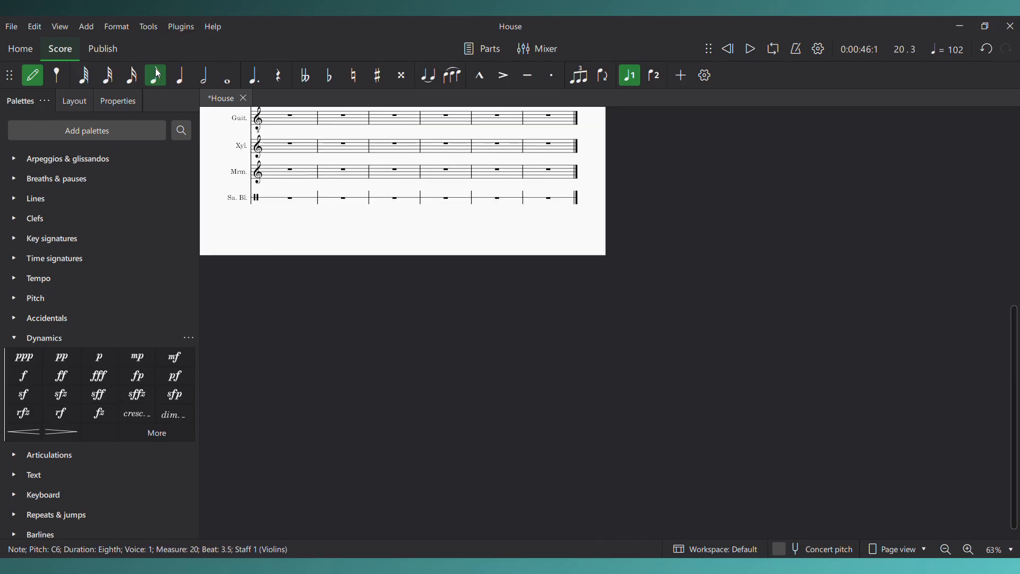
pyautogui.press('pageup')
pyautogui.hotkey('ctrl', 'Down')
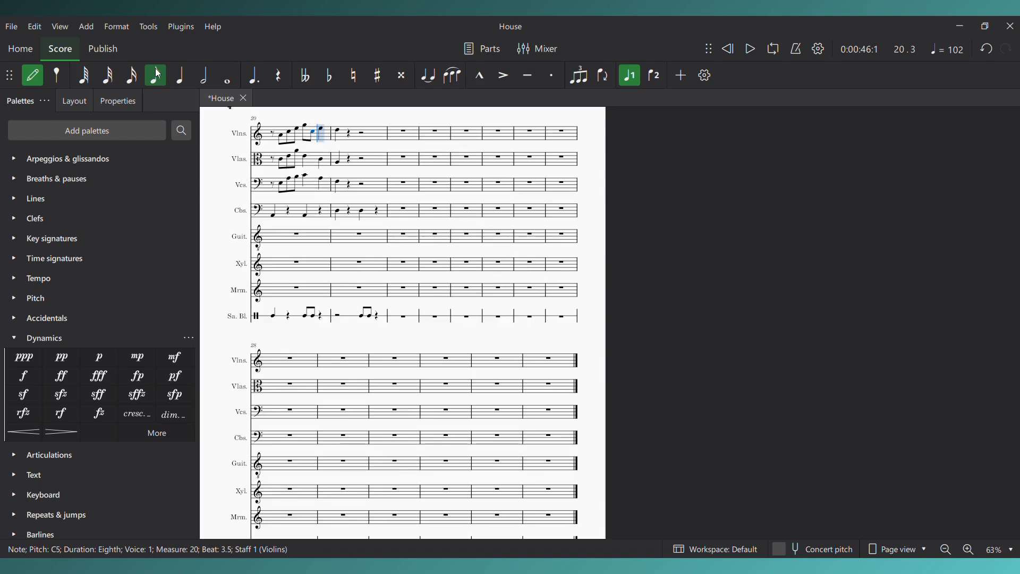
# Fill beat 4 of measure 20 in the Violins with eighth notes E5 and C5
pyautogui.press('e')
pyautogui.press('c')
pyautogui.press('Escape')
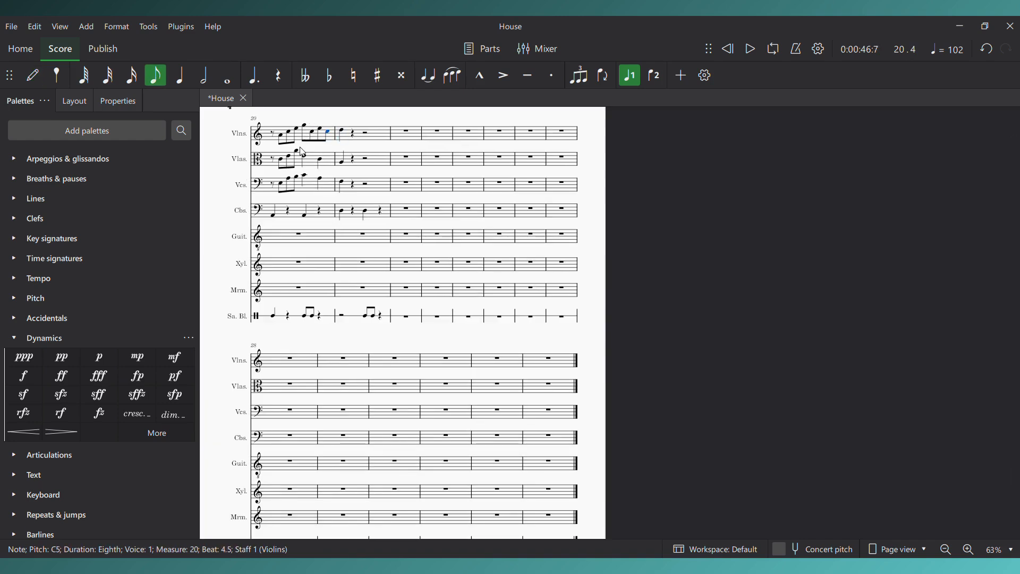
# Split the Violas' quarter note on beat 3 of measure 20 into eighths by entering A3 on beat 3.5
pyautogui.click(304, 155)
pyautogui.press('n')
pyautogui.press('Right')
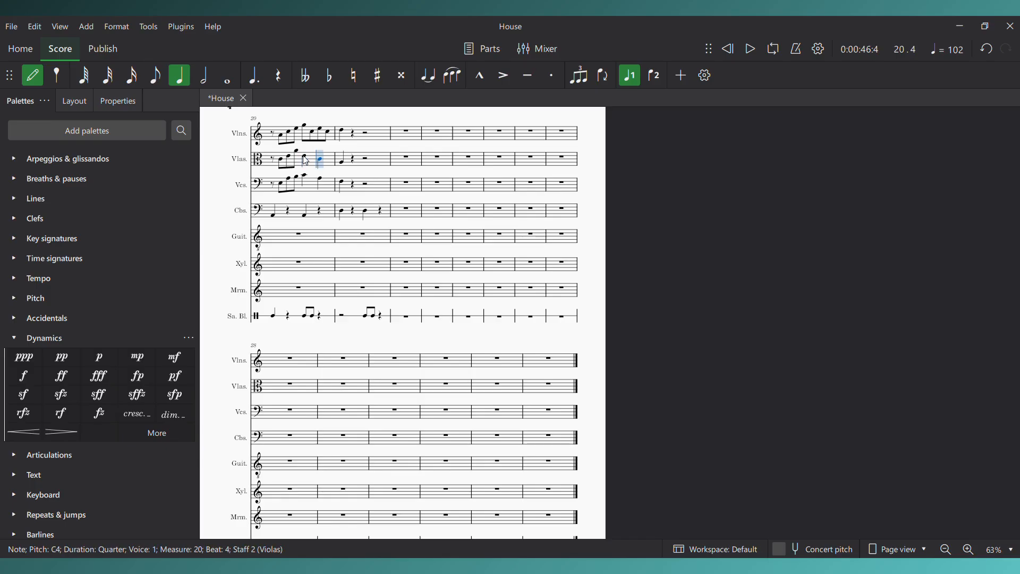
pyautogui.press('Left')
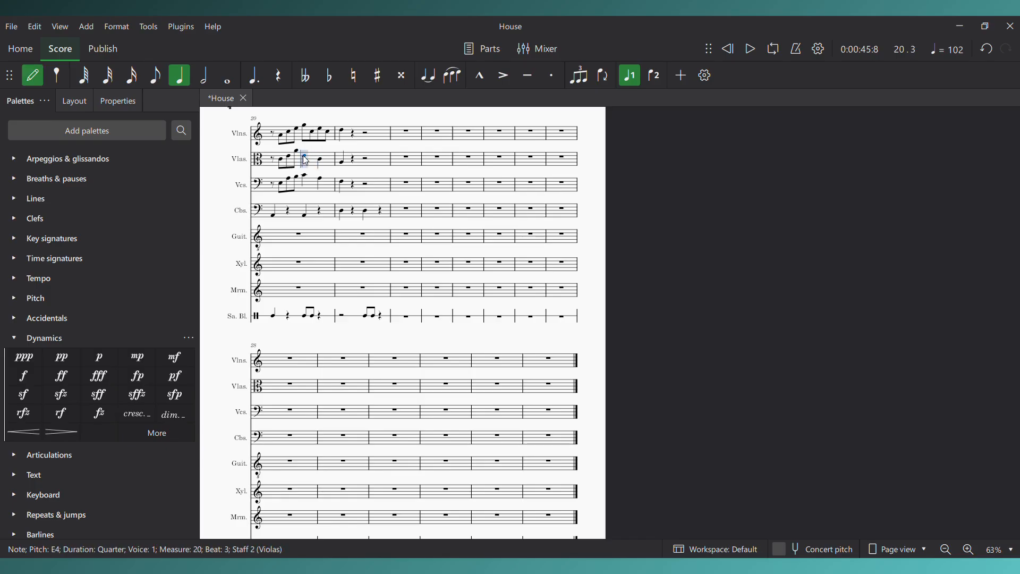
pyautogui.click(154, 76)
pyautogui.press('a')
pyautogui.press('pagedown')
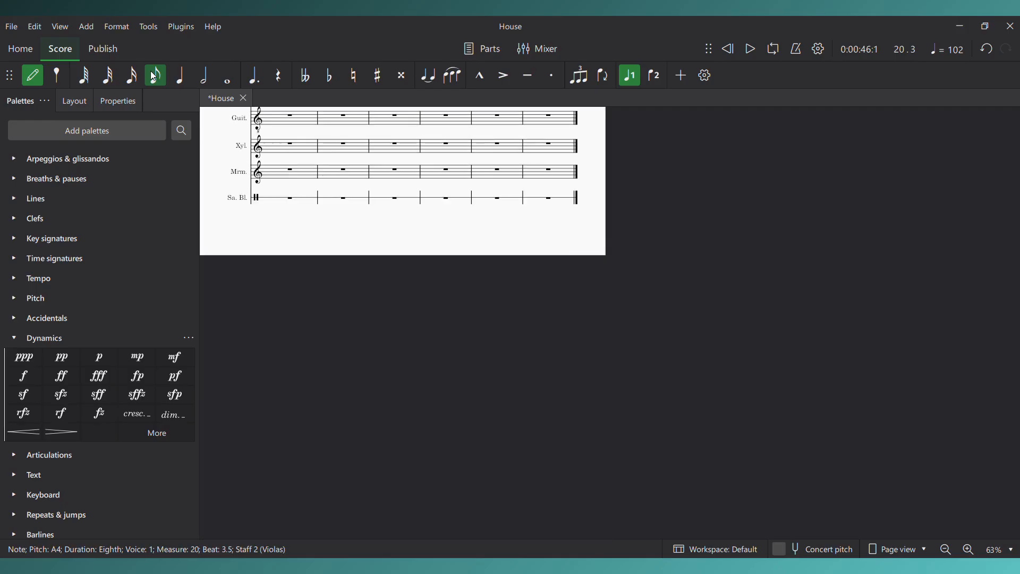
pyautogui.press('pageup')
pyautogui.hotkey('ctrl', 'Down')
# Fill beat 4 of measure 20 in the Violas with eighth notes C4 and A3
pyautogui.press('Right')
pyautogui.press('c')
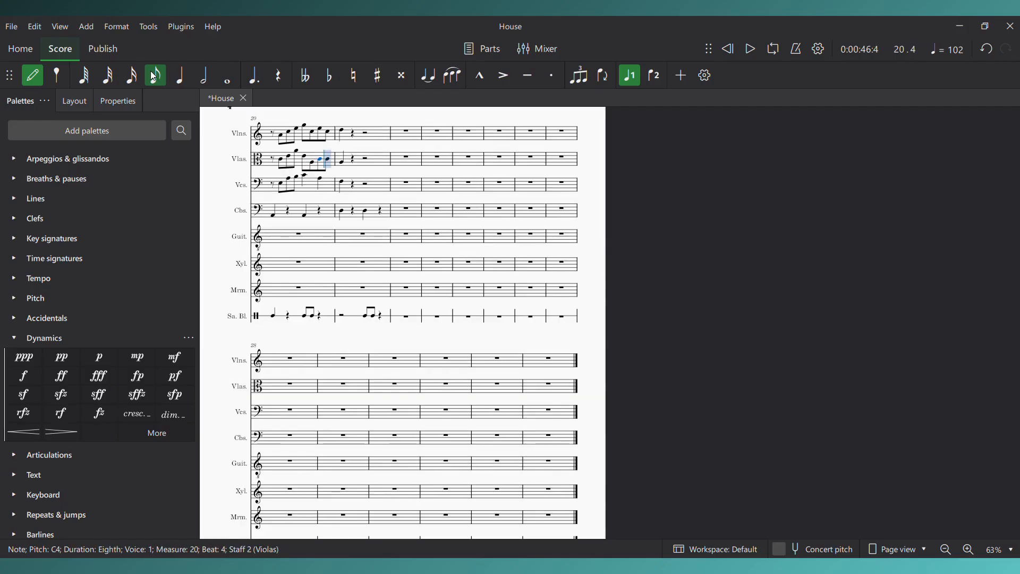
pyautogui.press('a')
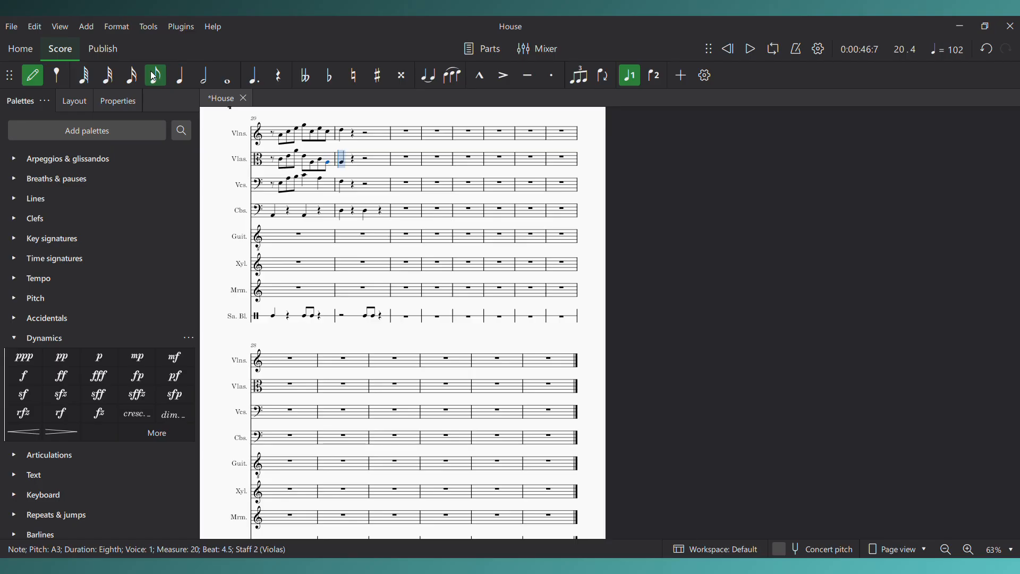
pyautogui.press('Escape')
# Play back the revised passage starting from beat 3 of measure 20
pyautogui.press('Left')
pyautogui.press('Left')
pyautogui.press('Left')
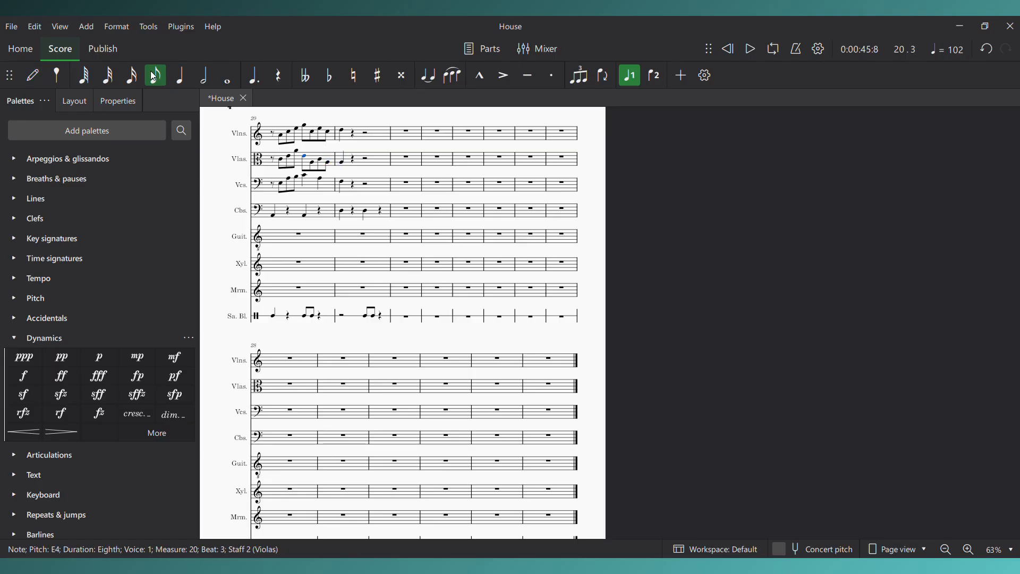
pyautogui.press('space')
pyautogui.press('space')
pyautogui.press('Escape')
# Rewrite the Violoncellos in measure 20 from beat 3.5 with eighth notes E3, A3 and E3
pyautogui.click(306, 178)
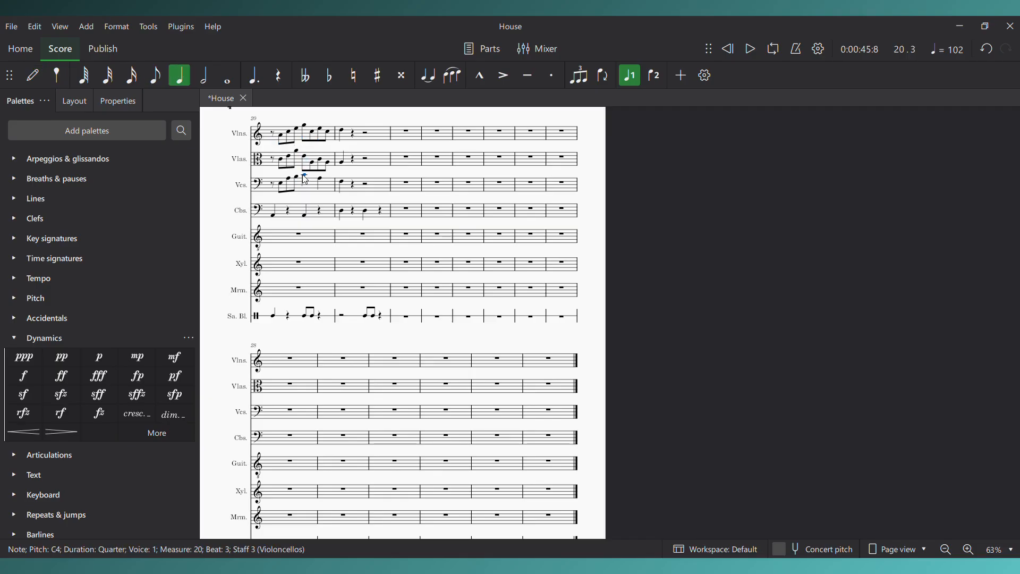
pyautogui.click(155, 75)
pyautogui.press('n')
pyautogui.press('e')
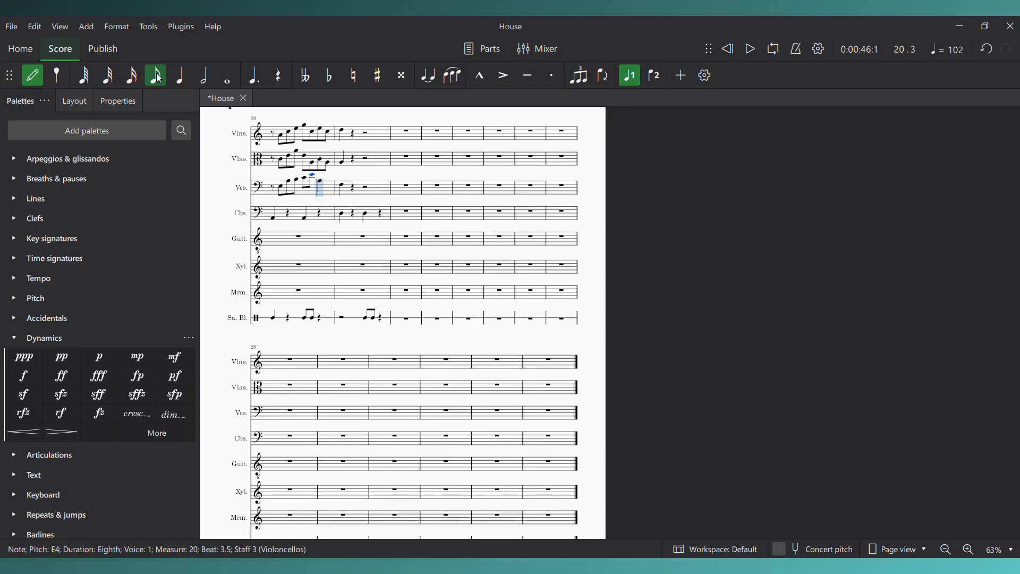
pyautogui.hotkey('ctrl', 'Down')
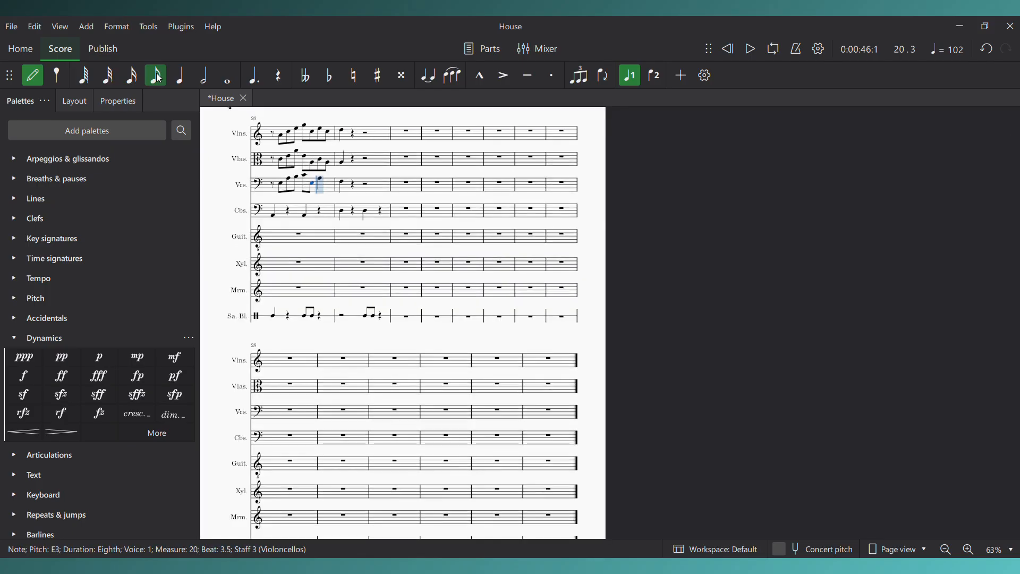
pyautogui.press('Right')
pyautogui.press('a')
pyautogui.press('e')
pyautogui.press('Escape')
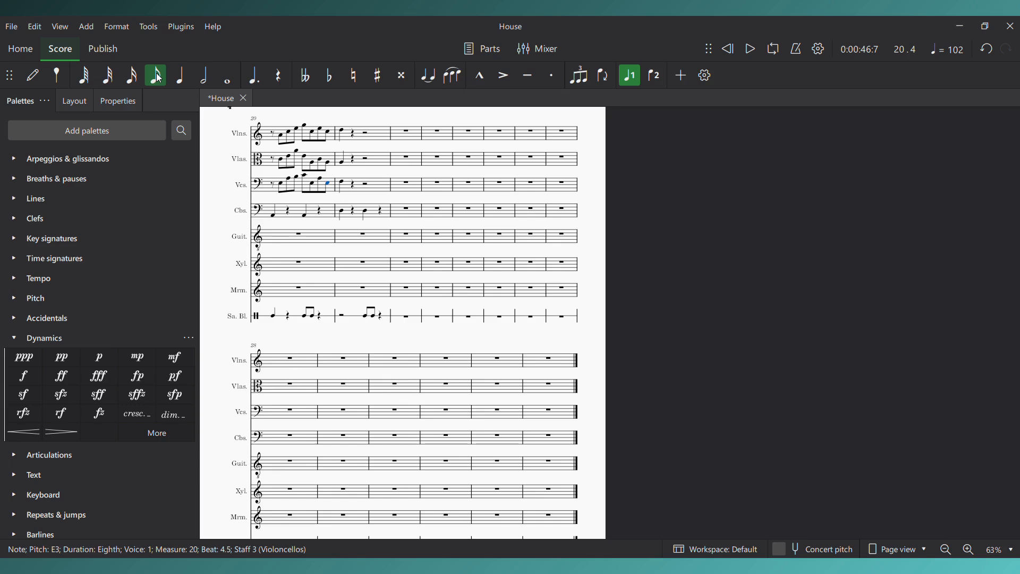
# Play back measure 20 from its first beat with the revised violin, viola and cello parts
pyautogui.click(276, 137)
pyautogui.press('space')
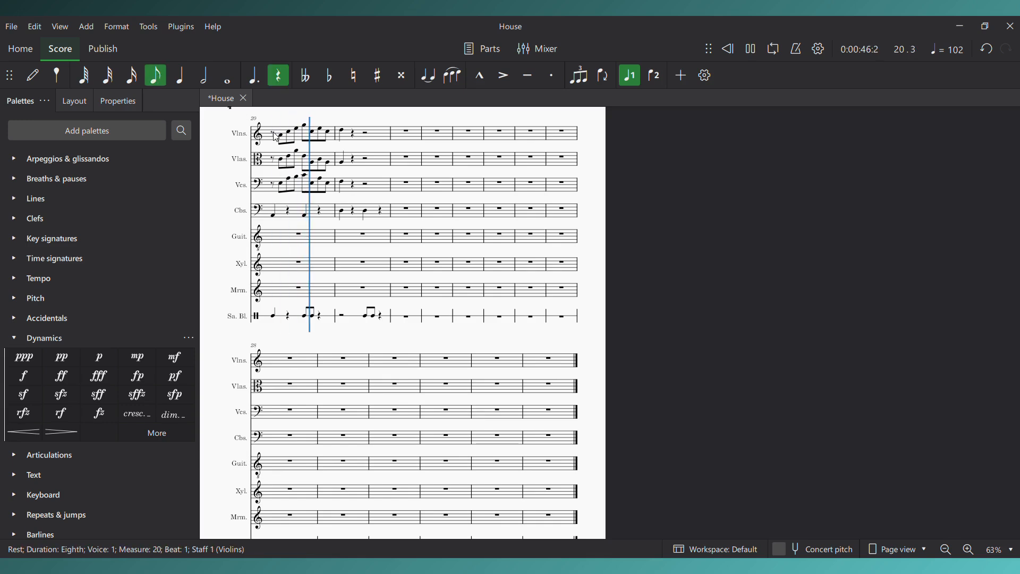
pyautogui.press('space')
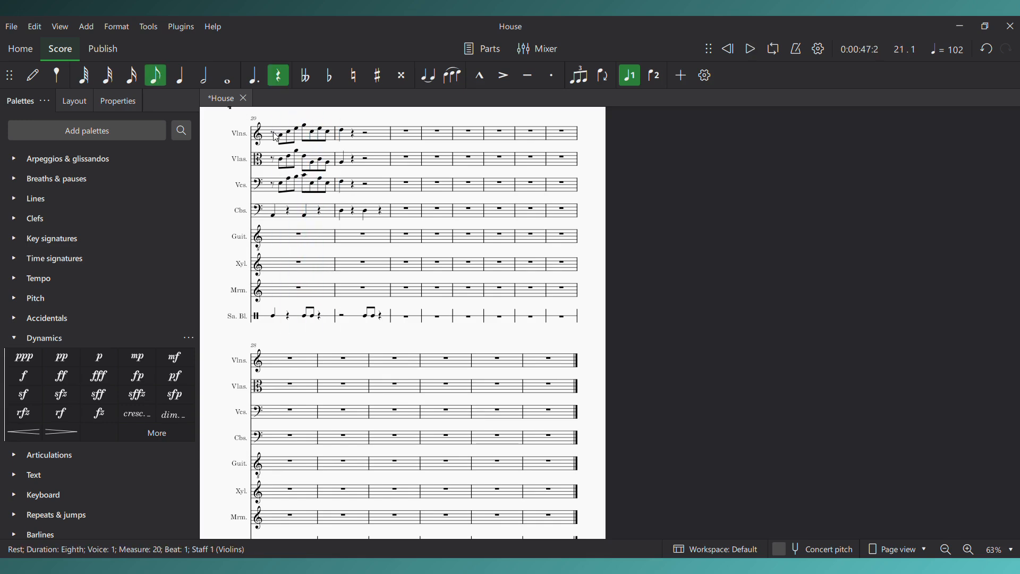
# Add accents to the eighth notes on beats 3 and 4 of measure 20 in the Violins, Violas and Violoncellos
pyautogui.click(309, 129)
pyautogui.keyDown('ctrl'); pyautogui.click(322, 133); pyautogui.keyUp('ctrl')
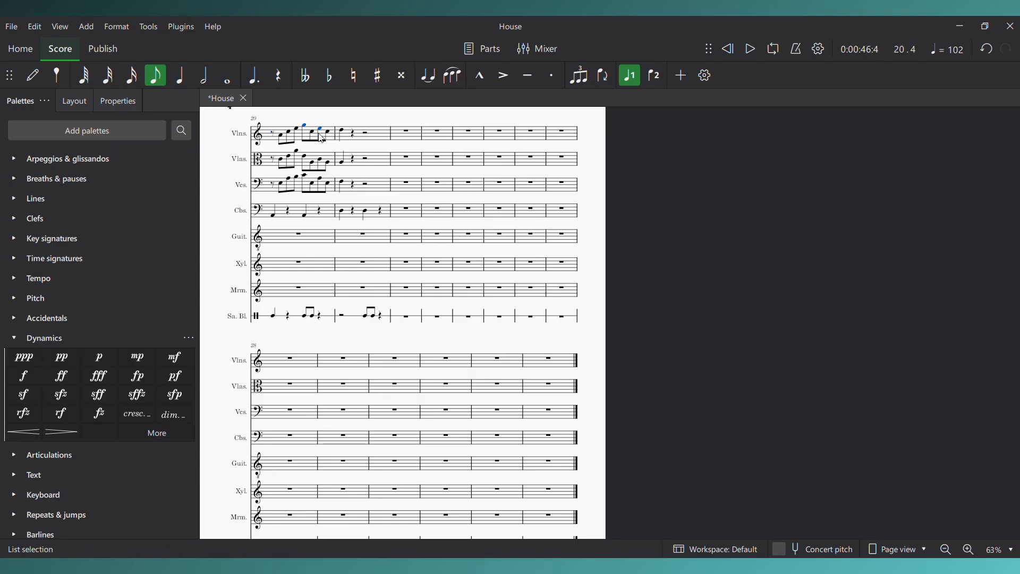
pyautogui.keyDown('ctrl'); pyautogui.click(320, 178); pyautogui.keyUp('ctrl')
pyautogui.hotkey('ctrl', 'v')
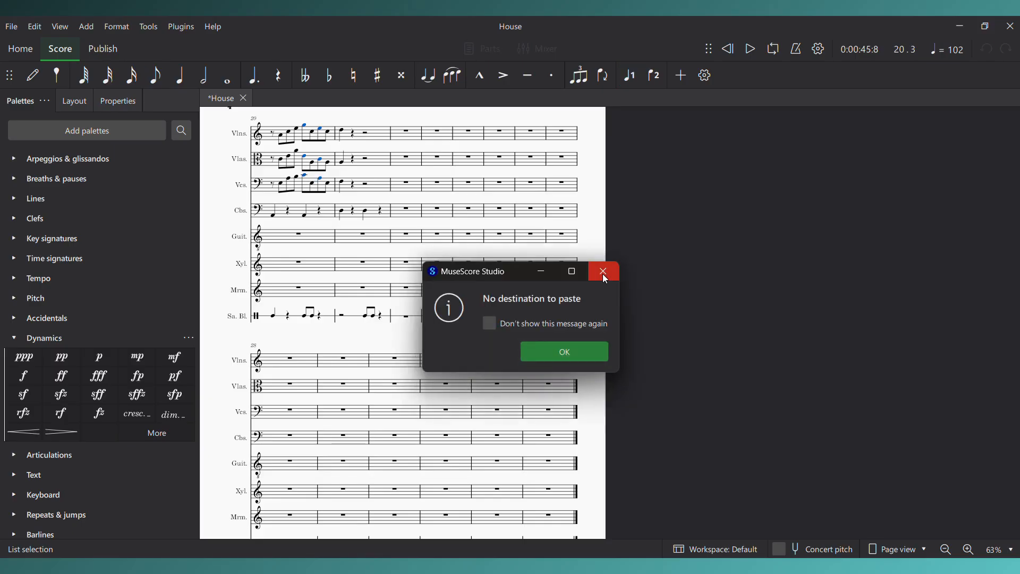
pyautogui.click(604, 272)
pyautogui.hotkey('shift', 'v')
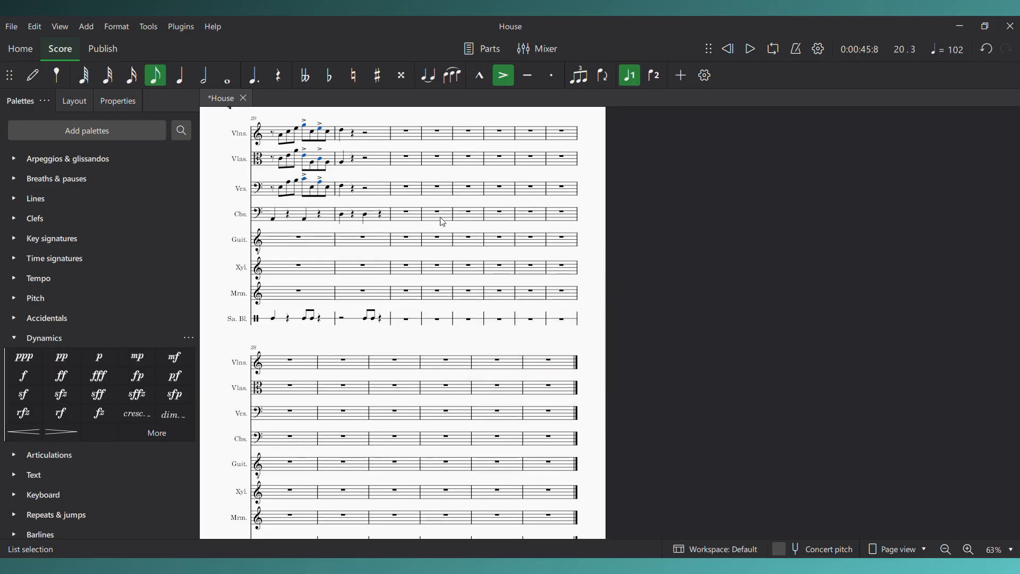
# Play back the accented passage from the start of measure 20, and replay it from the first beat of measure 21
pyautogui.click(275, 139)
pyautogui.press('space')
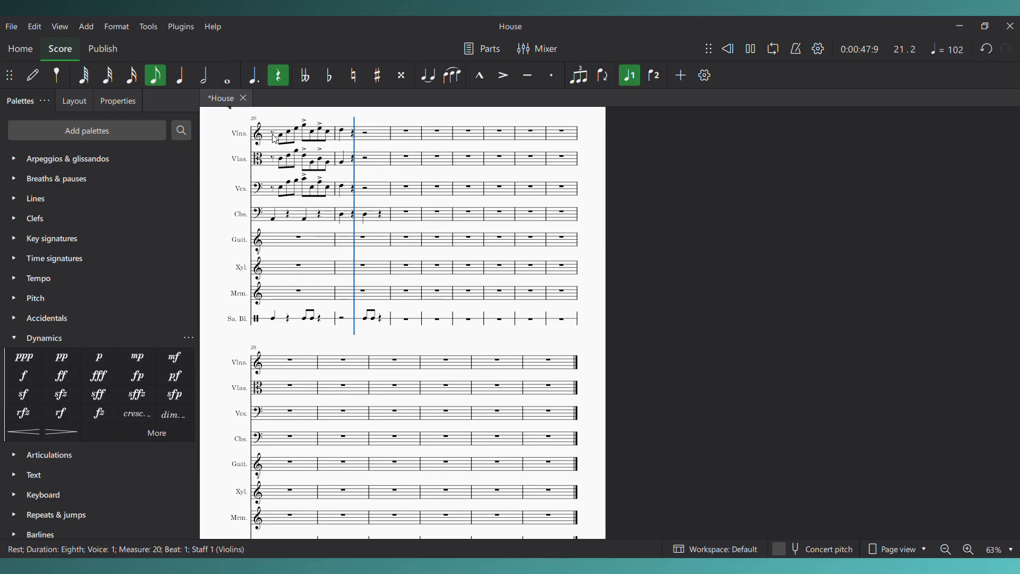
pyautogui.press('space')
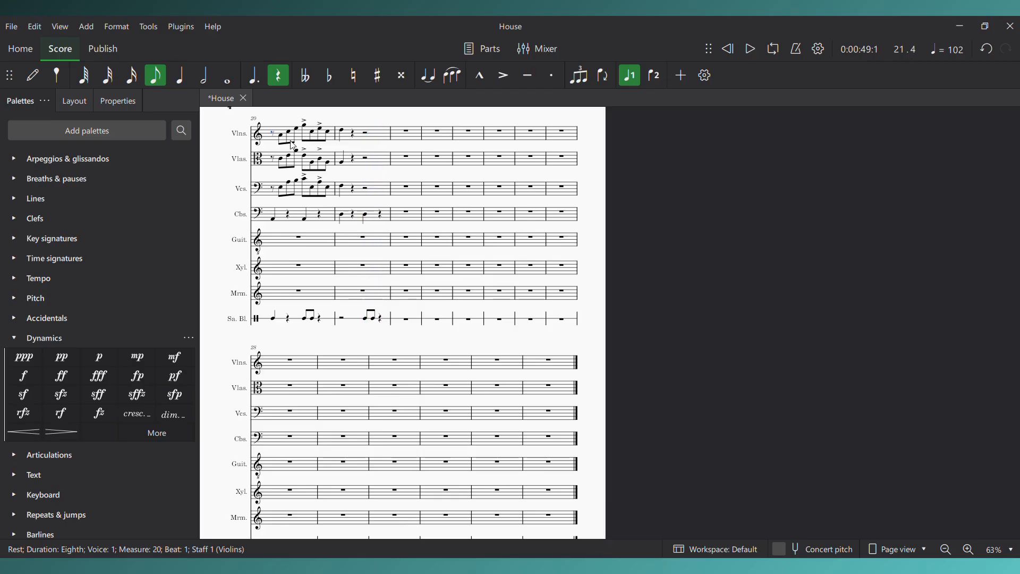
pyautogui.click(343, 133)
pyautogui.press('space')
pyautogui.press('space')
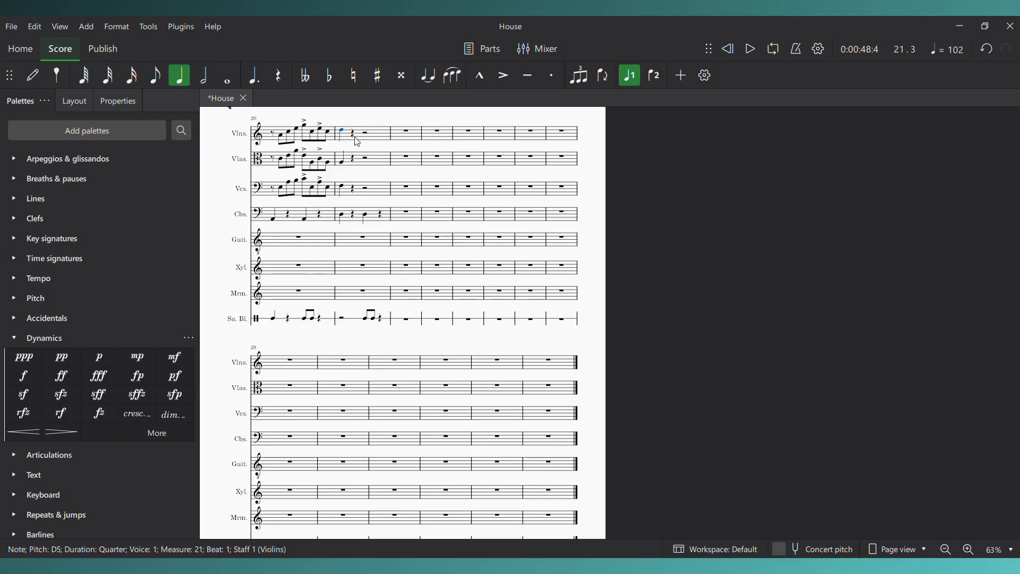
# Enter a quarter rest followed by two A4 eighth notes on beats 2 and 2.5 of measure 21 in the Xylophone
pyautogui.click(366, 270)
pyautogui.press('n')
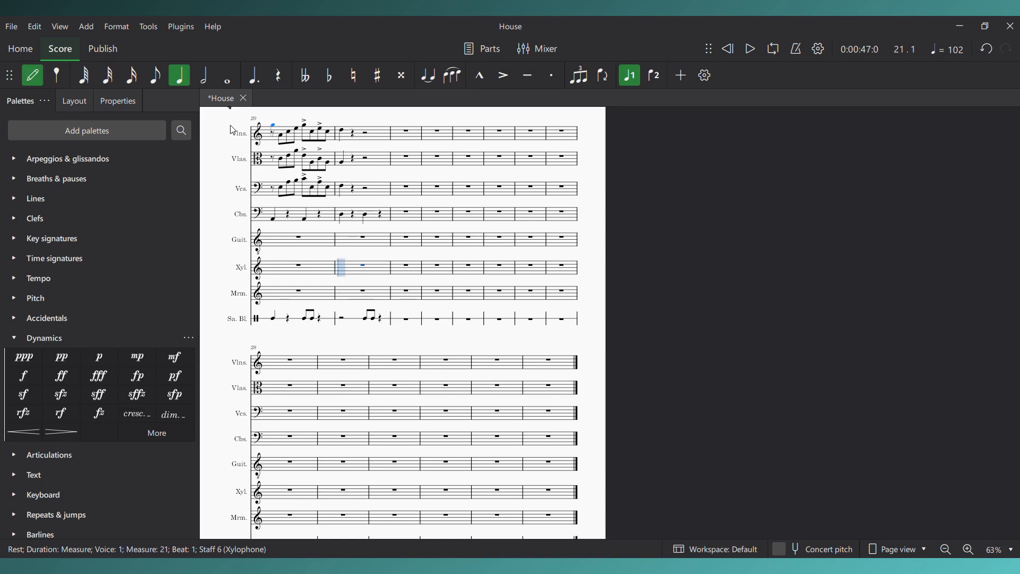
pyautogui.press('Escape')
pyautogui.click(179, 78)
pyautogui.press('Right')
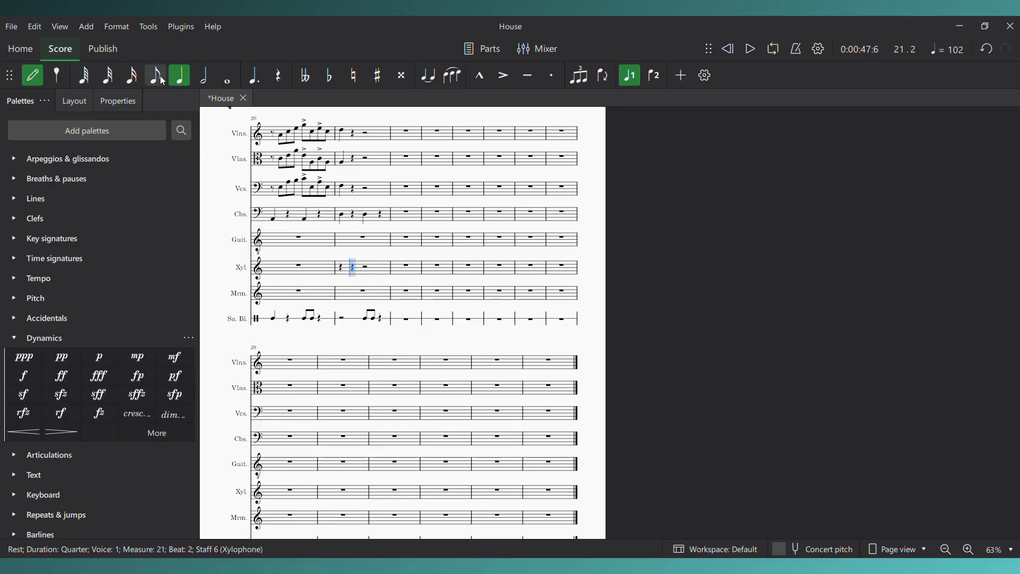
pyautogui.click(157, 76)
pyautogui.click(358, 277)
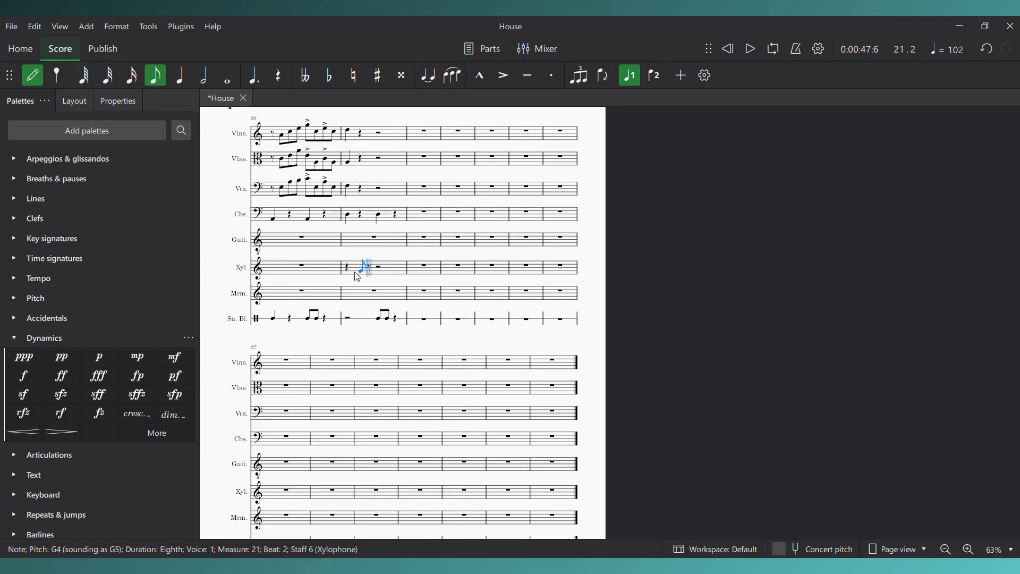
pyautogui.press('Up')
pyautogui.press('Up')
pyautogui.click(371, 270)
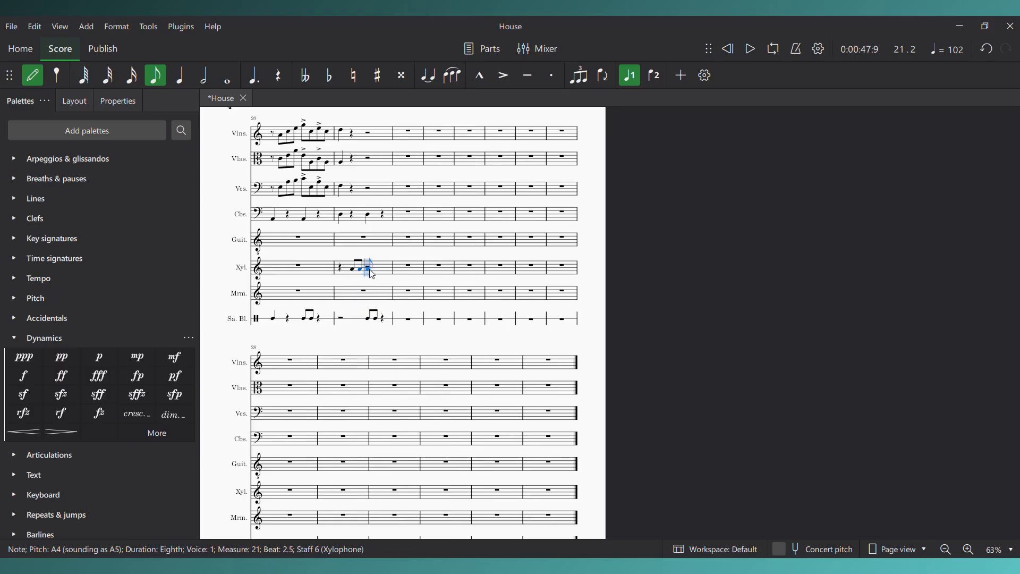
# Add an F to both Xylophone eighth notes in measure 21 and lower the added notes an octave to F3
pyautogui.click(354, 273)
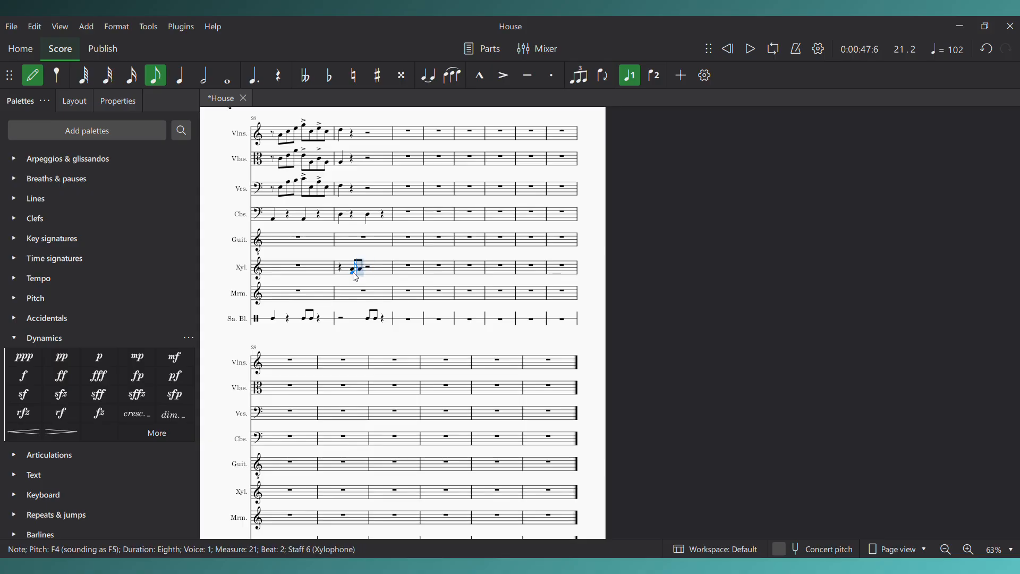
pyautogui.hotkey('ctrl', 'Down')
pyautogui.click(361, 272)
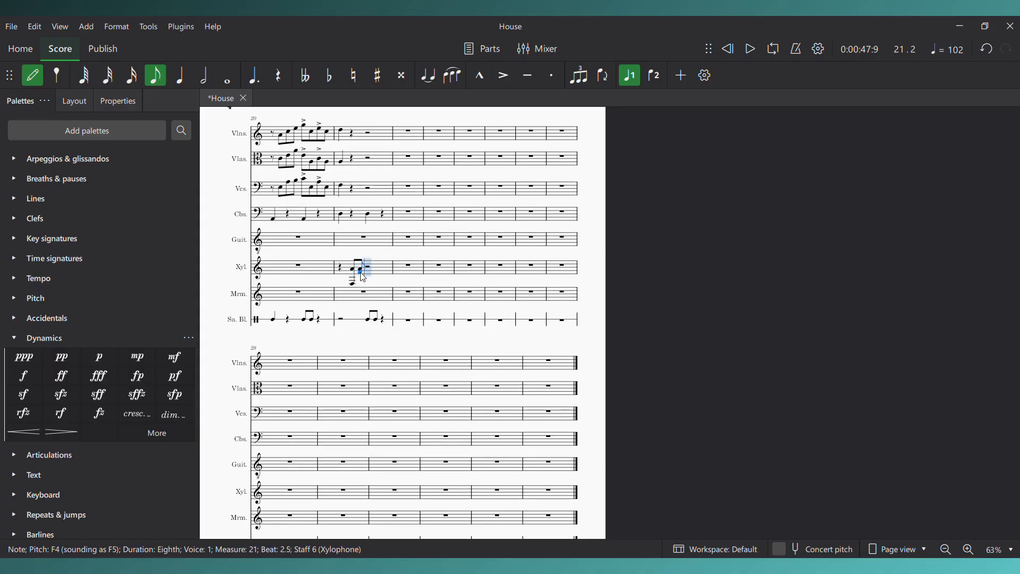
pyautogui.hotkey('ctrl', 'n')
pyautogui.press('Escape')
pyautogui.press('n')
pyautogui.press('f')
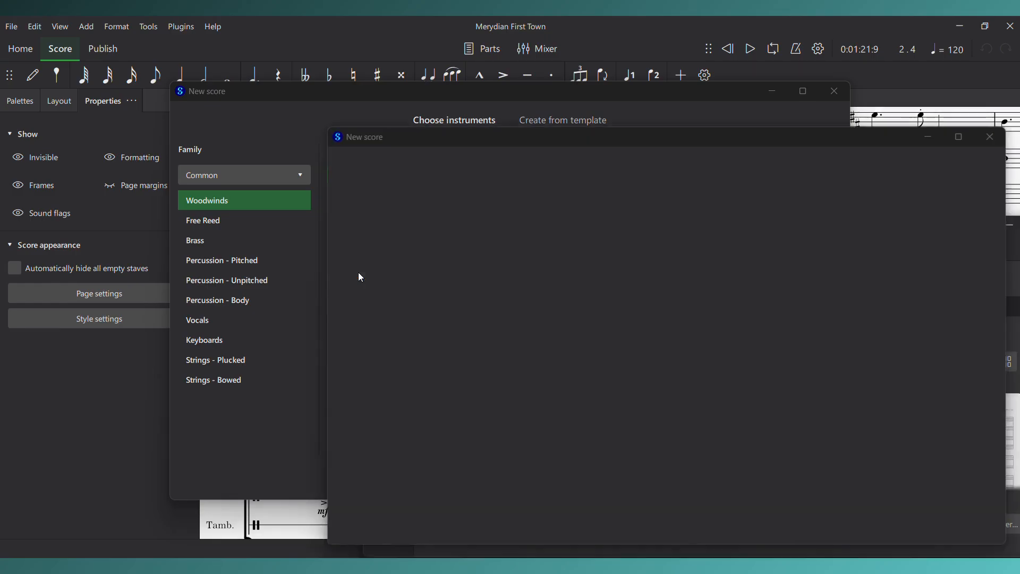
pyautogui.click(992, 137)
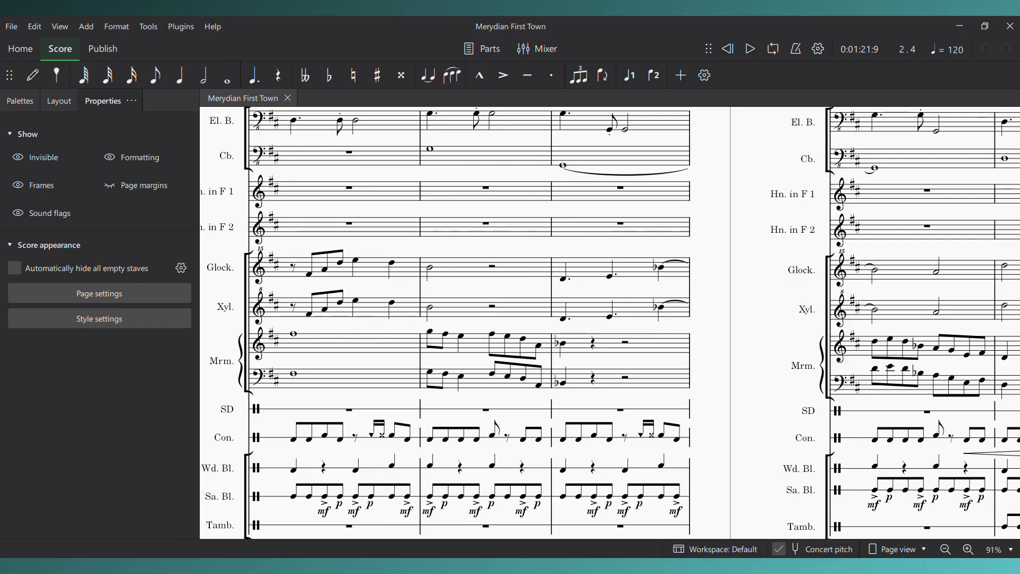
pyautogui.moveTo(658, 569)
pyautogui.click(860, 462)
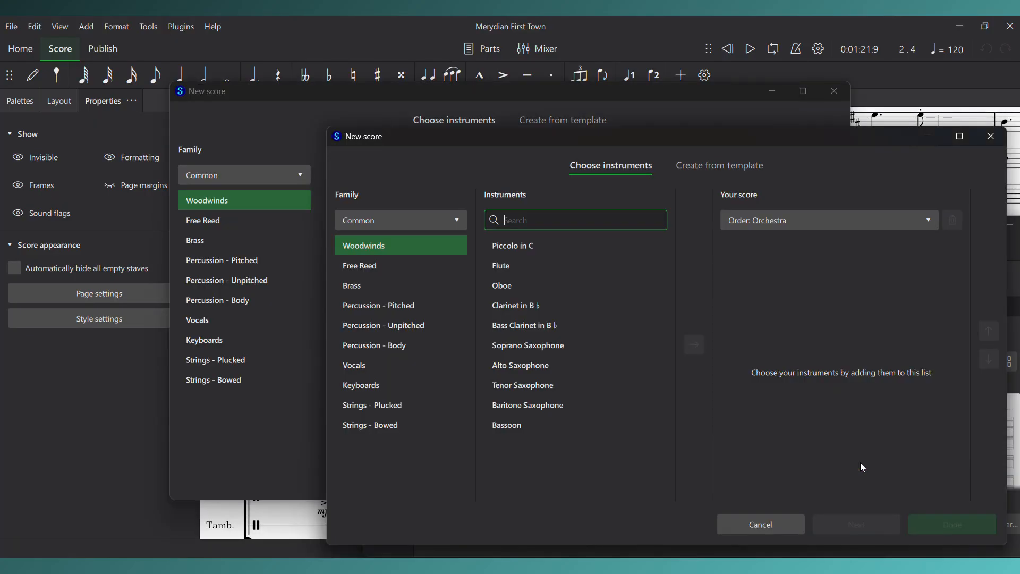
pyautogui.click(993, 138)
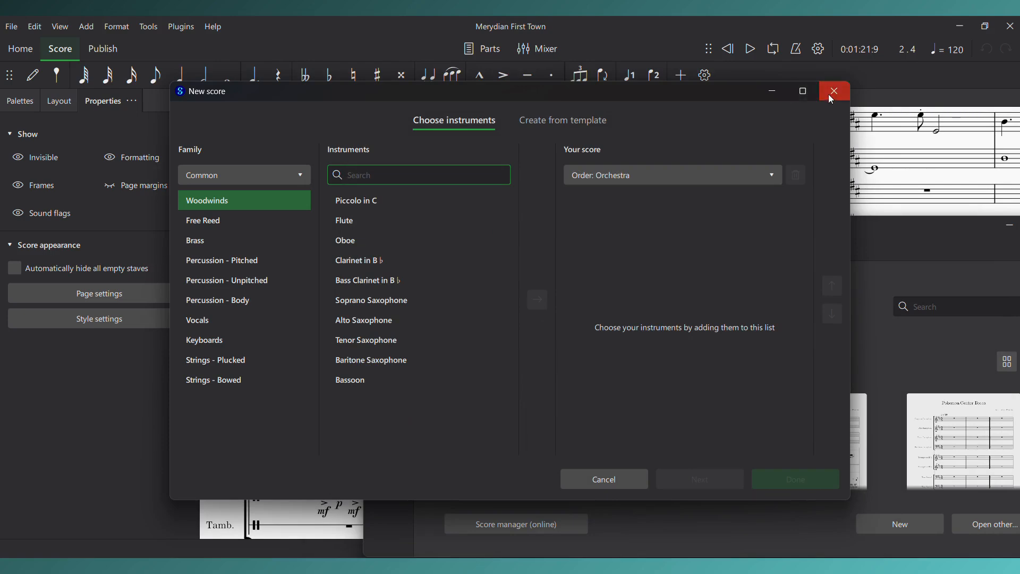
pyautogui.click(830, 92)
pyautogui.moveTo(626, 204); pyautogui.dragTo(567, 174)
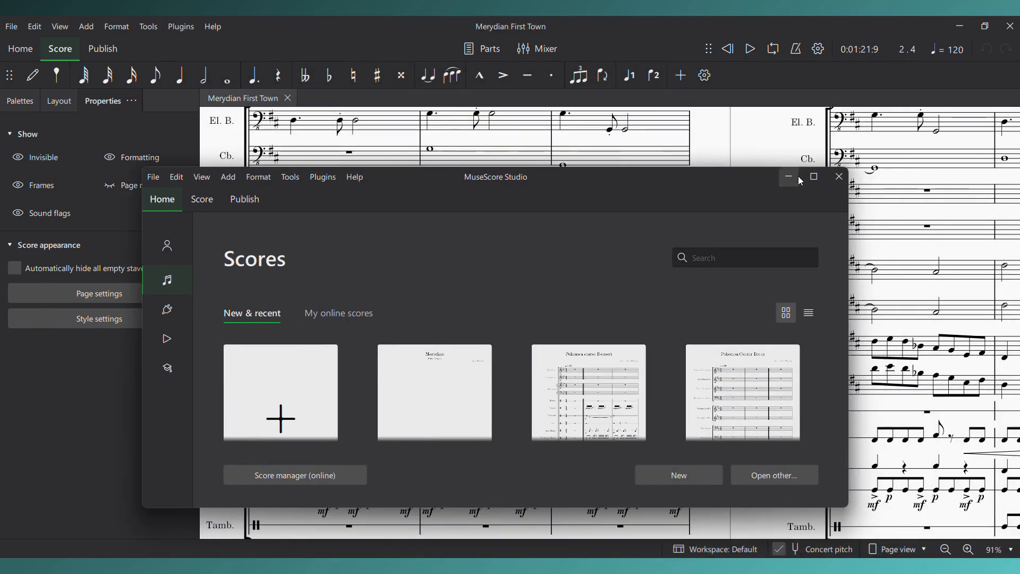
pyautogui.click(839, 174)
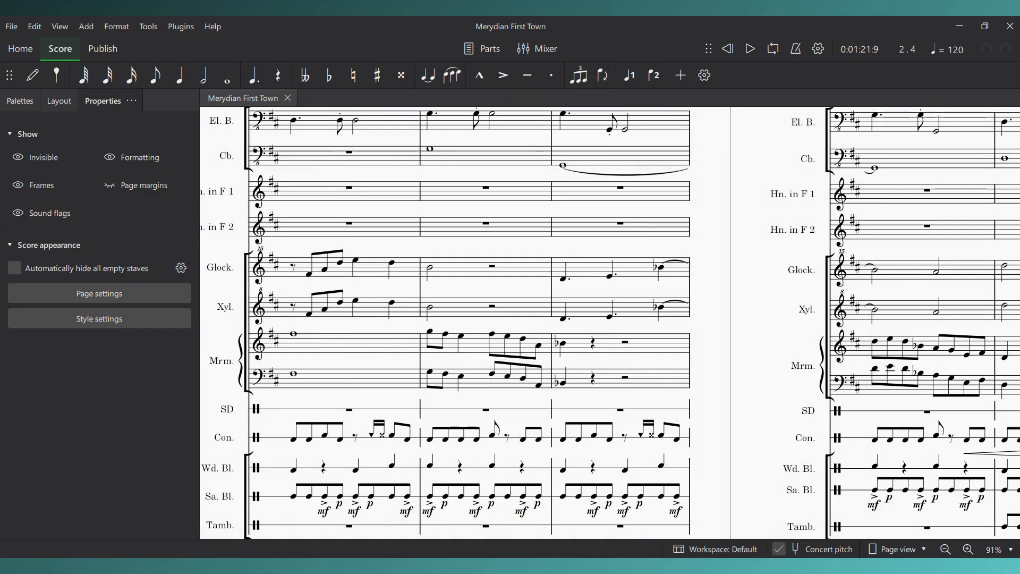
pyautogui.moveTo(663, 568)
pyautogui.click(712, 503)
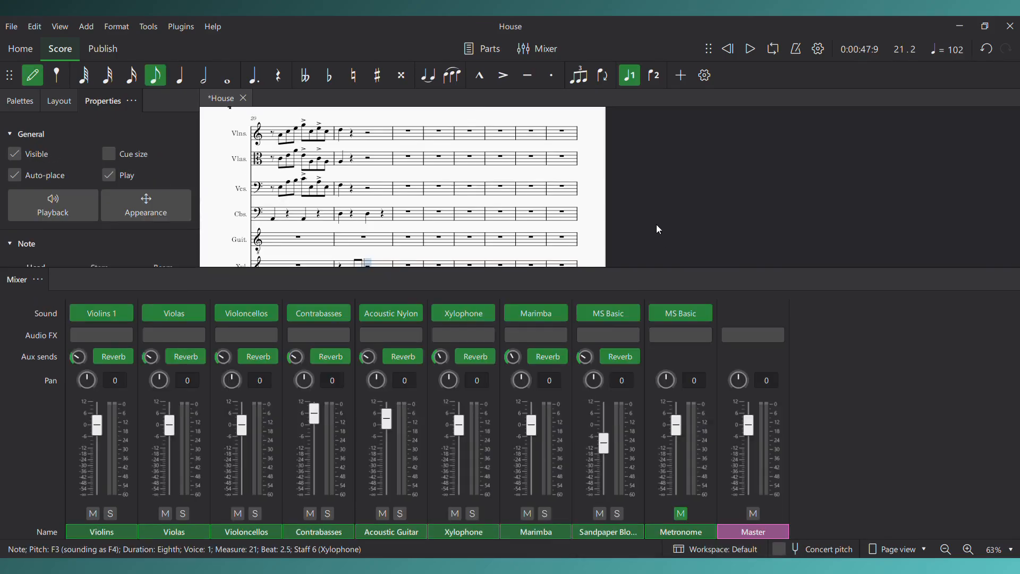
# Hide the mixer, return playback to the start of the score and leave note input
pyautogui.scroll(-3, 624, 178)
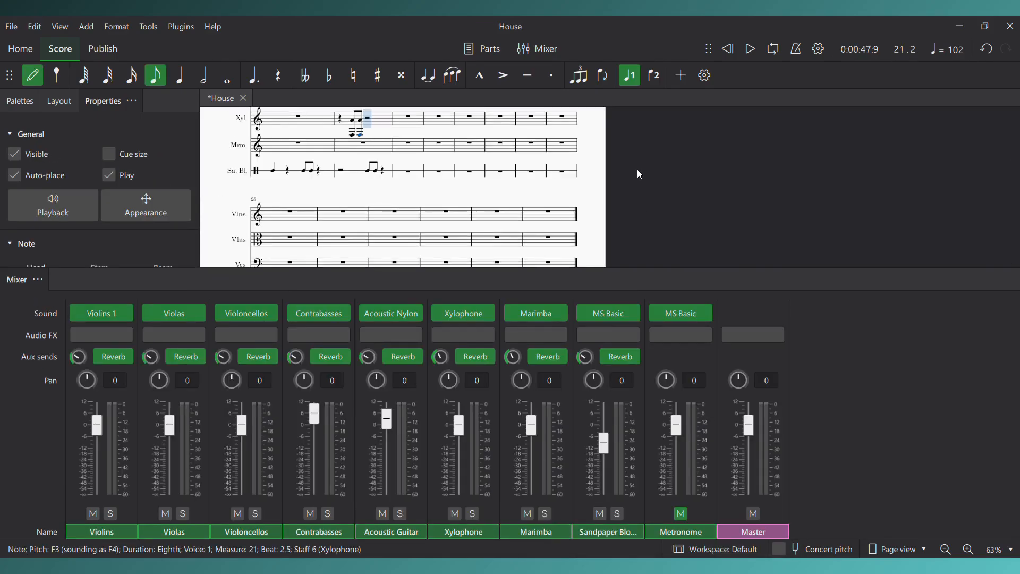
pyautogui.press('F10')
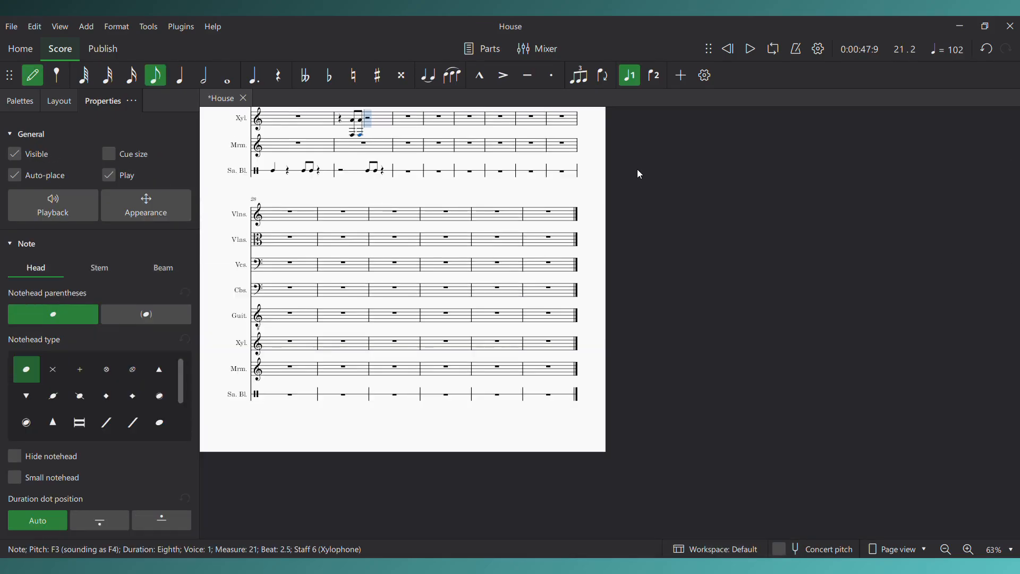
pyautogui.click(729, 53)
pyautogui.press('Escape')
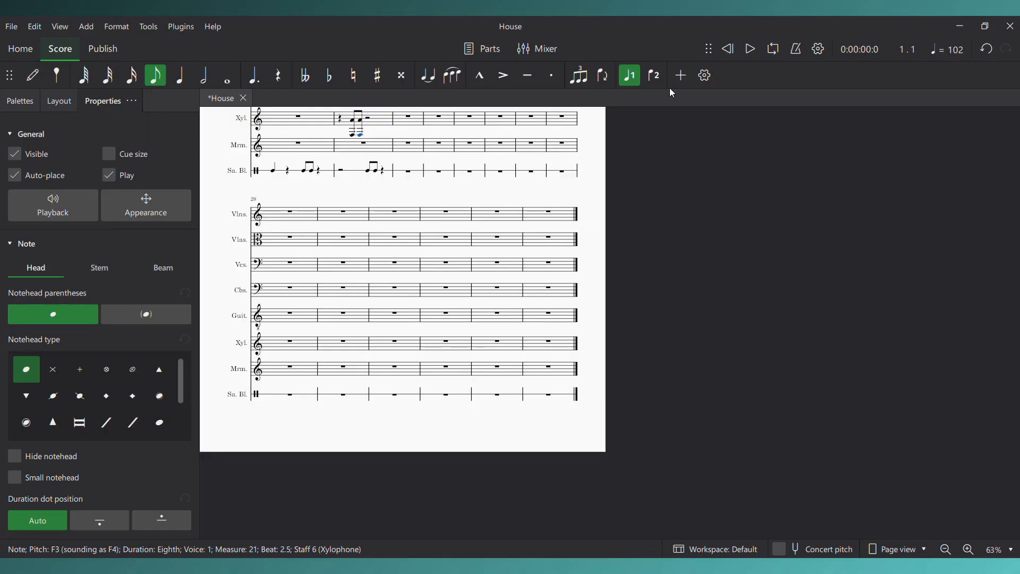
# In Xylophone measure 21, raise both F3 notes an octave to F4 and lower both A4 notes to A3
pyautogui.moveTo(373, 135); pyautogui.dragTo(461, 213)
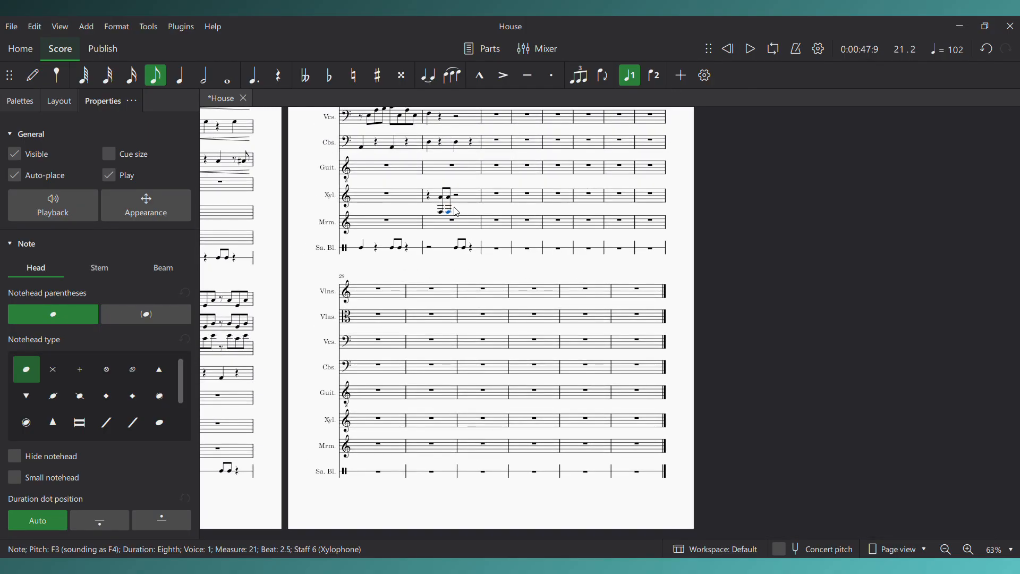
pyautogui.hotkey('ctrl', 'Up')
pyautogui.press('Escape')
pyautogui.click(441, 212)
pyautogui.hotkey('ctrl', 'Up')
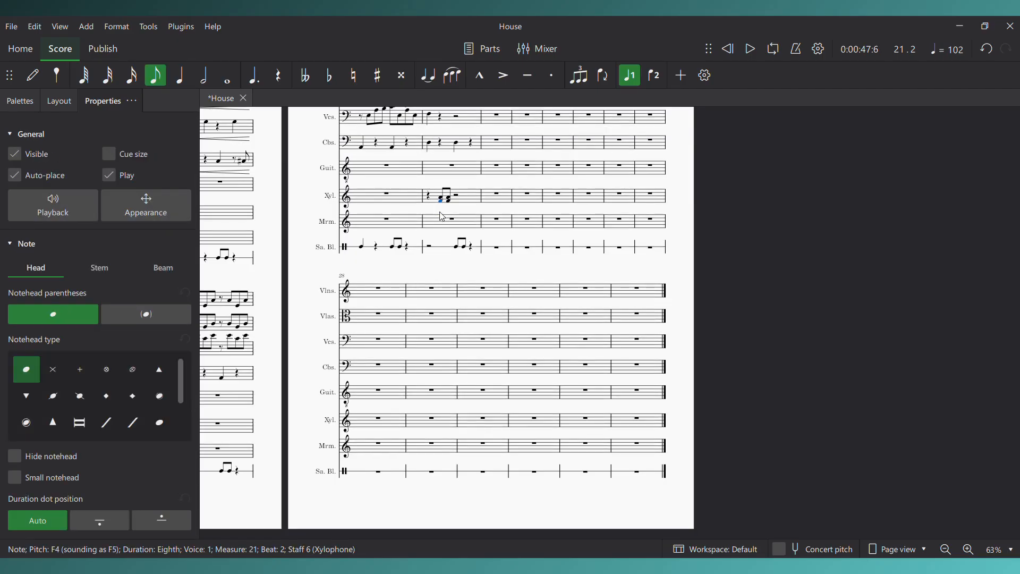
pyautogui.click(440, 198)
pyautogui.press('Right')
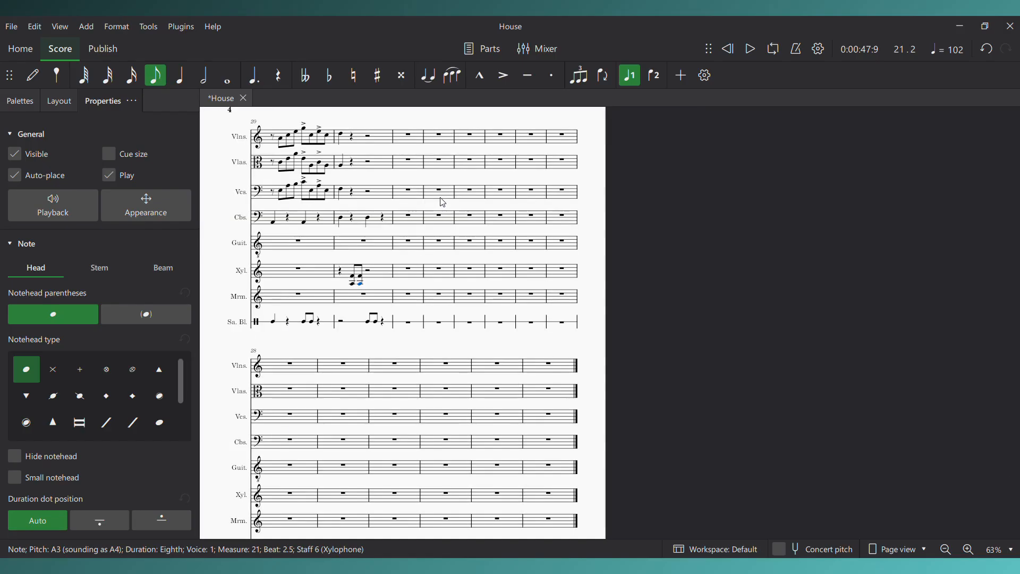
# Copy the Xylophone's rest and two eighth-note chords from measure 21 to the same beats of the Marimba
pyautogui.keyDown('shift'); pyautogui.click(343, 275); pyautogui.keyUp('shift')
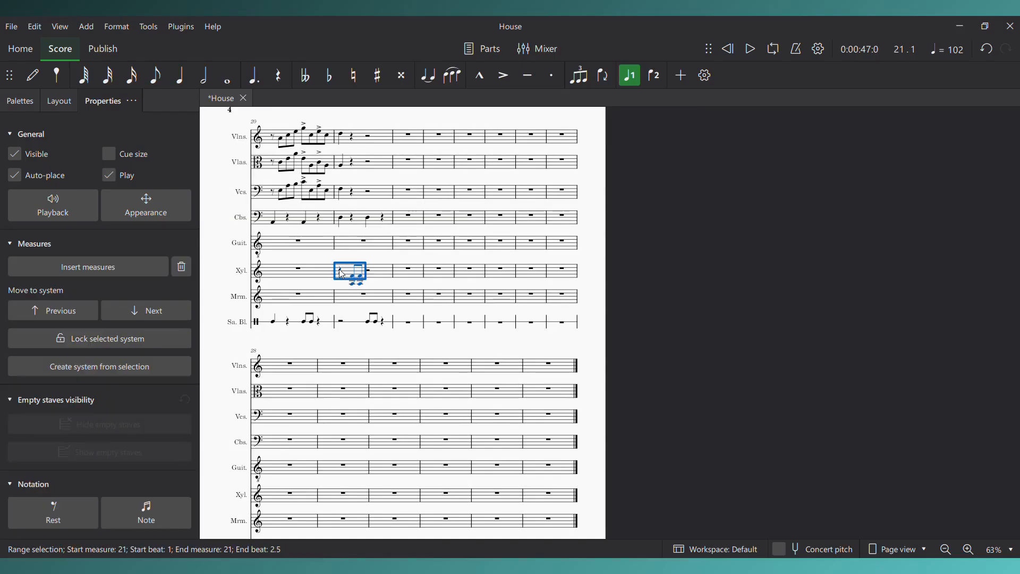
pyautogui.click(364, 297)
pyautogui.hotkey('ctrl', 'v')
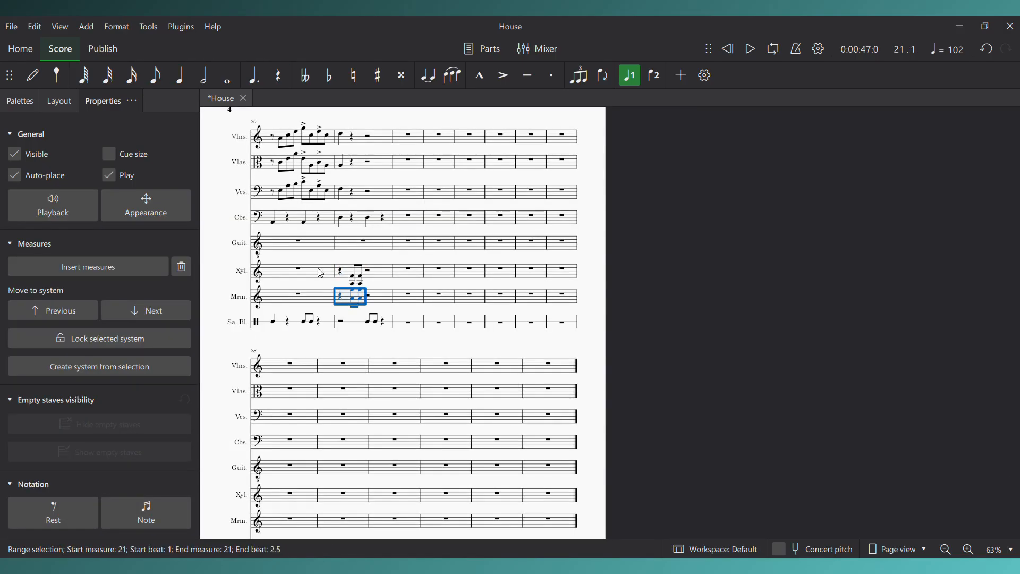
# Play back from the start of measure 20 with the new Xylophone and Marimba chords
pyautogui.click(300, 274)
pyautogui.press('space')
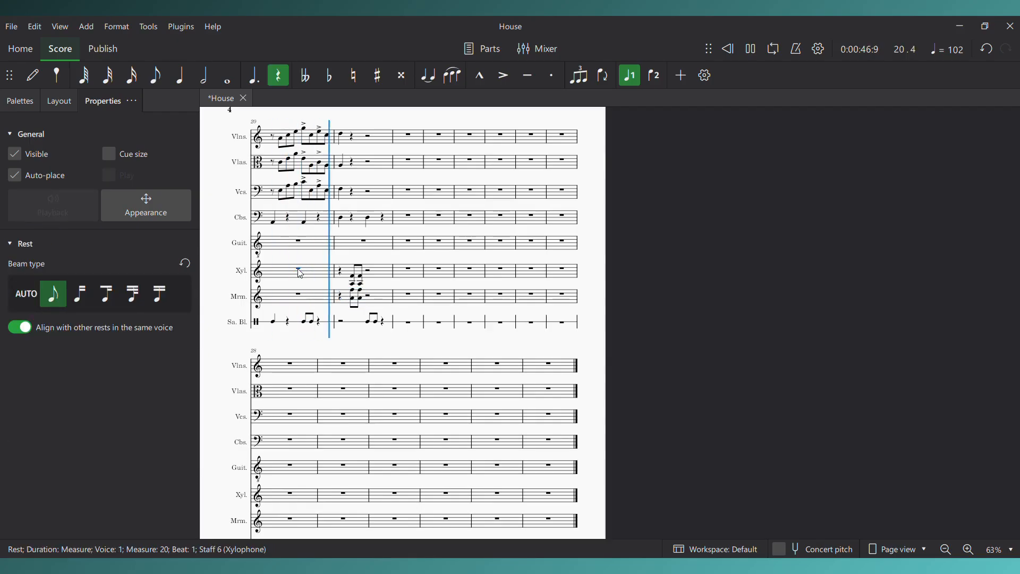
pyautogui.press('space')
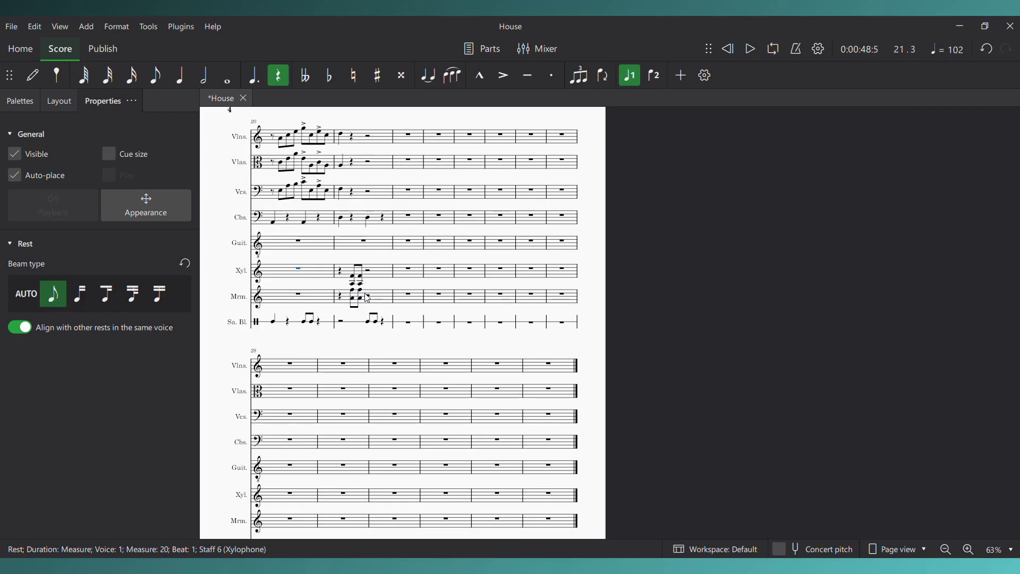
# Replay measure 21 from its first beat to check the string notes against the Xylophone and Marimba chords
pyautogui.click(360, 278)
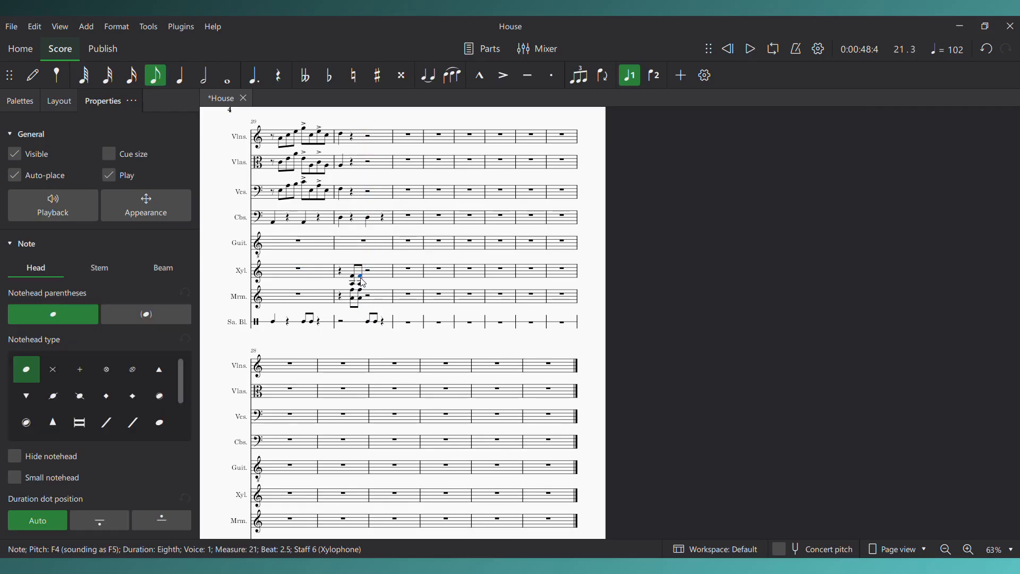
pyautogui.click(340, 274)
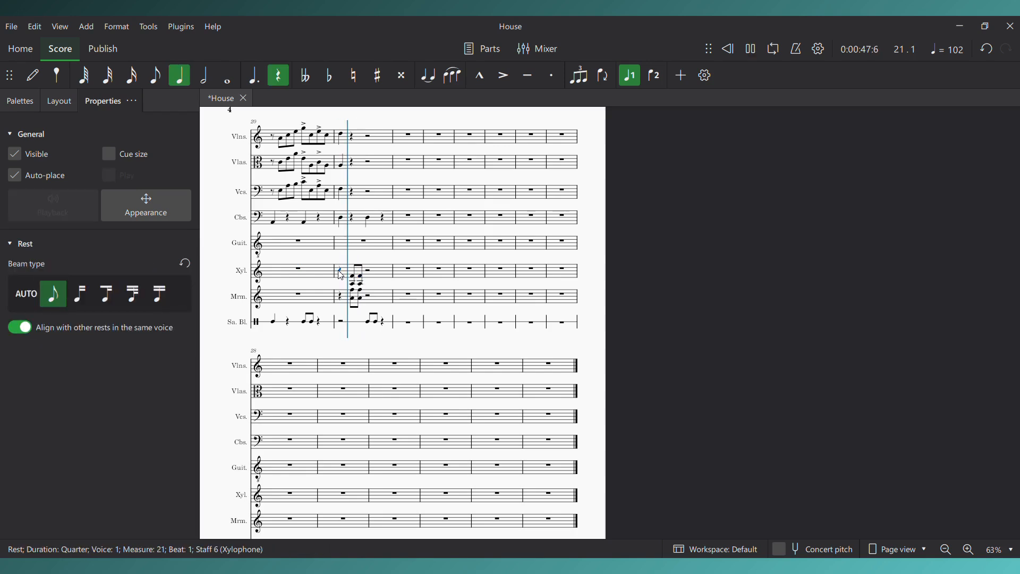
pyautogui.click(343, 139)
pyautogui.keyDown('shift'); pyautogui.click(348, 193); pyautogui.keyUp('shift')
pyautogui.press('space')
pyautogui.press('n')
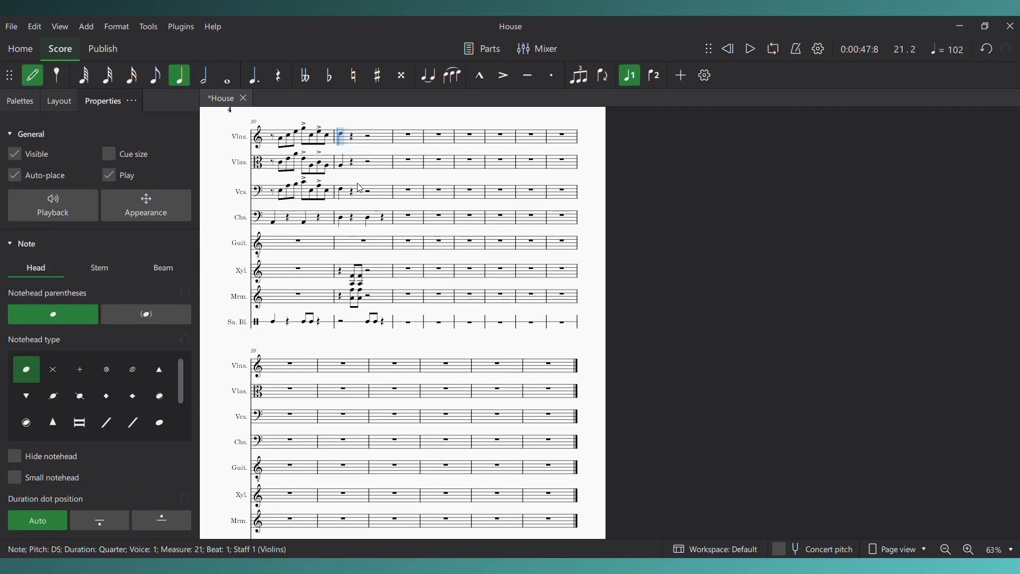
pyautogui.press('Escape')
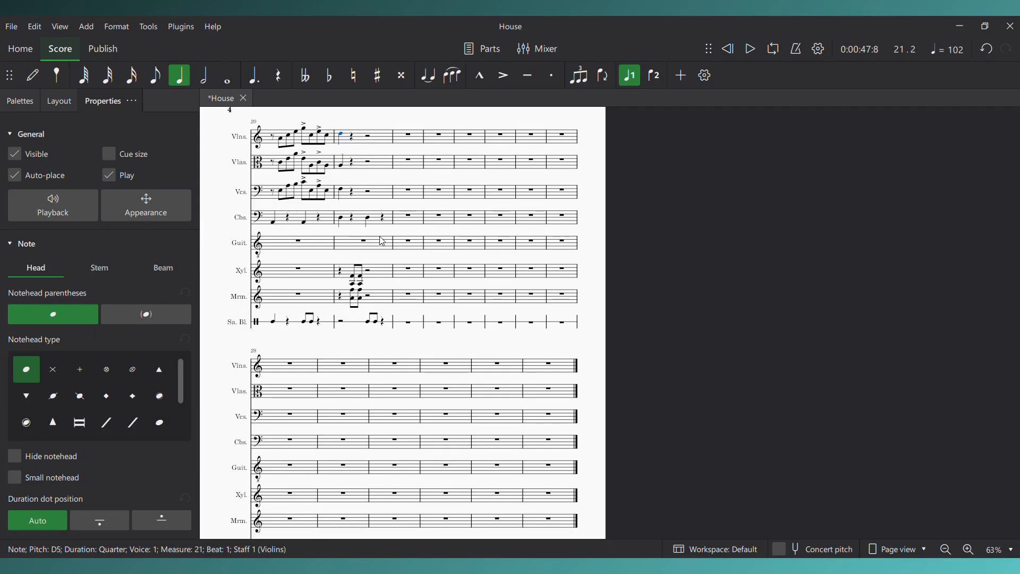
pyautogui.keyDown('shift'); pyautogui.click(371, 305); pyautogui.keyUp('shift')
pyautogui.press('space')
pyautogui.press('space')
# Enter quarter-note E3s on beats 1 and 3 of Contrabass measure 22
pyautogui.press('n')
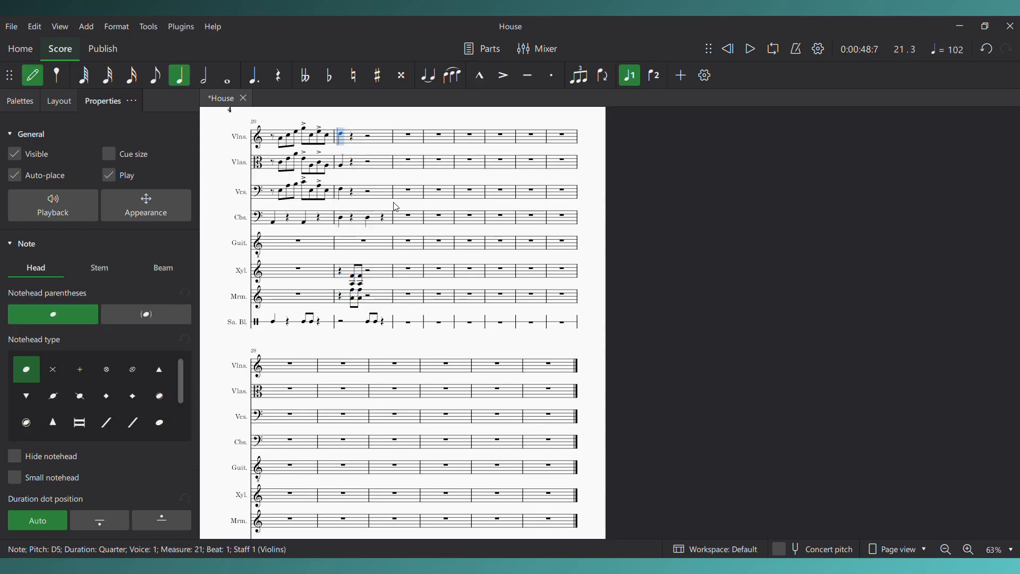
pyautogui.click(407, 218)
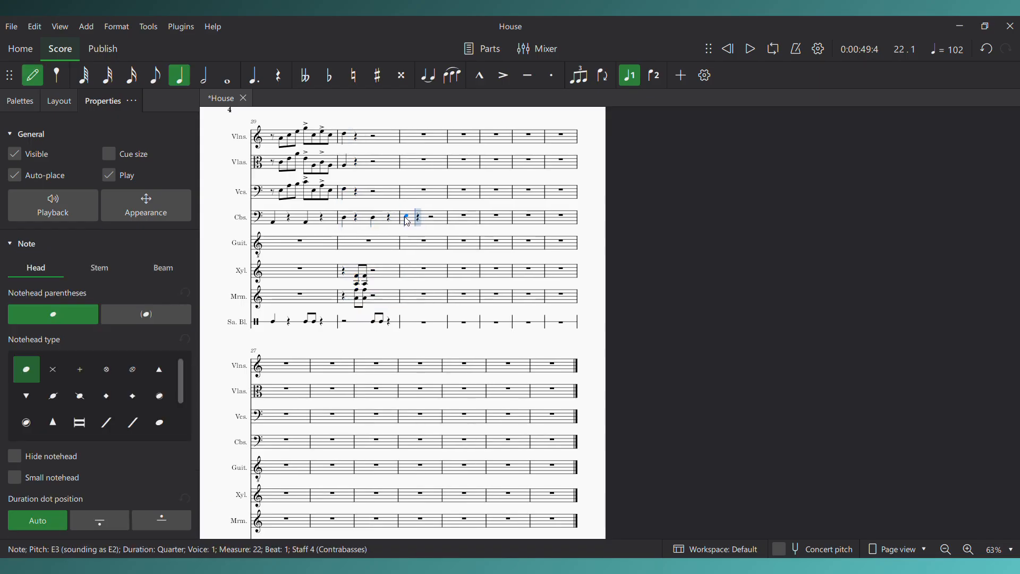
pyautogui.click(441, 219)
pyautogui.press('Escape')
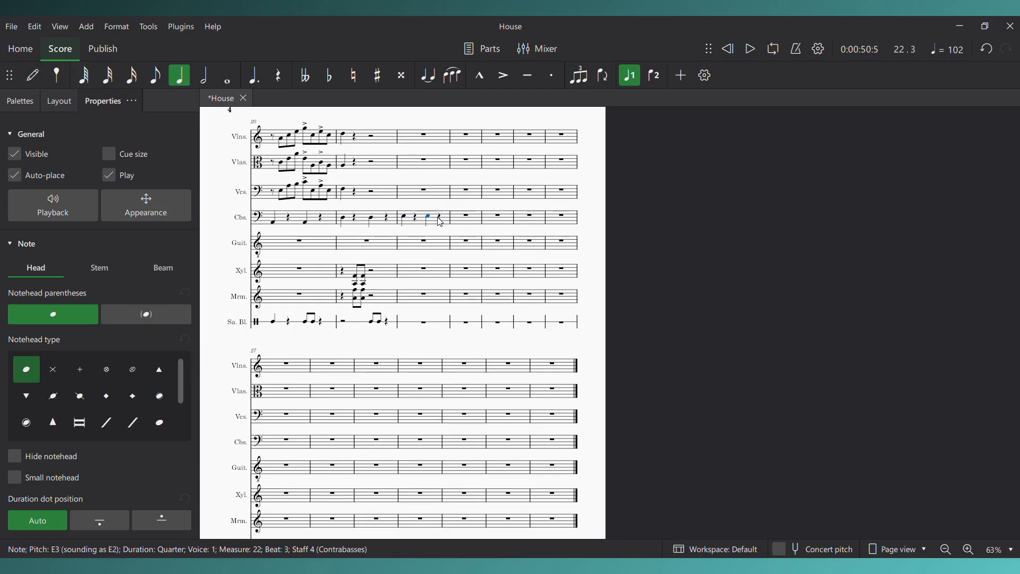
# Play back from the start of measure 20, and replay from the first Xylophone chord in measure 21
pyautogui.click(274, 142)
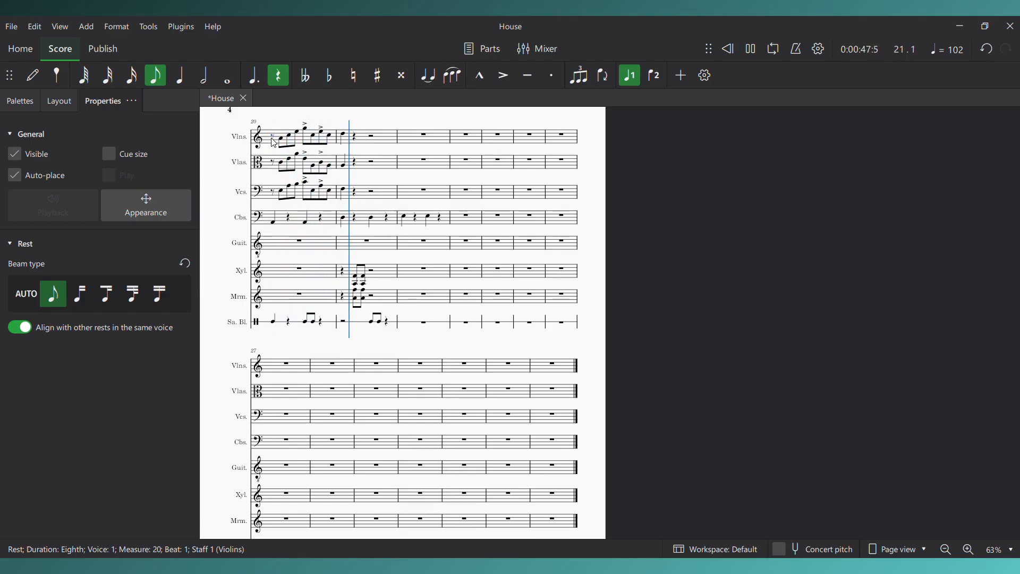
pyautogui.press('space')
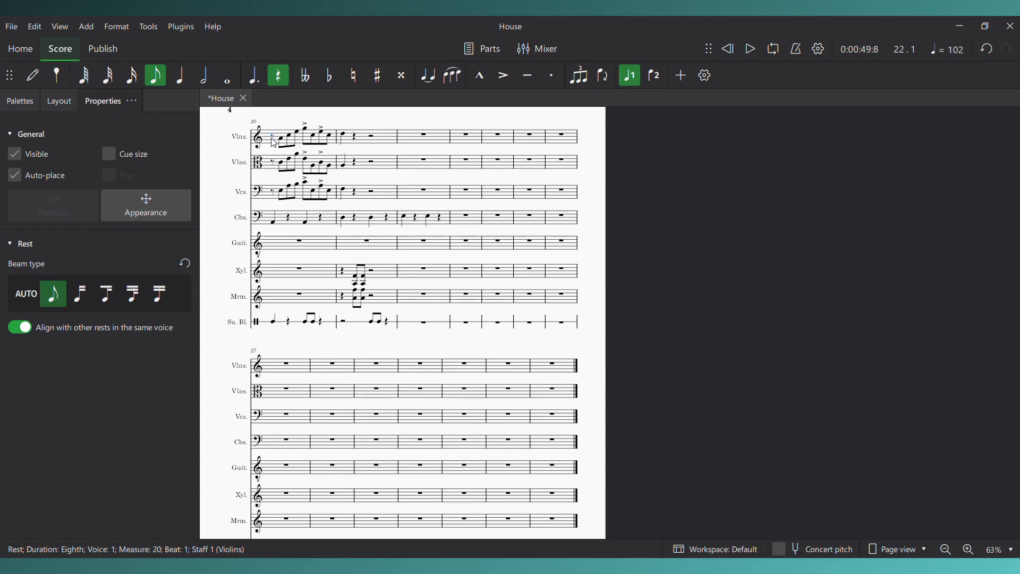
pyautogui.click(358, 278)
pyautogui.press('space')
pyautogui.press('space')
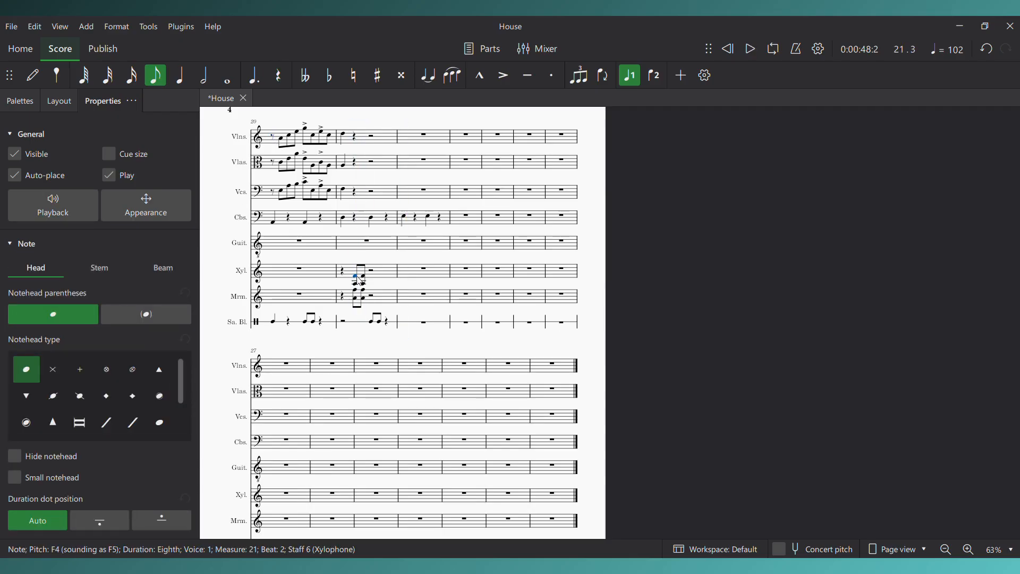
# Enter Xylophone quarter notes C4 and D4 on beats 3 and 4 of measure 21 and E4 on beat 1 of measure 22
pyautogui.click(372, 275)
pyautogui.click(180, 84)
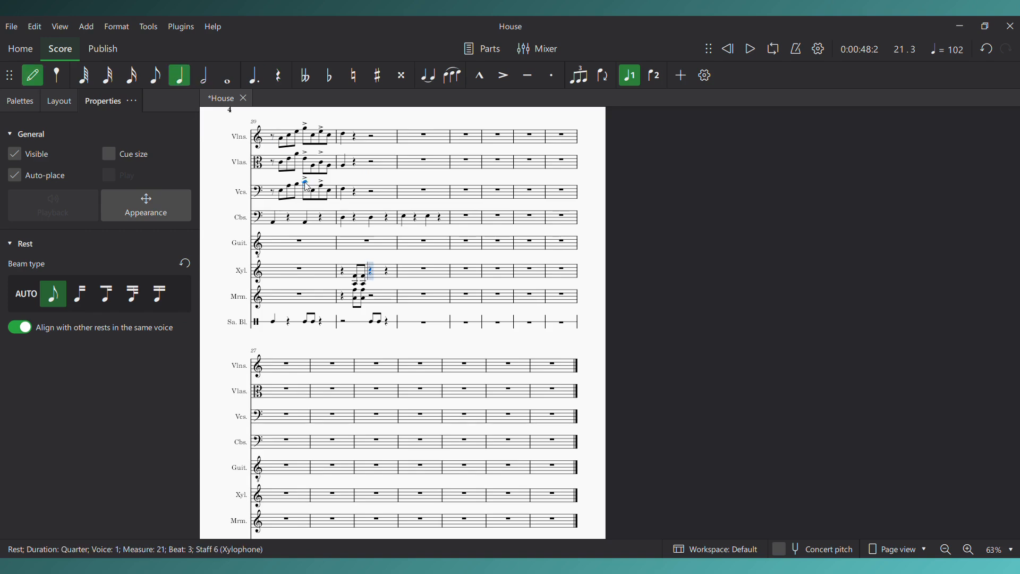
pyautogui.click(371, 279)
pyautogui.click(389, 280)
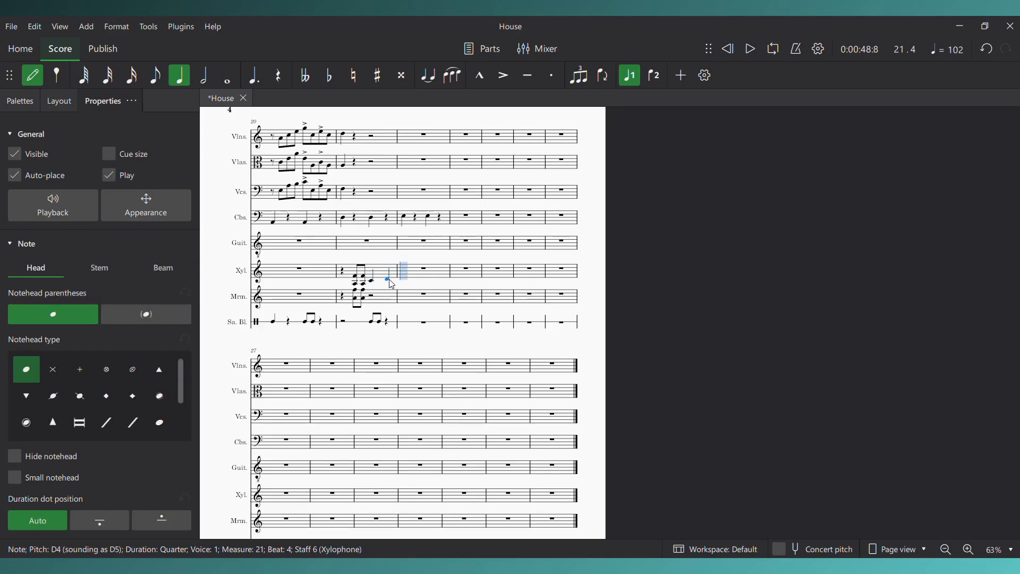
pyautogui.click(404, 282)
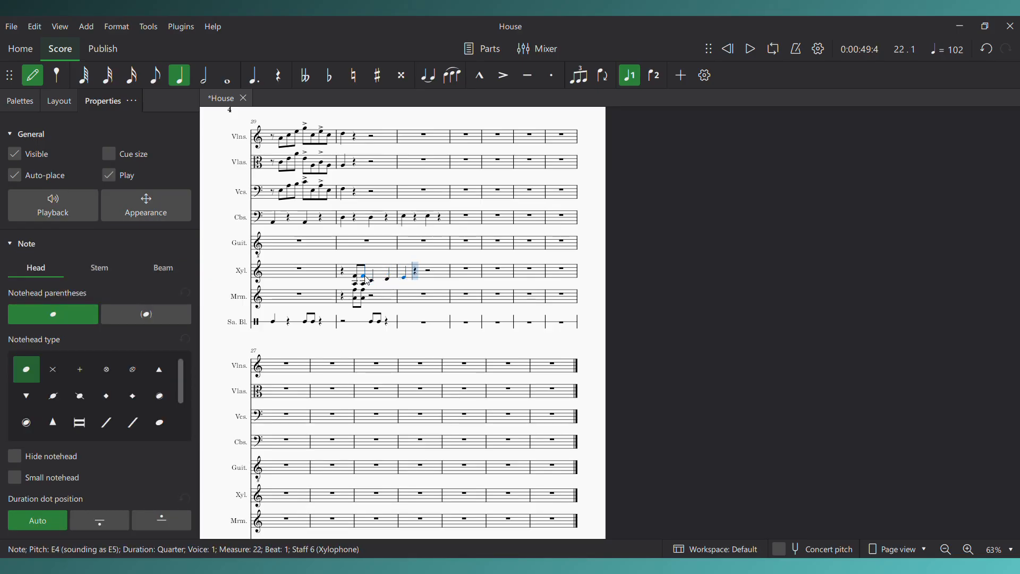
# Build Xylophone chords by adding A4 above the C4, B4 above the D4 and B4 above measure 22's E4
pyautogui.press('Left')
pyautogui.press('Left')
pyautogui.press('Down')
pyautogui.press('Down')
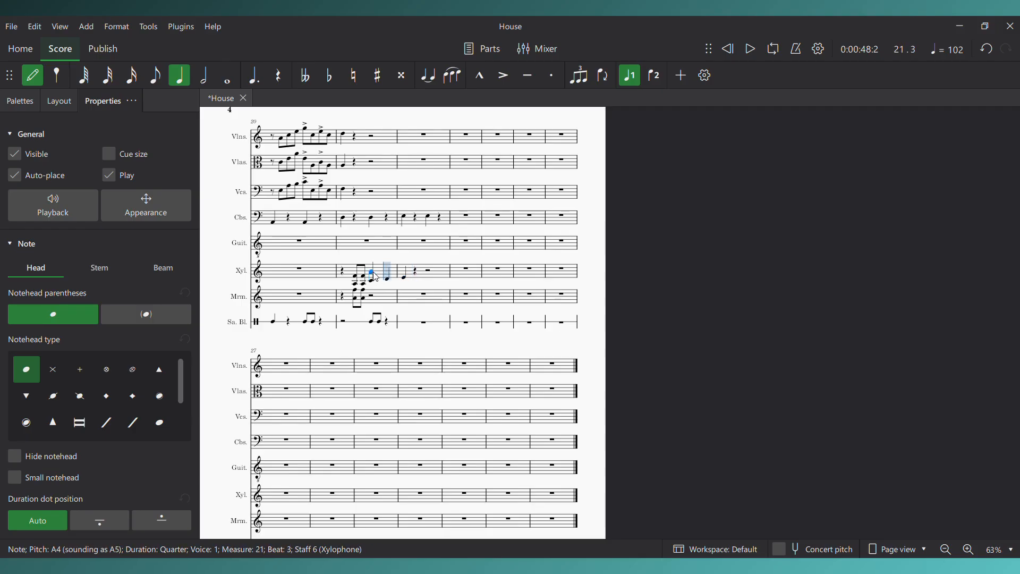
pyautogui.press('Down')
pyautogui.press('Down')
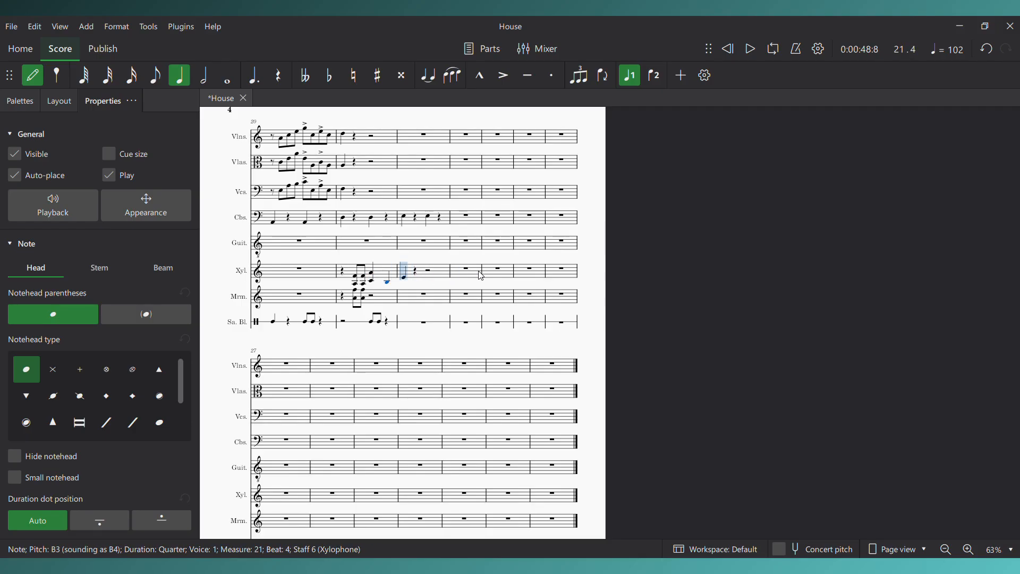
pyautogui.hotkey('ctrl', 'z')
pyautogui.hotkey('ctrl', 'z')
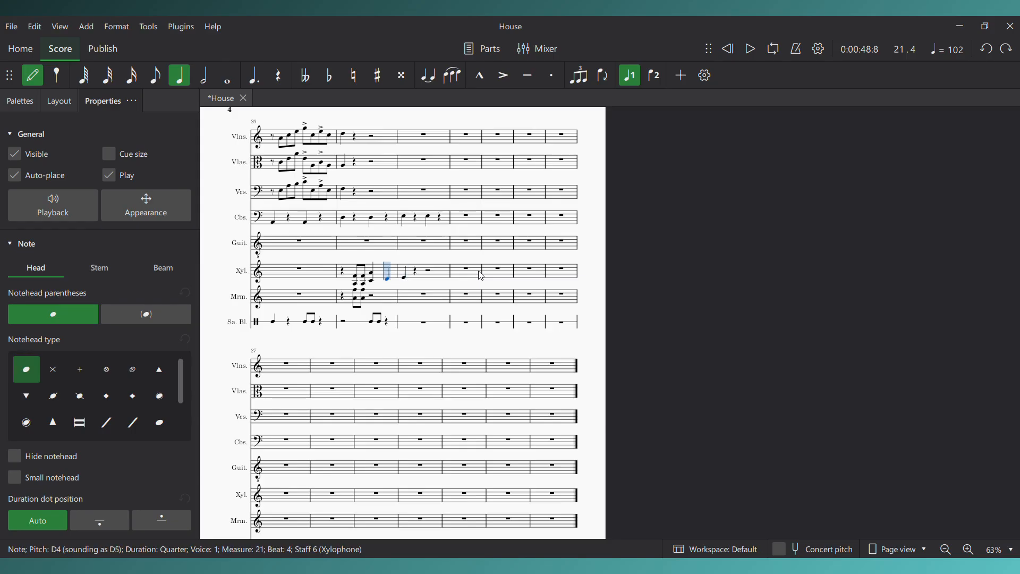
pyautogui.press('d')
pyautogui.press('b')
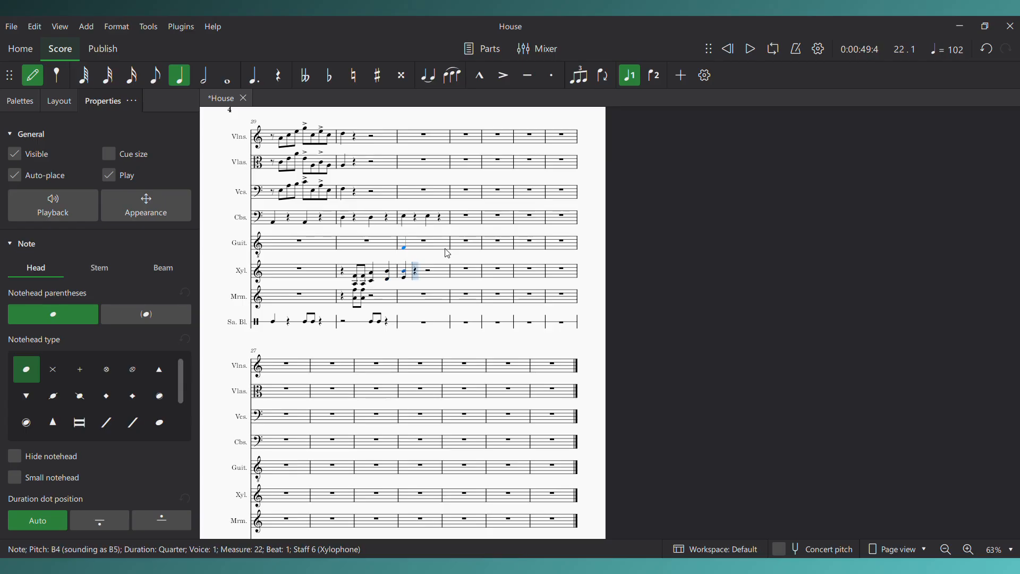
# Play back from the start of measure 21 to check the new Xylophone quarter-note chords
pyautogui.press('Escape')
pyautogui.click(344, 275)
pyautogui.press('space')
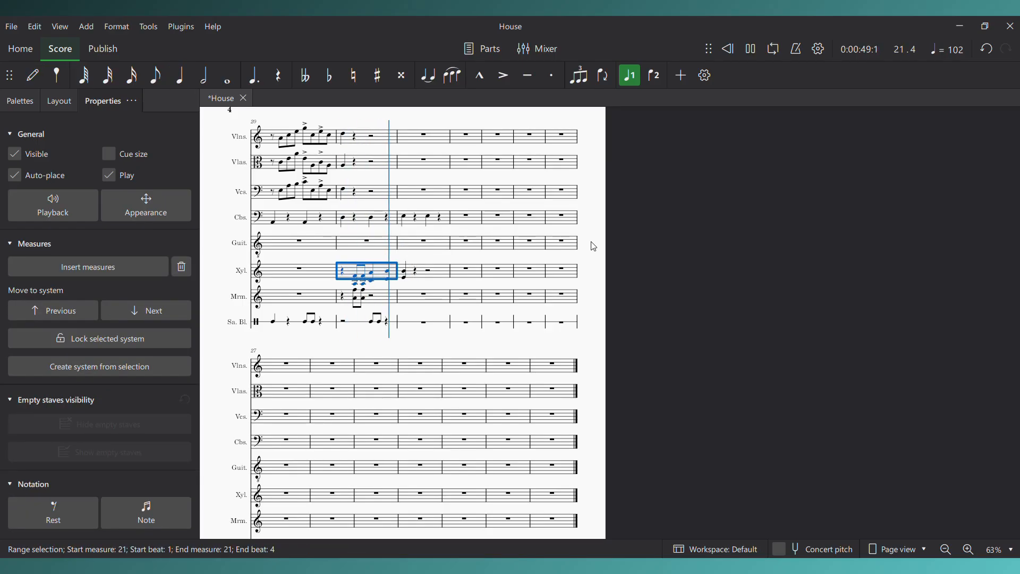
pyautogui.press('Escape')
pyautogui.press('space')
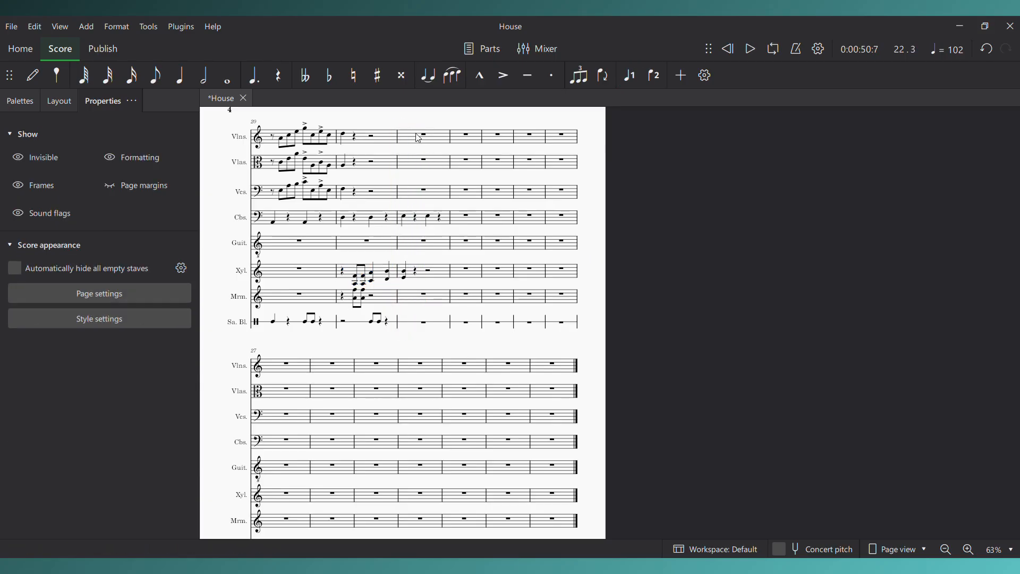
# Copy the Violin, Viola and Violoncello quarter notes from beat 1 of measure 21 to beat 4 of that measure
pyautogui.click(343, 137)
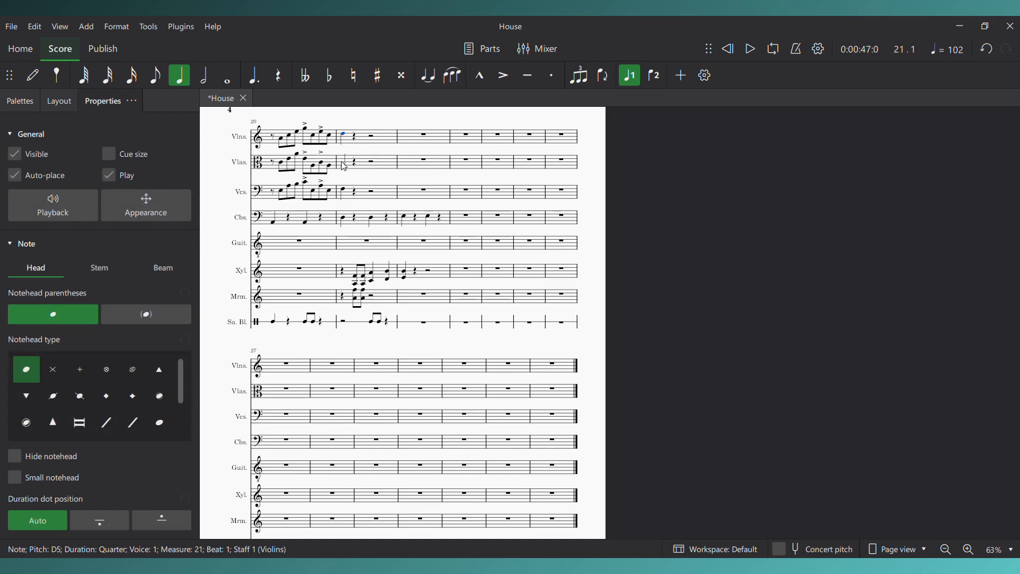
pyautogui.keyDown('shift'); pyautogui.click(345, 193); pyautogui.keyUp('shift')
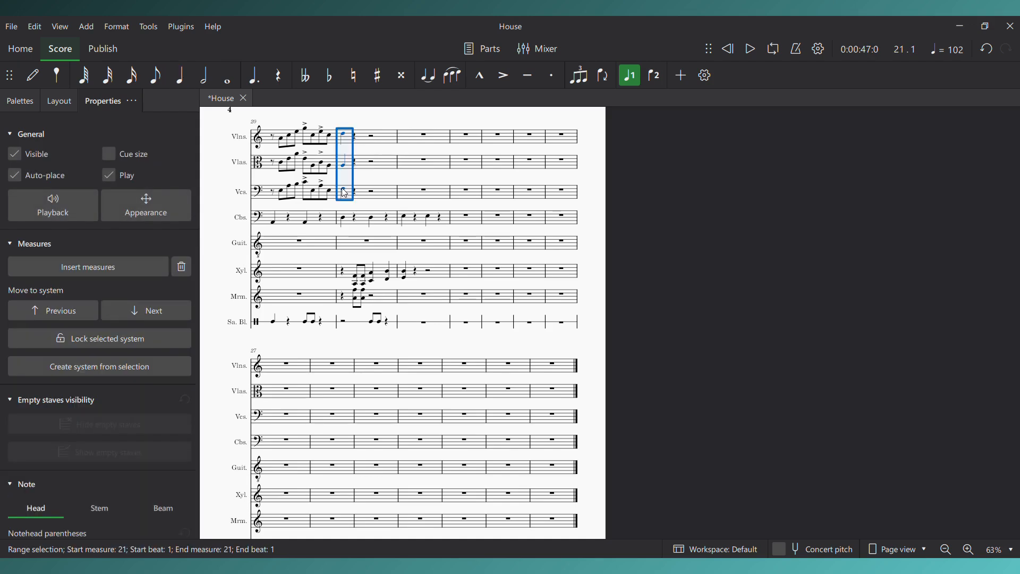
pyautogui.click(372, 137)
pyautogui.click(178, 75)
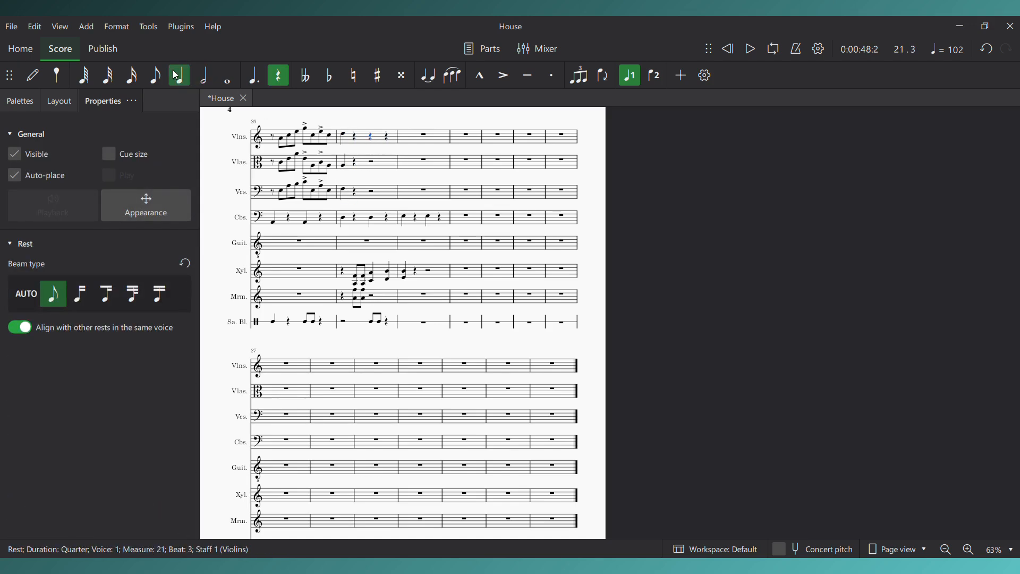
pyautogui.hotkey('ctrl', 'v')
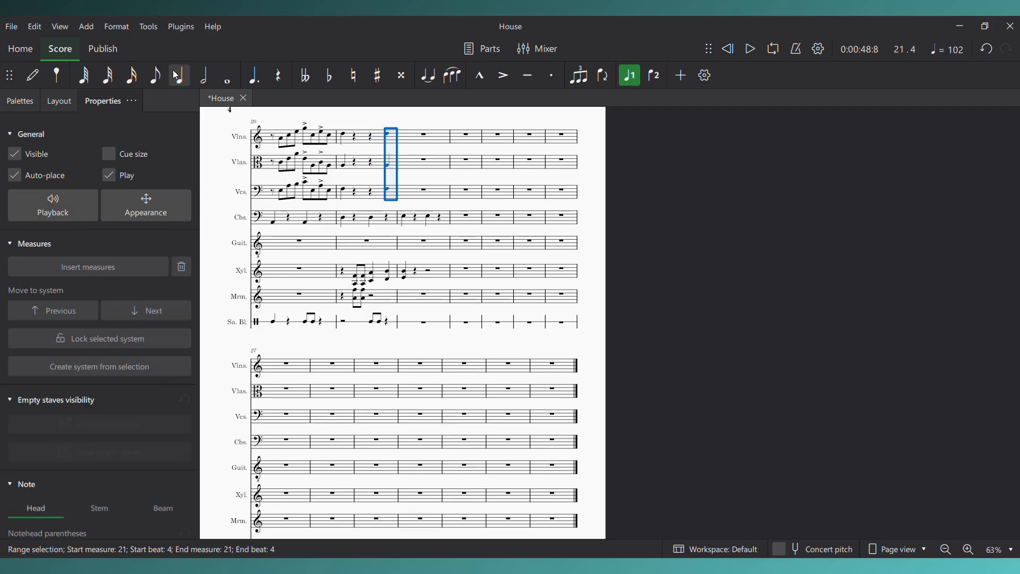
# Enter quarter-note D5s on beats 1 and 3 of Violins measure 22
pyautogui.click(423, 136)
pyautogui.press('n')
pyautogui.press('d')
pyautogui.press('Right')
pyautogui.press('d')
pyautogui.press('Escape')
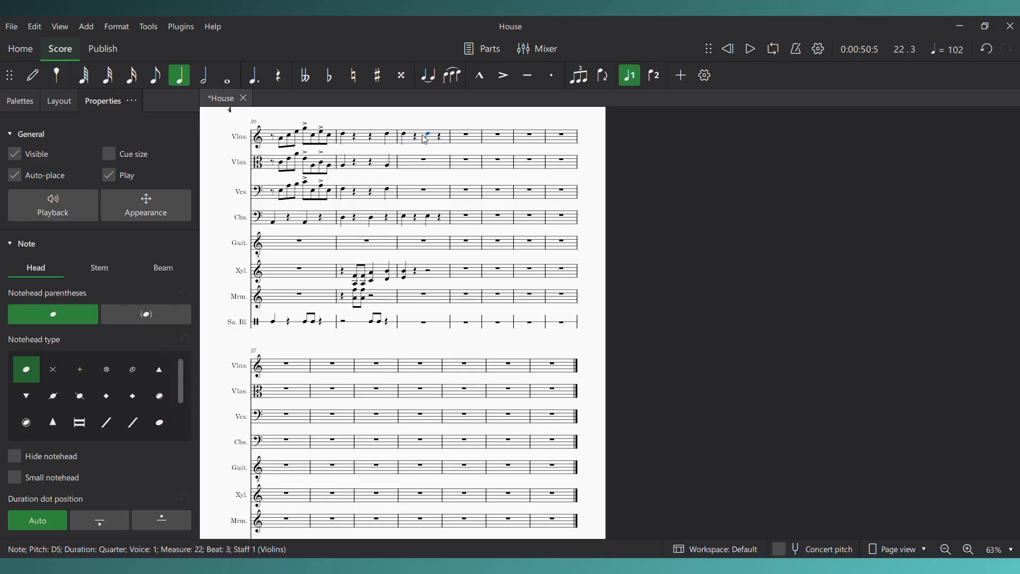
# Enter quarter-note G♯3s on beats 1 and 3 of Violas measure 22, with rests on the other beats
pyautogui.click(424, 162)
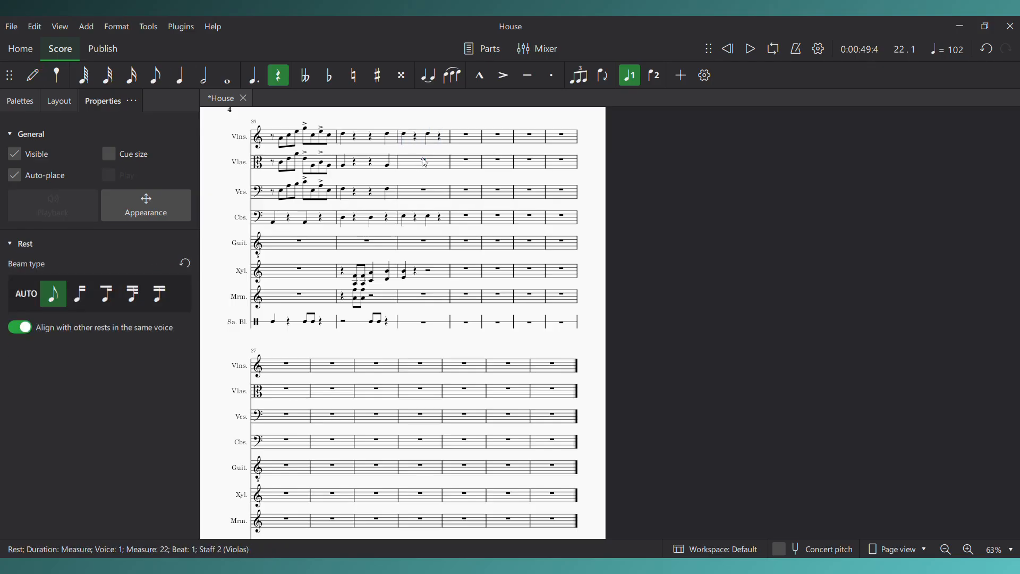
pyautogui.click(186, 78)
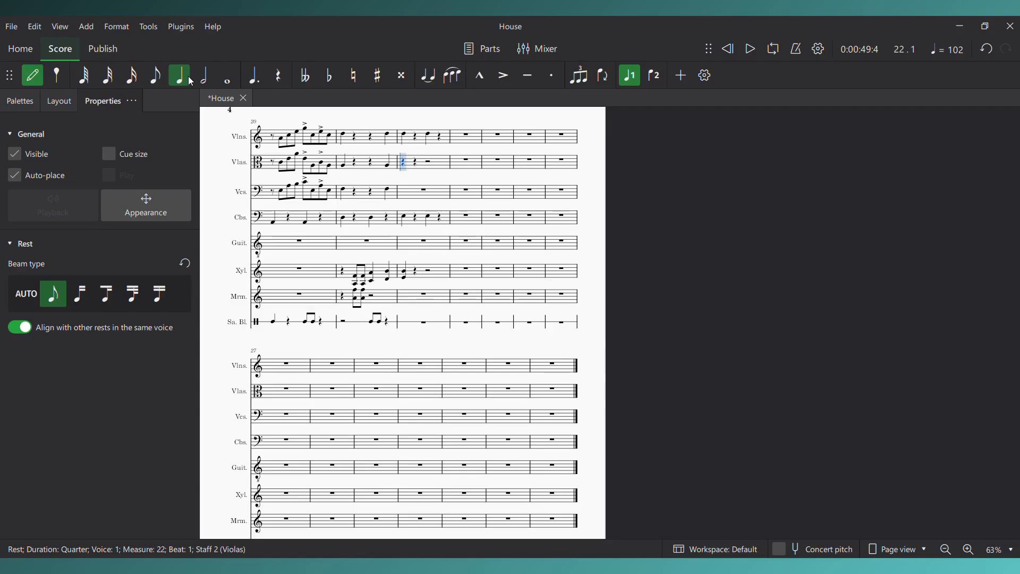
pyautogui.press('g')
pyautogui.press('Up')
pyautogui.press('0')
pyautogui.press('a')
pyautogui.press('Down')
pyautogui.press('Escape')
pyautogui.press('n')
pyautogui.press('Escape')
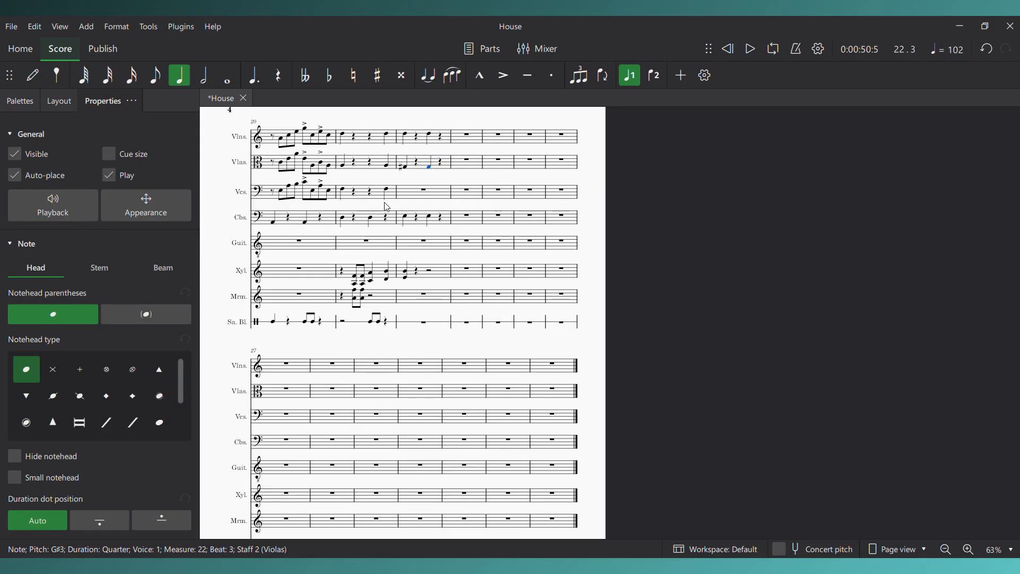
# Enter quarter-note B3s on beats 1 and 3 of Violoncellos measure 22, leaving rests on beats 2 and 4
pyautogui.click(424, 190)
pyautogui.press('n')
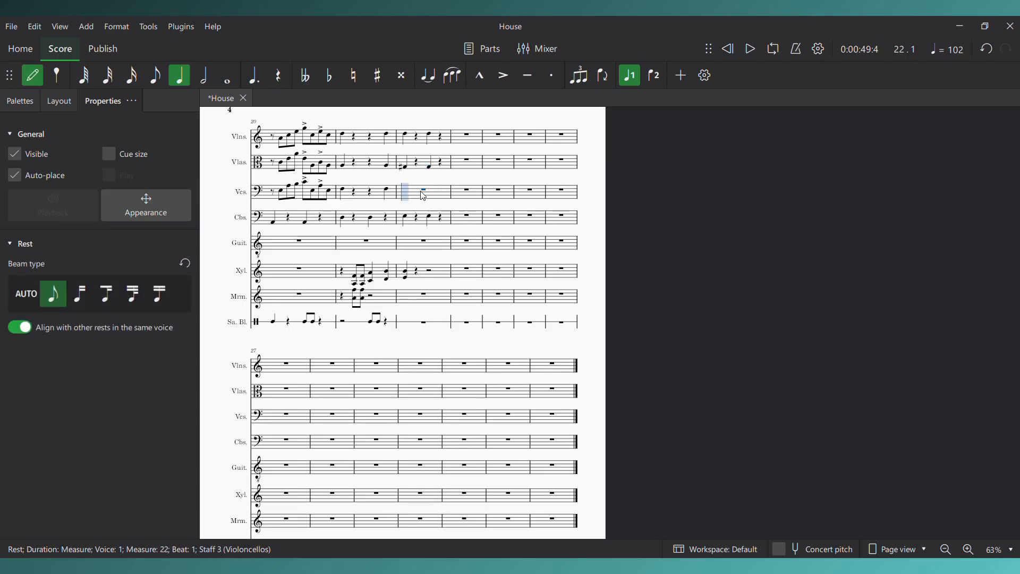
pyautogui.press('b')
pyautogui.press('Escape')
pyautogui.press('Right')
pyautogui.press('n')
pyautogui.press('b')
pyautogui.press('Right')
pyautogui.press('b')
pyautogui.press('Escape')
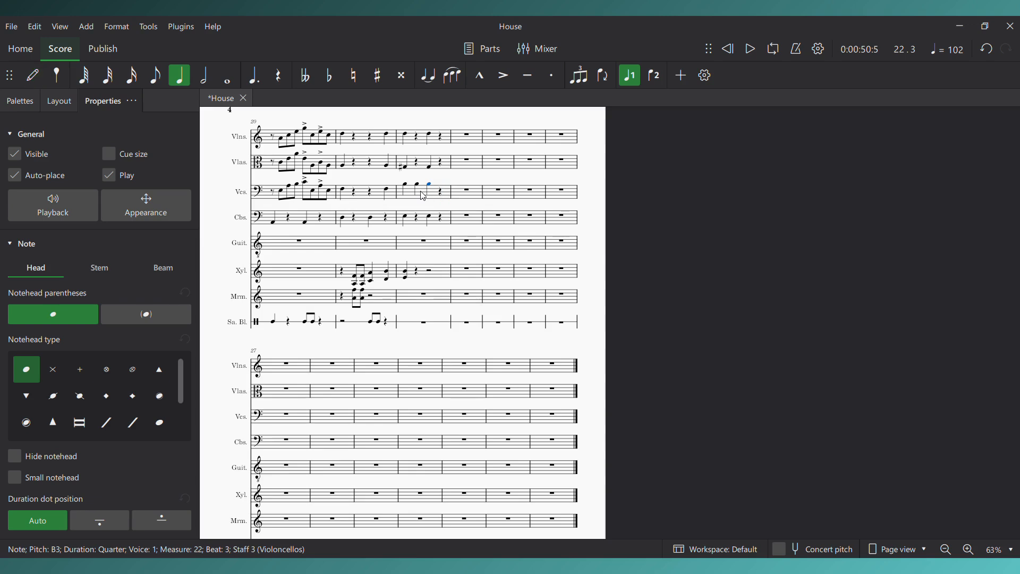
pyautogui.press('Delete')
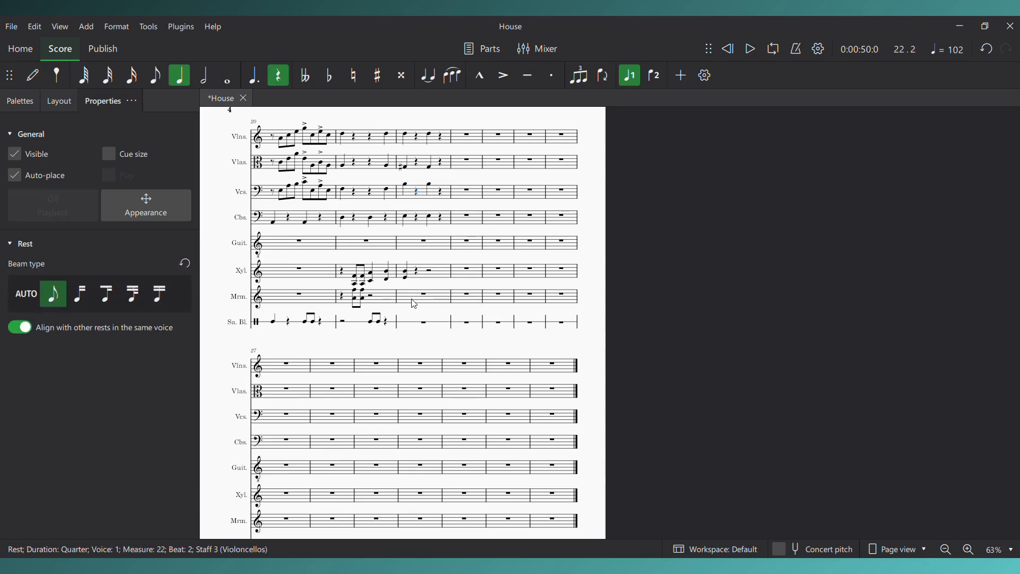
# Copy the Xylophone chords from measure 21 beat 2 through measure 22 beat 1 to the same beats of the Marimba
pyautogui.click(407, 278)
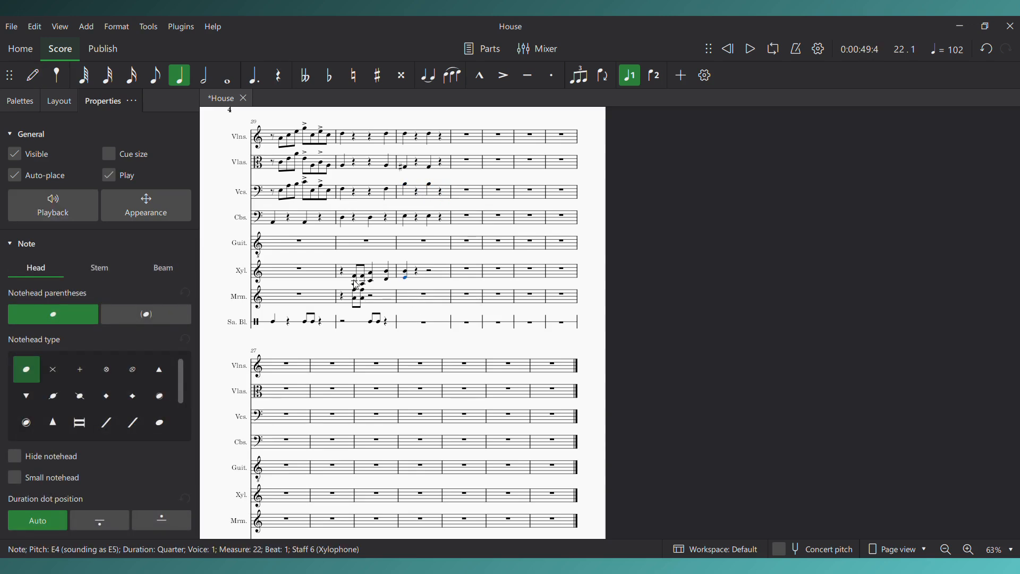
pyautogui.keyDown('shift'); pyautogui.click(356, 285); pyautogui.keyUp('shift')
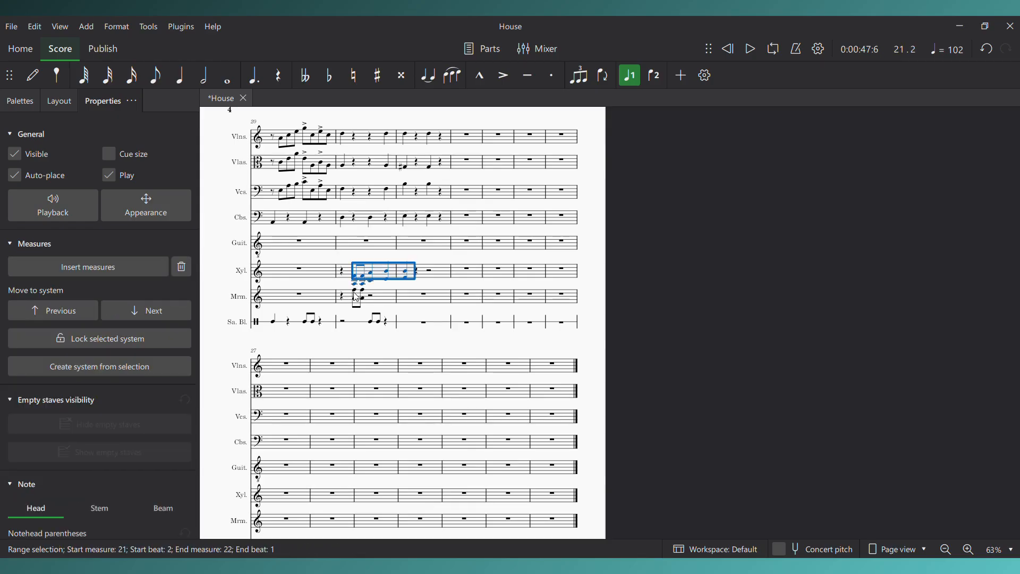
pyautogui.click(356, 296)
pyautogui.hotkey('ctrl', 'v')
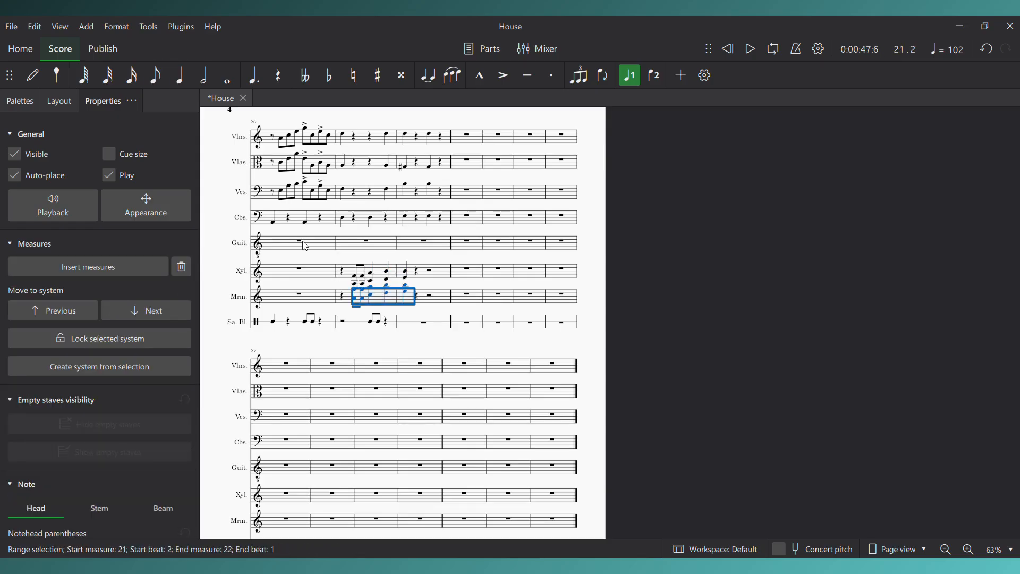
# Play back from the start of measure 20 with the completed string and Marimba parts
pyautogui.click(301, 245)
pyautogui.press('space')
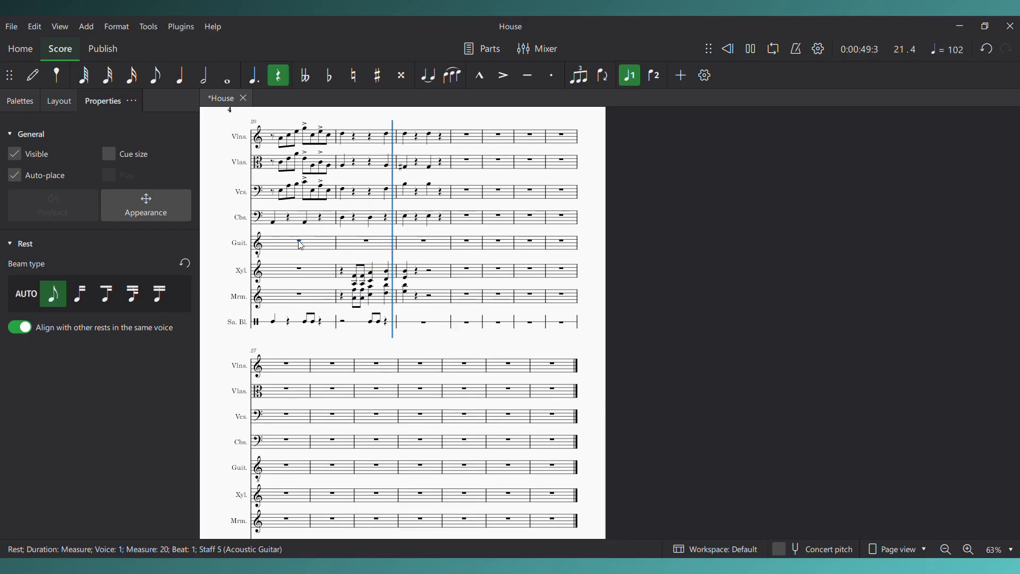
pyautogui.press('space')
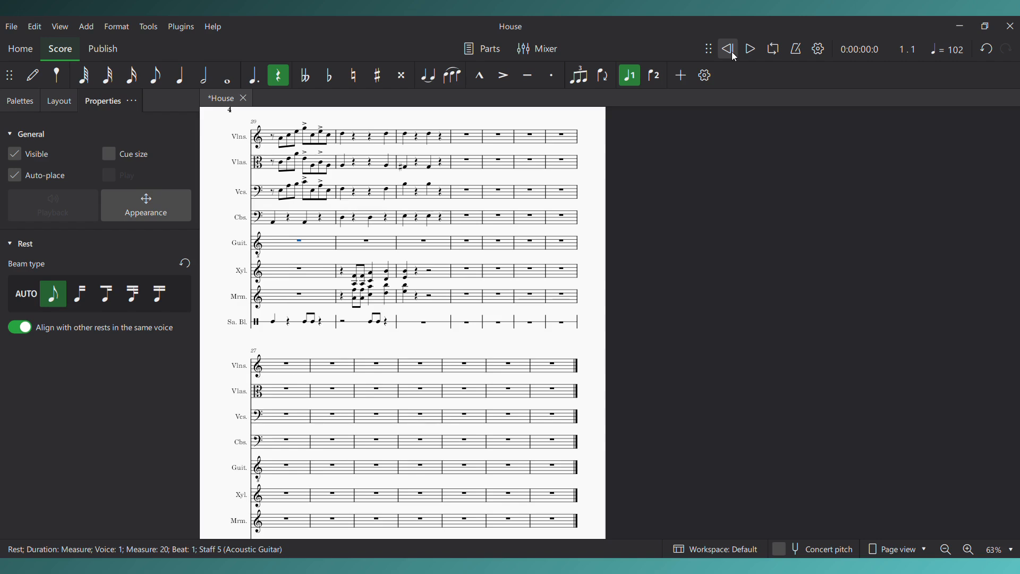
# Play the whole score from the beginning through measure 22
pyautogui.press('space')
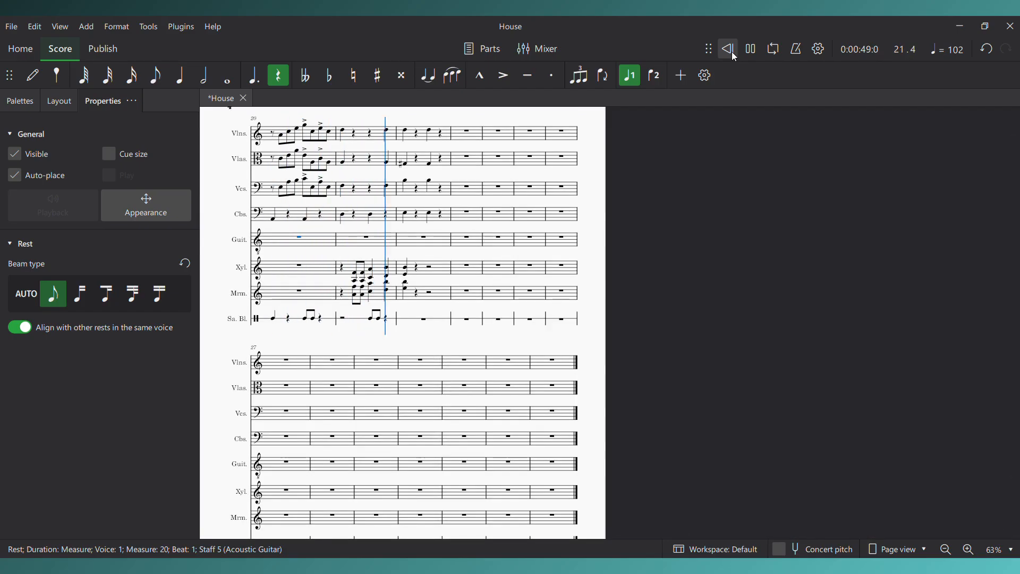
pyautogui.press('space')
pyautogui.click(733, 55)
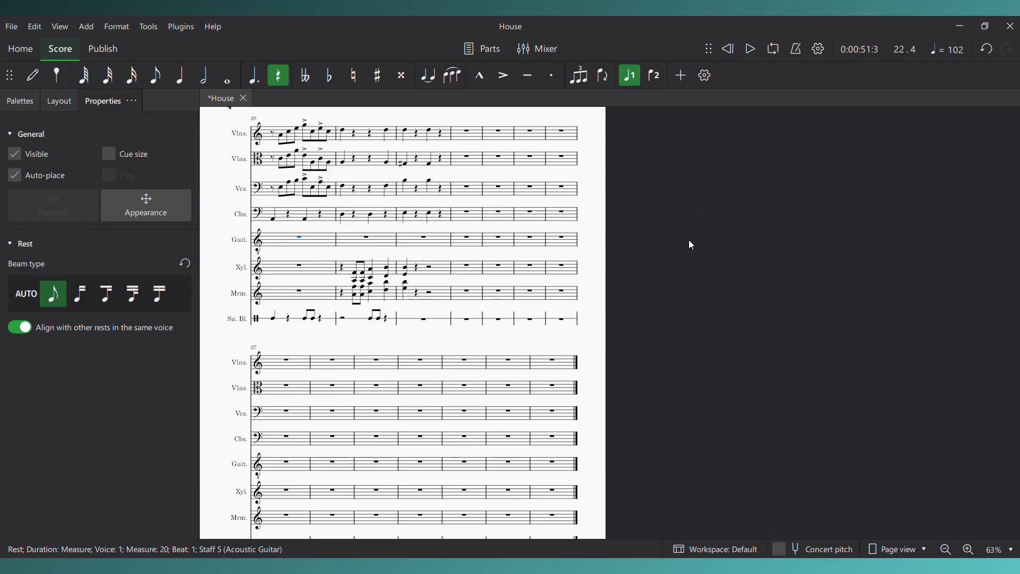
pyautogui.moveTo(400, 273); pyautogui.dragTo(487, 260)
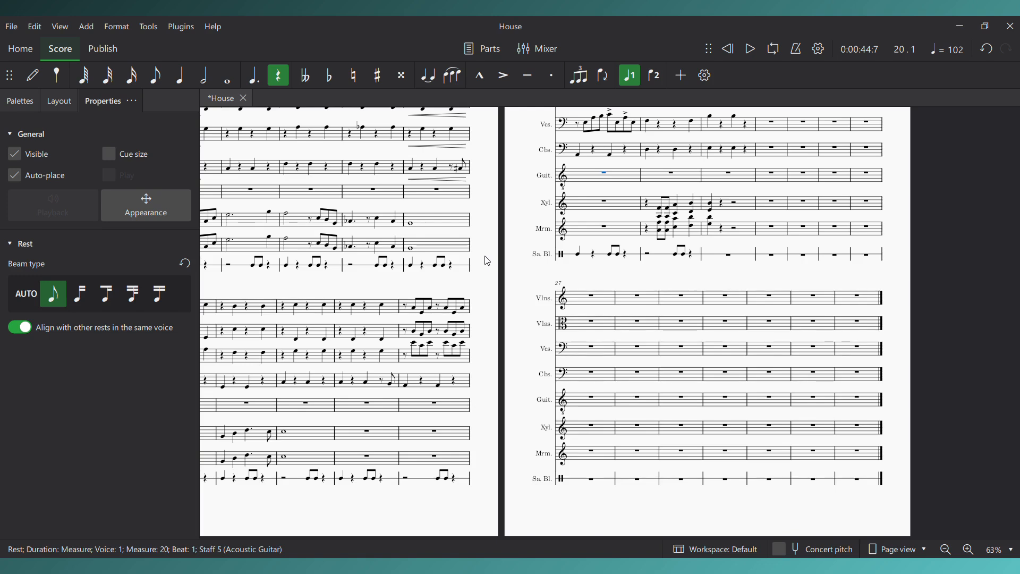
pyautogui.moveTo(447, 278); pyautogui.dragTo(486, 270)
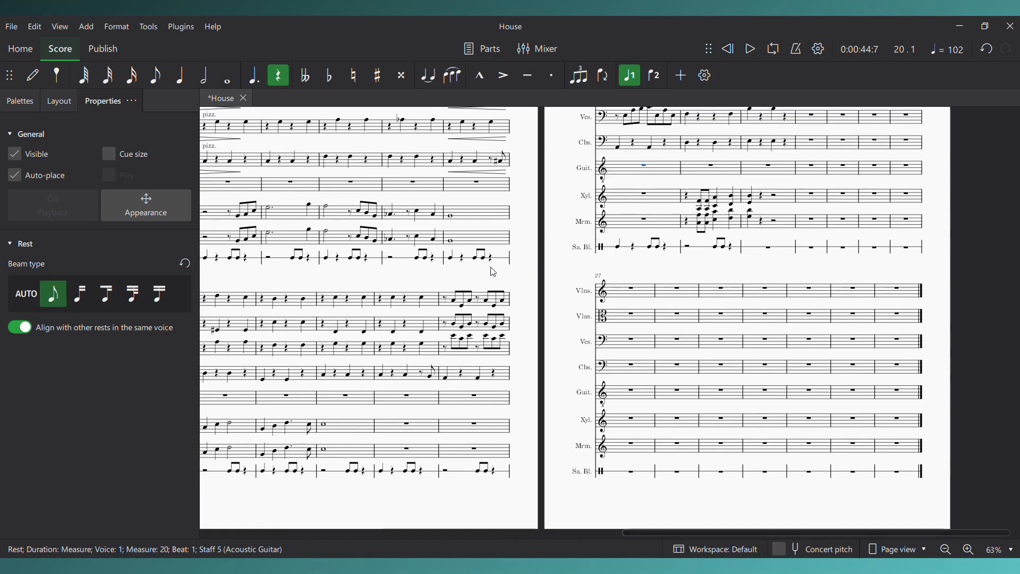
# Play back from the start of measure 19 through measure 20 to check the transition between pages
pyautogui.click(447, 302)
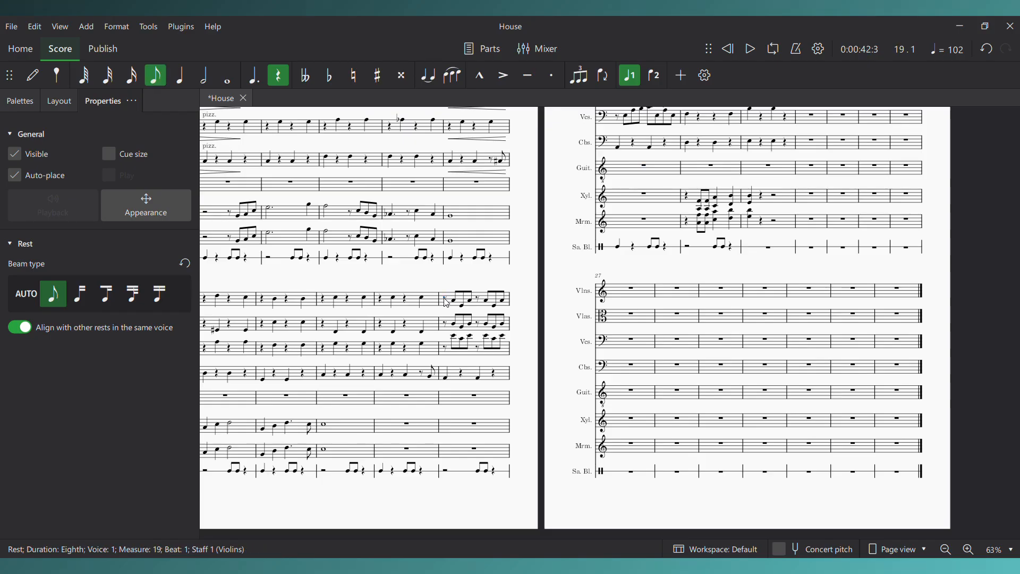
pyautogui.hotkey('shift', 'Down')
pyautogui.hotkey('shift', 'Down')
pyautogui.hotkey('shift', 'Down')
pyautogui.press('space')
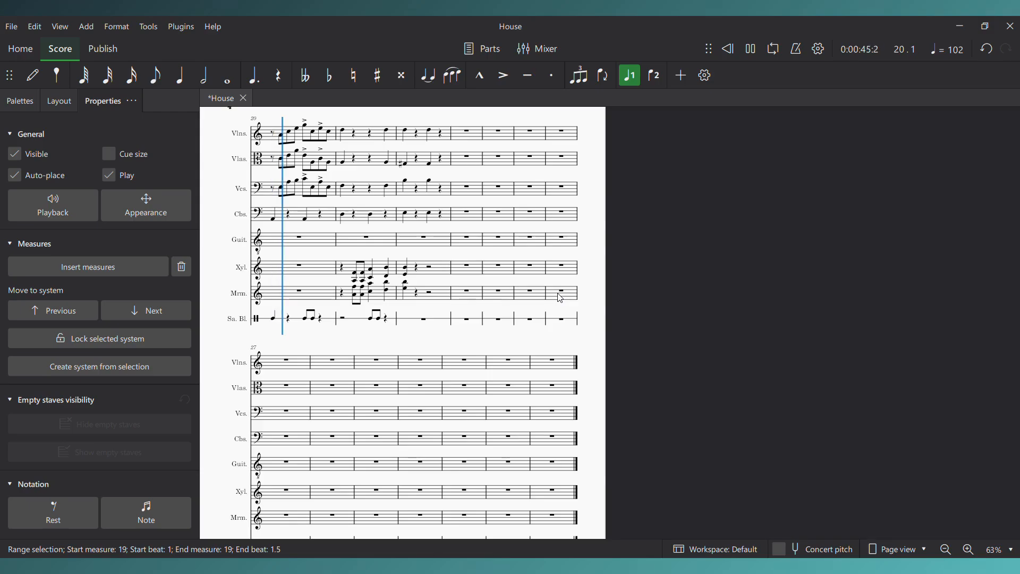
pyautogui.press('space')
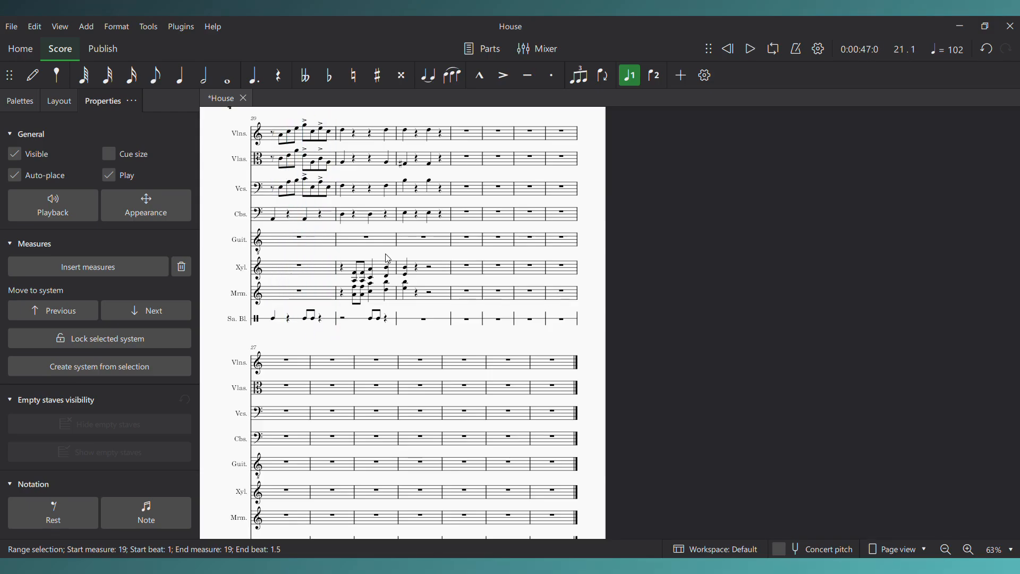
# Raise the Violas' quarter note on beat 1 of measure 21 to A#3
pyautogui.click(331, 249)
pyautogui.click(305, 253)
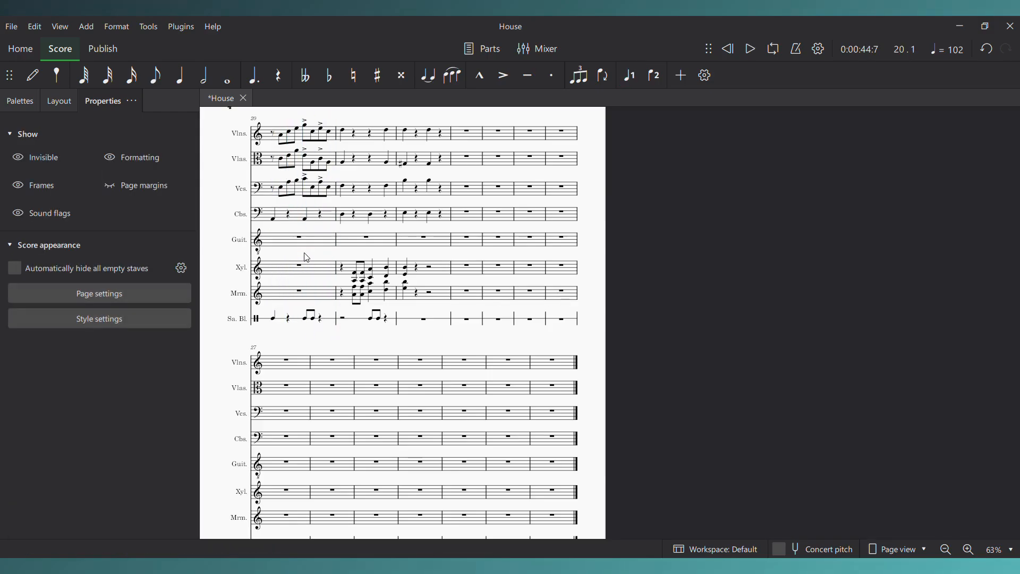
pyautogui.click(343, 163)
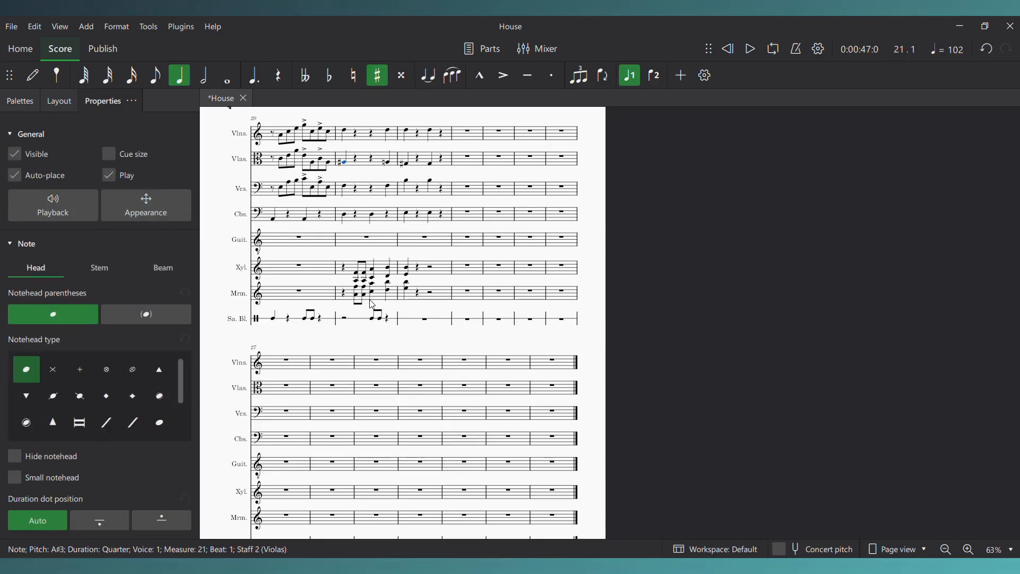
# Raise the upper notes of both eighth-note chords on beat 2 of measure 21 to F#4 in the Xylophone and F#5 in the Marimba
pyautogui.click(360, 279)
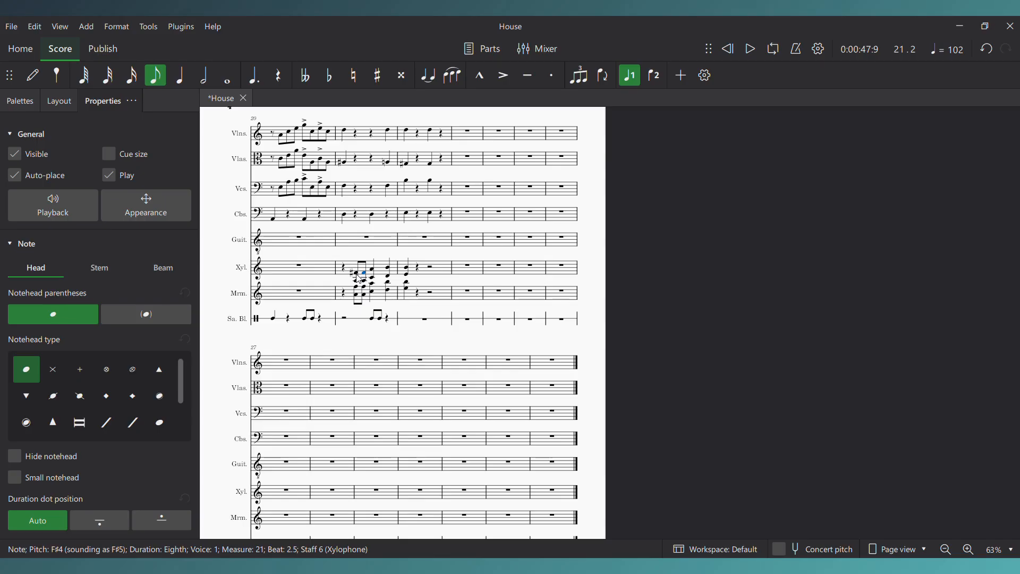
pyautogui.click(359, 295)
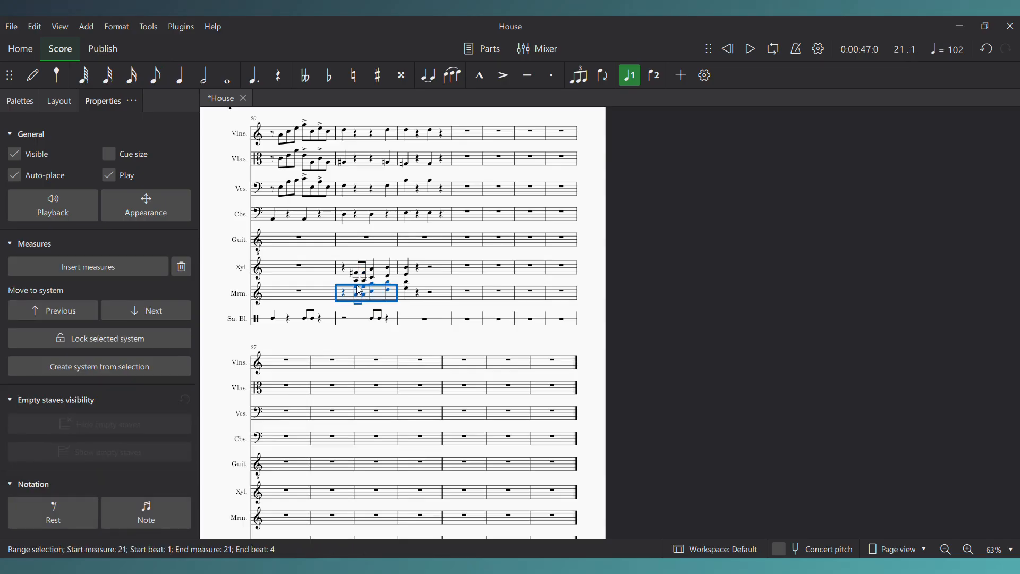
pyautogui.click(360, 291)
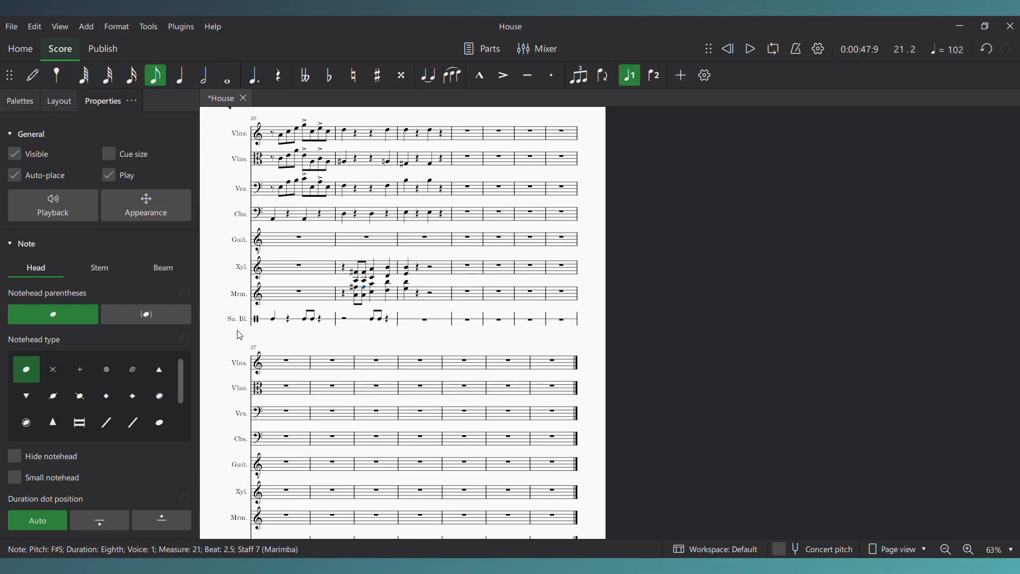
# Raise the Violas' quarter note on beat 4 of measure 21 to A#3
pyautogui.click(394, 168)
pyautogui.click(391, 165)
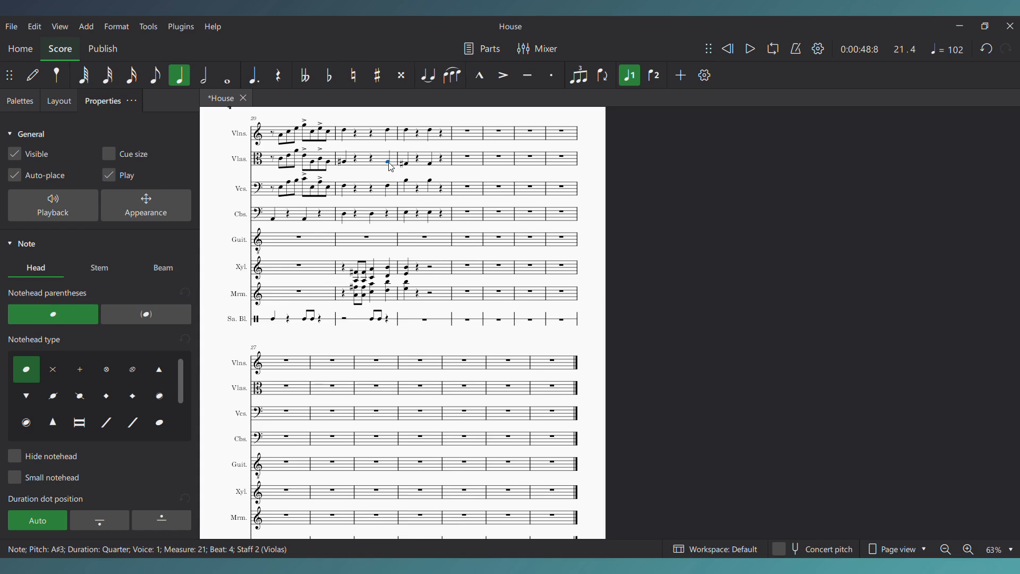
# Play back from measure 19 into measure 21 with the sharpened Violas, Xylophone and Marimba notes
pyautogui.moveTo(227, 270); pyautogui.dragTo(591, 189)
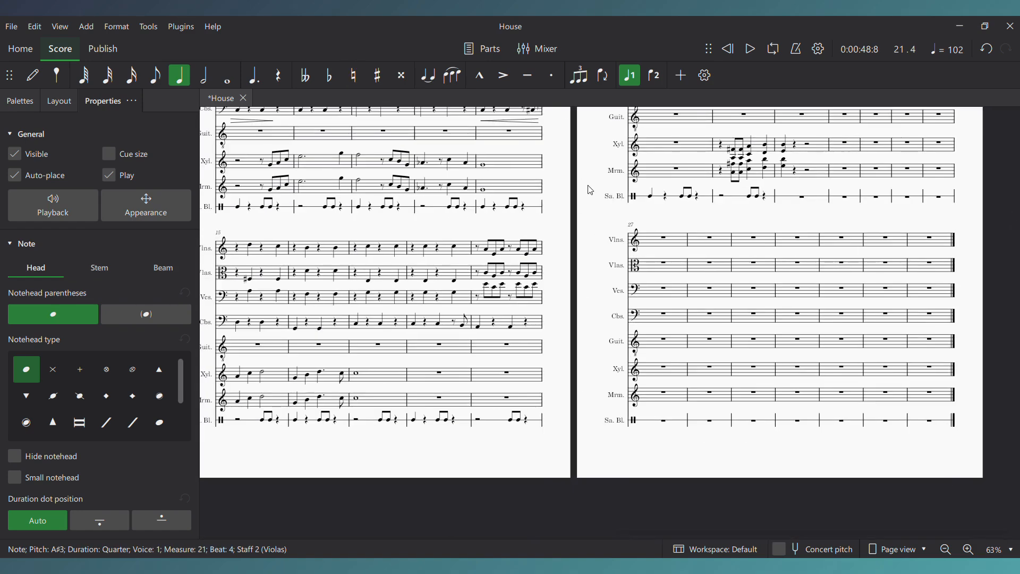
pyautogui.click(482, 252)
pyautogui.press('space')
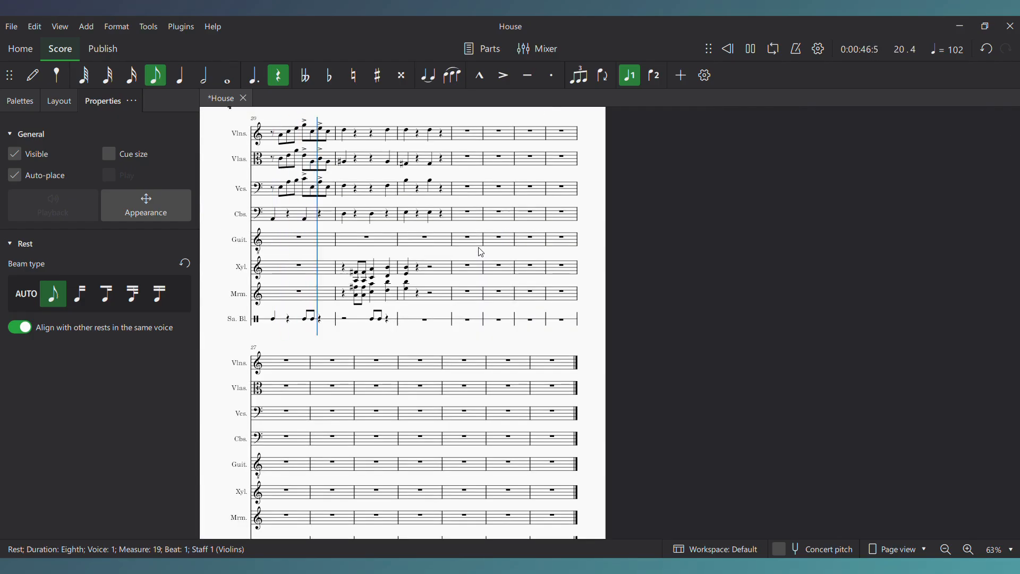
pyautogui.press('space')
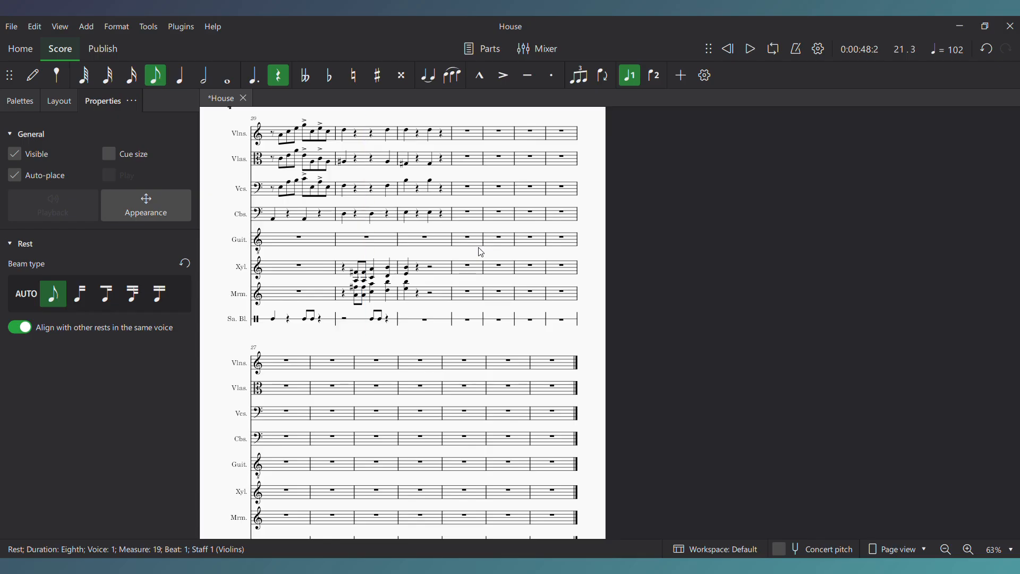
# In measure 21, raise the Violoncellos notes on beats 1 and 4 to F#3 and lower the Violas notes there to A3
pyautogui.click(347, 190)
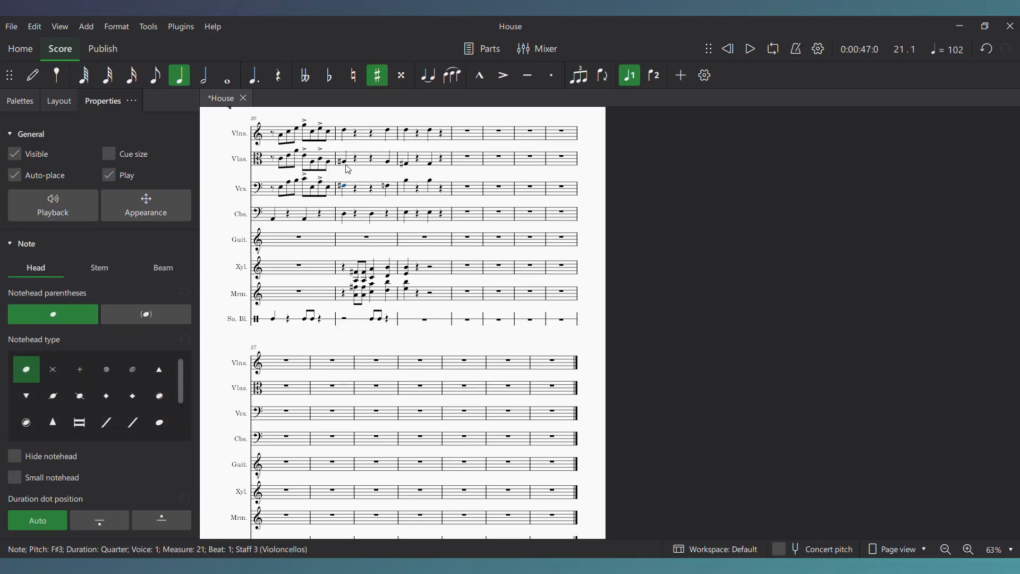
pyautogui.click(347, 163)
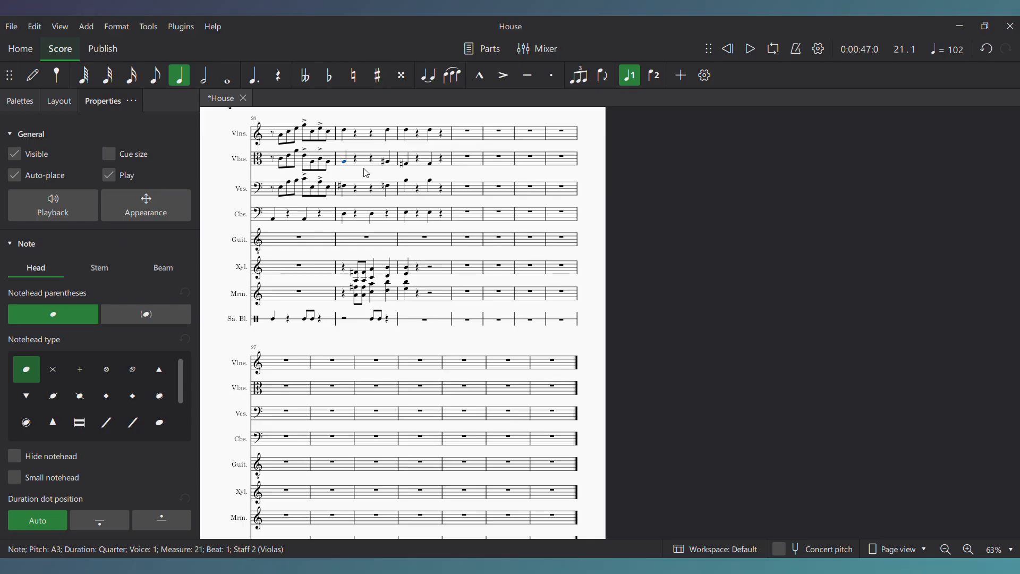
pyautogui.click(390, 188)
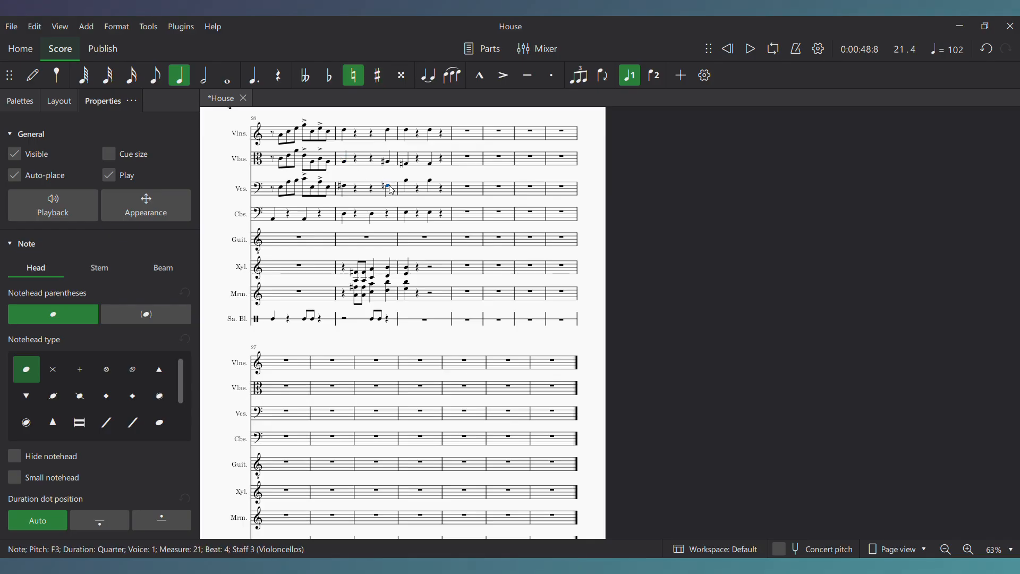
pyautogui.click(390, 164)
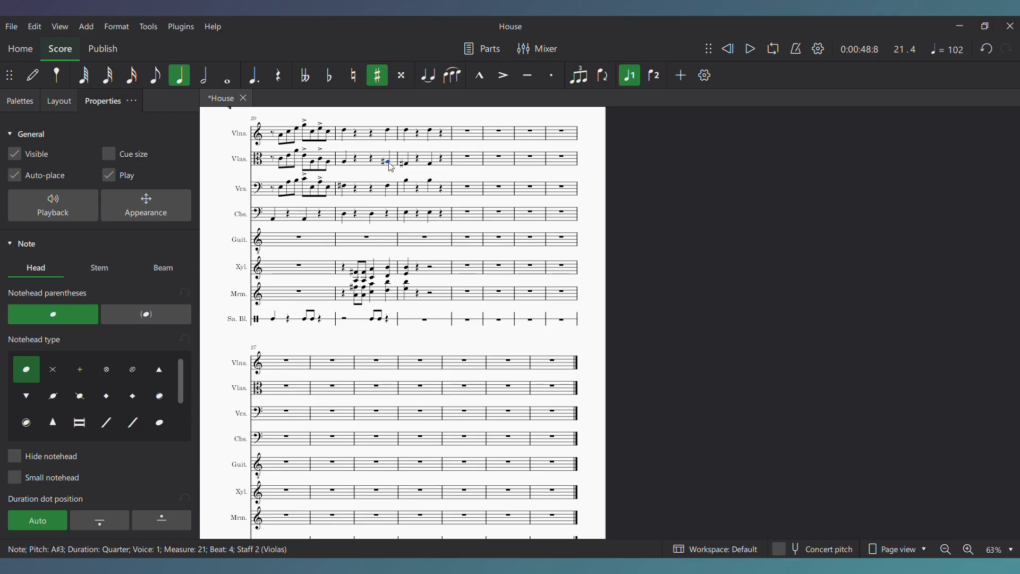
# Play back from measure 19 through measure 21 with the revised Violas and Violoncellos notes
pyautogui.hscroll(-5, 392, 230)
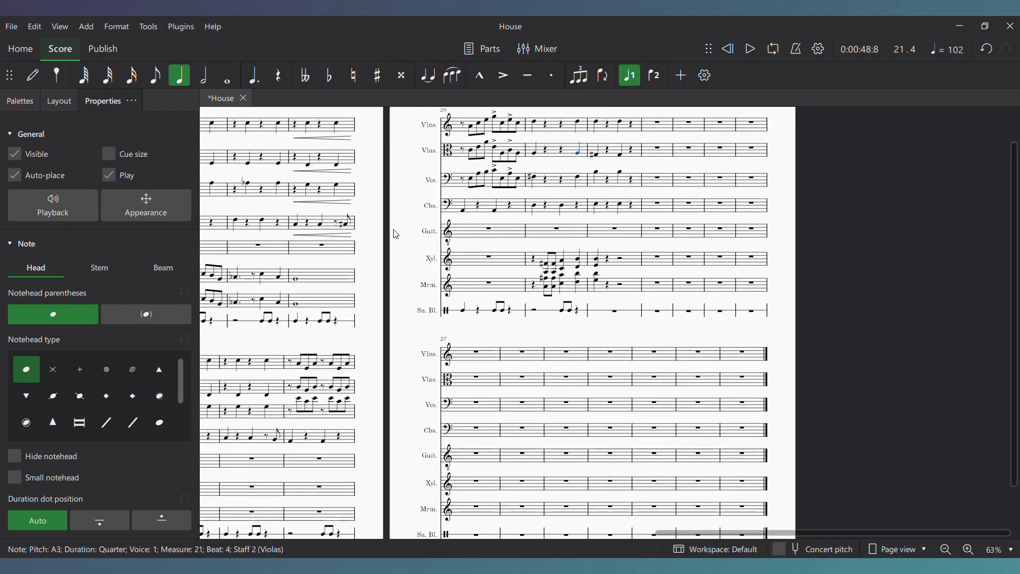
pyautogui.click(500, 324)
pyautogui.press('space')
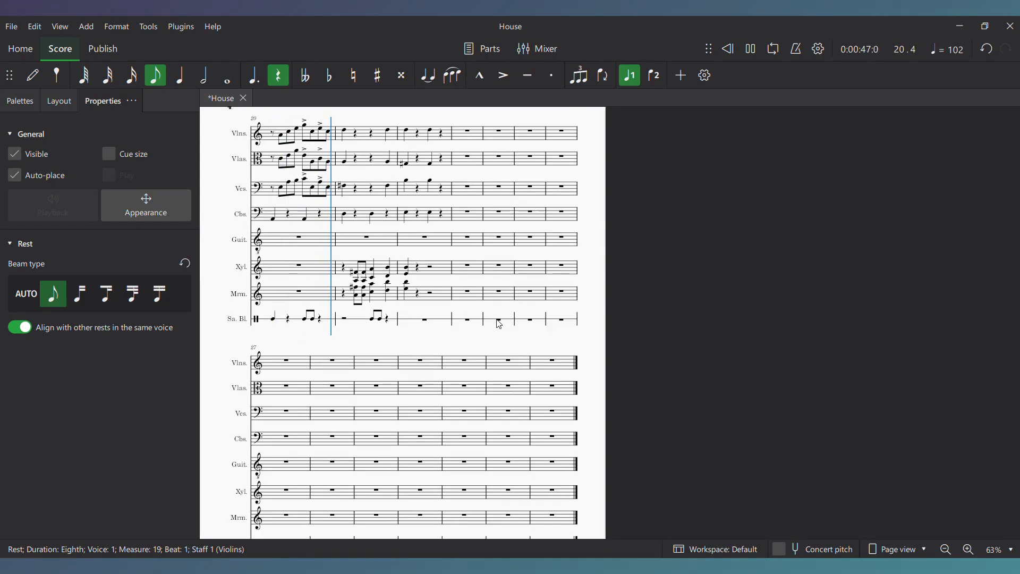
pyautogui.press('space')
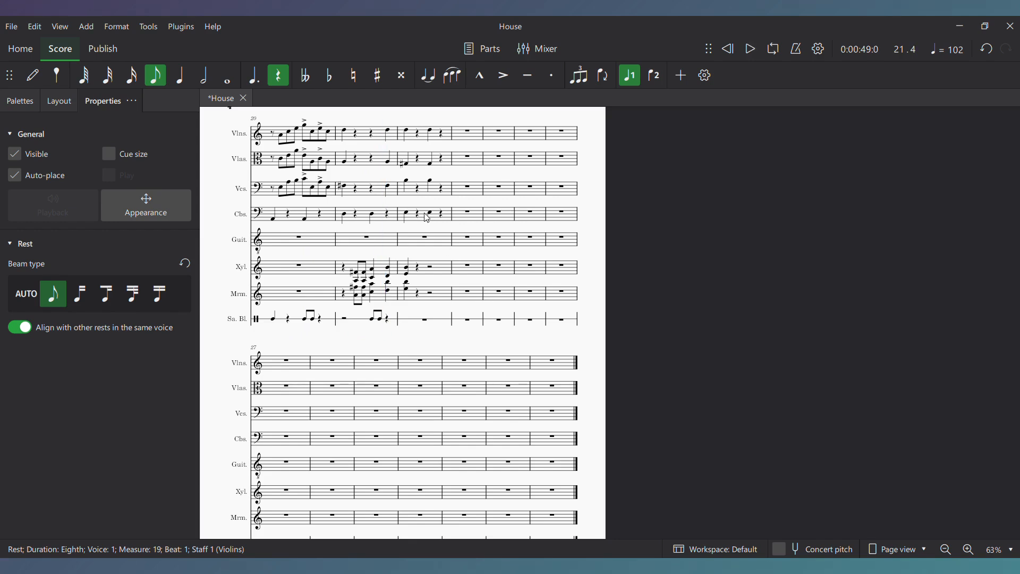
pyautogui.press('space')
pyautogui.press('space')
# Play back from the start of measure 20 through measure 21
pyautogui.click(275, 138)
pyautogui.press('space')
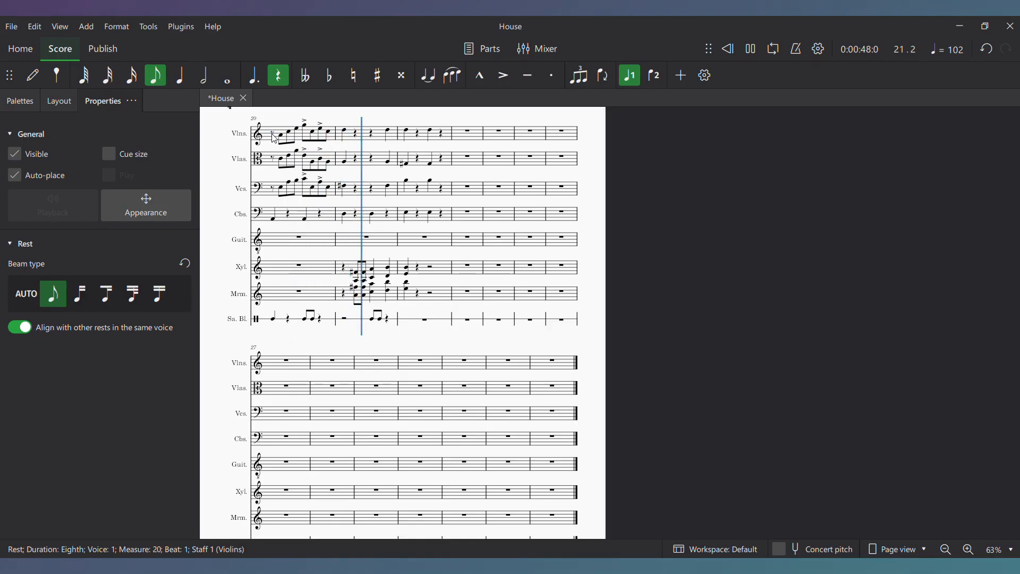
pyautogui.press('space')
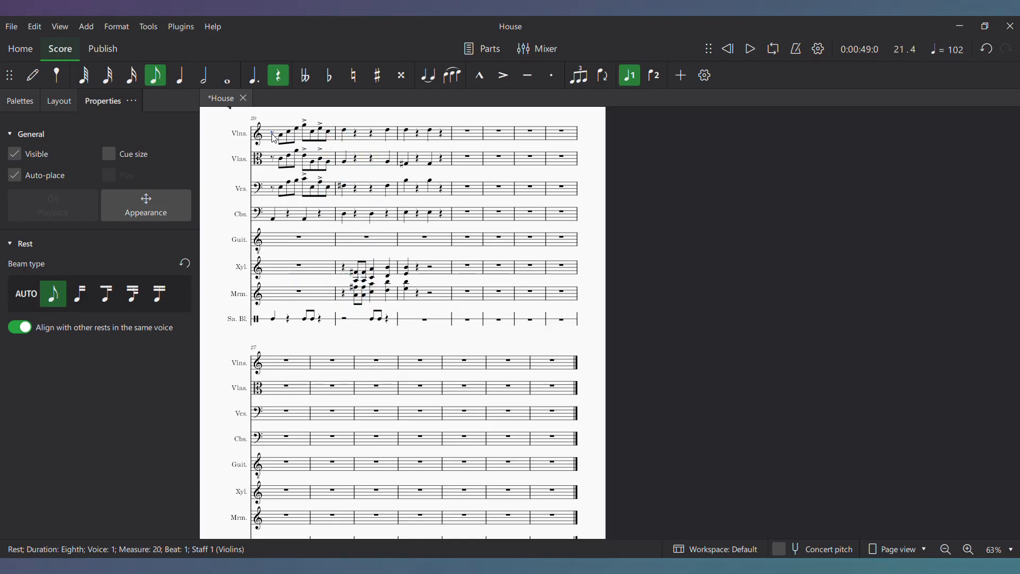
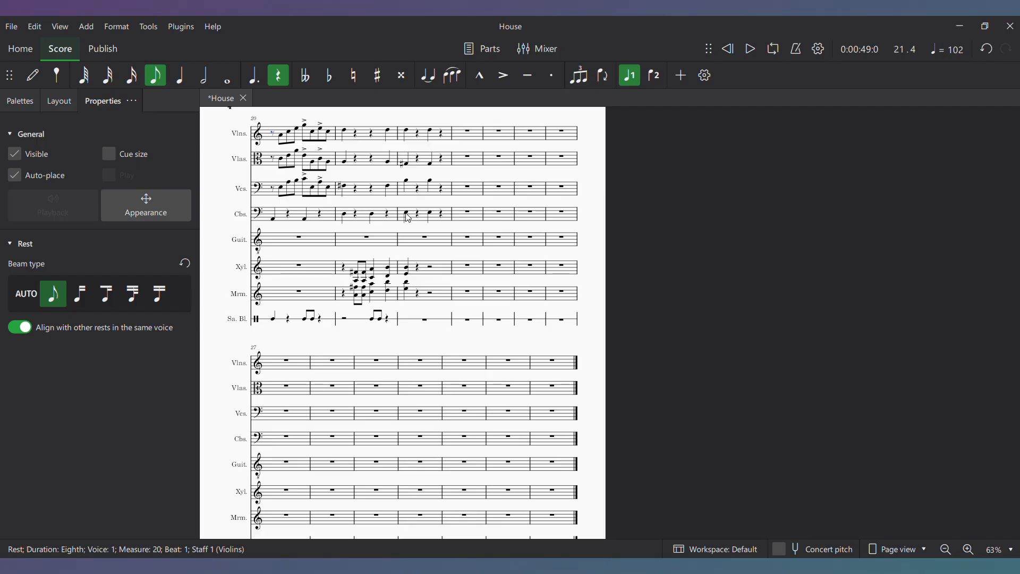
# Delete the contents of measure 22 in the four string staves, the Xylophone and the Marimba
pyautogui.click(411, 136)
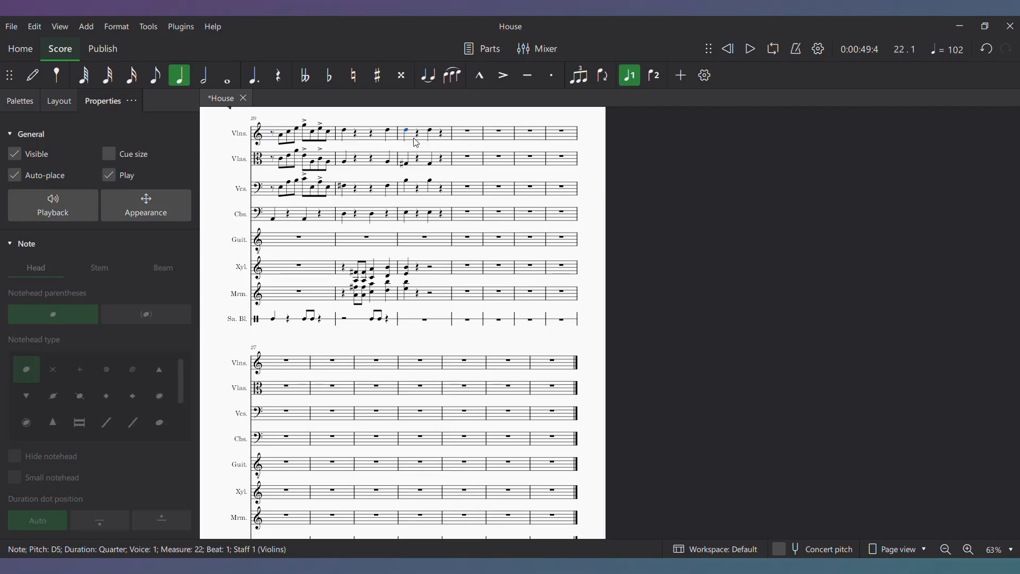
pyautogui.keyDown('shift'); pyautogui.click(446, 215); pyautogui.keyUp('shift')
pyautogui.press('Delete')
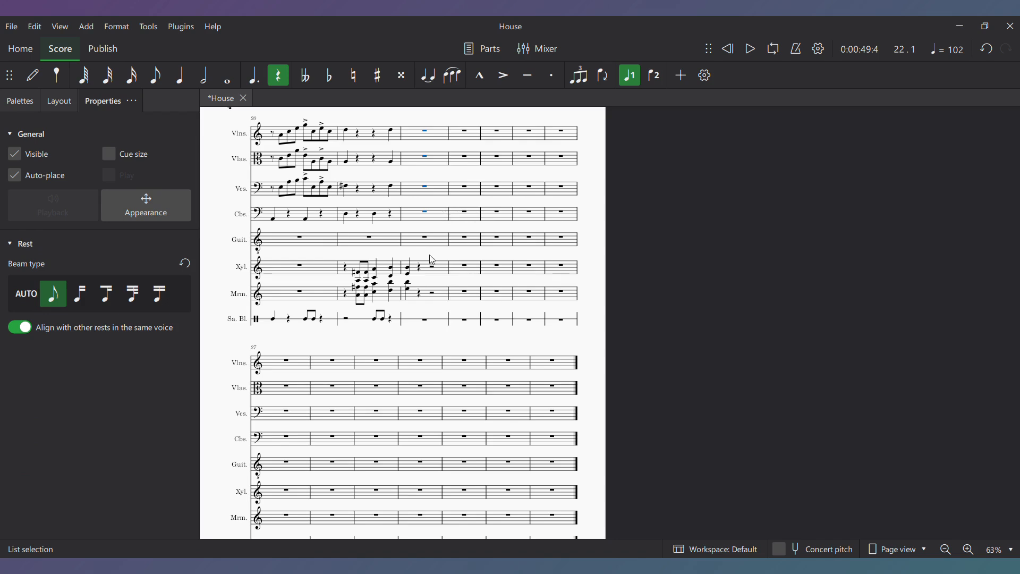
pyautogui.moveTo(408, 271); pyautogui.dragTo(437, 299)
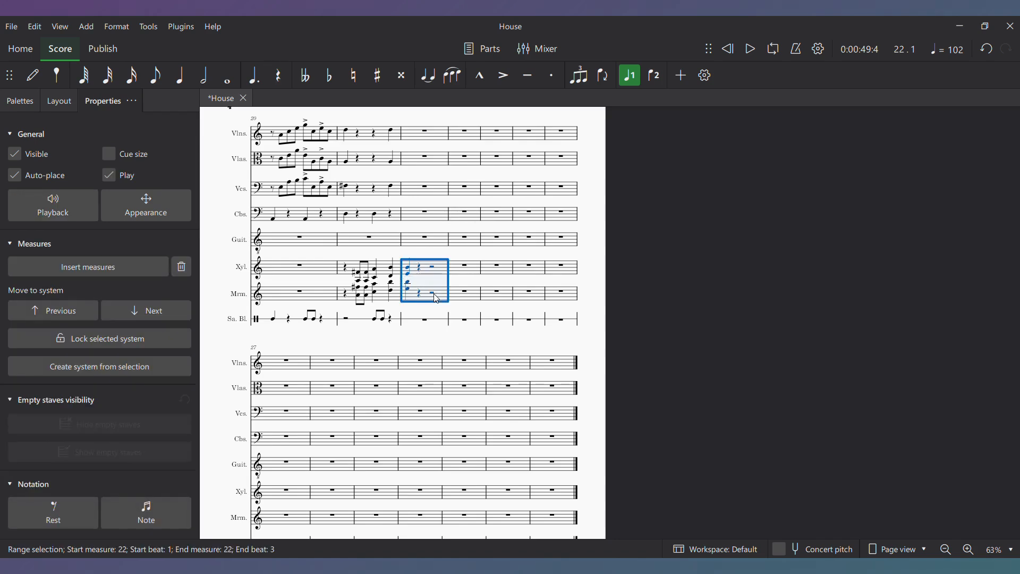
pyautogui.press('Delete')
pyautogui.press('n')
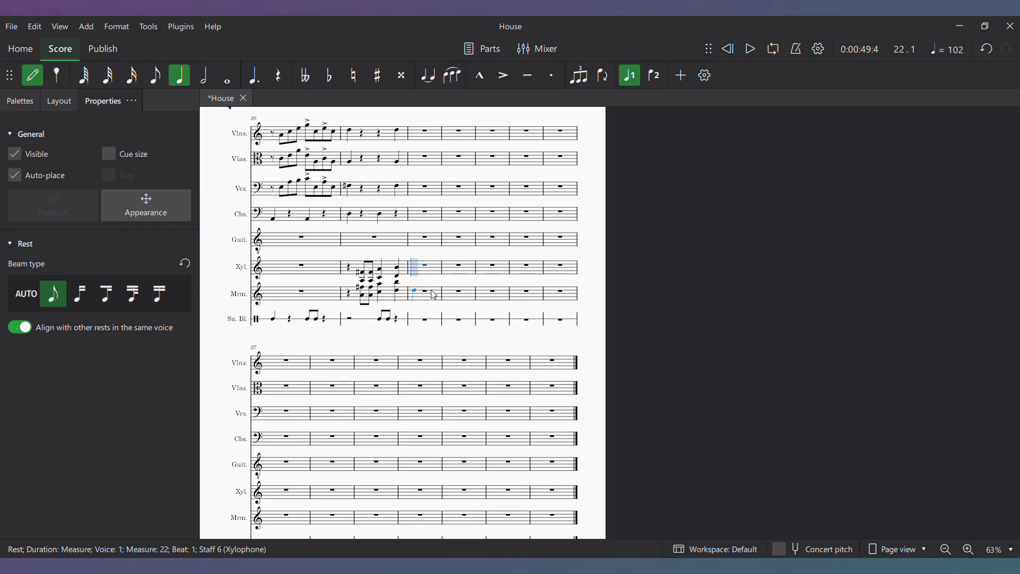
pyautogui.press('Escape')
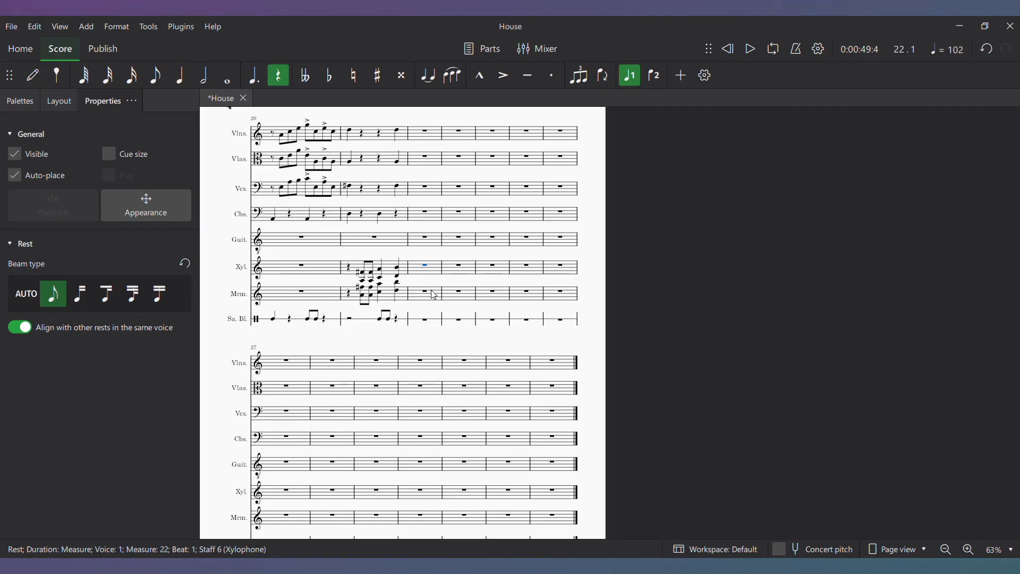
pyautogui.press('n')
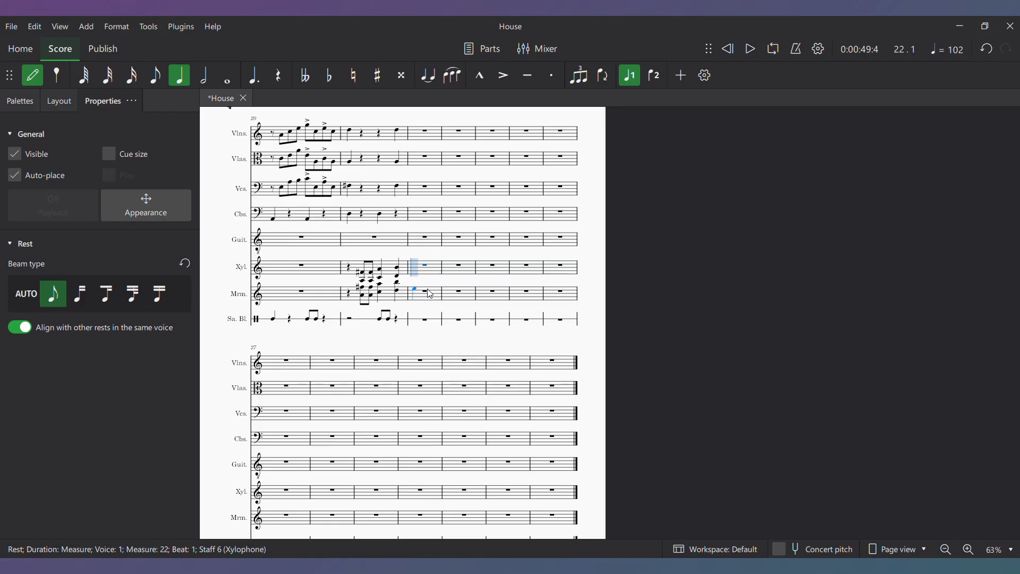
pyautogui.press('Escape')
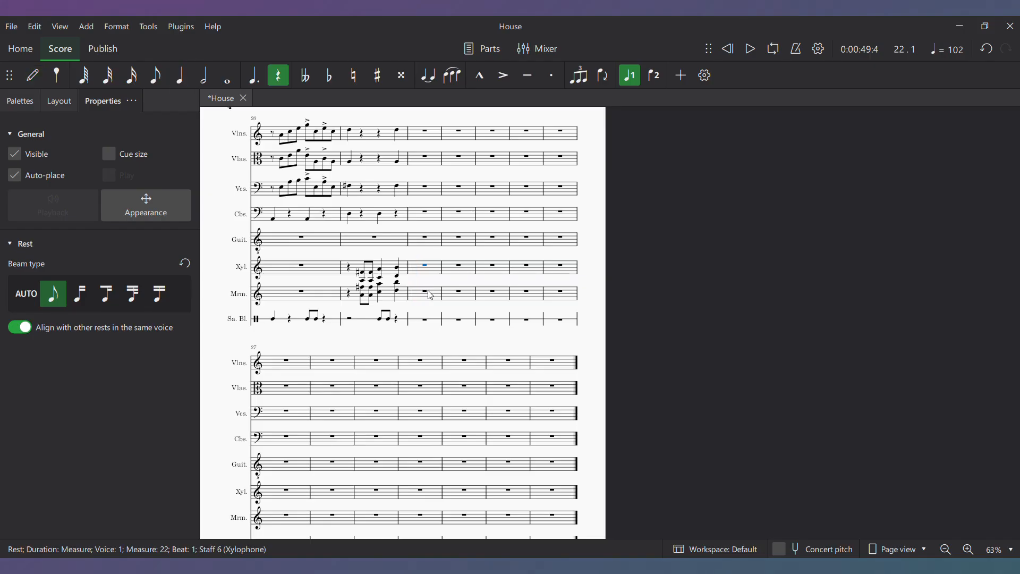
# Play back measure 21 from beat 1 to check the Xylophone and Marimba chords
pyautogui.click(350, 269)
pyautogui.press('space')
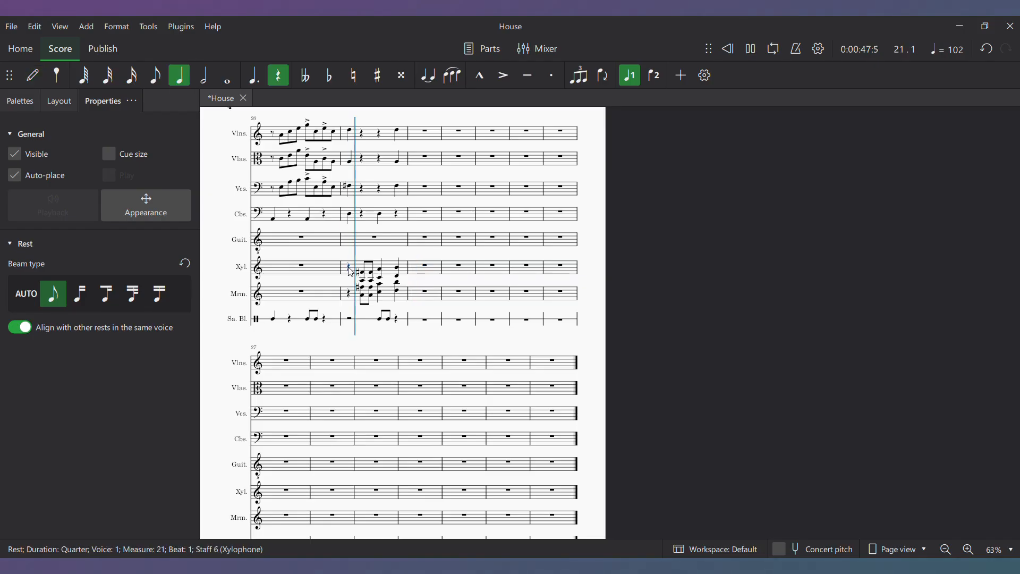
pyautogui.press('space')
# Raise the lower chord notes on beat 3 of measure 21 to C#4 in the Xylophone and C#5 in the Marimba
pyautogui.click(380, 281)
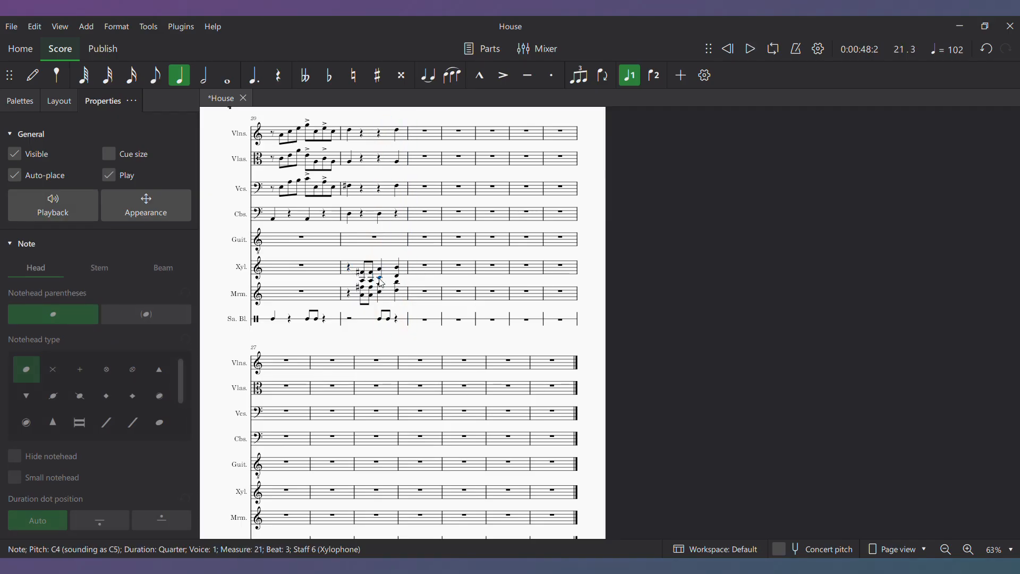
pyautogui.press('Up')
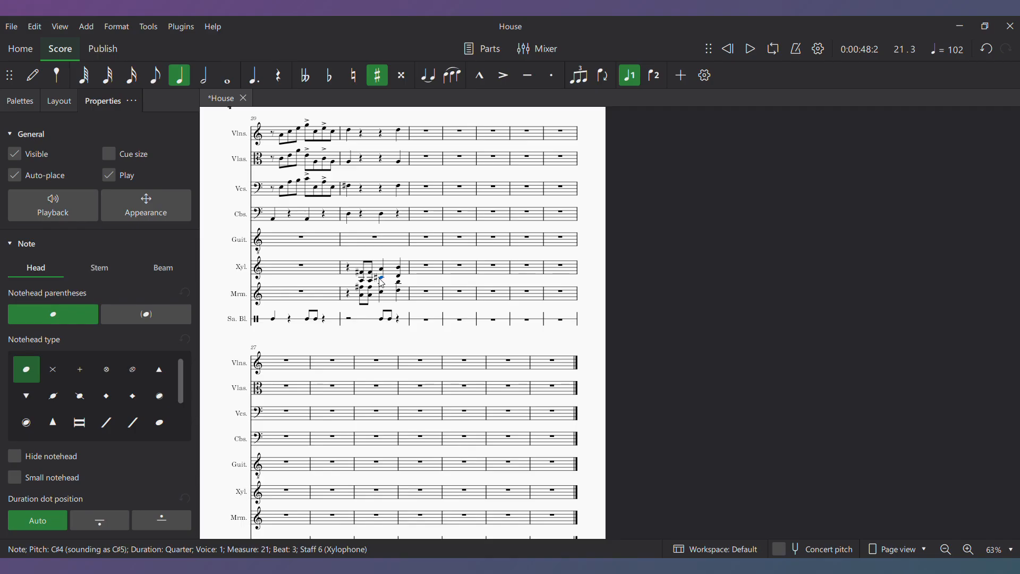
pyautogui.click(382, 293)
pyautogui.press('Up')
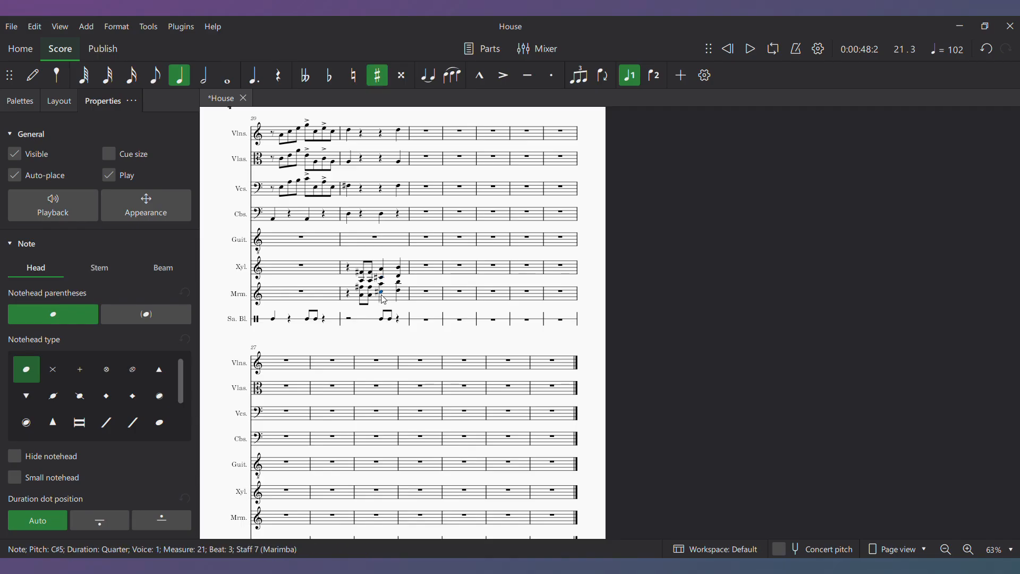
# Play back measure 21 with the sharpened beat 3 chords, leaving nothing selected
pyautogui.click(350, 271)
pyautogui.press('space')
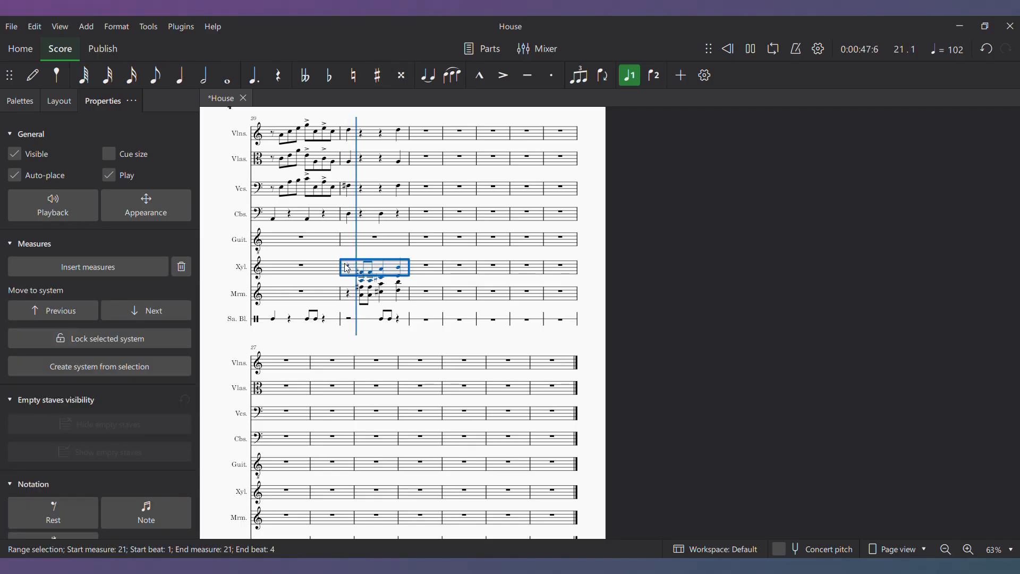
pyautogui.press('Escape')
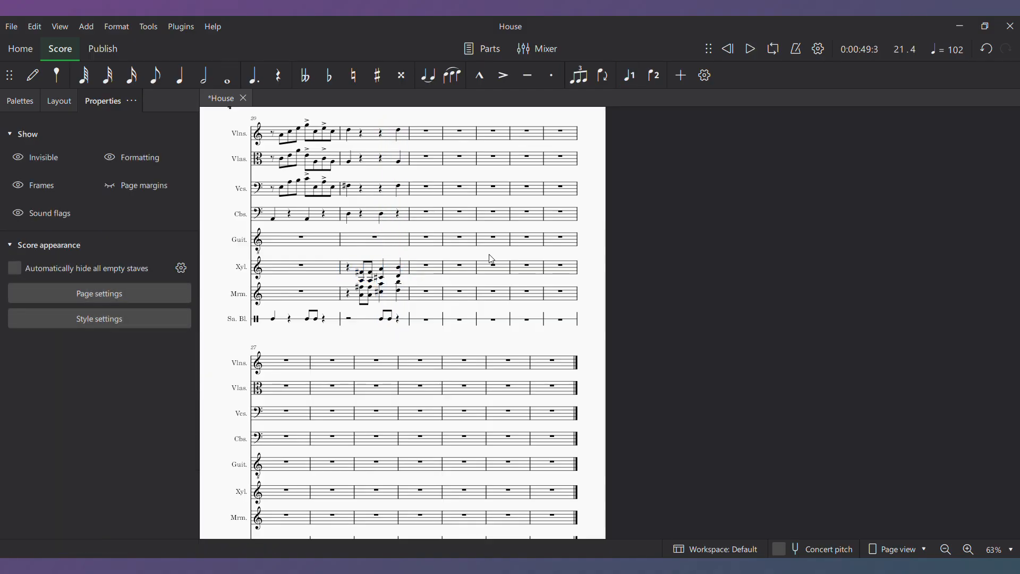
# Play the score back from beat 3 of measure 21 into measure 22, with note input off
pyautogui.press('n')
pyautogui.press('space')
pyautogui.press('Escape')
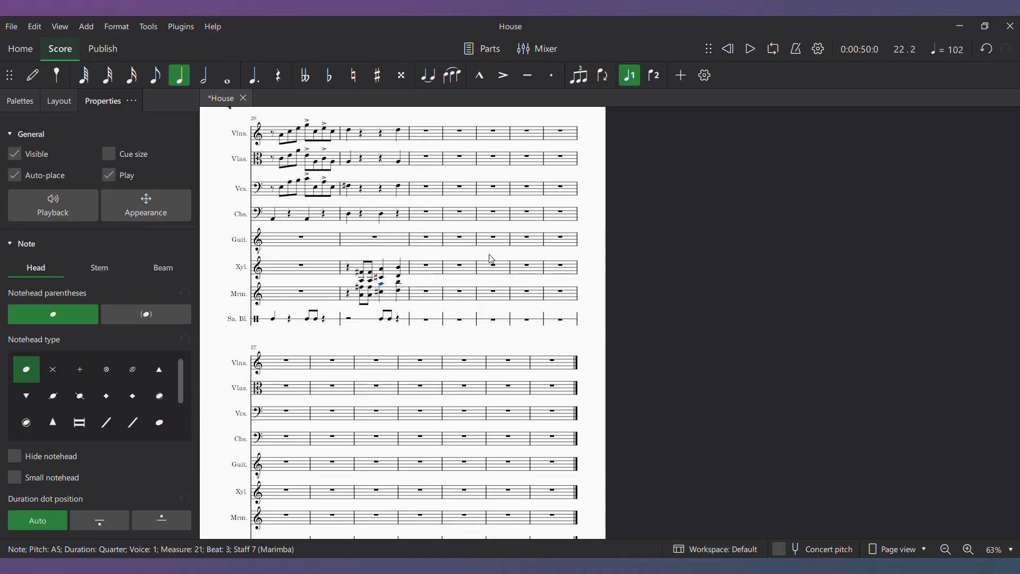
# Repeat the beat 4 notes of measure 21 in Violins, Violas and Violoncellos on beat 1 of measure 22, using F natural in the Violoncellos
pyautogui.click(400, 182)
pyautogui.click(401, 187)
pyautogui.keyDown('shift'); pyautogui.click(401, 136); pyautogui.keyUp('shift')
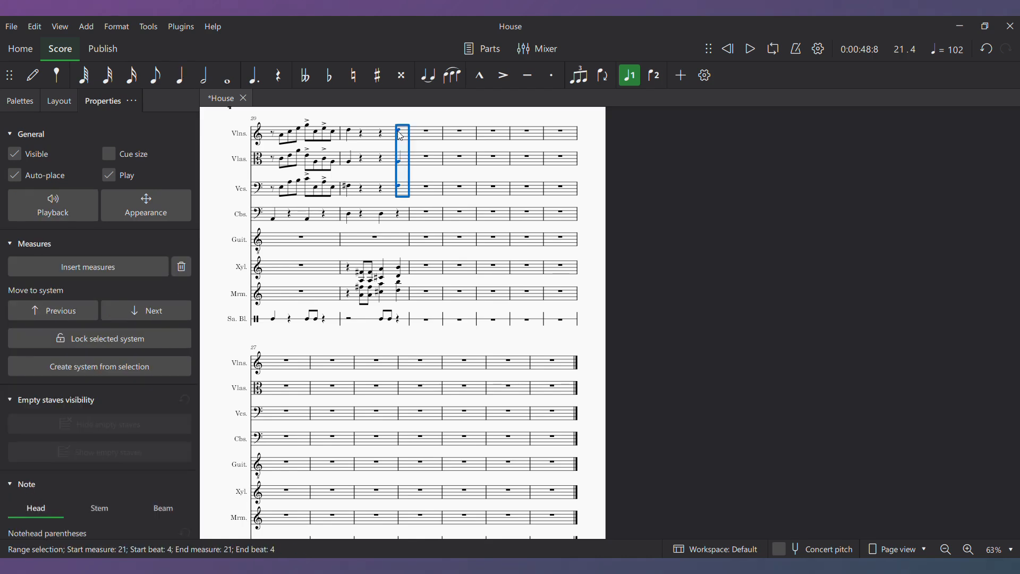
pyautogui.press('r')
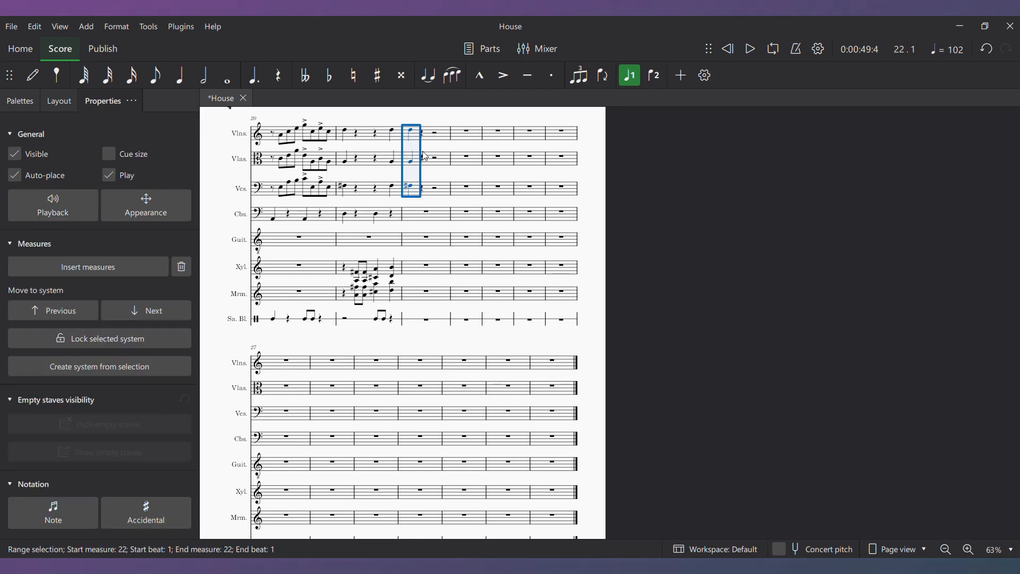
pyautogui.click(412, 187)
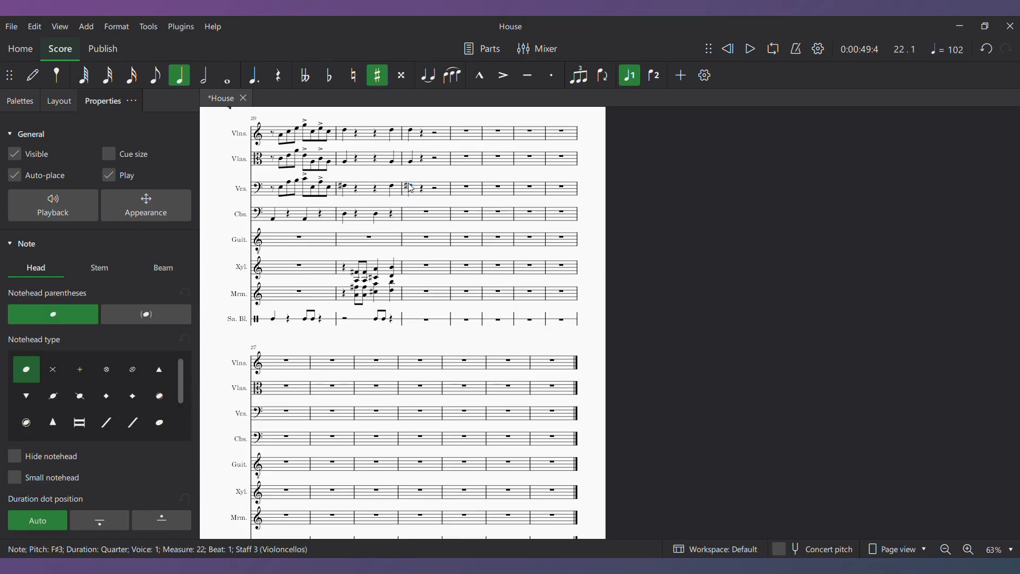
# Enter quarter-note D3 on beats 1 and 3 of measure 22 in the Contrabasses, separated by a quarter rest
pyautogui.click(429, 214)
pyautogui.press('n')
pyautogui.press('d')
pyautogui.press('0')
pyautogui.press('d')
pyautogui.press('Escape')
# Play back twice from beat 1 of measure 21 to check the transition into measure 22
pyautogui.click(345, 216)
pyautogui.press('space')
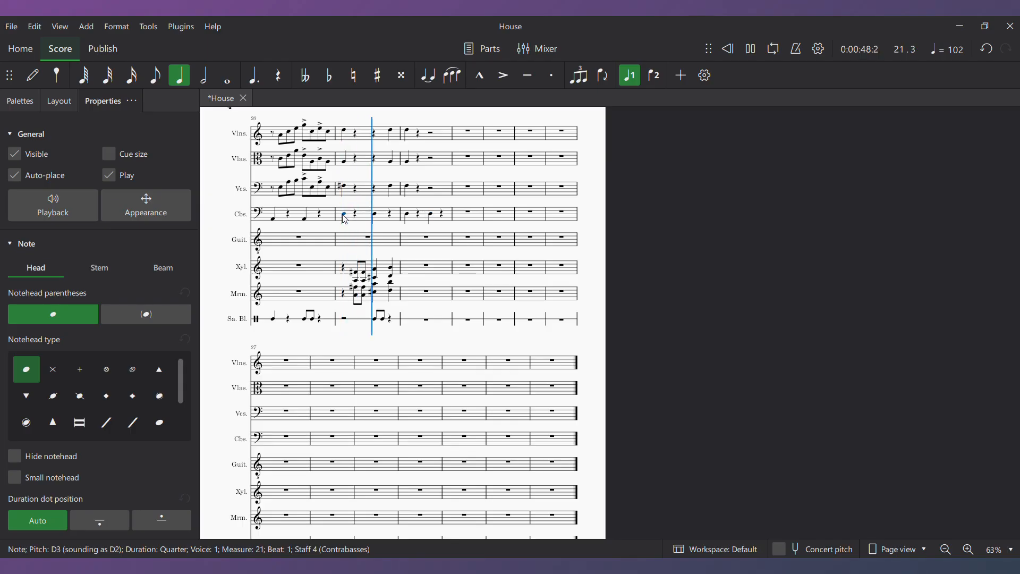
pyautogui.press('space')
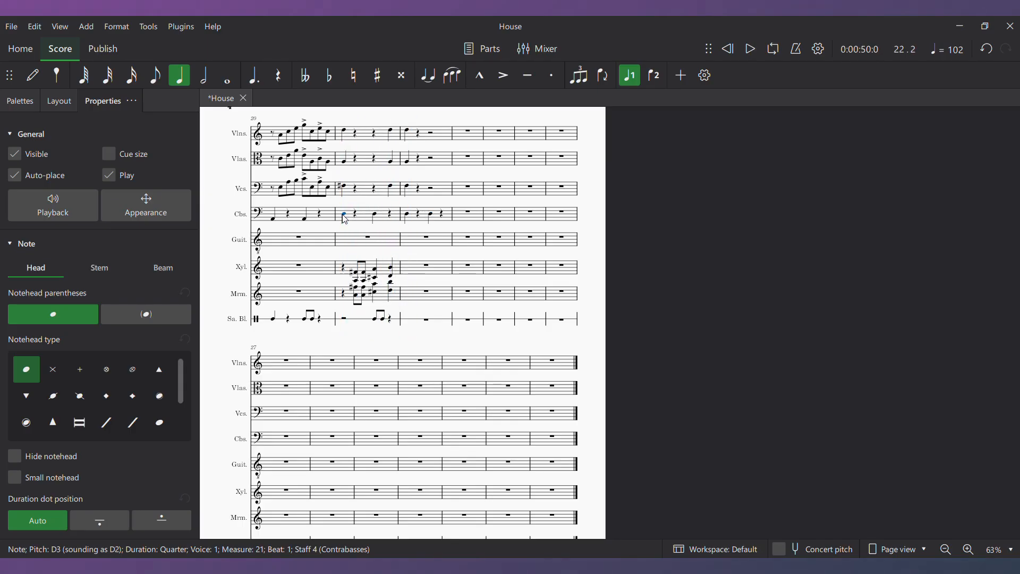
pyautogui.click(344, 269)
pyautogui.press('space')
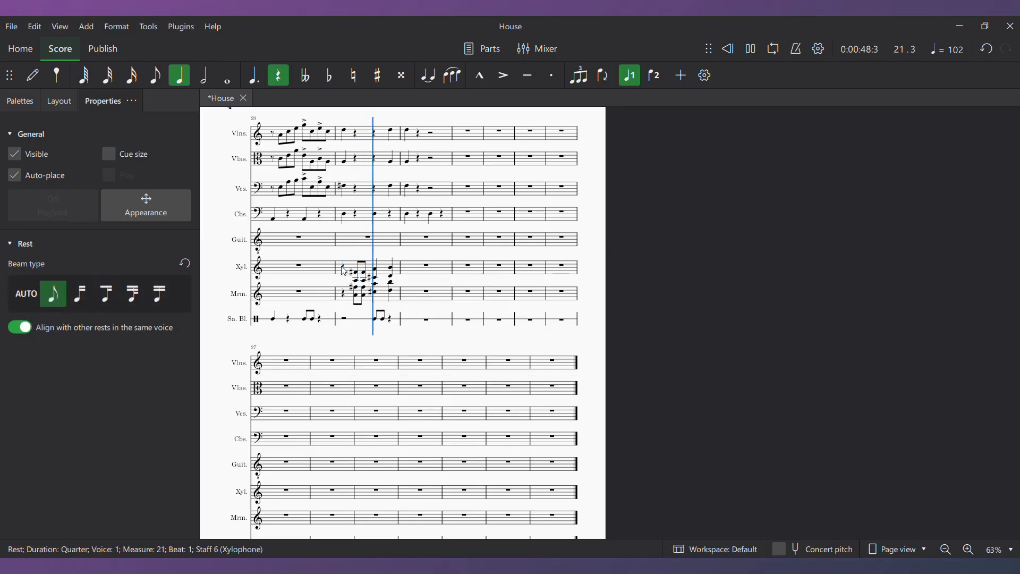
pyautogui.press('space')
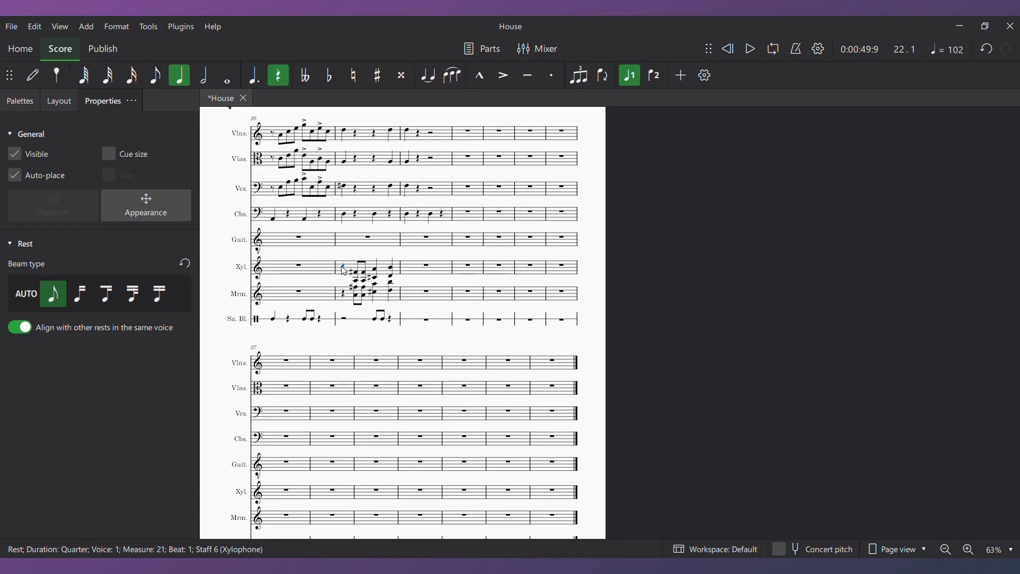
# Delete the chords on beats 3 and 4 of measure 21 in the Xylophone and the Marimba
pyautogui.click(376, 292)
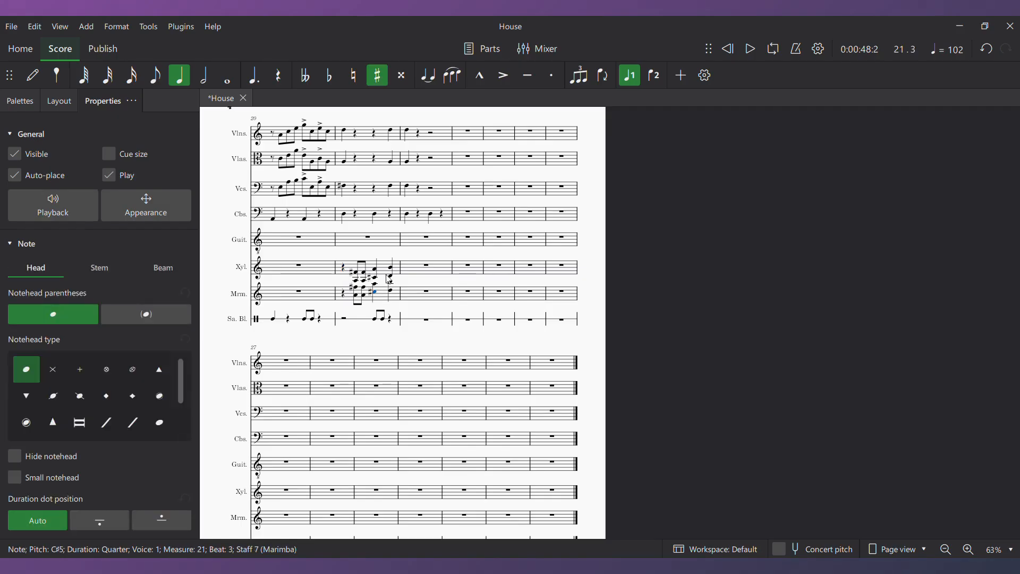
pyautogui.keyDown('shift'); pyautogui.click(395, 271); pyautogui.keyUp('shift')
pyautogui.press('Delete')
# Enter quarter notes D4, E4 and F4 in the Xylophone from beat 3 of measure 21 to beat 1 of measure 22
pyautogui.press('n')
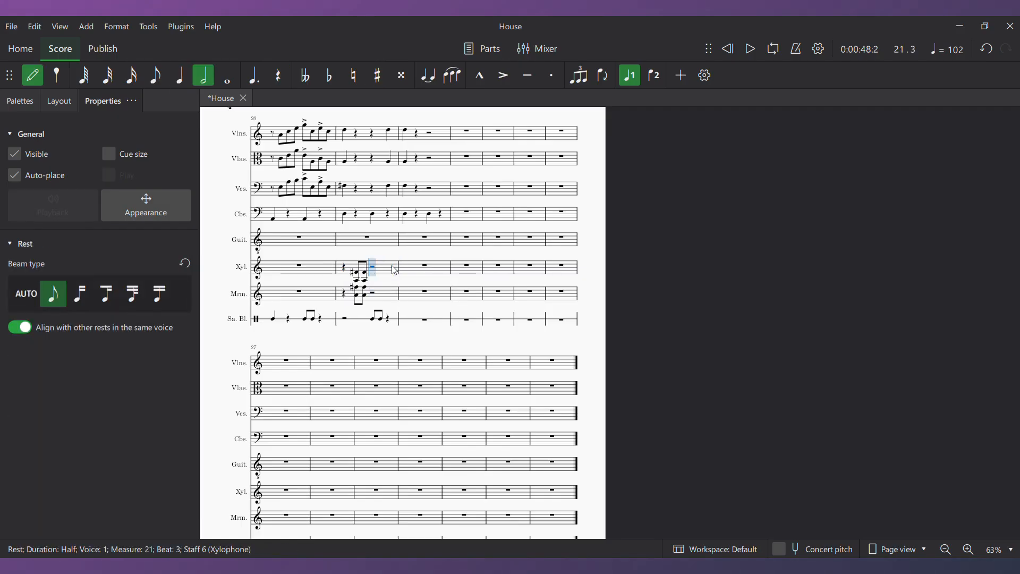
pyautogui.press('5')
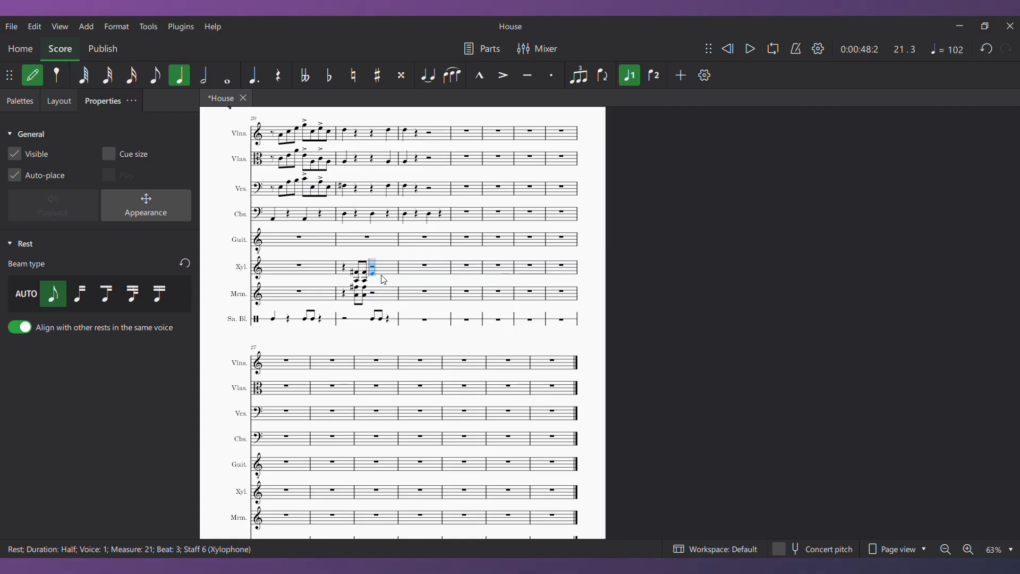
pyautogui.press('d')
pyautogui.press('e')
pyautogui.press('f')
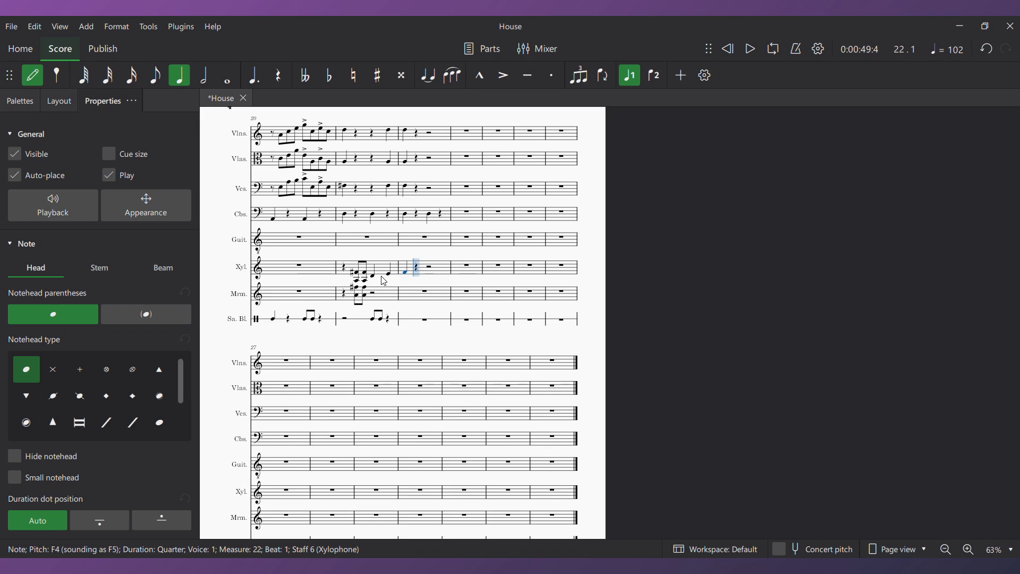
pyautogui.press('Escape')
# Copy the three Xylophone quarter notes into the Marimba, starting on beat 3 of measure 21
pyautogui.hotkey('shift', 'Left')
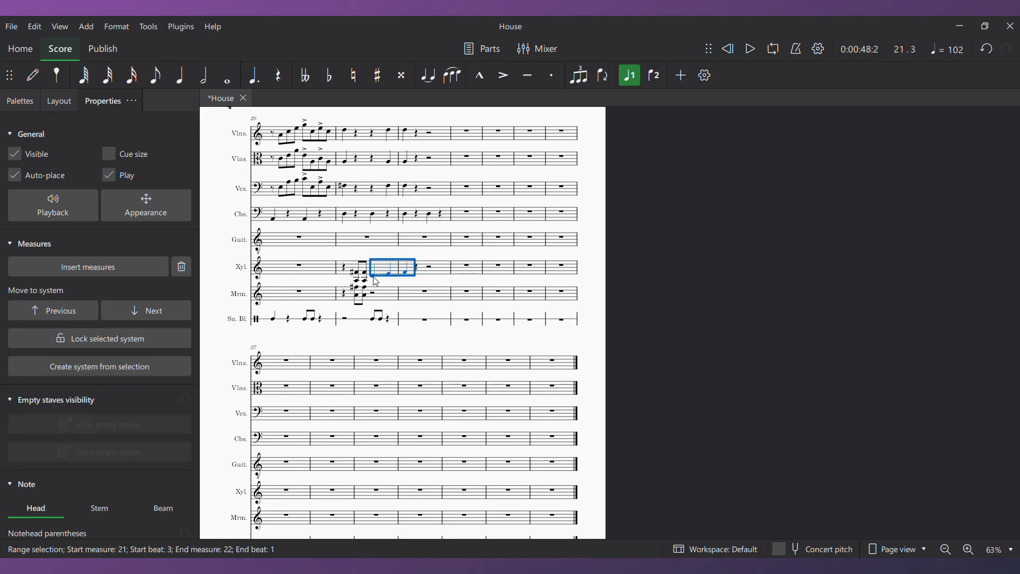
pyautogui.hotkey('ctrl', 'c')
pyautogui.click(376, 296)
pyautogui.hotkey('ctrl', 'v')
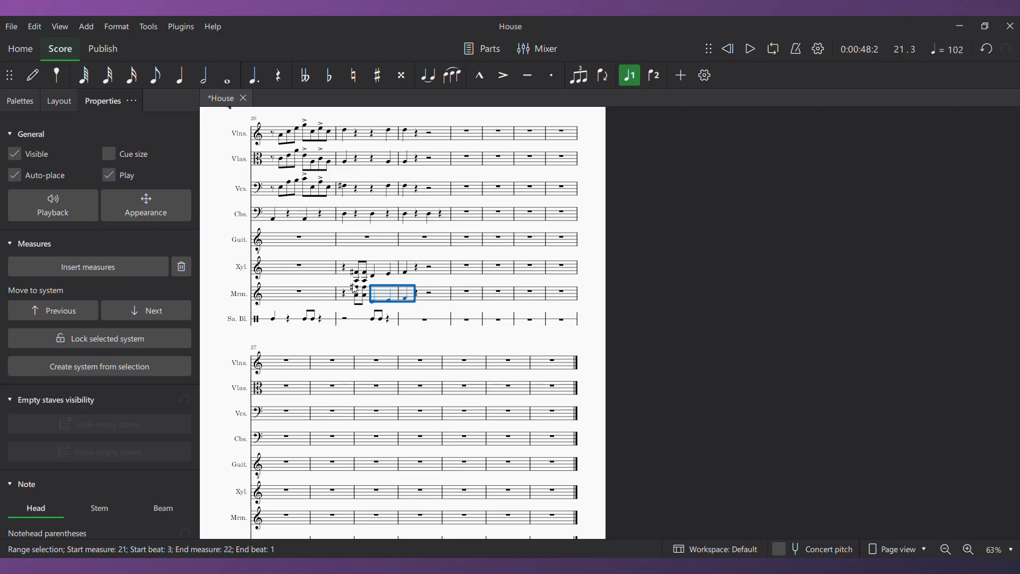
# Play back the Xylophone and Marimba line from beat 2 and from beat 3 of measure 21
pyautogui.click(355, 290)
pyautogui.press('space')
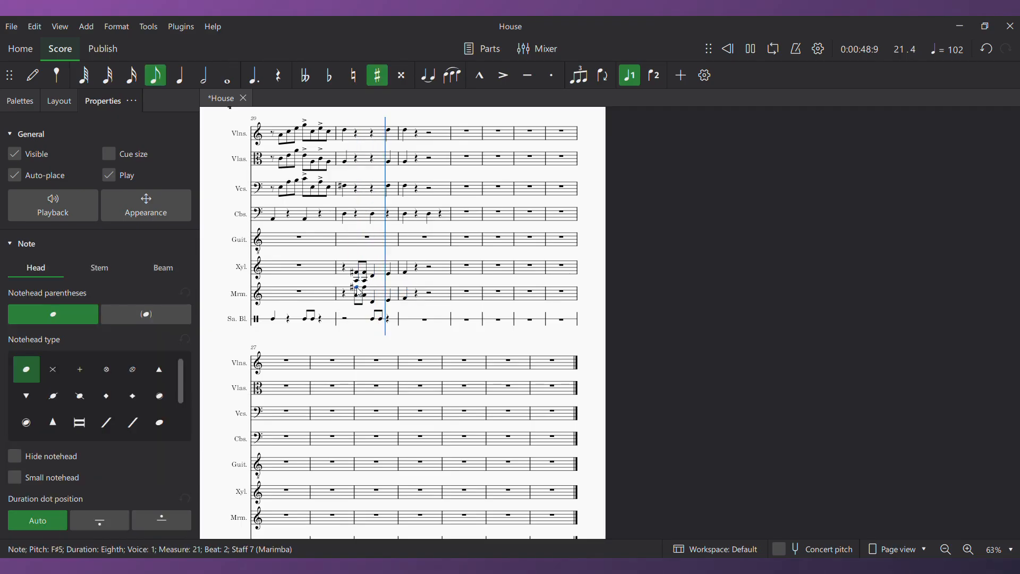
pyautogui.press('space')
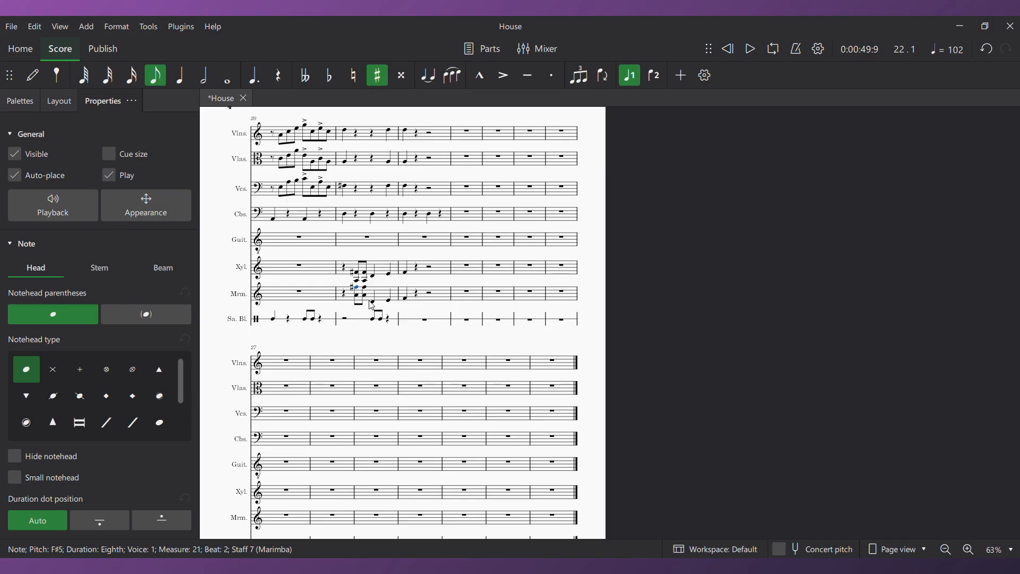
pyautogui.click(375, 305)
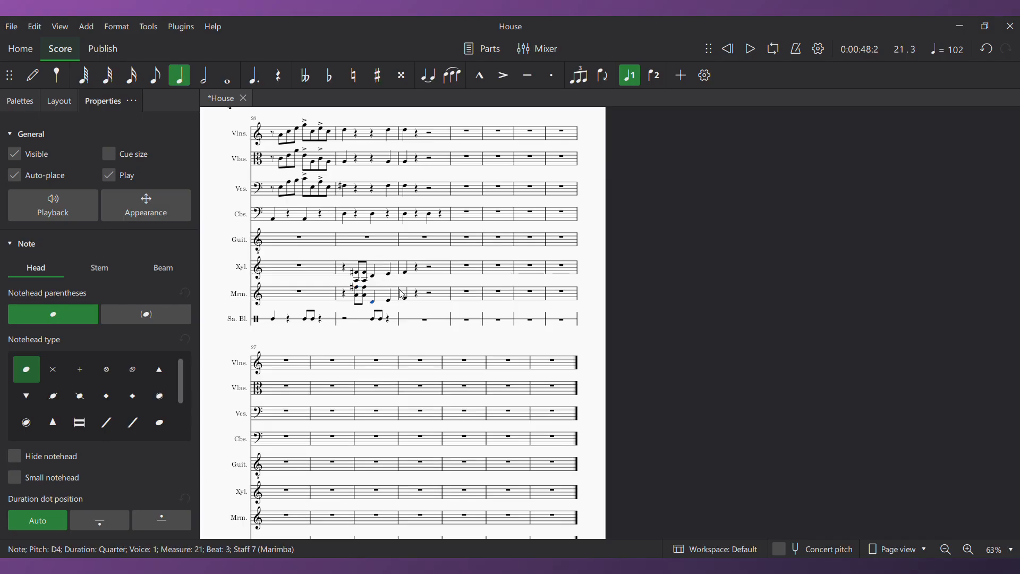
pyautogui.click(375, 277)
pyautogui.press('space')
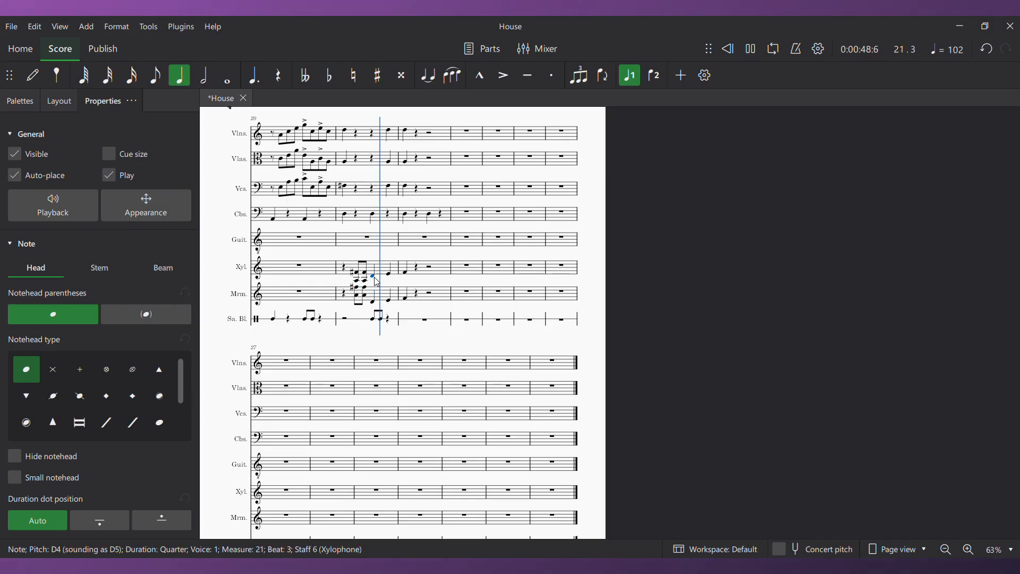
# Raise the three quarter notes from beat 3 of measure 21 by an octave in the Xylophone and Marimba
pyautogui.hotkey('shift', 'Right')
pyautogui.hotkey('shift', 'Right')
pyautogui.hotkey('shift', 'Down')
pyautogui.hotkey('ctrl', 'Up')
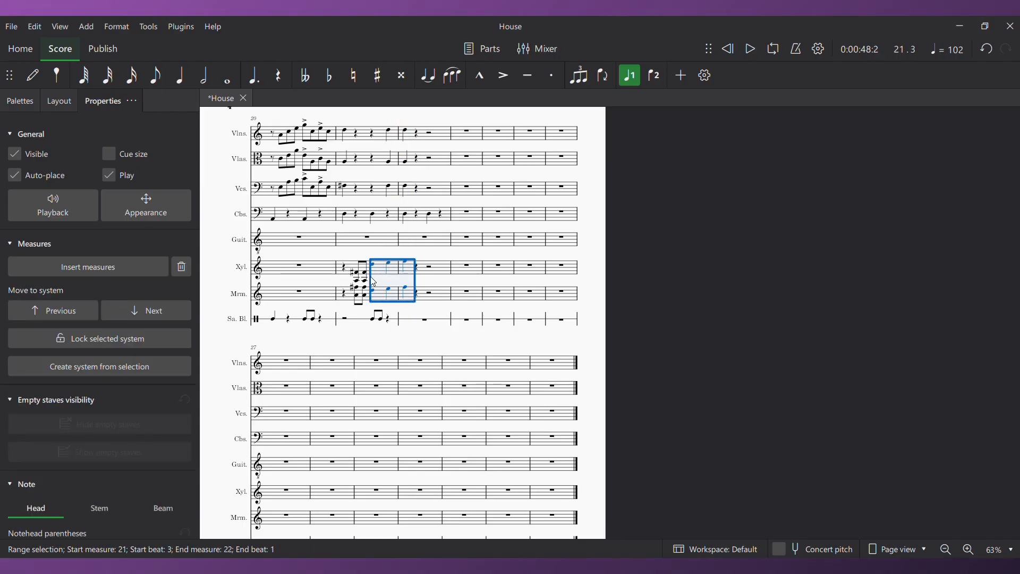
# Play back measure 21 from beat 1 with the octave-raised Xylophone and Marimba line, leaving note input off
pyautogui.doubleClick(360, 273)
pyautogui.press('space')
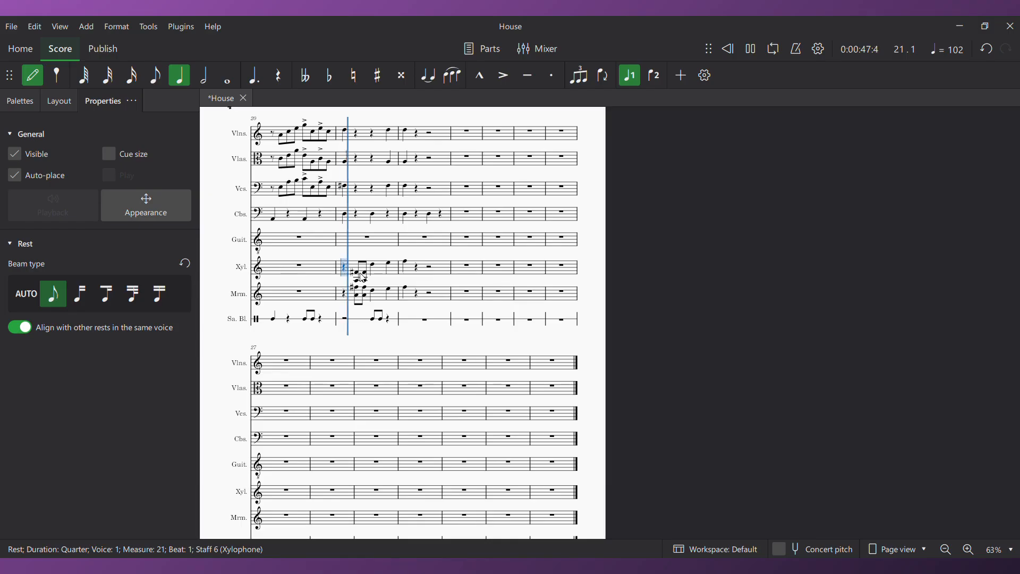
pyautogui.press('space')
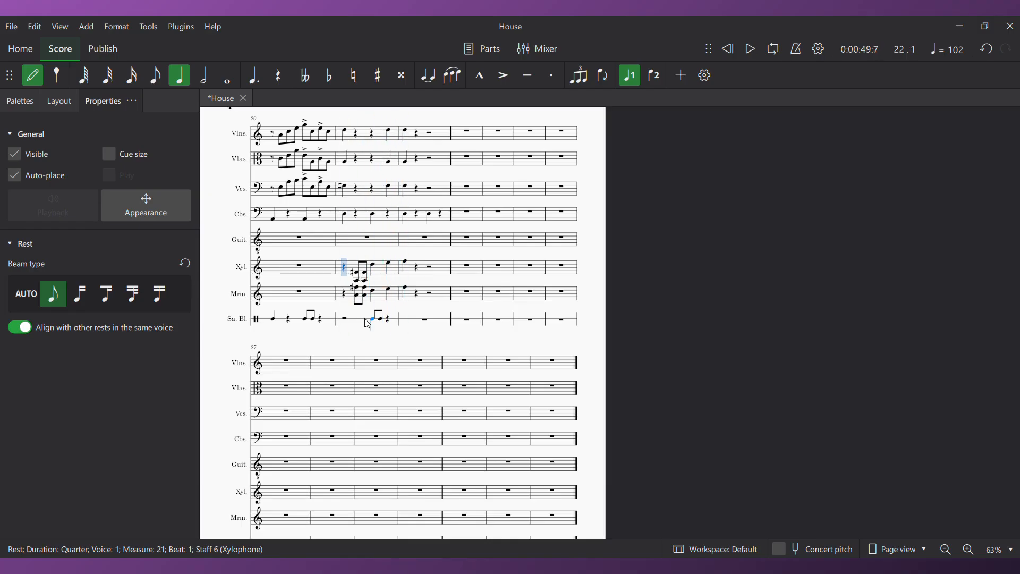
pyautogui.press('Escape')
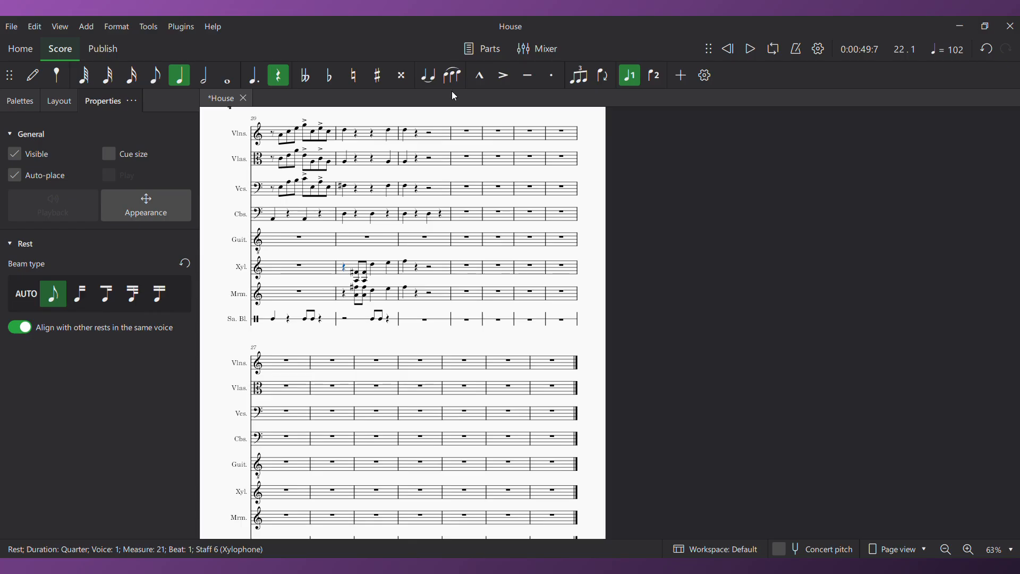
# Enter eighth notes D5, C5, A4, C5, D5 and B4 in the Violins from beat 2 of measure 22
pyautogui.click(407, 134)
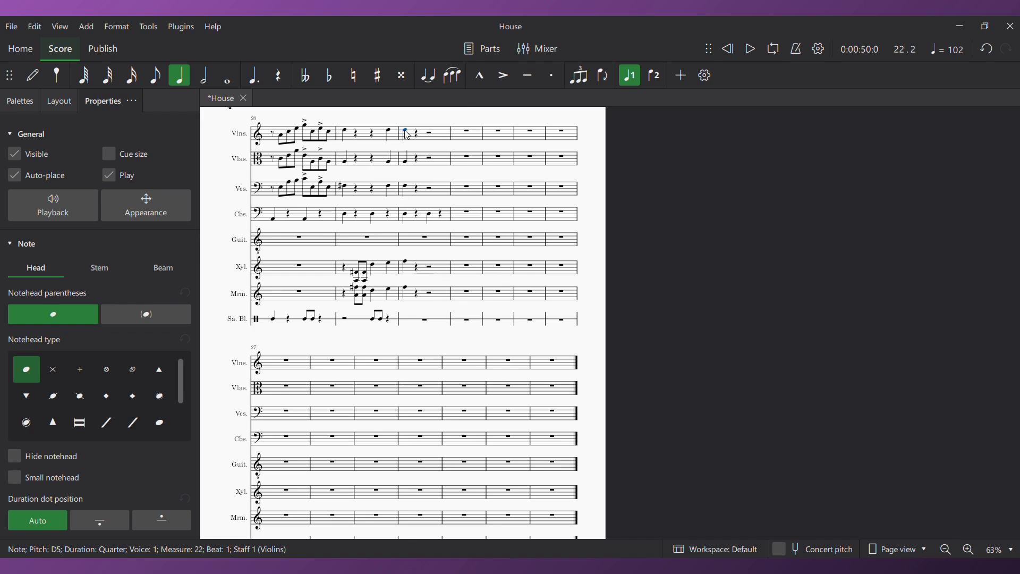
pyautogui.press('n')
pyautogui.press('Right')
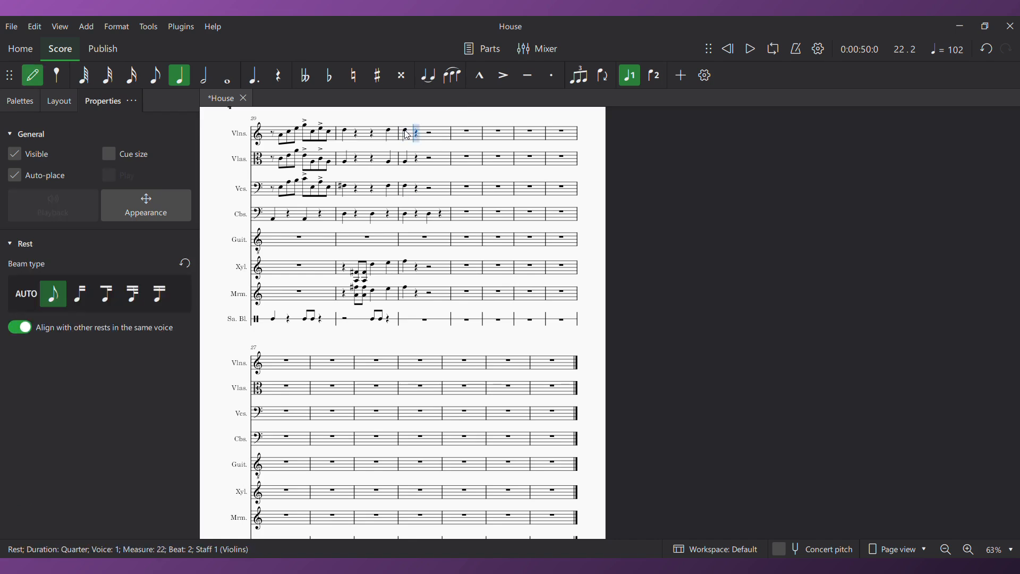
pyautogui.click(154, 77)
pyautogui.press('d')
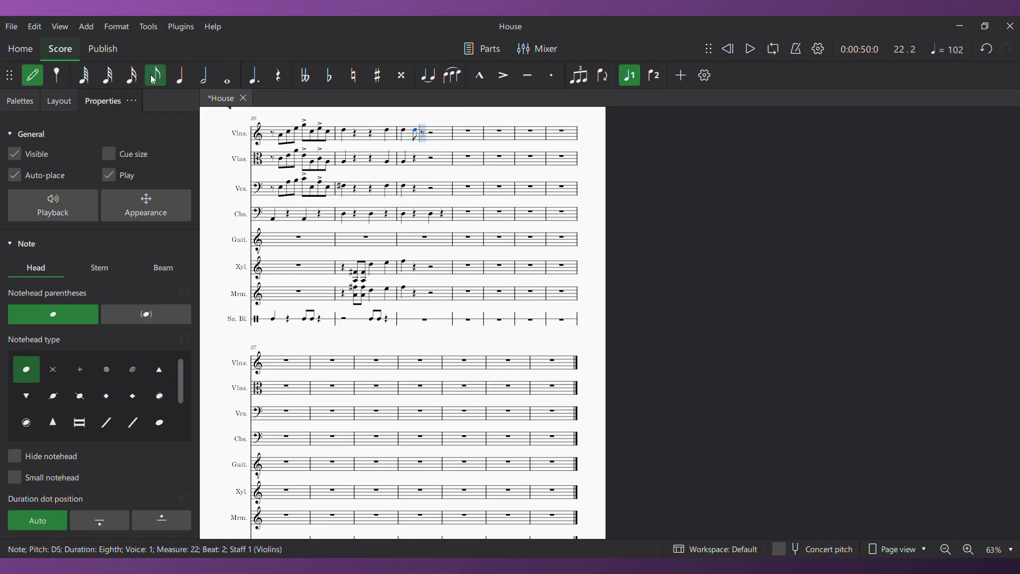
pyautogui.press('c')
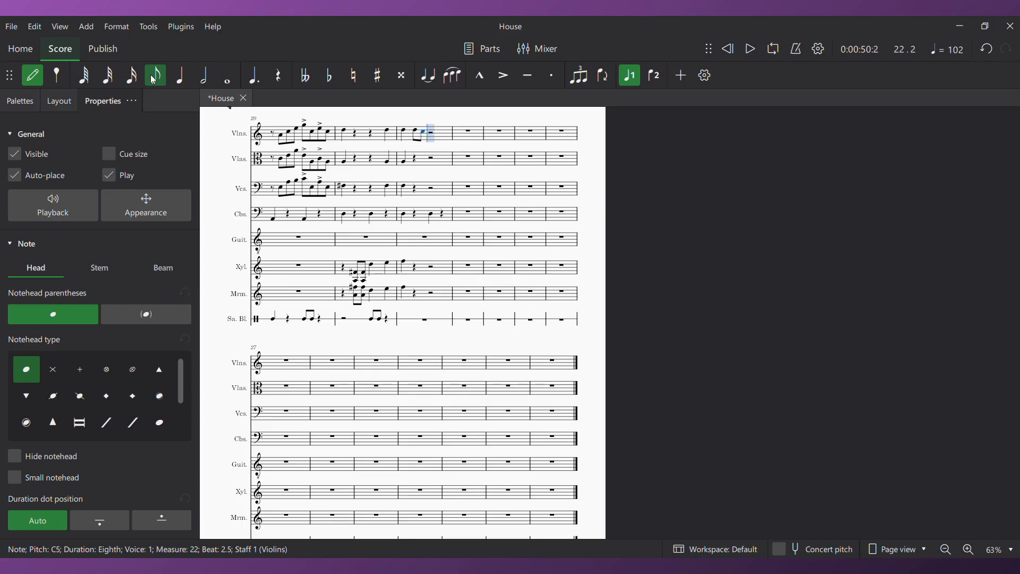
pyautogui.press('a')
pyautogui.press('c')
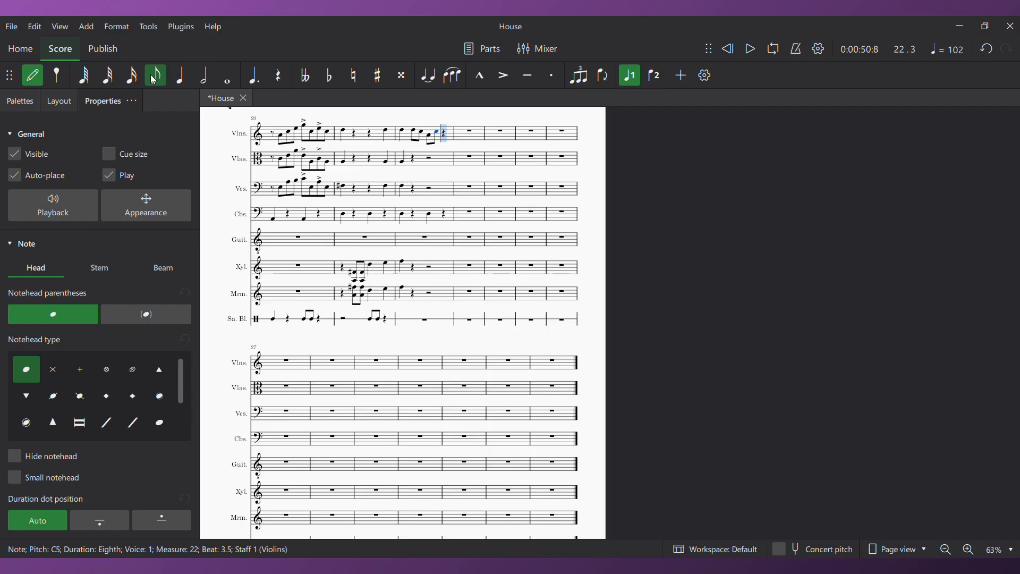
pyautogui.press('d')
pyautogui.press('b')
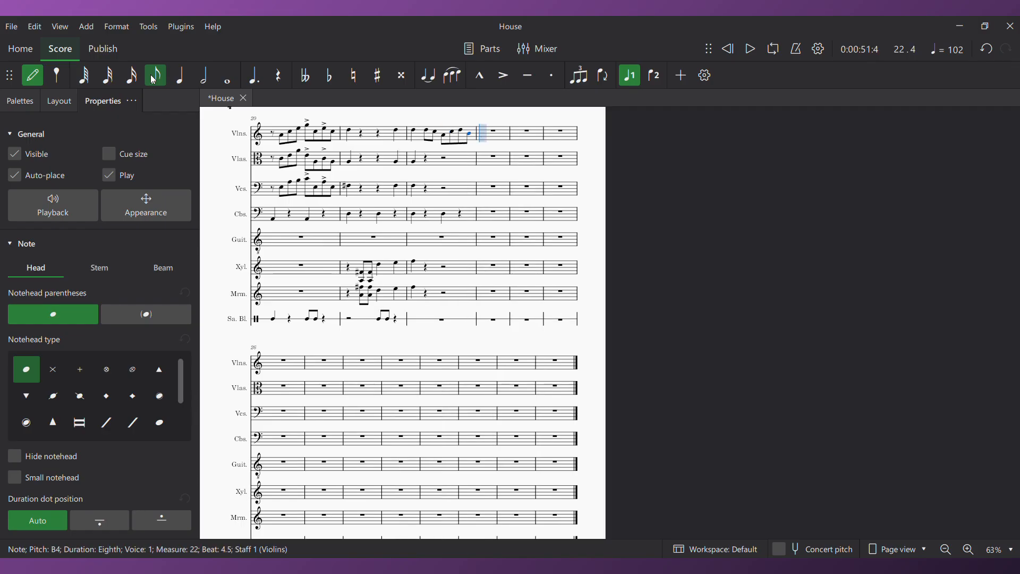
pyautogui.press('Escape')
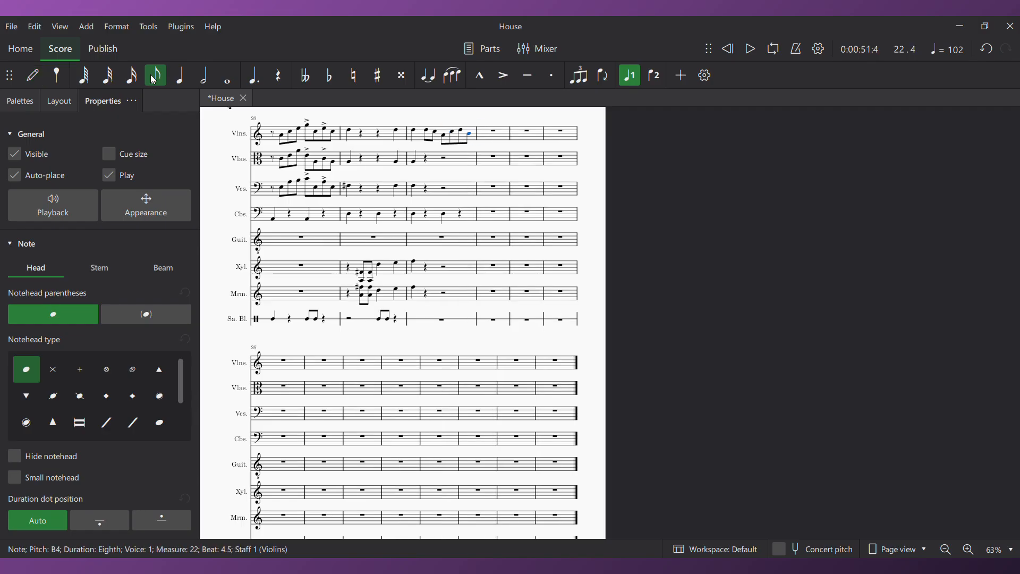
# Play back measure 22 from beat 1 to check the Violins' eighth-note line
pyautogui.click(415, 134)
pyautogui.press('space')
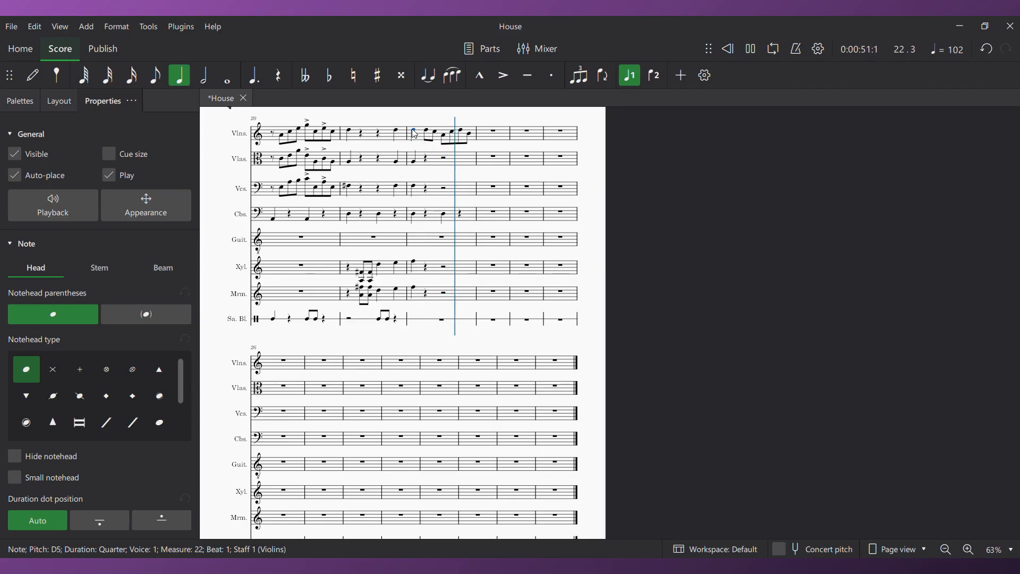
pyautogui.press('space')
# Replace the Violins' A4 on beat 3 of measure 22 with an eighth rest and play the measure back
pyautogui.click(445, 139)
pyautogui.press('Delete')
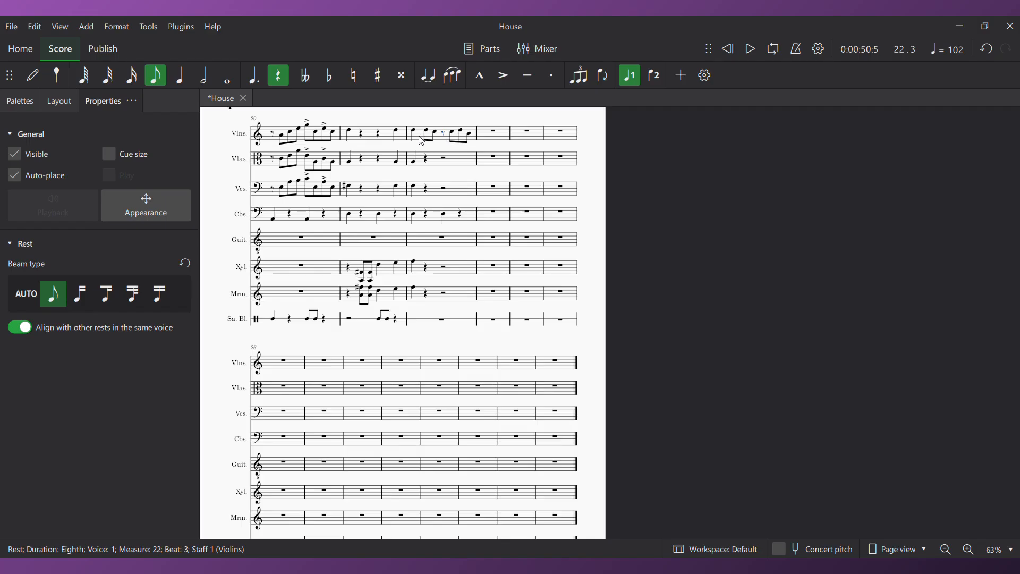
pyautogui.click(416, 132)
pyautogui.press('space')
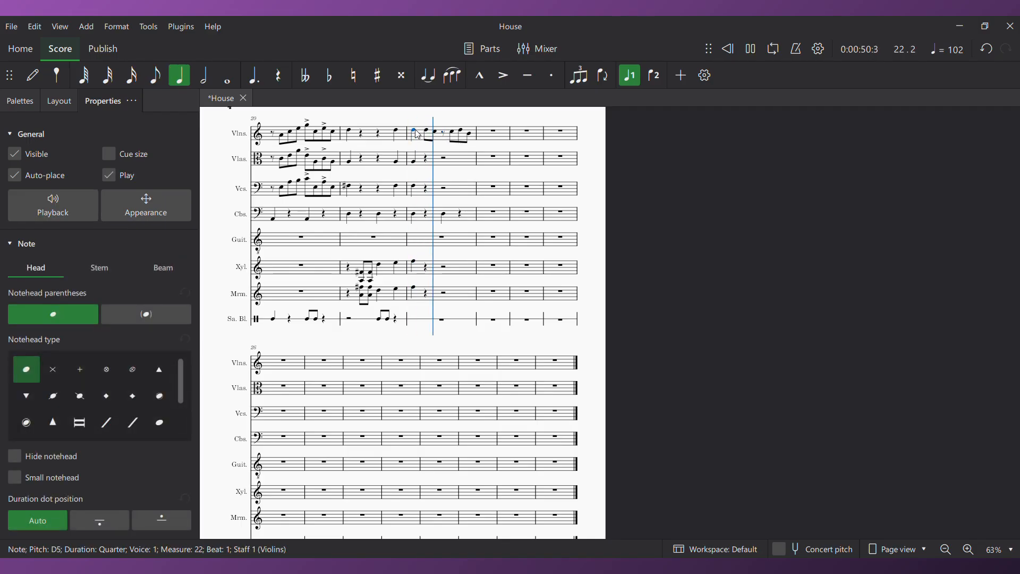
pyautogui.press('space')
# Rework beats 1 and 2 of the Violins' measure 22 into eighth notes D5, A4, C5 and D5
pyautogui.press('n')
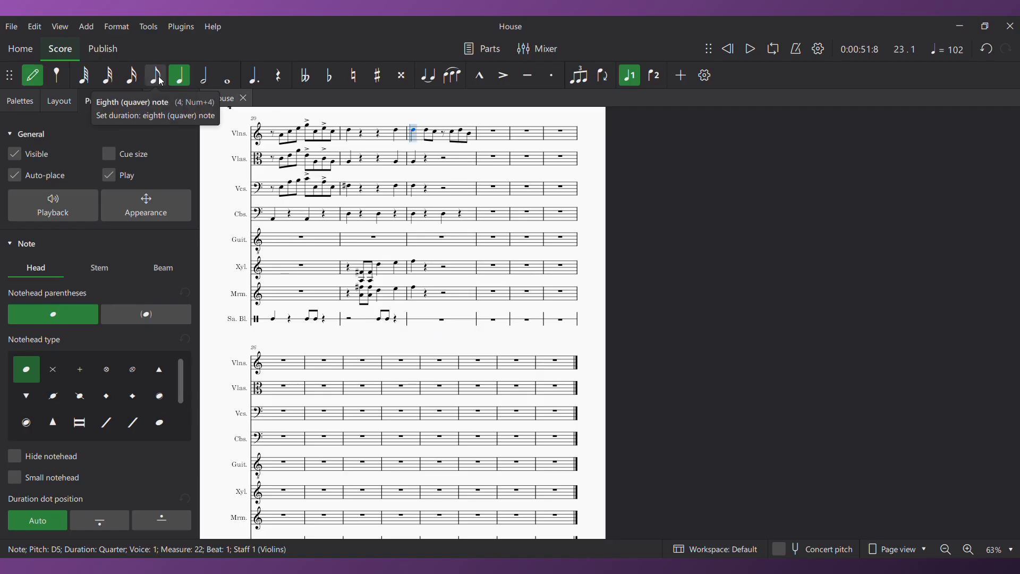
pyautogui.press('Right')
pyautogui.click(156, 76)
pyautogui.press('a')
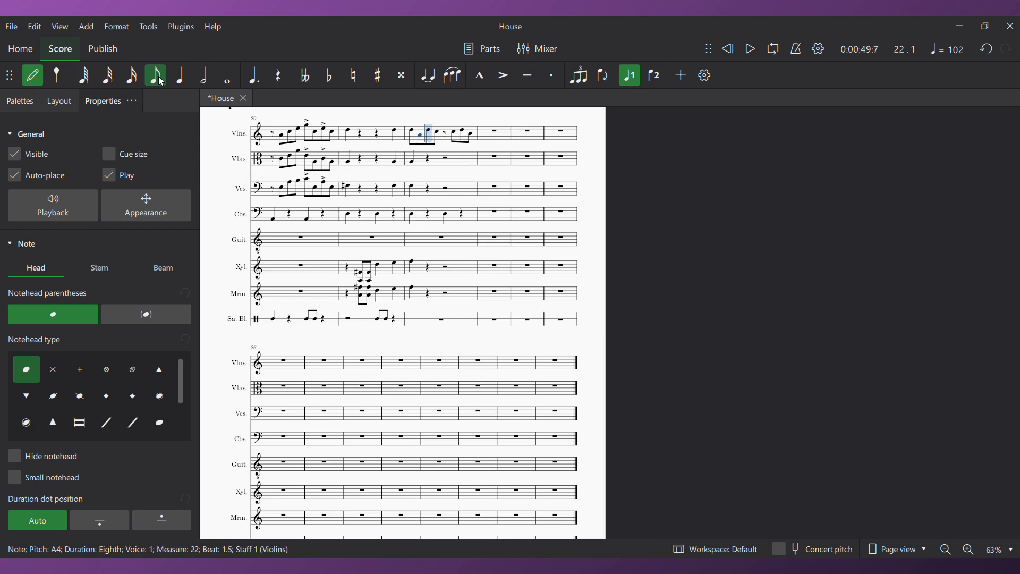
pyautogui.press('c')
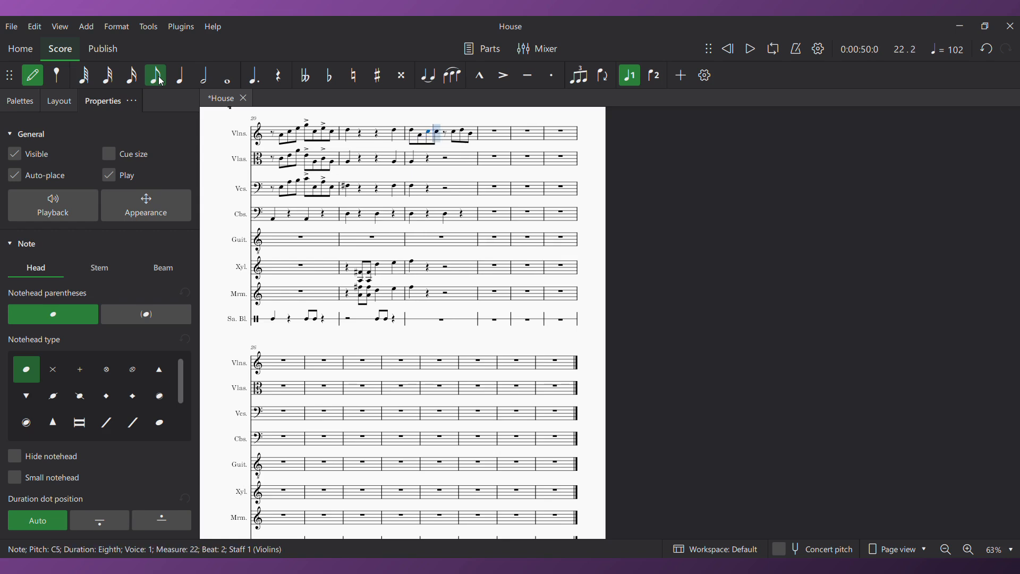
pyautogui.press('d')
pyautogui.press('Escape')
pyautogui.press('Right')
pyautogui.press('Right')
pyautogui.press('Right')
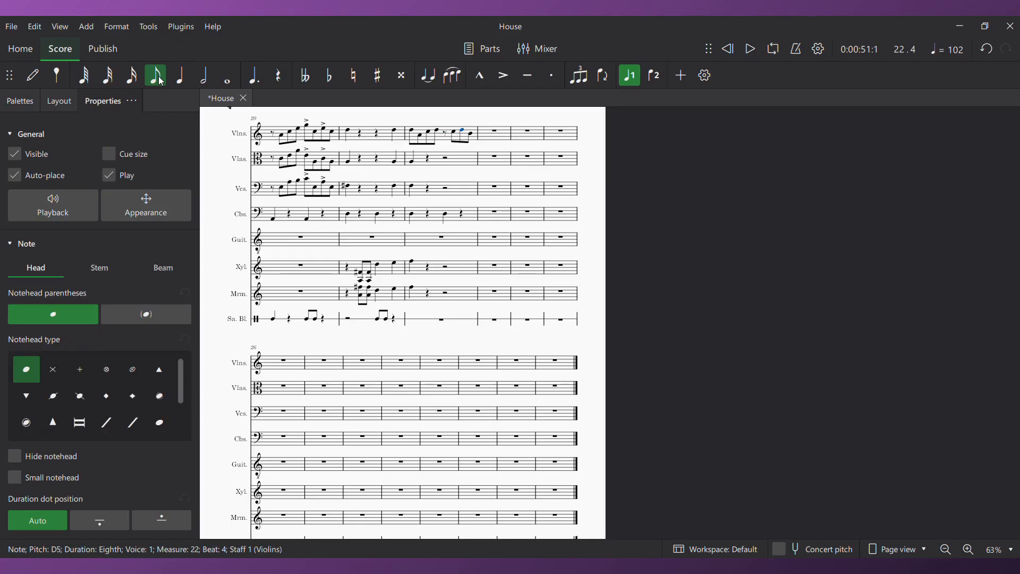
pyautogui.press('Right')
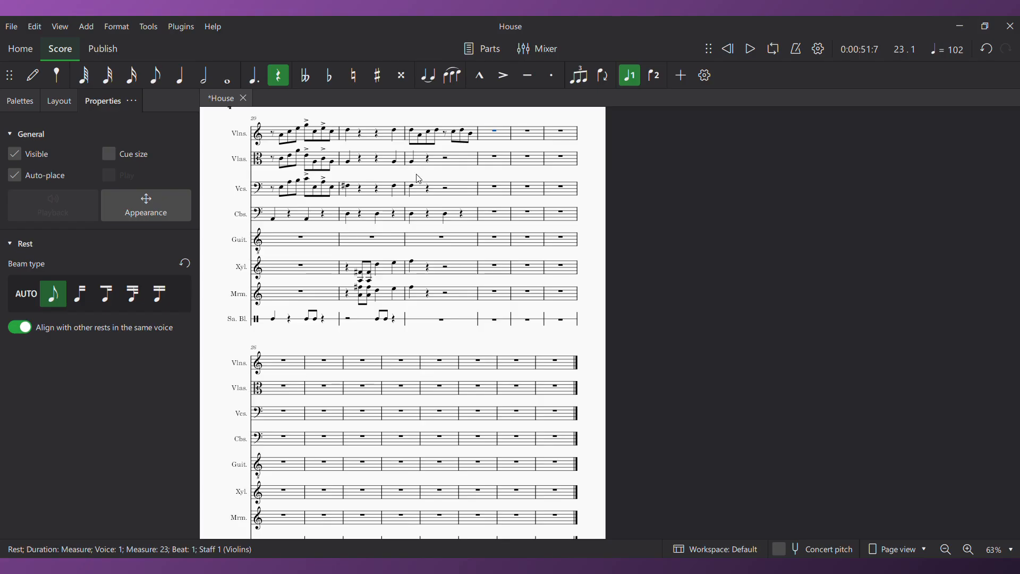
# Enter Contrabasses eighth notes E3 on the second half of beat 4 in measure 22 and A3 on beat 1 of measure 23
pyautogui.click(462, 214)
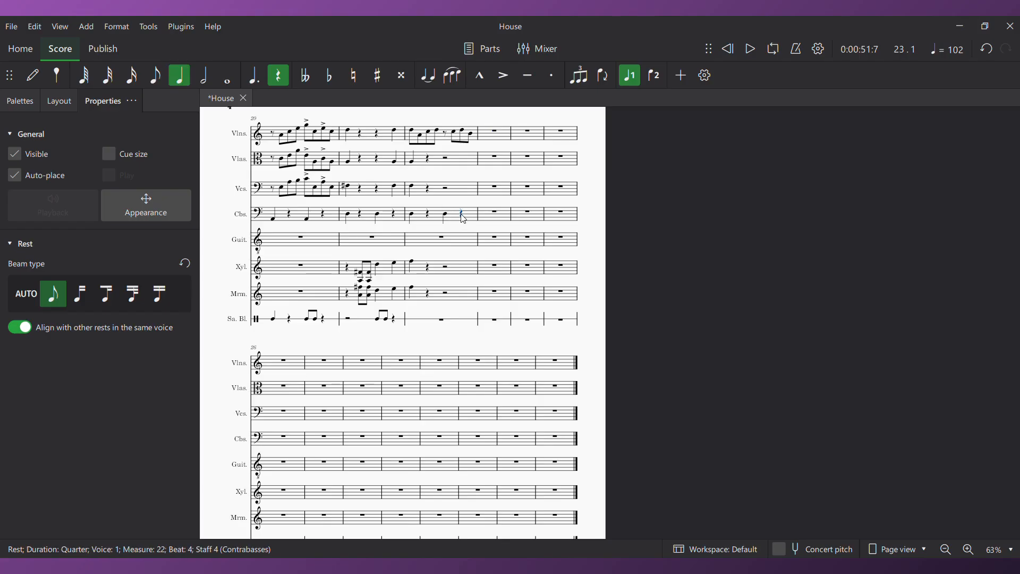
pyautogui.click(155, 76)
pyautogui.press('e')
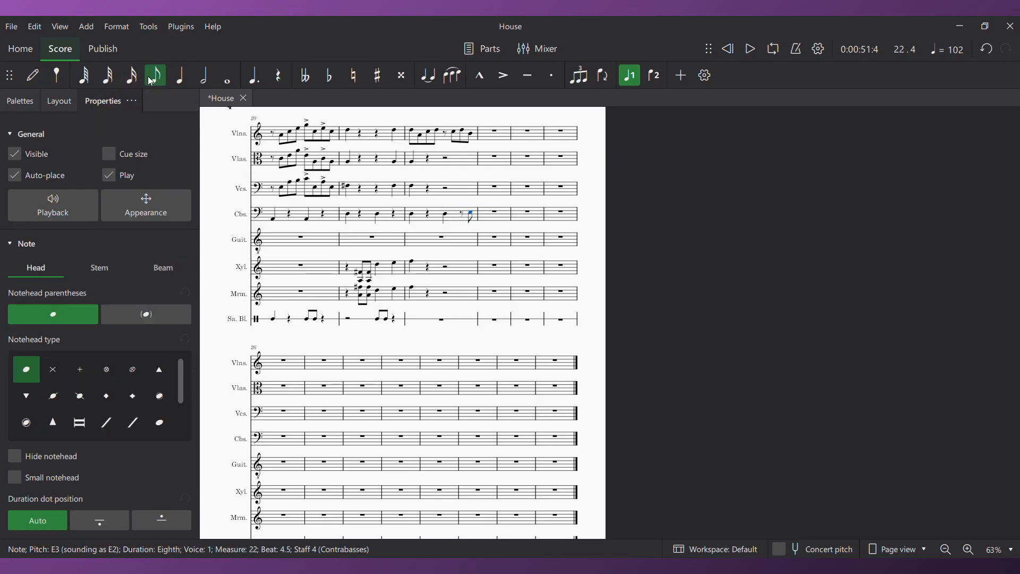
pyautogui.press('n')
pyautogui.press('Right')
pyautogui.press('a')
pyautogui.press('Escape')
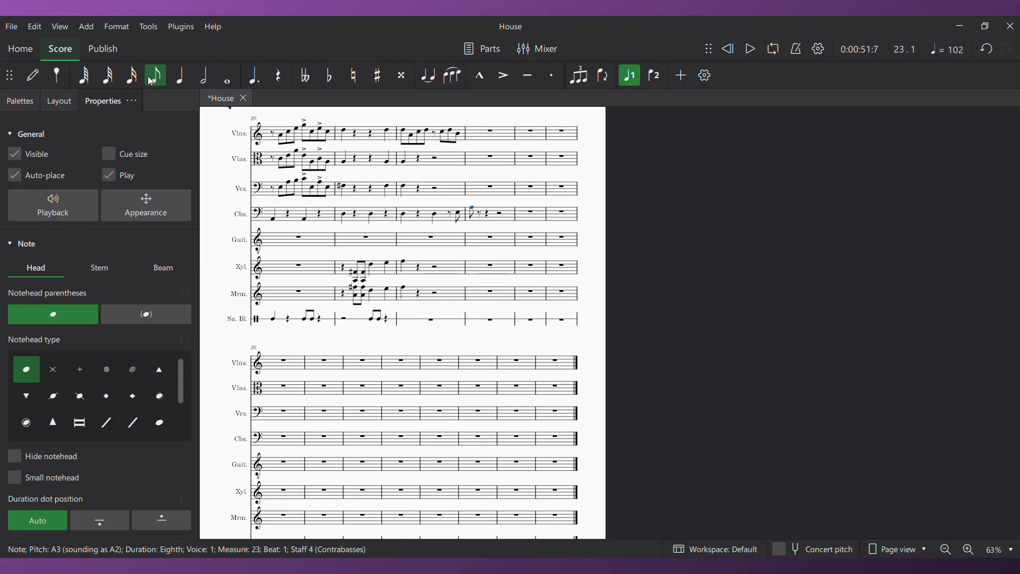
# Make the Contrabasses play quarter-note A2 on beats 1 and 3 of measure 23, with quarter rests between and after
pyautogui.press('pagedown')
pyautogui.press('pageup')
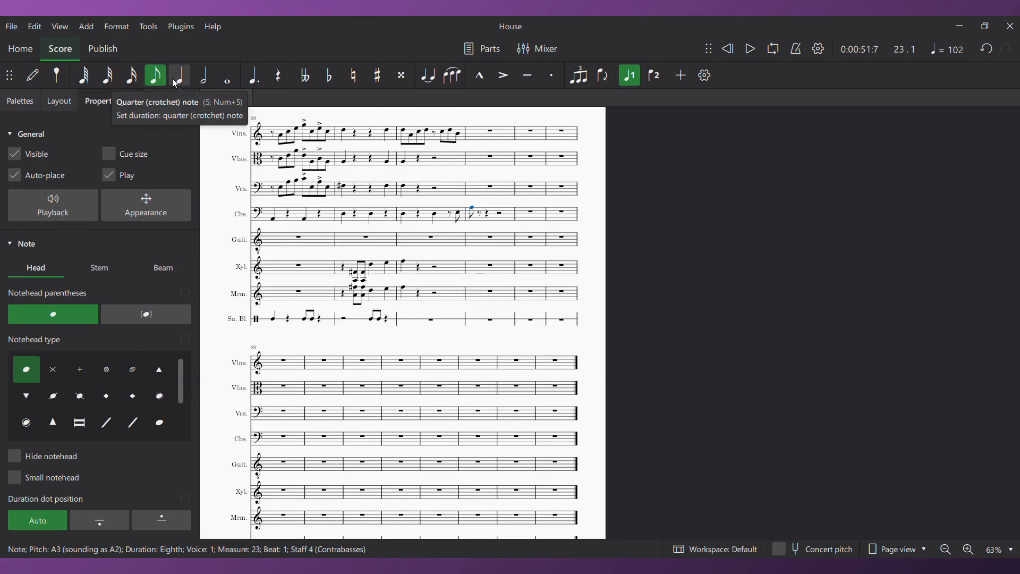
pyautogui.click(180, 76)
pyautogui.press('Right')
pyautogui.press('Right')
pyautogui.press('Right')
pyautogui.press('Right')
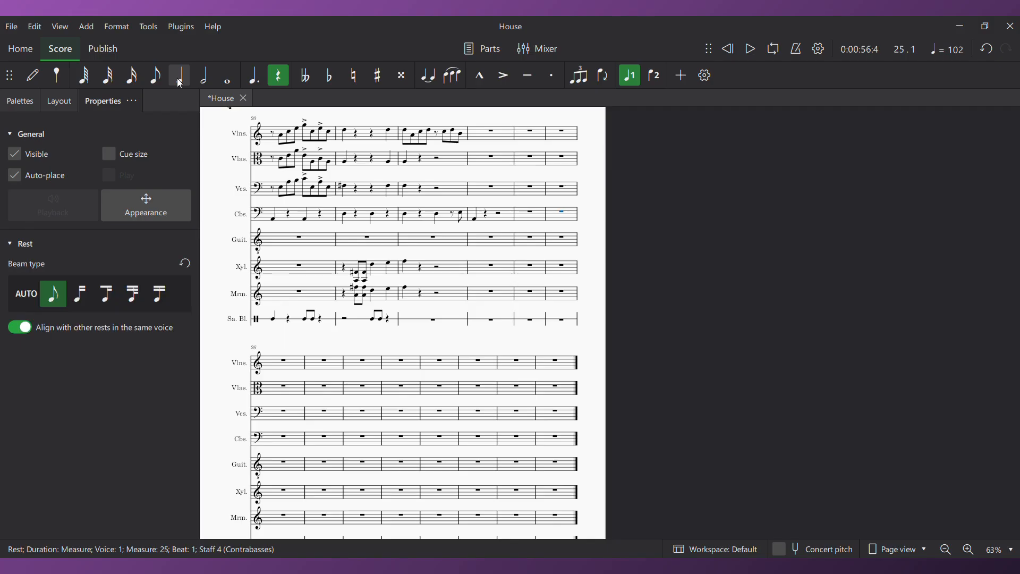
pyautogui.press('Left')
pyautogui.press('6')
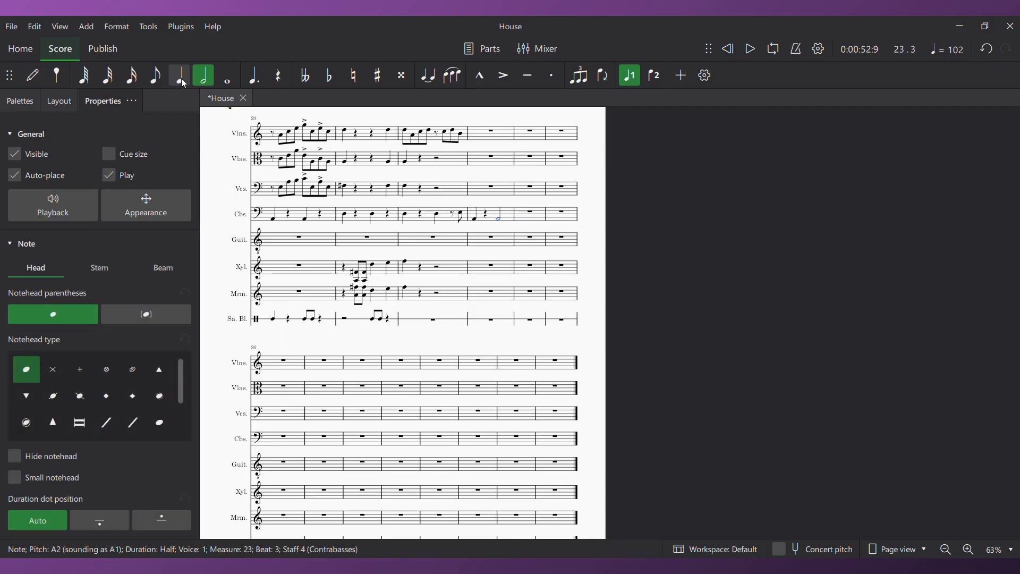
pyautogui.click(180, 76)
# Play back the score from beat 1 of measure 19 into measure 22 to hear the new parts in context
pyautogui.hscroll(-5, 223, 239)
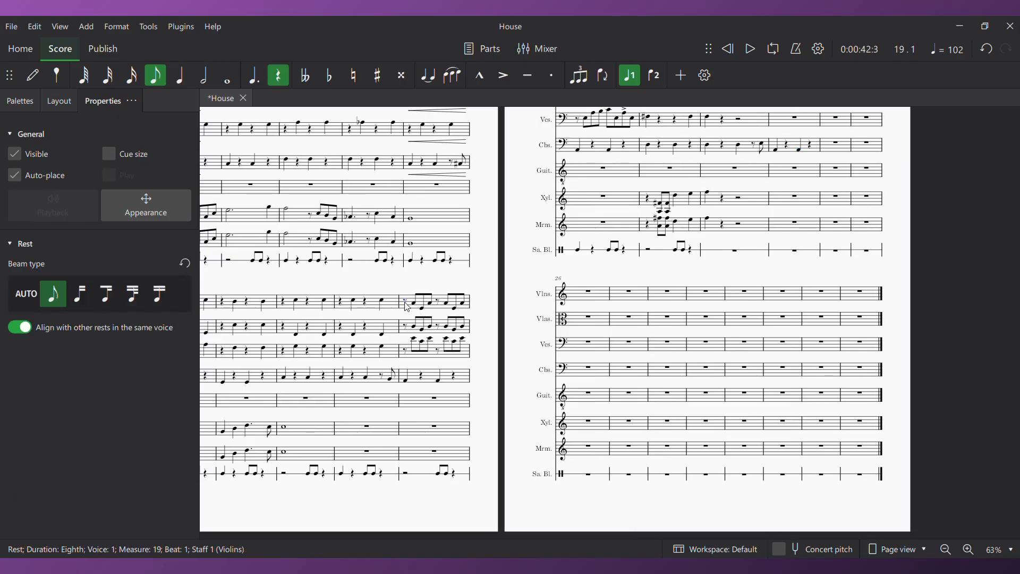
pyautogui.press('space')
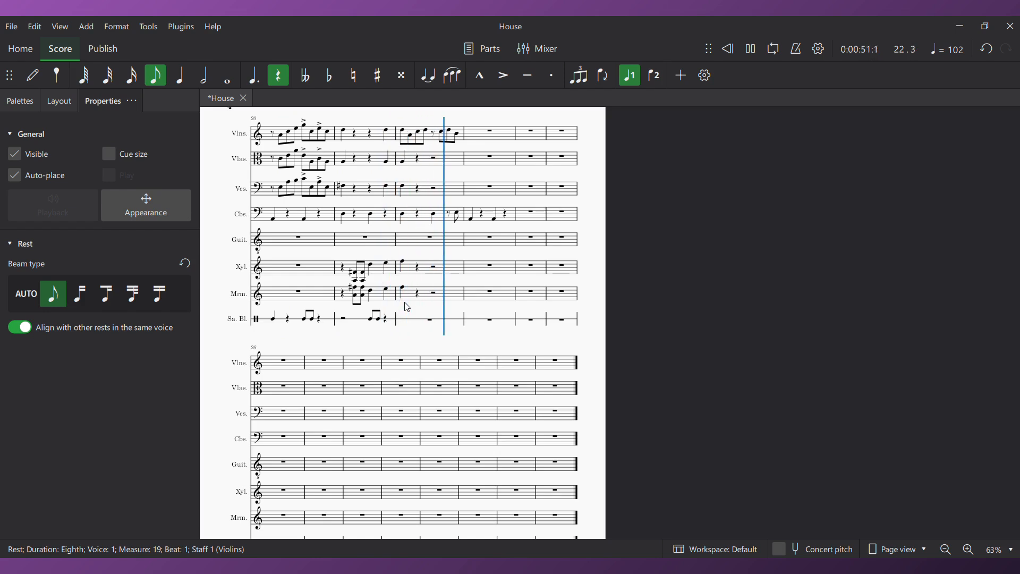
pyautogui.press('space')
# Delete the Contrabasses' eighth note at the end of measure 22 and play the measure back from beat 1
pyautogui.click(459, 217)
pyautogui.press('Delete')
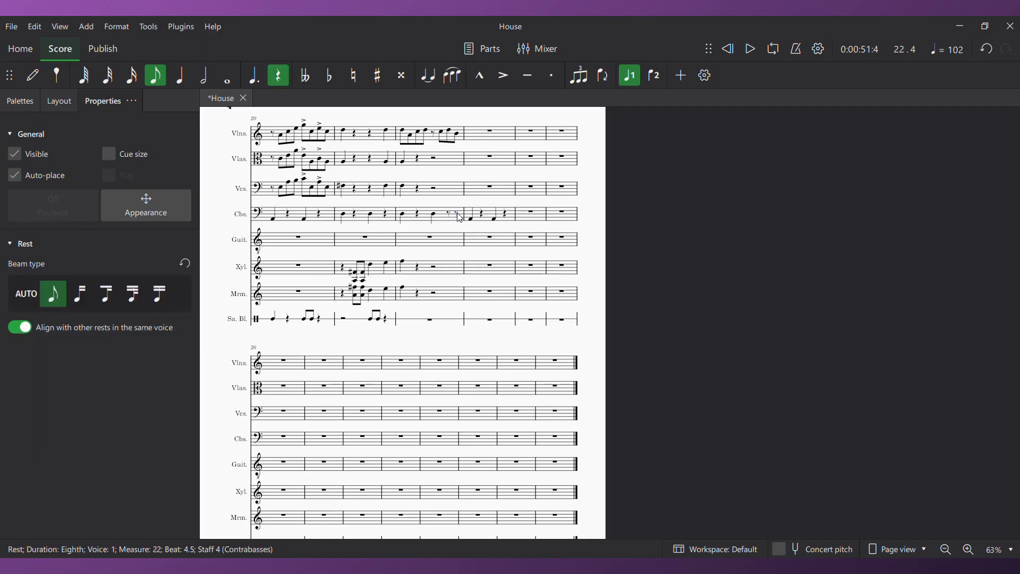
pyautogui.click(405, 135)
pyautogui.press('space')
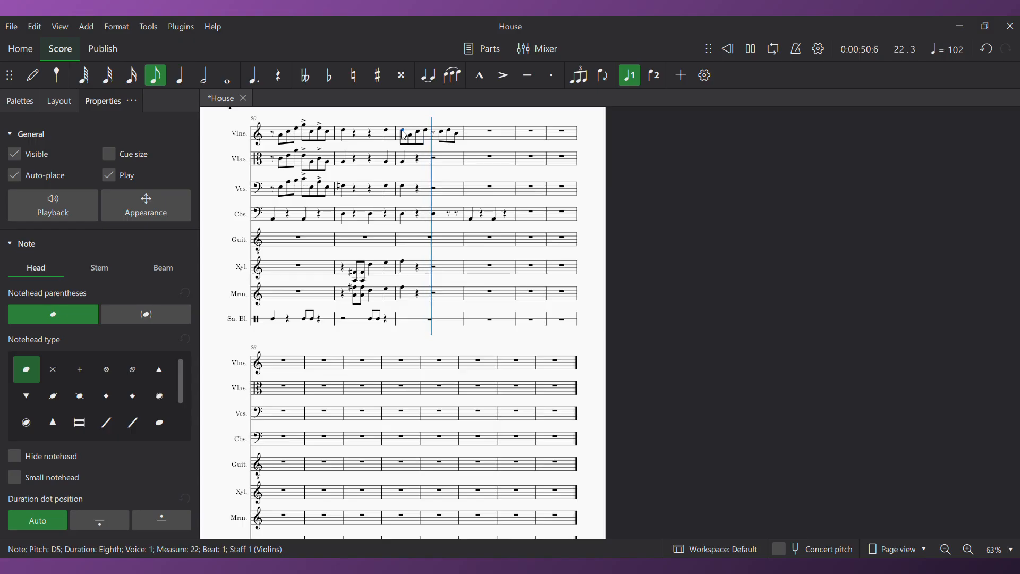
pyautogui.press('space')
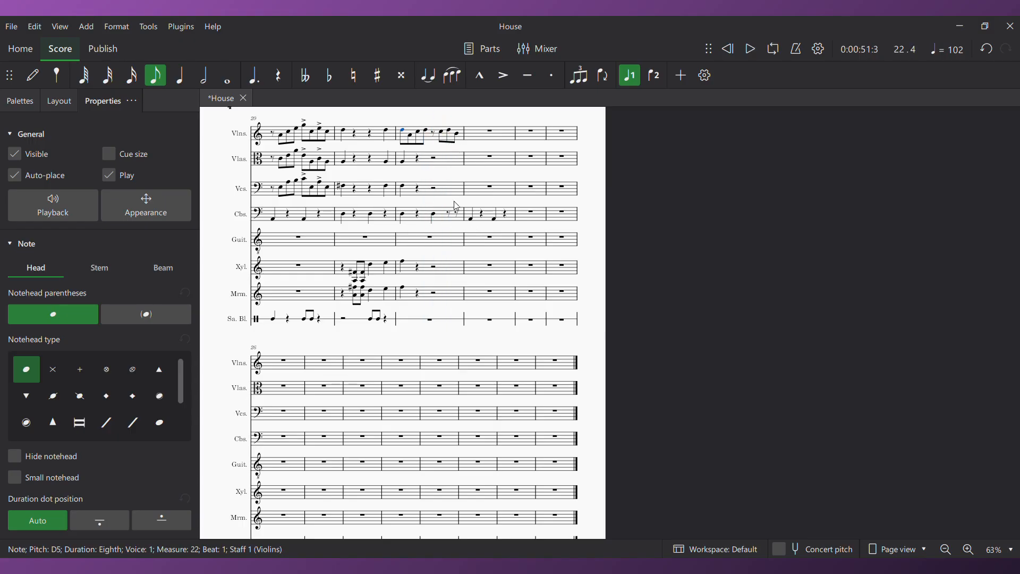
# Switch to the score "Merydian First Town", hide its Mixer and find the closing passage around measure 36 for reference
pyautogui.click(582, 489)
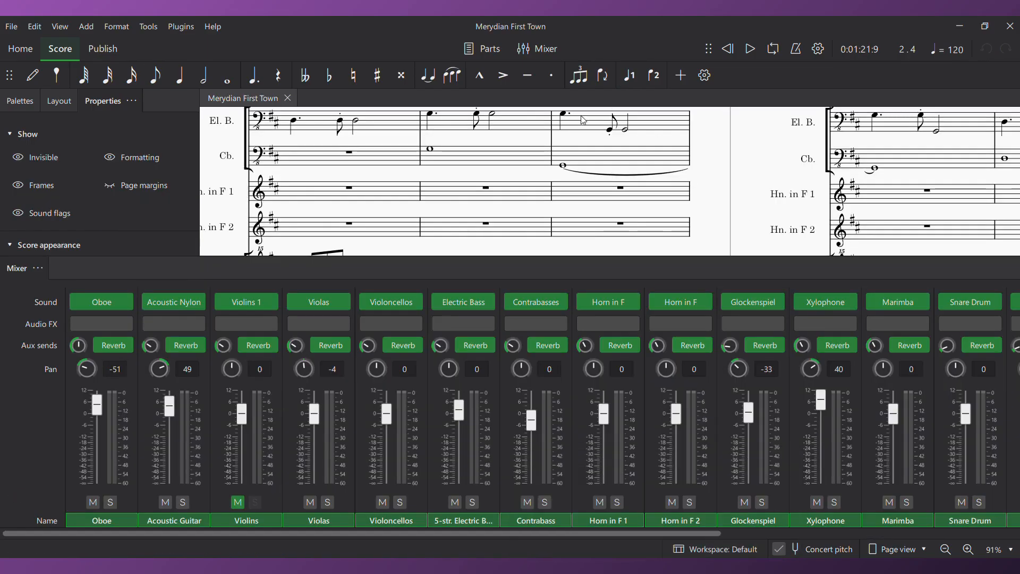
pyautogui.press('F10')
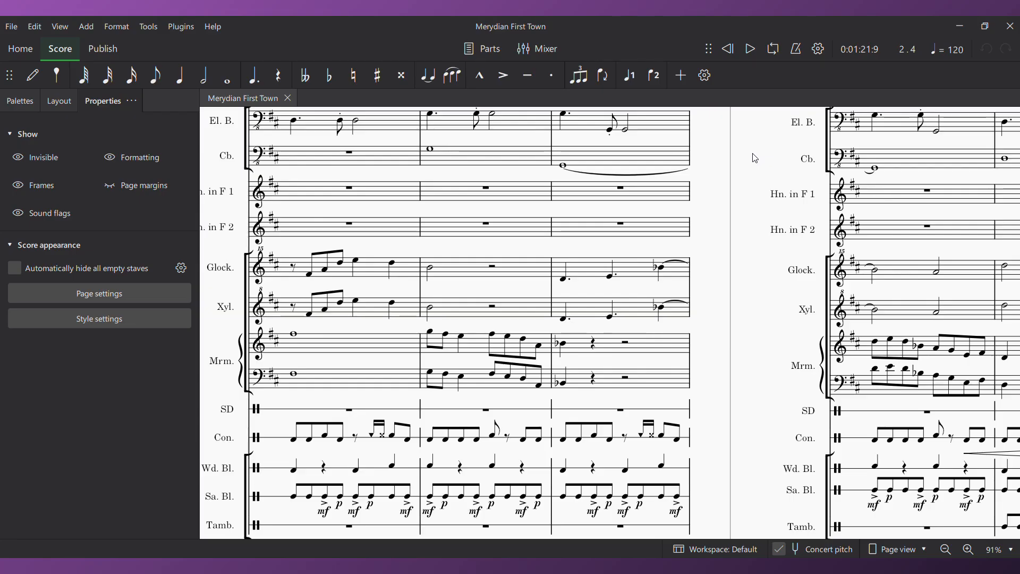
pyautogui.scroll(-5, 755, 157)
pyautogui.hscroll(15, 609, 285)
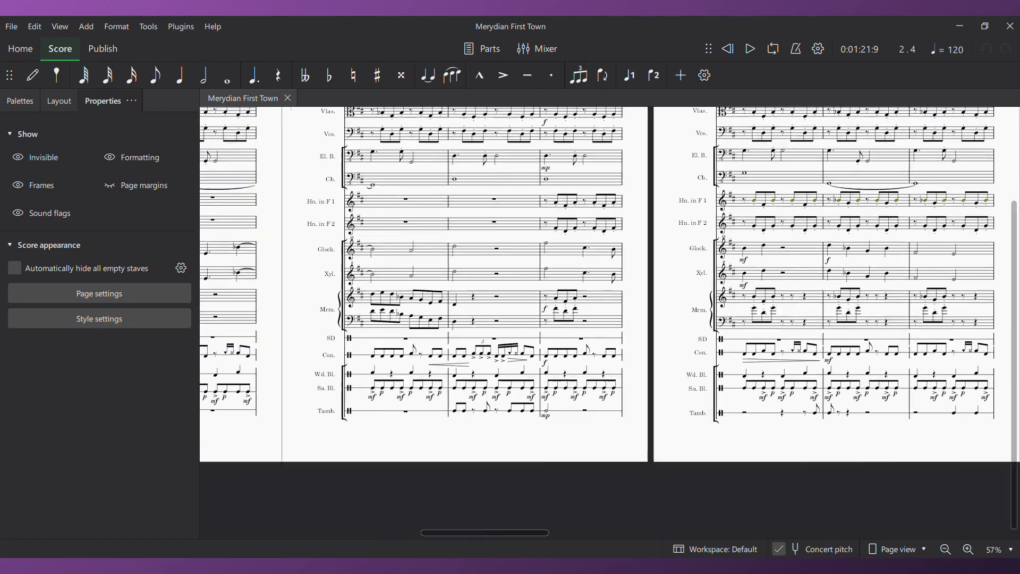
pyautogui.hscroll(15, 610, 286)
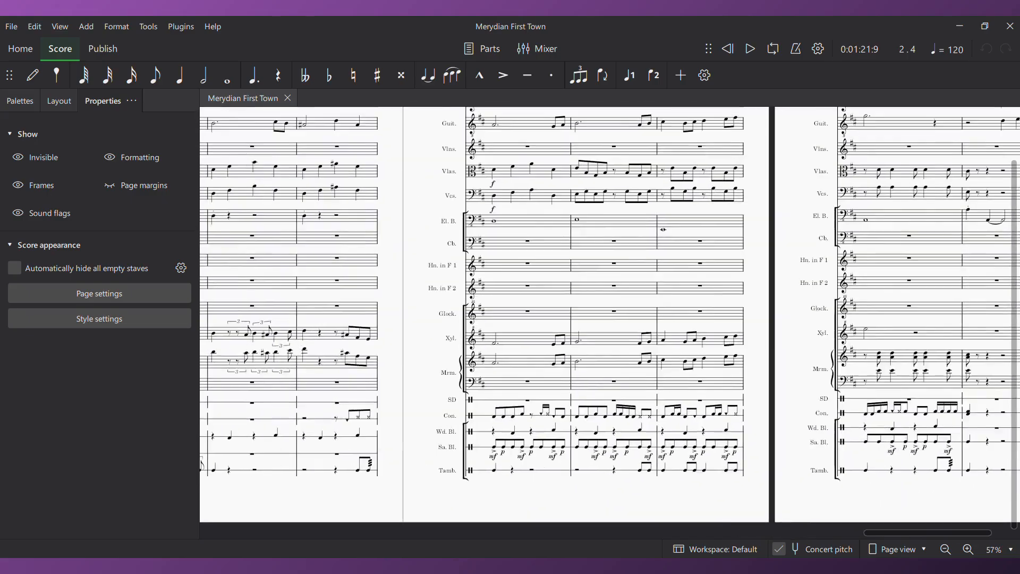
pyautogui.moveTo(612, 473); pyautogui.dragTo(553, 477)
pyautogui.moveTo(764, 477); pyautogui.dragTo(595, 474)
pyautogui.press('Escape')
pyautogui.moveTo(585, 319); pyautogui.dragTo(670, 333)
pyautogui.scroll(2, 579, 412)
pyautogui.scroll(-1, 579, 412)
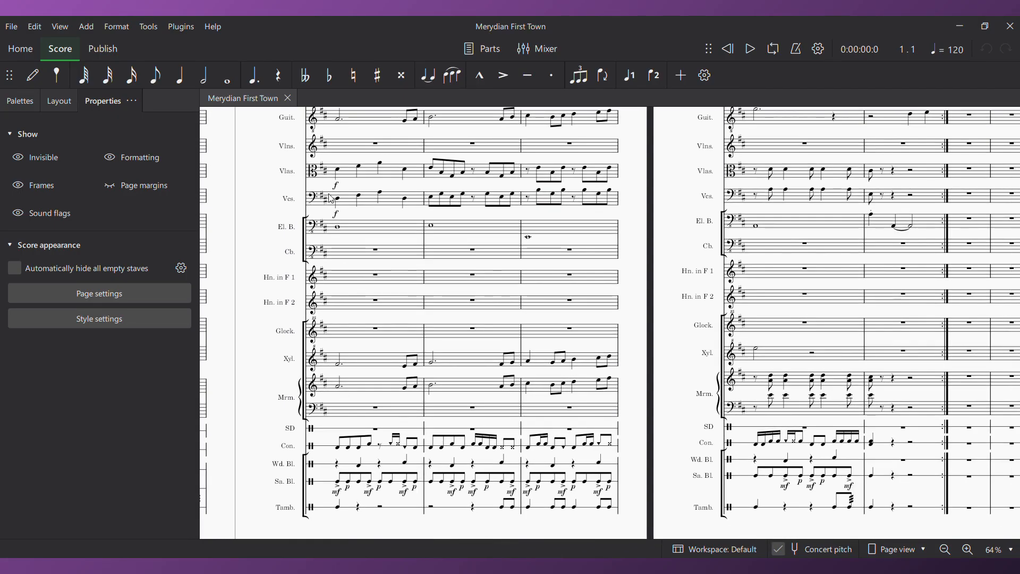
# Examine the Electric Bass whole notes in measures 36 to 39, and return to the score "House"
pyautogui.click(338, 229)
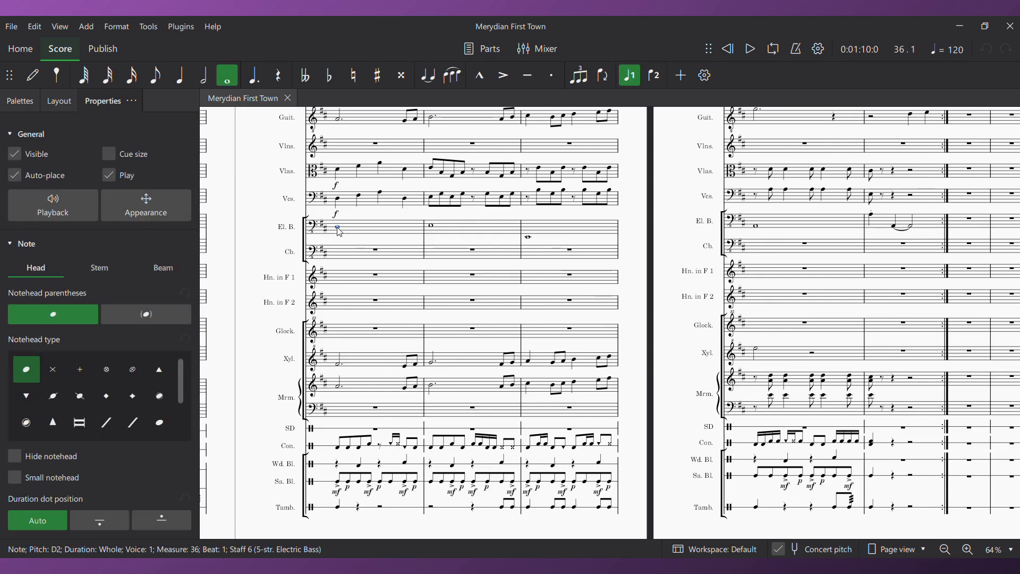
pyautogui.moveTo(271, 246); pyautogui.dragTo(415, 259)
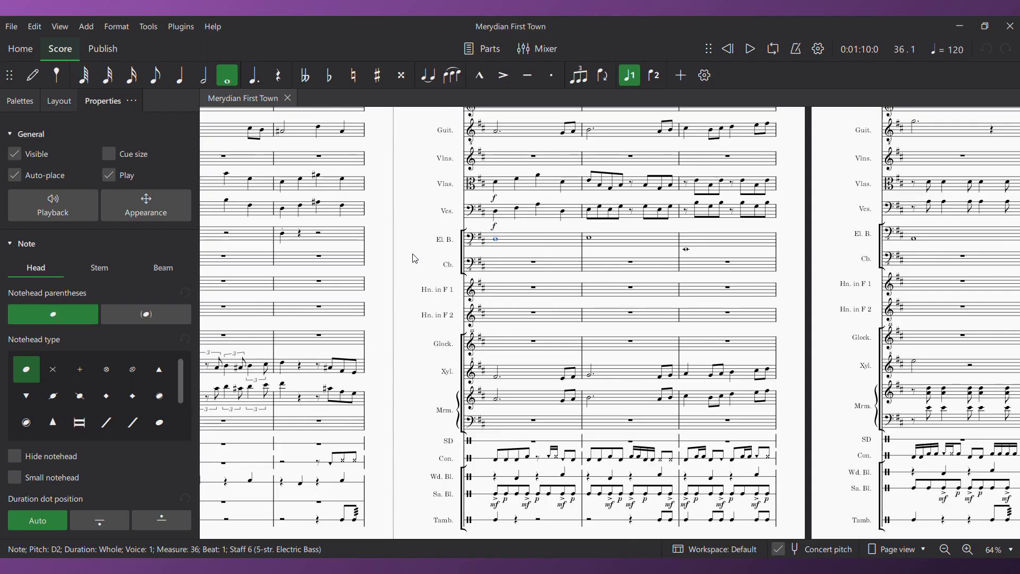
pyautogui.press('Right')
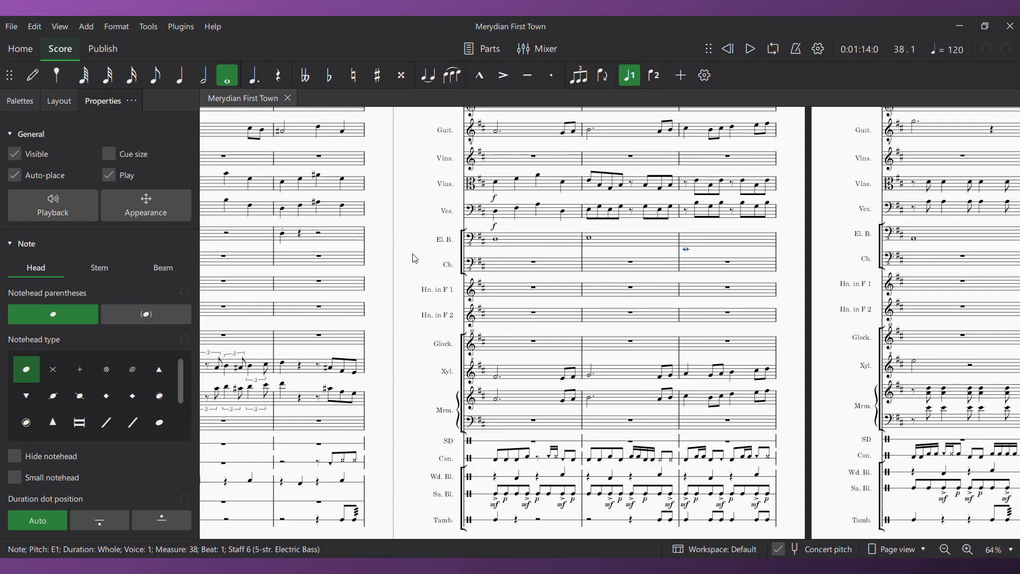
pyautogui.press('Right')
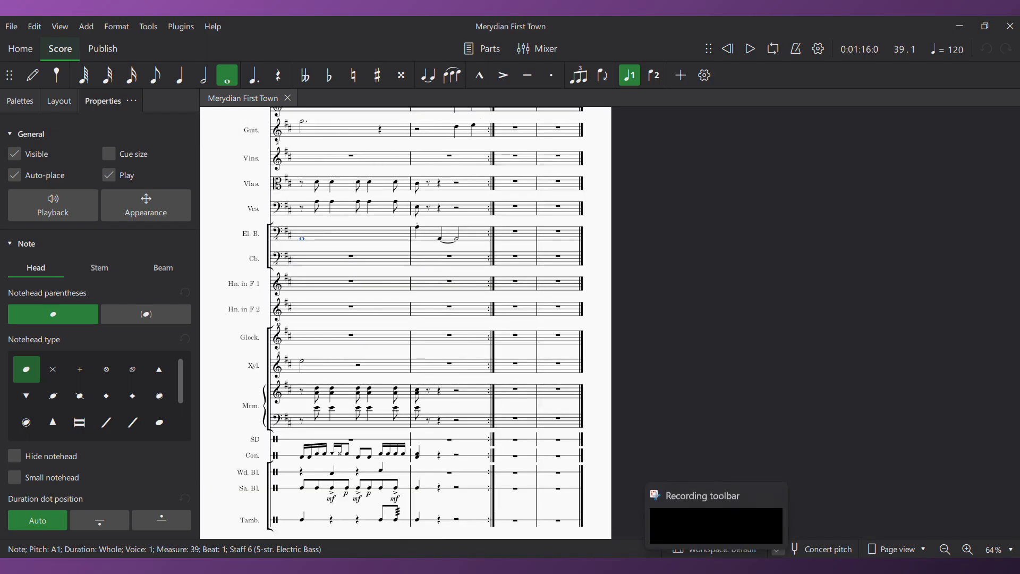
pyautogui.click(706, 511)
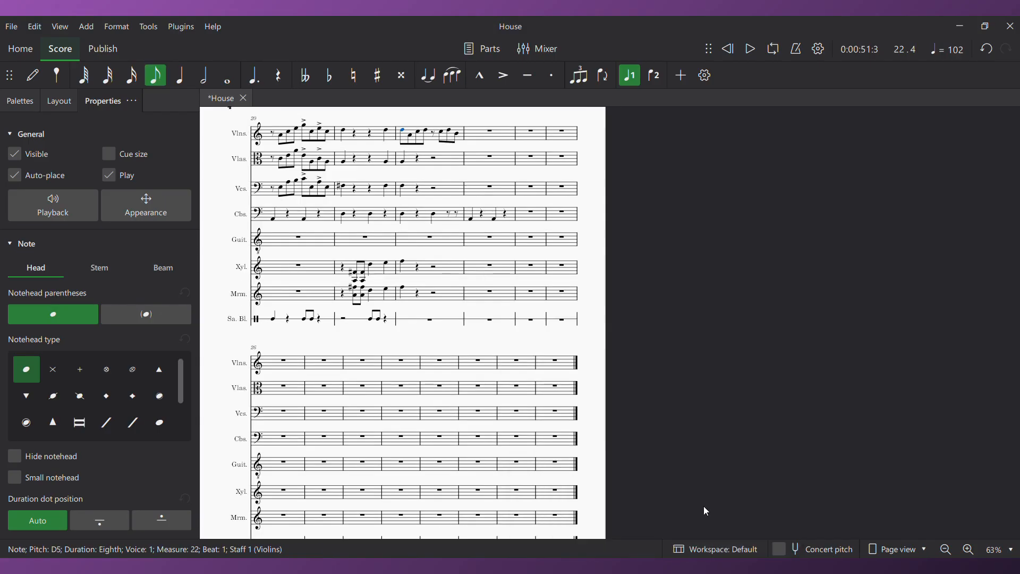
# Play back the score from the Contrabasses' first note of measure 21 through measure 22
pyautogui.click(344, 215)
pyautogui.press('space')
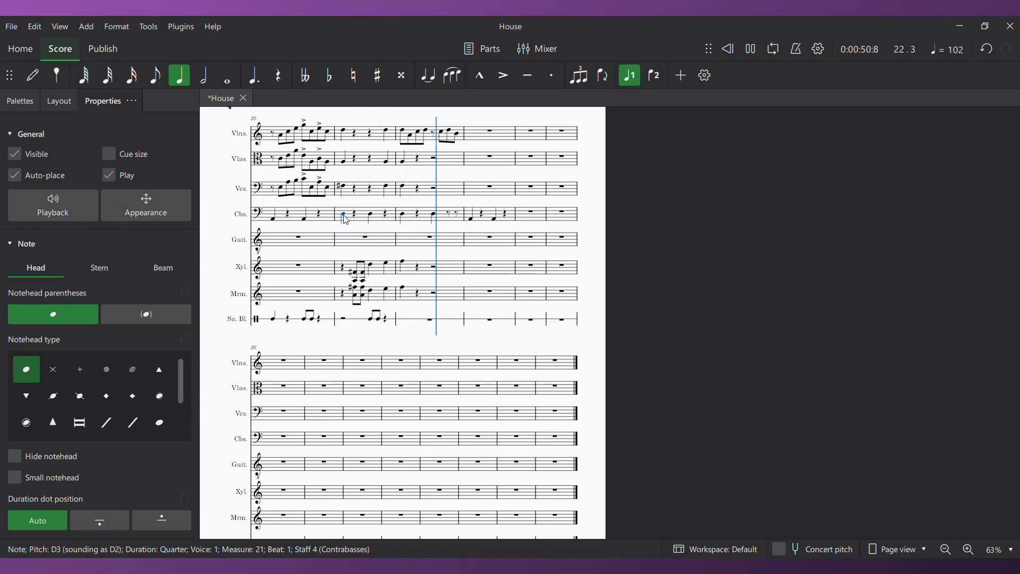
pyautogui.press('space')
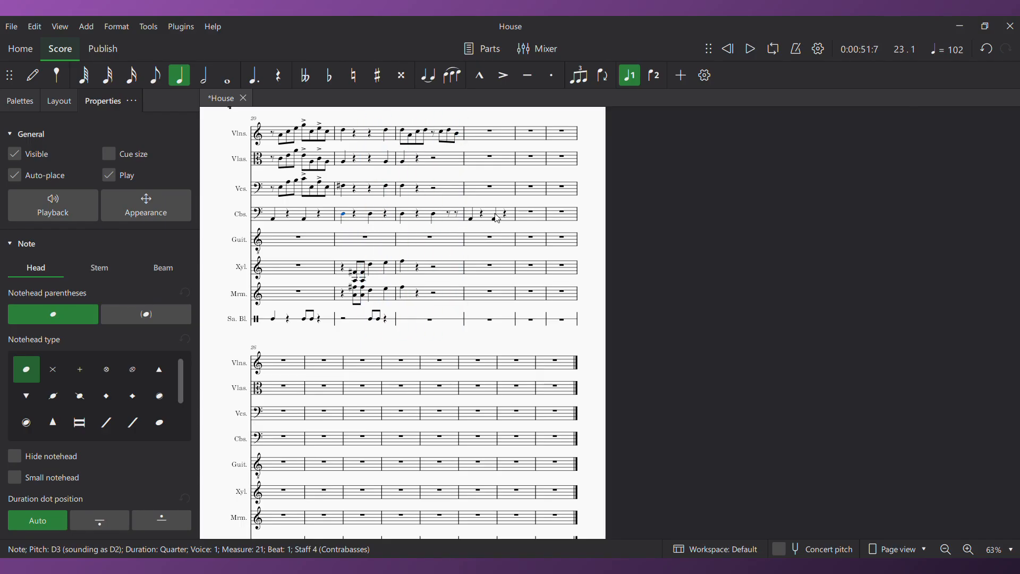
# Combine the two Contrabasses eighth rests on beat 4 of measure 22 into one quarter rest
pyautogui.click(452, 216)
pyautogui.press('5')
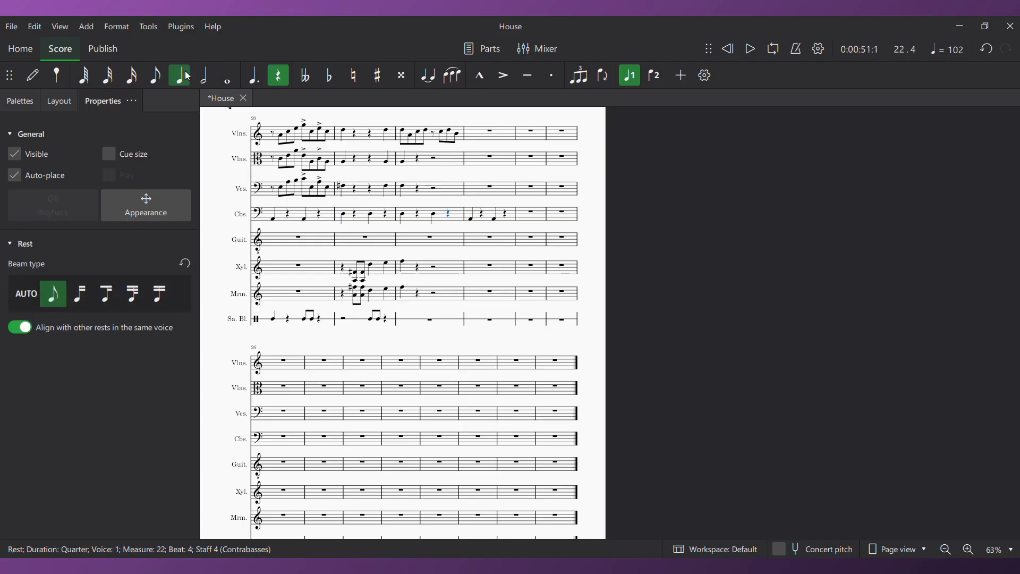
pyautogui.click(407, 141)
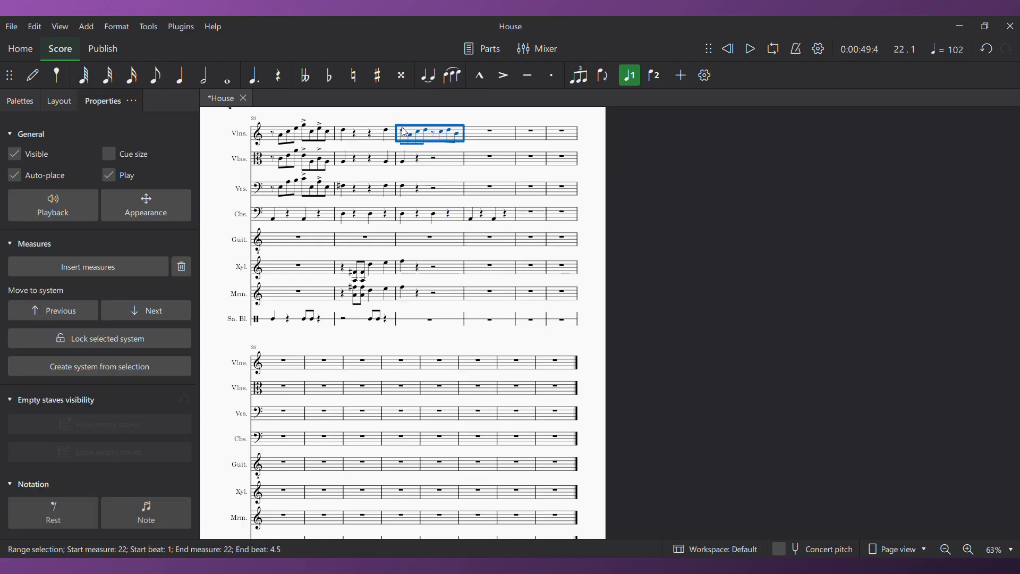
pyautogui.click(450, 215)
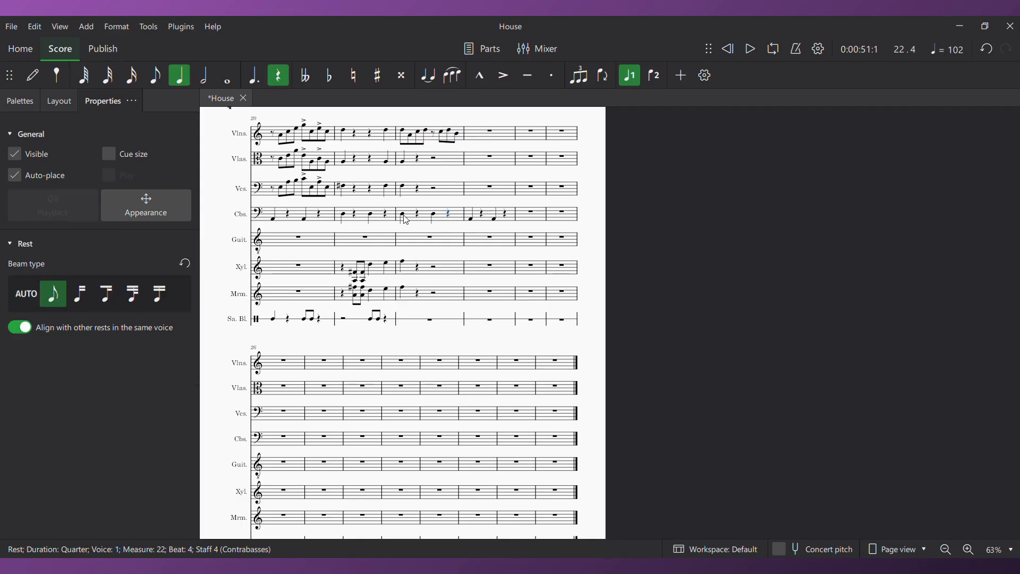
# Change the Contrabasses' measure 23 notes to D3 and fill measure 24 with quarter-note G2 on beats 1 and 3
pyautogui.click(405, 217)
pyautogui.click(475, 222)
pyautogui.click(534, 215)
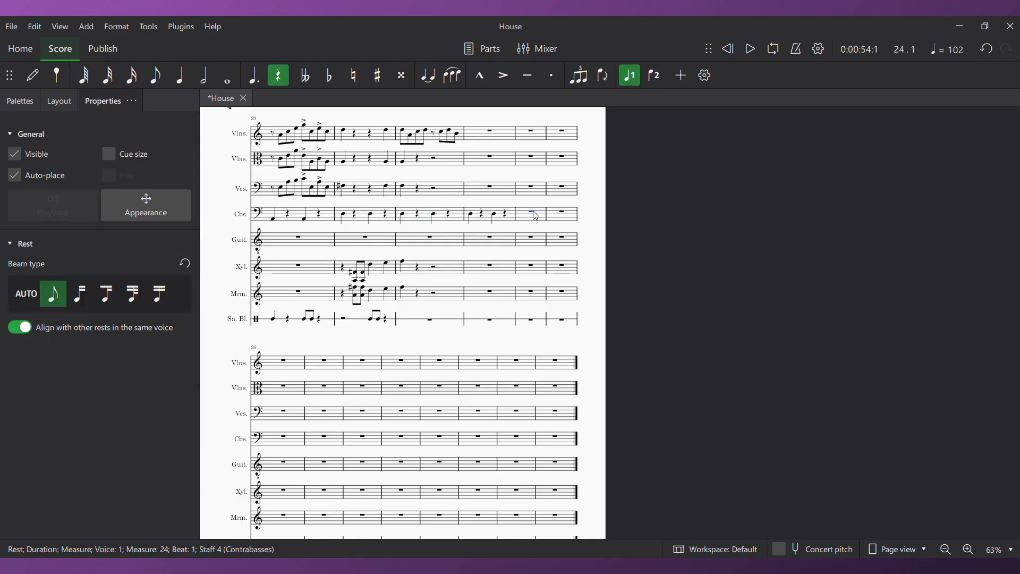
pyautogui.hotkey('ctrl', 'v')
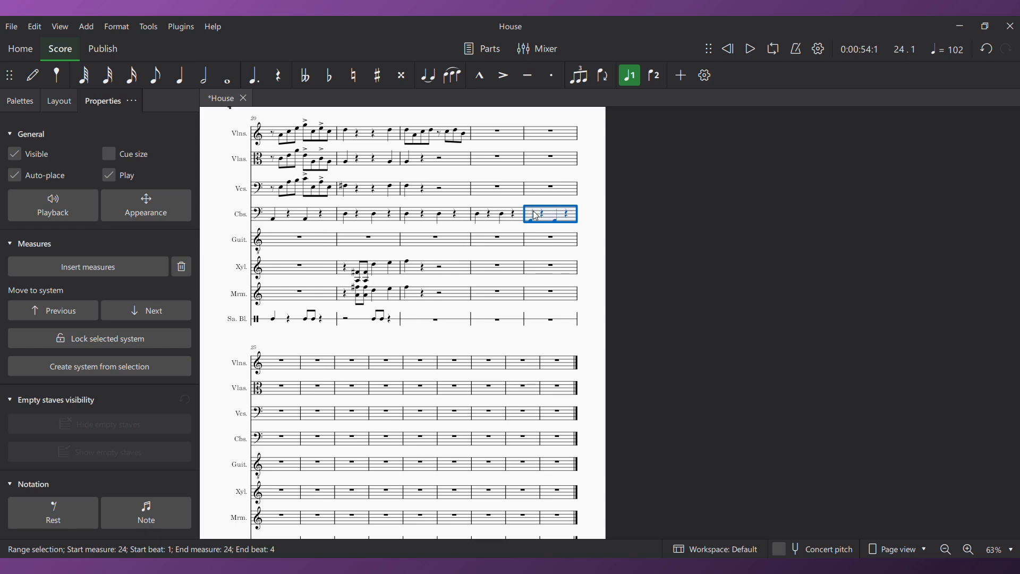
# Play back the score from the Violins' first note of measure 22
pyautogui.press('space')
pyautogui.click(410, 135)
pyautogui.press('space')
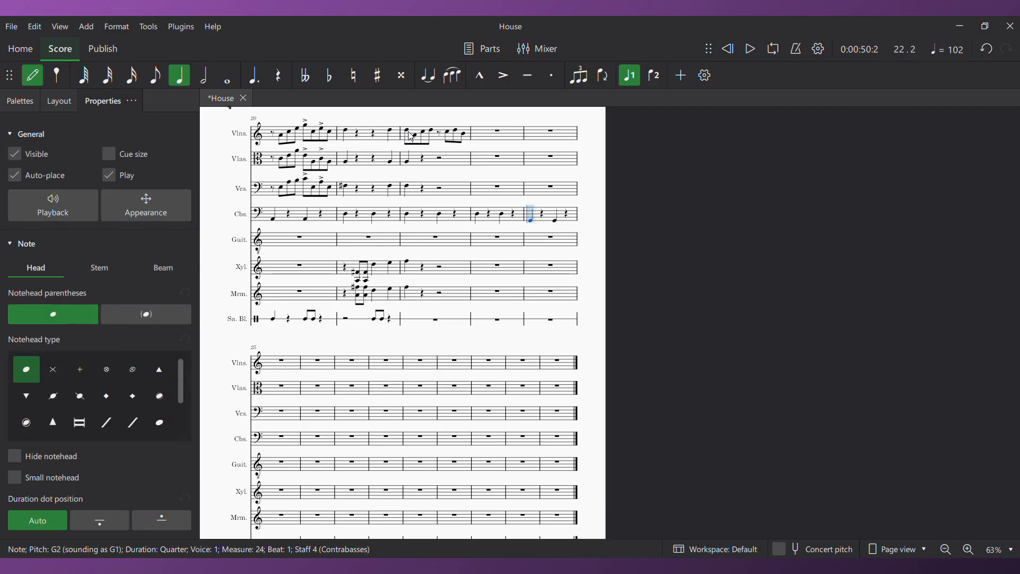
# Lengthen the Violins' D5 on beat 1 of measure 22 to a quarter note and enter a quarter-note A4 on beat 2
pyautogui.click(411, 136)
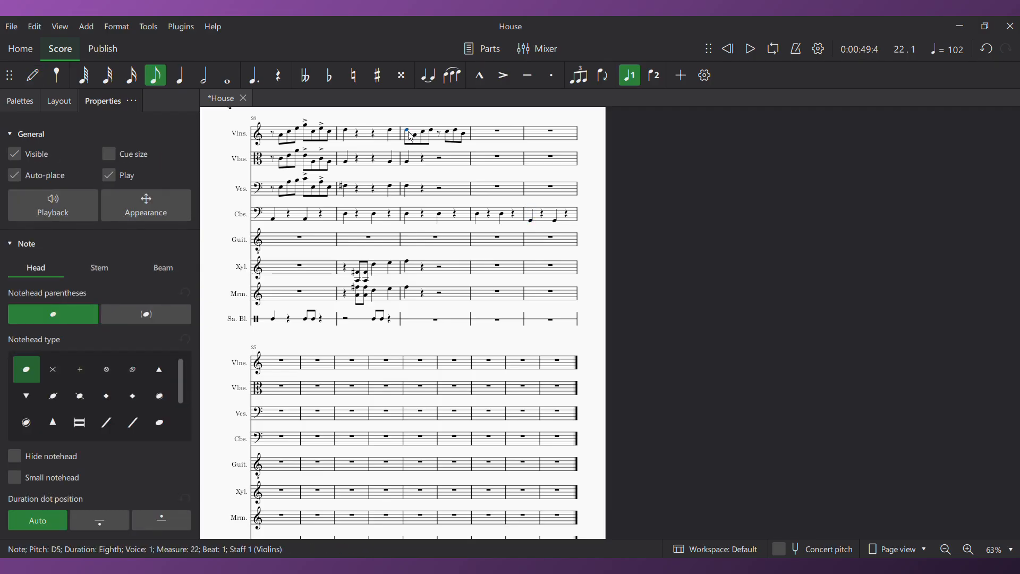
pyautogui.press('n')
pyautogui.click(182, 80)
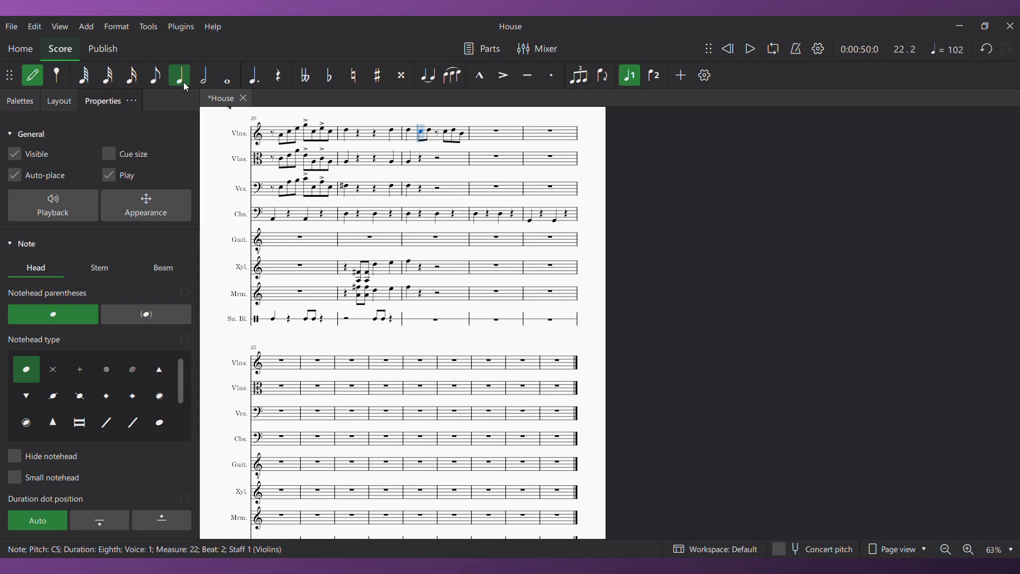
pyautogui.press('Left')
pyautogui.press('Right')
pyautogui.press('a')
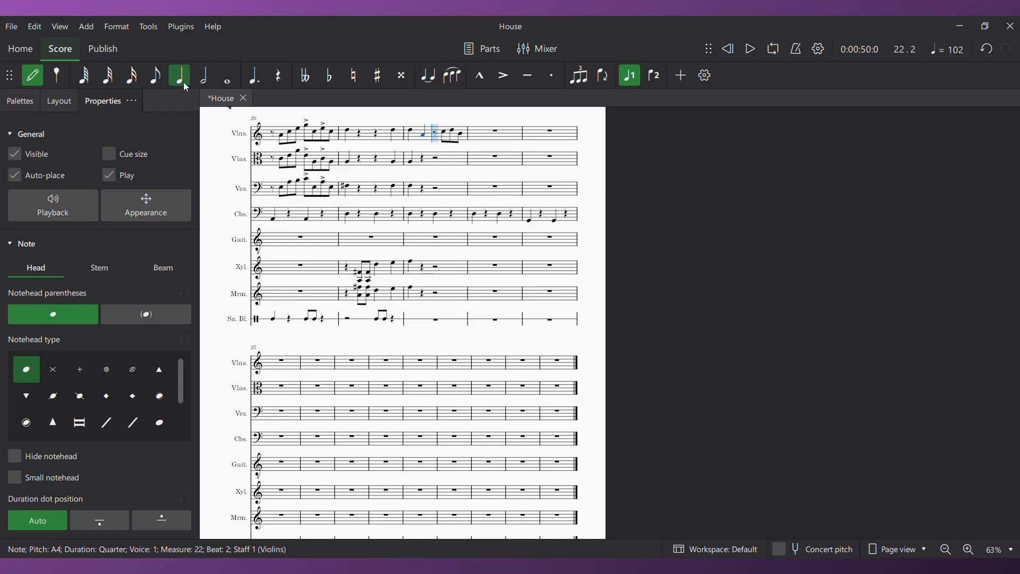
# Rewrite beats 2 to 4 of the Violins' measure 22 as an eighth-note pair, quarter-note C5, and eighth notes B4 and C5
pyautogui.click(166, 82)
pyautogui.press('c')
pyautogui.press('Down')
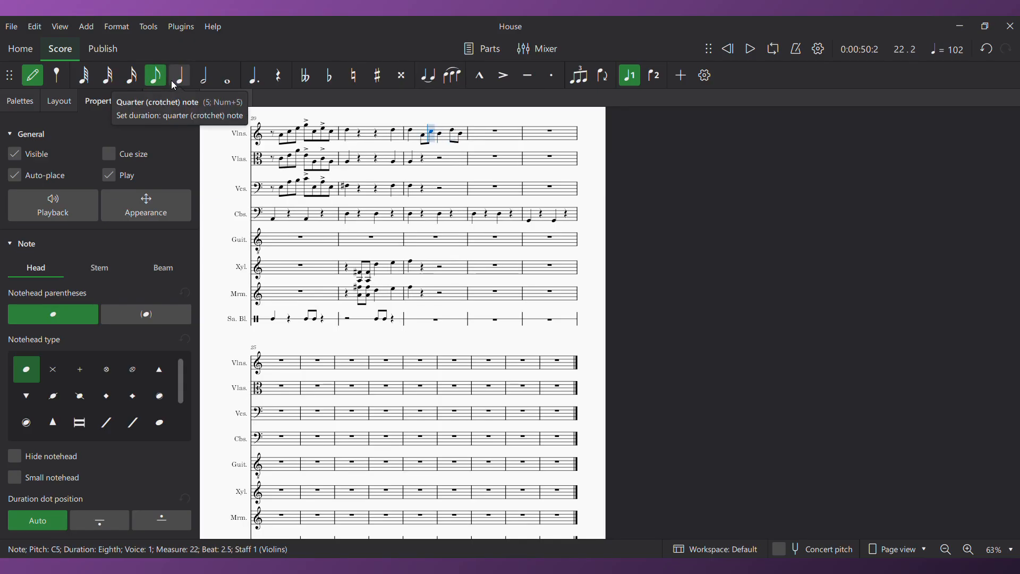
pyautogui.click(176, 84)
pyautogui.press('c')
pyautogui.click(161, 81)
pyautogui.press('b')
pyautogui.press('c')
# Enter quarter-note D5, eighth notes C5 and D5, and quarter-note E5 on beats 1 to 3 of the Violins' measure 23
pyautogui.click(181, 80)
pyautogui.press('d')
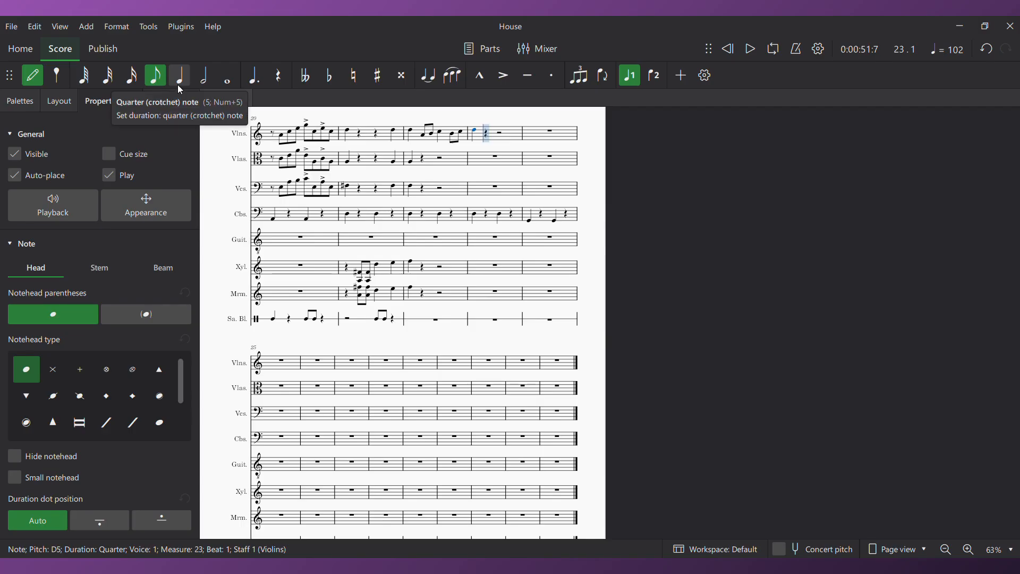
pyautogui.press('c')
pyautogui.press('d')
pyautogui.click(180, 85)
pyautogui.press('e')
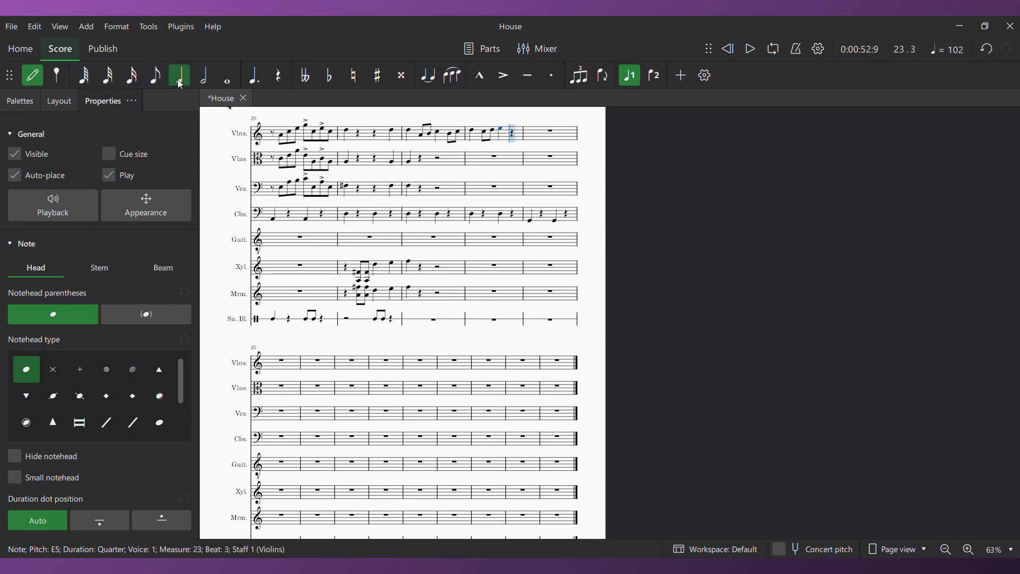
# Finish the Violins' measure 23 with eighth notes D5 and E5 on beat 4, and start measure 24 with a half-note F5
pyautogui.click(161, 80)
pyautogui.press('c')
pyautogui.press('Up')
pyautogui.press('Up')
pyautogui.press('e')
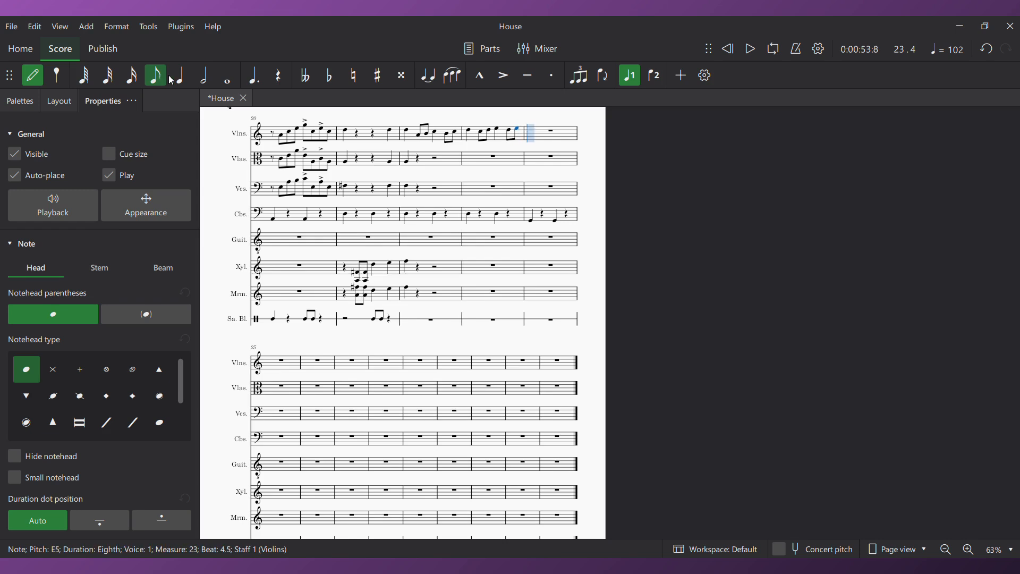
pyautogui.click(205, 77)
pyautogui.press('f')
pyautogui.press('Escape')
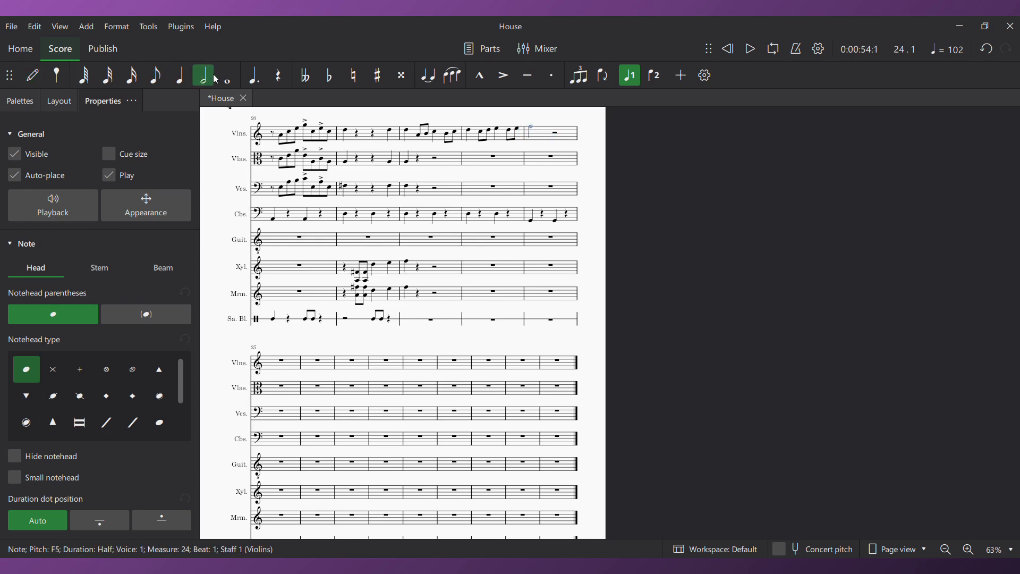
# Play back the score from the Violins' first note of measure 22 into measure 24
pyautogui.click(408, 135)
pyautogui.press('space')
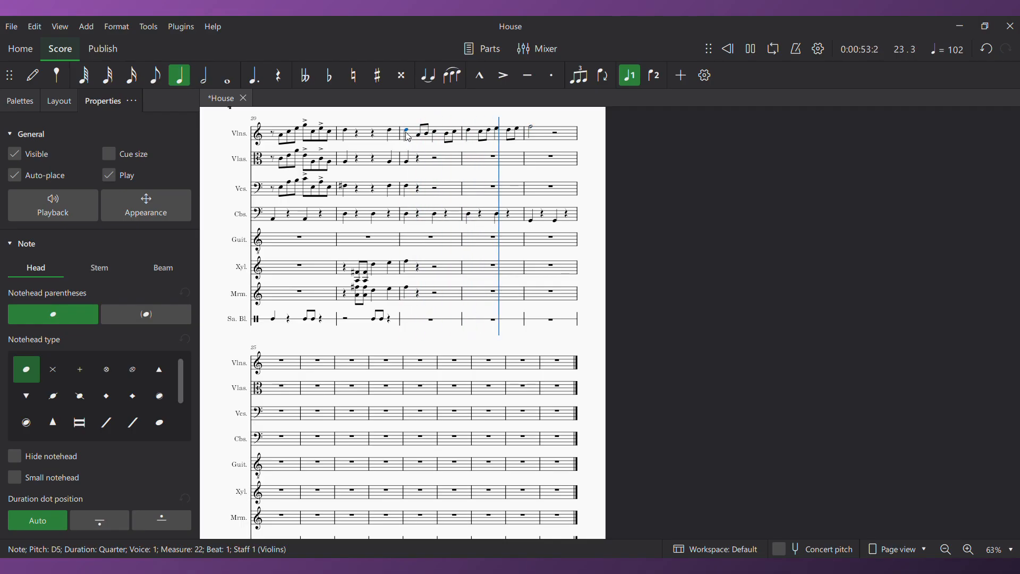
pyautogui.press('space')
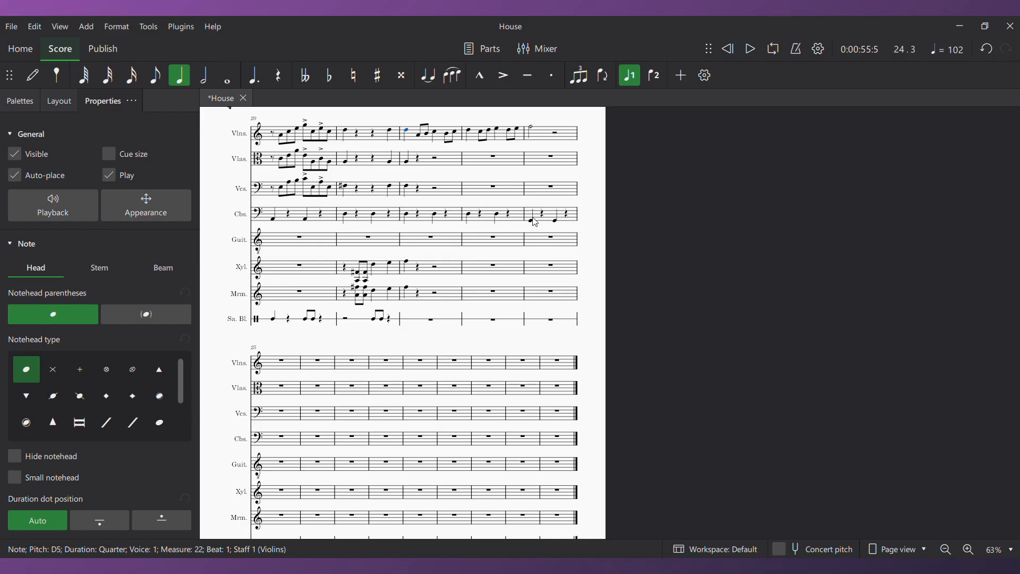
pyautogui.click(553, 239)
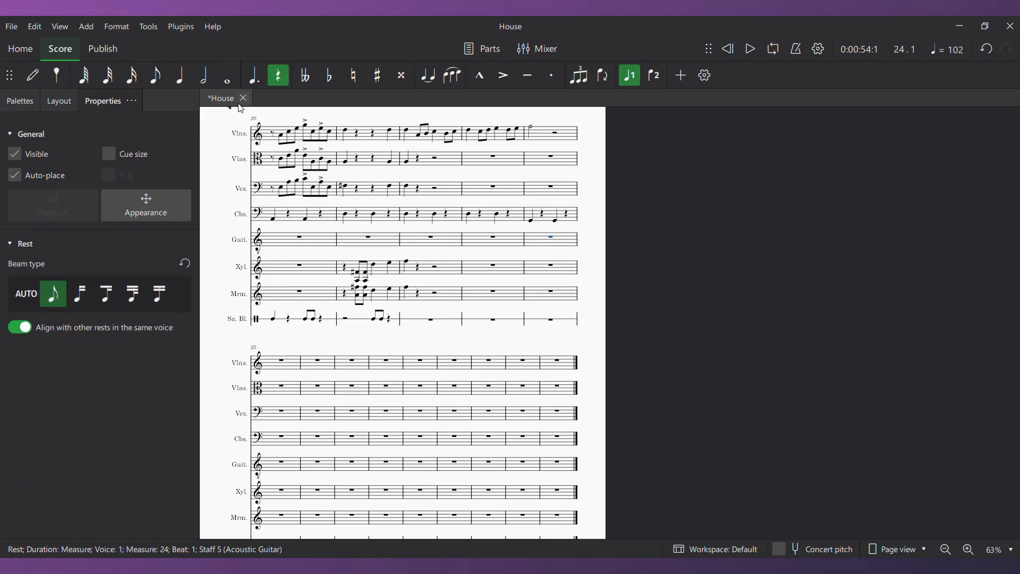
pyautogui.click(180, 79)
pyautogui.press('Right')
pyautogui.press('Right')
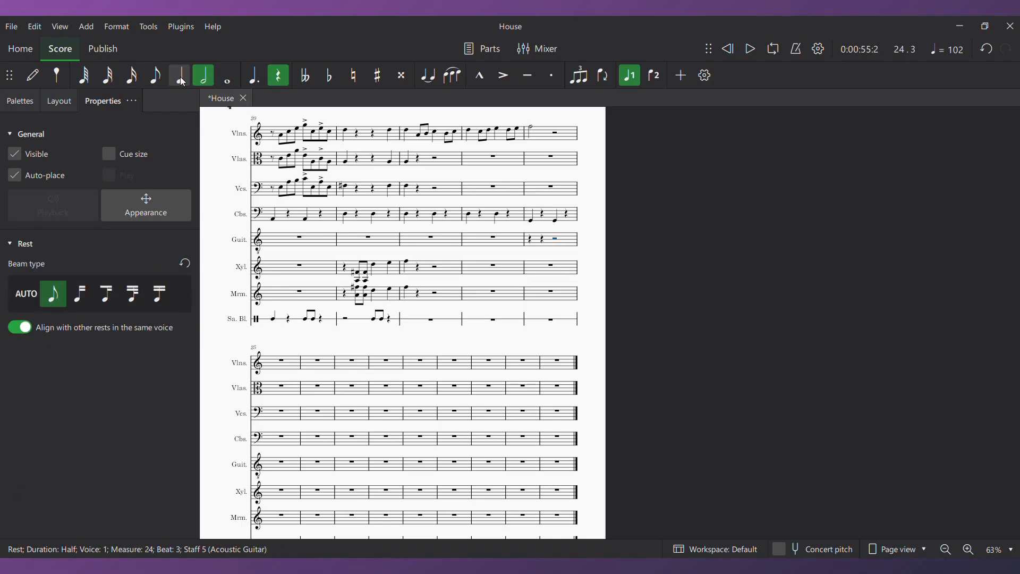
pyautogui.press('Left')
pyautogui.press('Left')
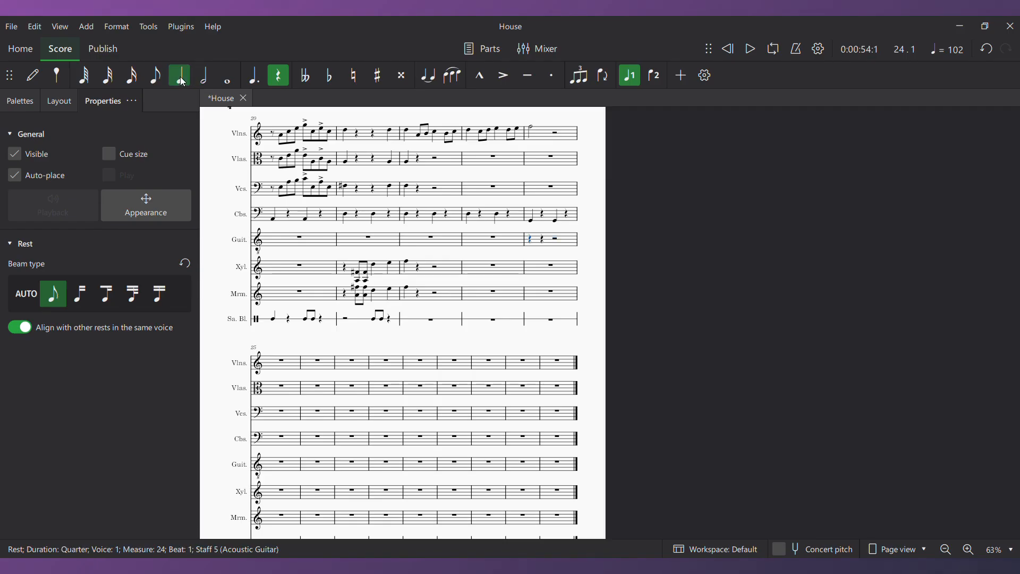
pyautogui.click(166, 79)
# Enter a half rest, quarter-note E4 and two eighth notes in the Acoustic Guitar's measure 23, and a half-note F4 starting measure 24
pyautogui.press('Left')
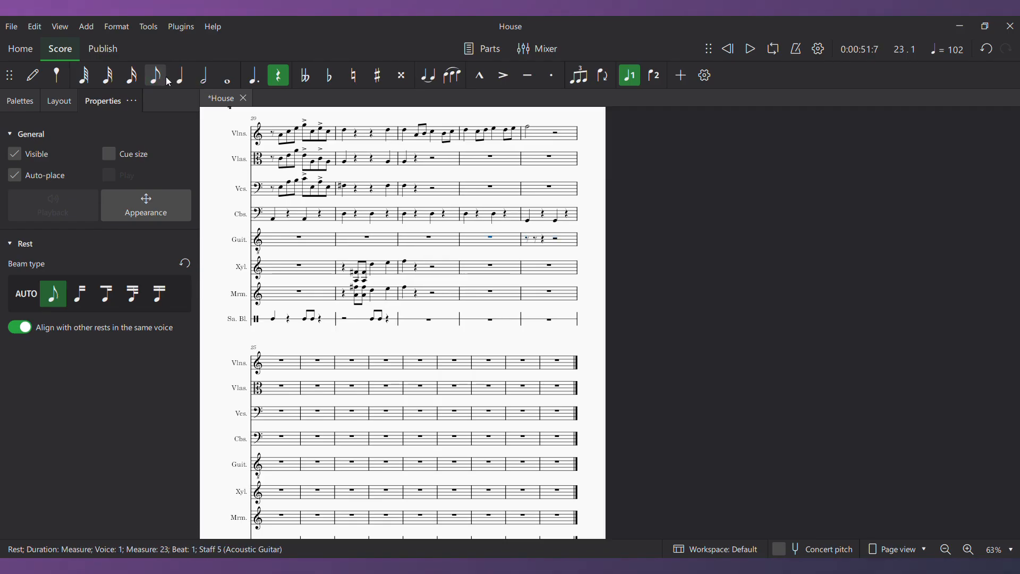
pyautogui.click(203, 84)
pyautogui.press('5')
pyautogui.press('n')
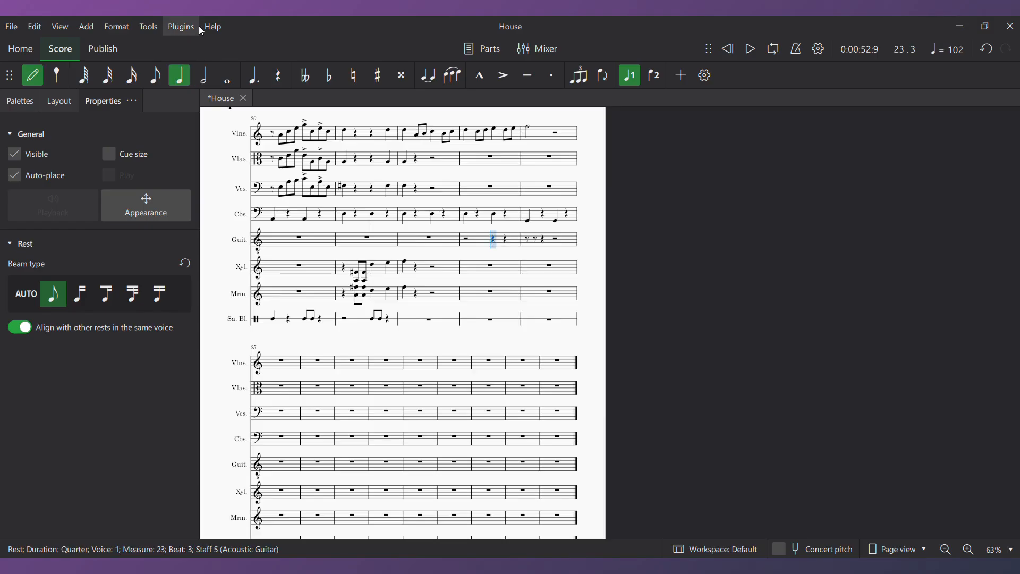
pyautogui.press('e')
pyautogui.press('4')
pyautogui.press('e')
pyautogui.press('e')
pyautogui.press('6')
pyautogui.press('f')
# Complete the Acoustic Guitar's measure 24 with quarter notes E4 and D4, and start measure 25 with a half-note C4
pyautogui.click(180, 77)
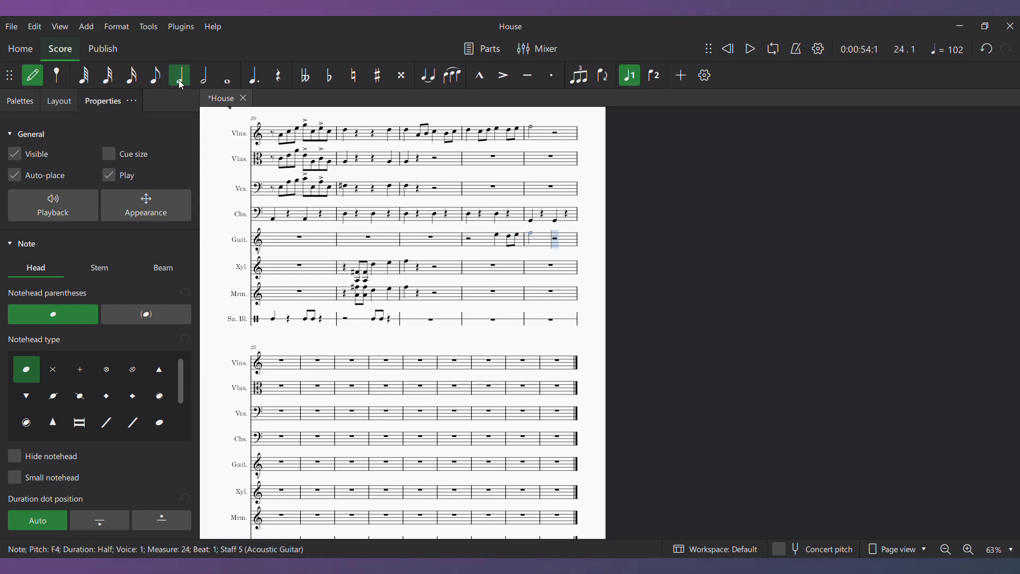
pyautogui.press('e')
pyautogui.press('d')
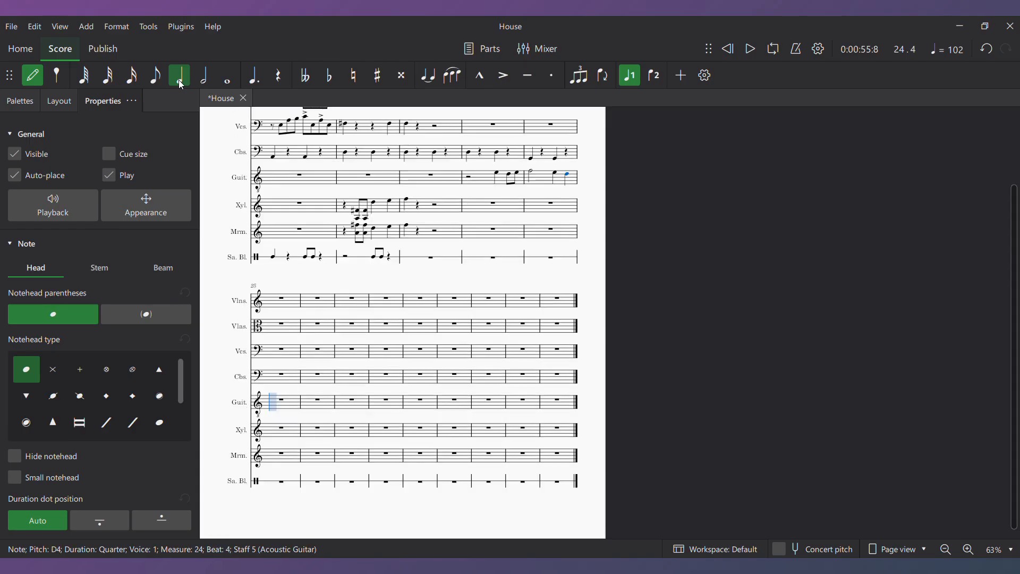
pyautogui.click(204, 77)
pyautogui.press('c')
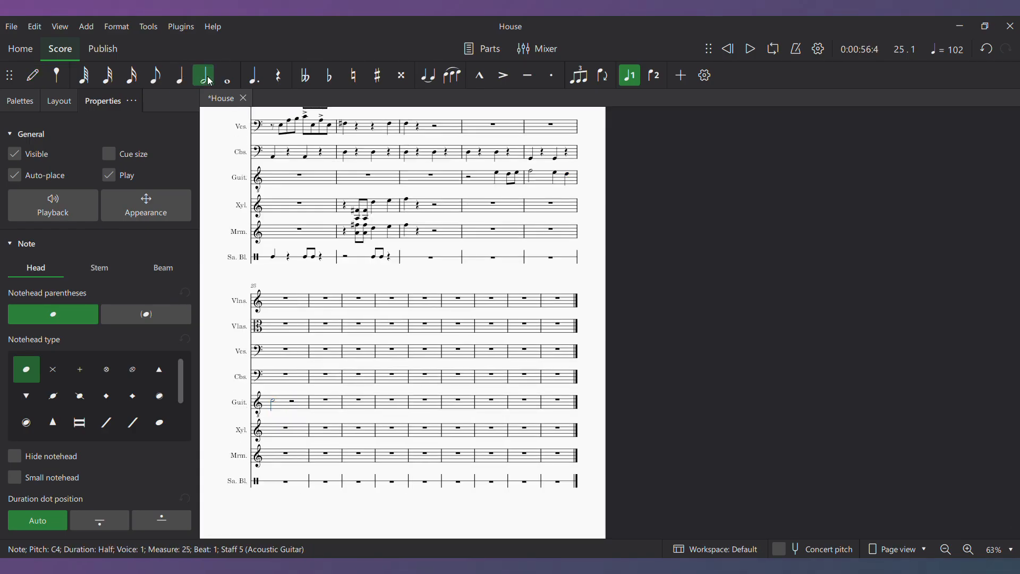
# Copy measure 3 of the Violins through Contrabasses and paste it into measure 25 of the same staves
pyautogui.click(734, 57)
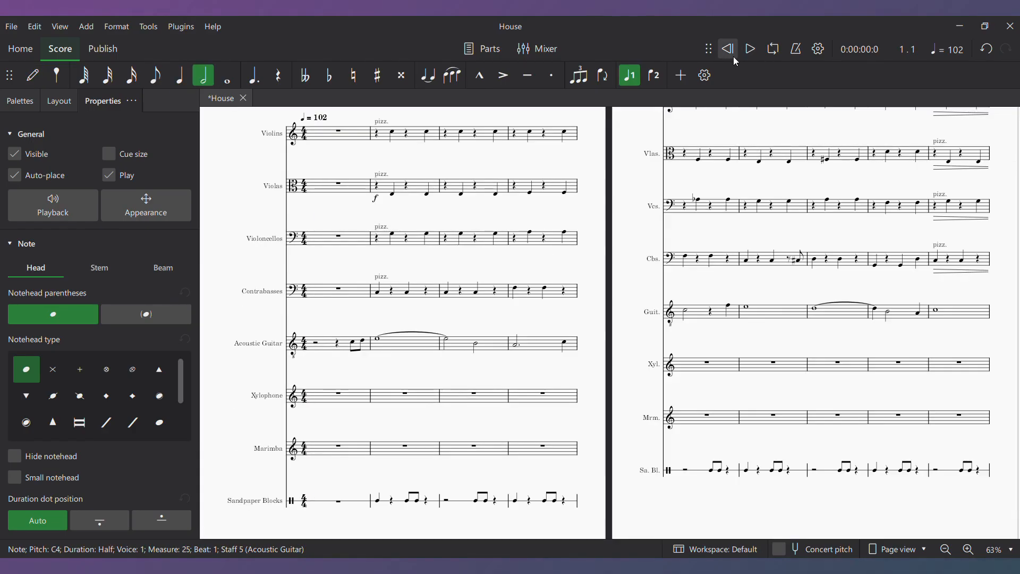
pyautogui.click(445, 134)
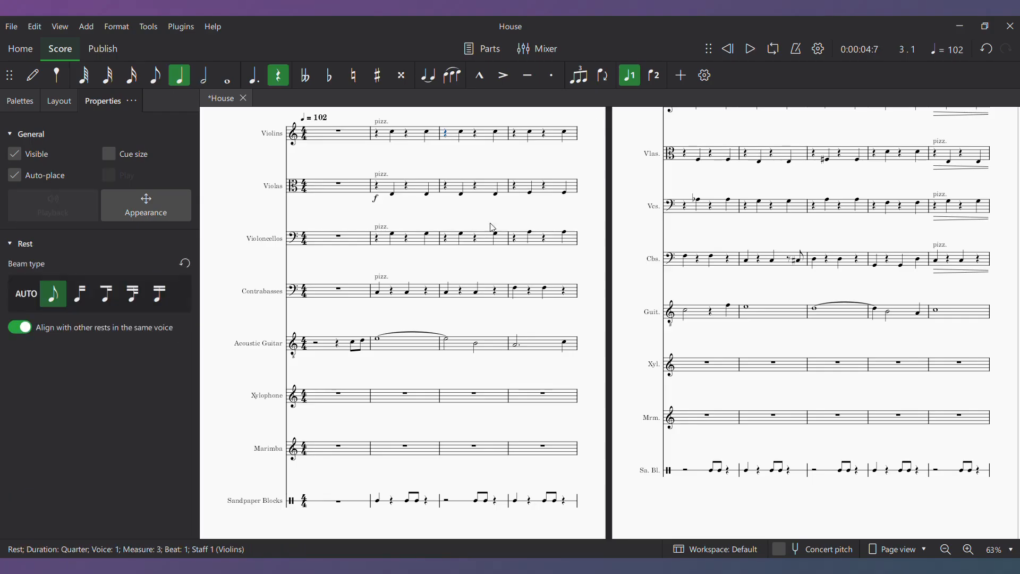
pyautogui.keyDown('shift'); pyautogui.click(498, 297); pyautogui.keyUp('shift')
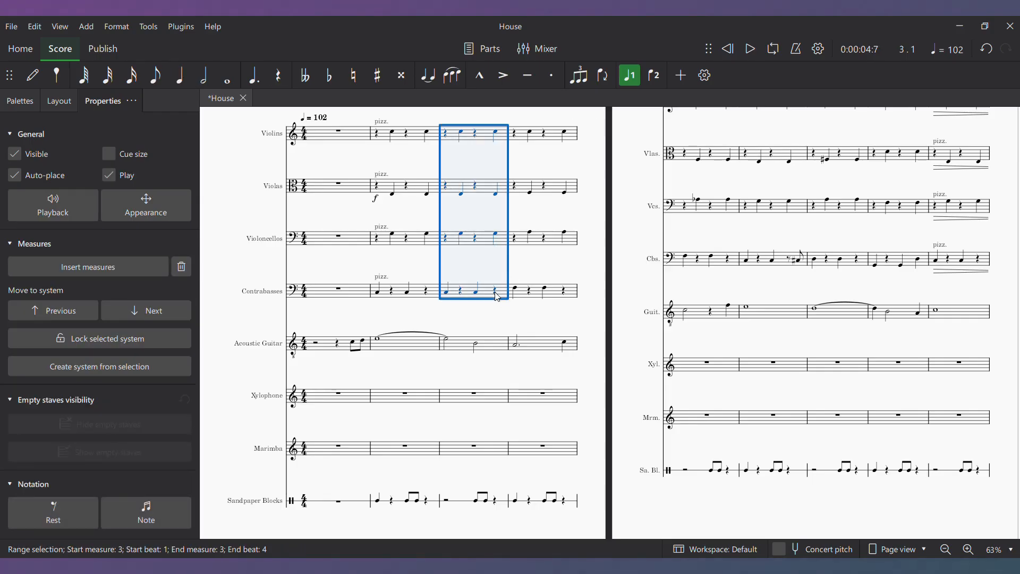
pyautogui.moveTo(792, 391); pyautogui.dragTo(324, 317)
pyautogui.scroll(-2, 784, 404)
pyautogui.moveTo(784, 404); pyautogui.dragTo(220, 416)
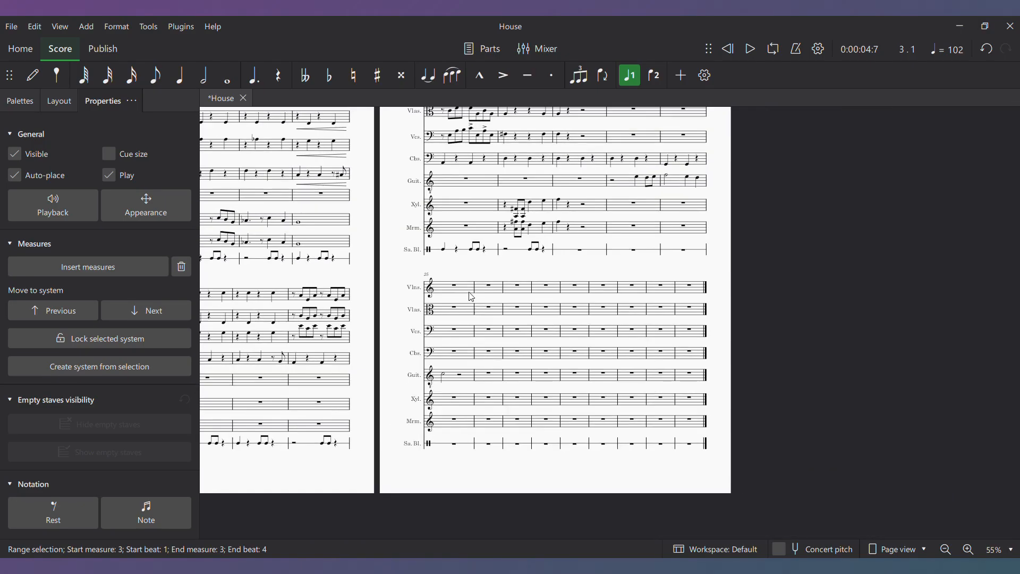
pyautogui.click(456, 283)
pyautogui.hotkey('ctrl', 'v')
# Play back the score from the start of measure 19 to measure 25
pyautogui.moveTo(737, 259); pyautogui.dragTo(650, 463)
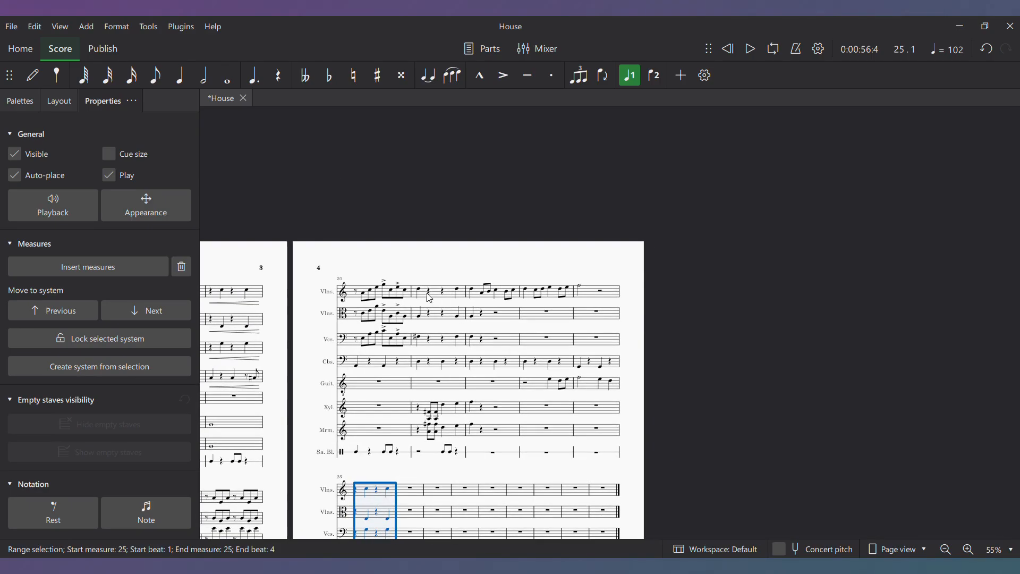
pyautogui.click(361, 294)
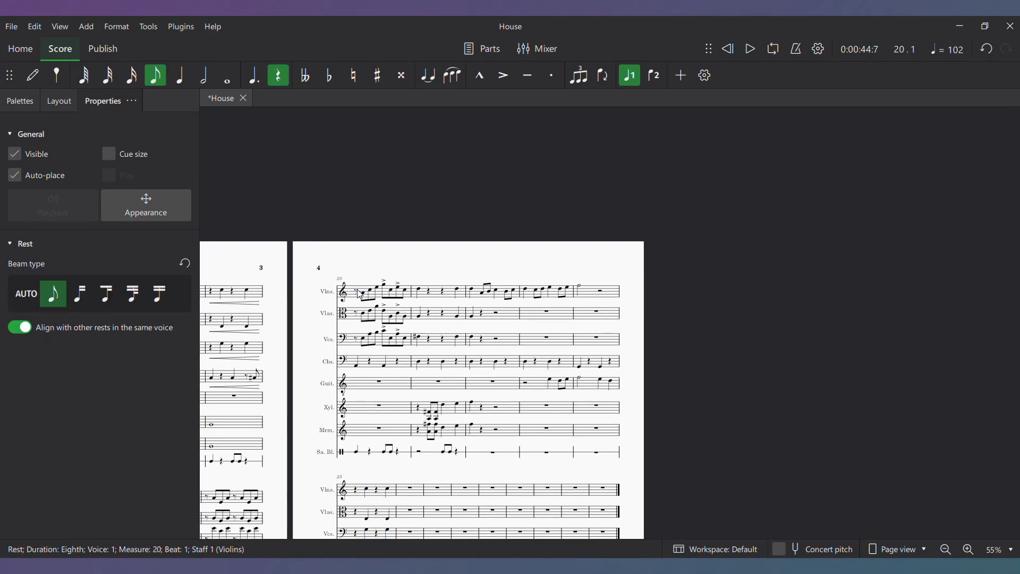
pyautogui.press('Left')
pyautogui.press('Left')
pyautogui.press('Left')
pyautogui.press('Left')
pyautogui.press('Left')
pyautogui.press('Left')
pyautogui.press('Left')
pyautogui.press('Left')
pyautogui.press('space')
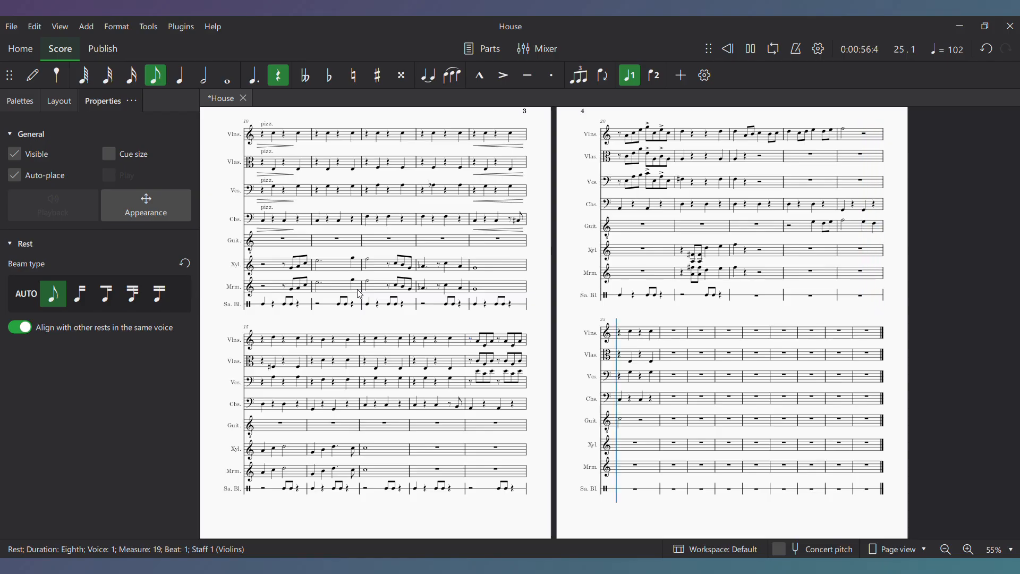
pyautogui.press('space')
# Delete the Acoustic Guitar's quarter note on beat 3 of measure 23
pyautogui.moveTo(948, 302); pyautogui.dragTo(430, 297)
pyautogui.click(387, 281)
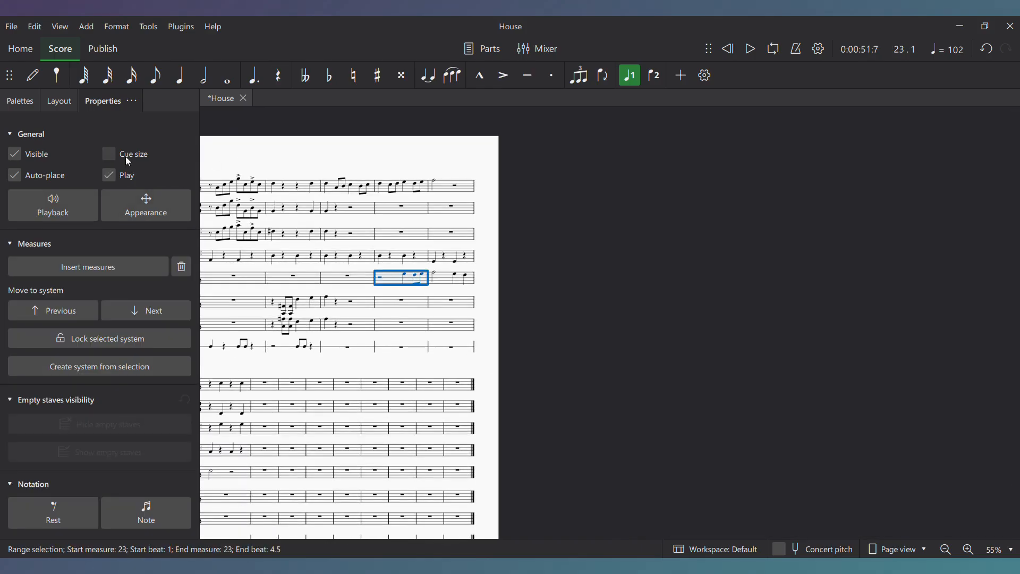
pyautogui.click(59, 100)
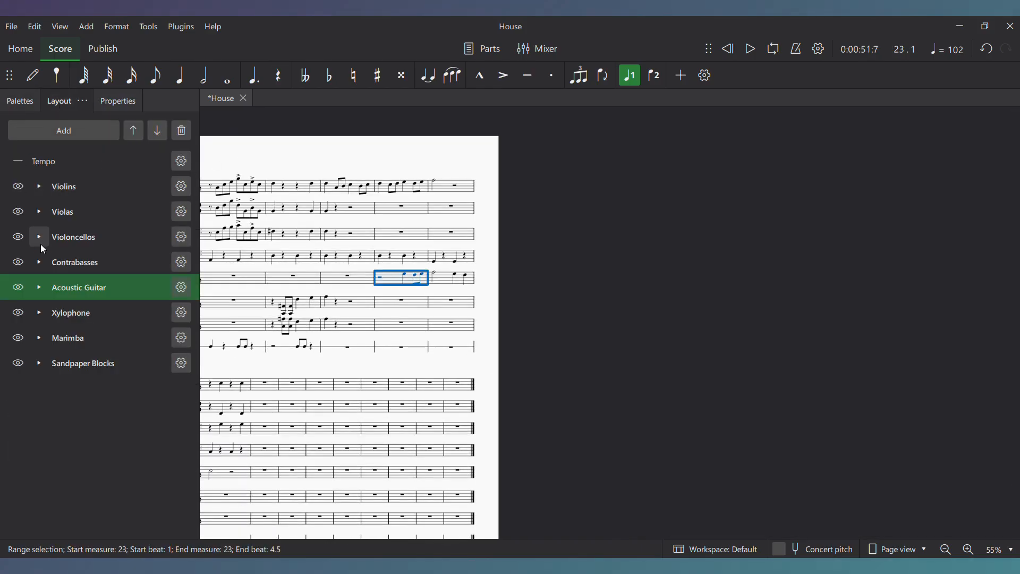
pyautogui.click(402, 274)
pyautogui.press('Delete')
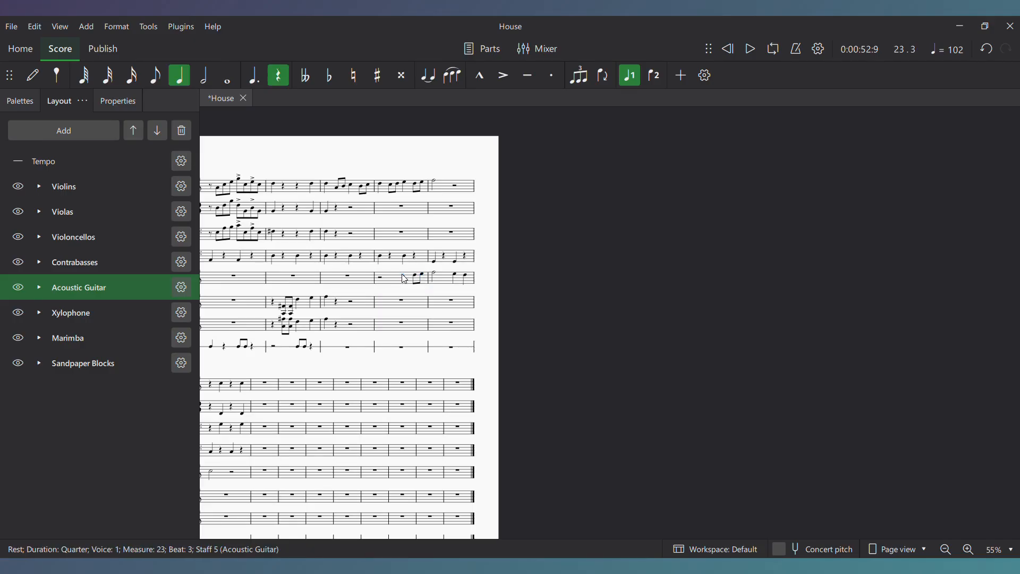
pyautogui.press('n')
pyautogui.press('Escape')
# Add a p dynamic to the Acoustic Guitar's quarter rest on beat 3 of measure 23
pyautogui.click(16, 103)
pyautogui.click(14, 337)
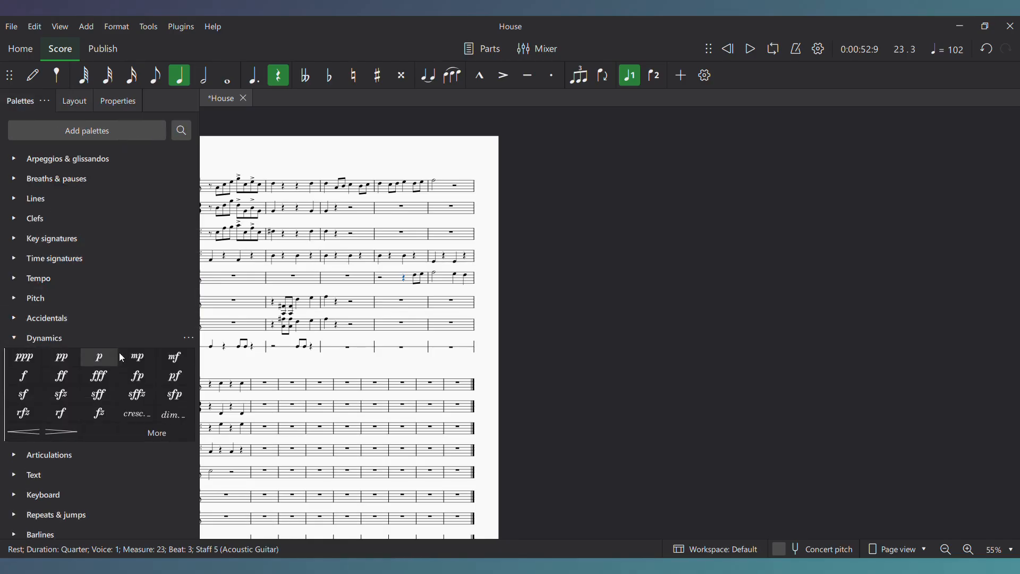
pyautogui.click(113, 356)
# Add a crescendo hairpin to the Acoustic Guitar from beat 4 of measure 23, leading to an mf on beat 4 of measure 24
pyautogui.click(419, 280)
pyautogui.hotkey('shift', 'Right')
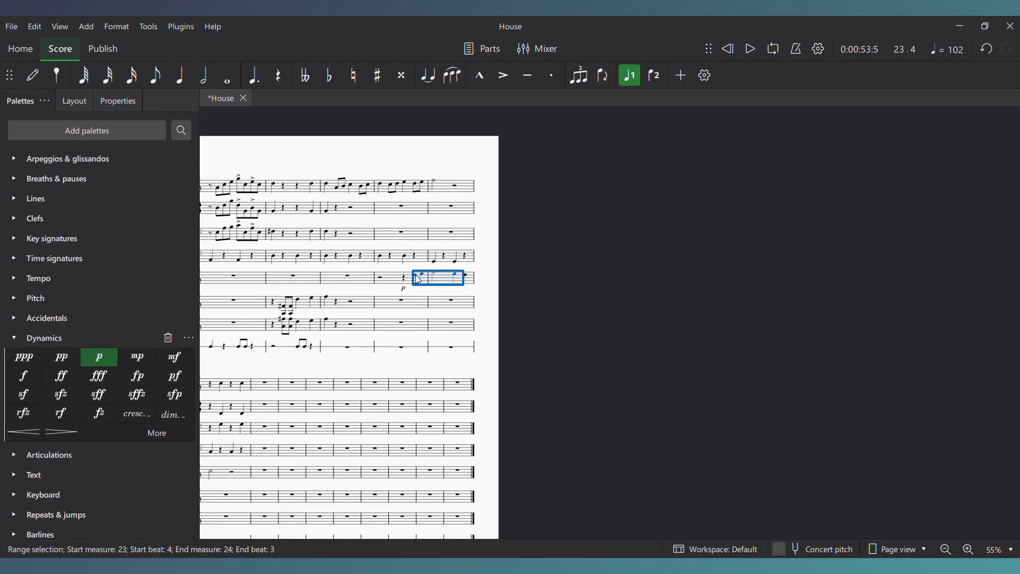
pyautogui.press('less')
pyautogui.click(467, 280)
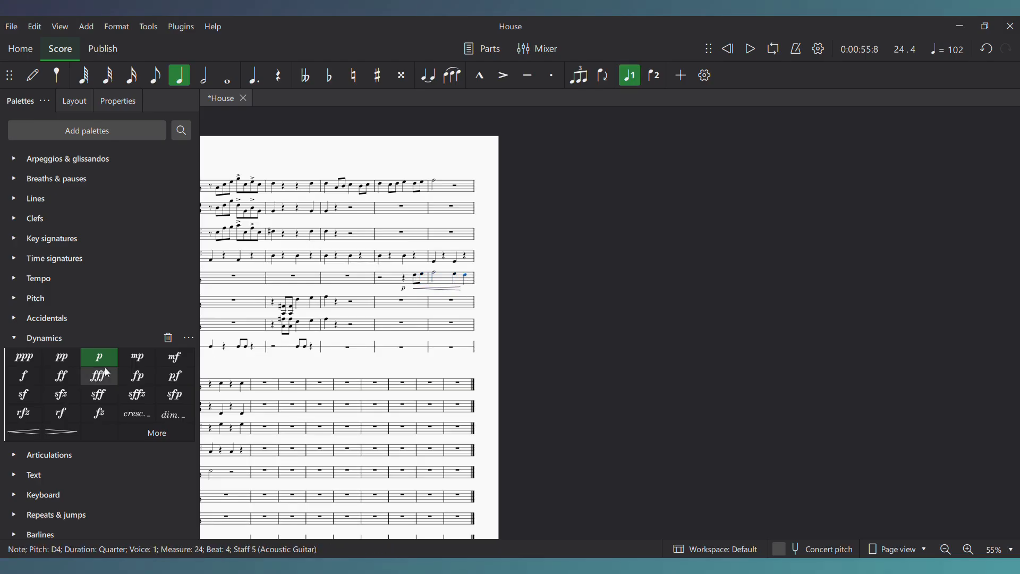
pyautogui.click(176, 357)
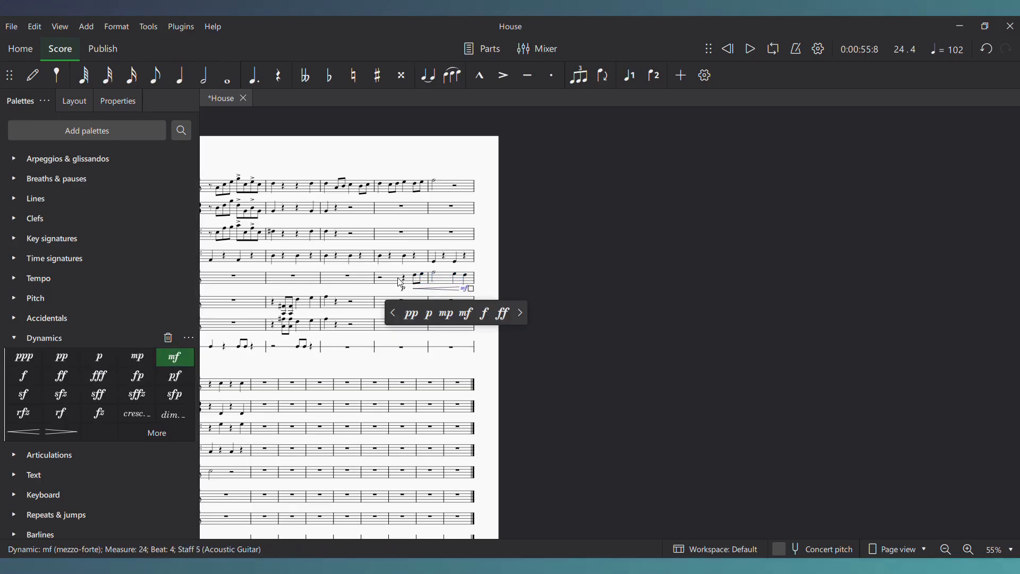
# Play back the score from the Acoustic Guitar's half rest at the start of measure 23
pyautogui.click(382, 279)
pyautogui.press('space')
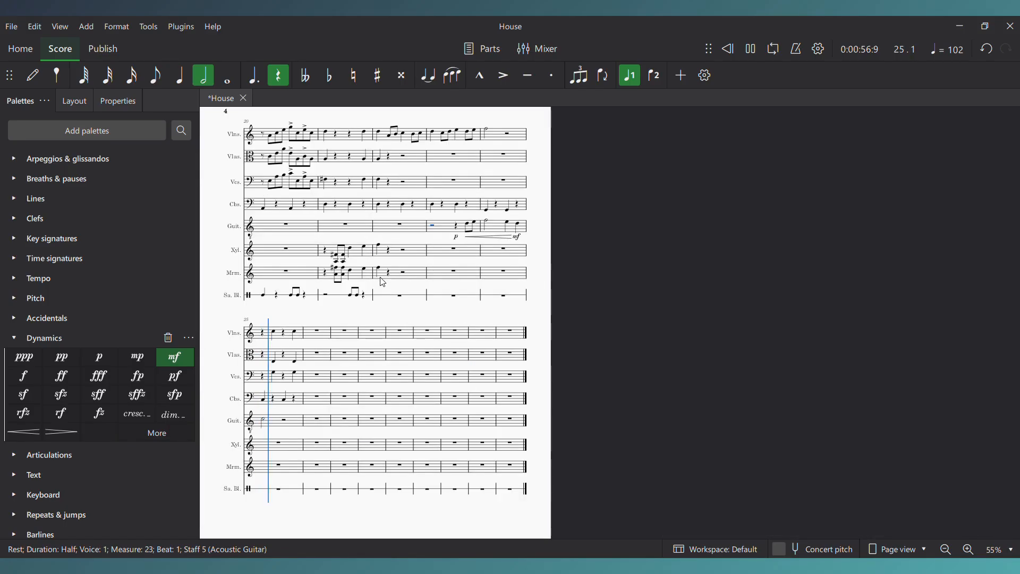
# Fill beats 2–4 of the Violas' measure 22 with two eighths ending on G3, a quarter A3 and two more eighths
pyautogui.click(382, 159)
pyautogui.press('Right')
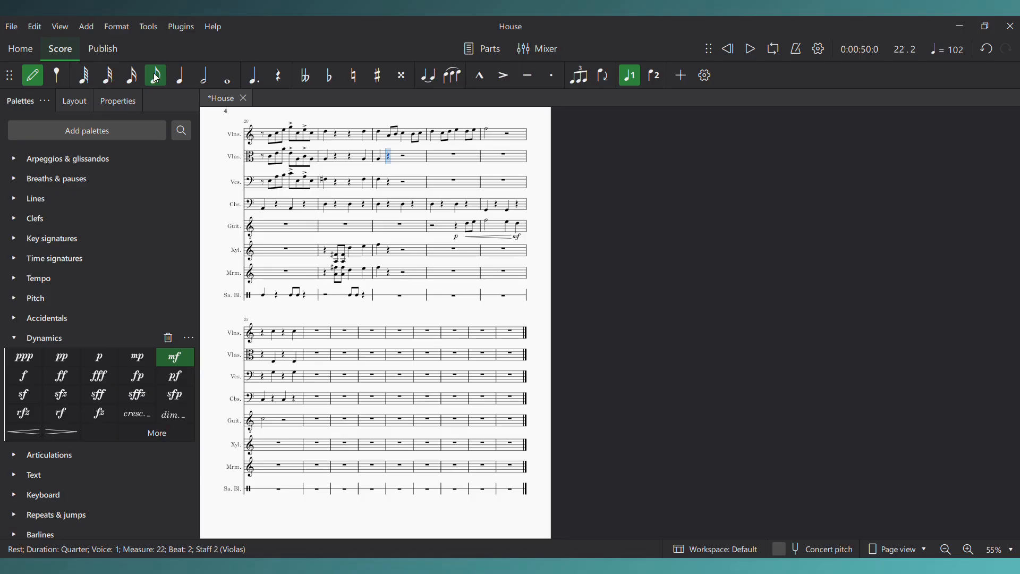
pyautogui.press('g')
pyautogui.press('g')
pyautogui.click(180, 77)
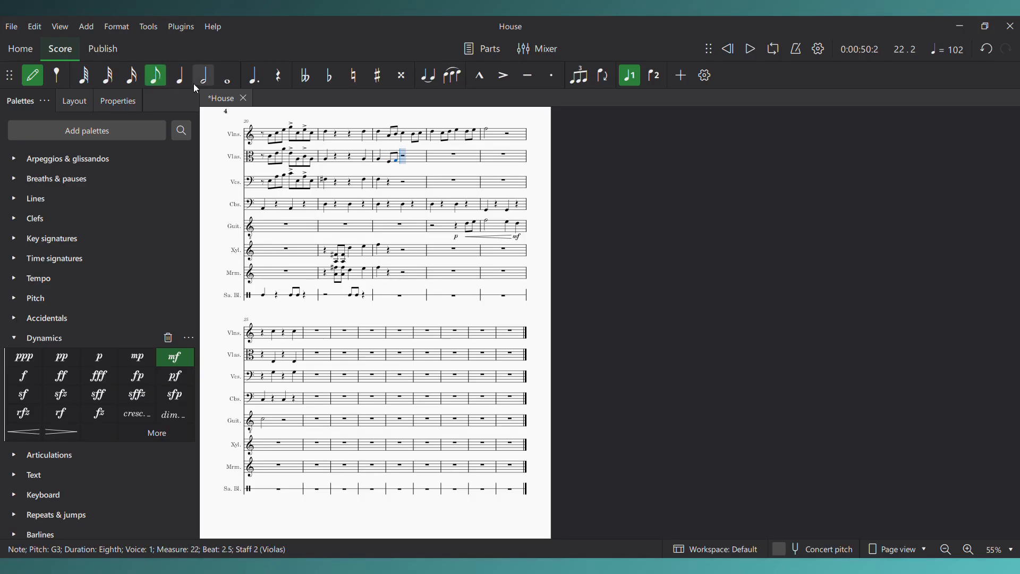
pyautogui.press('a')
pyautogui.click(152, 79)
pyautogui.press('a')
pyautogui.press('a')
# Enter the Violas' measure 23: quarter B3, eighths A3 and B3, quarter C4, and two eighths ending on C4
pyautogui.click(179, 80)
pyautogui.press('b')
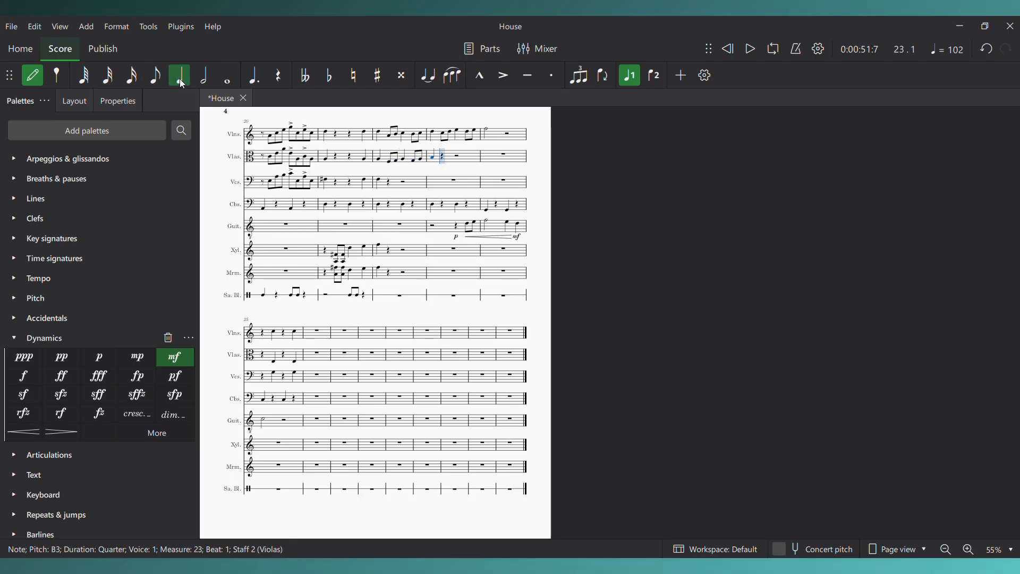
pyautogui.click(157, 81)
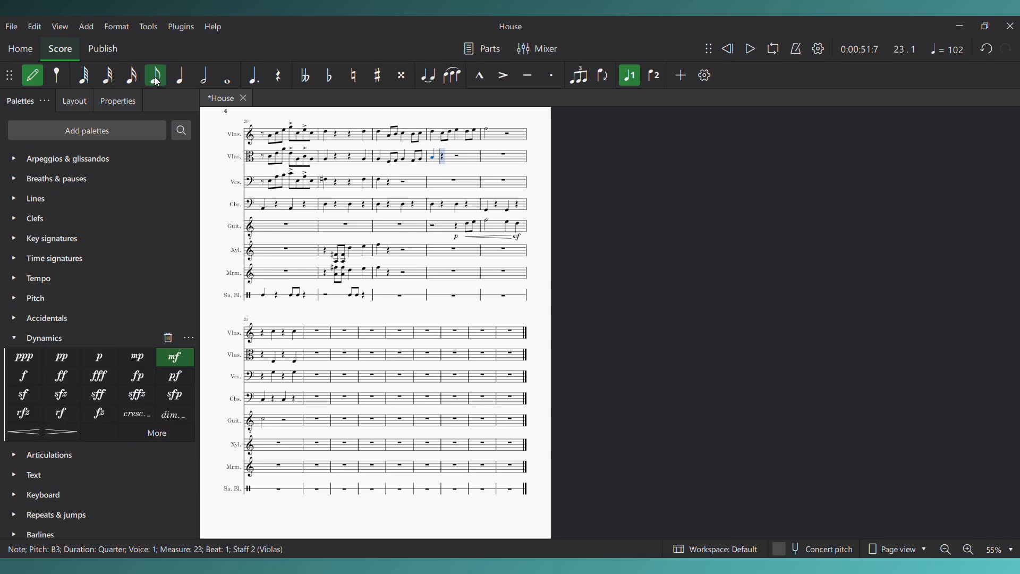
pyautogui.press('a')
pyautogui.press('g')
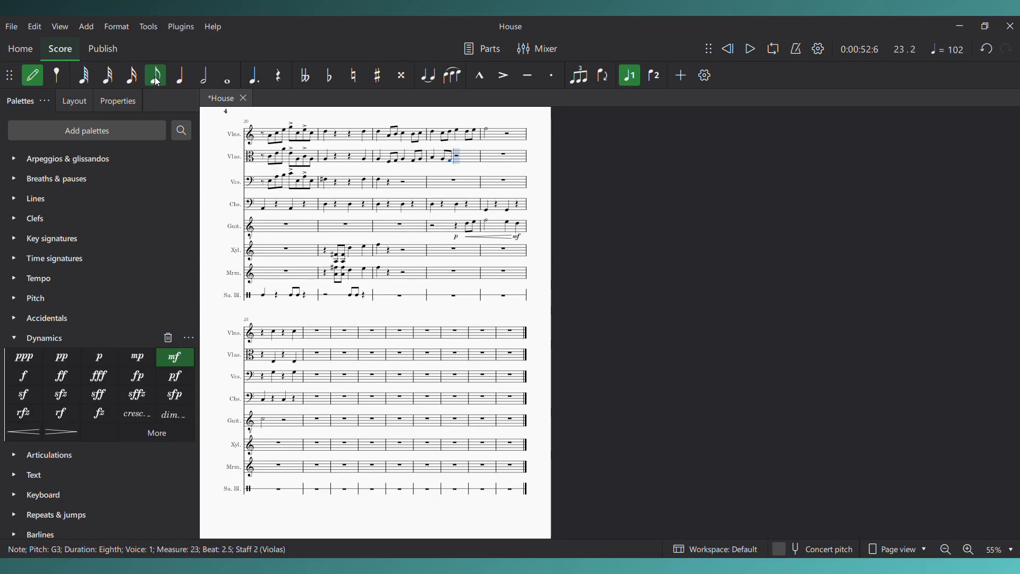
pyautogui.hotkey('ctrl', 'z')
pyautogui.press('b')
pyautogui.press('5')
pyautogui.press('c')
pyautogui.press('4')
pyautogui.press('c')
pyautogui.press('c')
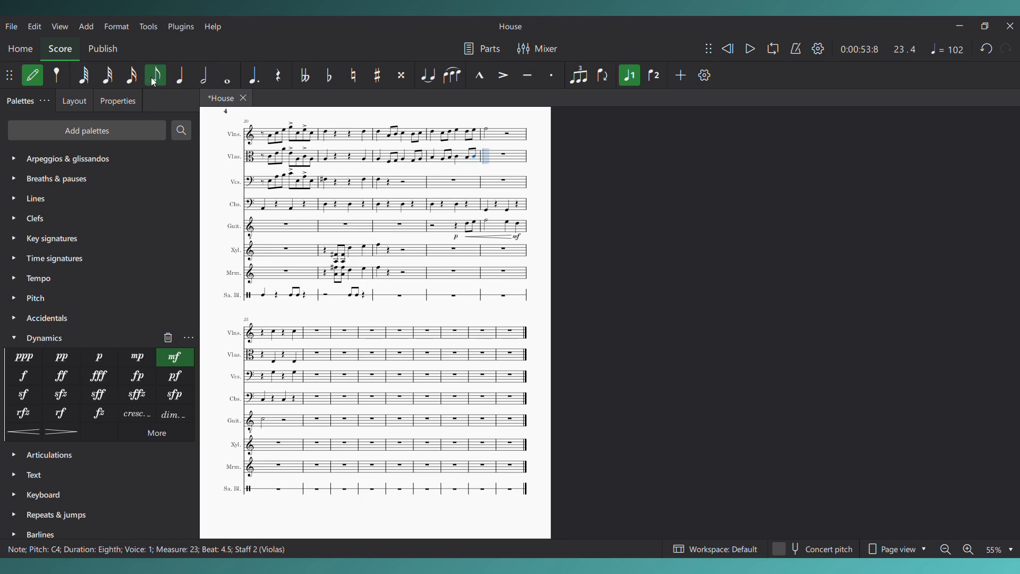
# Add a half note D4 to the Violas on beat 1 of measure 24
pyautogui.click(209, 81)
pyautogui.press('d')
pyautogui.press('Escape')
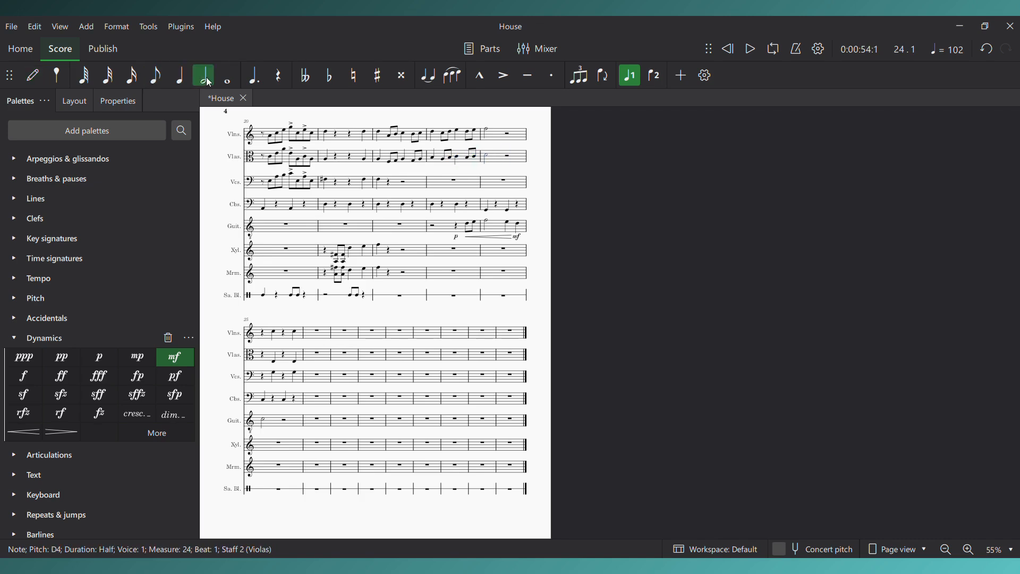
# Play back the score from the Violoncellos' quarter note on beat 1 of measure 22
pyautogui.click(382, 182)
pyautogui.press('space')
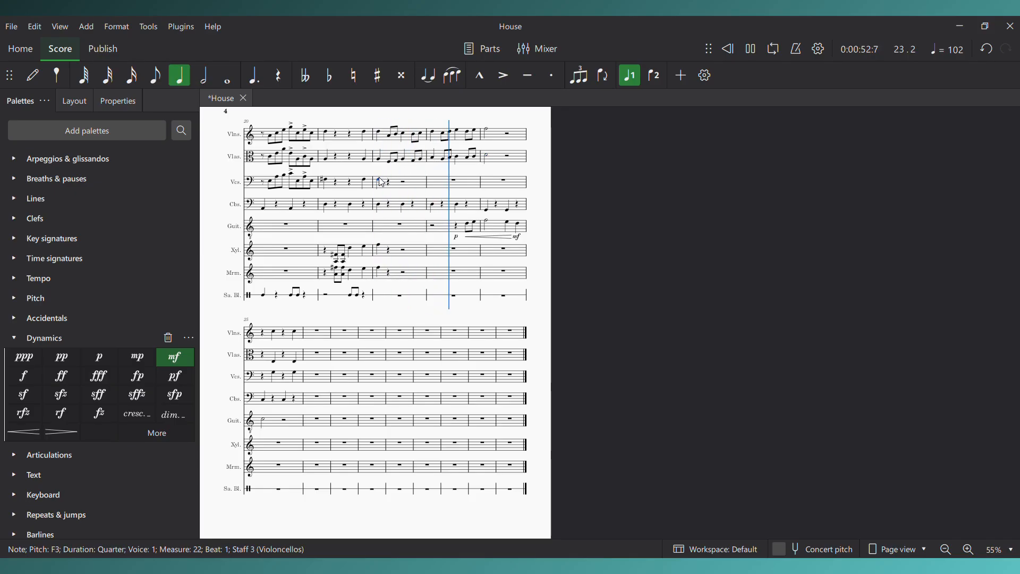
pyautogui.press('space')
# Fill beats 2–4 of the Violoncellos' measure 22 with eighths D3 and E3, a quarter F3 and two more eighths
pyautogui.click(391, 187)
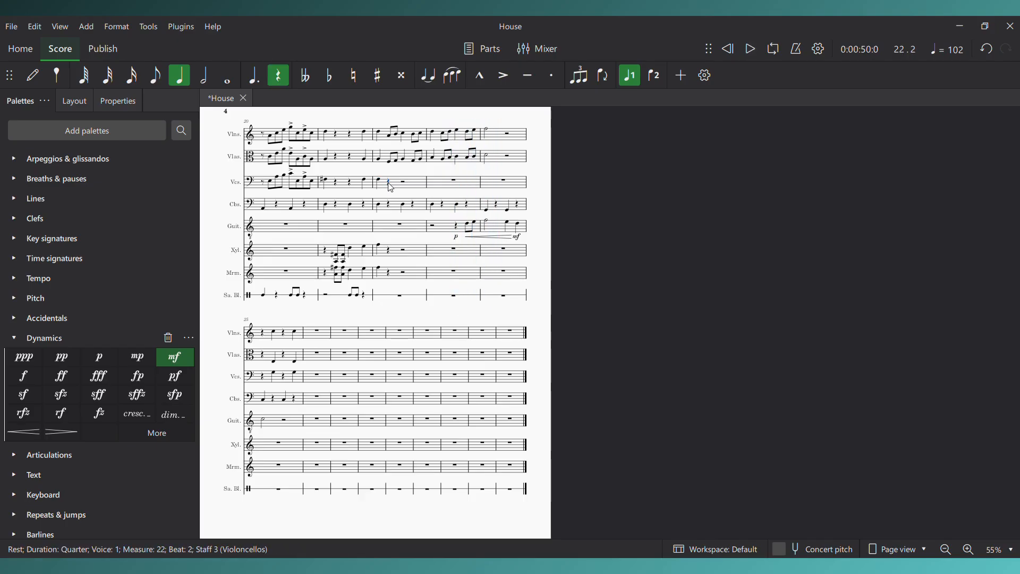
pyautogui.press('n')
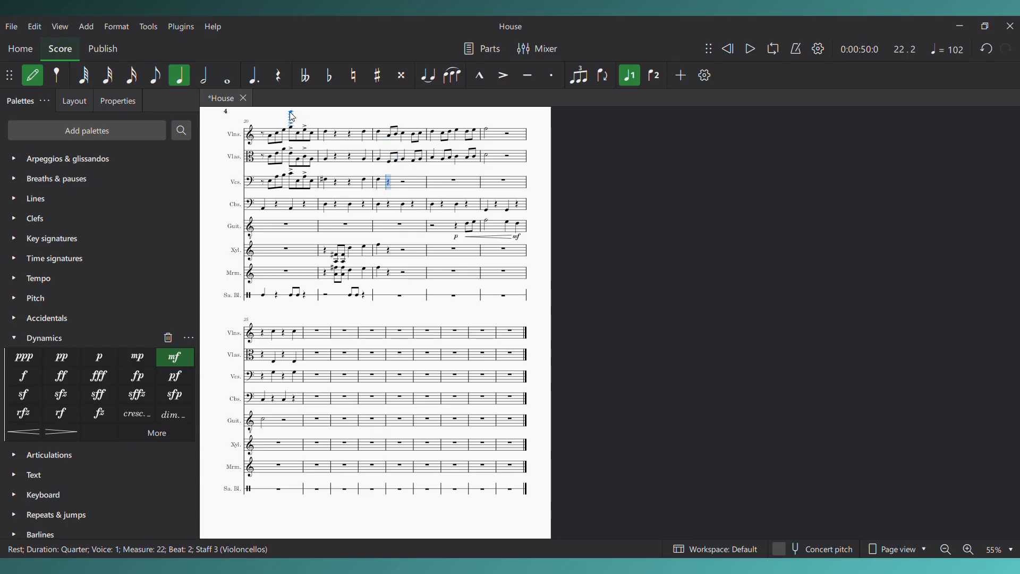
pyautogui.click(156, 77)
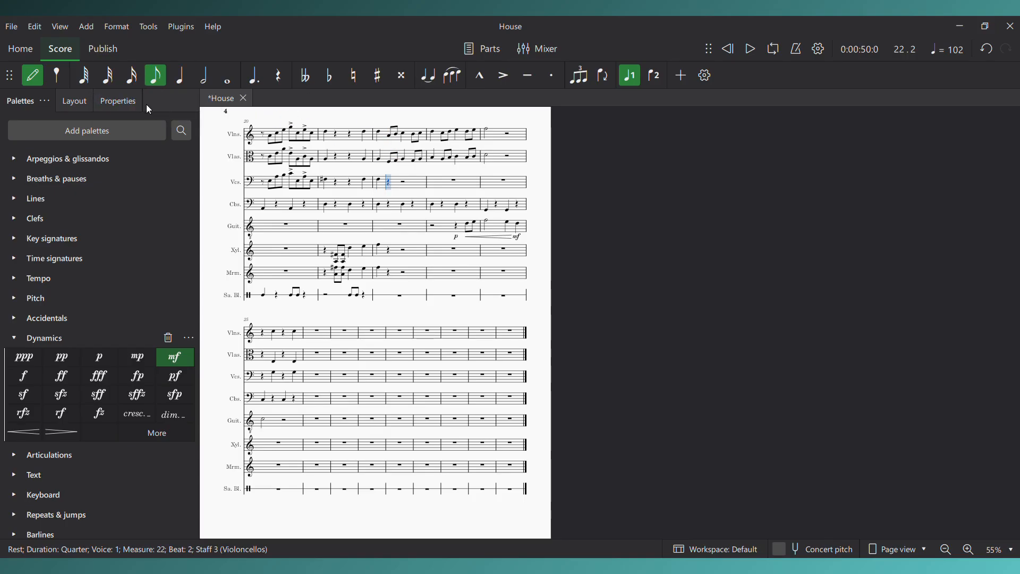
pyautogui.press('d')
pyautogui.press('e')
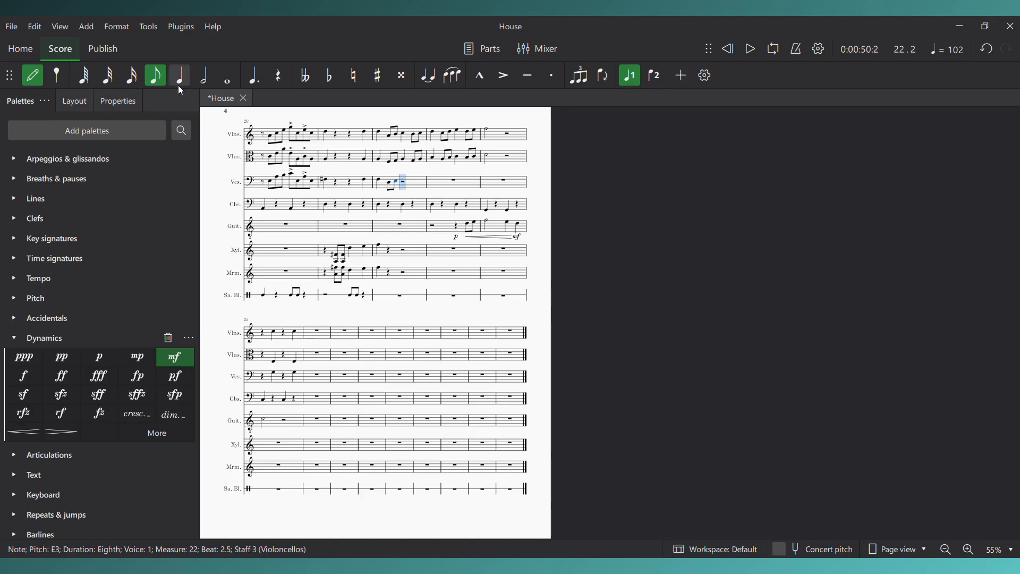
pyautogui.press('f')
pyautogui.click(154, 80)
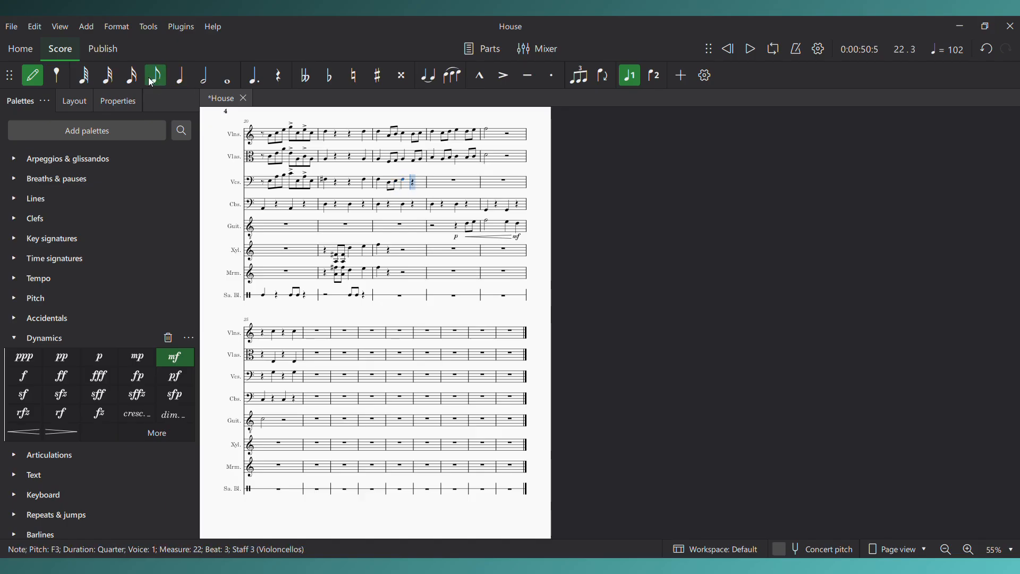
pyautogui.press('g')
# Enter quarter G3, eighths F3–G3, quarter A3 and eighths G3–A3 in the Violoncellos' measure 23, and half note B3 starting measure 24
pyautogui.click(179, 79)
pyautogui.press('g')
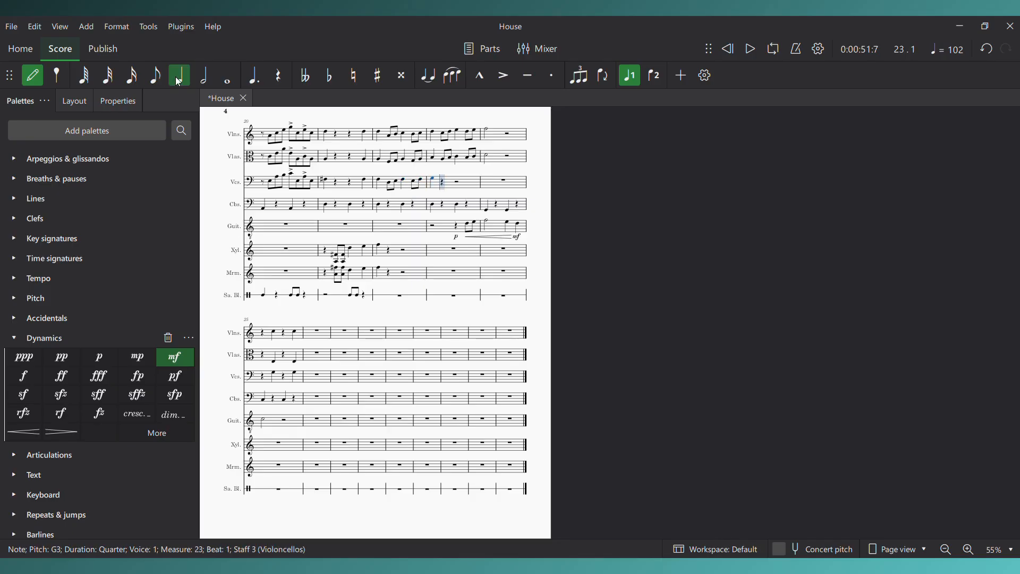
pyautogui.press('f')
pyautogui.press('g')
pyautogui.click(184, 83)
pyautogui.press('a')
pyautogui.click(159, 83)
pyautogui.press('g')
pyautogui.press('a')
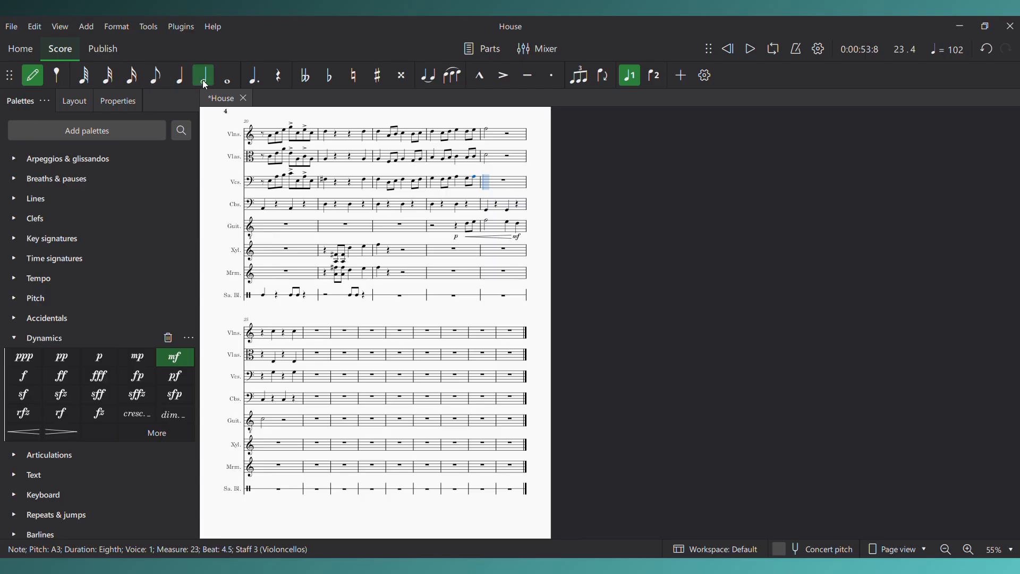
pyautogui.press('b')
pyautogui.press('Escape')
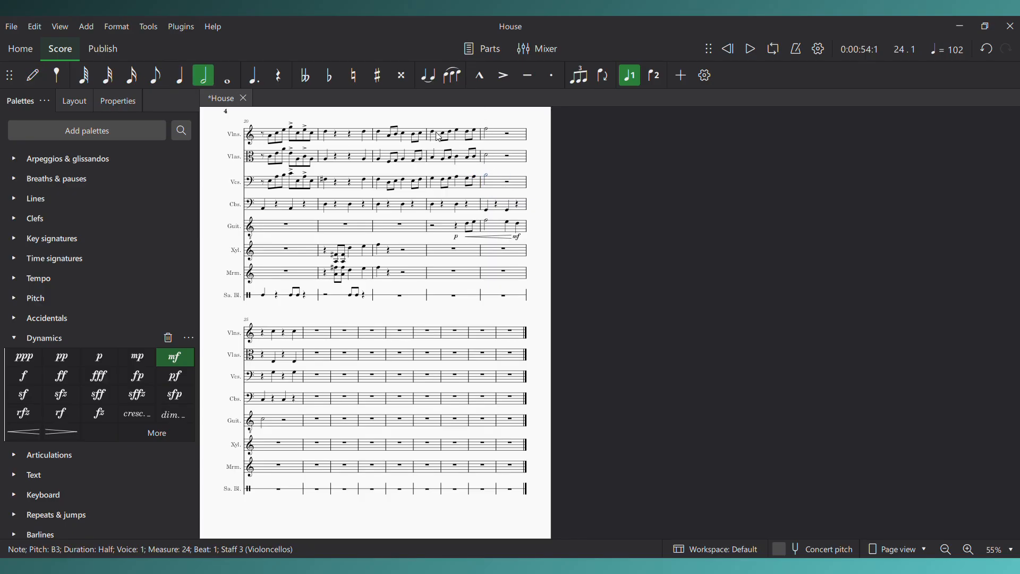
# Play back the string passage from the Violins' note on beat 1 of measure 22 through measure 24
pyautogui.click(380, 134)
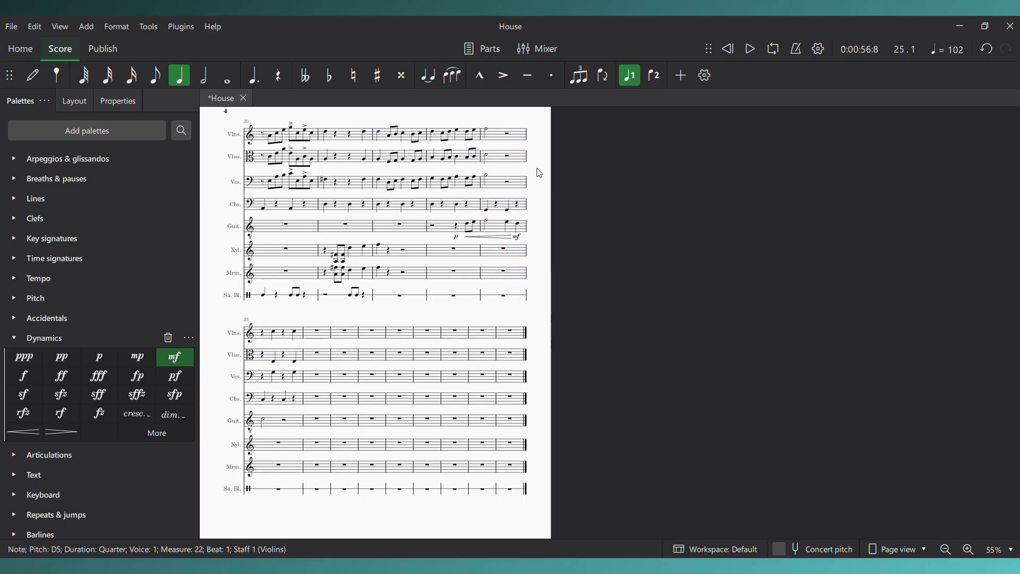
pyautogui.click(488, 134)
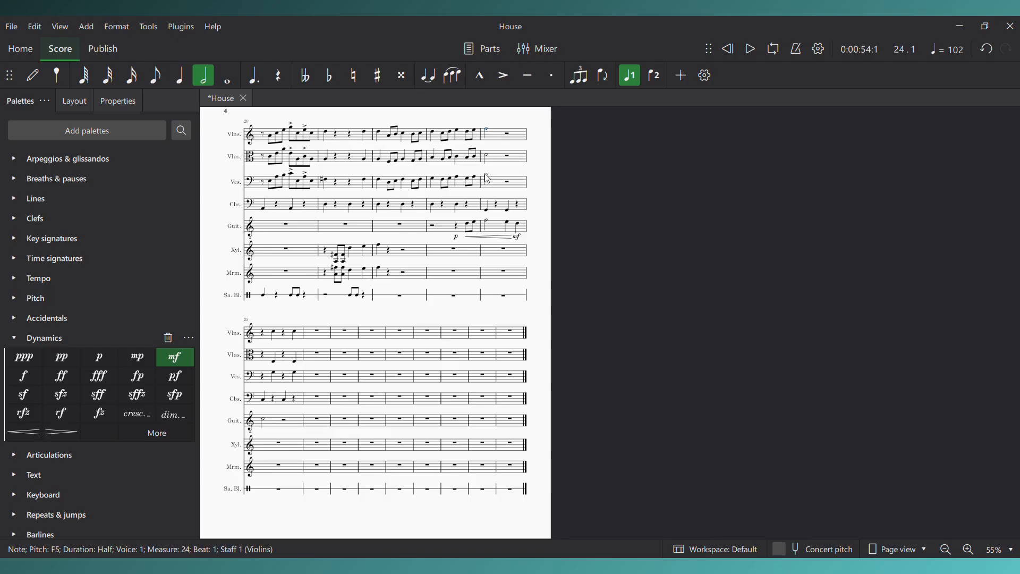
pyautogui.keyDown('shift'); pyautogui.click(488, 179); pyautogui.keyUp('shift')
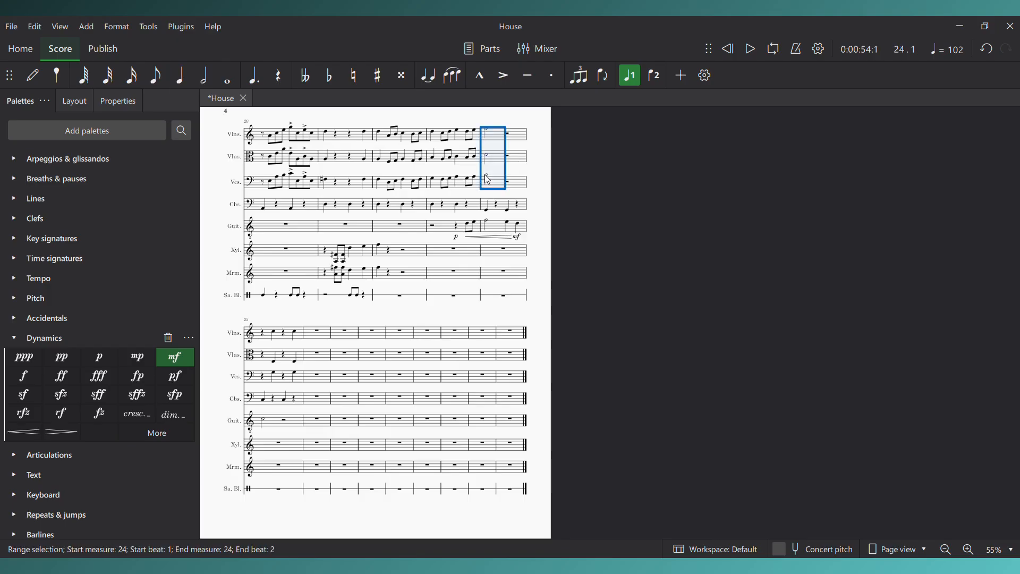
pyautogui.click(596, 158)
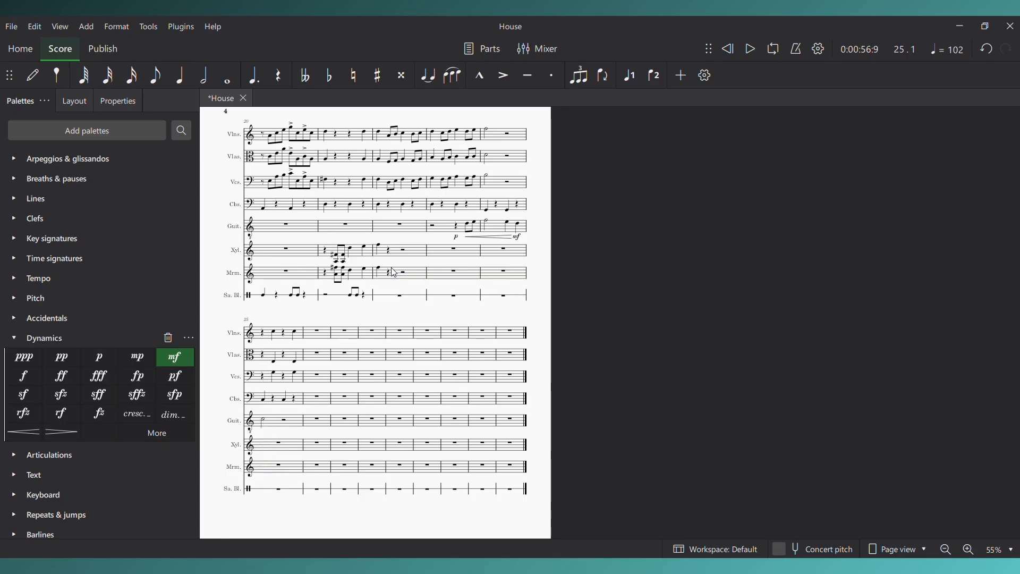
# Add a quarter note B4 below the Xylophone's notes on beats 3 and 4 of measure 21 and beat 1 of measure 22
pyautogui.press('n')
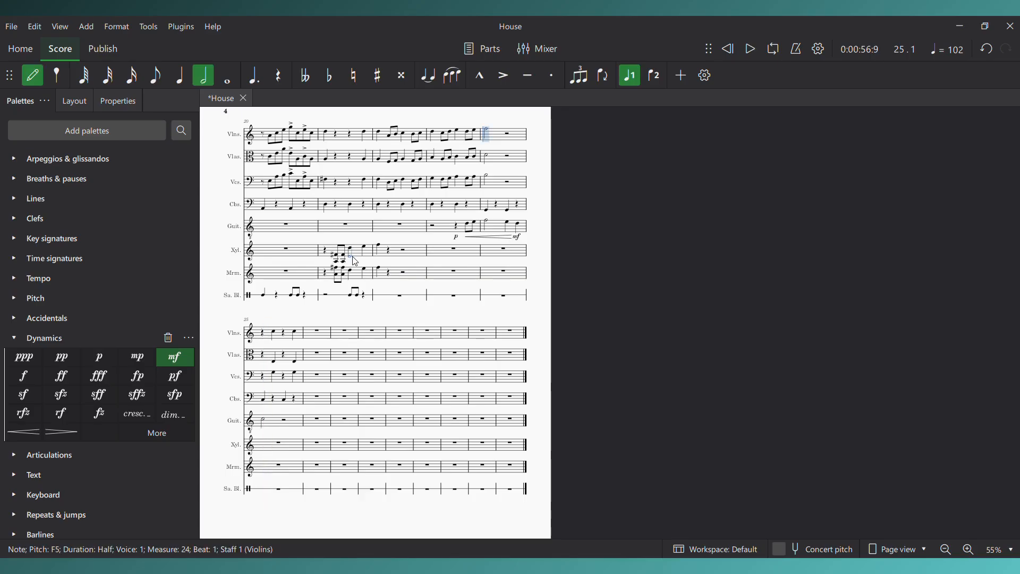
pyautogui.click(180, 83)
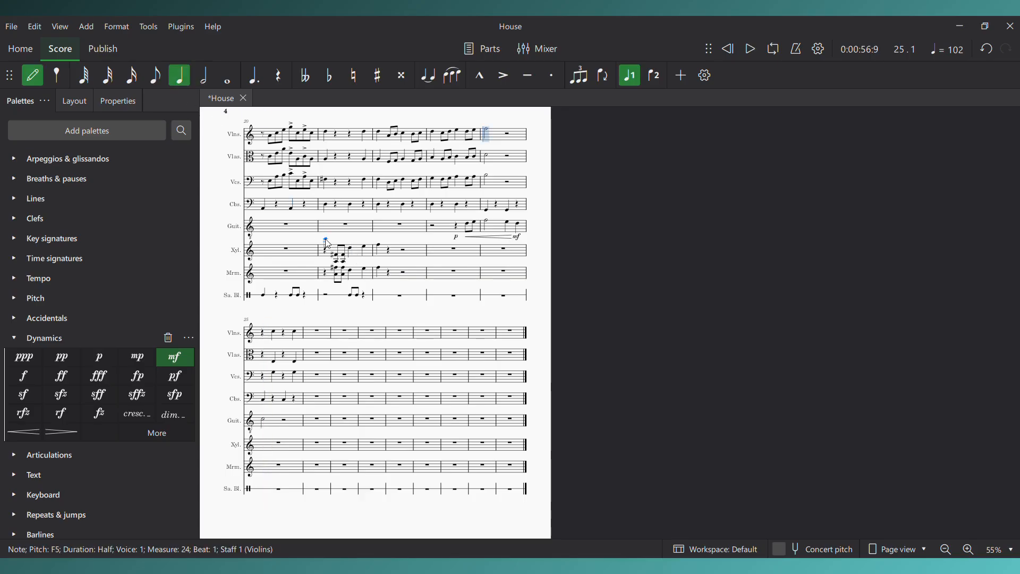
pyautogui.click(354, 257)
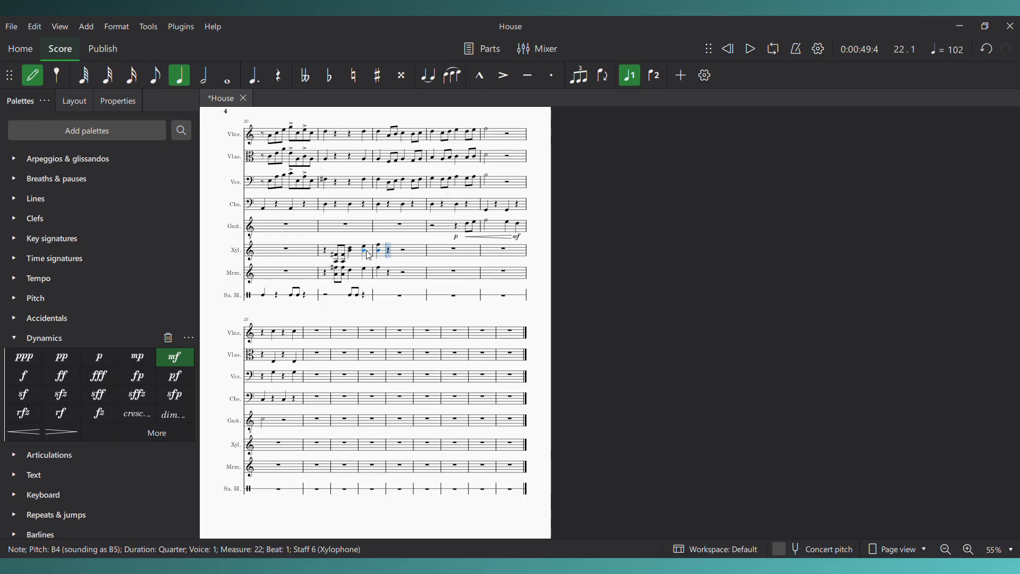
# Raise the Xylophone's lower notes to C5 on beat 4 of measure 21 and to D5 on beat 1 of measure 22
pyautogui.click(369, 253)
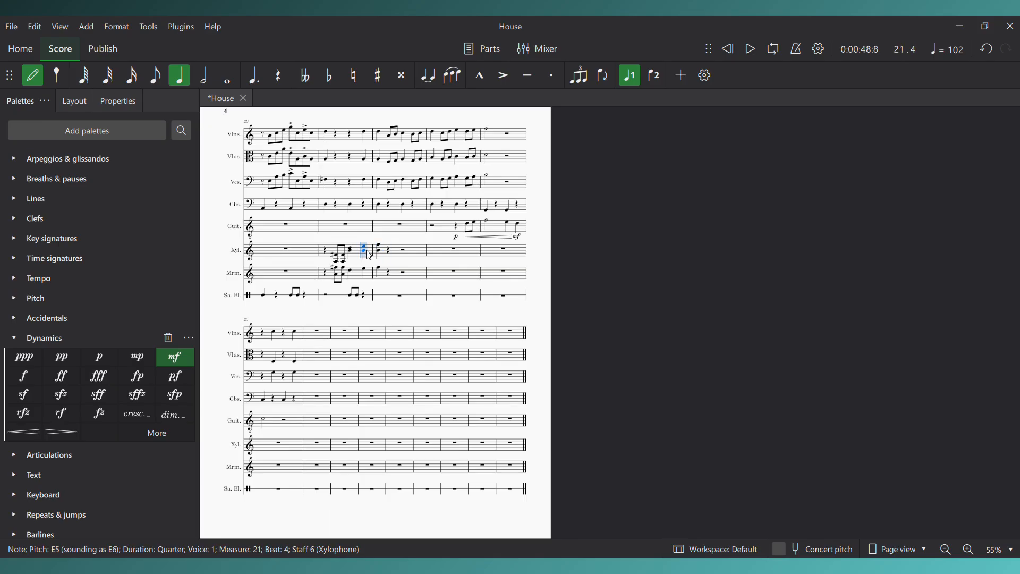
pyautogui.scroll(4, 566, 304)
pyautogui.moveTo(566, 305); pyautogui.dragTo(755, 347)
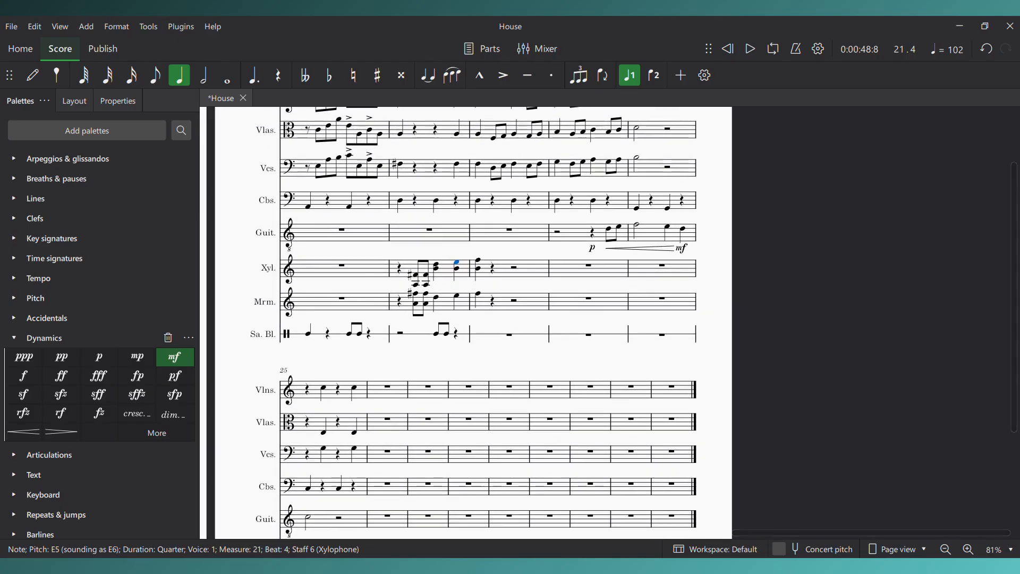
pyautogui.click(459, 269)
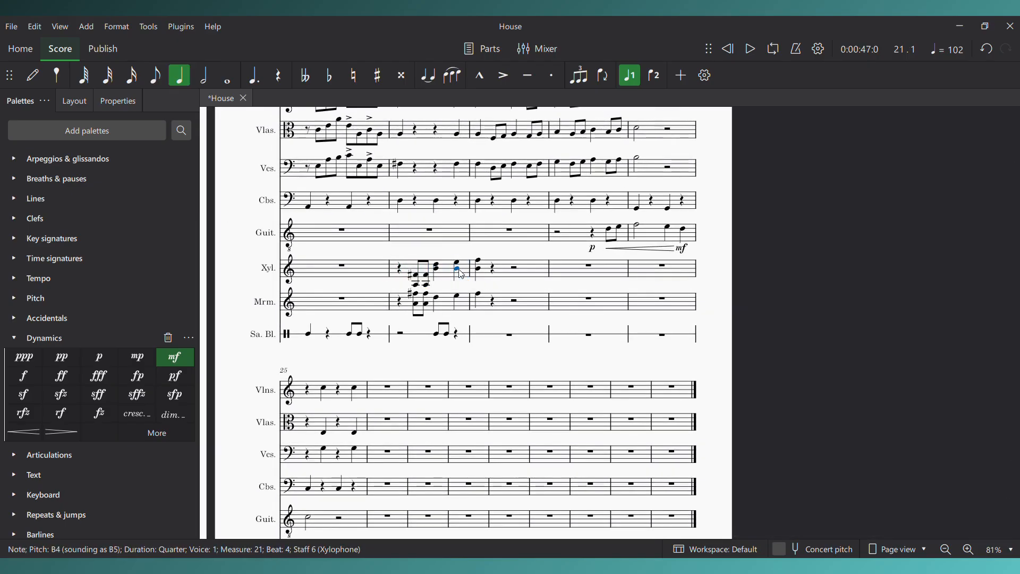
pyautogui.press('Up')
pyautogui.press('Up')
pyautogui.press('Up')
# Copy the Xylophone's chords from beat 3 of measure 21 to beat 1 of measure 22 into the Marimba, lowered an octave
pyautogui.keyDown('shift'); pyautogui.click(442, 274); pyautogui.keyUp('shift')
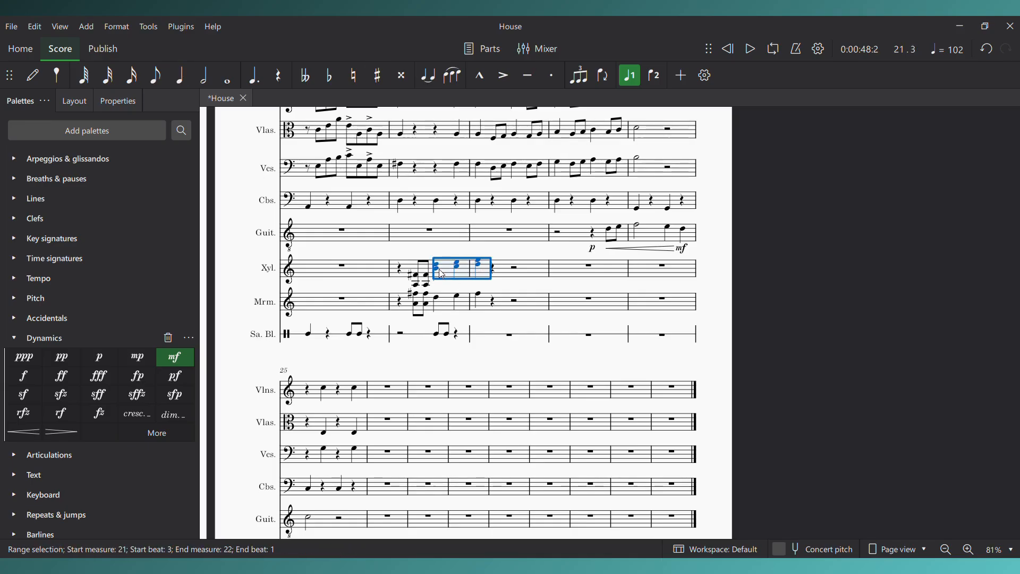
pyautogui.click(438, 302)
pyautogui.hotkey('ctrl', 'v')
pyautogui.hotkey('ctrl', 'Down')
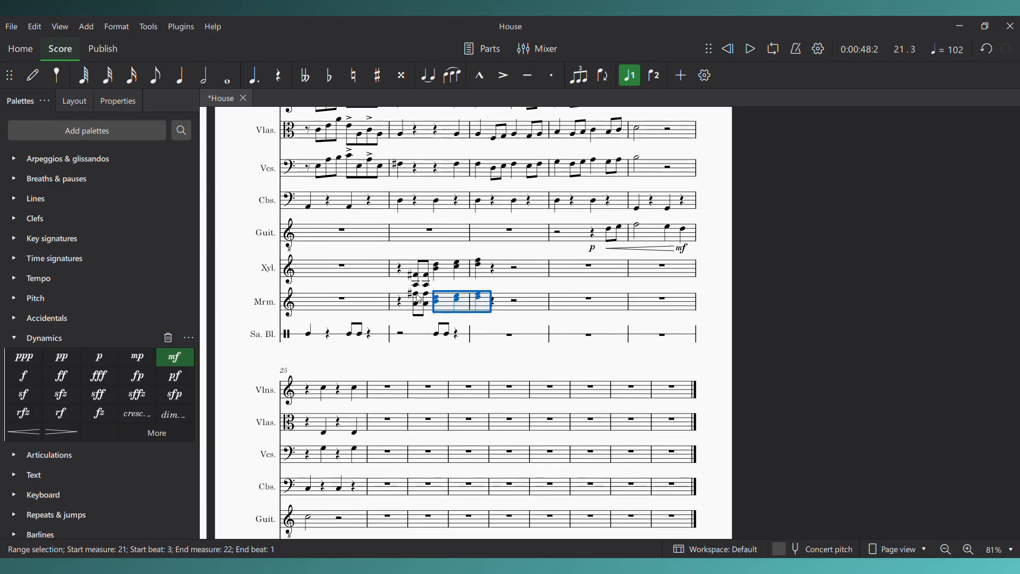
# On beat 2 of measure 21, lower the Marimba's F♯5 eighths to F♯4 and raise the Xylophone's A3 eighths to A4
pyautogui.click(419, 298)
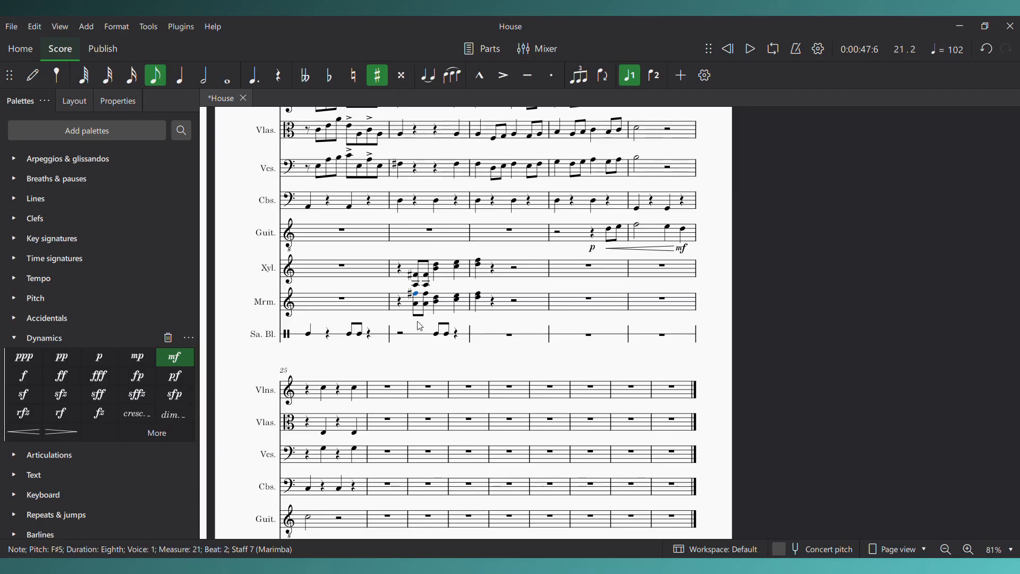
pyautogui.press('Right')
pyautogui.click(404, 334)
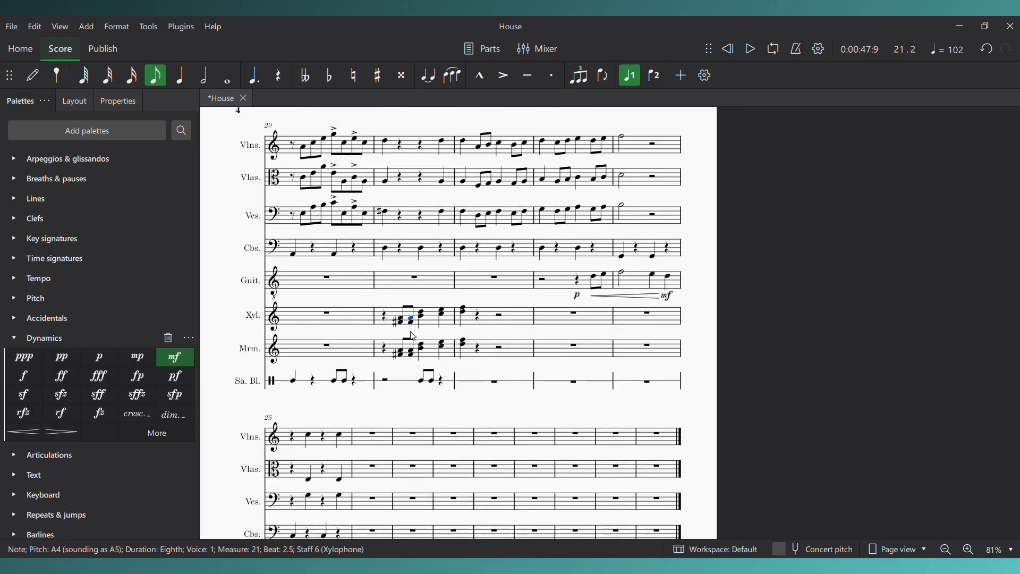
# Play back the score from the Violoncellos' eighth rest at the start of measure 20
pyautogui.click(296, 223)
pyautogui.press('space')
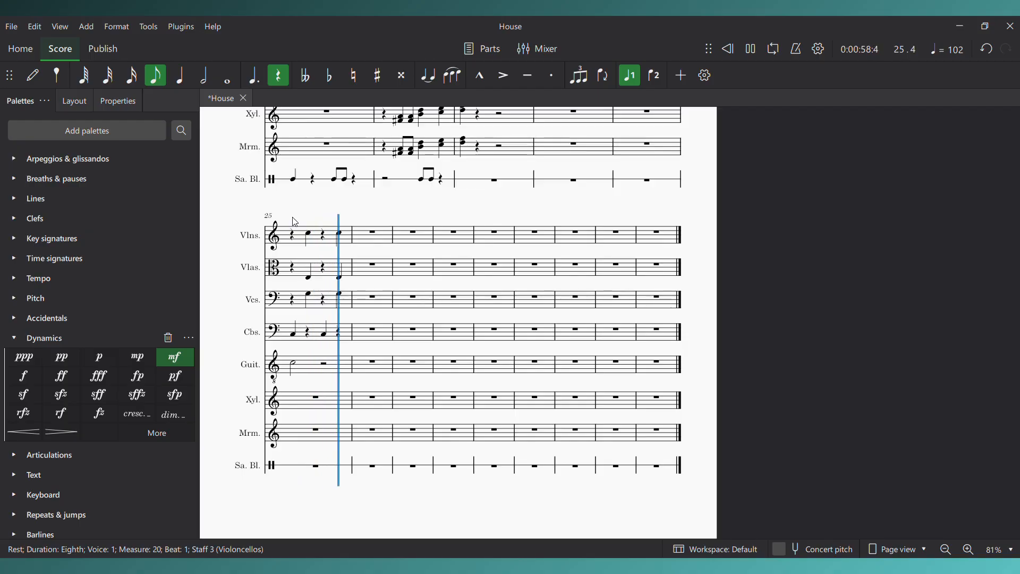
pyautogui.press('space')
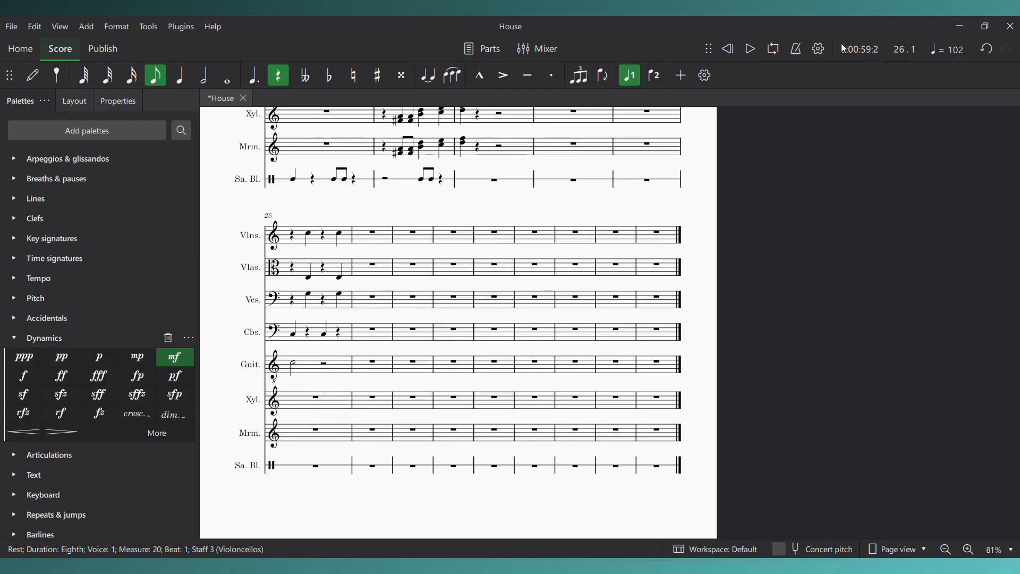
# Play back the opening from the beginning of the score, and examine pages 3 and 4
pyautogui.press('space')
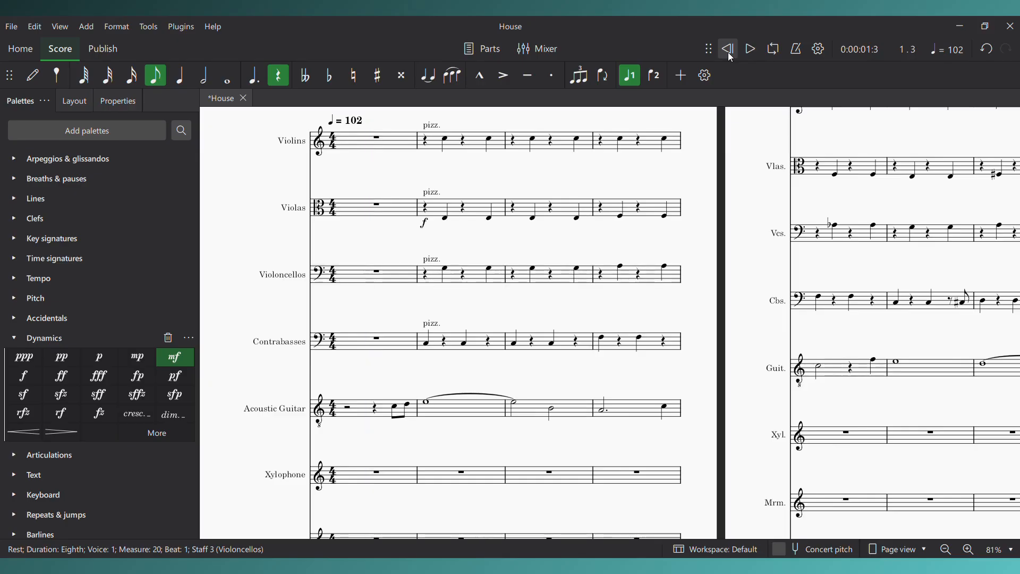
pyautogui.press('space')
pyautogui.hotkey('ctrl', '-')
pyautogui.hotkey('ctrl', '-')
pyautogui.hotkey('ctrl', '-')
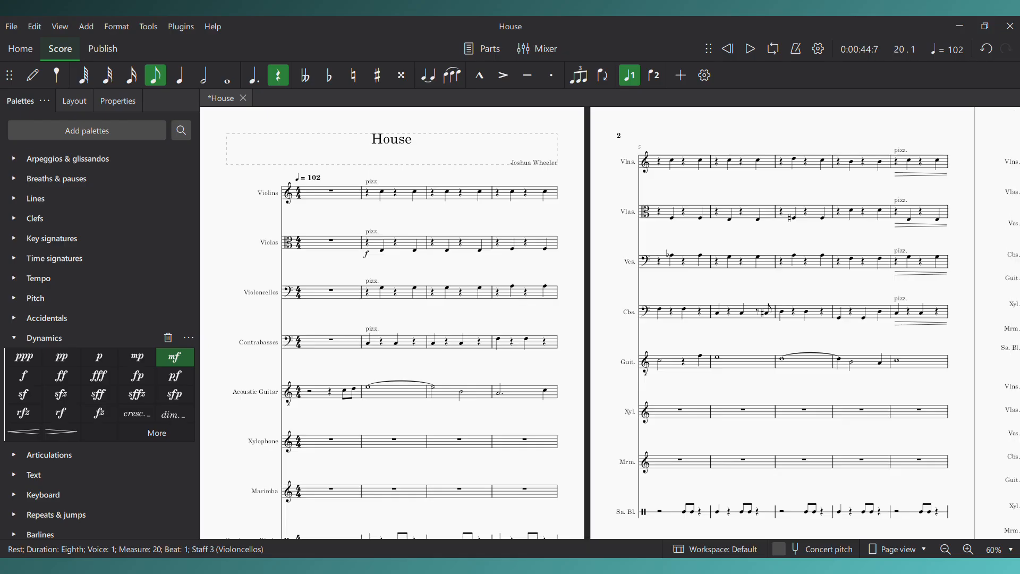
pyautogui.scroll(-5, 594, 341)
pyautogui.moveTo(744, 343); pyautogui.dragTo(248, 287)
pyautogui.moveTo(594, 319); pyautogui.dragTo(453, 322)
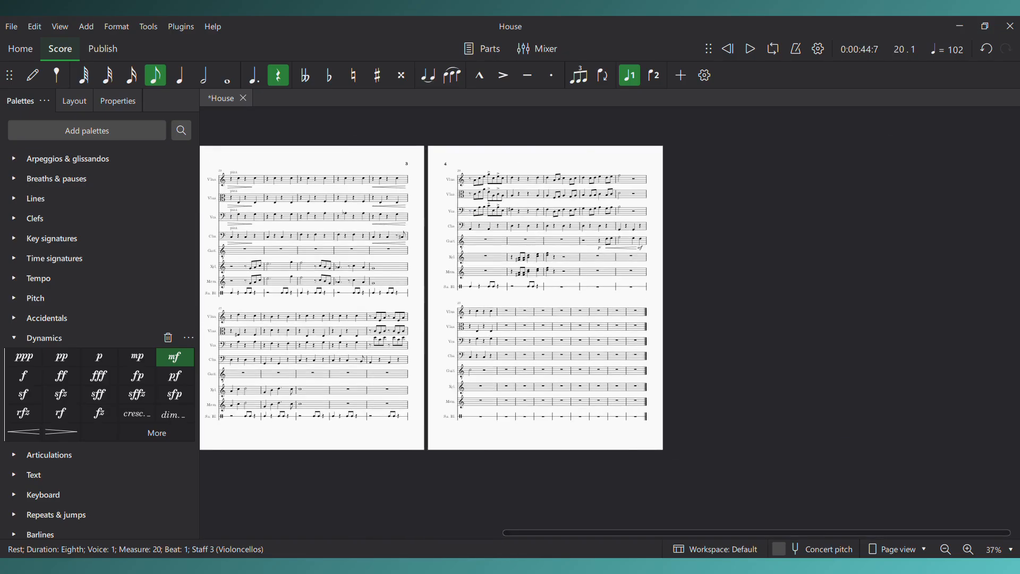
# Copy the Sandpaper Blocks rhythm of measures 20–21 into measures 22–23 and again into measures 24–25
pyautogui.scroll(4, 441, 357)
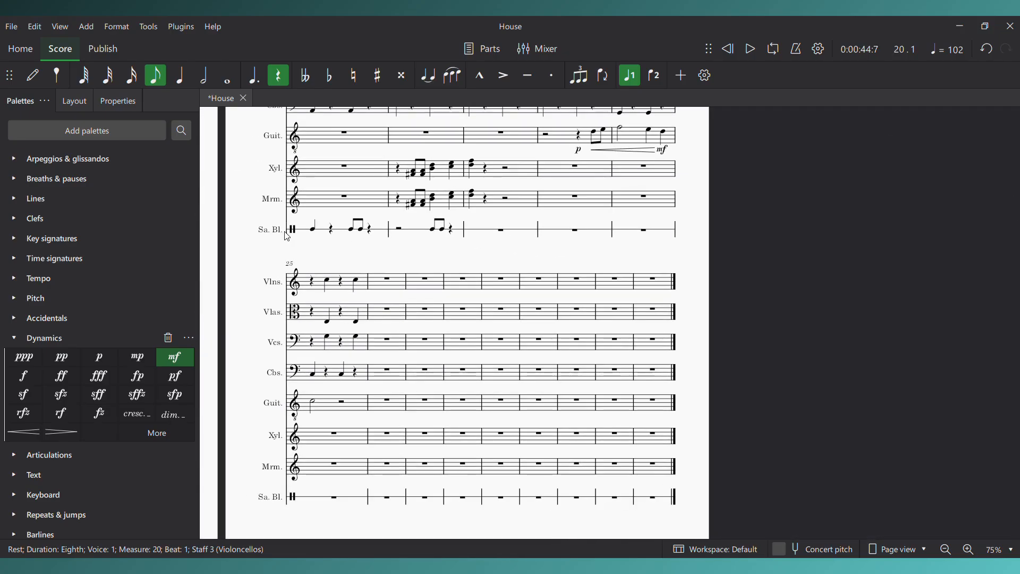
pyautogui.click(313, 229)
pyautogui.keyDown('shift'); pyautogui.click(450, 233); pyautogui.keyUp('shift')
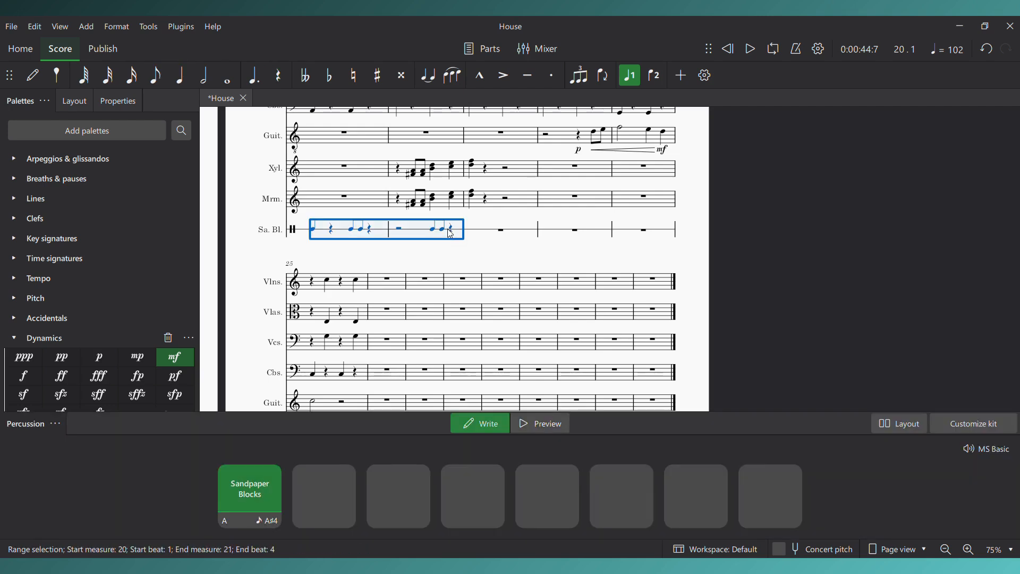
pyautogui.click(496, 229)
pyautogui.hotkey('ctrl', 'v')
pyautogui.click(648, 233)
pyautogui.hotkey('ctrl', 'v')
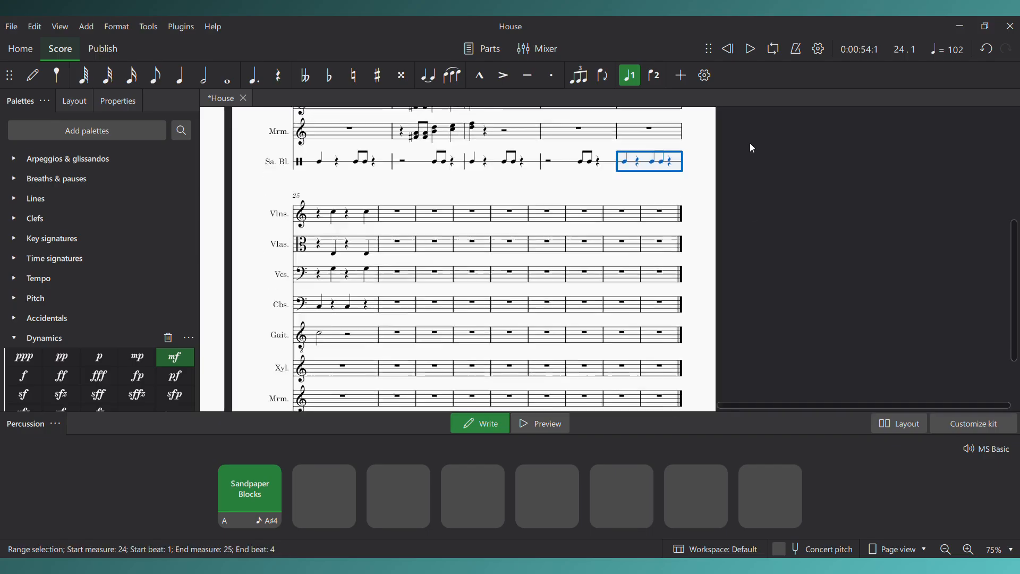
# Play back the score from the beginning through measure 25
pyautogui.scroll(-2, 751, 142)
pyautogui.click(729, 50)
pyautogui.press('space')
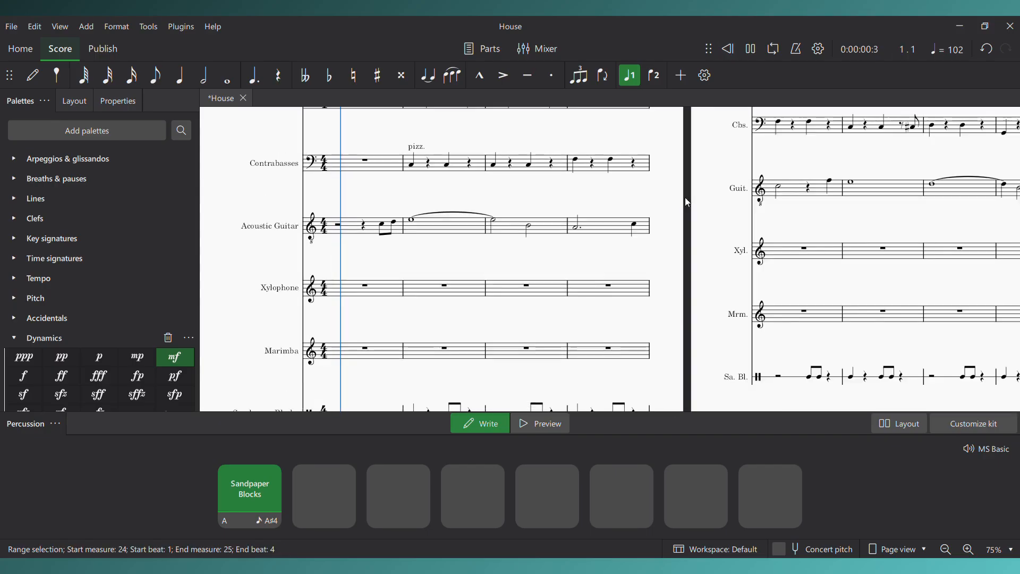
pyautogui.scroll(-3, 683, 239)
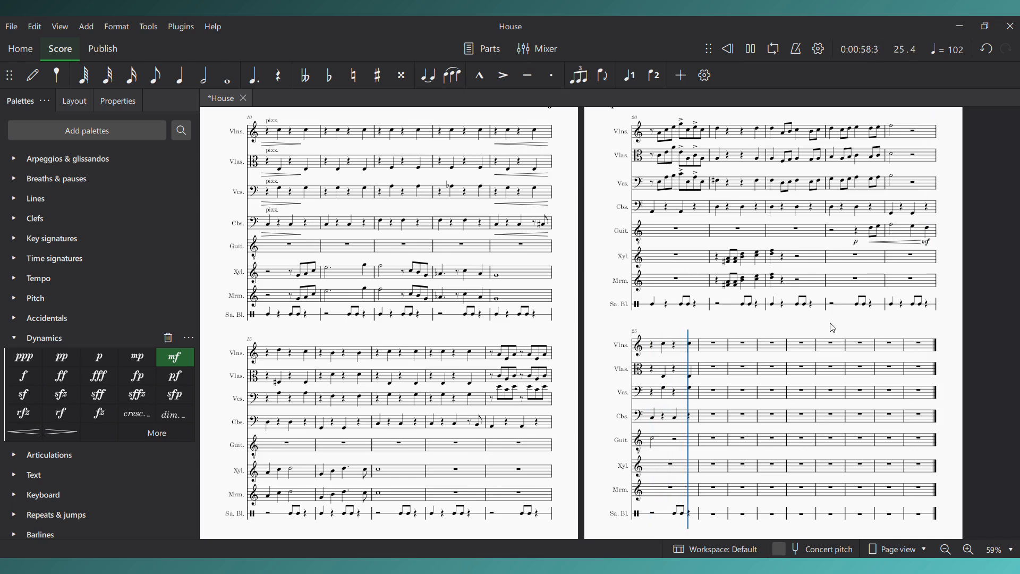
pyautogui.press('space')
# Replace the Violins' quarter note on beat 1 of measure 23 with eighth notes D5 and A4
pyautogui.moveTo(889, 246); pyautogui.dragTo(497, 305)
pyautogui.click(443, 191)
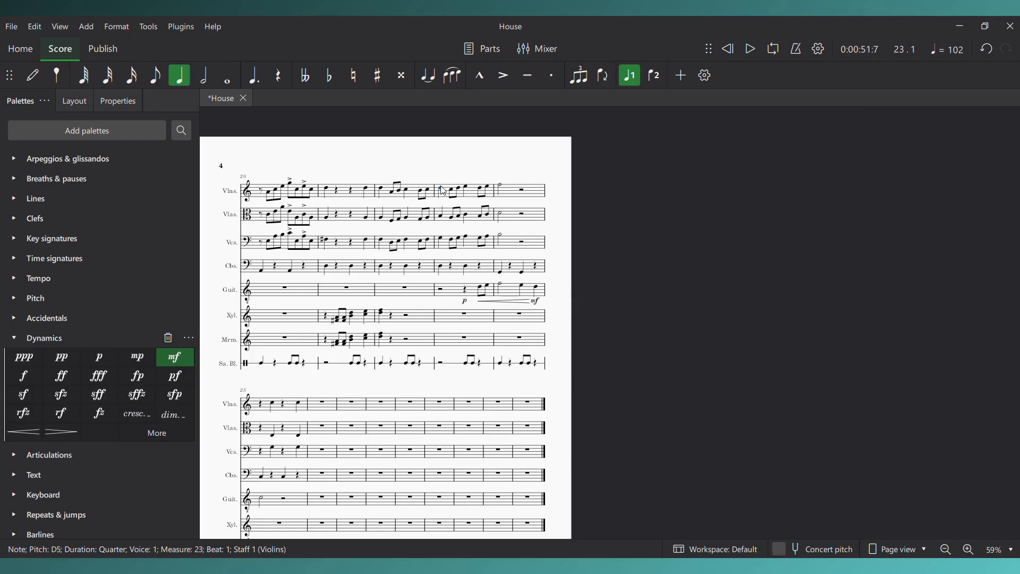
pyautogui.press('n')
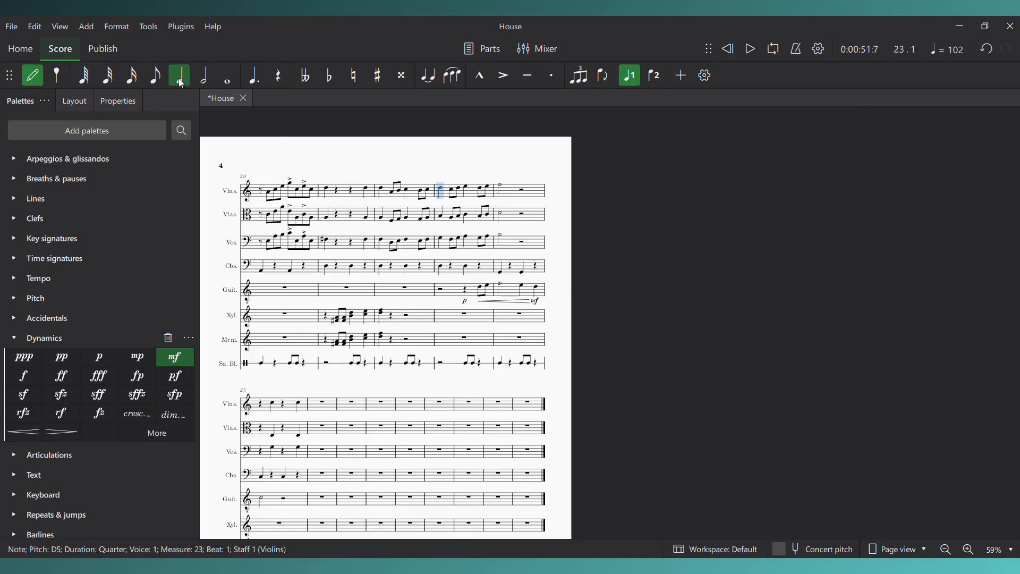
pyautogui.click(156, 76)
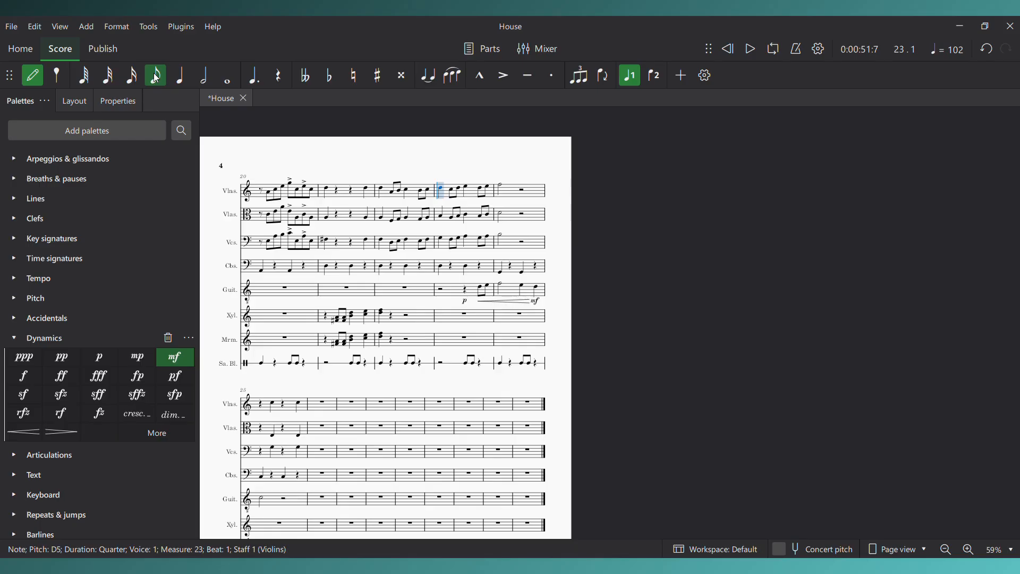
pyautogui.press('a')
pyautogui.press('a')
pyautogui.press('Escape')
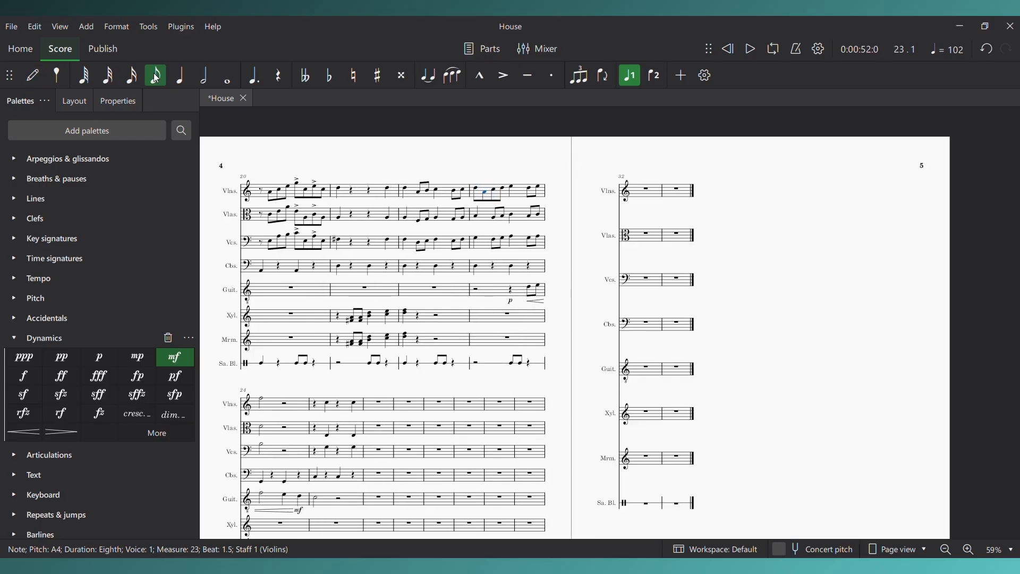
# Change beat 1 of measure 23 to eighths B3 and G3 in the Violas, and raise the Violins' A4 eighth there to B4
pyautogui.click(478, 217)
pyautogui.press('n')
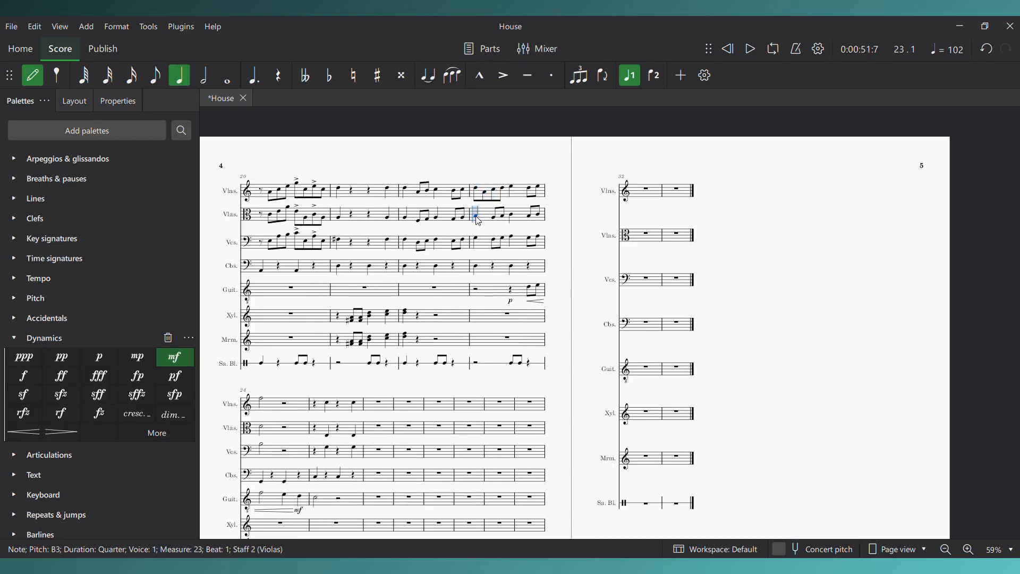
pyautogui.click(156, 80)
pyautogui.press('a')
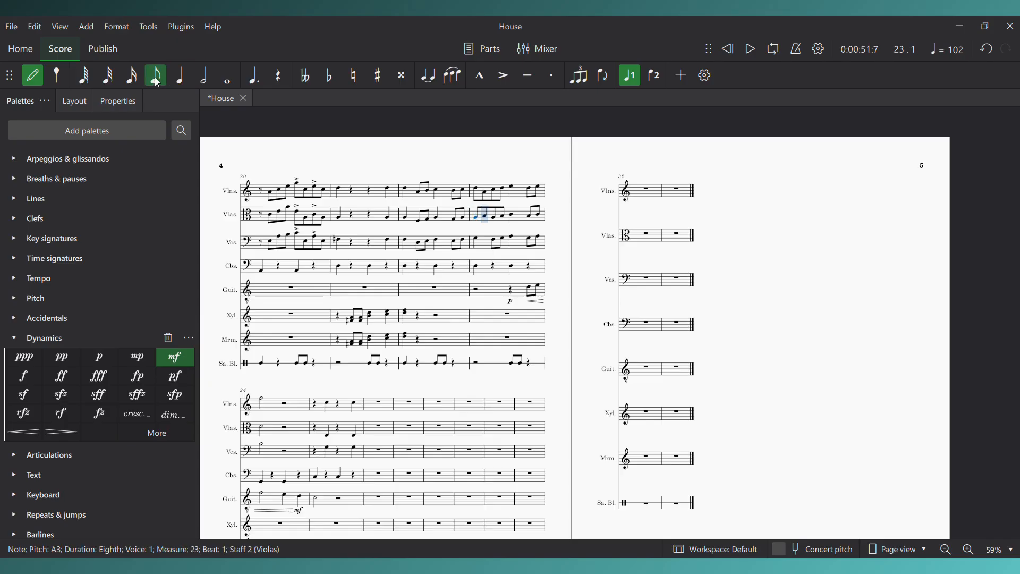
pyautogui.press('Left')
pyautogui.press('b')
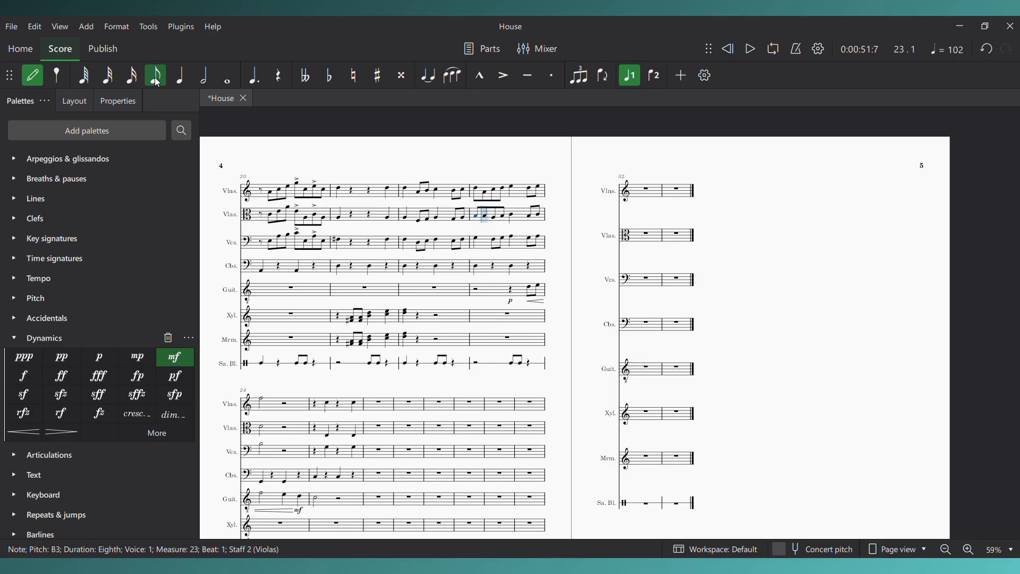
pyautogui.press('Escape')
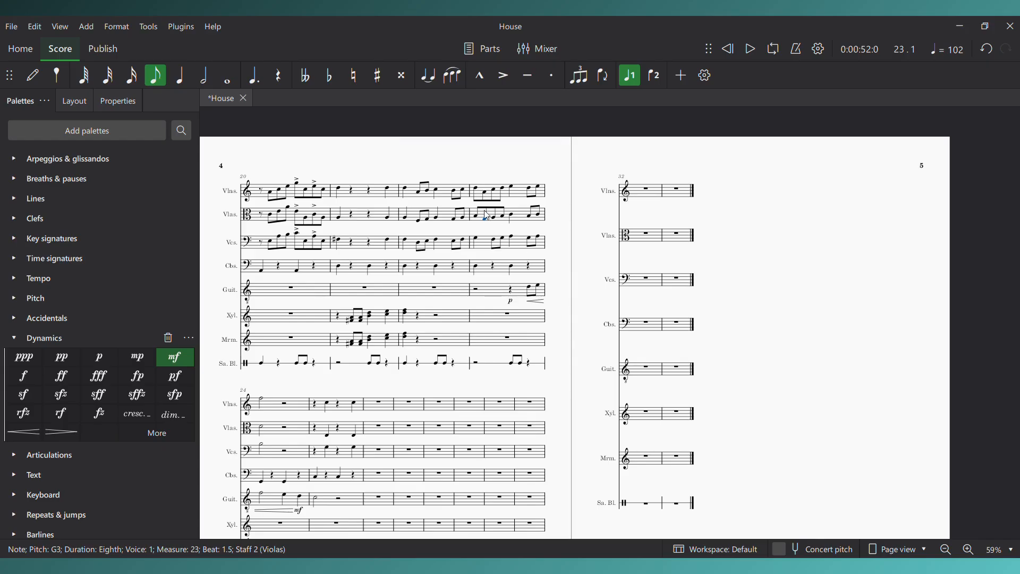
pyautogui.click(486, 192)
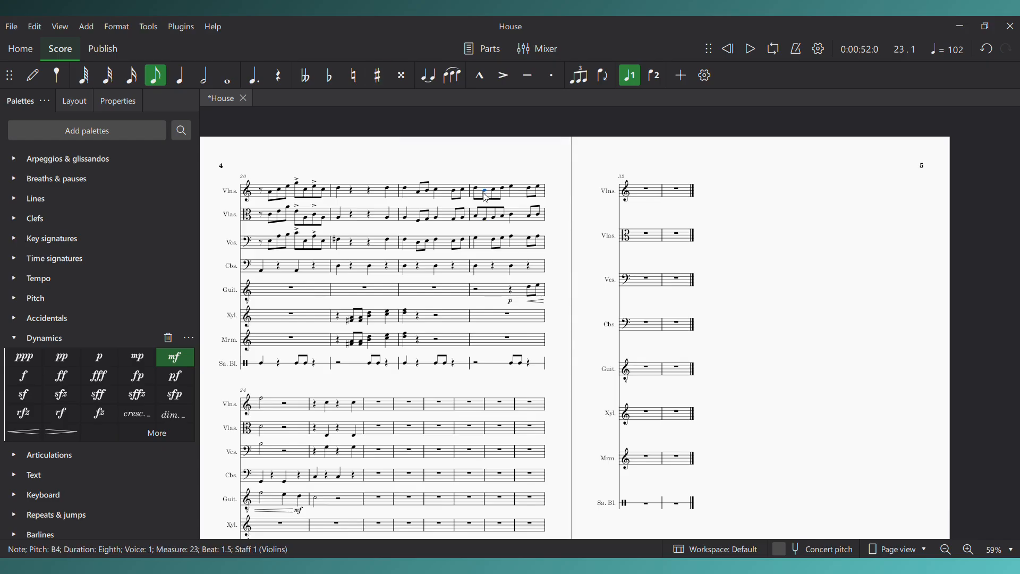
# Replace the Violoncellos' quarter note on beat 1 of measure 23 with two eighth notes, the first on G3
pyautogui.click(478, 249)
pyautogui.press('n')
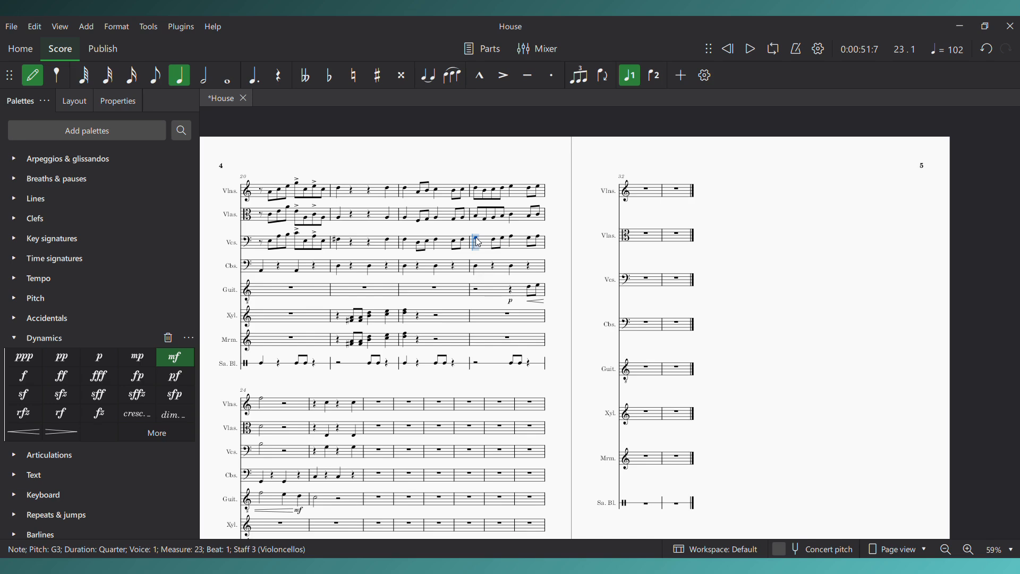
pyautogui.click(161, 77)
pyautogui.press('g')
pyautogui.press('Escape')
# Play back the string eighths in measure 23, and replay the passage from the start of measure 20 through measure 25
pyautogui.press('space')
pyautogui.press('space')
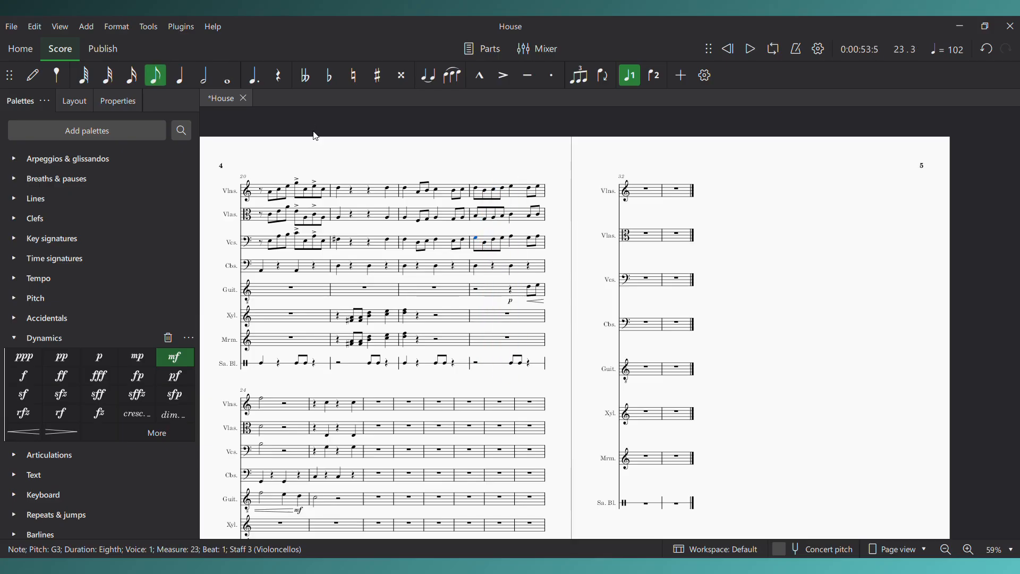
pyautogui.click(261, 193)
pyautogui.press('space')
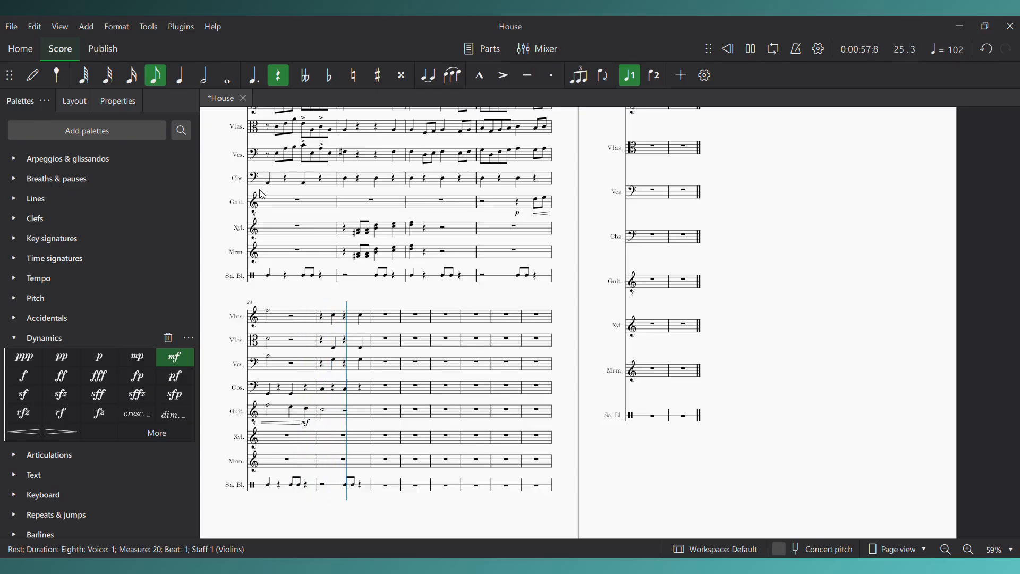
pyautogui.press('space')
# Copy the Acoustic Guitar line from measure 23 to beat 2 of measure 25 into the Xylophone, raised two octaves, and into the Marimba
pyautogui.click(485, 202)
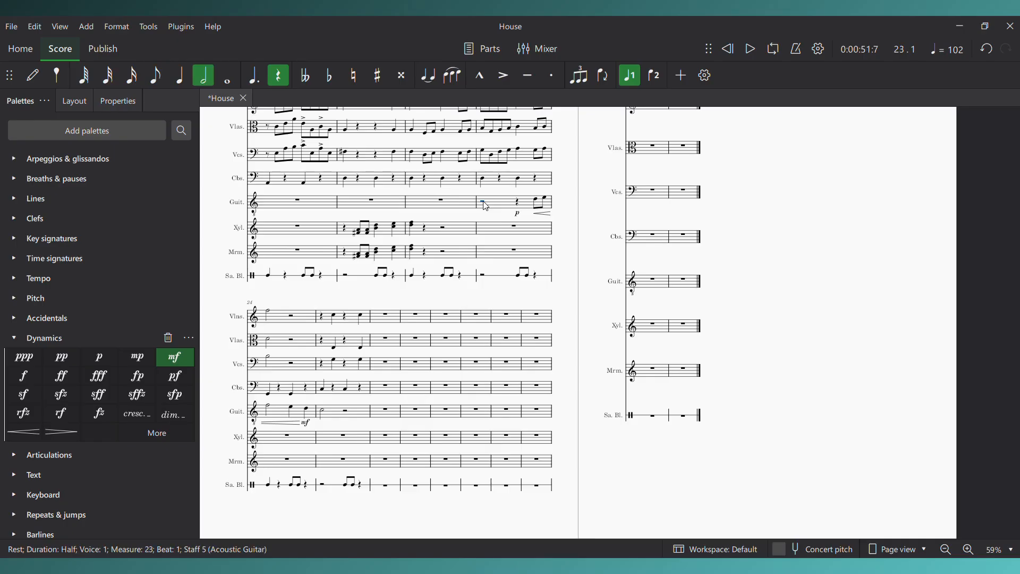
pyautogui.keyDown('shift'); pyautogui.click(324, 414); pyautogui.keyUp('shift')
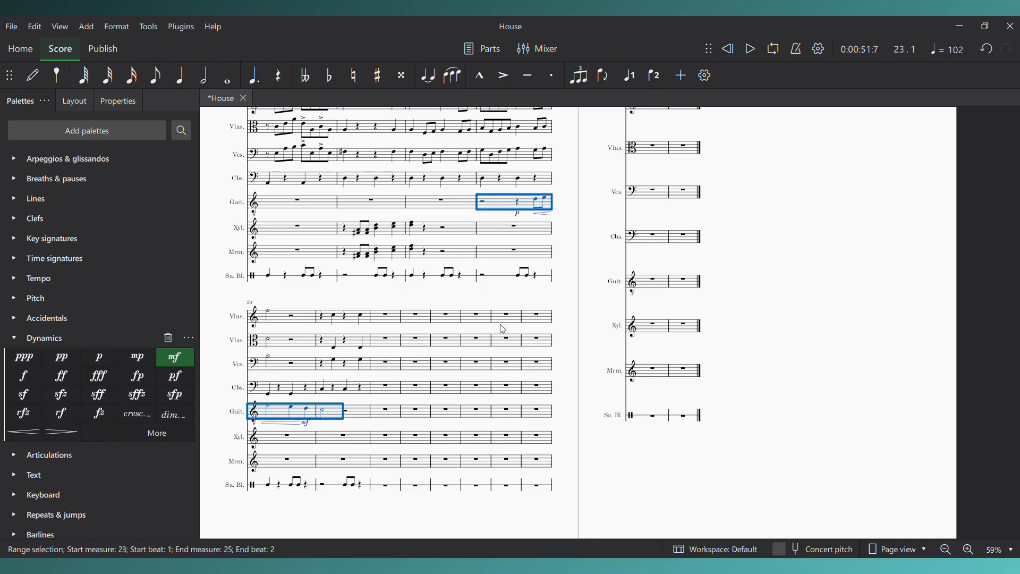
pyautogui.click(517, 235)
pyautogui.hotkey('ctrl', 'v')
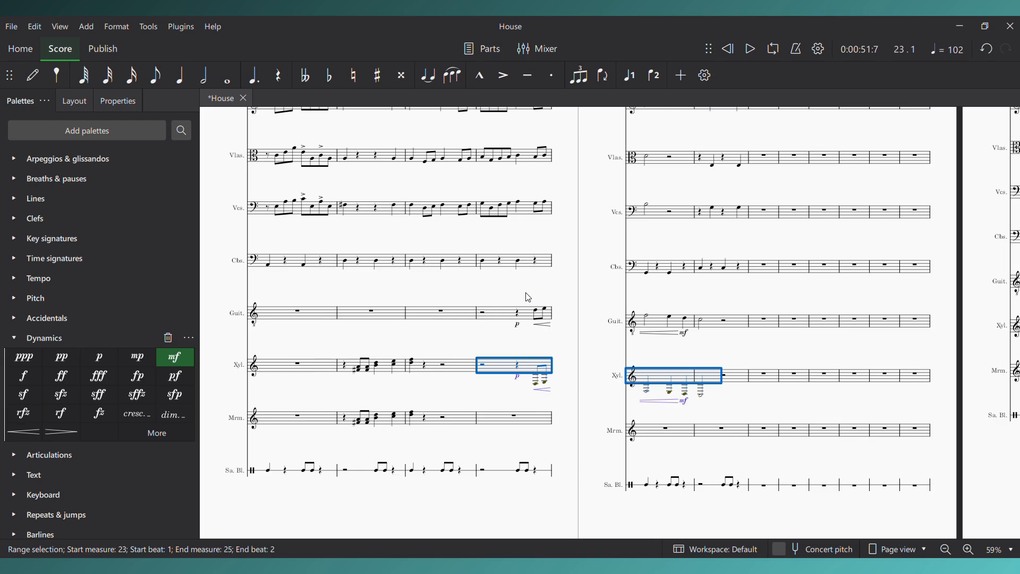
pyautogui.click(518, 258)
pyautogui.hotkey('ctrl', 'v')
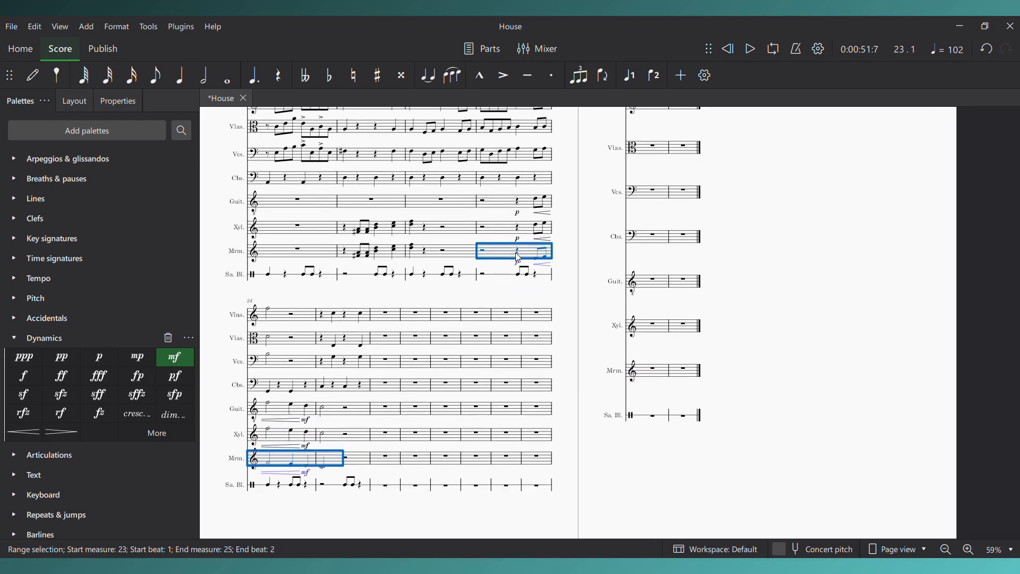
# Play back the score from the Violoncellos' F♯3 at the start of measure 21 into measure 25
pyautogui.click(346, 155)
pyautogui.press('space')
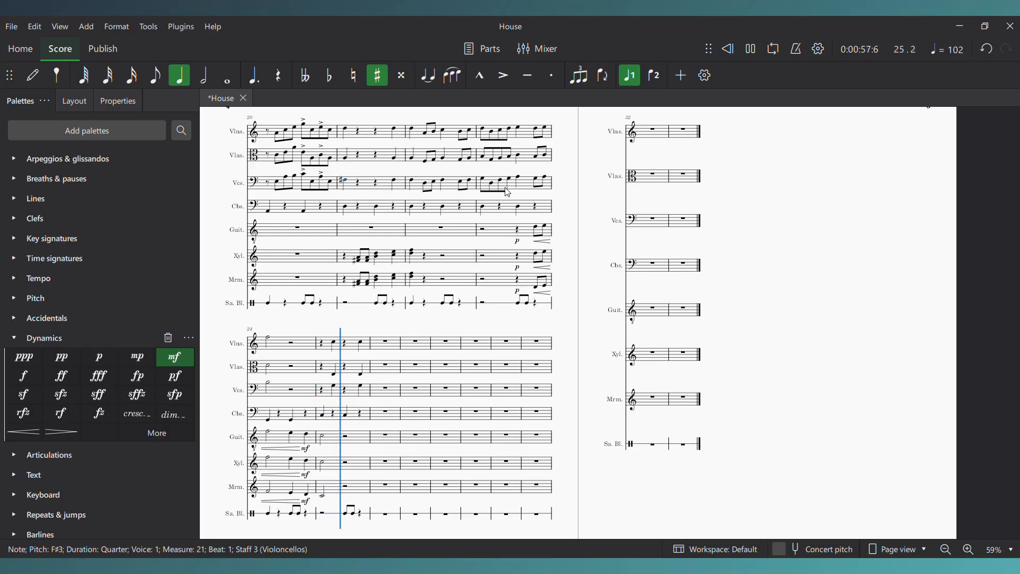
pyautogui.press('space')
# Copy measure 25 of all four string parts into measures 26 and 27
pyautogui.click(326, 344)
pyautogui.keyDown('shift'); pyautogui.click(363, 416); pyautogui.keyUp('shift')
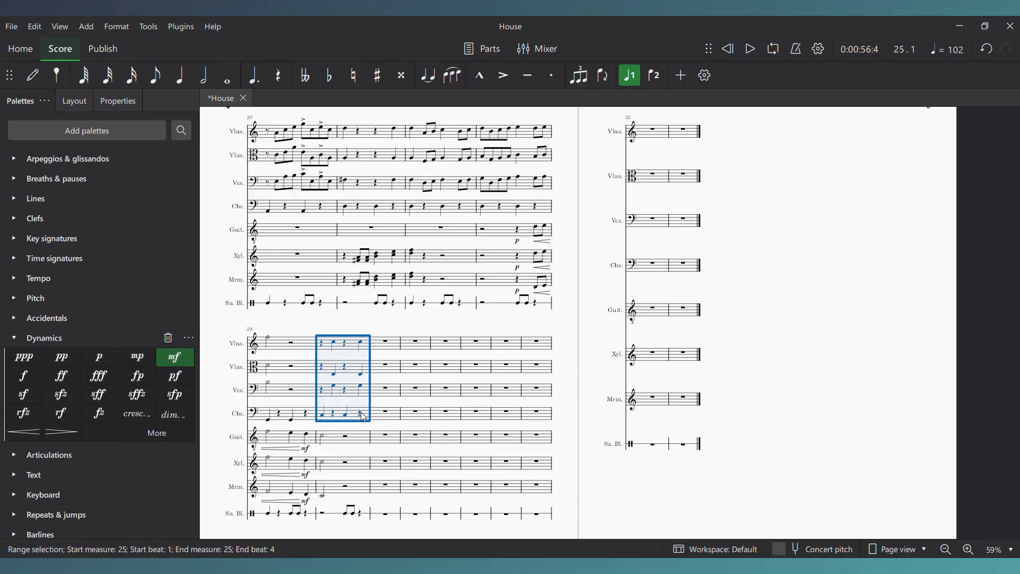
pyautogui.click(392, 348)
pyautogui.hotkey('ctrl', 'v')
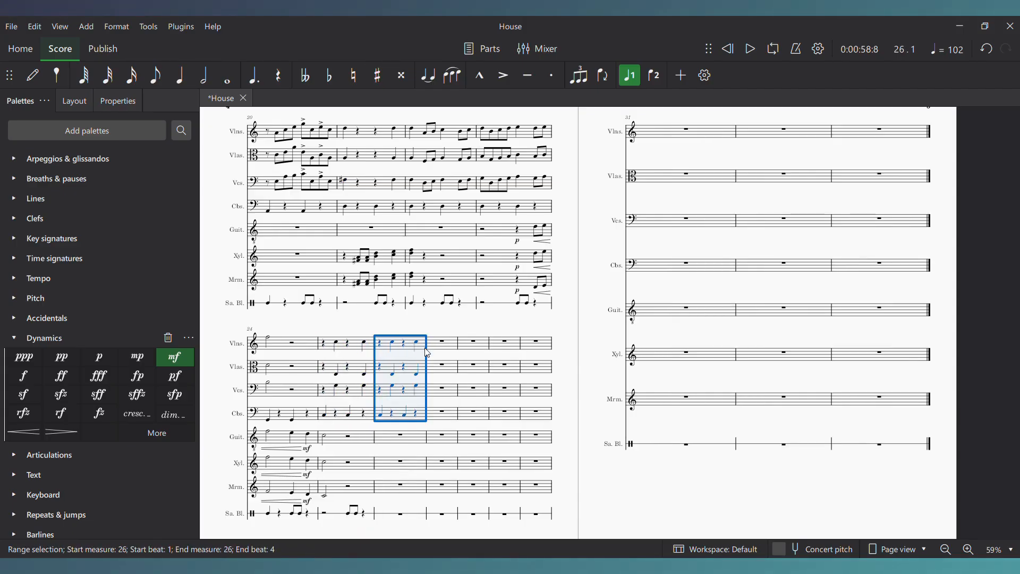
pyautogui.keyDown('ctrl'); pyautogui.click(444, 347); pyautogui.keyUp('ctrl')
pyautogui.click(444, 346)
pyautogui.hotkey('ctrl', 'v')
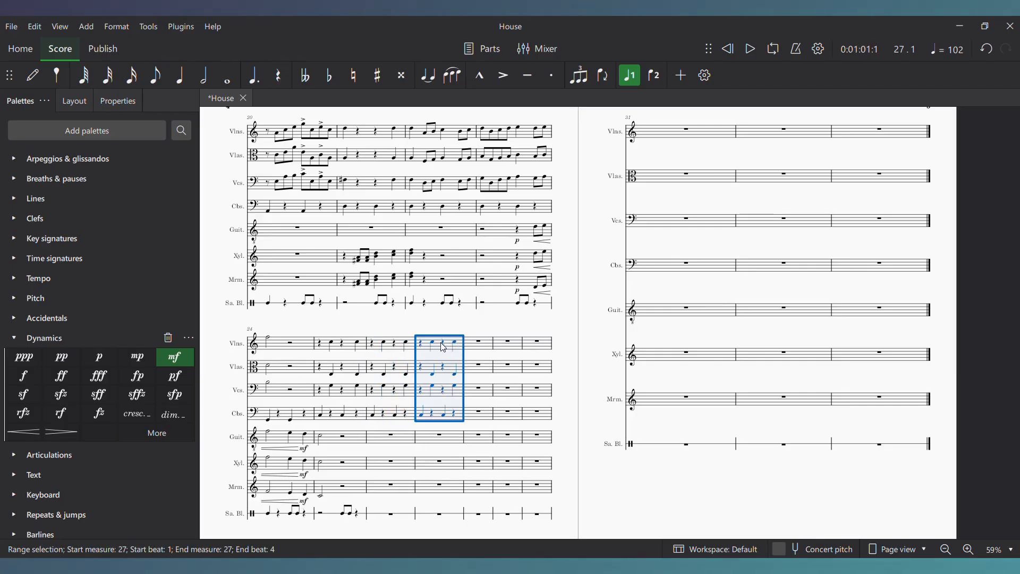
# Replace beats 3 and 4 of measure 27 with a half rest in all four string parts
pyautogui.click(443, 346)
pyautogui.keyDown('shift'); pyautogui.click(456, 419); pyautogui.keyUp('shift')
pyautogui.press('6')
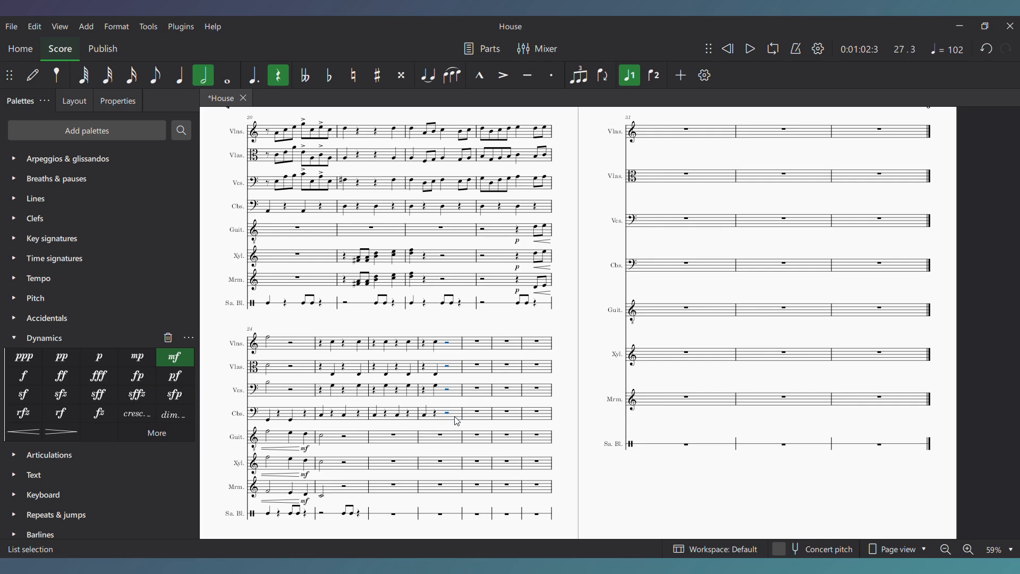
# Play back the score from the Violins' rest at the start of measure 25 to measure 28
pyautogui.click(322, 347)
pyautogui.press('space')
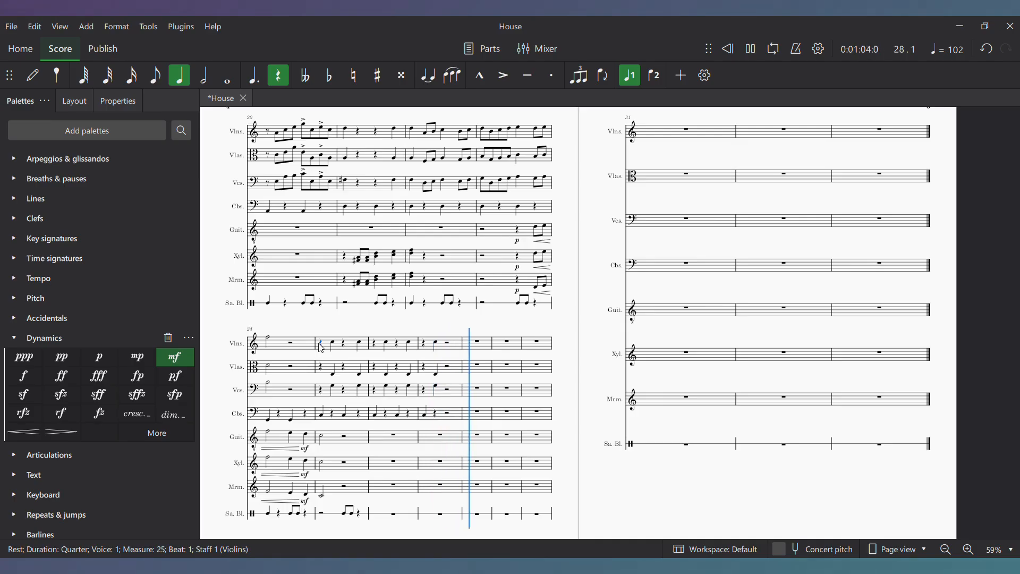
pyautogui.press('space')
# Copy measures 4–8 of all four string parts into measures 28–32
pyautogui.moveTo(229, 316); pyautogui.dragTo(980, 381)
pyautogui.hscroll(-5, 980, 381)
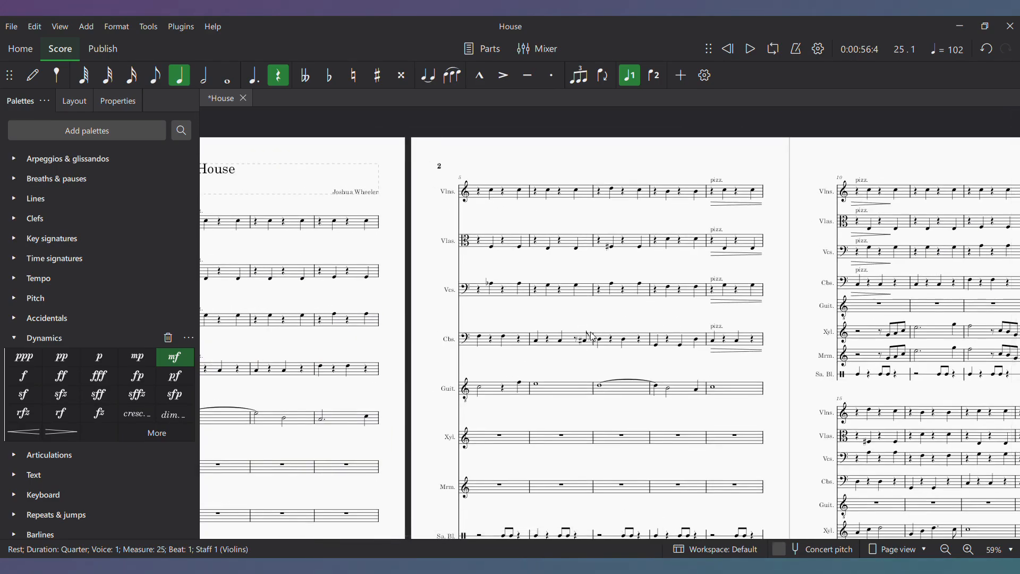
pyautogui.click(321, 224)
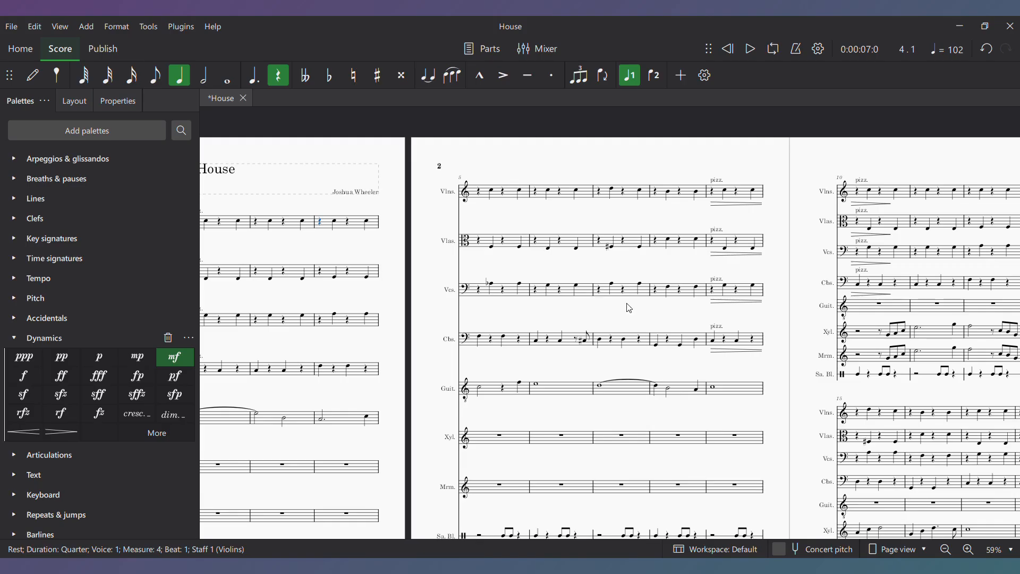
pyautogui.keyDown('shift'); pyautogui.click(698, 345); pyautogui.keyUp('shift')
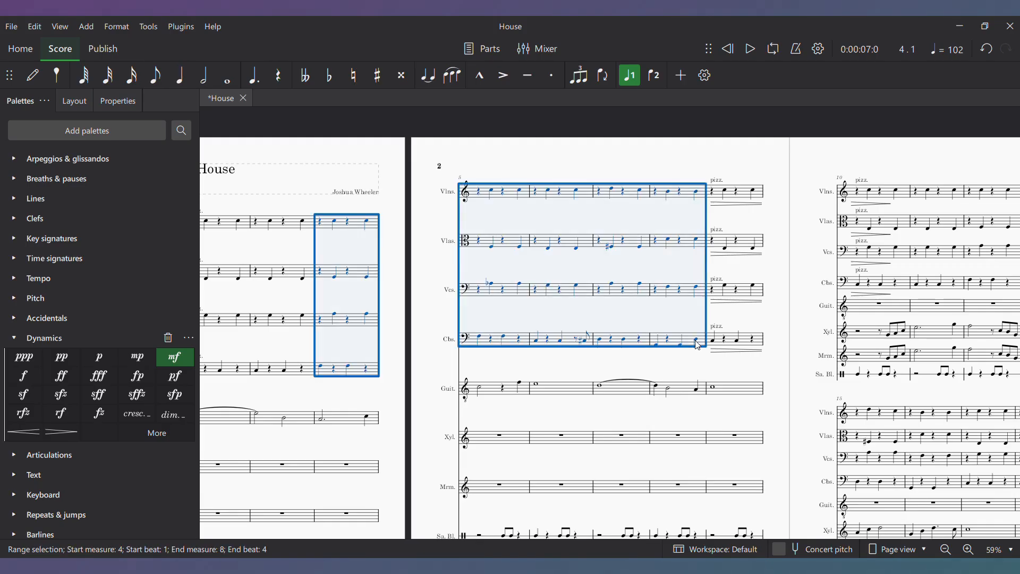
pyautogui.scroll(-5, 802, 360)
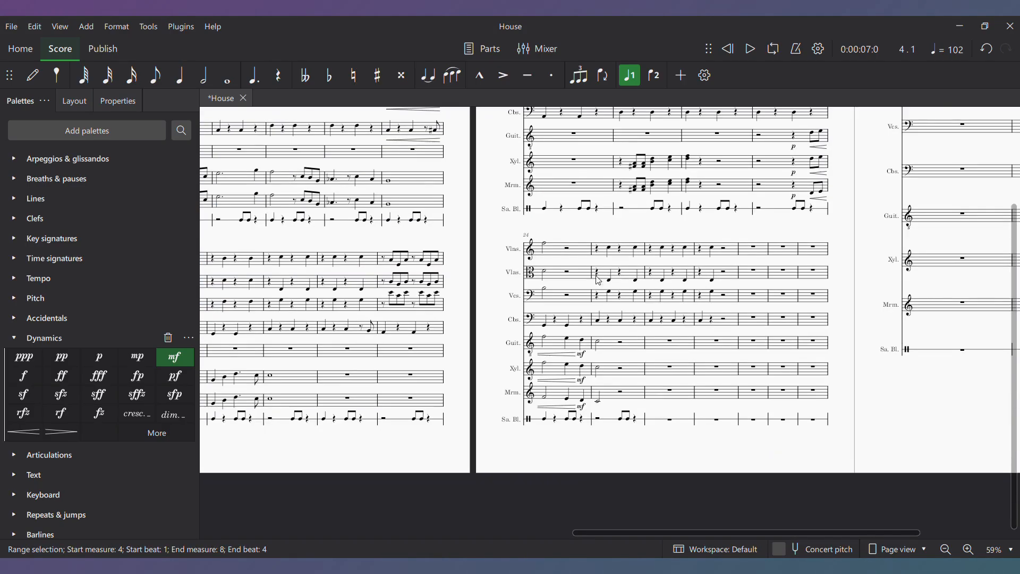
pyautogui.click(752, 249)
pyautogui.hotkey('ctrl', 'v')
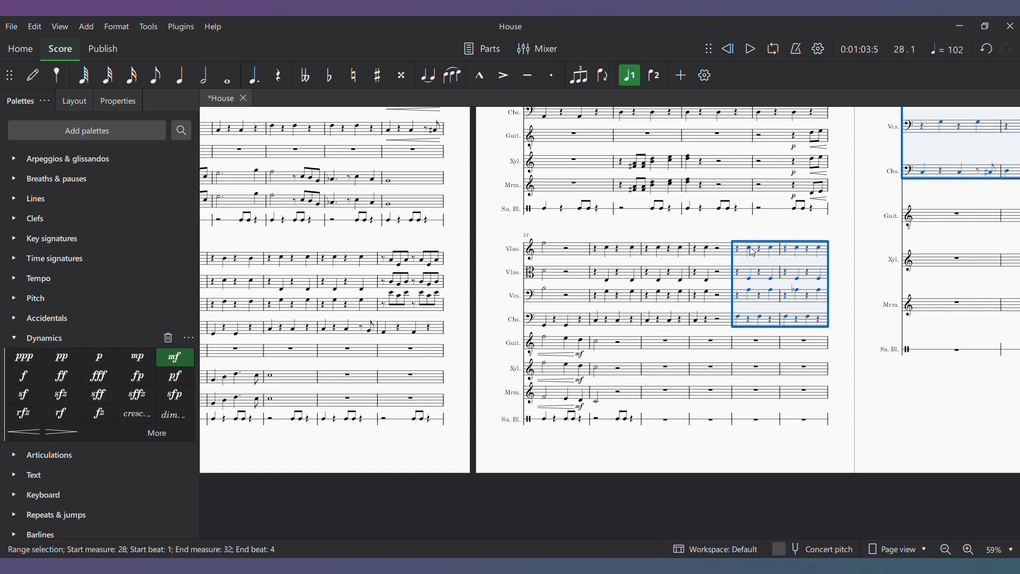
# Clear beats 3 and 4 of measure 28 in all four string parts
pyautogui.moveTo(763, 224); pyautogui.dragTo(394, 286)
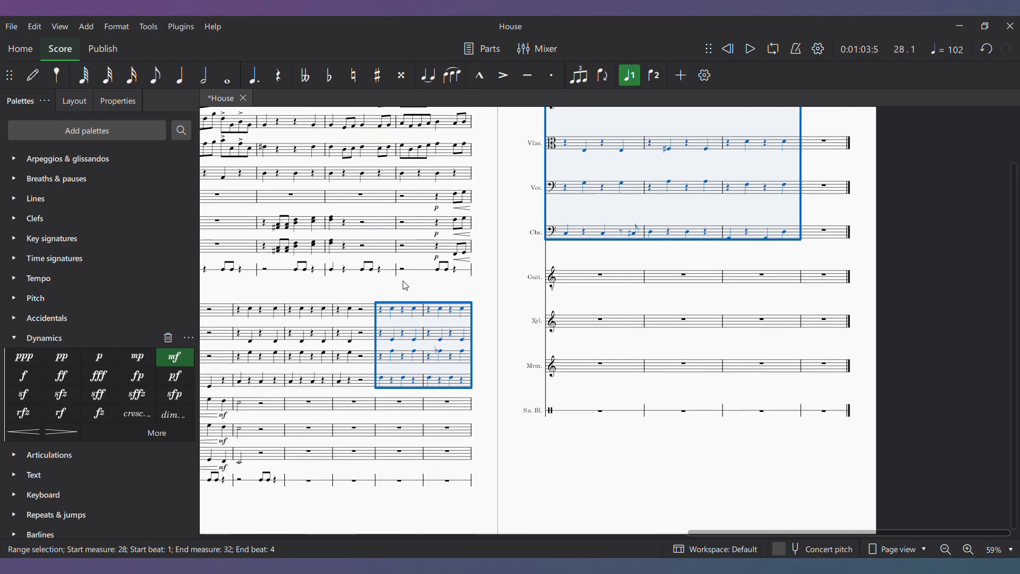
pyautogui.click(405, 381)
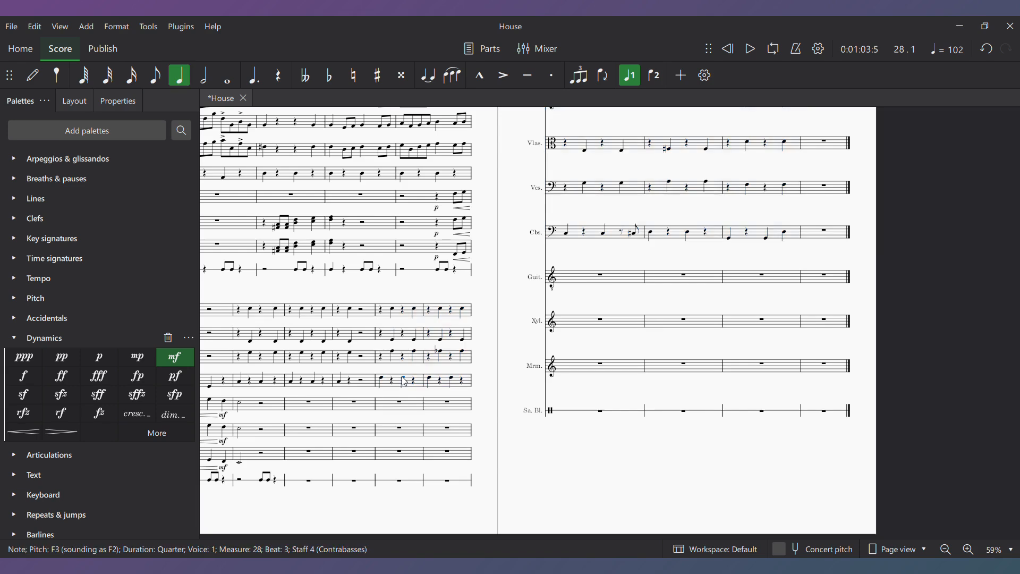
pyautogui.keyDown('shift'); pyautogui.click(413, 312); pyautogui.keyUp('shift')
pyautogui.press('Delete')
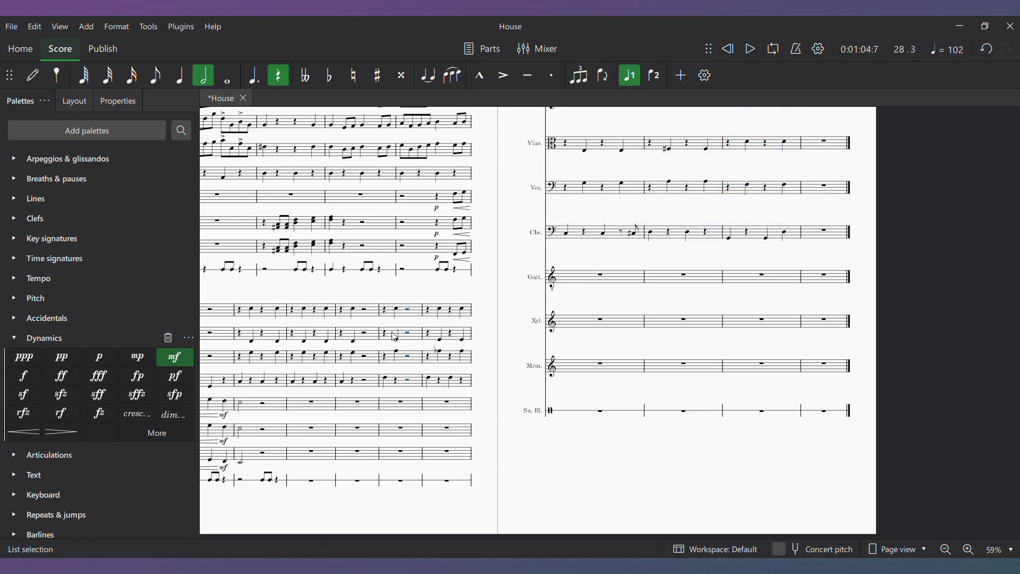
# Enter a quarter note C on beat 4 of measure 27 in the Contrabasses part
pyautogui.click(365, 381)
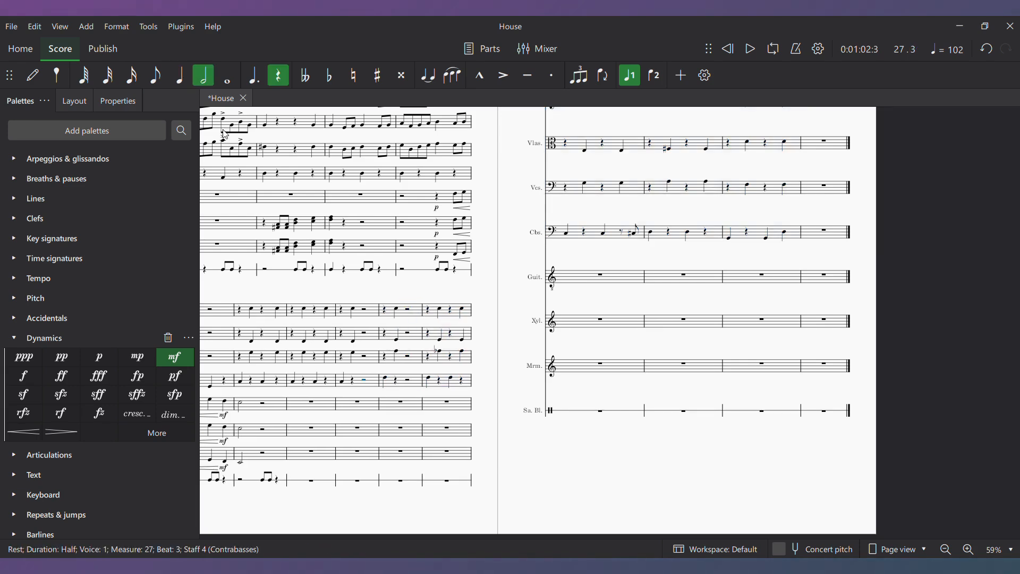
pyautogui.click(181, 85)
pyautogui.press('n')
pyautogui.press('Right')
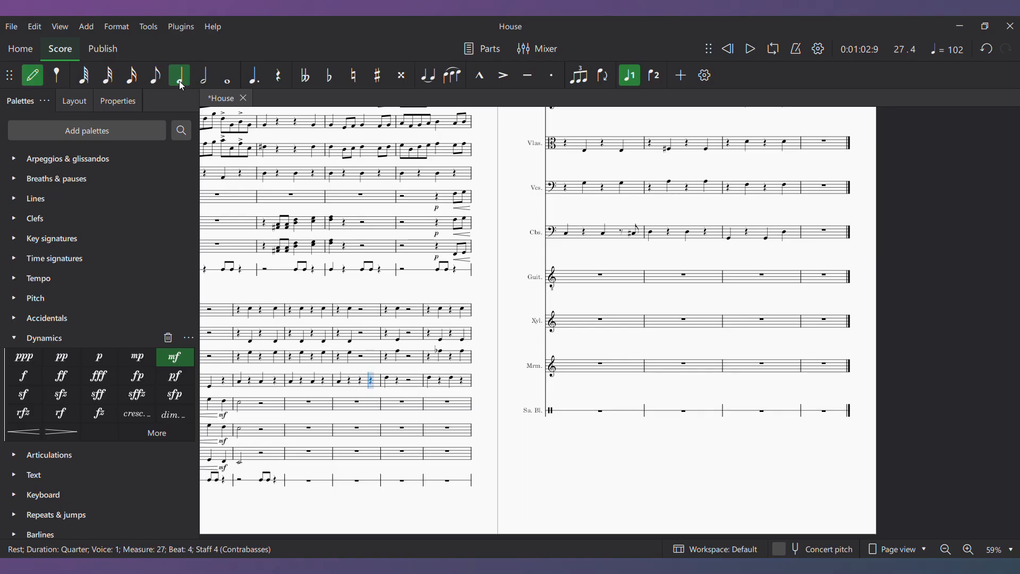
pyautogui.press('c')
pyautogui.press('Escape')
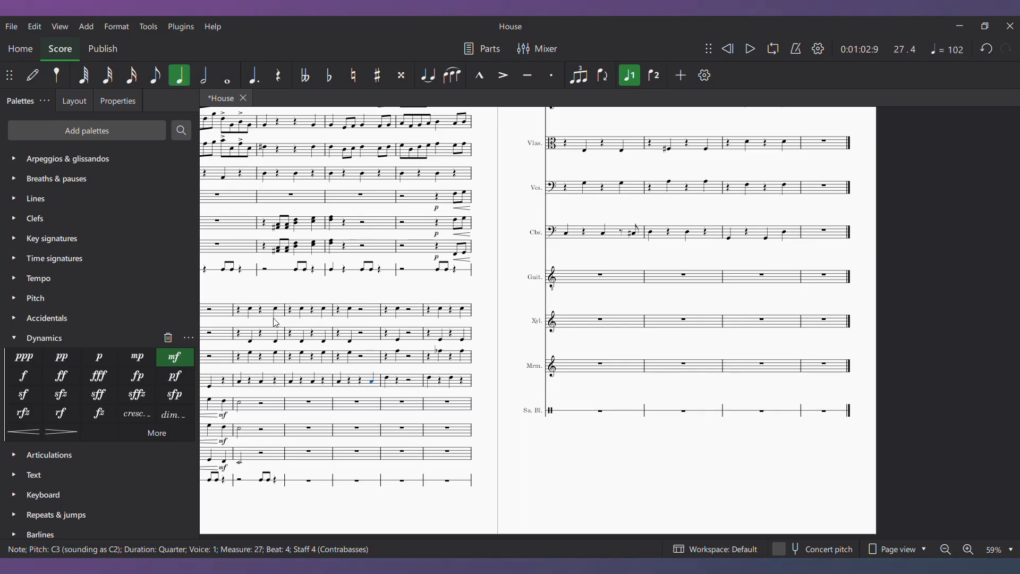
# Clear beats 3 and 4 of measure 29 in all four string parts
pyautogui.click(446, 382)
pyautogui.press('Escape')
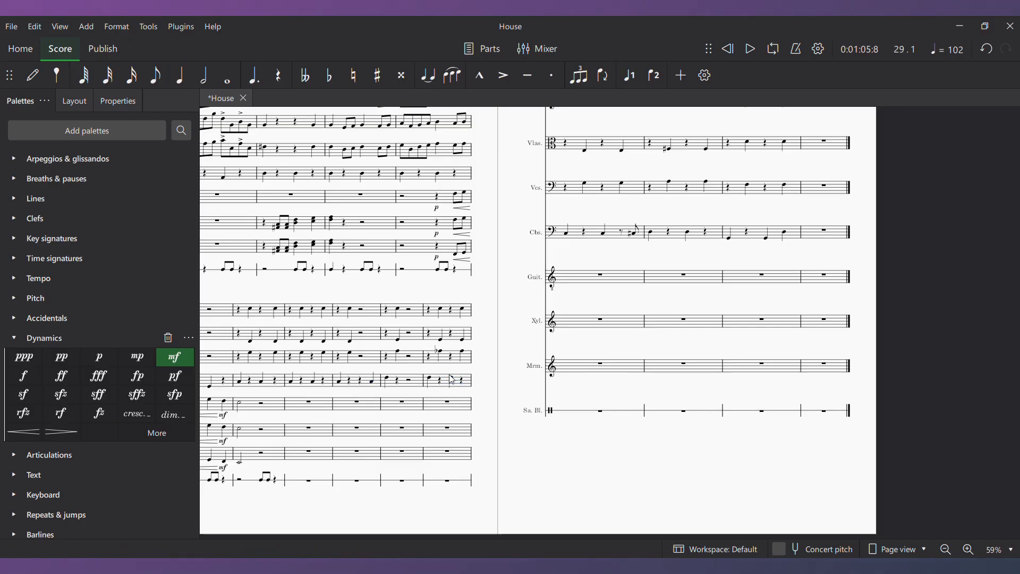
pyautogui.click(466, 314)
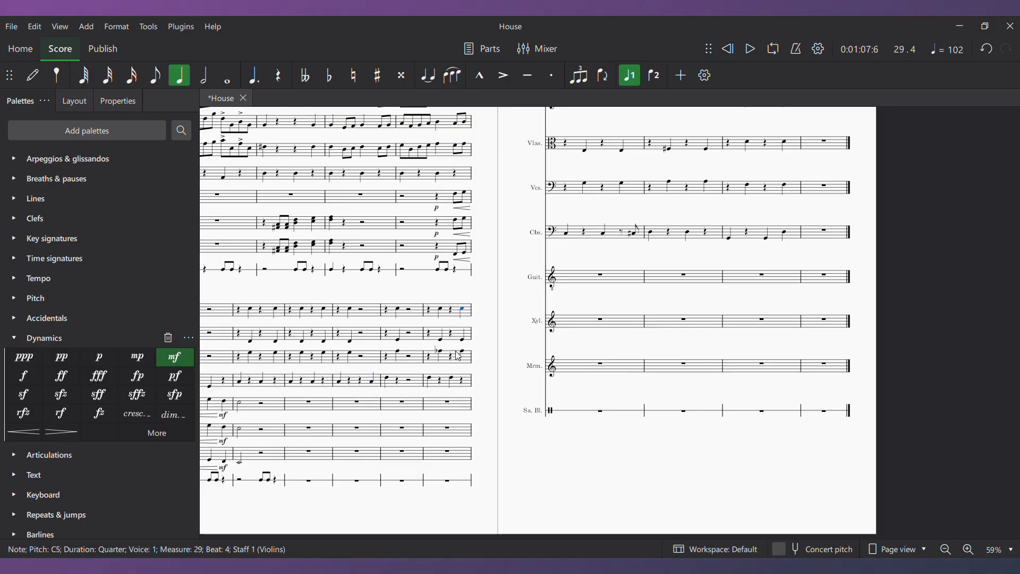
pyautogui.keyDown('shift'); pyautogui.click(456, 383); pyautogui.keyUp('shift')
pyautogui.press('Delete')
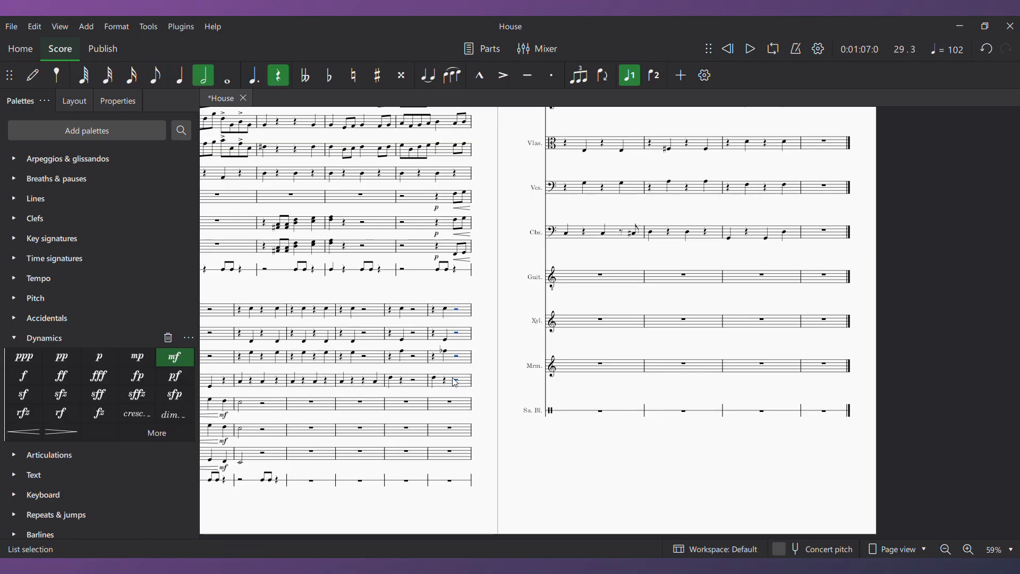
# Enter a quarter note C on beat 4 of measure 28 in the Contrabasses part
pyautogui.click(414, 380)
pyautogui.click(179, 76)
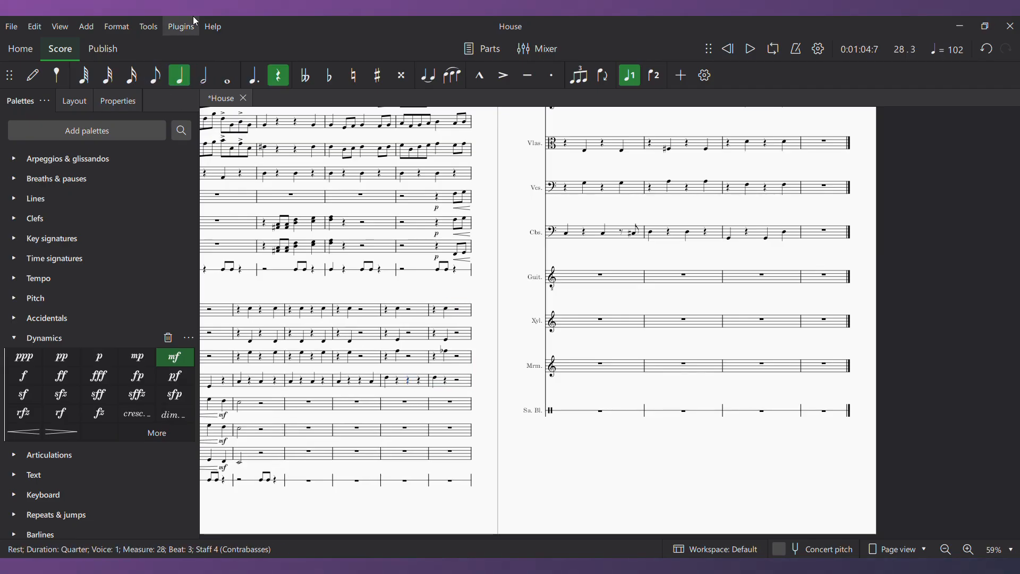
pyautogui.press('n')
pyautogui.press('Right')
pyautogui.press('c')
pyautogui.press('Escape')
pyautogui.press('Right')
pyautogui.press('Right')
# Clear beats 3 and 4 of measure 30 in all four string parts
pyautogui.moveTo(512, 163); pyautogui.dragTo(305, 316)
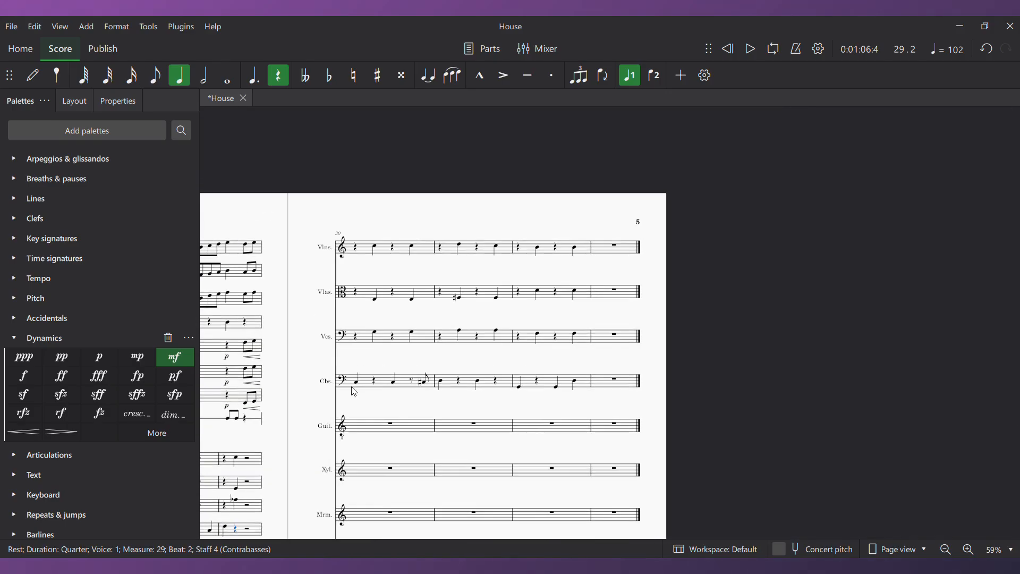
pyautogui.click(413, 385)
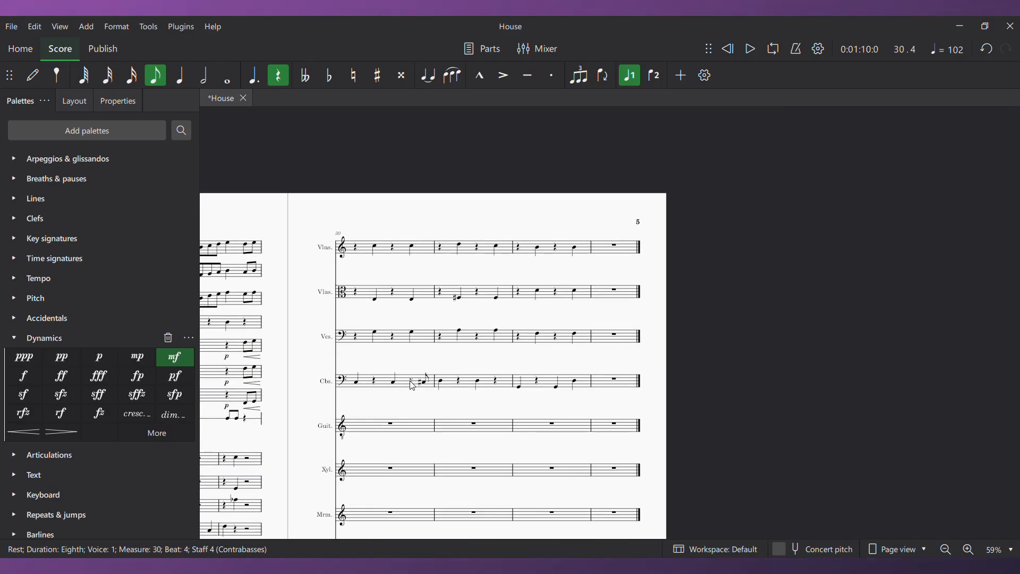
pyautogui.click(395, 383)
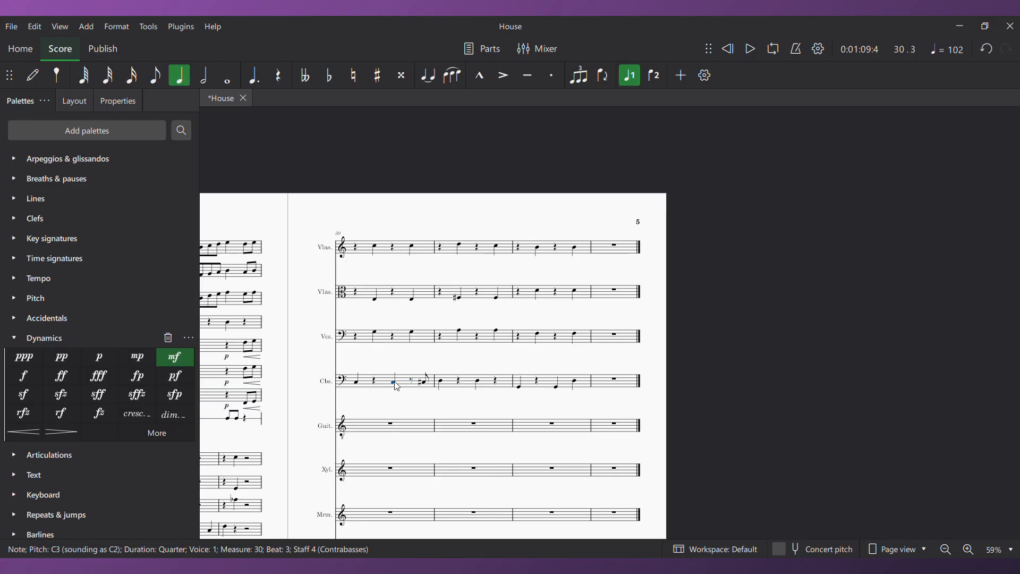
pyautogui.keyDown('shift'); pyautogui.click(415, 253); pyautogui.keyUp('shift')
pyautogui.click(414, 247)
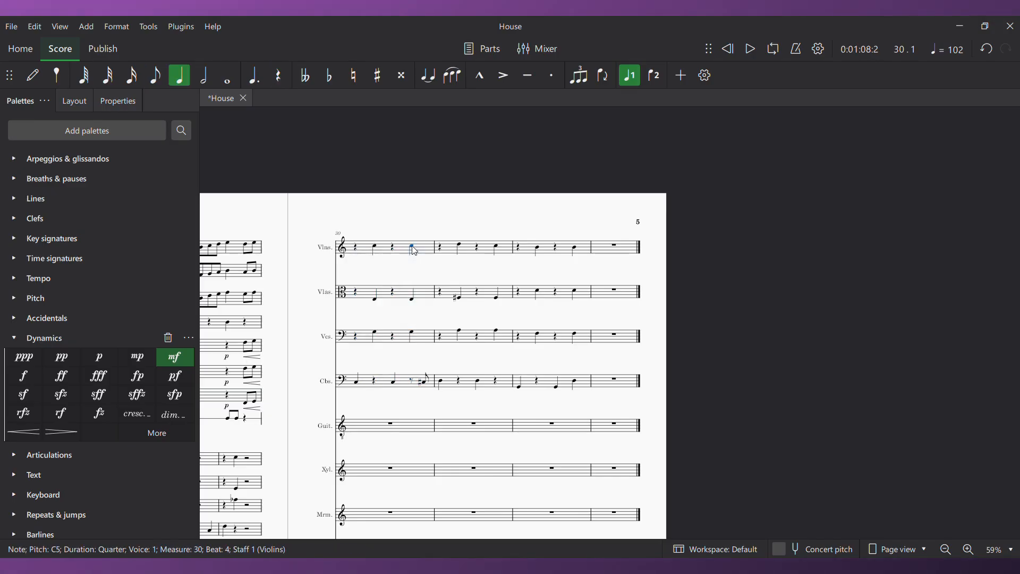
pyautogui.keyDown('shift'); pyautogui.click(394, 386); pyautogui.keyUp('shift')
pyautogui.press('Delete')
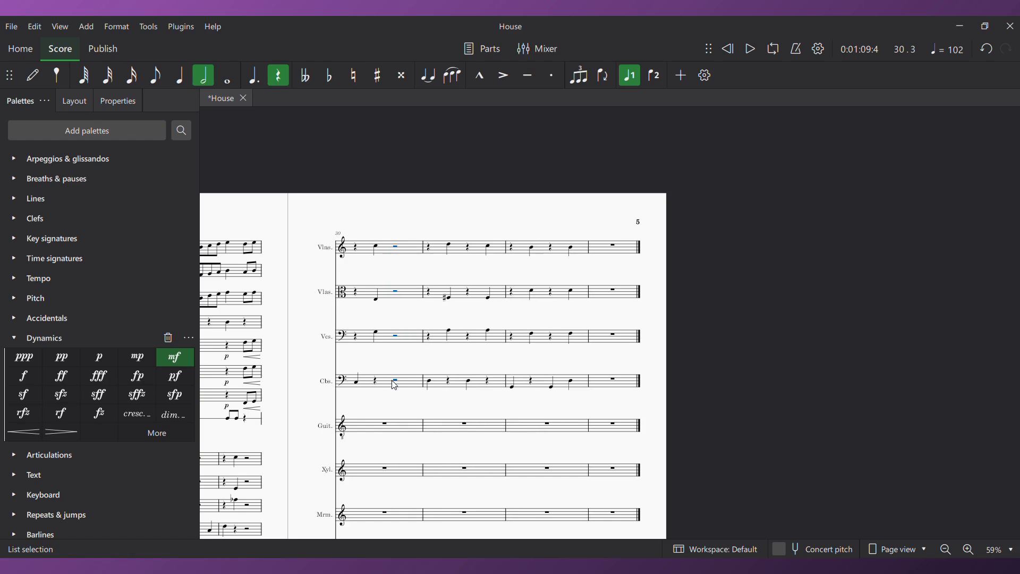
# Enter an eighth note C-sharp on the second half of beat 4 of measure 30 in the Contrabasses part
pyautogui.click(182, 74)
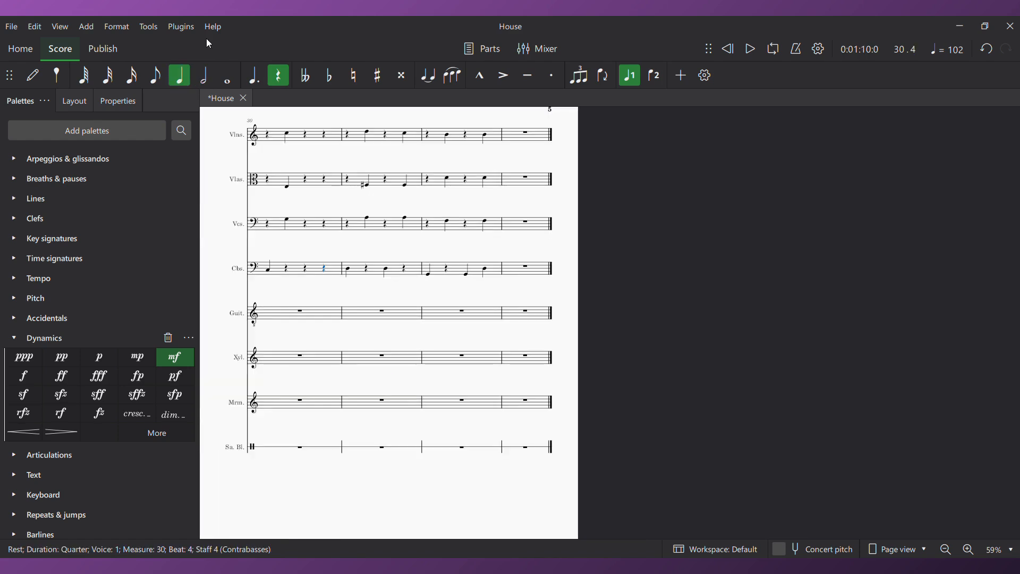
pyautogui.click(155, 78)
pyautogui.press('n')
pyautogui.press('c')
pyautogui.press('Up')
pyautogui.press('Escape')
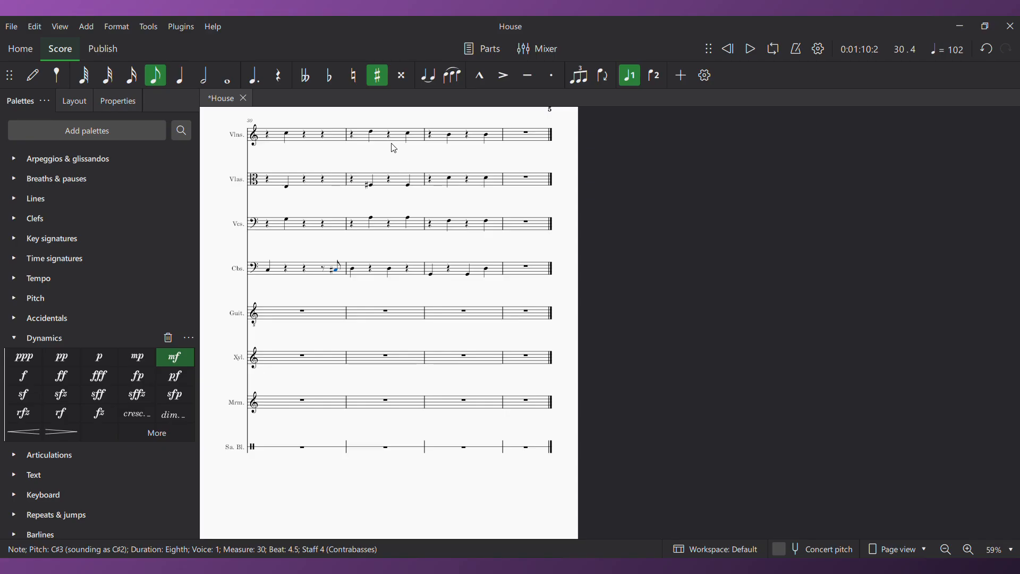
# Move the beat 2 notes of the Violins, Violas and Violoncellos in measure 32 to beat 1
pyautogui.click(446, 141)
pyautogui.click(450, 136)
pyautogui.keyDown('shift'); pyautogui.click(452, 224); pyautogui.keyUp('shift')
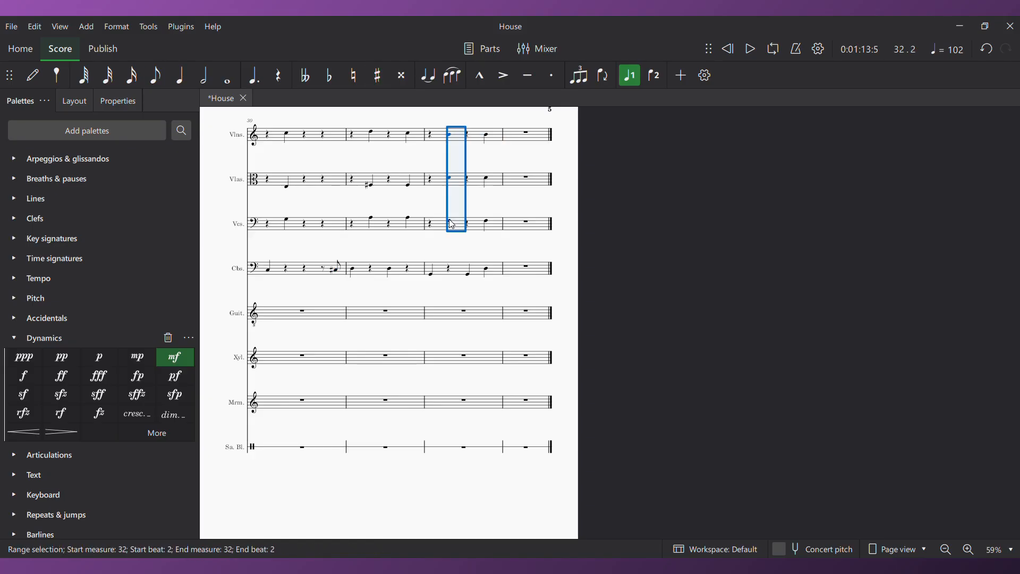
pyautogui.press('Delete')
pyautogui.click(432, 140)
pyautogui.hotkey('ctrl', 'v')
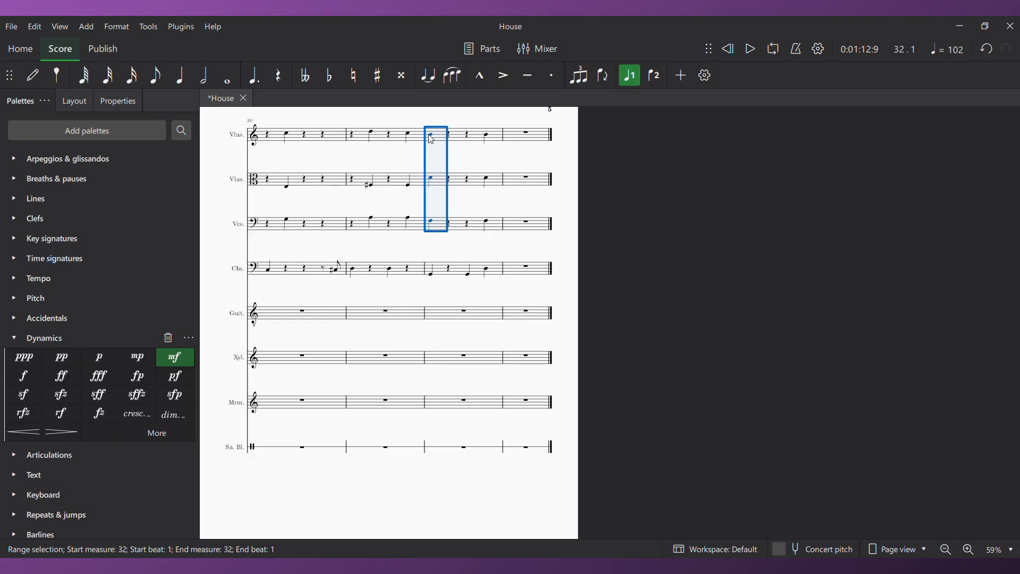
# Delete the Contrabasses' beat 3 note in measure 32 and raise their beat 4 note to G3
pyautogui.click(468, 276)
pyautogui.press('Delete')
pyautogui.press('Right')
pyautogui.press('Up')
pyautogui.press('Up')
pyautogui.press('Up')
pyautogui.press('Up')
pyautogui.press('Up')
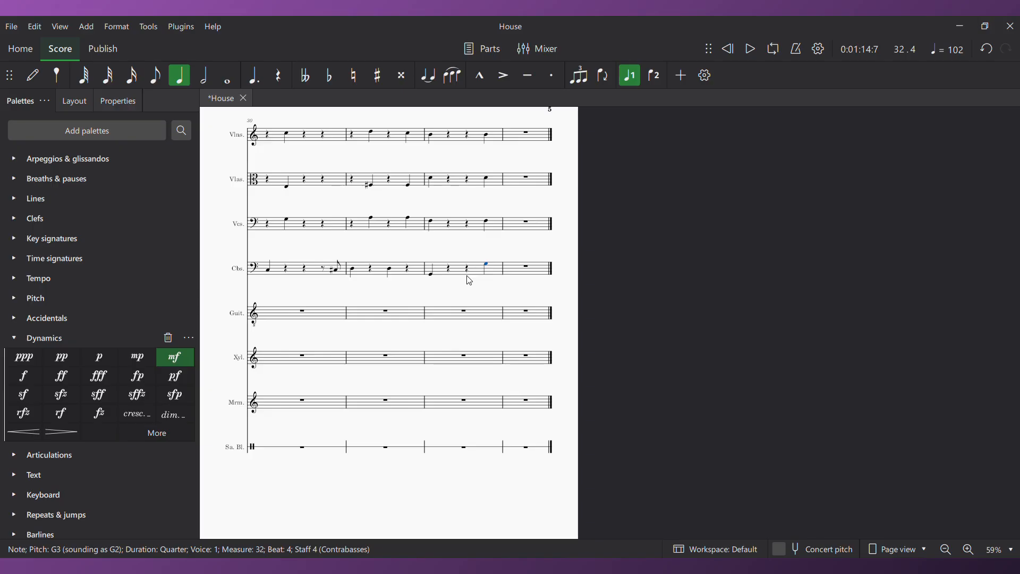
# Play back the score from the Violins' last note of measure 21 to measure 33
pyautogui.hscroll(-5, 583, 239)
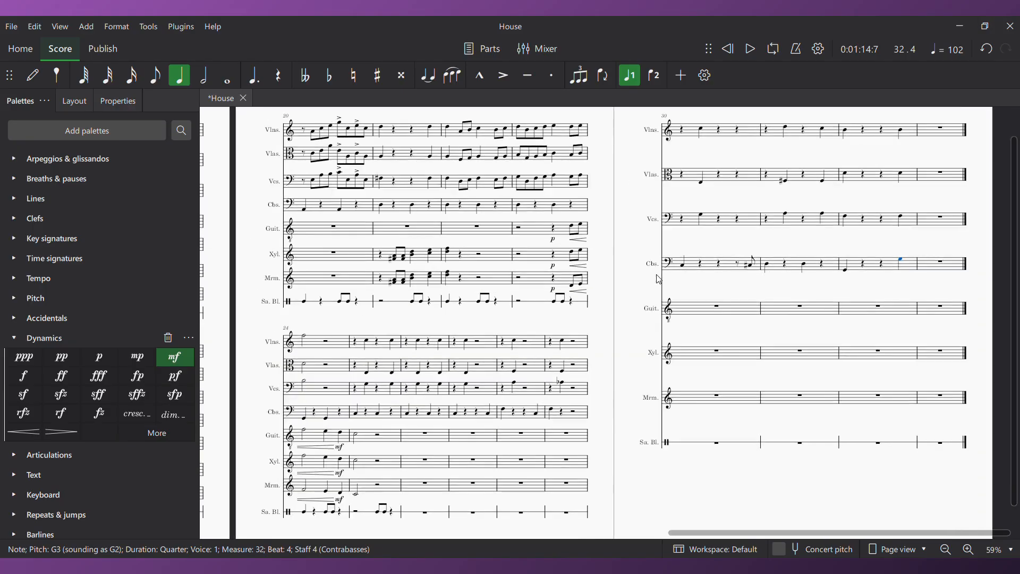
pyautogui.moveTo(531, 290); pyautogui.dragTo(444, 312)
pyautogui.moveTo(240, 379); pyautogui.dragTo(414, 339)
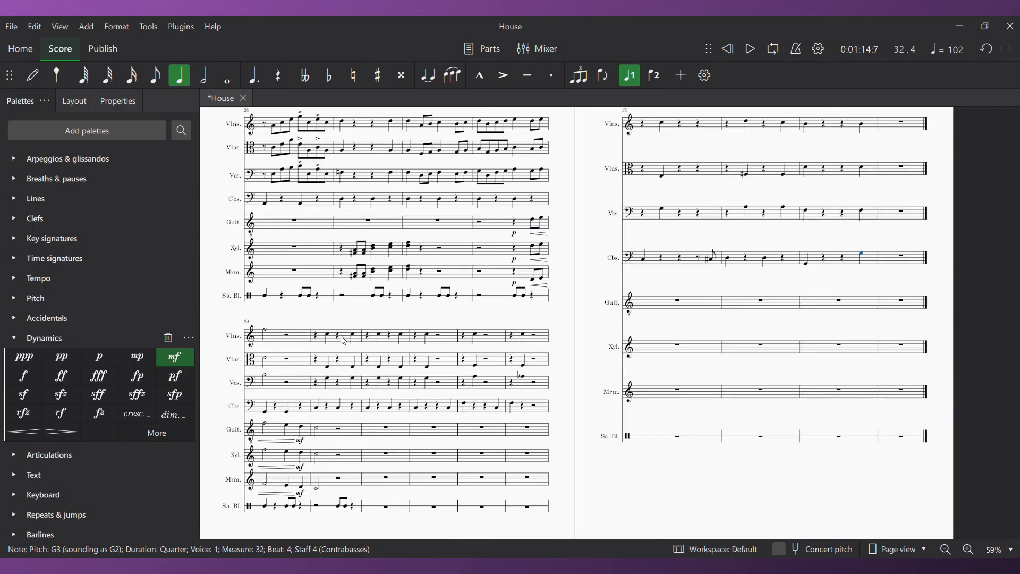
pyautogui.click(393, 124)
pyautogui.press('space')
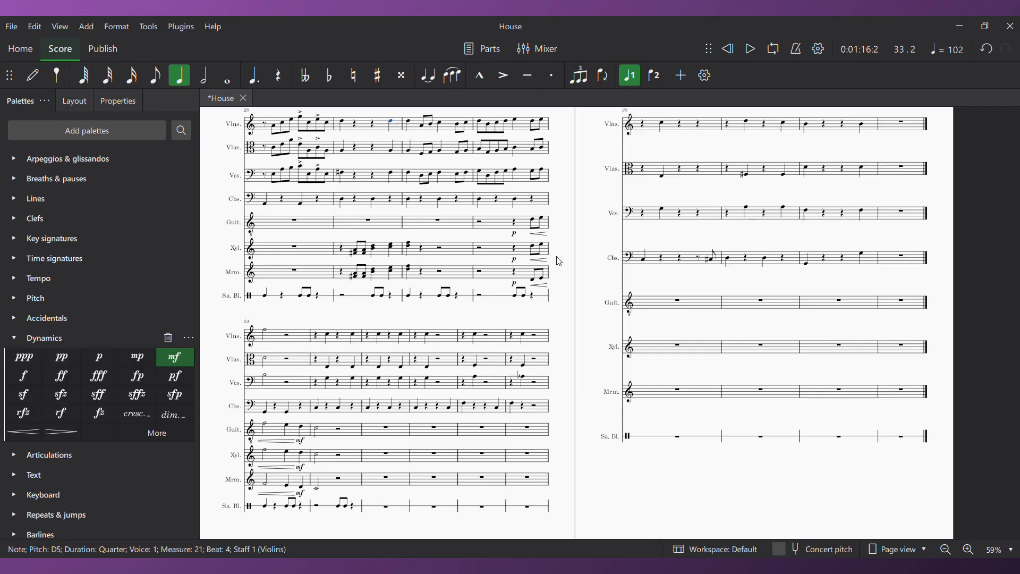
# Collapse the dynamics symbols and insert two empty measures before measure 33
pyautogui.click(15, 338)
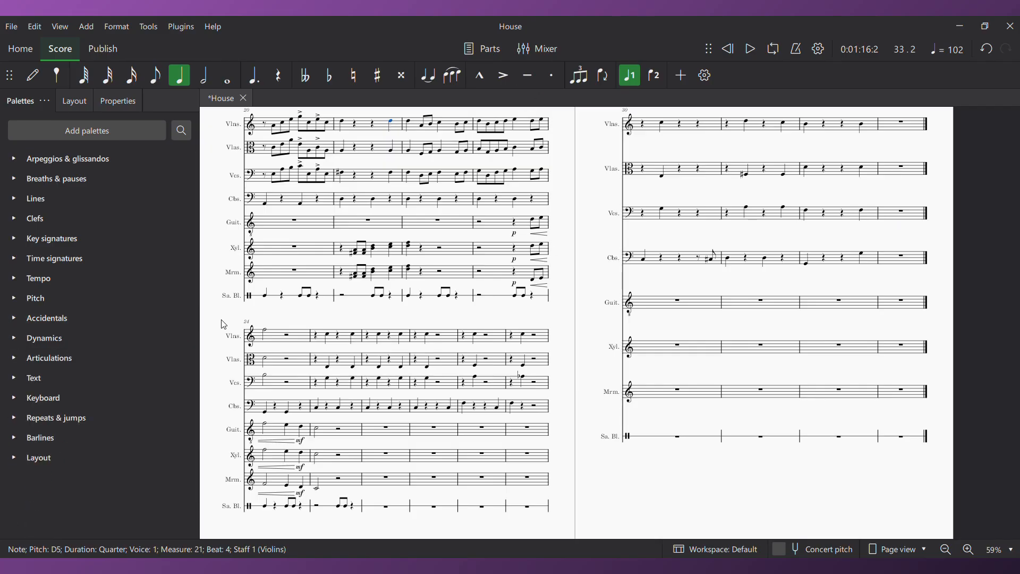
pyautogui.click(907, 129)
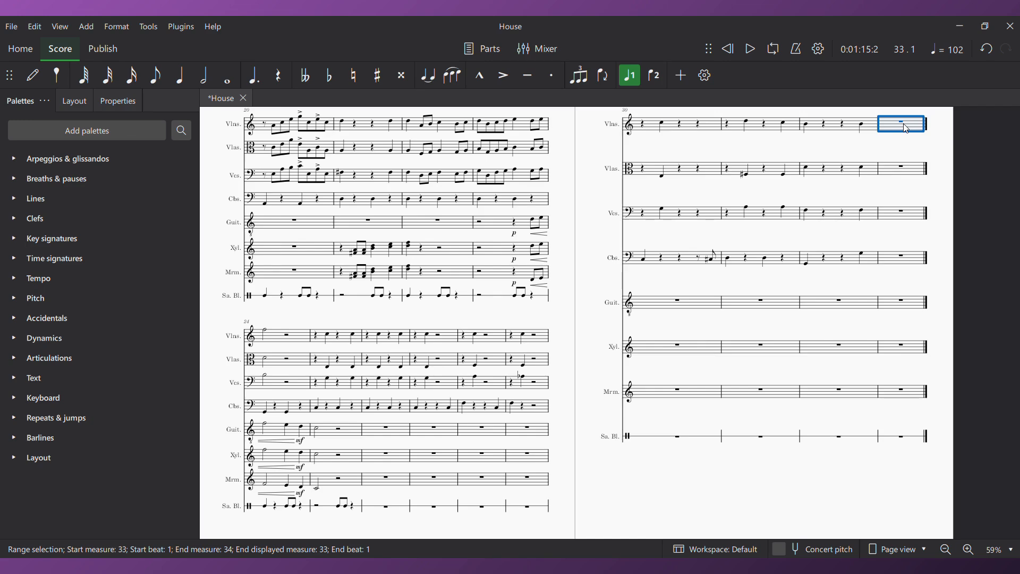
pyautogui.press('Insert')
pyautogui.press('Insert')
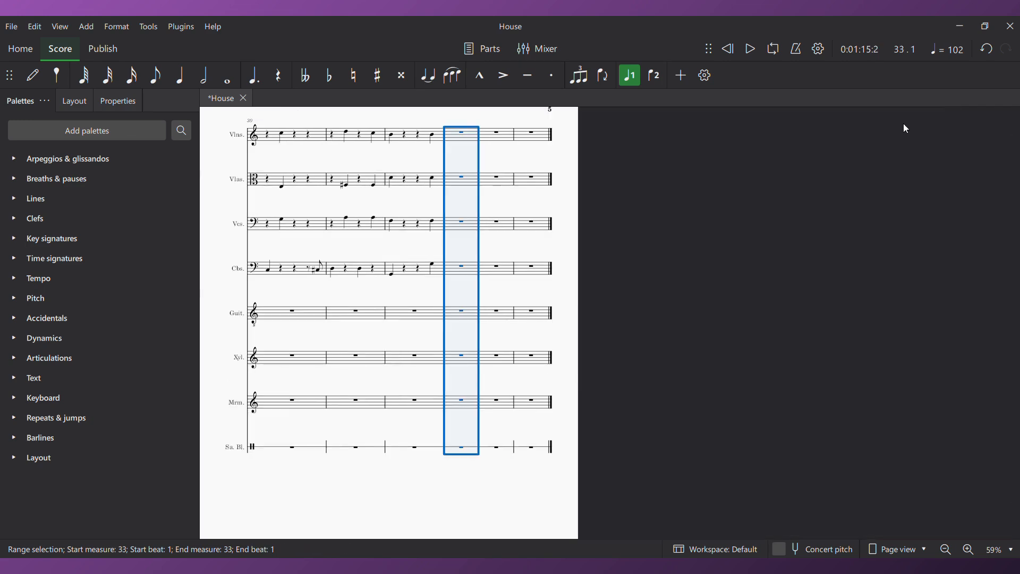
# Copy measures 25–26 of all four string parts into measures 33–34
pyautogui.moveTo(399, 313); pyautogui.dragTo(638, 291)
pyautogui.moveTo(448, 355); pyautogui.dragTo(626, 348)
pyautogui.click(368, 326)
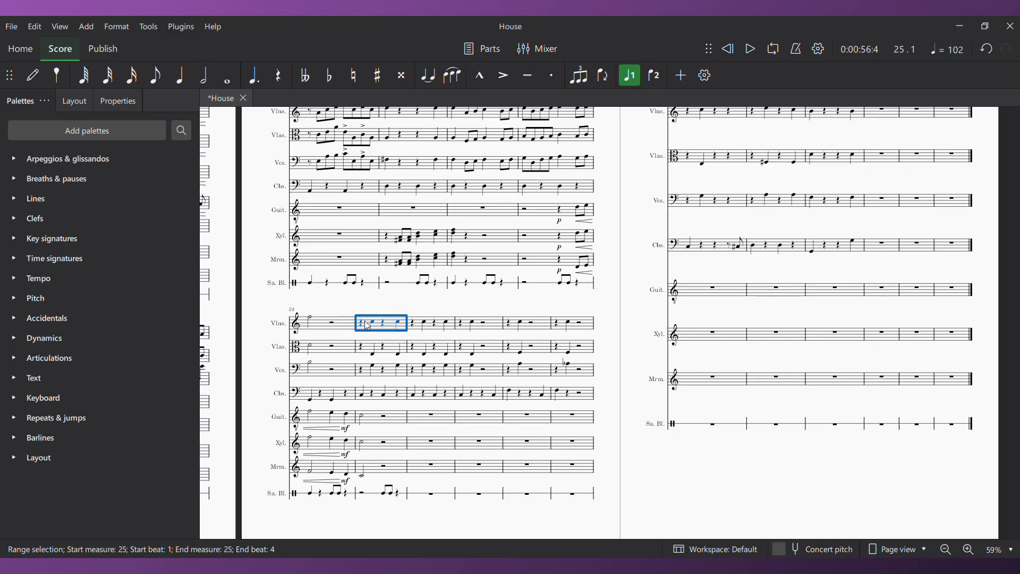
pyautogui.keyDown('shift'); pyautogui.click(447, 398); pyautogui.keyUp('shift')
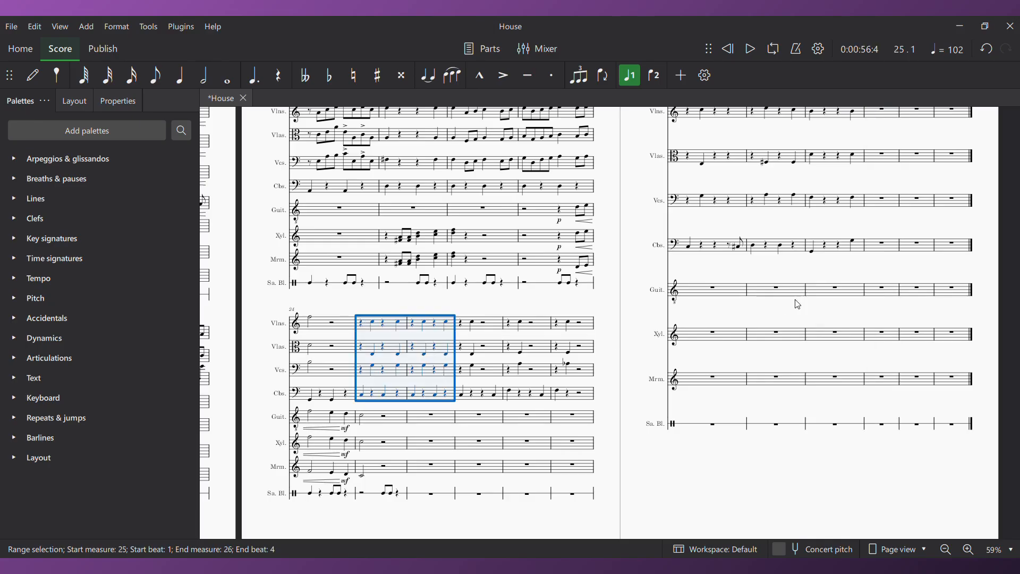
pyautogui.moveTo(801, 283); pyautogui.dragTo(555, 334)
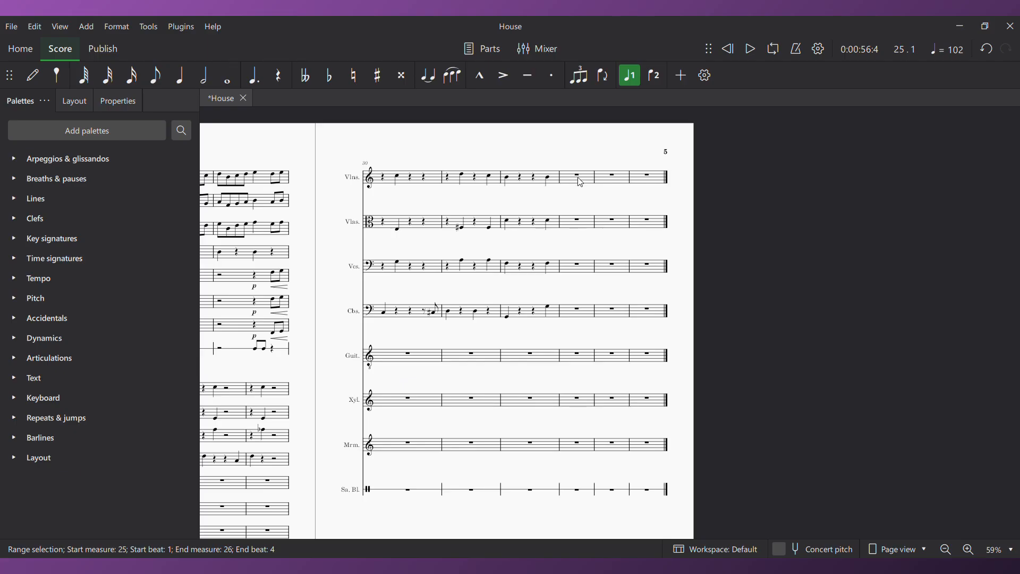
pyautogui.hotkey('ctrl', 'v')
pyautogui.press('Escape')
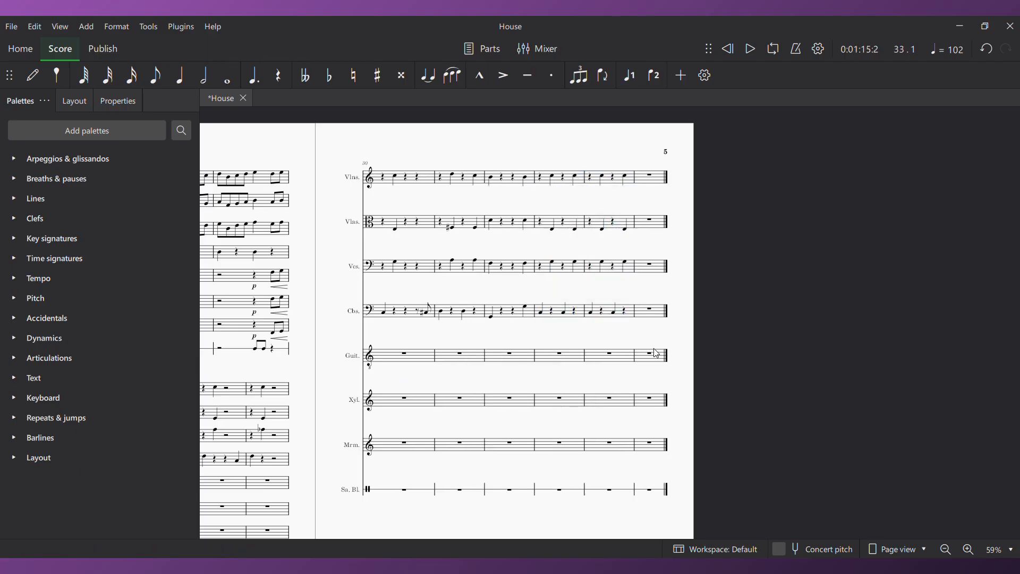
# Split the guitar's rest in measure 34 and enter eighth notes D and E on beat 4
pyautogui.click(611, 354)
pyautogui.click(185, 82)
pyautogui.click(212, 80)
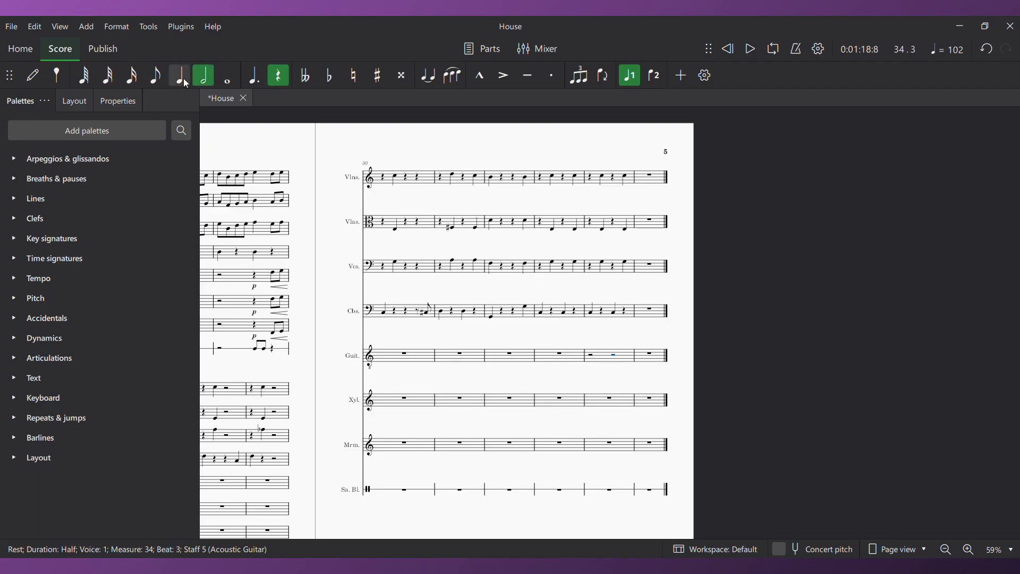
pyautogui.click(184, 79)
pyautogui.press('n')
pyautogui.press('Right')
pyautogui.click(155, 76)
pyautogui.press('d')
pyautogui.press('e')
pyautogui.press('Escape')
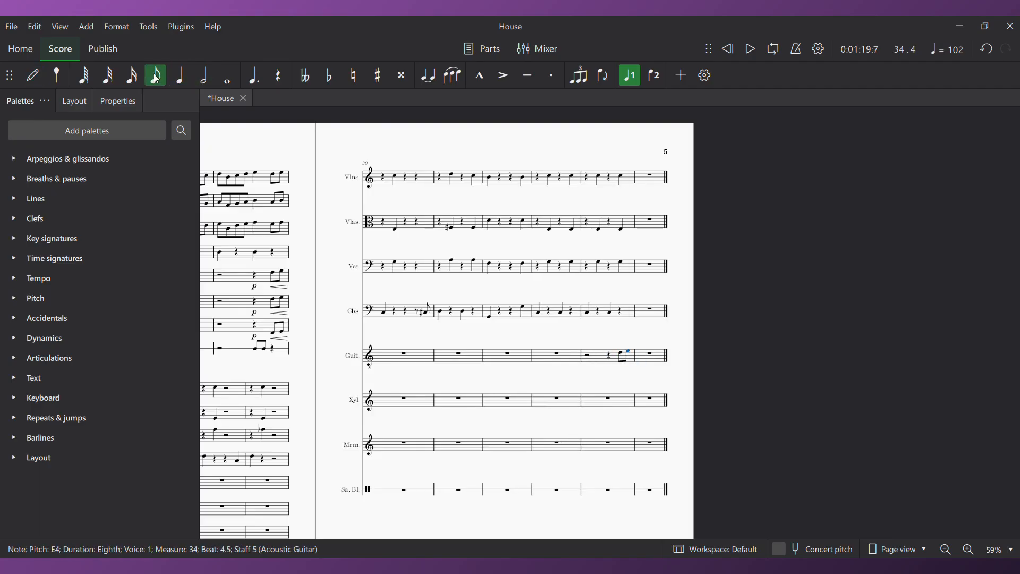
pyautogui.press('Left')
pyautogui.press('Left')
pyautogui.press('n')
pyautogui.press('c')
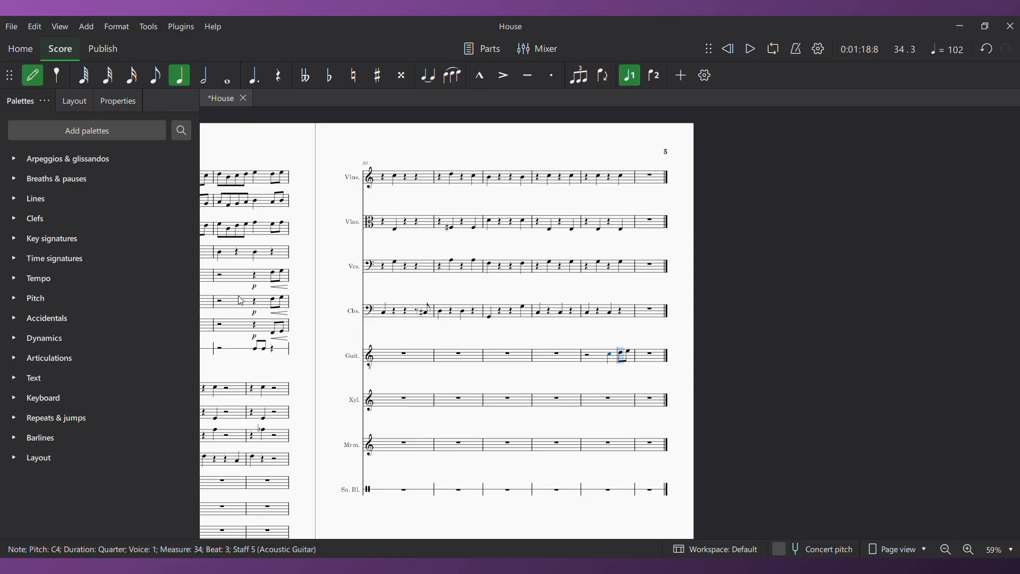
pyautogui.hotkey('ctrl', 'z')
# Replace the guitar's notes on beat 4 of measure 34 with eighth notes C and D
pyautogui.press('Right')
pyautogui.press('c')
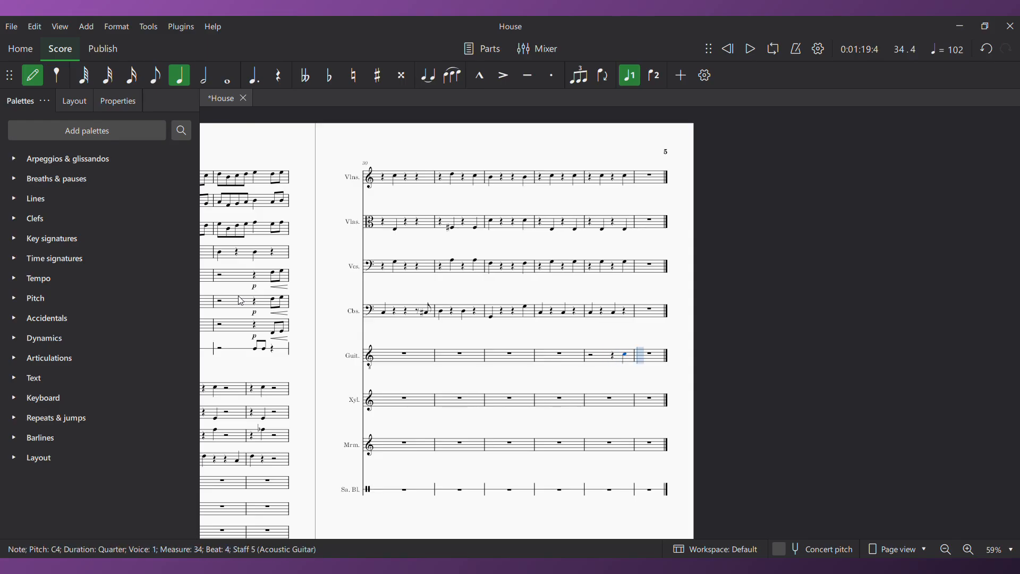
pyautogui.click(158, 83)
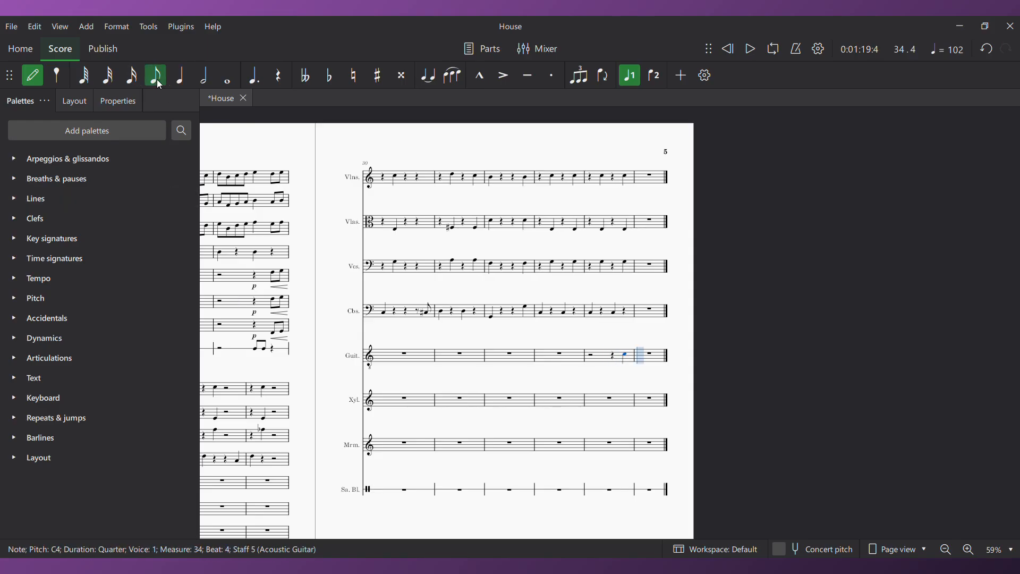
pyautogui.press('c')
pyautogui.press('d')
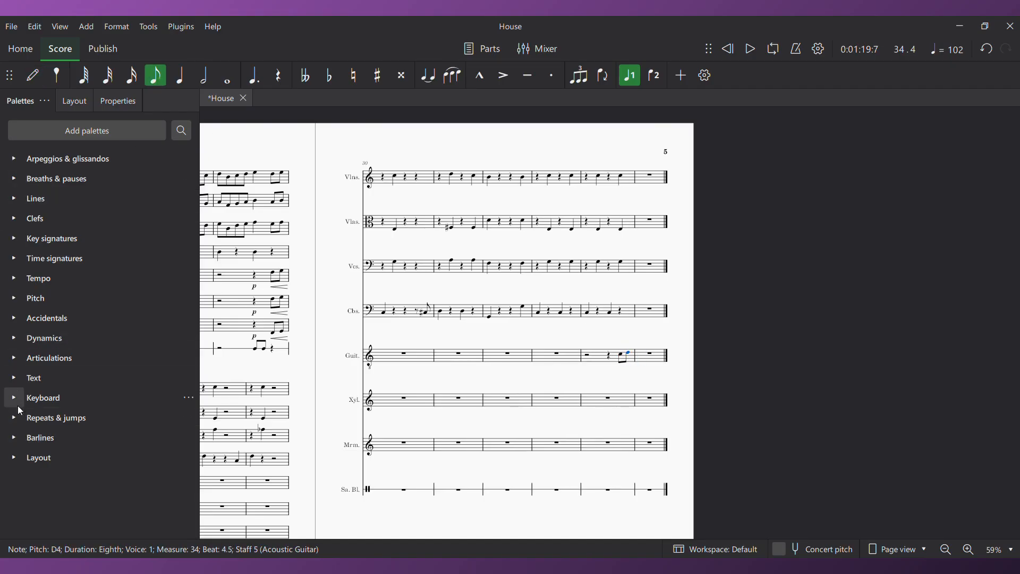
# Add an end-repeat barline after measure 34 and a start-repeat barline at the beginning of measure 2
pyautogui.click(18, 436)
pyautogui.moveTo(137, 460); pyautogui.dragTo(650, 311)
pyautogui.click(728, 48)
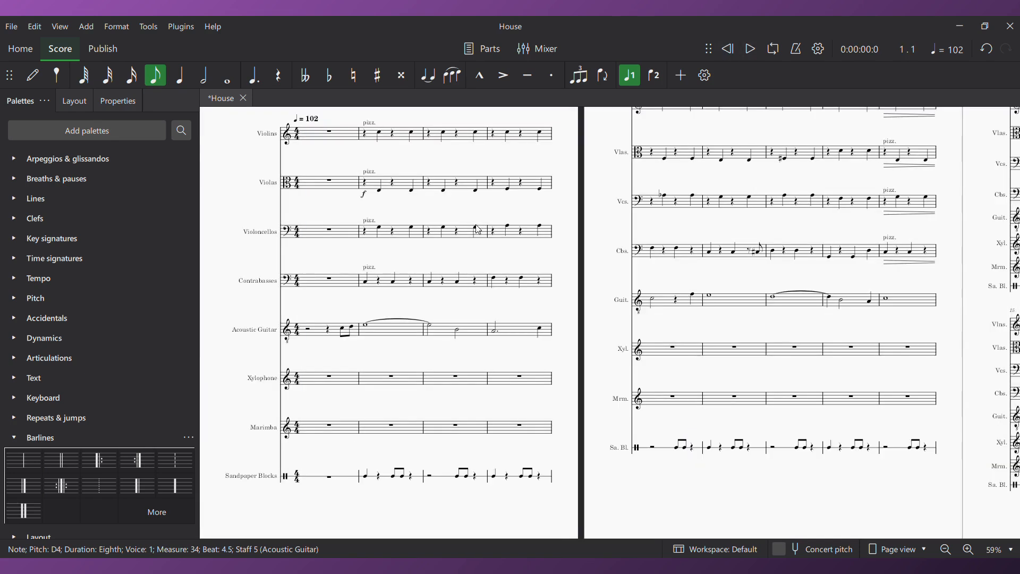
pyautogui.moveTo(391, 280); pyautogui.dragTo(366, 280)
# Repeat the Sandpaper Blocks pattern of measures 24–25 through measure 35
pyautogui.moveTo(787, 495); pyautogui.dragTo(234, 386)
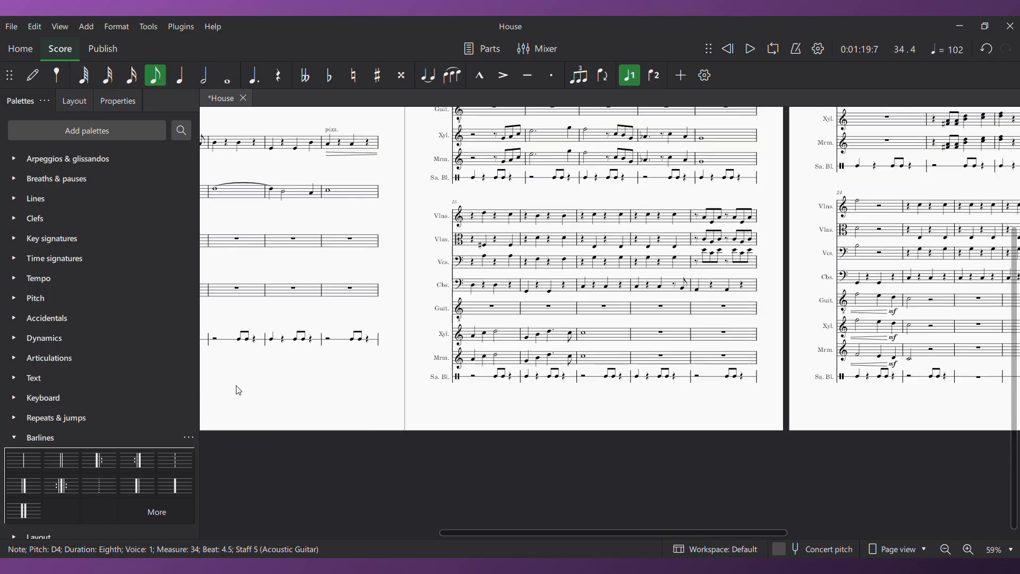
pyautogui.moveTo(661, 417); pyautogui.dragTo(250, 472)
pyautogui.click(454, 432)
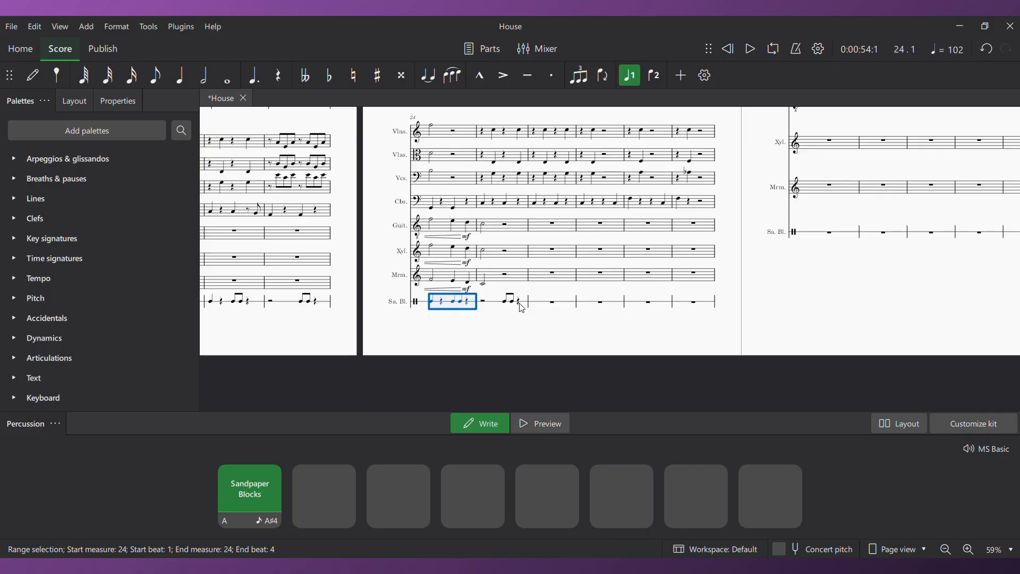
pyautogui.press('r')
pyautogui.press('r')
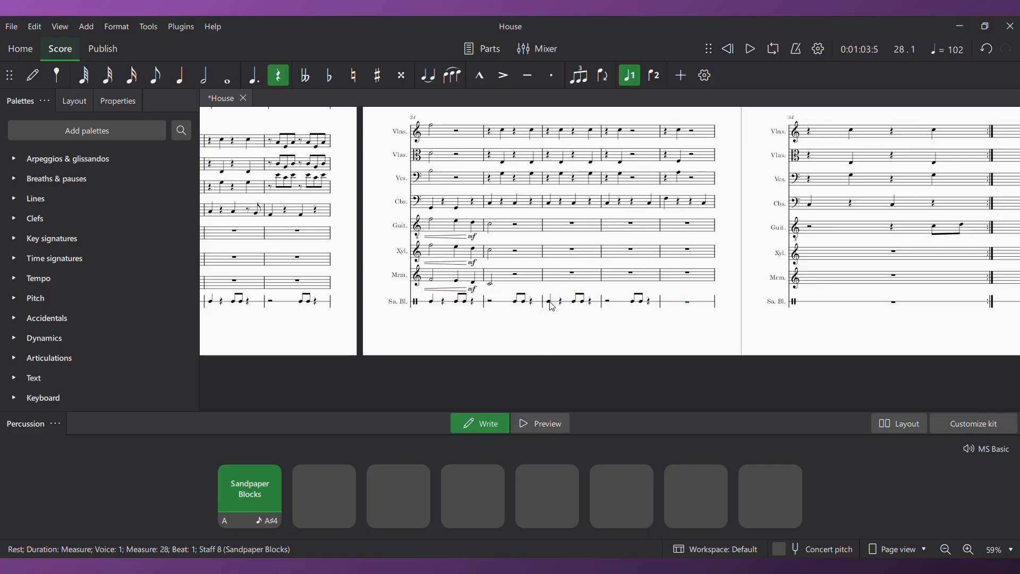
pyautogui.press('r')
pyautogui.press('r')
pyautogui.press('r')
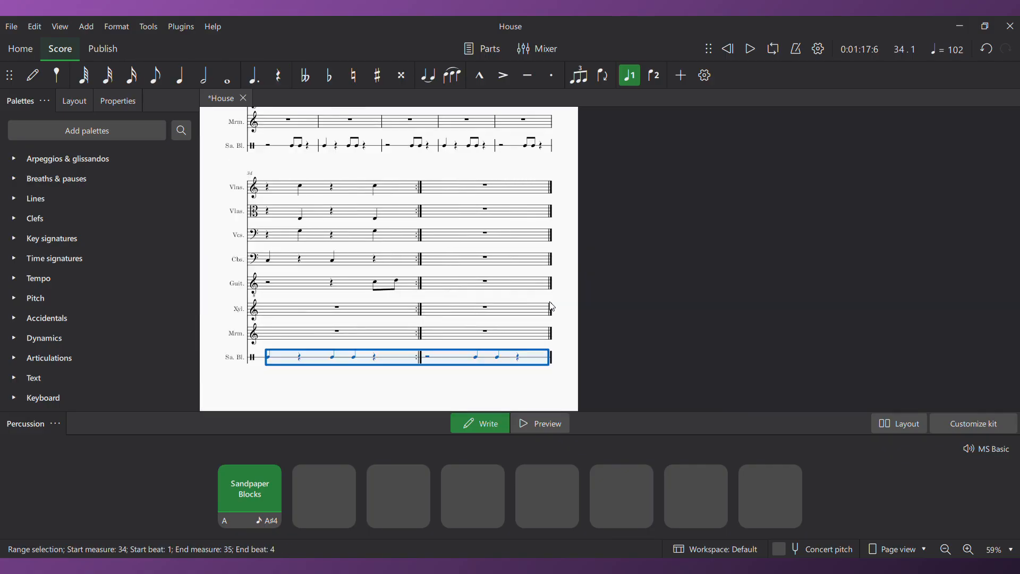
# Clear the Sandpaper Blocks notes from measure 35
pyautogui.click(520, 359)
pyautogui.click(436, 362)
pyautogui.press('Delete')
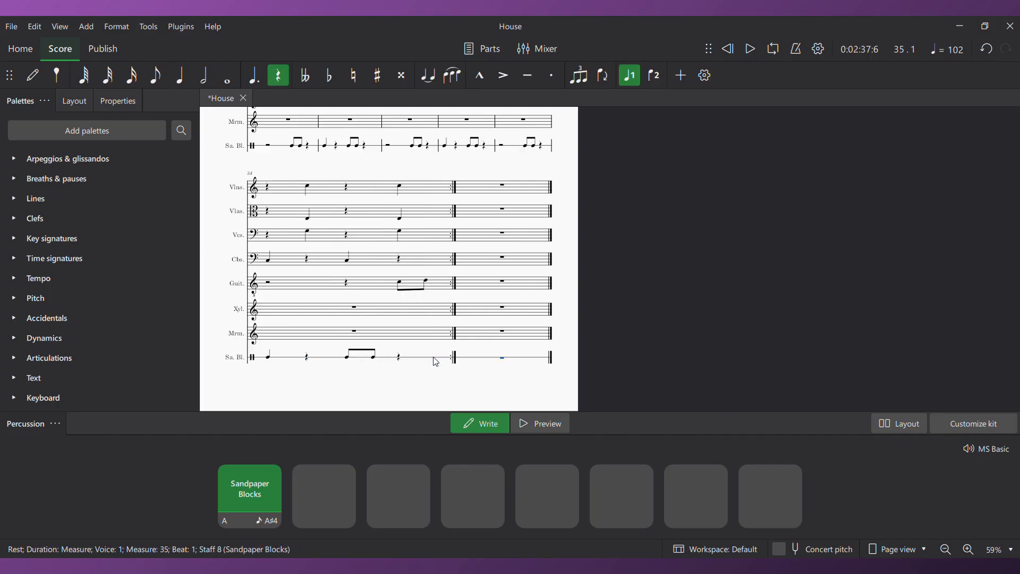
pyautogui.click(360, 366)
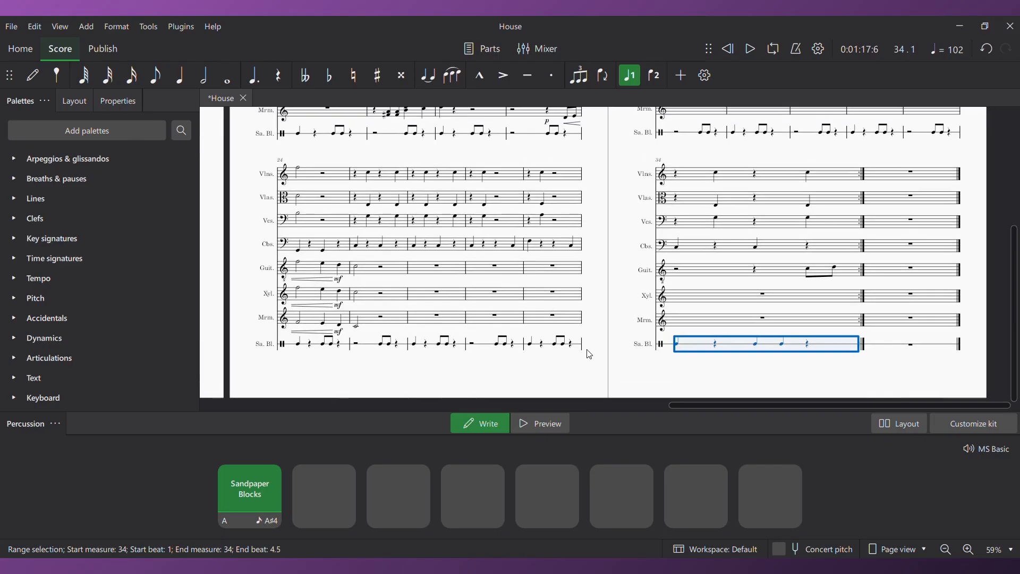
# Insert one empty measure before measure 28
pyautogui.moveTo(602, 249); pyautogui.dragTo(542, 319)
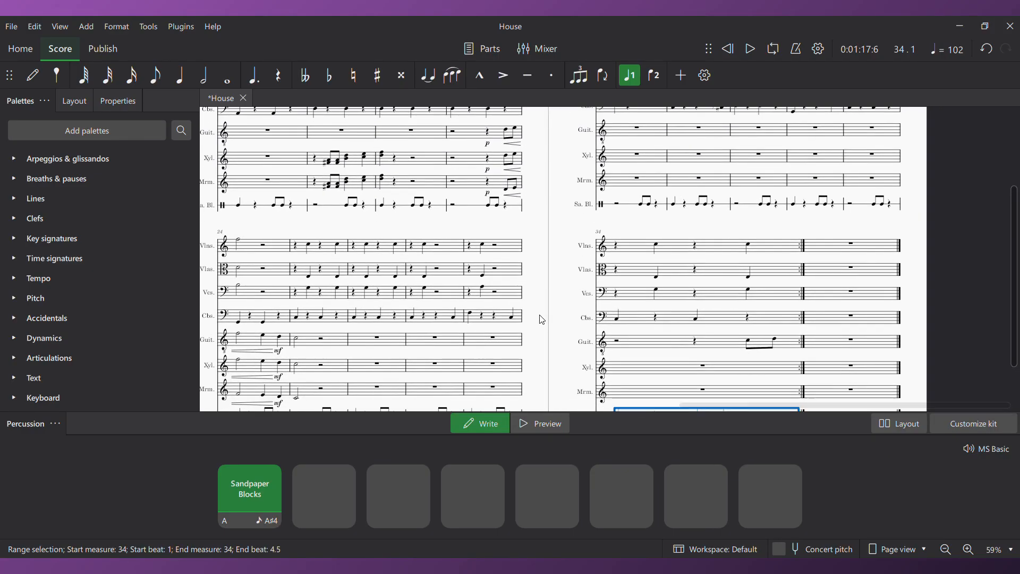
pyautogui.click(472, 257)
pyautogui.click(471, 252)
pyautogui.press('ctrl+Insert')
pyautogui.click(626, 267)
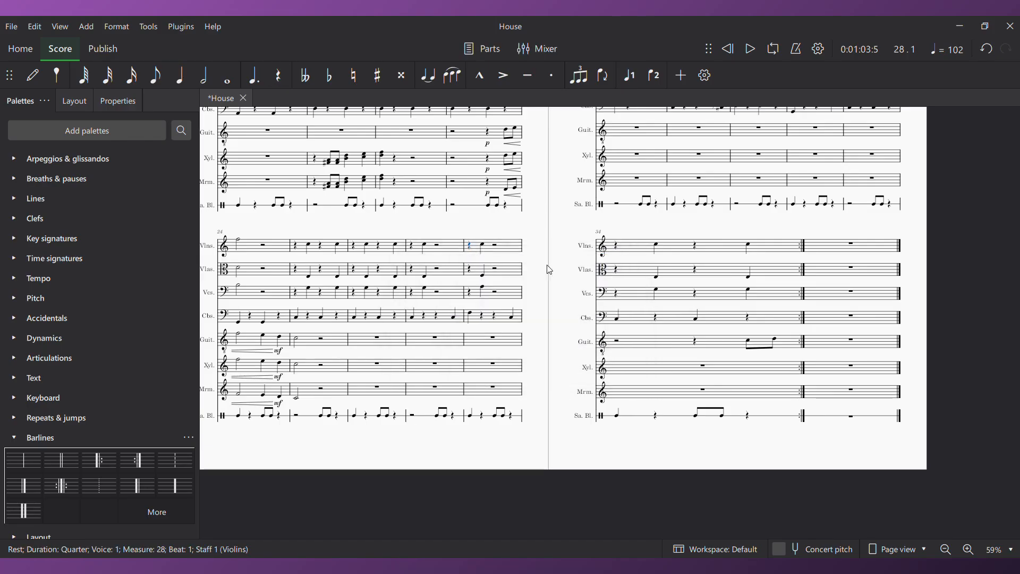
pyautogui.press('Insert')
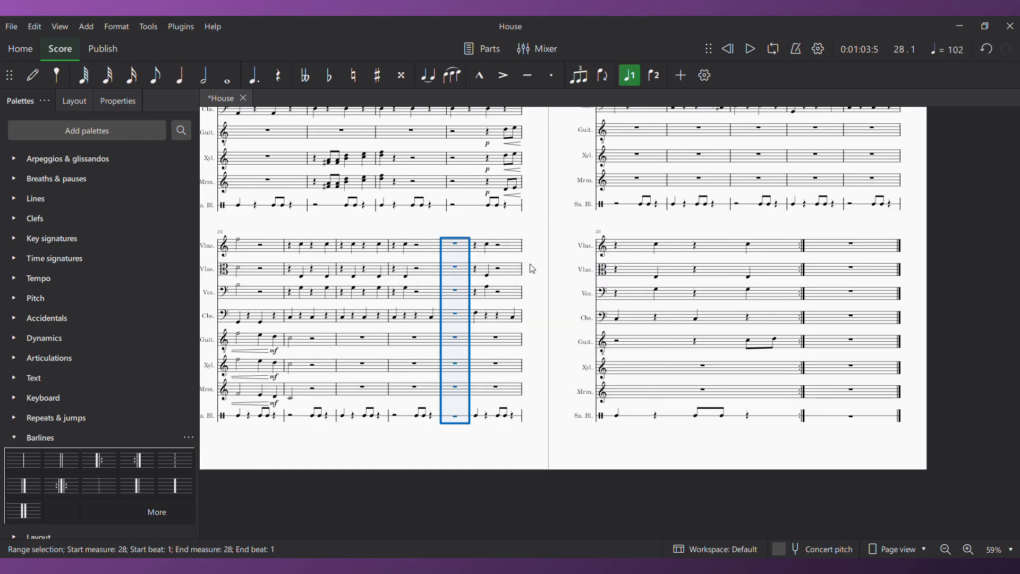
# Copy the contrabasses' measure 27 into measure 28 and replace everything before the C on beat 4 with rests
pyautogui.click(432, 318)
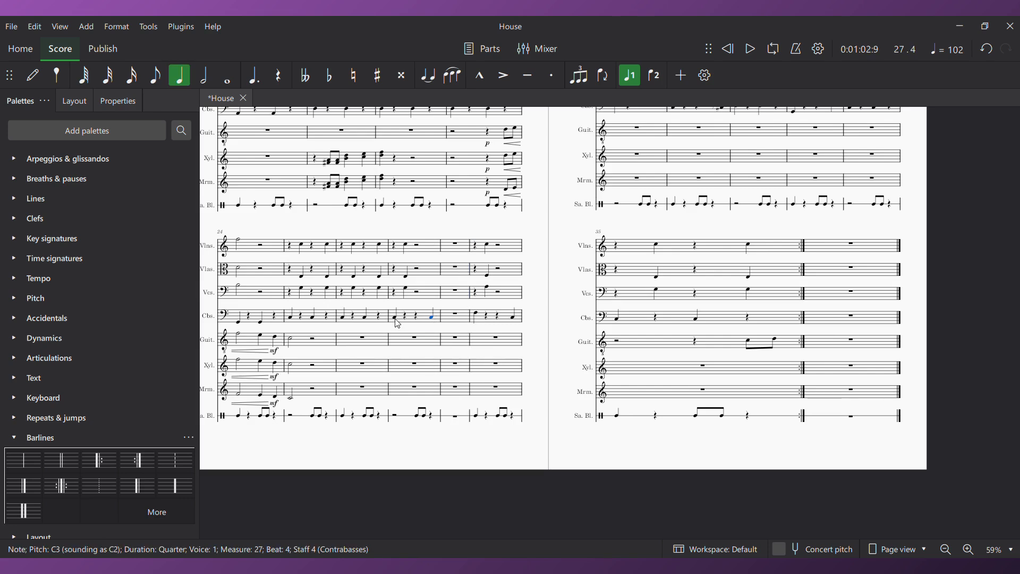
pyautogui.keyDown('shift'); pyautogui.click(399, 324); pyautogui.keyUp('shift')
pyautogui.press('Delete')
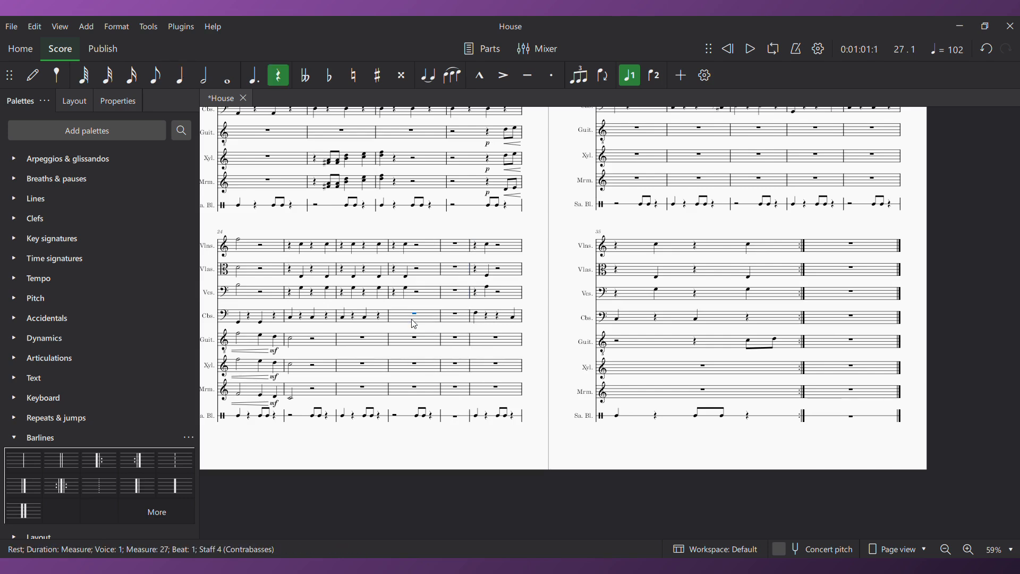
pyautogui.hotkey('ctrl', 'z')
pyautogui.press('Escape')
pyautogui.click(458, 316)
pyautogui.hotkey('ctrl', 'v')
pyautogui.click(479, 321)
pyautogui.keyDown('shift'); pyautogui.click(501, 321); pyautogui.keyUp('shift')
pyautogui.press('0')
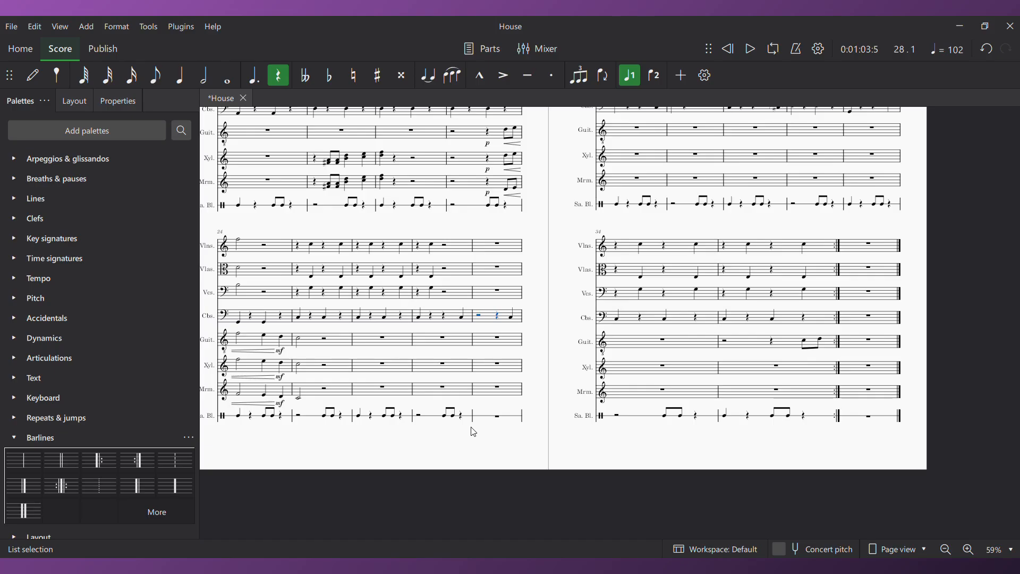
# Repeat measure 27 of the violins, violas and violoncellos into measure 28
pyautogui.click(418, 249)
pyautogui.keyDown('shift'); pyautogui.click(445, 294); pyautogui.keyUp('shift')
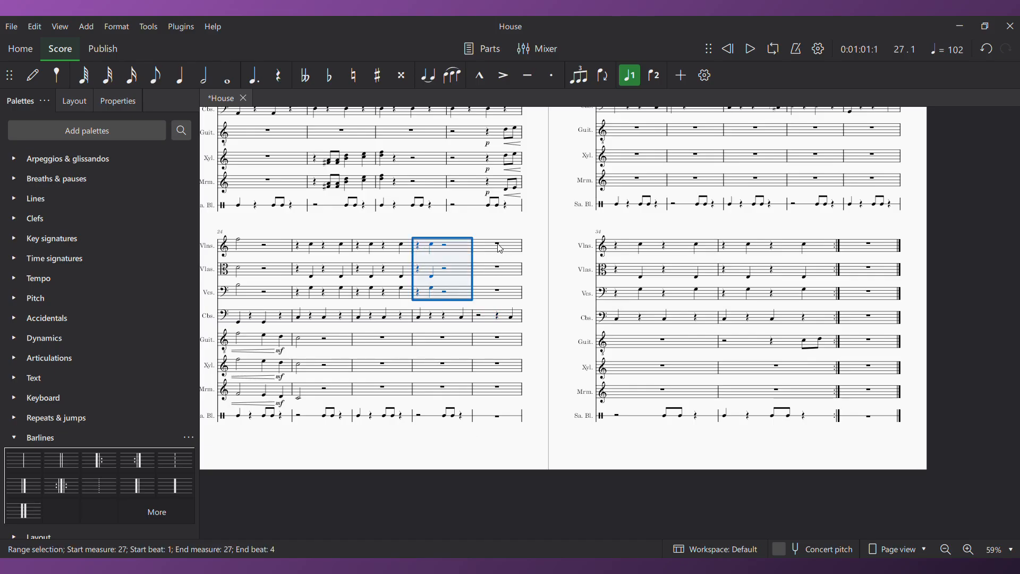
pyautogui.press('r')
pyautogui.press('Escape')
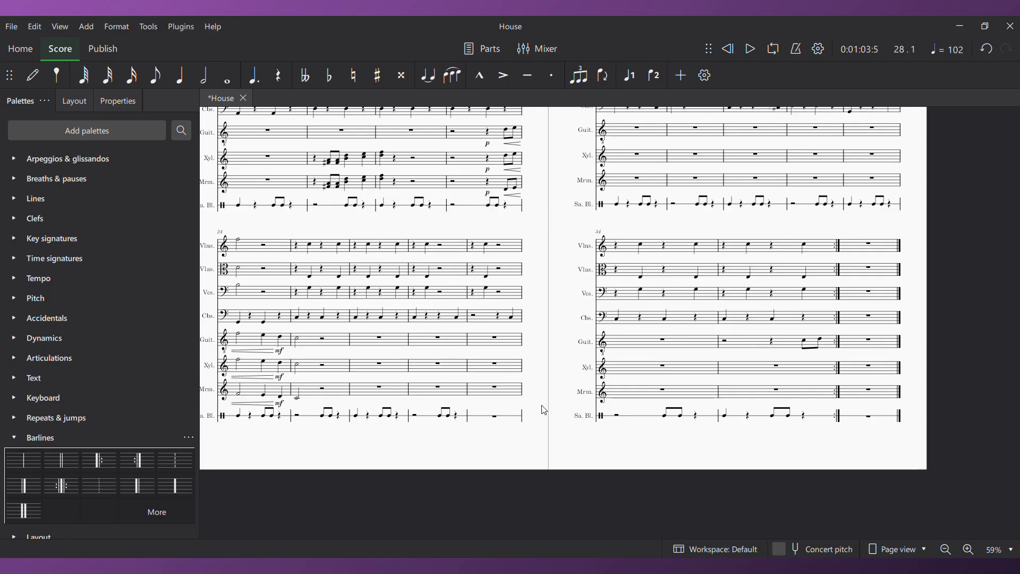
# Move the Sandpaper Blocks notes of measures 29–35 one measure earlier so they start in measure 28
pyautogui.click(623, 211)
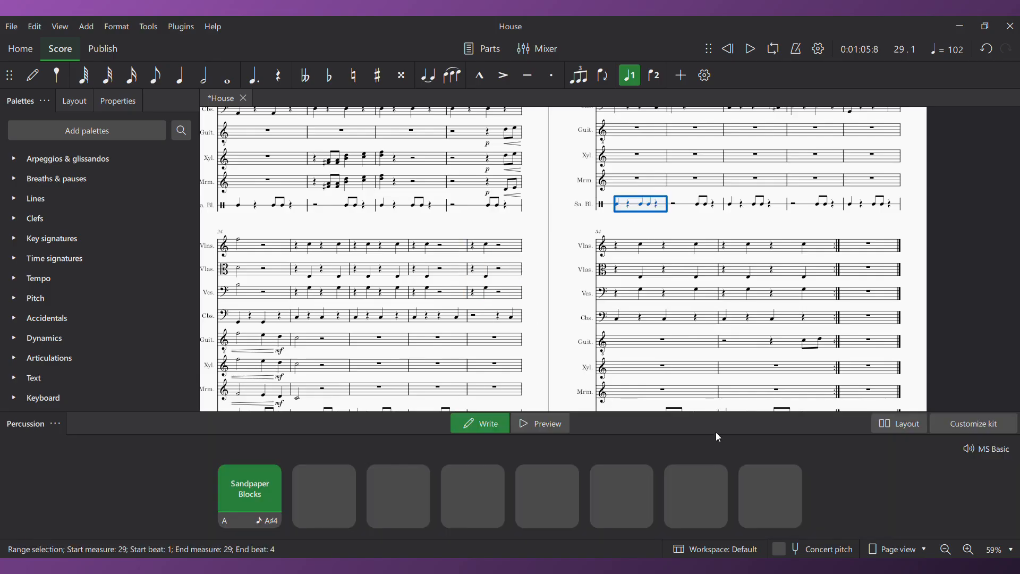
pyautogui.scroll(-2, 921, 247)
pyautogui.keyDown('shift'); pyautogui.click(778, 316); pyautogui.keyUp('shift')
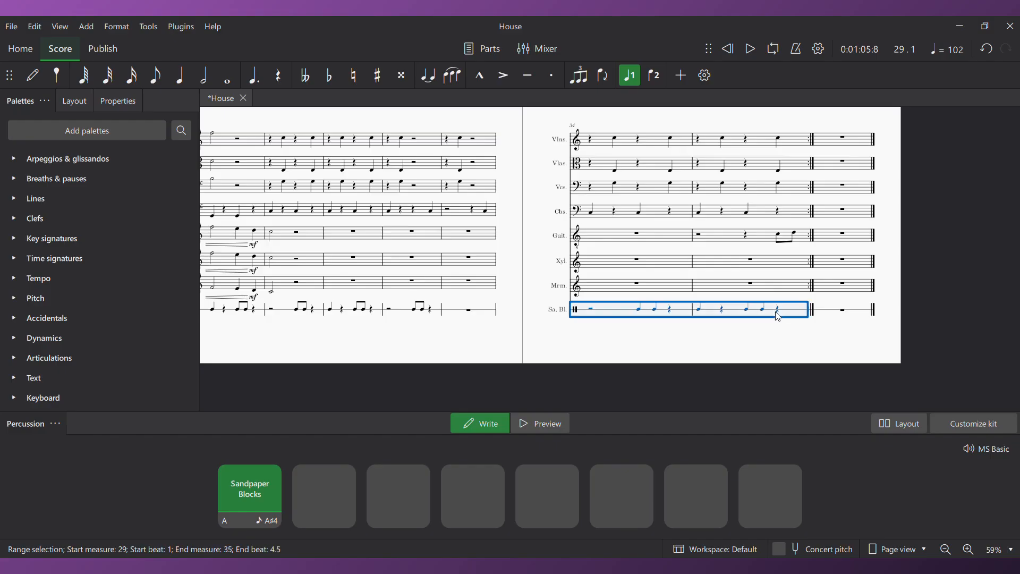
pyautogui.press('Delete')
pyautogui.click(470, 312)
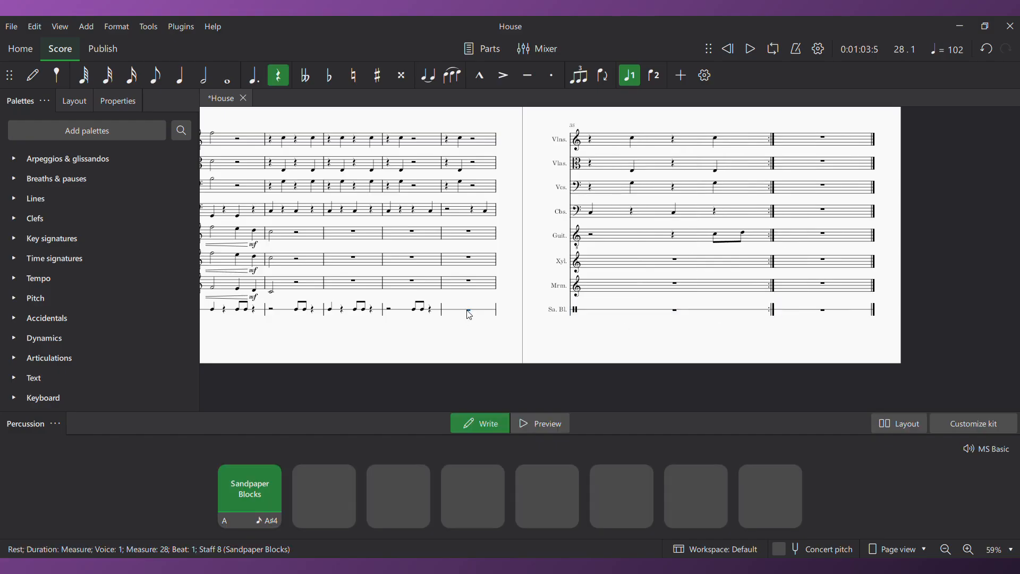
pyautogui.hotkey('ctrl', 'z')
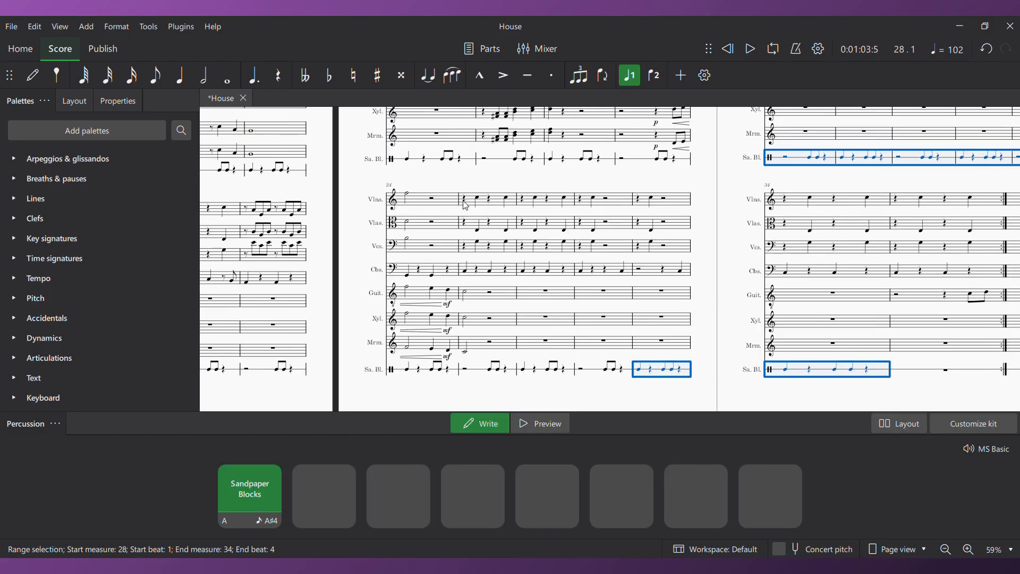
# Play back the score from measure 25 into measure 30, listening to the extended passage
pyautogui.click(465, 203)
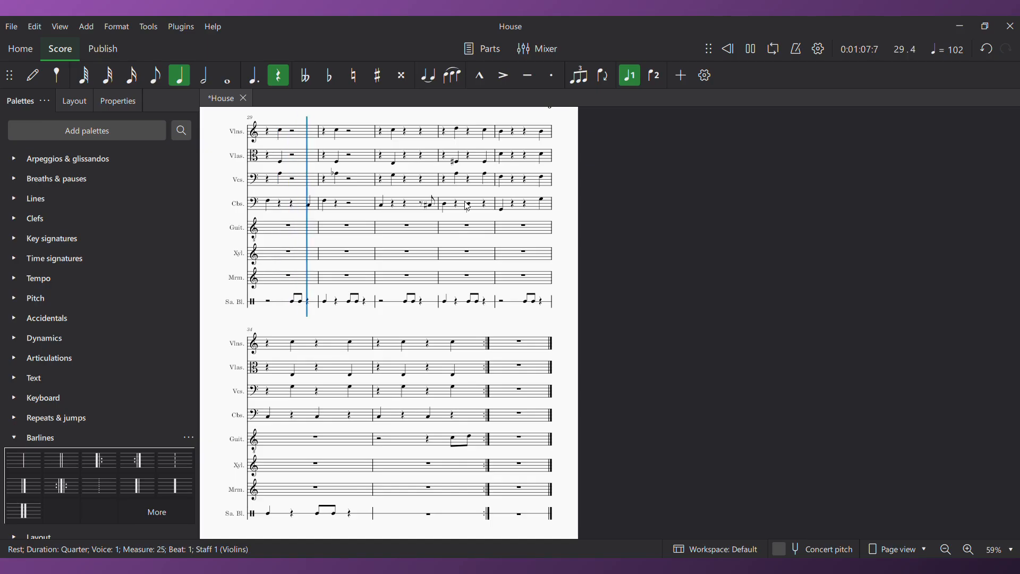
pyautogui.press('space')
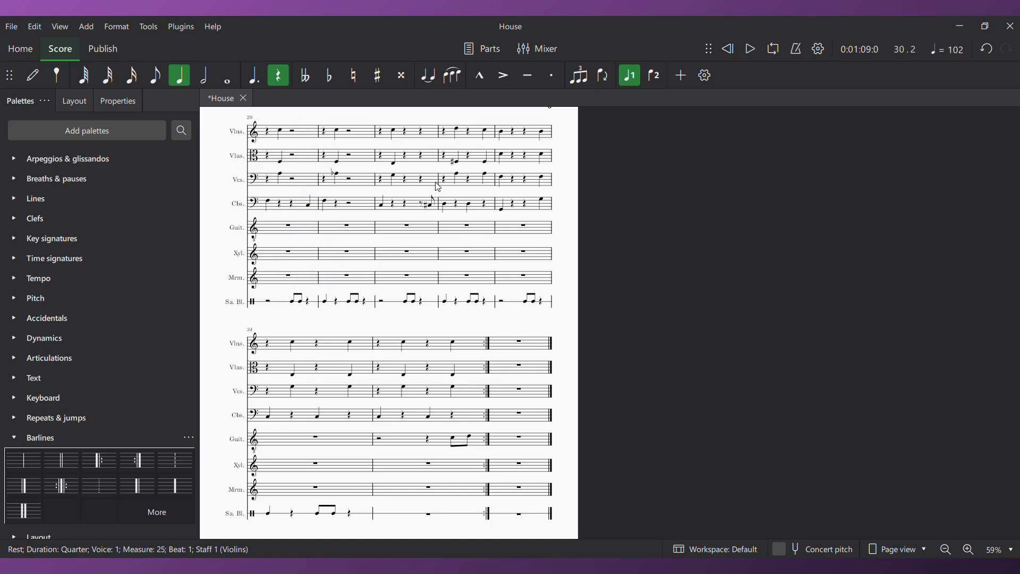
# Replace the contrabasses' first note in measure 30 with a rest and insert an empty measure before measure 31
pyautogui.click(327, 205)
pyautogui.press('Delete')
pyautogui.press('Insert')
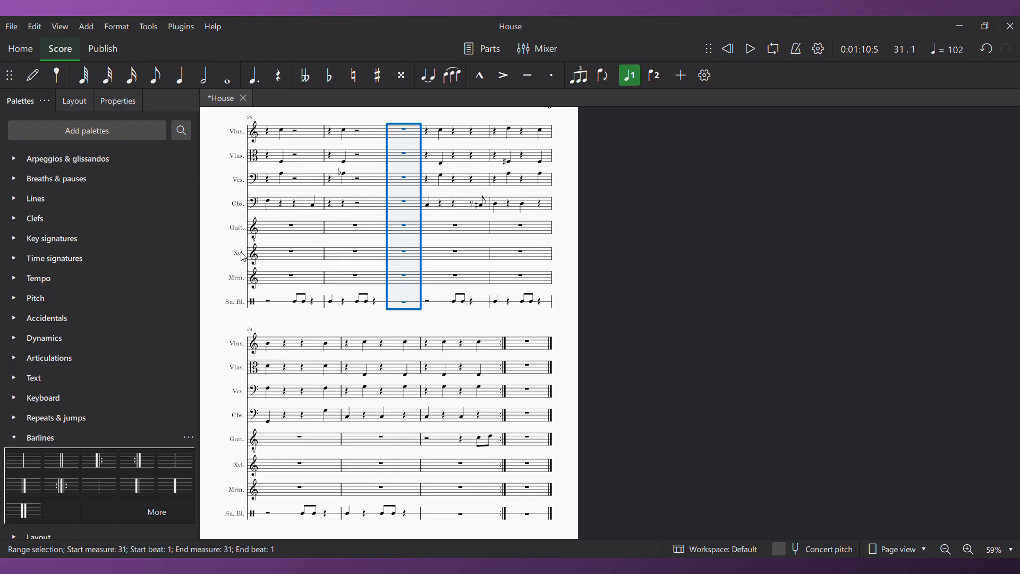
pyautogui.moveTo(224, 265); pyautogui.dragTo(522, 267)
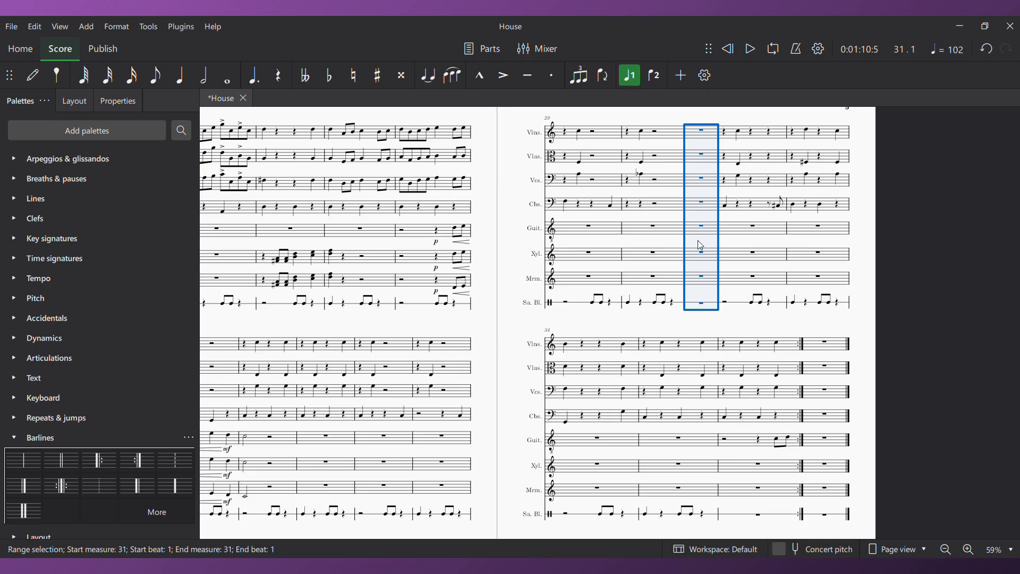
# Enter a quarter-note C on beat 4 of the contrabasses' measure 30 and delete the empty measure 31
pyautogui.click(657, 207)
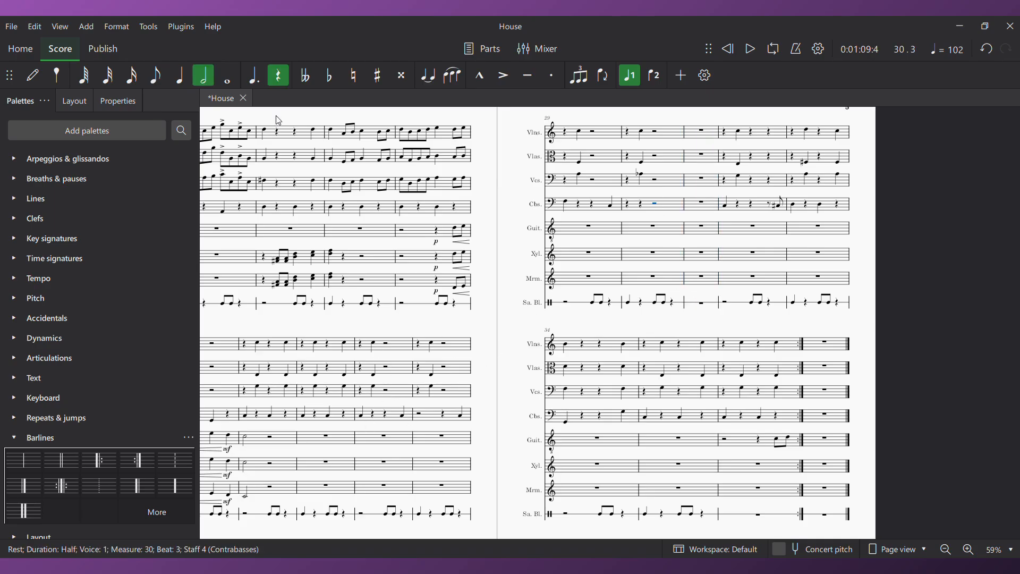
pyautogui.click(186, 80)
pyautogui.press('c')
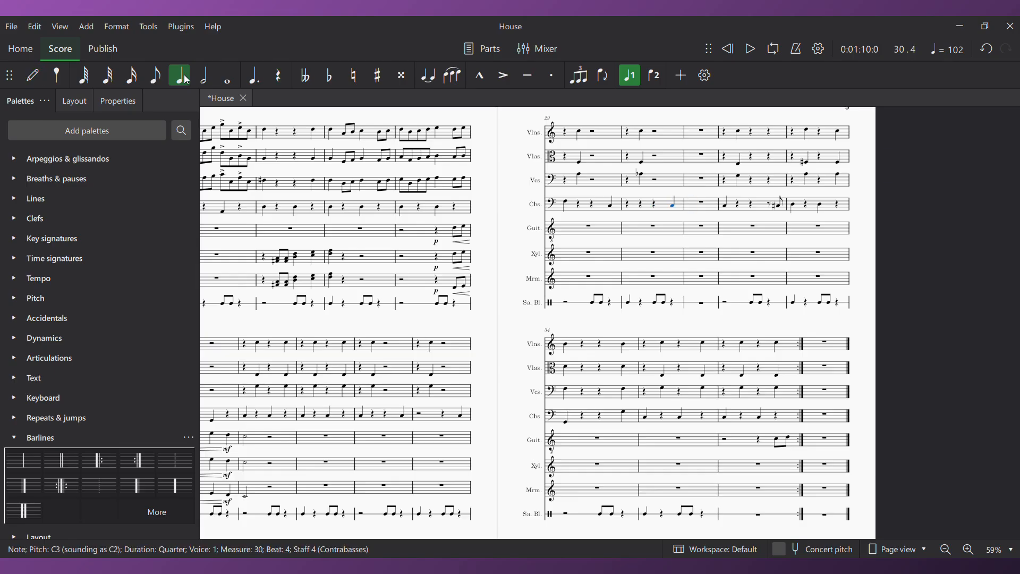
pyautogui.press('0')
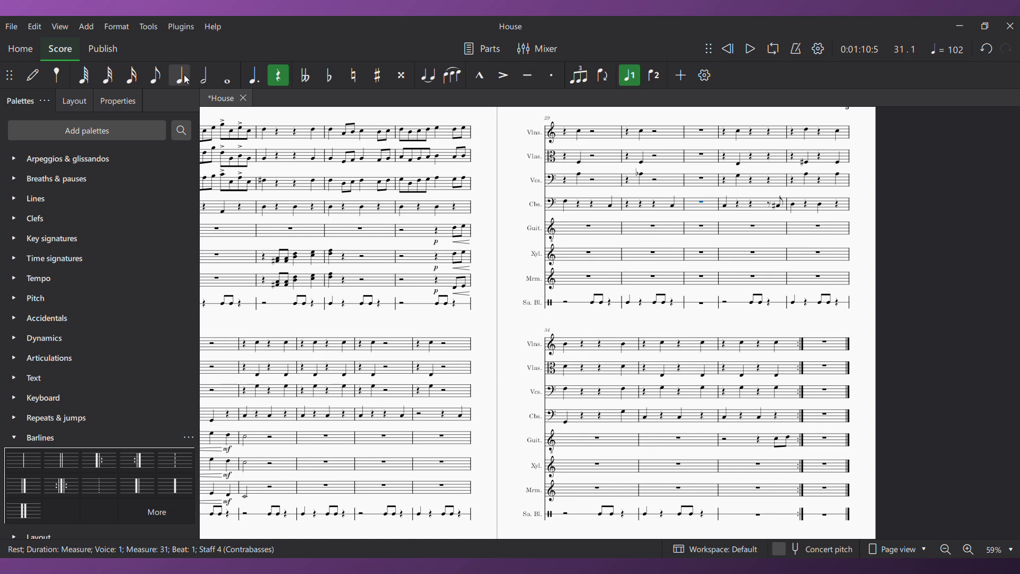
pyautogui.press('Escape')
pyautogui.hotkey('ctrl', 'Delete')
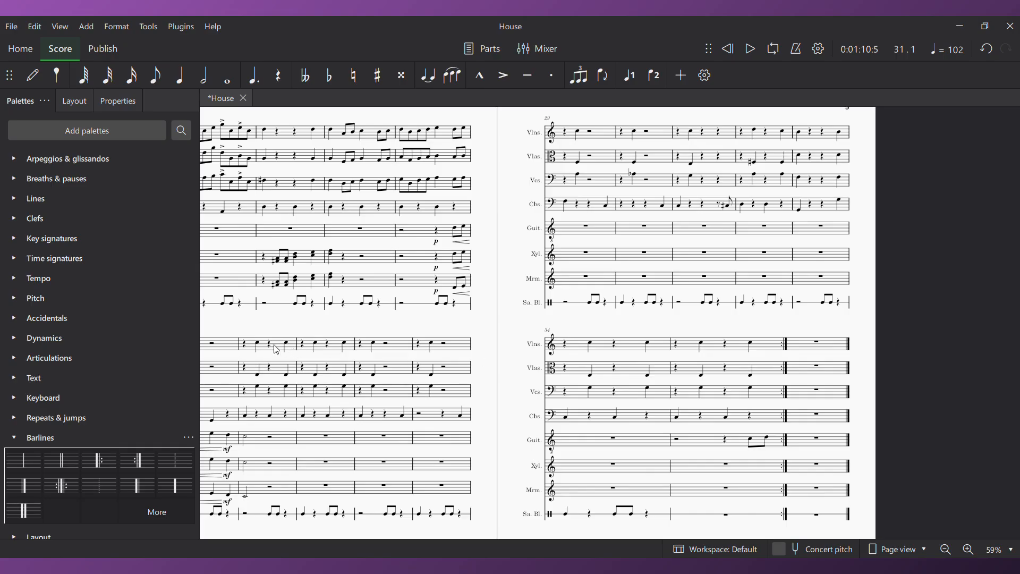
# Play back the score from measure 26 through the repeat to check the transition to measure 2
pyautogui.click(303, 352)
pyautogui.press('space')
pyautogui.scroll(-6, 790, 495)
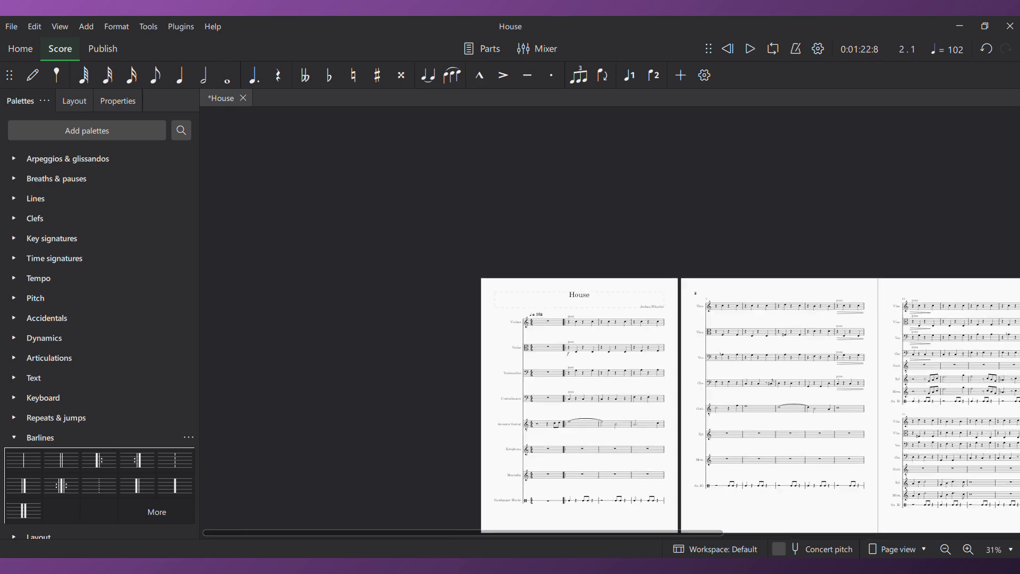
# Move the beat 2 notes of the violins, violas and violoncellos in measure 34 to beat 1
pyautogui.moveTo(791, 494); pyautogui.dragTo(261, 386)
pyautogui.moveTo(994, 412); pyautogui.dragTo(641, 375)
pyautogui.scroll(6, 643, 375)
pyautogui.scroll(4, 600, 317)
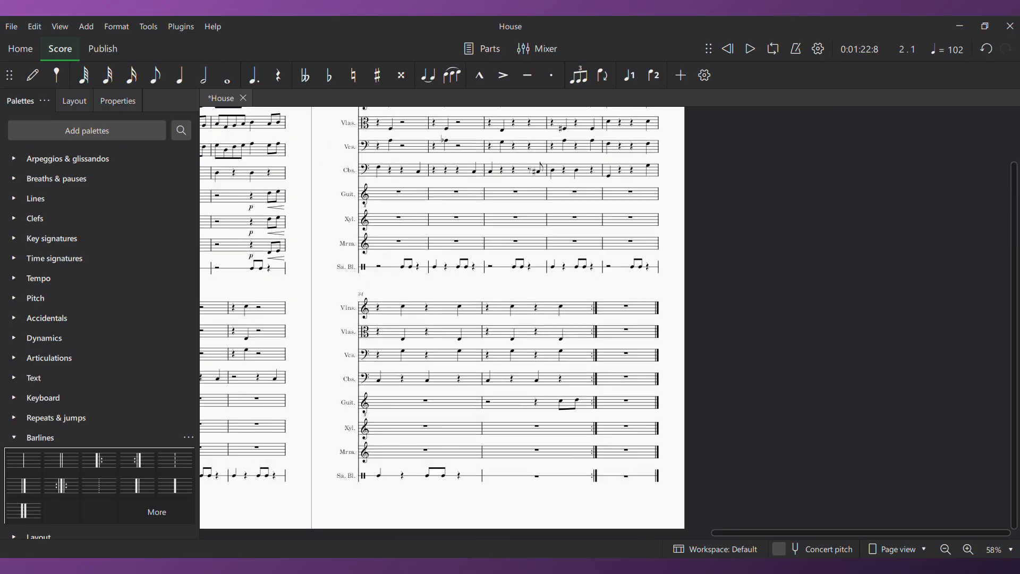
pyautogui.moveTo(837, 240); pyautogui.dragTo(901, 377)
pyautogui.moveTo(467, 457); pyautogui.dragTo(507, 343)
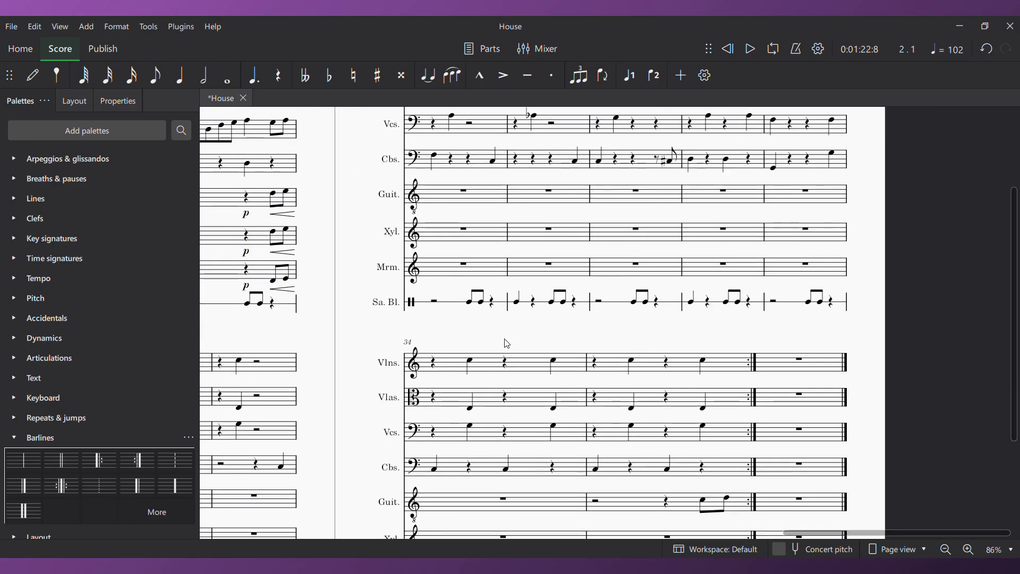
pyautogui.click(470, 362)
pyautogui.keyDown('shift'); pyautogui.click(471, 431); pyautogui.keyUp('shift')
pyautogui.press('Delete')
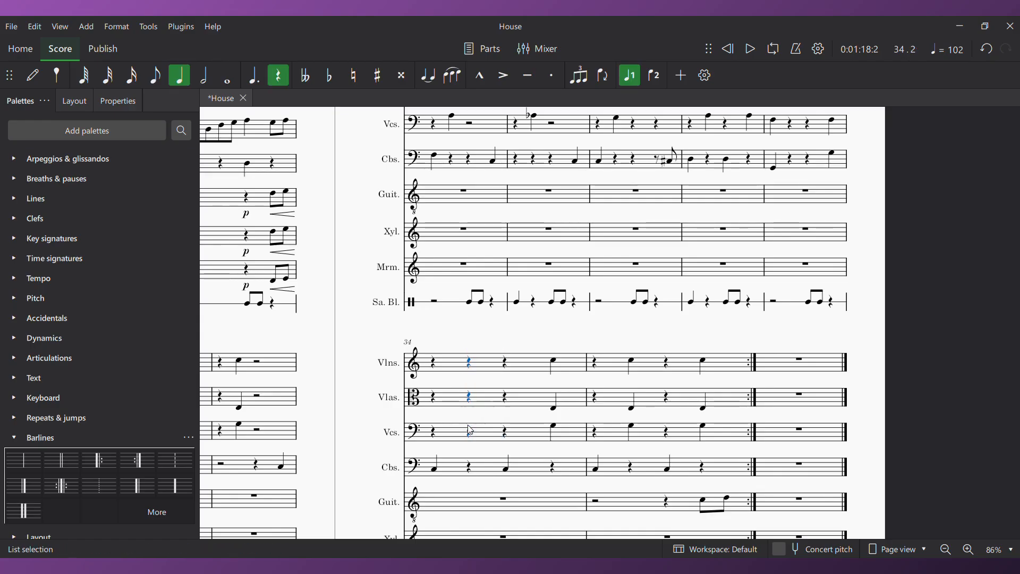
pyautogui.click(433, 367)
pyautogui.keyDown('shift'); pyautogui.click(434, 432); pyautogui.keyUp('shift')
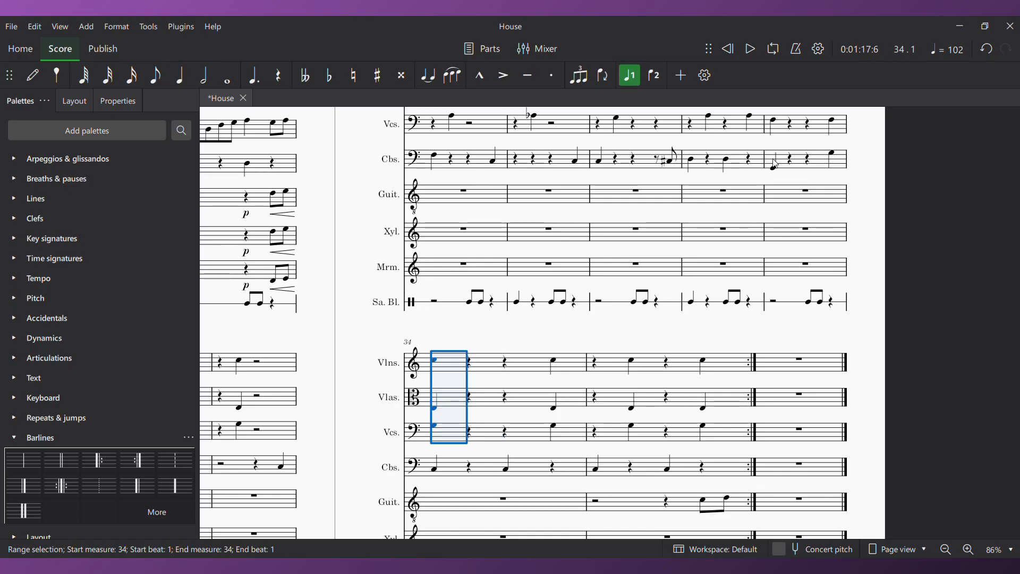
# Play back the score from measure 32 through measure 34
pyautogui.click(694, 168)
pyautogui.press('space')
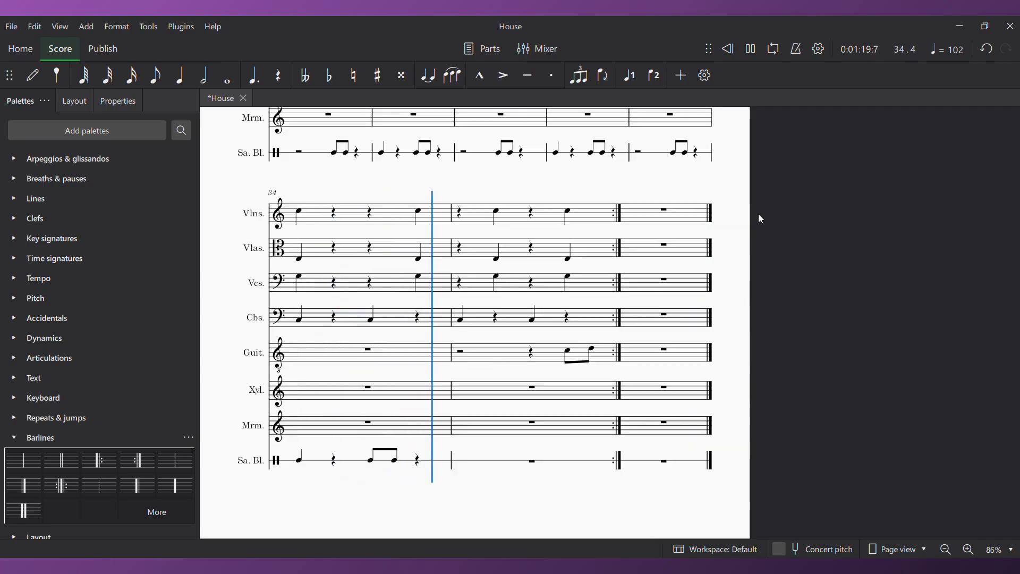
pyautogui.press('space')
# Replace the beat 4 notes of the violins, violas and violoncellos in measure 34 with rests
pyautogui.click(419, 213)
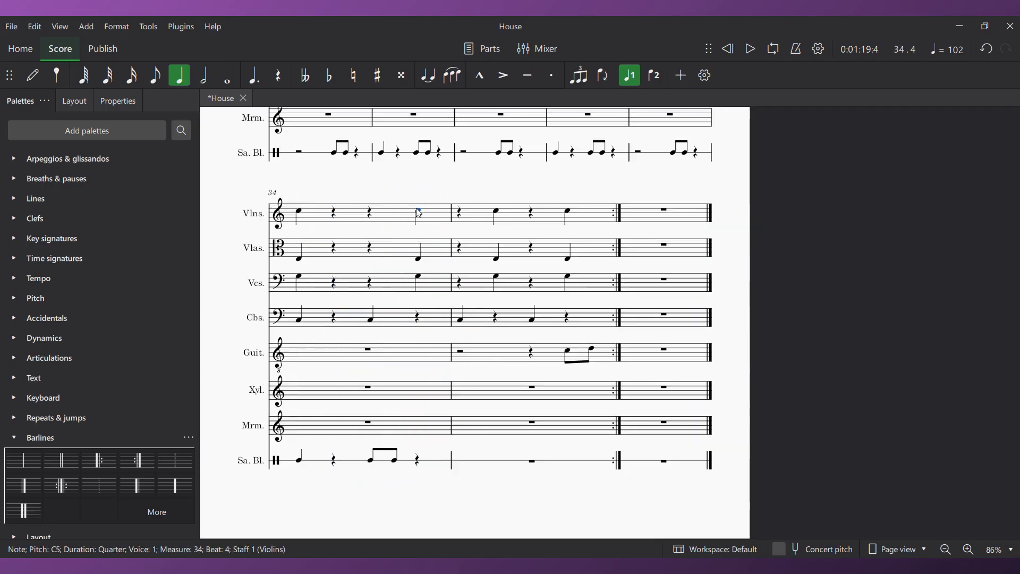
pyautogui.keyDown('shift'); pyautogui.click(421, 280); pyautogui.keyUp('shift')
pyautogui.press('Delete')
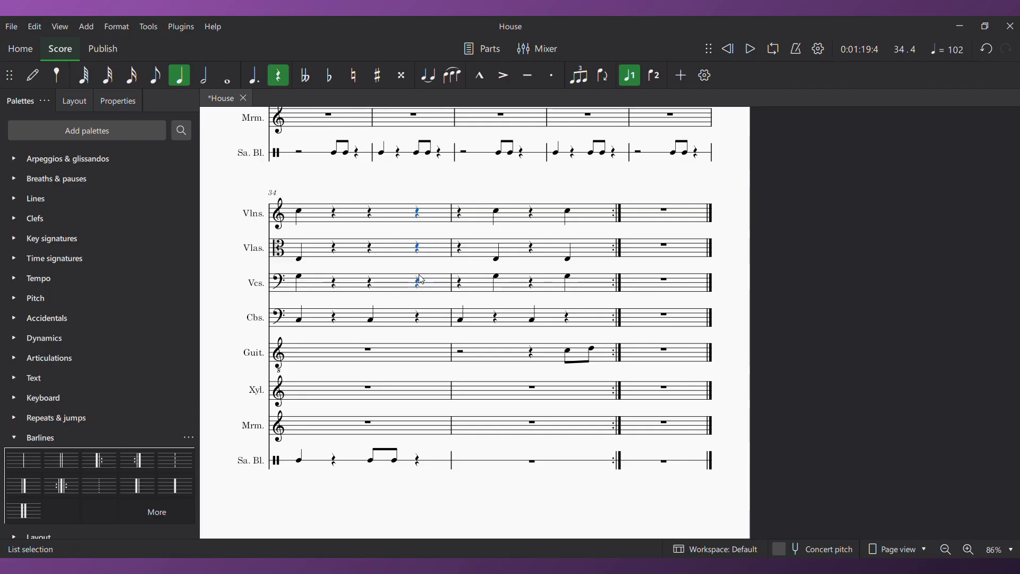
# Add an eighth-note G3 on the second half of beat 4 in the contrabasses of measure 34, after an eighth rest
pyautogui.click(419, 320)
pyautogui.click(152, 79)
pyautogui.press('n')
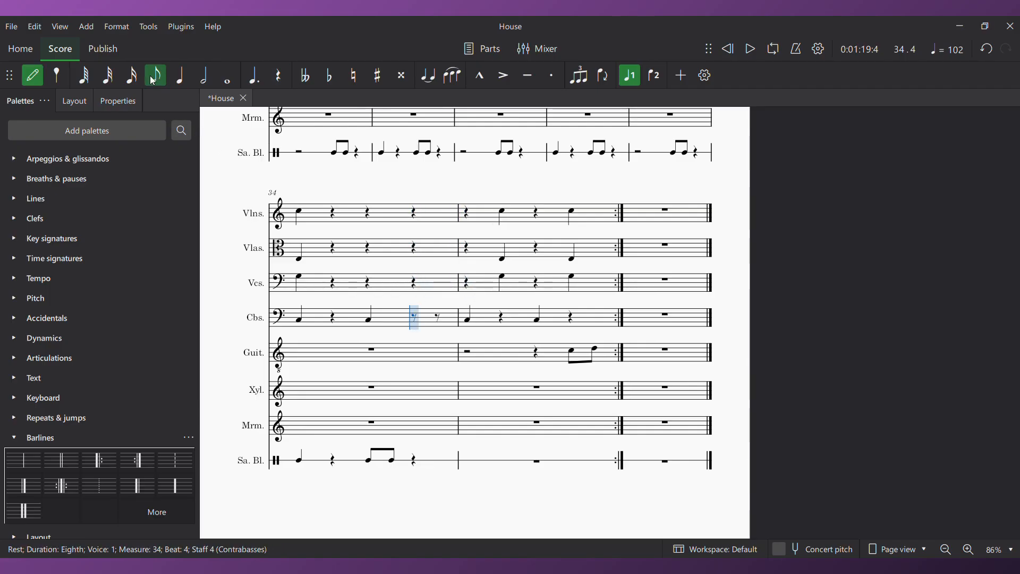
pyautogui.press('Right')
pyautogui.press('g')
pyautogui.press('n')
pyautogui.scroll(5, 477, 205)
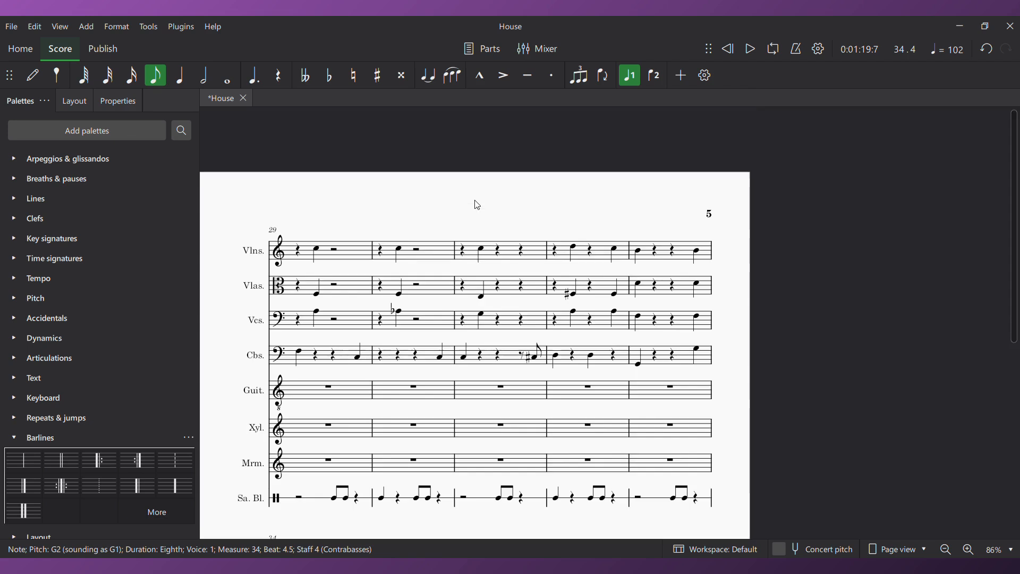
pyautogui.hotkey('ctrl', 'Up')
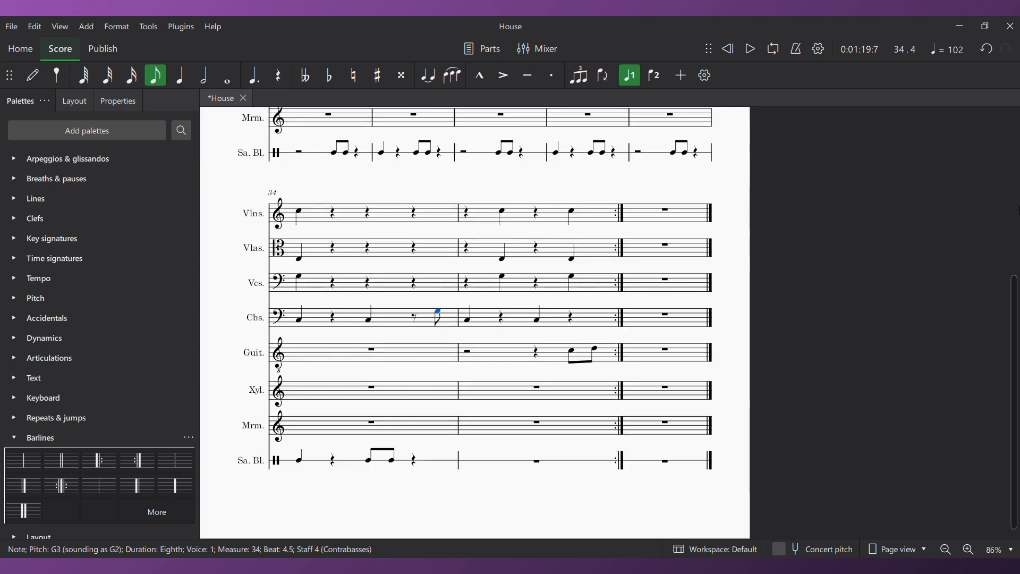
# Play back the passage leading through measure 34 into the repeat
pyautogui.scroll(3, 790, 191)
pyautogui.click(608, 160)
pyautogui.press('space')
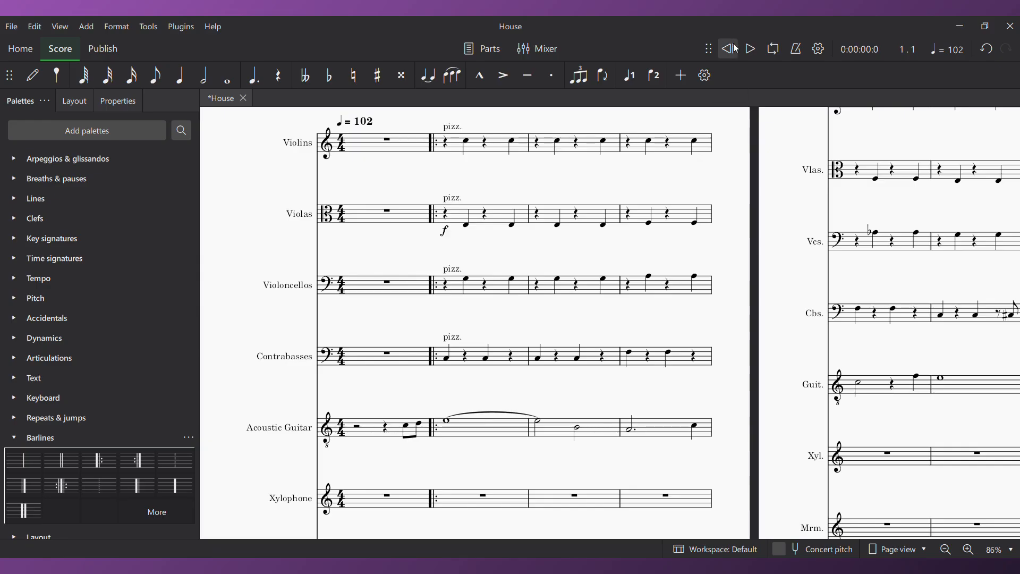
# Play back the whole score from measure 1 through measure 35, with the pages zoomed out
pyautogui.press('space')
pyautogui.scroll(-3, 744, 319)
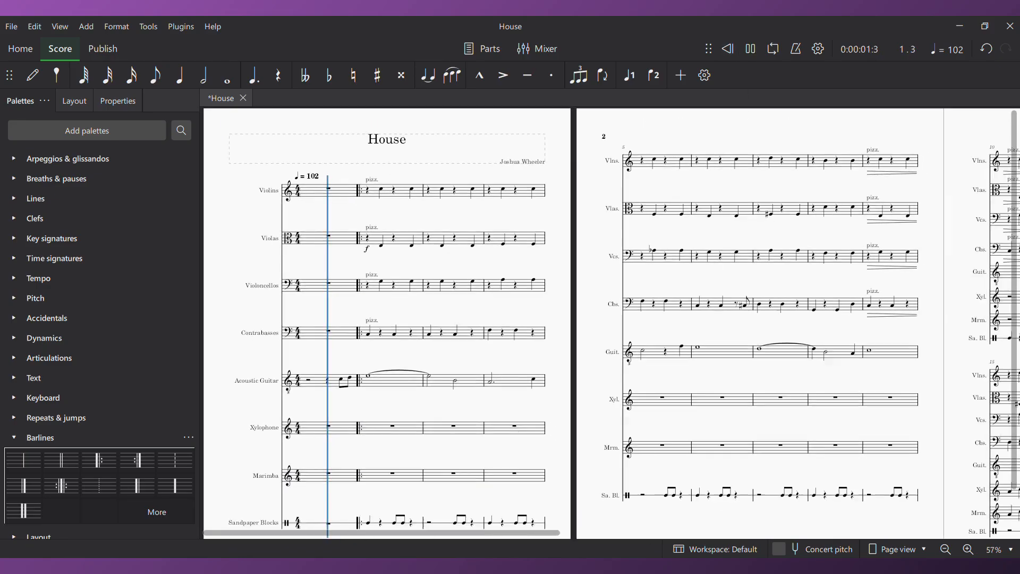
pyautogui.scroll(-1, 577, 378)
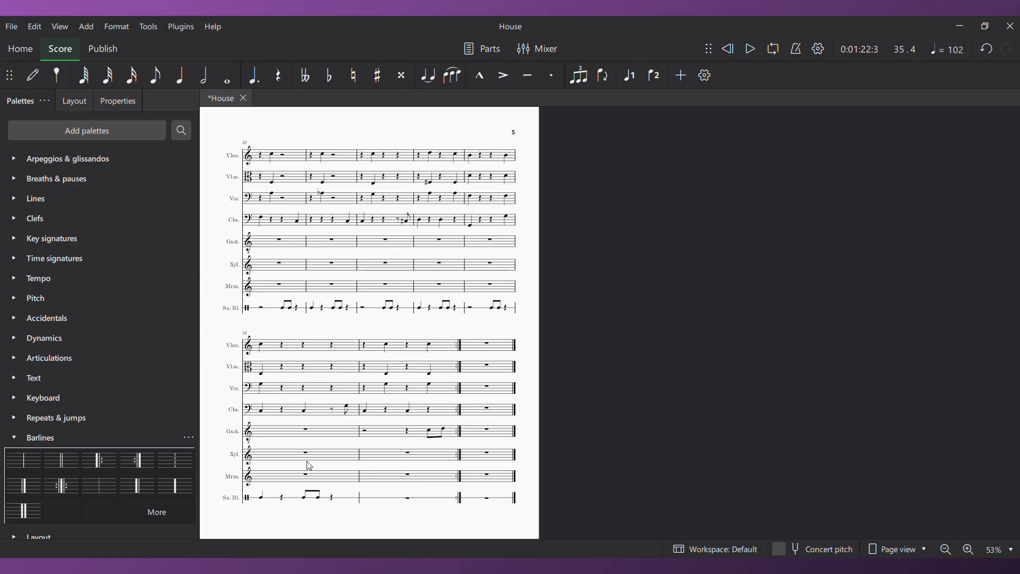
# Replace the Sandpaper Blocks notes on beats 3 and 4 of measure 34 with a half rest
pyautogui.click(302, 496)
pyautogui.hotkey('shift', 'Right')
pyautogui.hotkey('shift', 'Right')
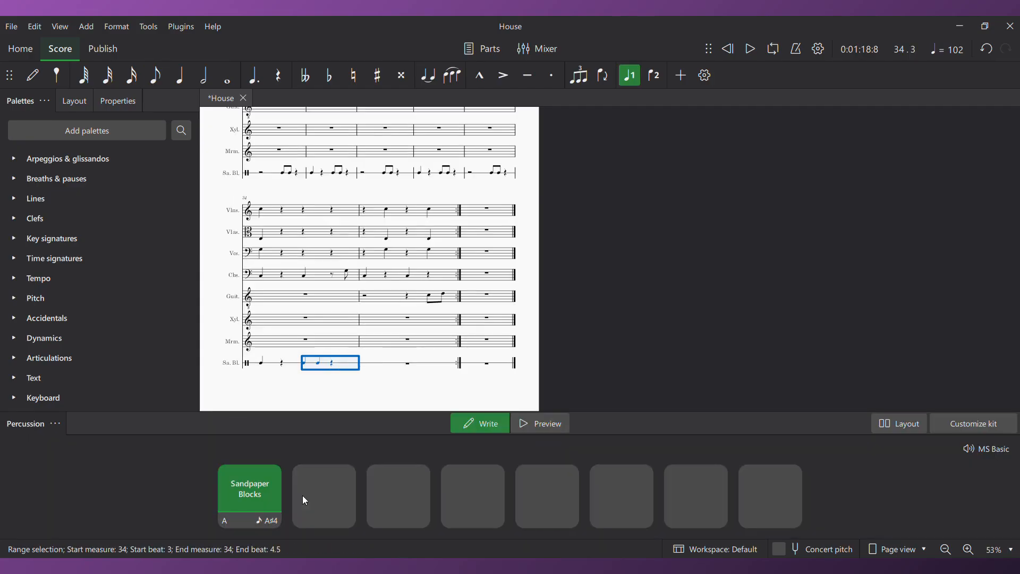
pyautogui.press('Delete')
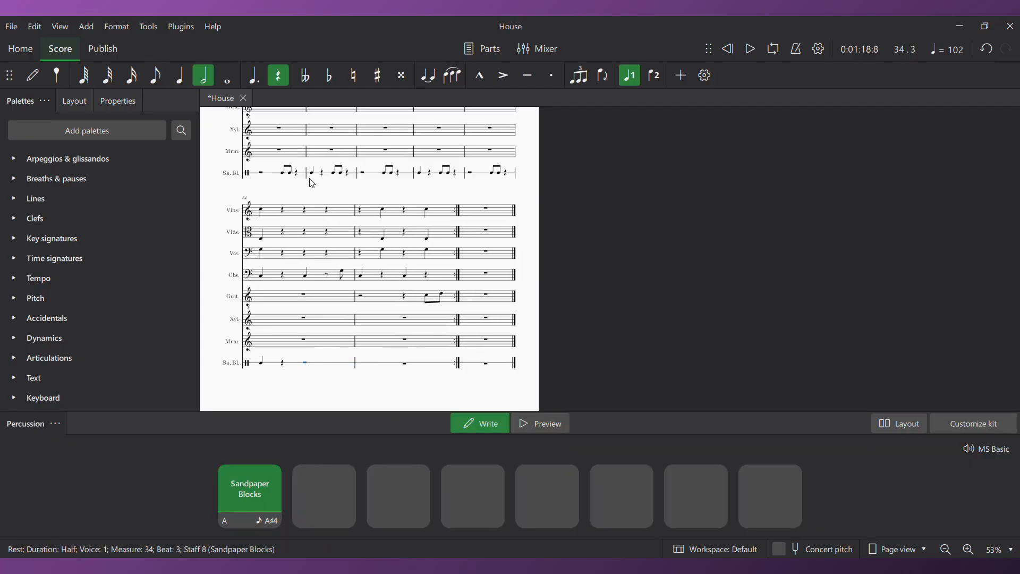
# Play back the score's closing measures on page 5 through the repeat into measure 2
pyautogui.click(439, 157)
pyautogui.press('space')
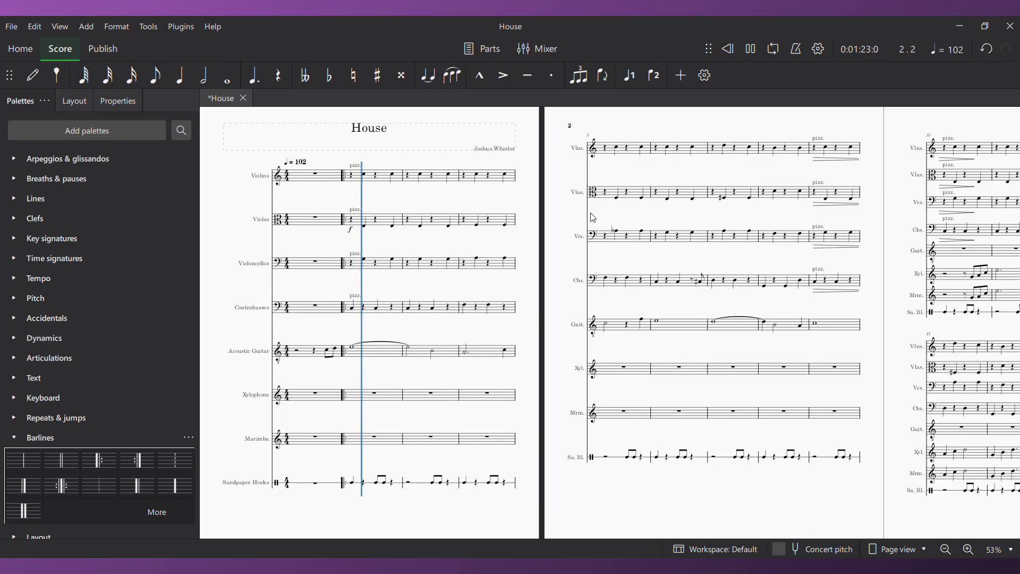
pyautogui.press('space')
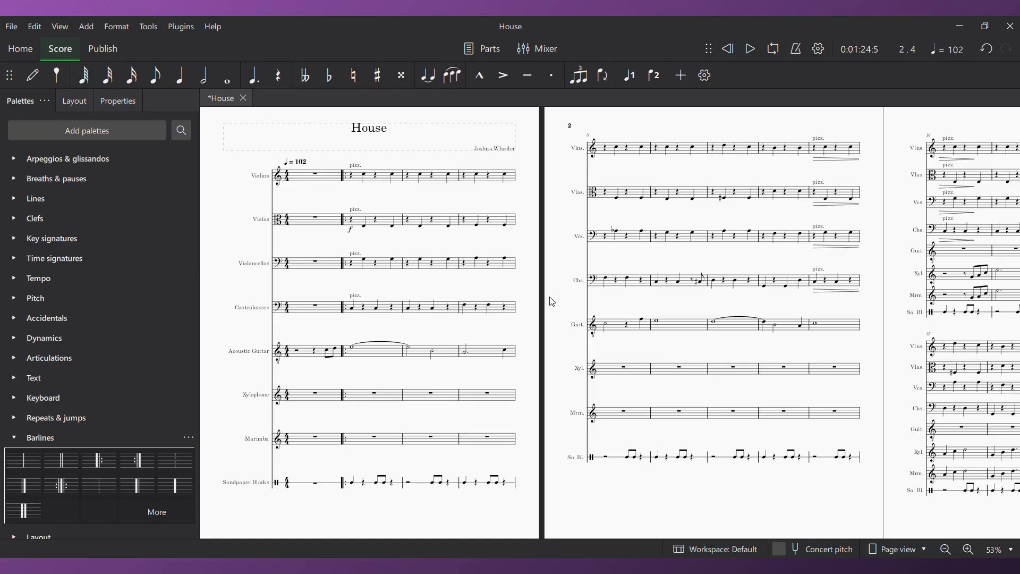
# Look over the score's pages from the opening measures to the ending and back to the first page
pyautogui.hscroll(10, 553, 301)
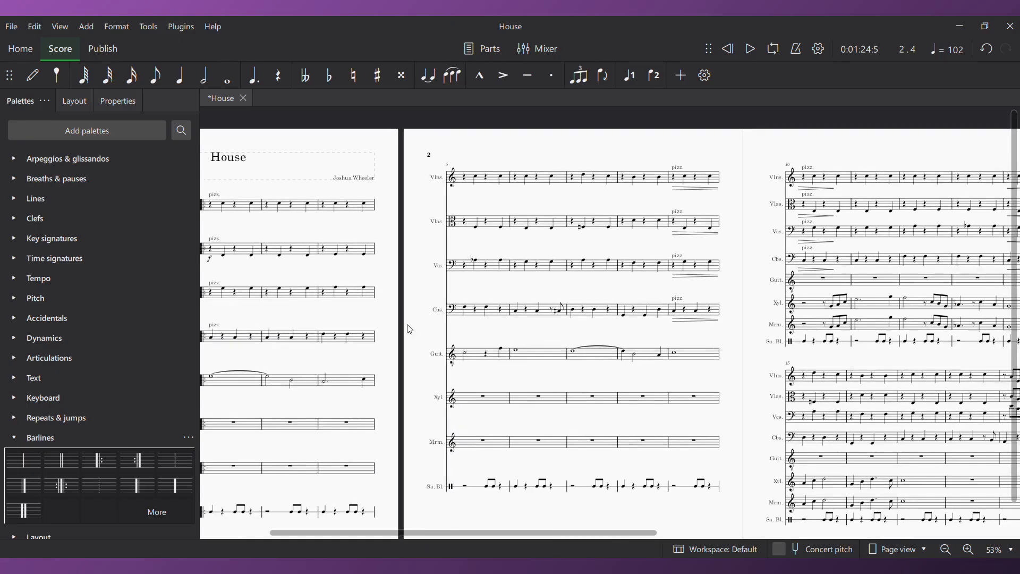
pyautogui.hscroll(8, 455, 351)
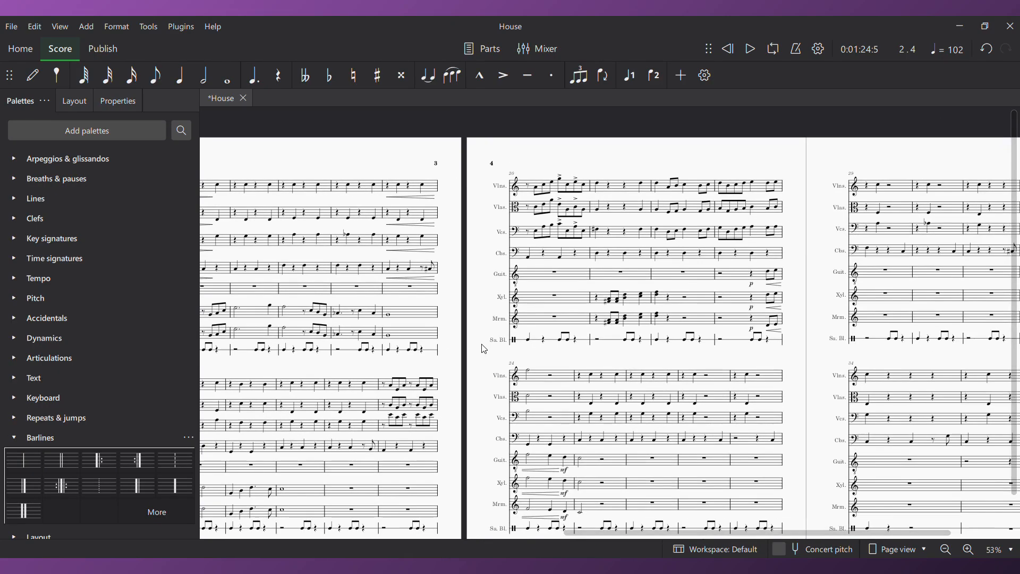
pyautogui.moveTo(649, 358); pyautogui.dragTo(775, 374)
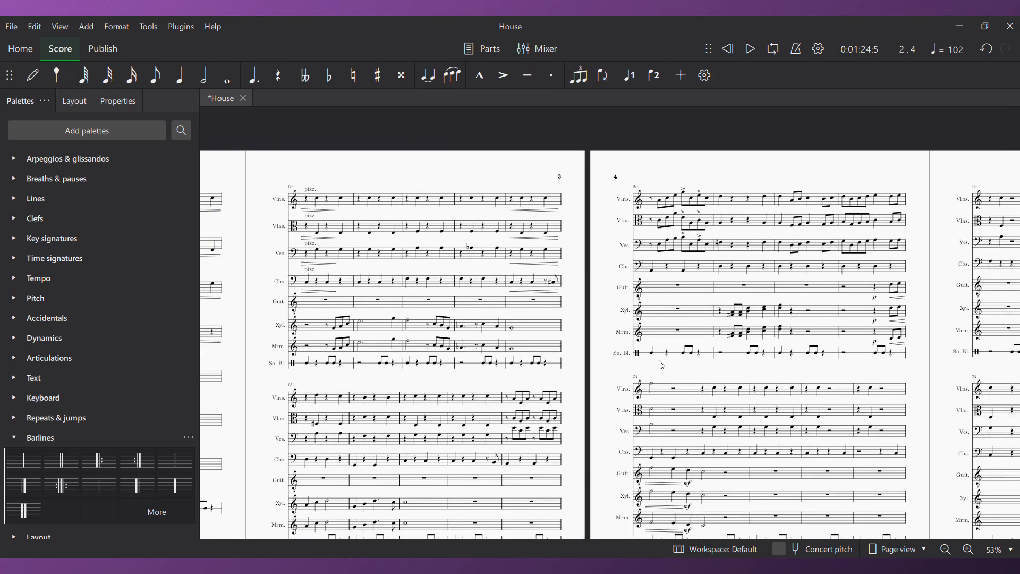
pyautogui.moveTo(599, 356); pyautogui.dragTo(703, 293)
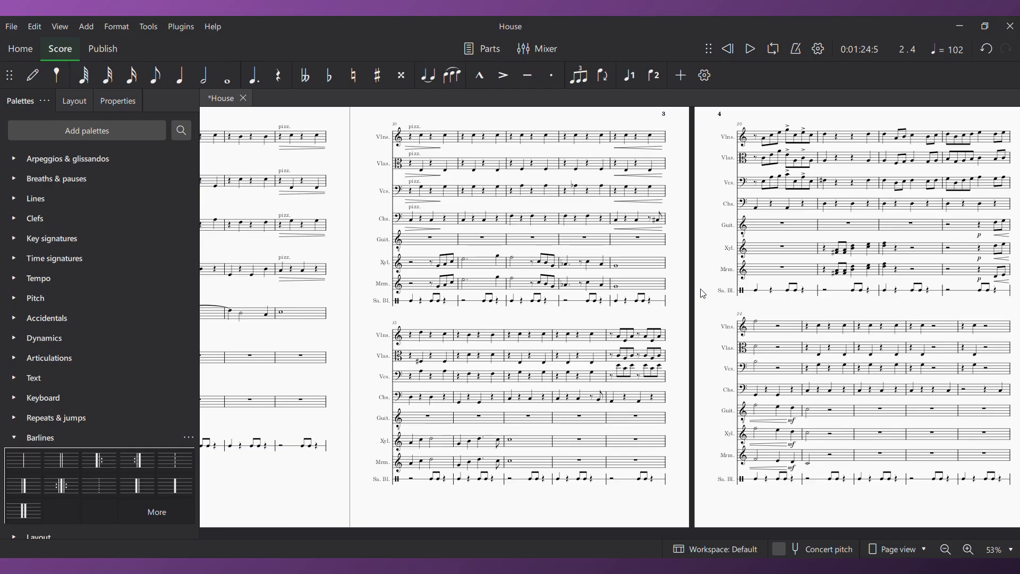
pyautogui.moveTo(703, 294); pyautogui.dragTo(780, 321)
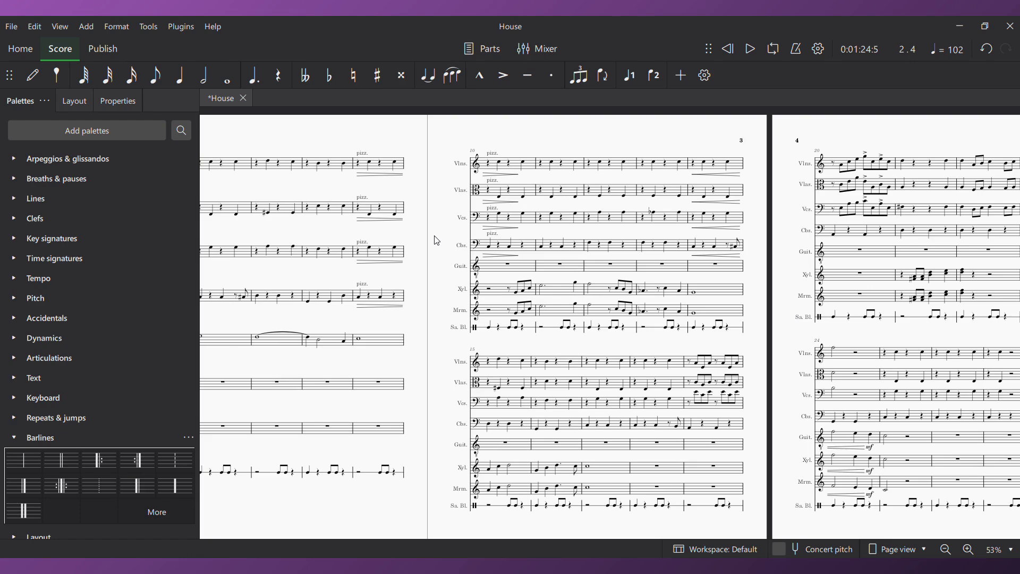
pyautogui.moveTo(449, 239); pyautogui.dragTo(674, 295)
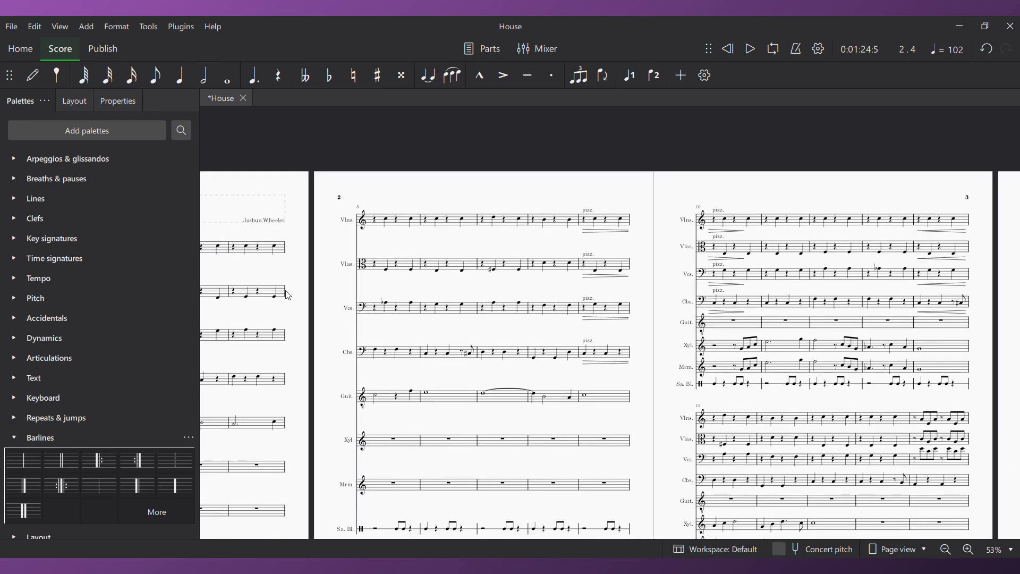
pyautogui.moveTo(306, 301); pyautogui.dragTo(526, 260)
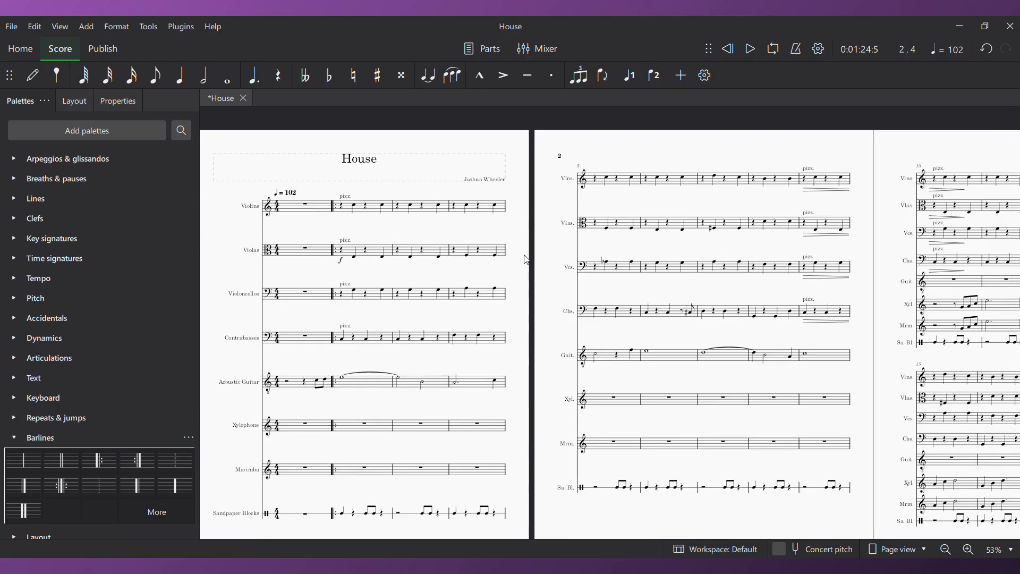